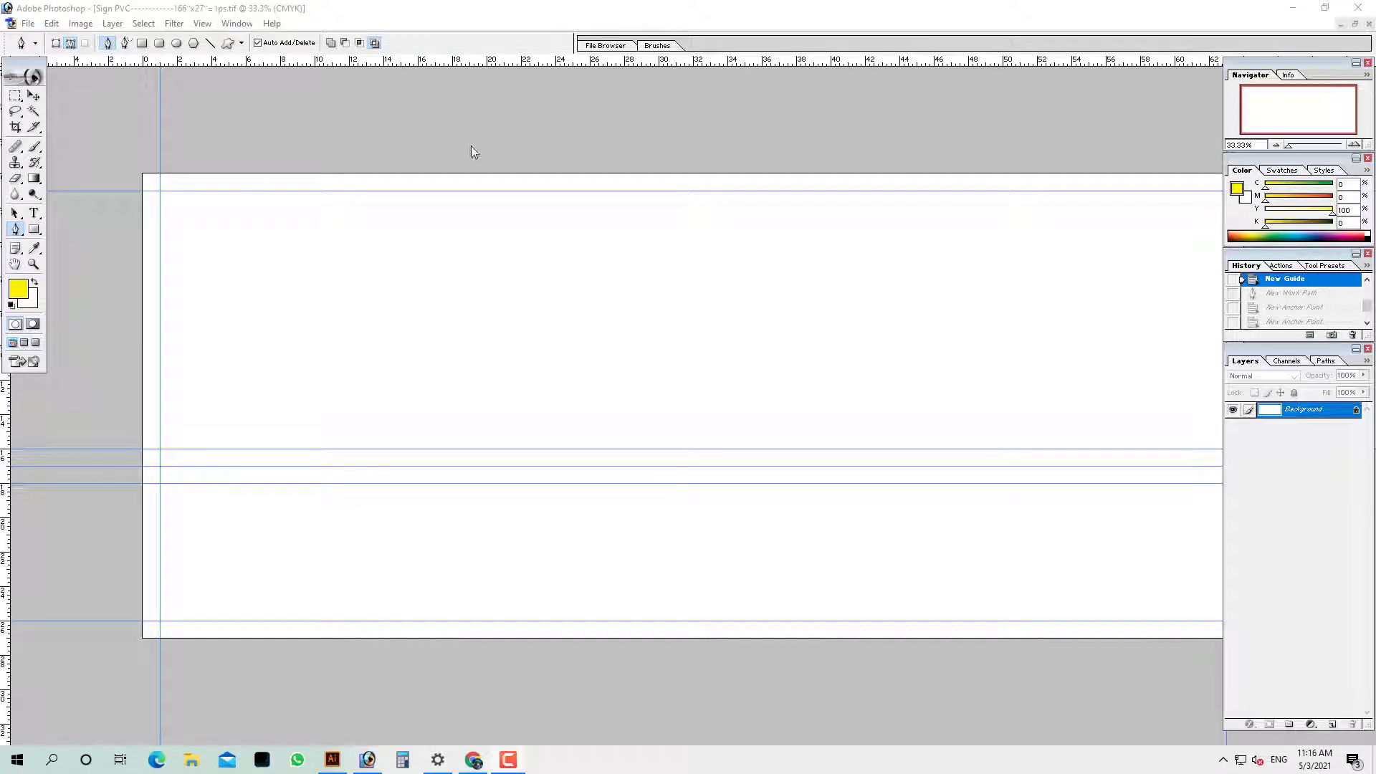
With the Pen tool, curve the panel's wavy right edge down past the sign's bottom
{"action": "key", "text": "Tab"}
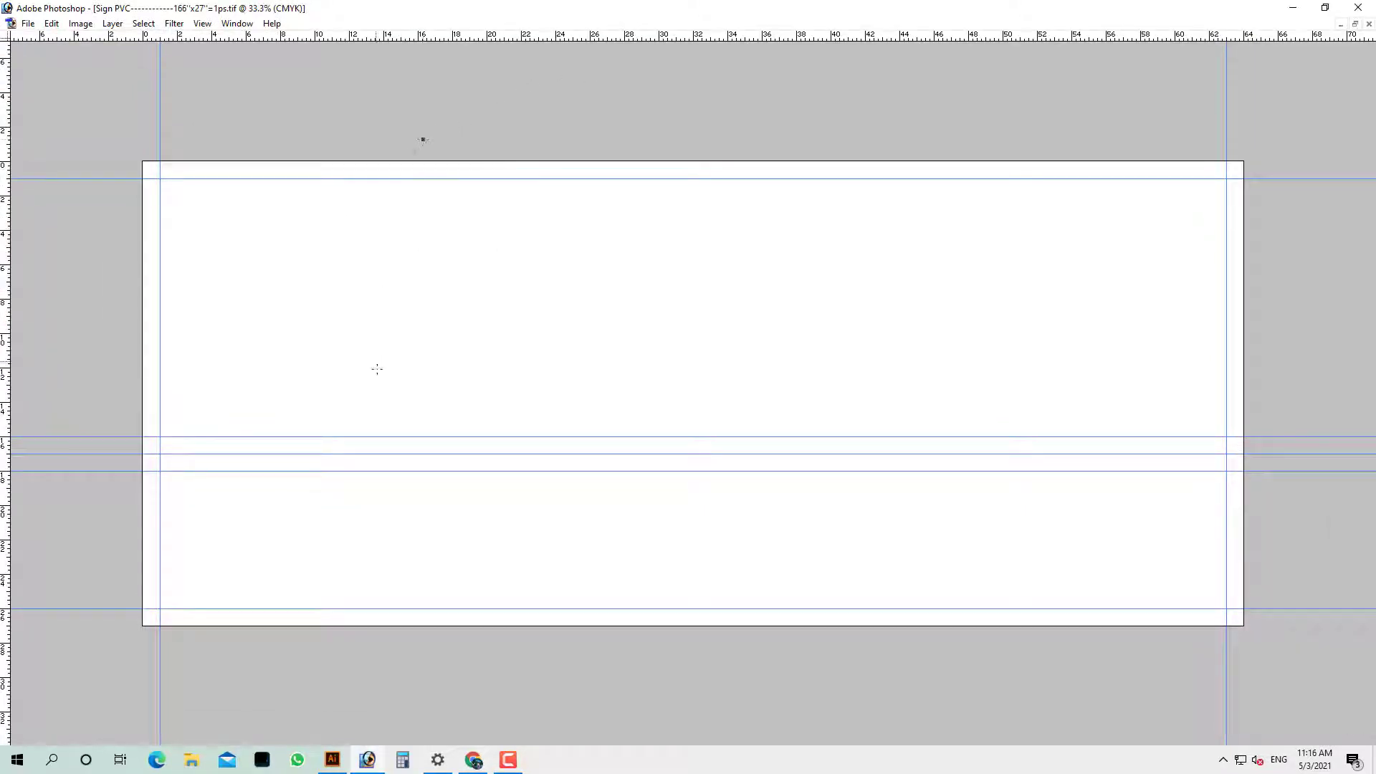
{"action": "left_click_drag", "start_coordinate": [431, 415], "coordinate": [566, 596]}
{"action": "key", "text": "ctrl+z"}
{"action": "left_click_drag", "start_coordinate": [417, 348], "coordinate": [337, 453]}
{"action": "key", "text": "ctrl+z"}
{"action": "left_click_drag", "start_coordinate": [361, 363], "coordinate": [263, 519]}
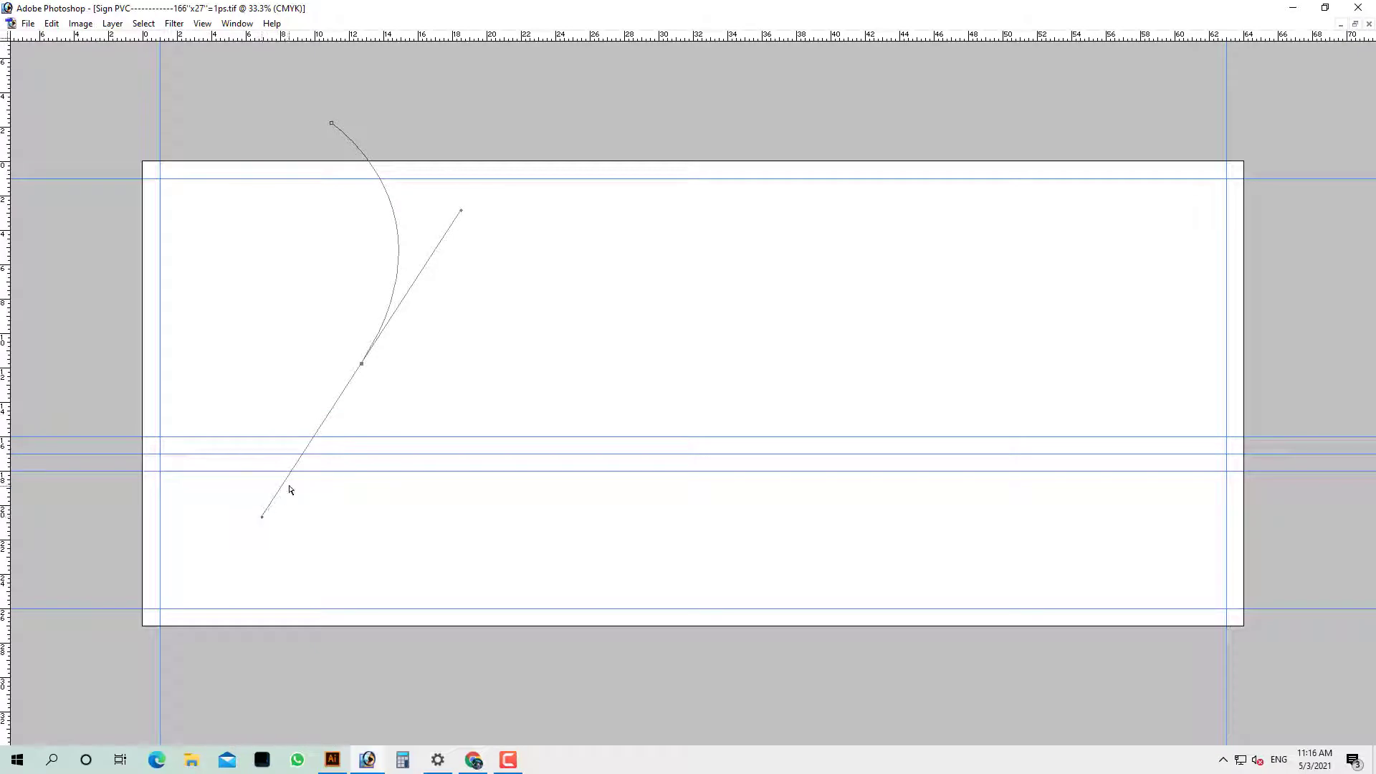
{"action": "left_click_drag", "start_coordinate": [407, 650], "coordinate": [728, 632]}
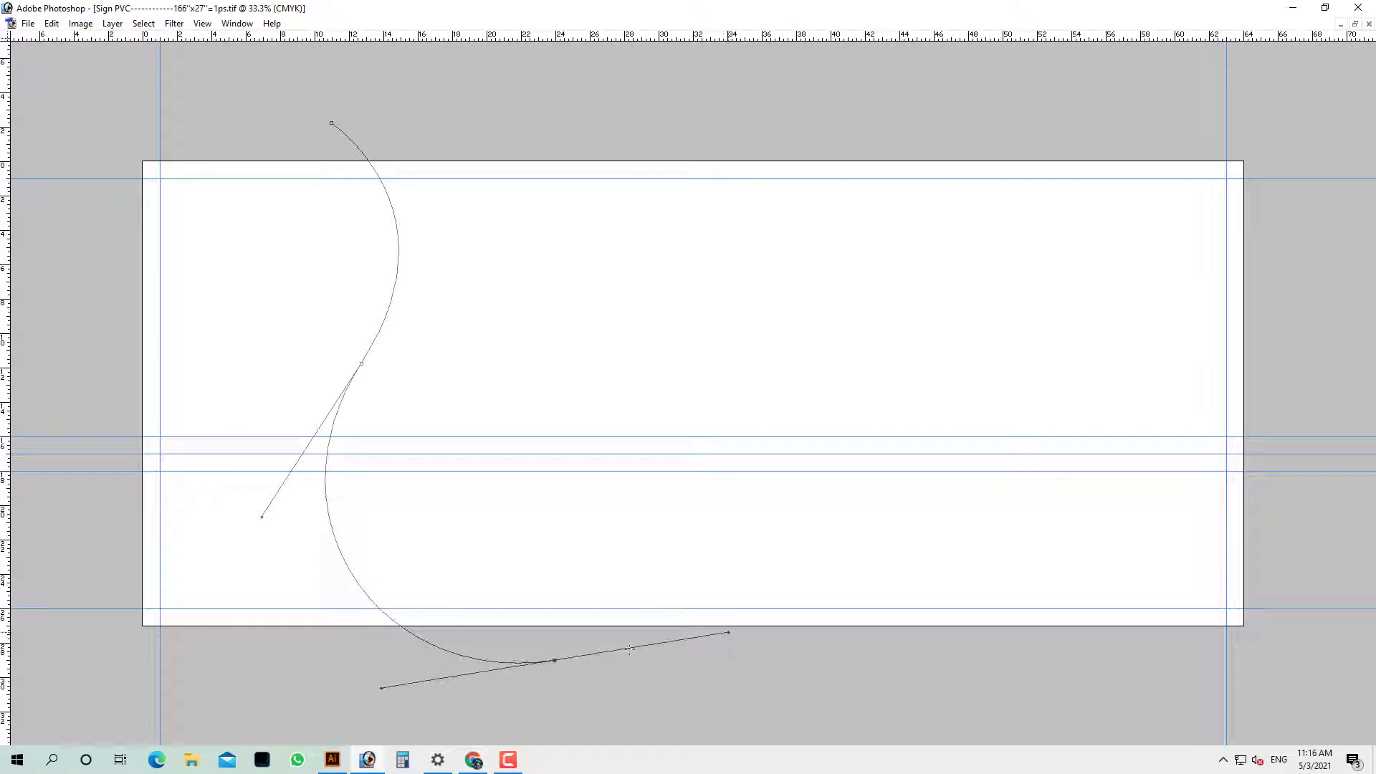
Close the wave path around the sign's left side, off-canvas and across the top
{"action": "left_click", "coordinate": [123, 655]}
{"action": "left_click", "coordinate": [92, 510]}
{"action": "left_click", "coordinate": [80, 297]}
{"action": "left_click", "coordinate": [109, 106]}
{"action": "left_click_drag", "start_coordinate": [188, 89], "coordinate": [224, 97]}
{"action": "left_click", "coordinate": [275, 98]}
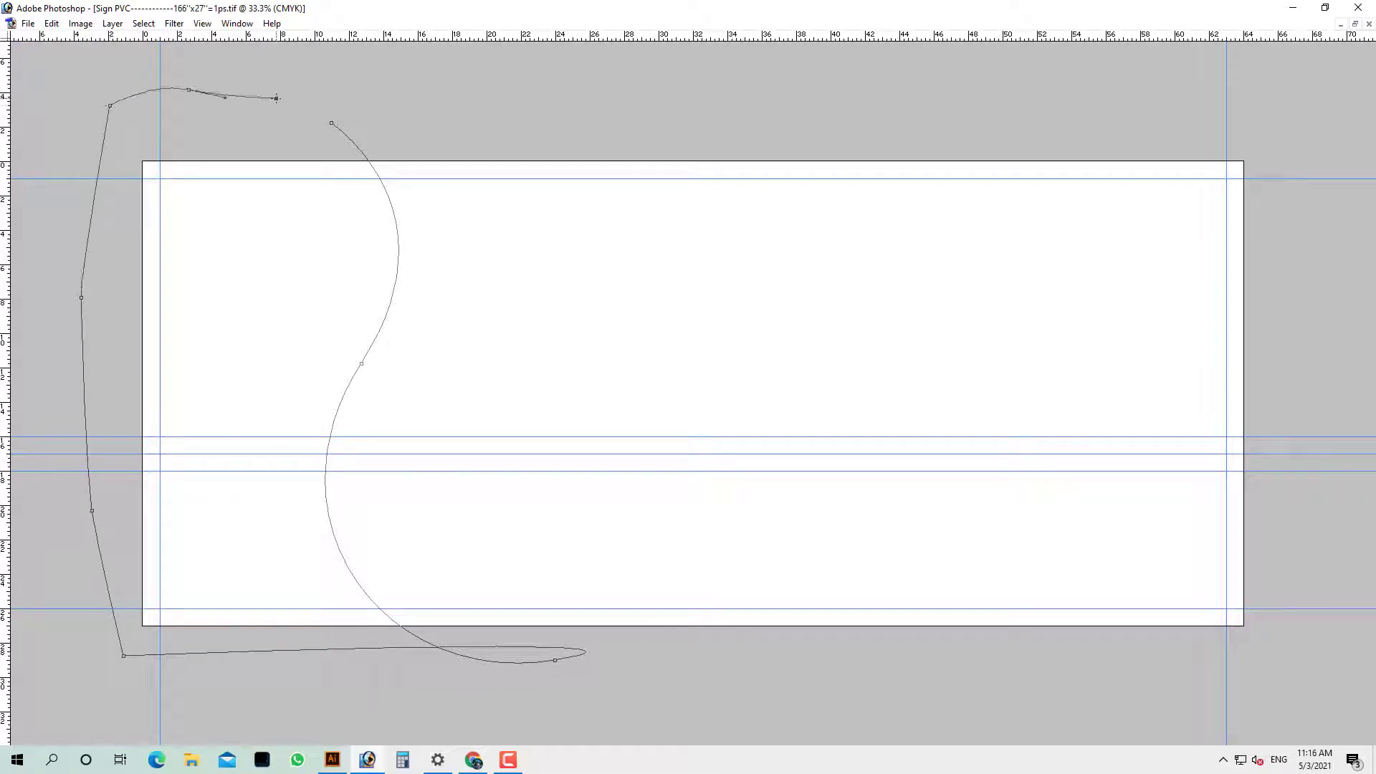
Fill the wave path's selection with yellow on a new layer, then deselect
{"action": "key", "text": "ctrl+Return"}
{"action": "key", "text": "Tab"}
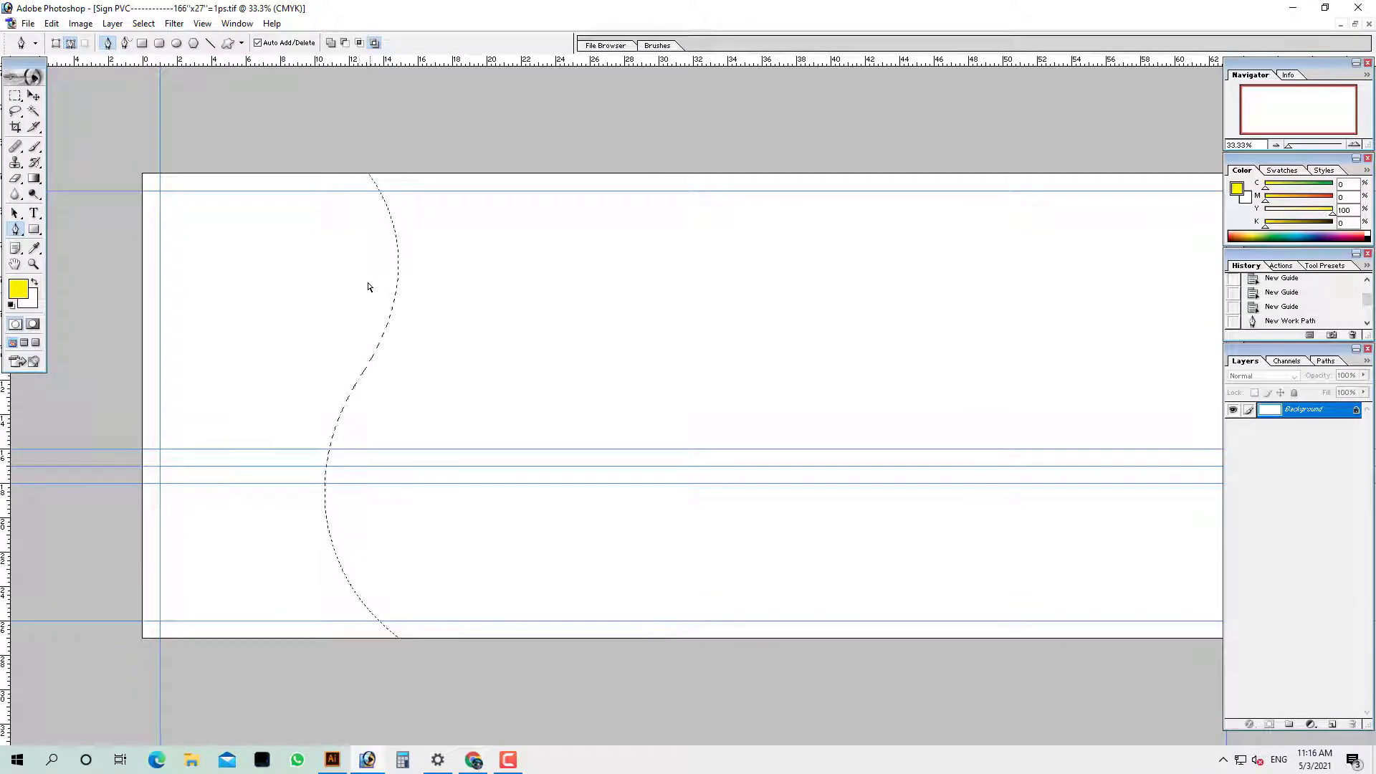
{"action": "left_click", "coordinate": [1328, 725]}
{"action": "key", "text": "alt+BackSpace"}
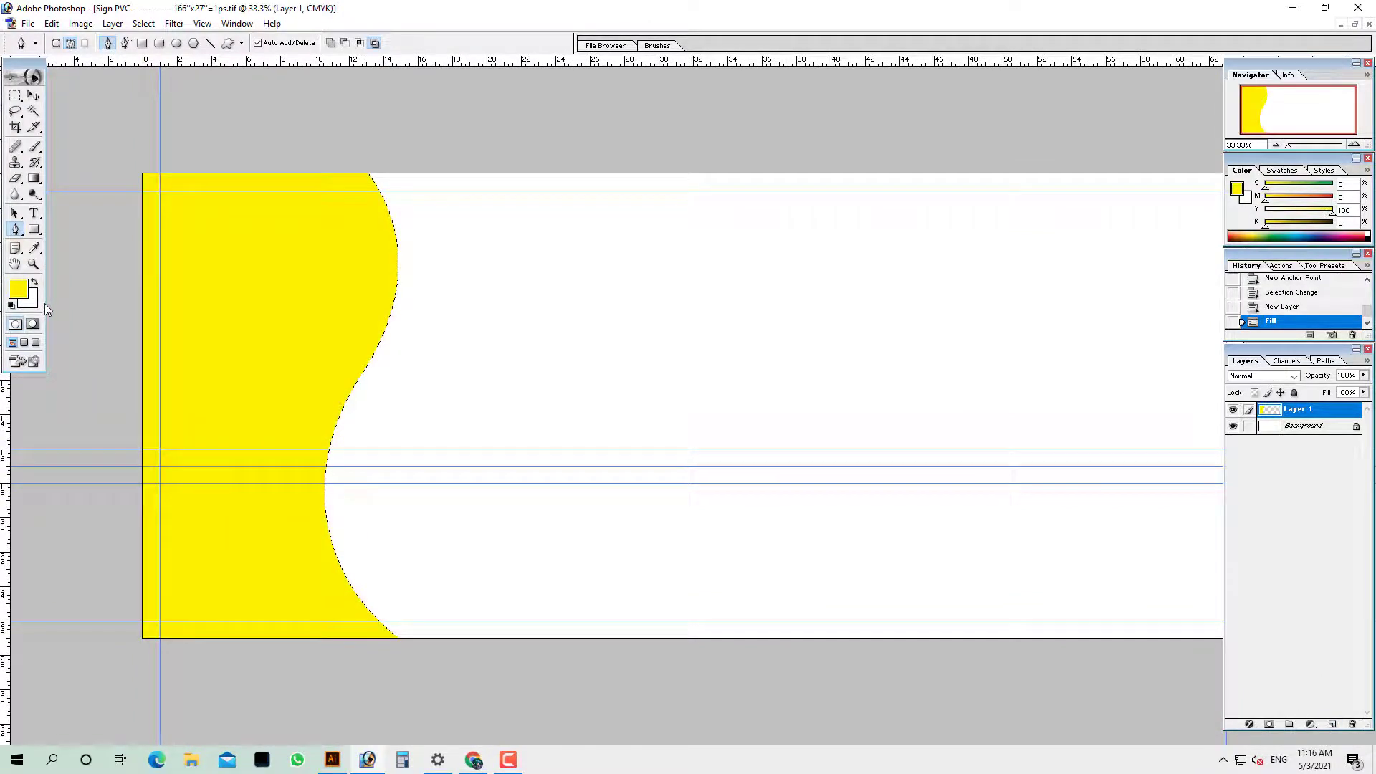
{"action": "key", "text": "ctrl+d"}
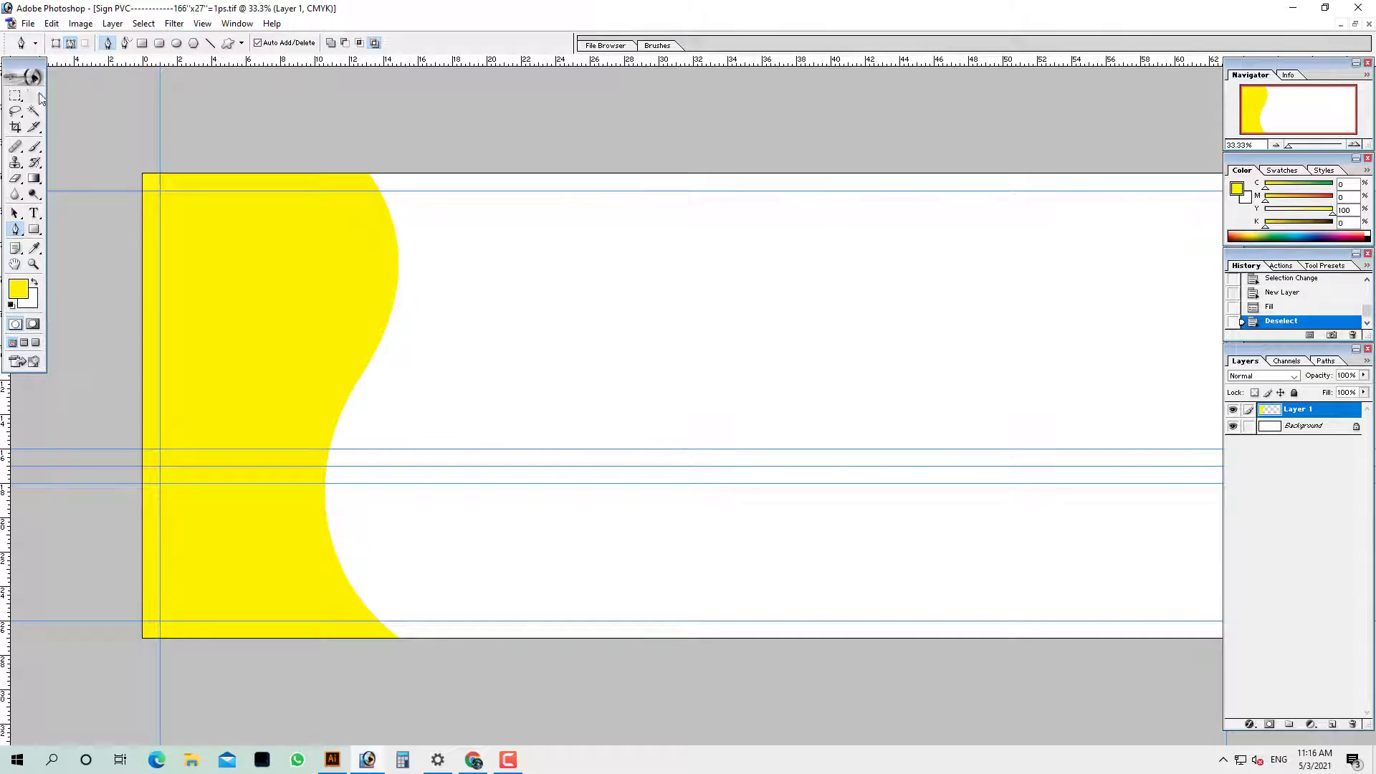
Add a Gradient Overlay layer style to the yellow panel
{"action": "left_click", "coordinate": [32, 97]}
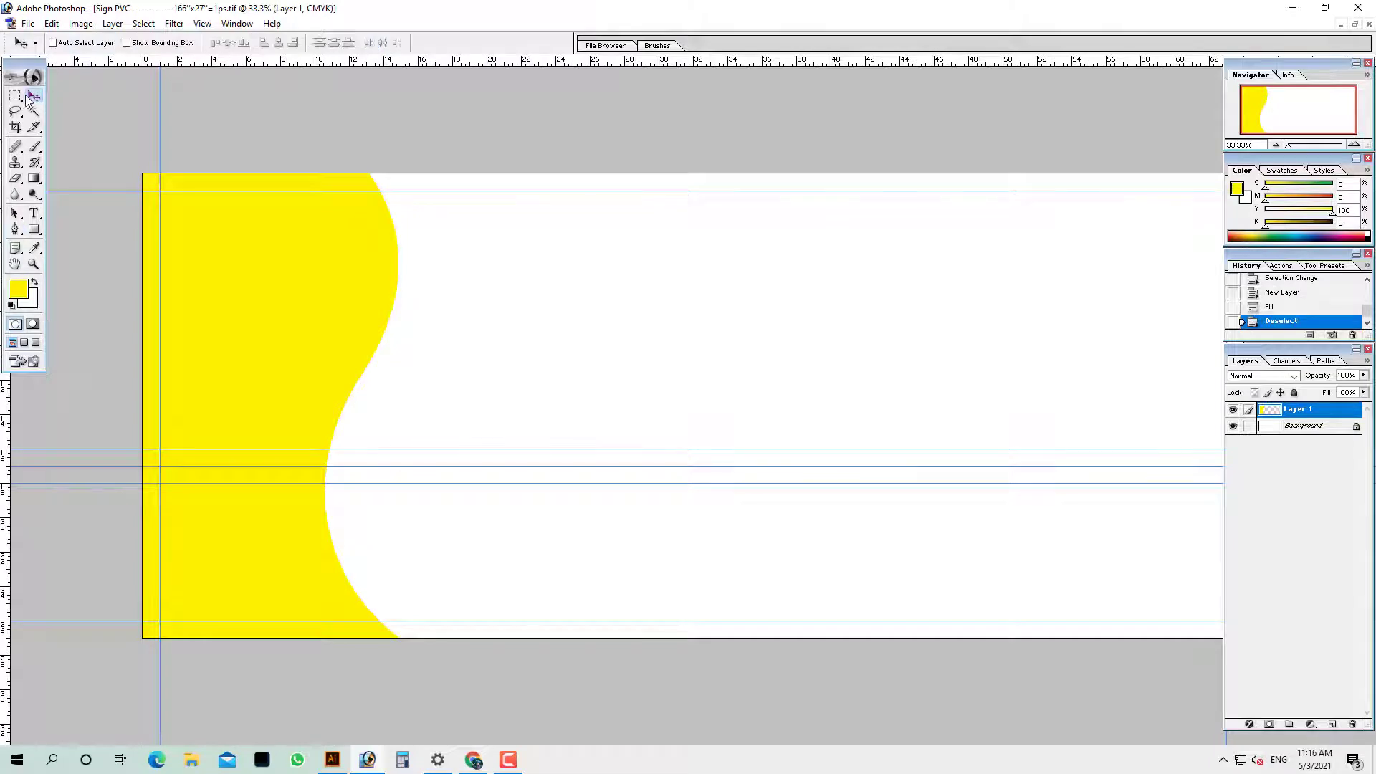
{"action": "left_click", "coordinate": [1251, 724]}
{"action": "left_click", "coordinate": [1289, 672]}
Set the gradient overlay's stops to white on the left and cyan 00B9F2 on the right
{"action": "left_click", "coordinate": [749, 212]}
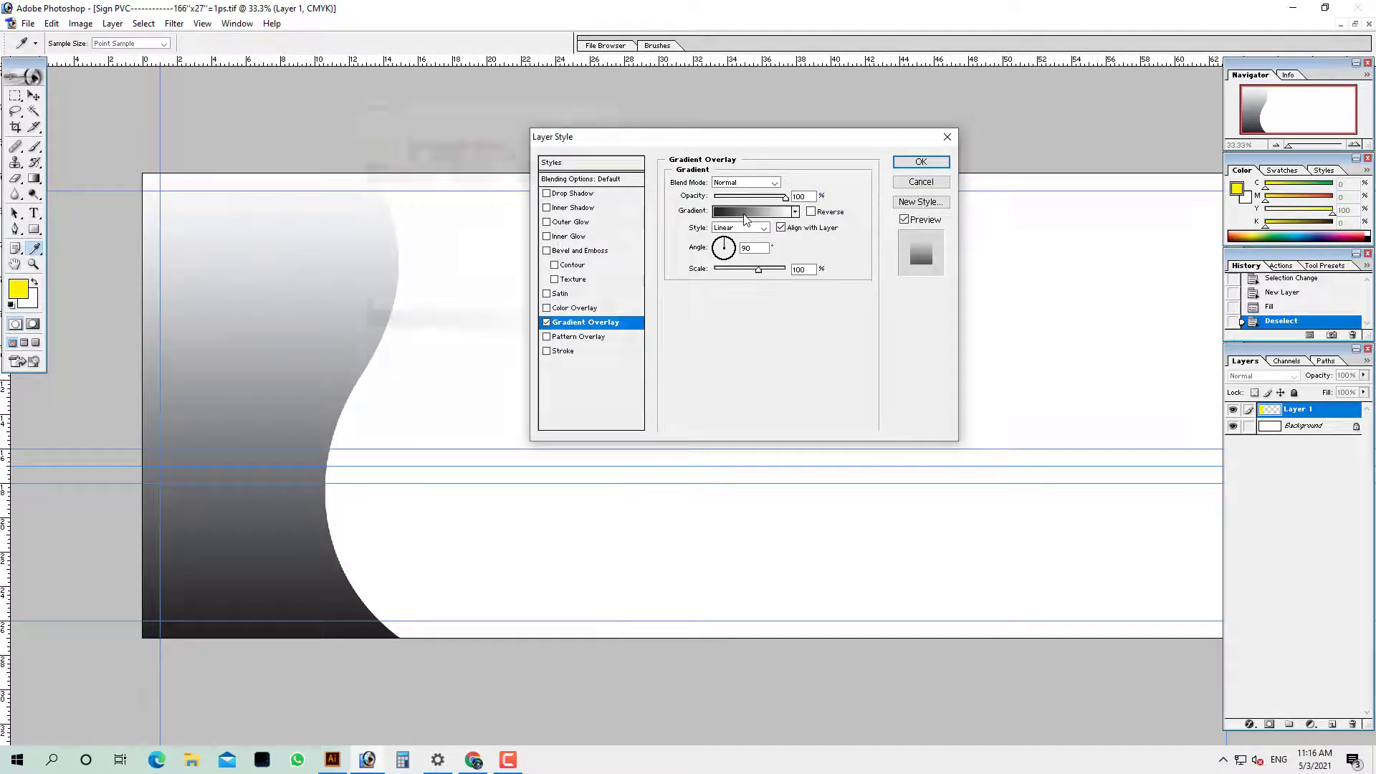
{"action": "left_click", "coordinate": [370, 151]}
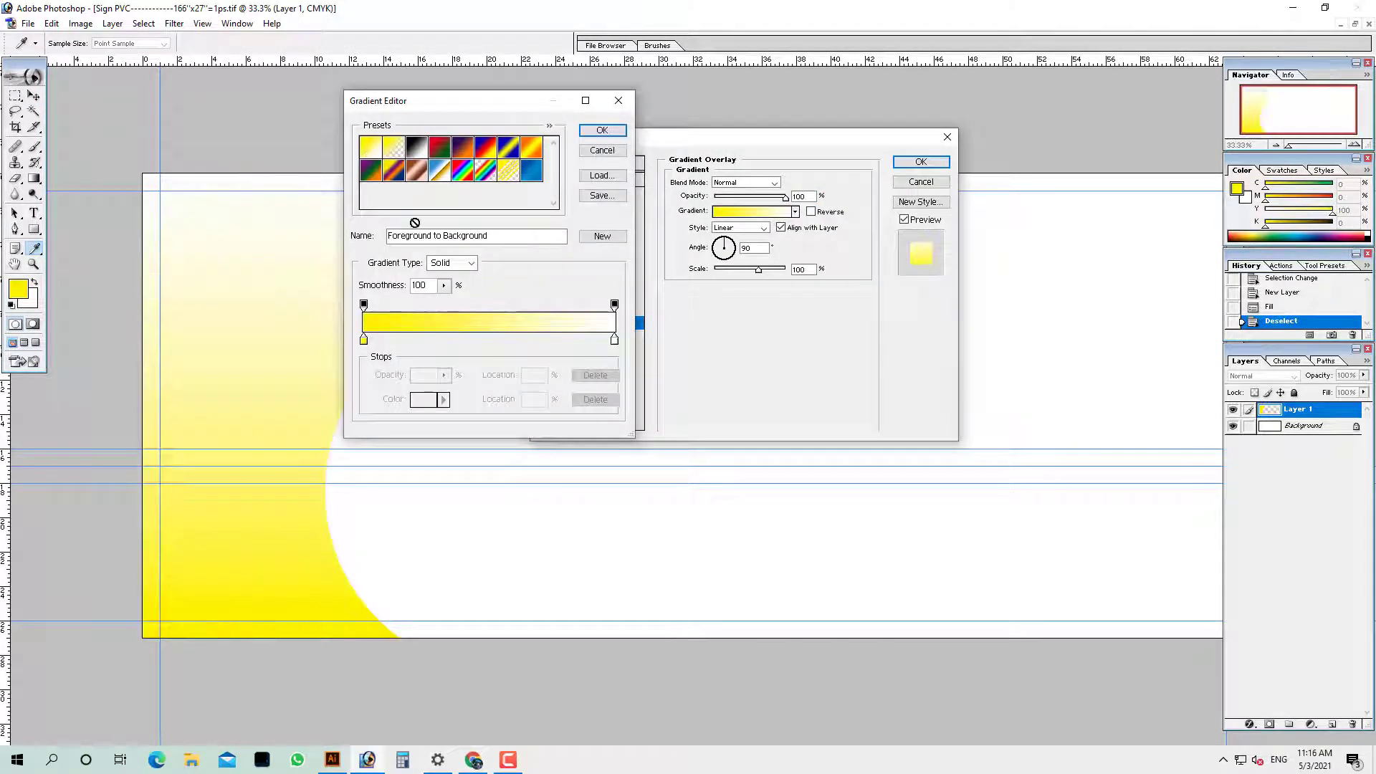
{"action": "left_click", "coordinate": [615, 339]}
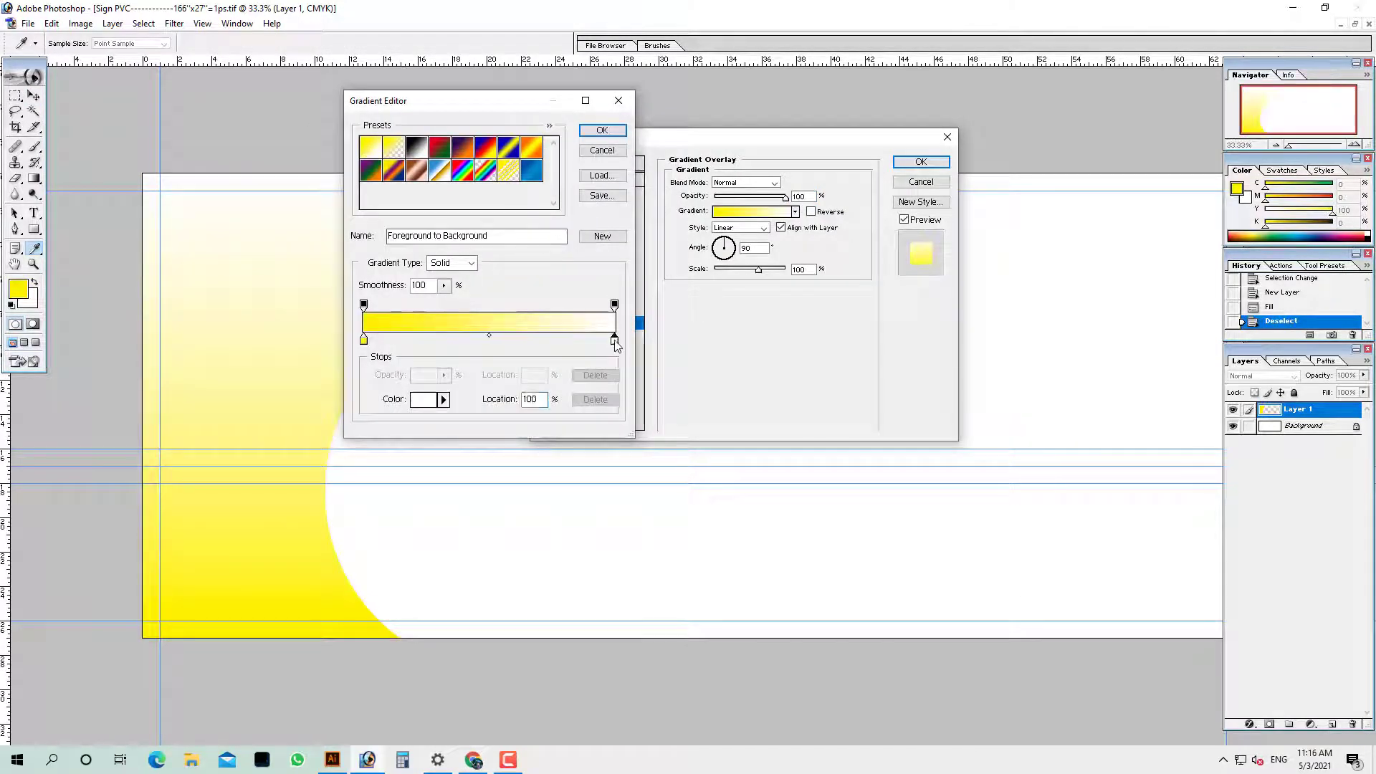
{"action": "left_click", "coordinate": [422, 400]}
{"action": "type", "text": "8"}
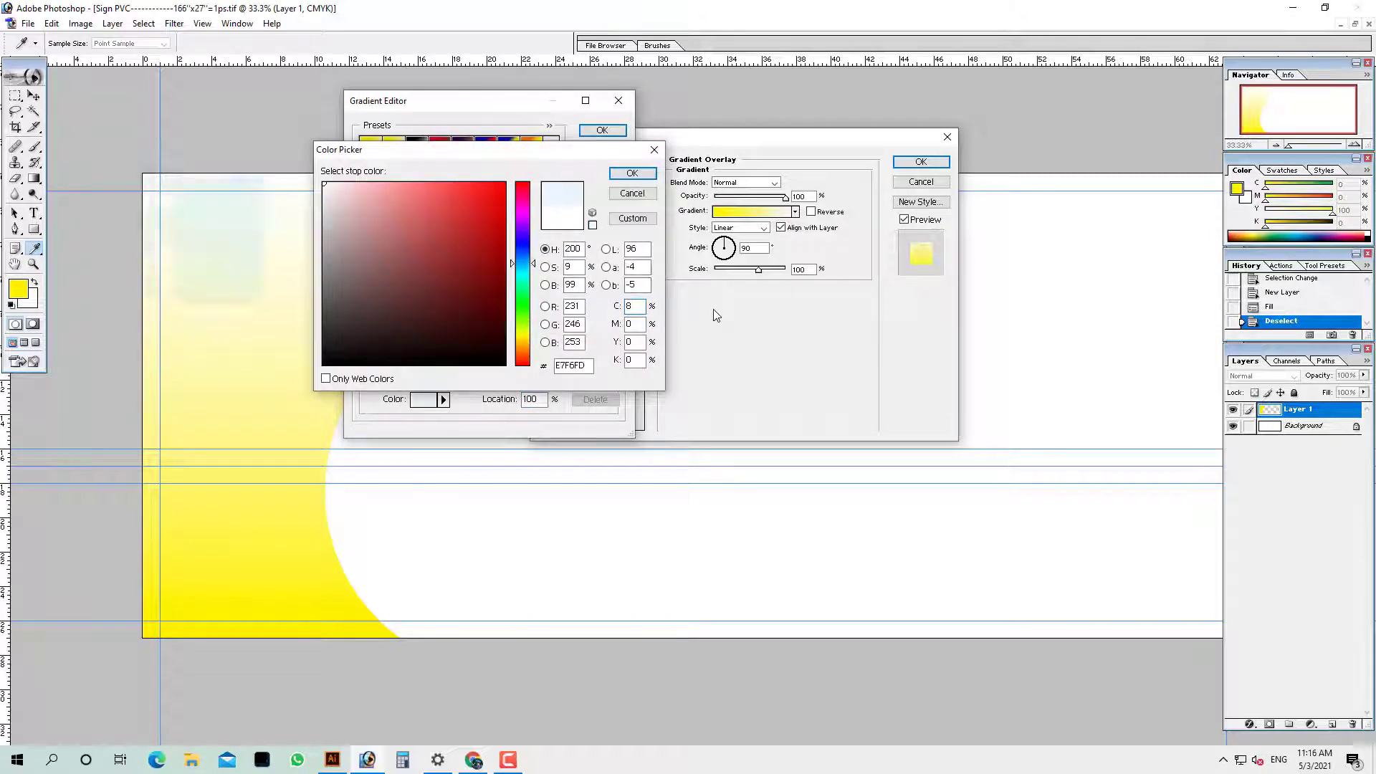
{"action": "type", "text": "0"}
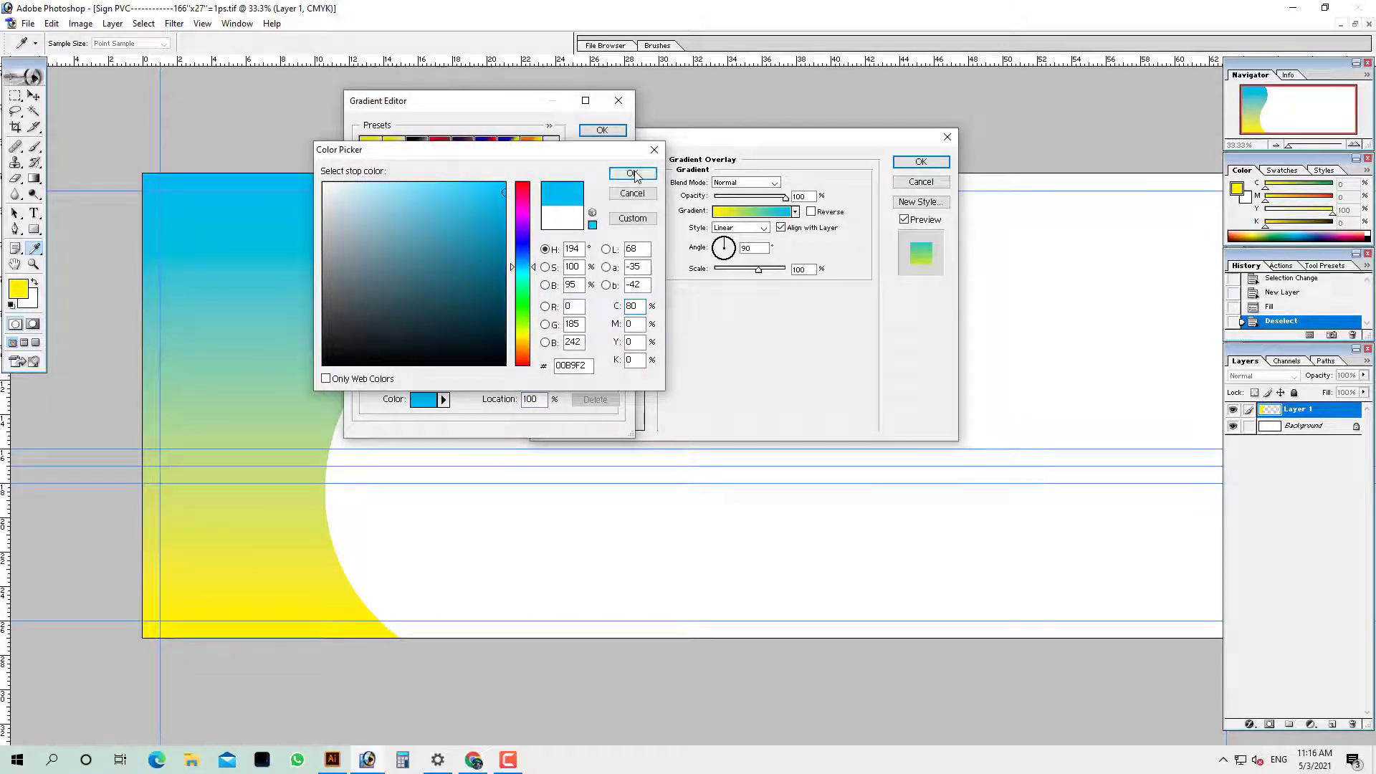
{"action": "left_click", "coordinate": [632, 173]}
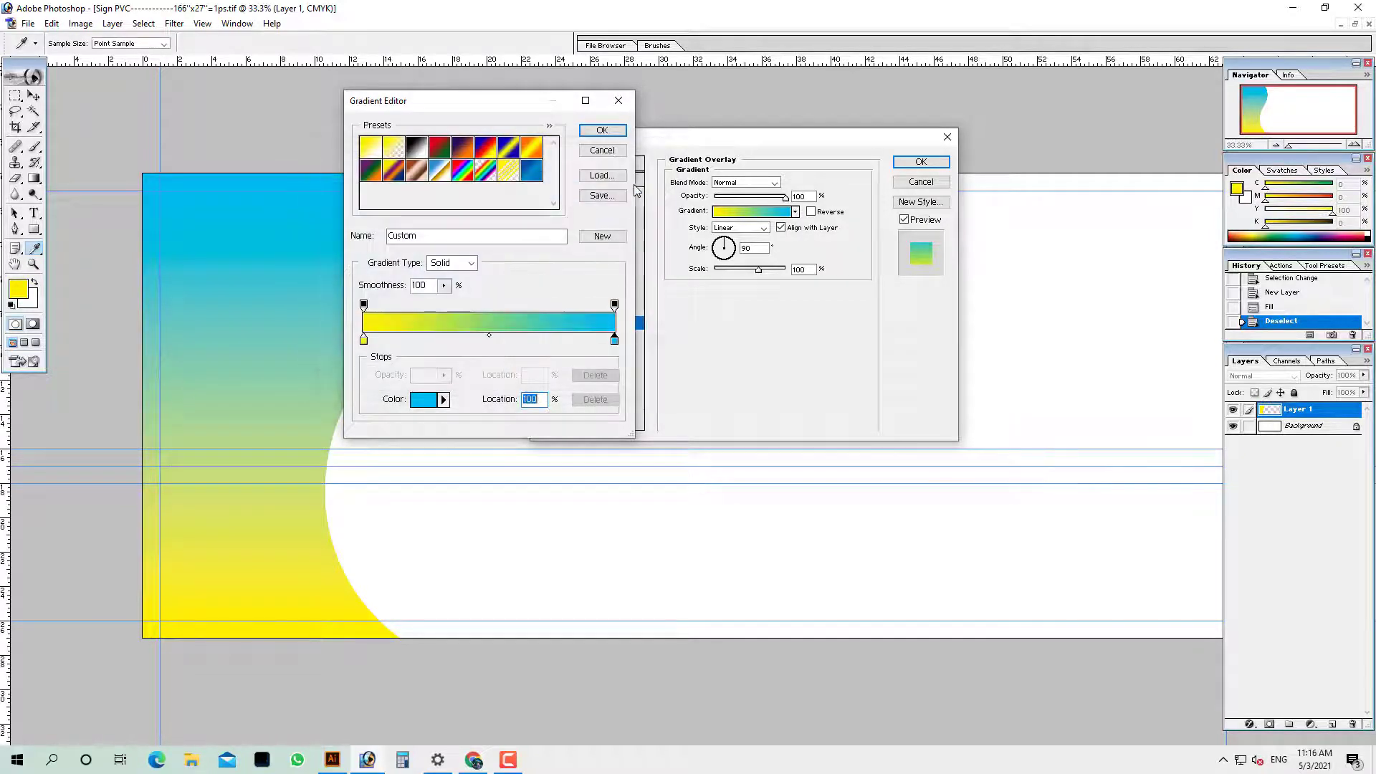
{"action": "left_click", "coordinate": [364, 343]}
{"action": "left_click", "coordinate": [430, 402]}
{"action": "left_click", "coordinate": [324, 185]}
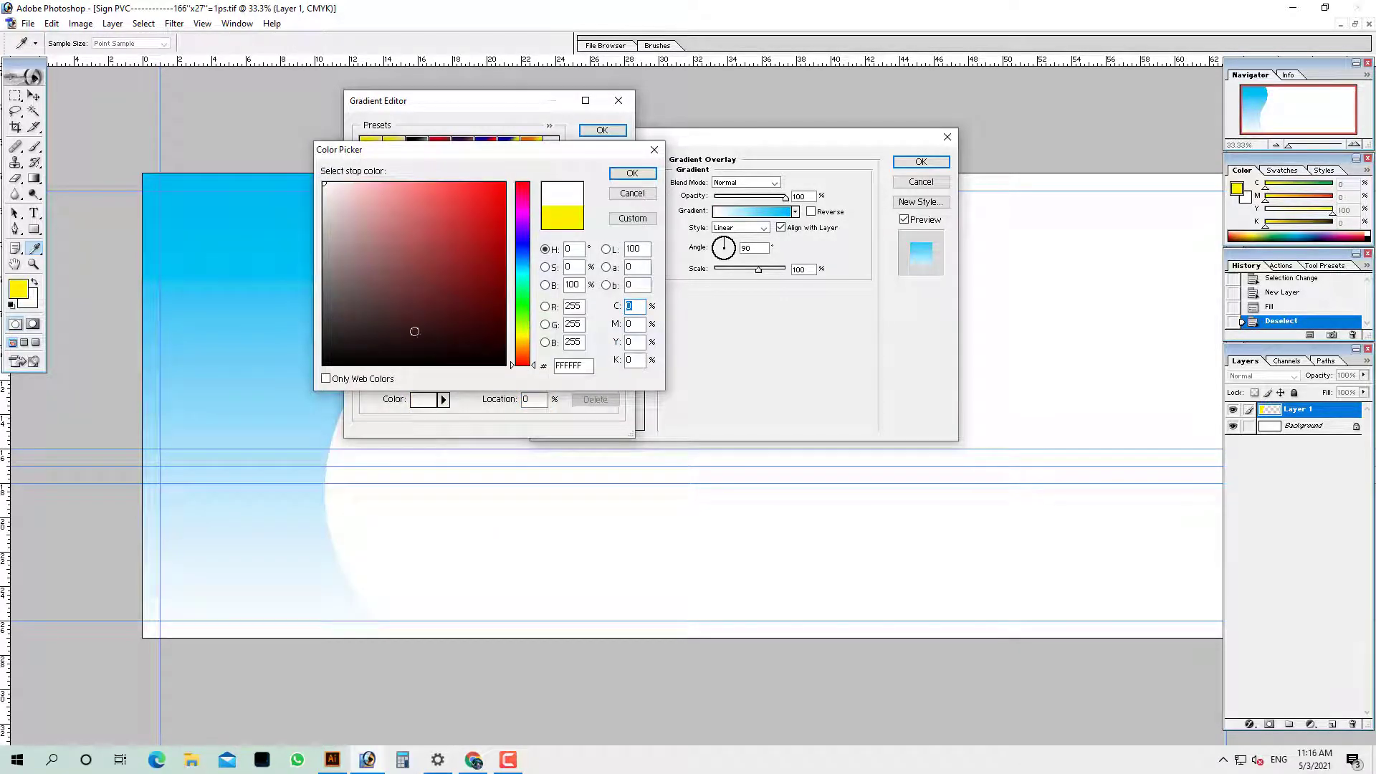
{"action": "left_click", "coordinate": [631, 173]}
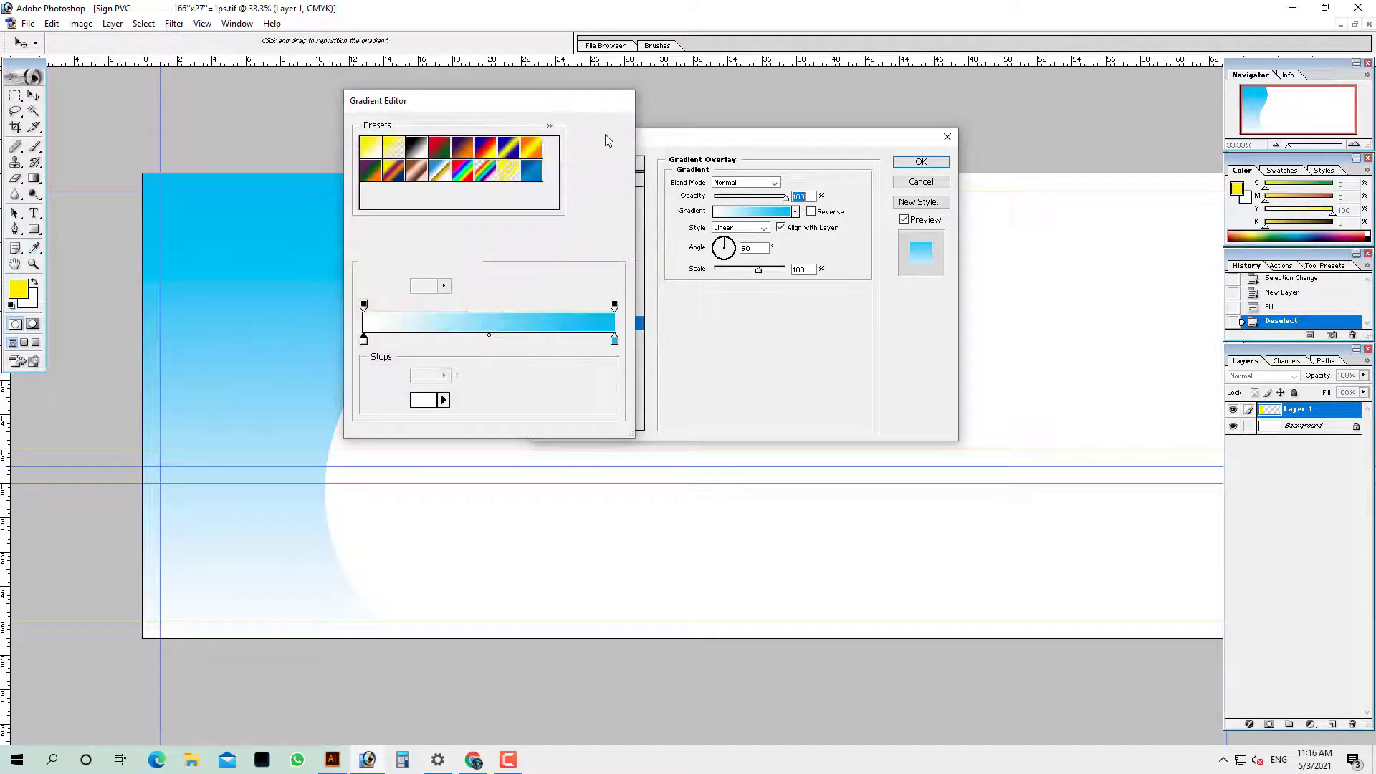
{"action": "left_click", "coordinate": [602, 130]}
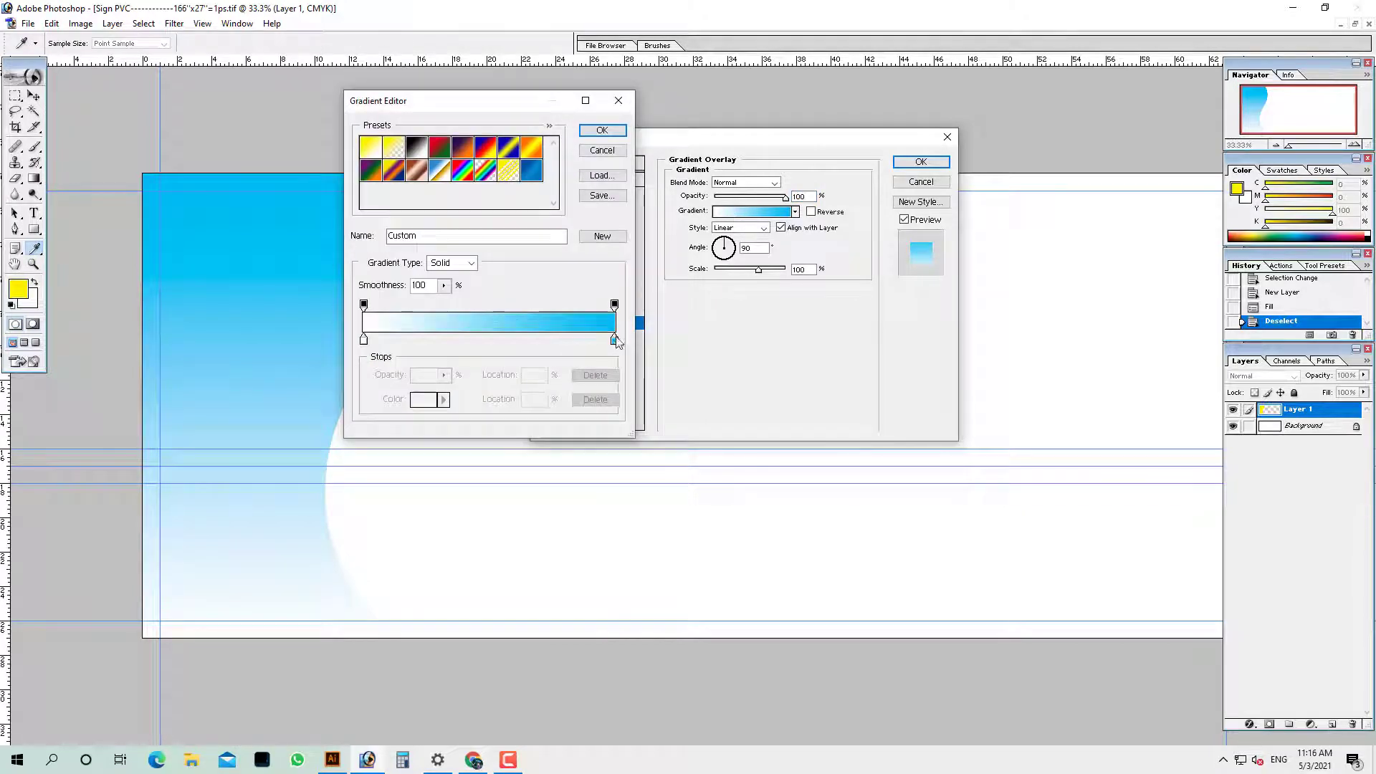
Move the gradient midpoint to 85%, confirm the gradient, and enable Drop Shadow
{"action": "left_click", "coordinate": [615, 342]}
{"action": "left_click_drag", "start_coordinate": [491, 343], "coordinate": [568, 373]}
{"action": "left_click", "coordinate": [616, 305]}
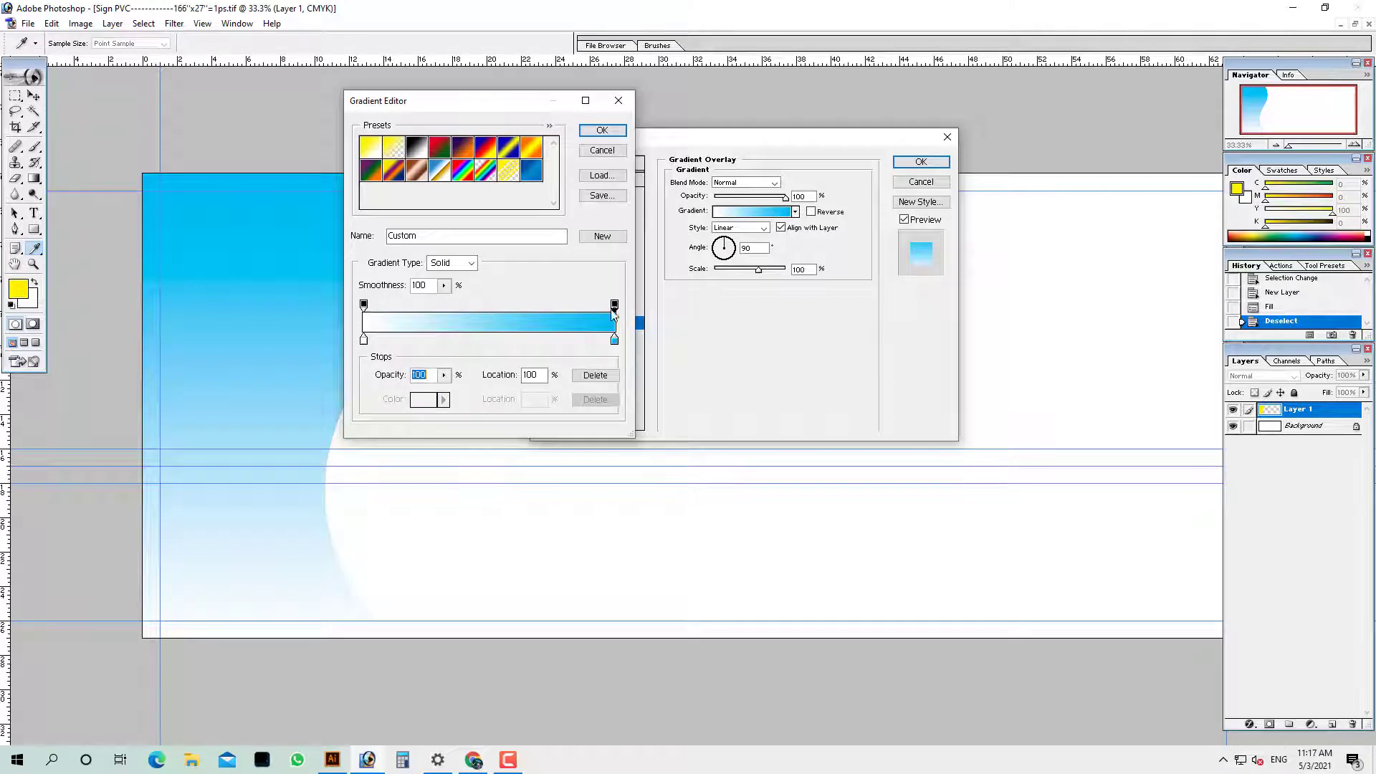
{"action": "left_click", "coordinate": [614, 340]}
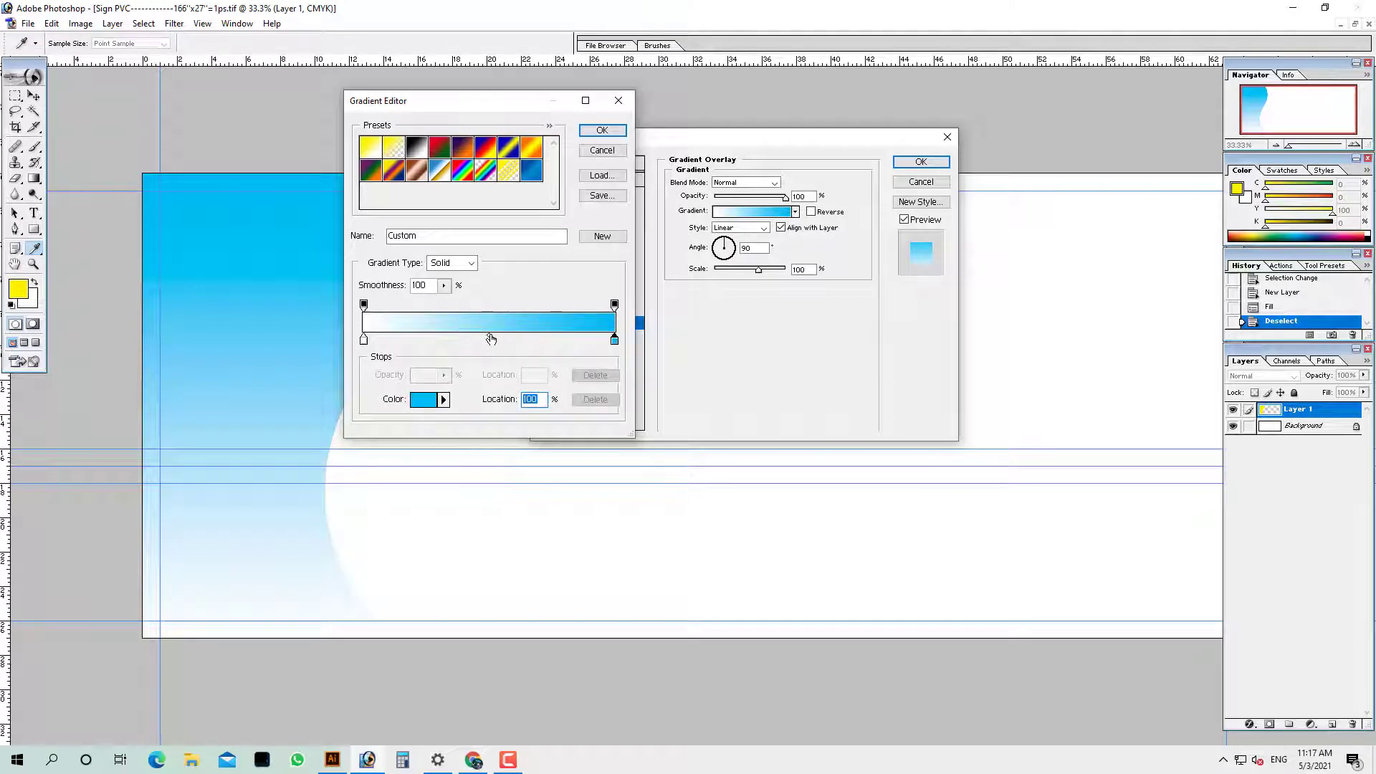
{"action": "left_click_drag", "start_coordinate": [491, 338], "coordinate": [579, 345]}
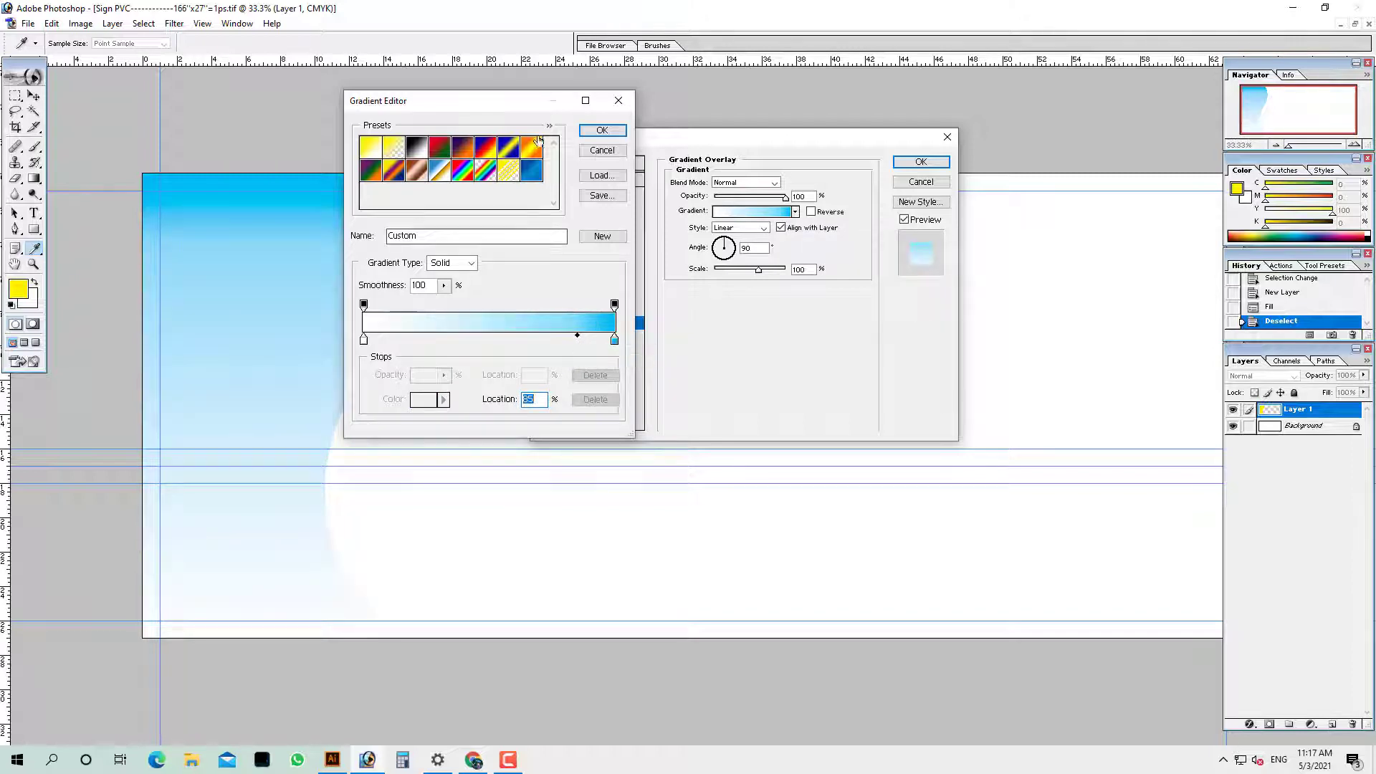
{"action": "left_click", "coordinate": [602, 130]}
{"action": "left_click", "coordinate": [573, 193]}
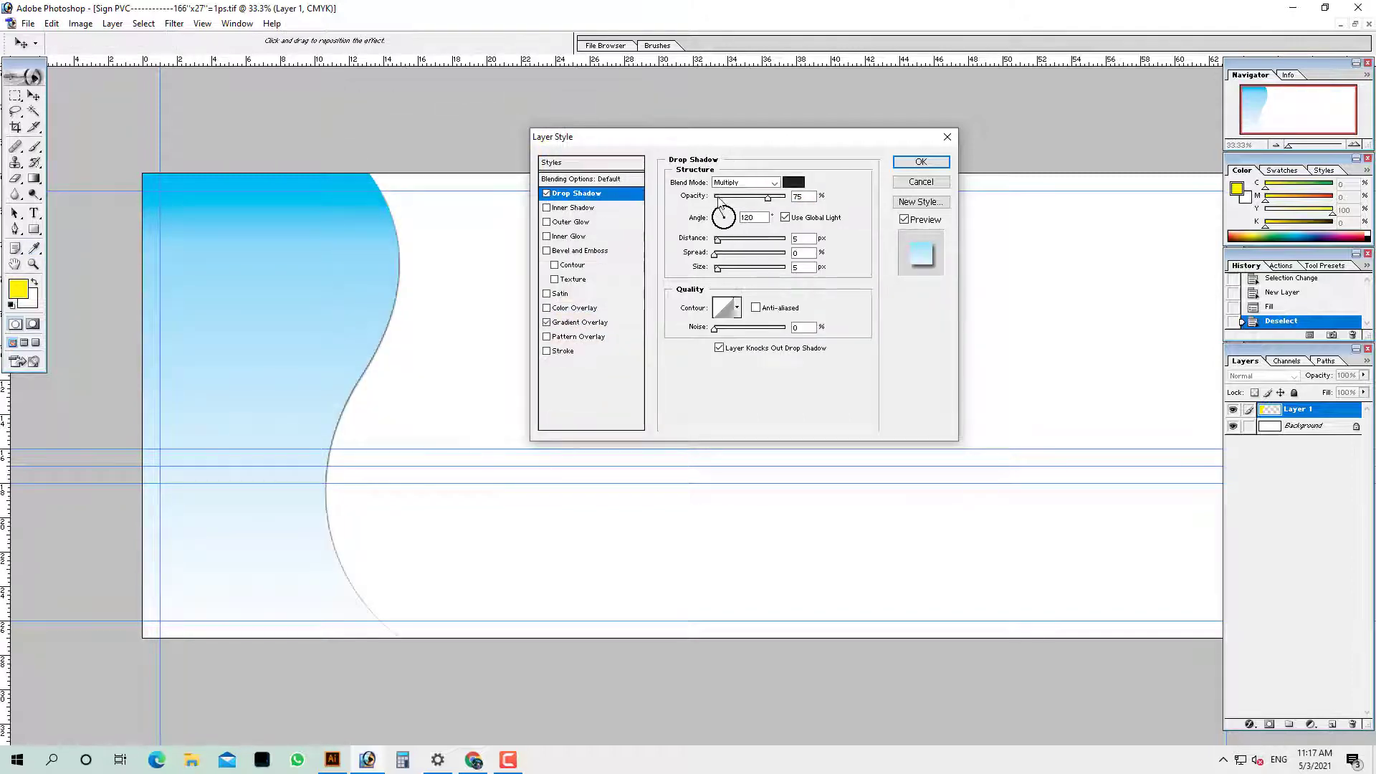
Keep the shadow black at 12% opacity, 16% spread, 81 px size, with an inverted-cone contour
{"action": "left_click", "coordinate": [793, 183]}
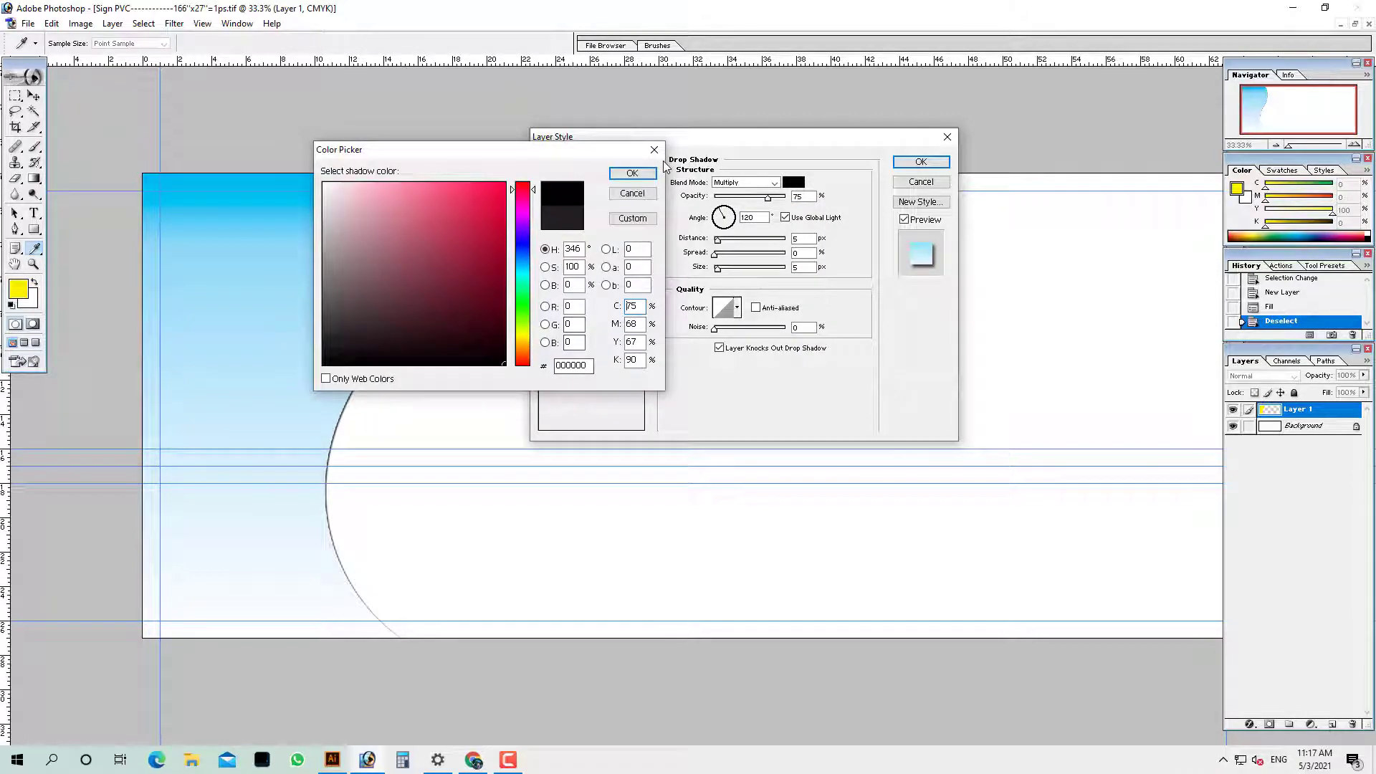
{"action": "left_click", "coordinate": [633, 174]}
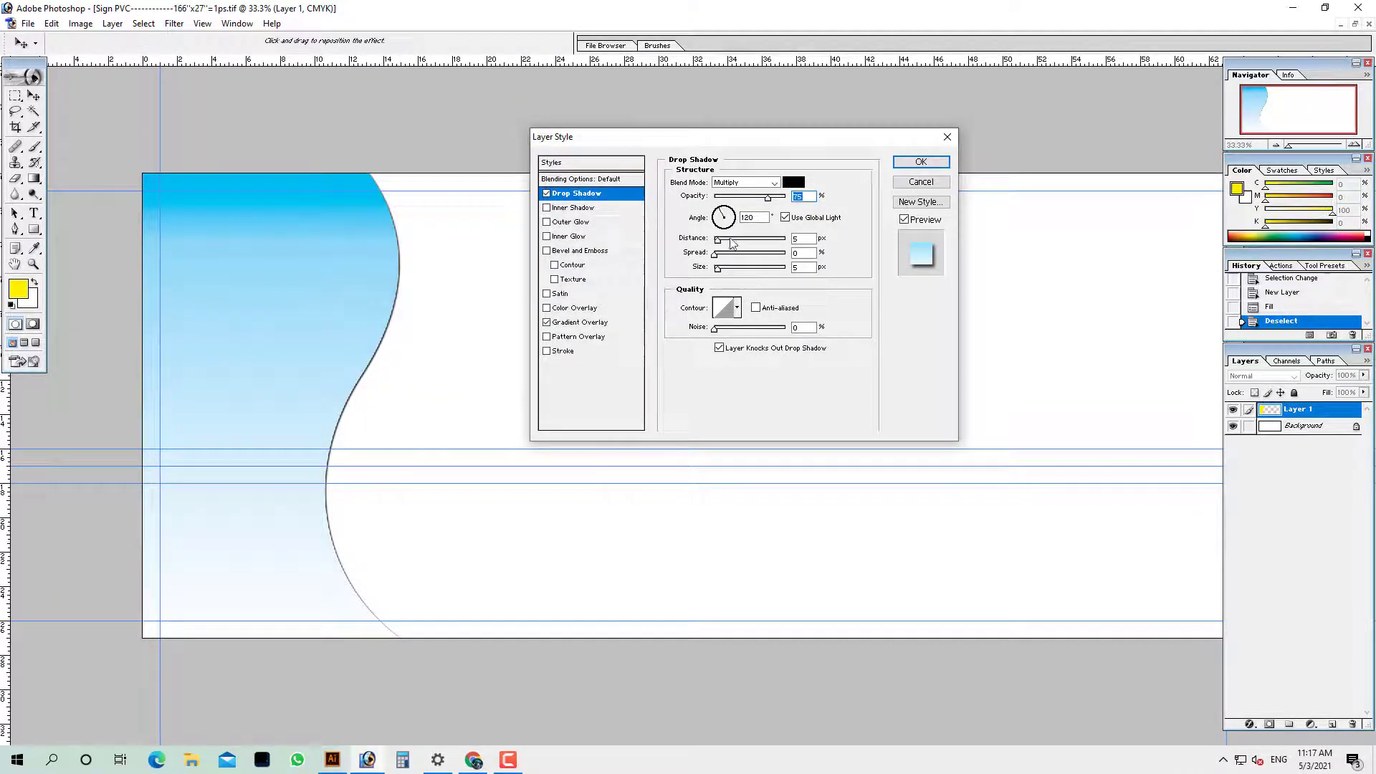
{"action": "left_click", "coordinate": [739, 198]}
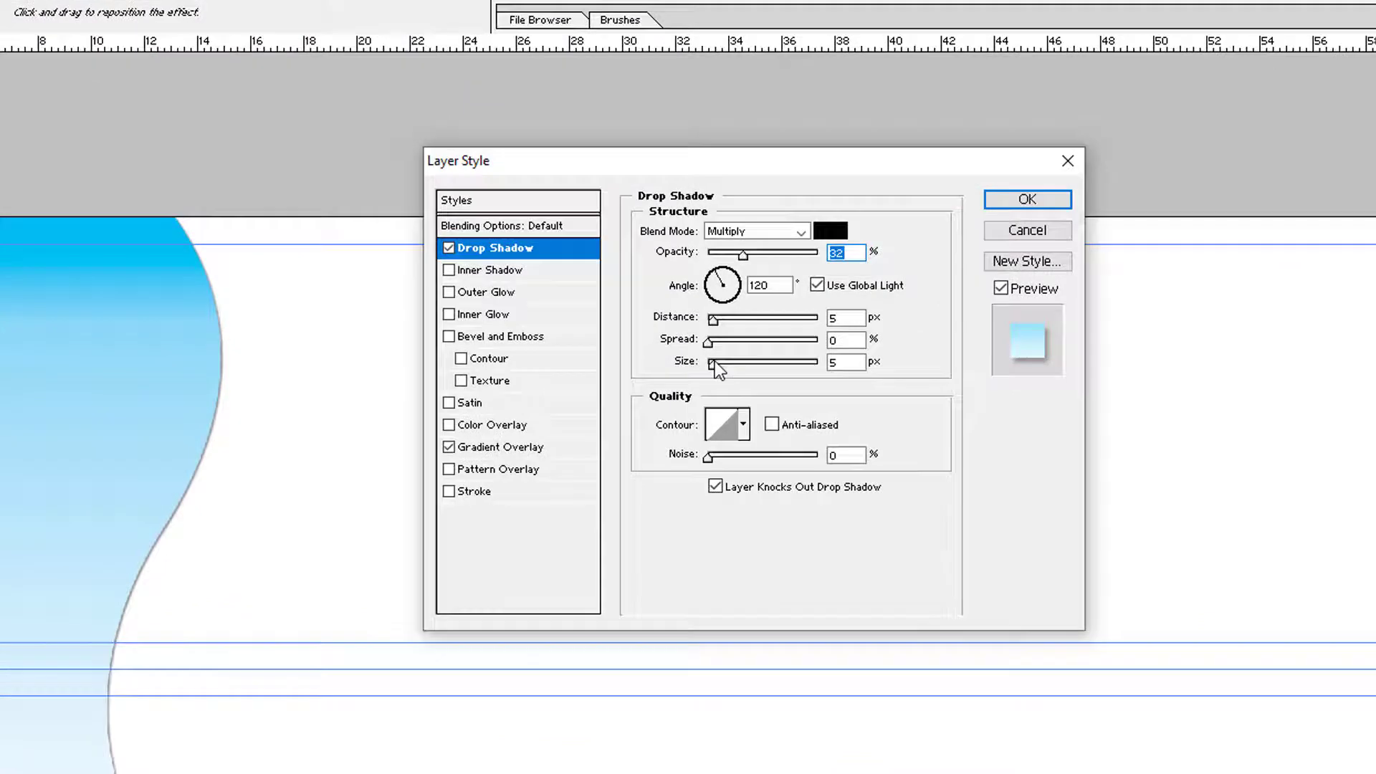
{"action": "left_click_drag", "start_coordinate": [718, 268], "coordinate": [729, 269]}
{"action": "mouse_move", "coordinate": [731, 366]}
{"action": "left_mouse_down"}
{"action": "mouse_move", "coordinate": [723, 342]}
{"action": "mouse_move", "coordinate": [759, 346]}
{"action": "mouse_move", "coordinate": [725, 346]}
{"action": "mouse_move", "coordinate": [737, 363]}
{"action": "left_mouse_up"}
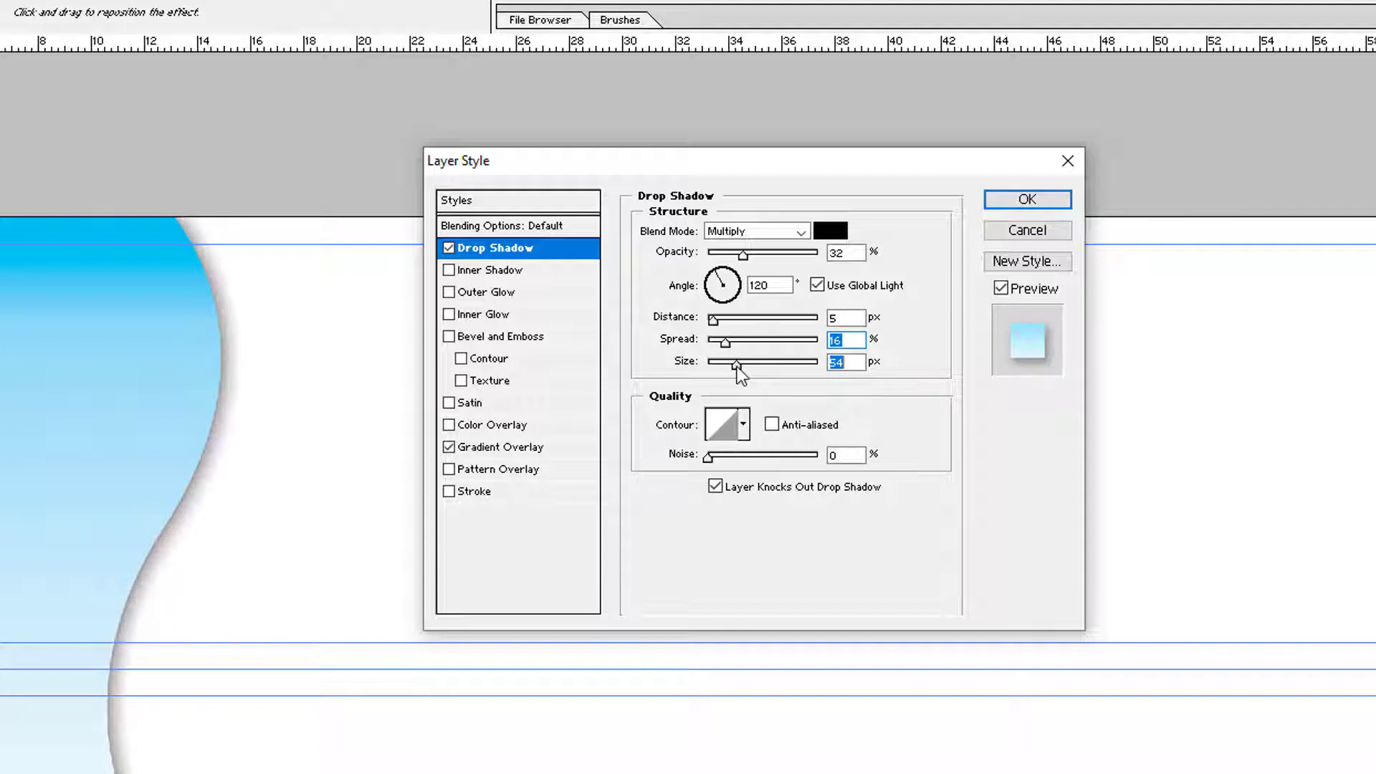
{"action": "left_click", "coordinate": [743, 425]}
{"action": "left_click", "coordinate": [687, 482]}
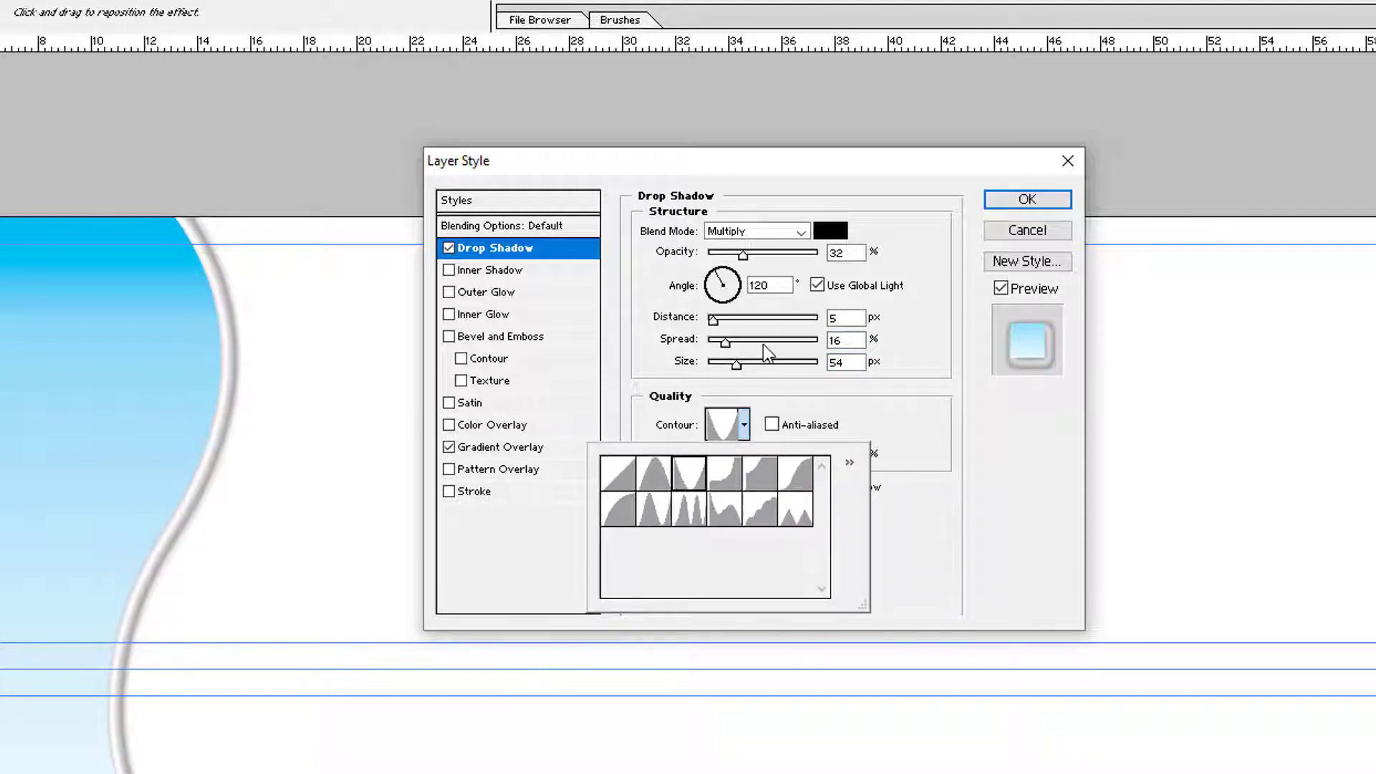
{"action": "left_click_drag", "start_coordinate": [738, 369], "coordinate": [749, 370]}
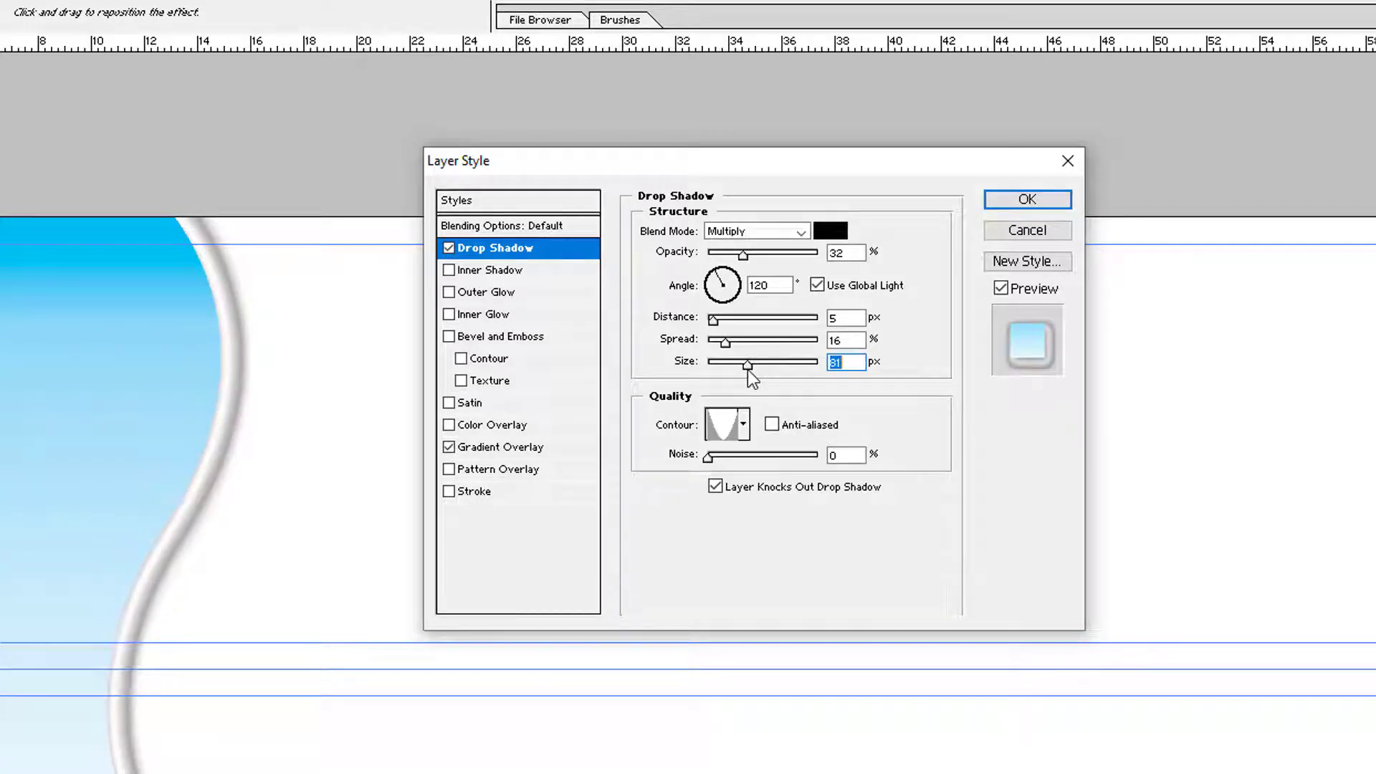
{"action": "left_click_drag", "start_coordinate": [743, 255], "coordinate": [721, 255]}
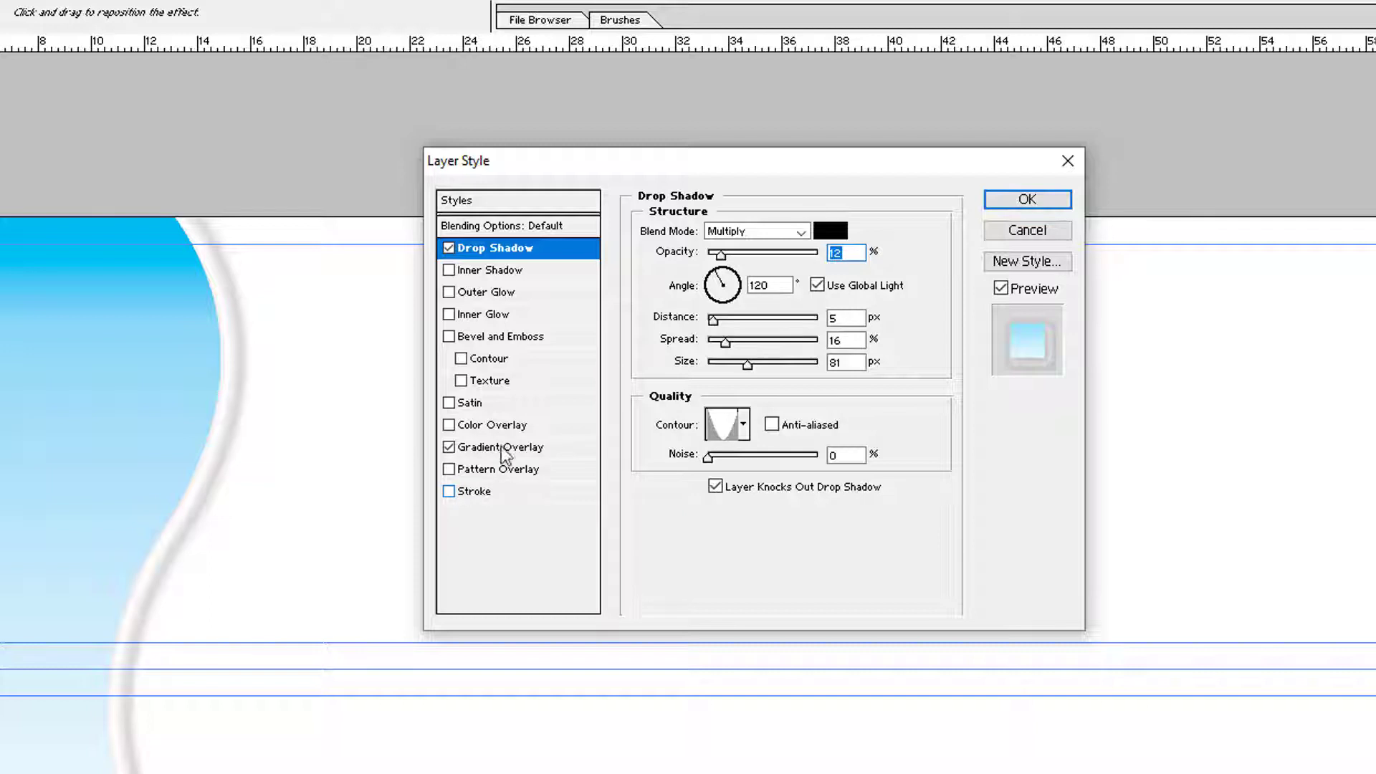
{"action": "left_click", "coordinate": [501, 426]}
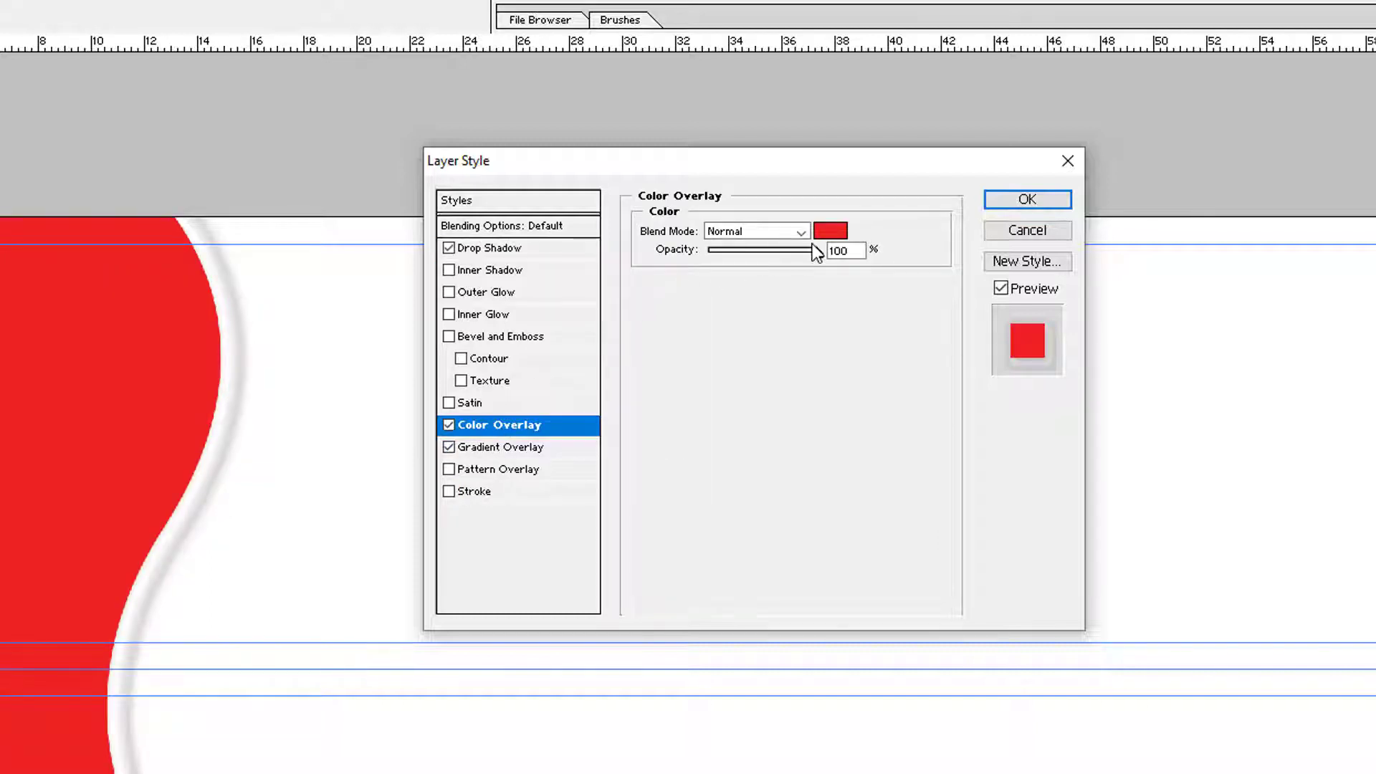
Make the panel's Color Overlay bright blue 00AEEF (cyan 100) and start saving as TIFF
{"action": "left_click", "coordinate": [830, 230]}
{"action": "left_click_drag", "start_coordinate": [135, 270], "coordinate": [11, 168]}
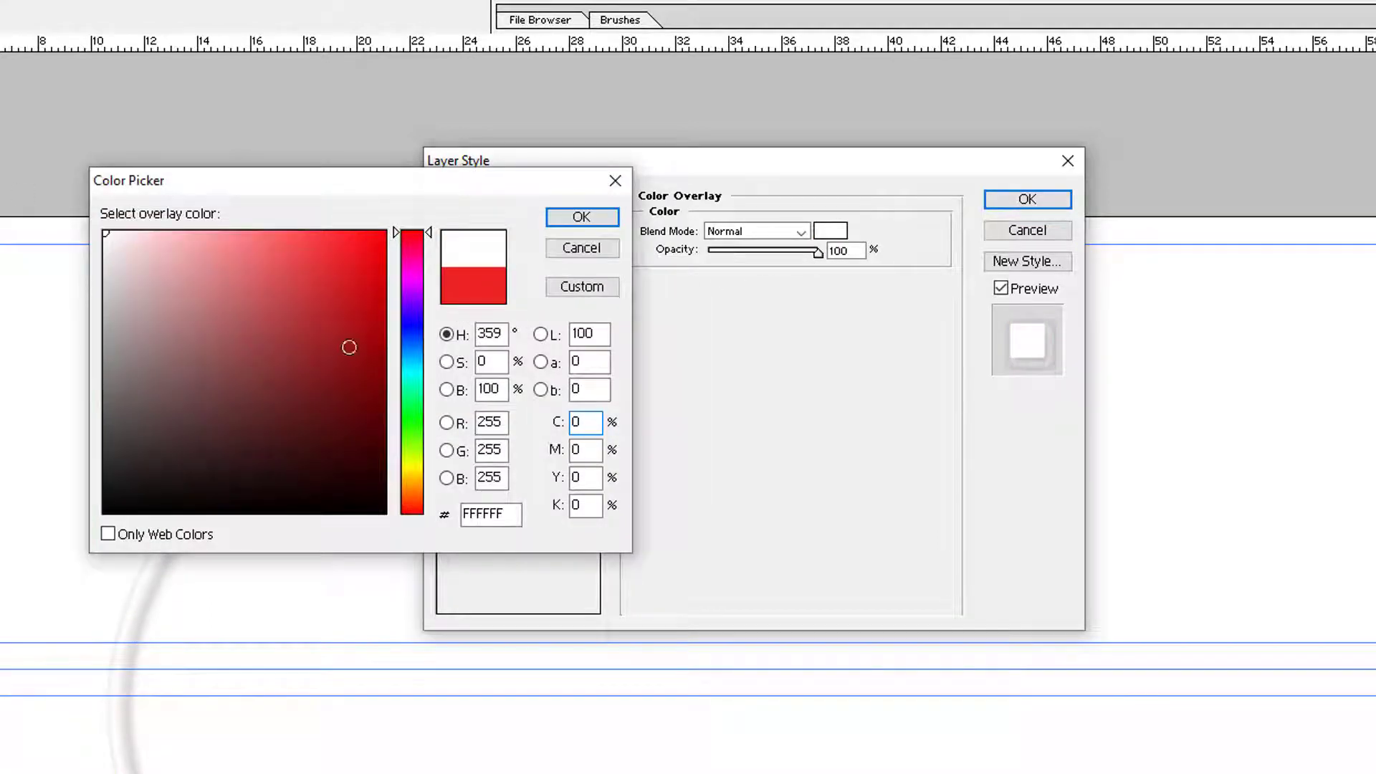
{"action": "left_click_drag", "start_coordinate": [584, 421], "coordinate": [538, 417]}
{"action": "type", "text": "80"}
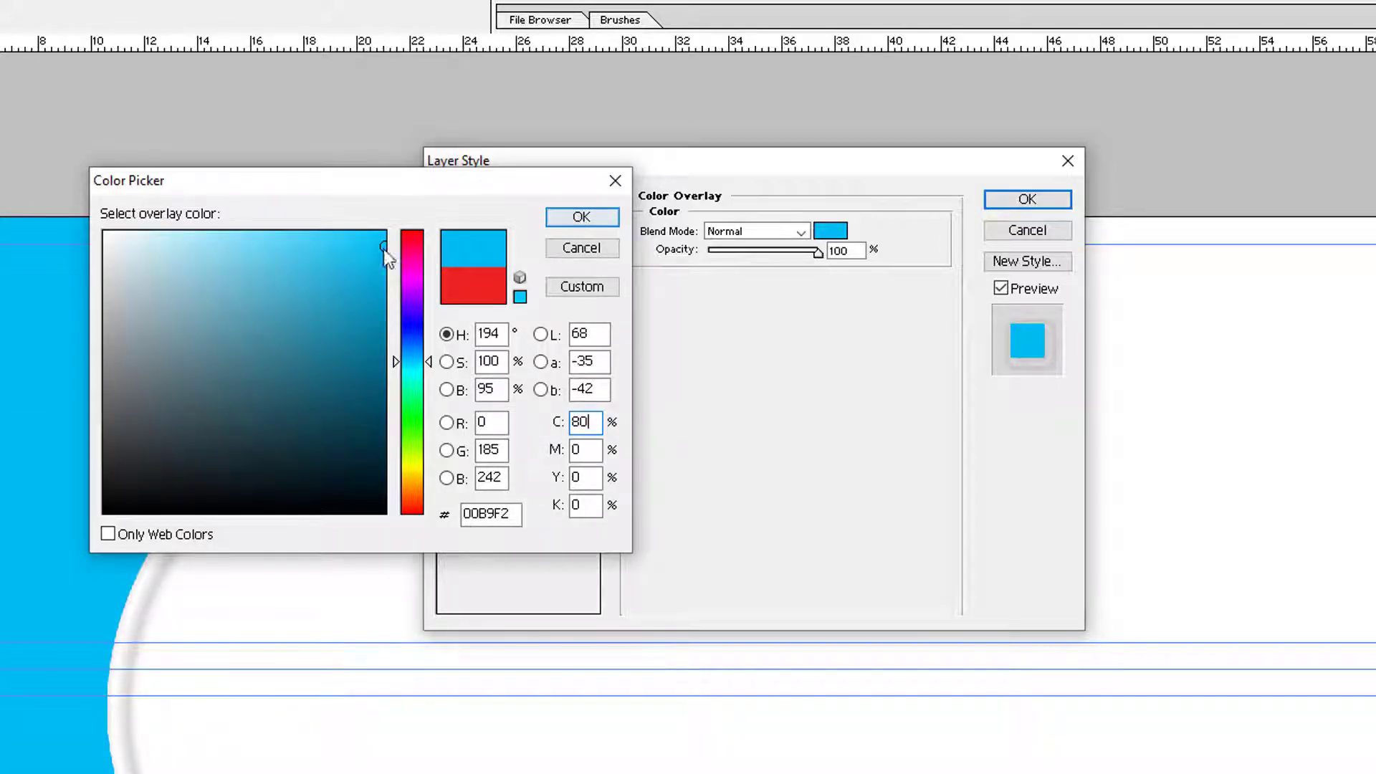
{"action": "left_click_drag", "start_coordinate": [384, 248], "coordinate": [448, 202]}
{"action": "double_click", "coordinate": [595, 422]}
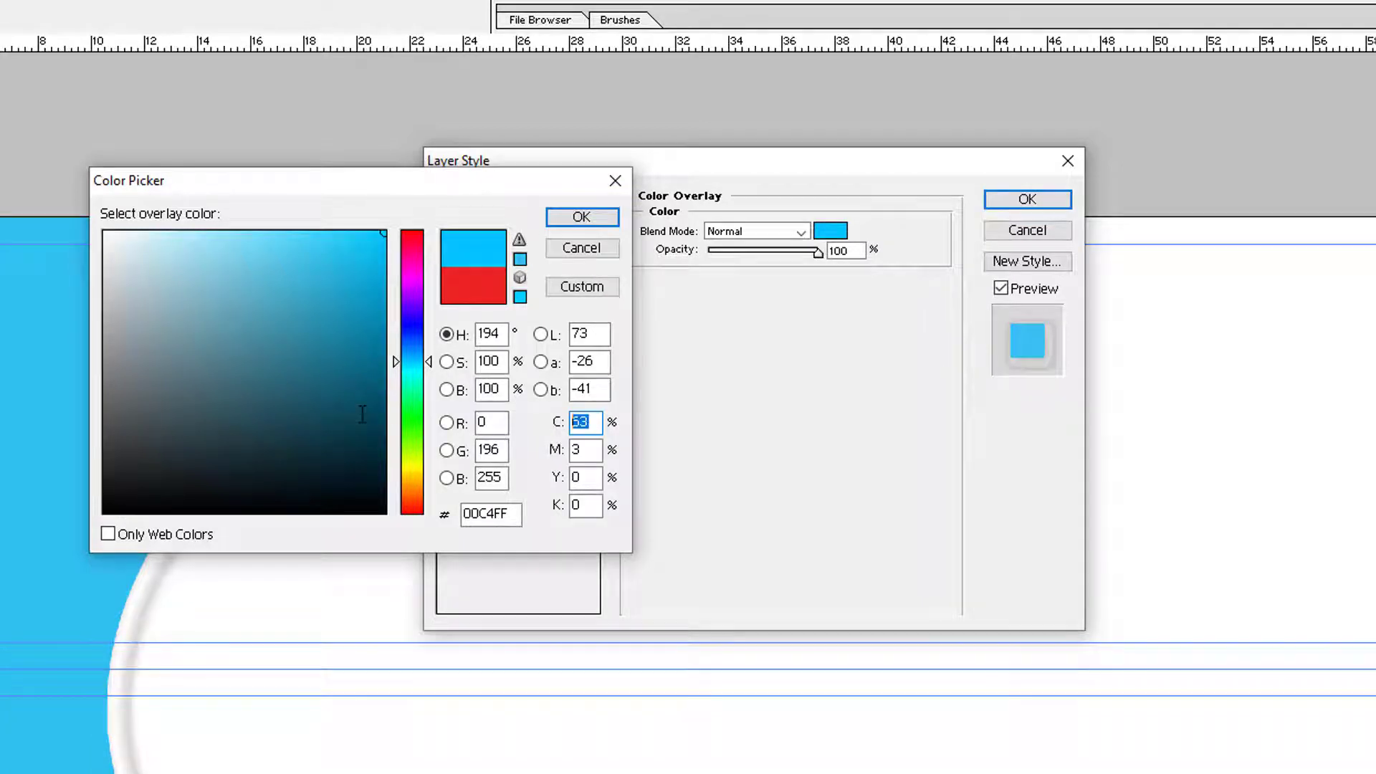
{"action": "type", "text": "500"}
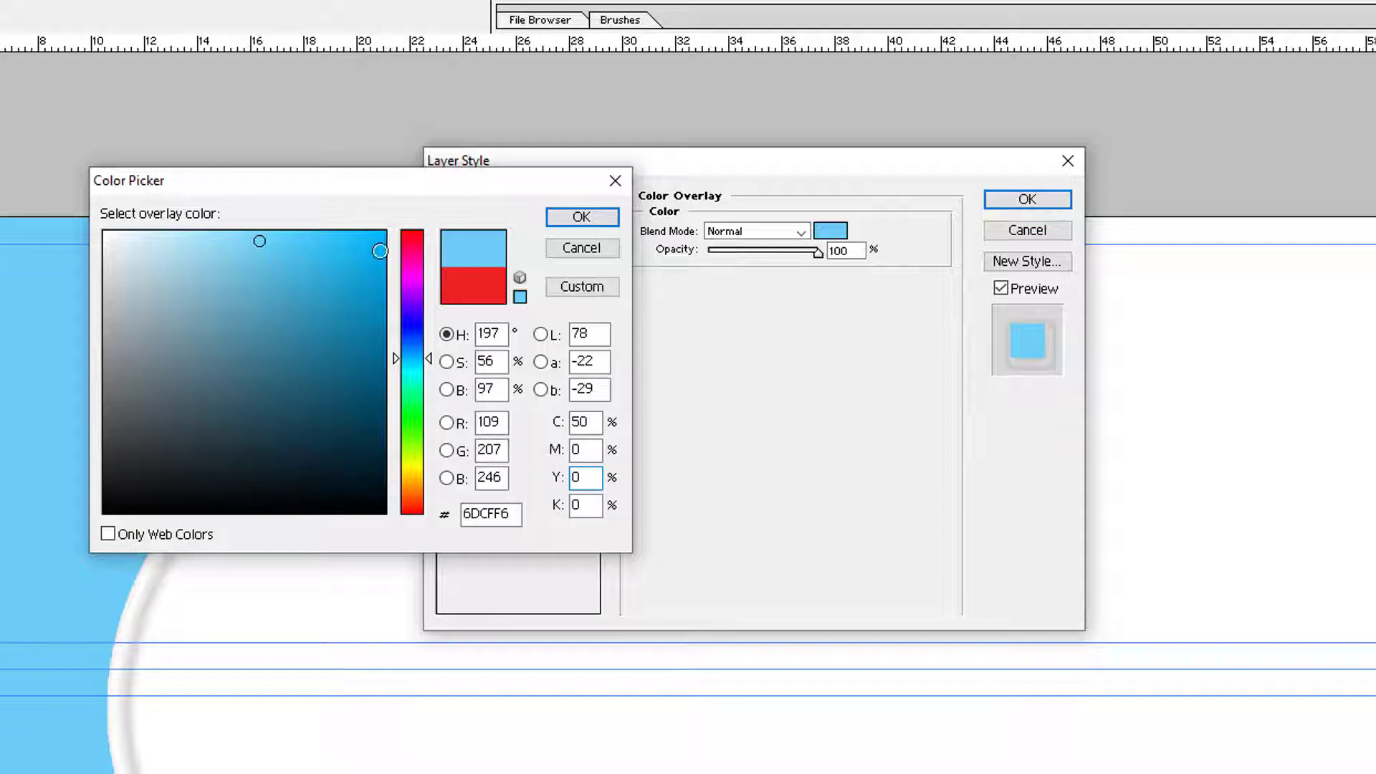
{"action": "double_click", "coordinate": [582, 421]}
{"action": "type", "text": "100"}
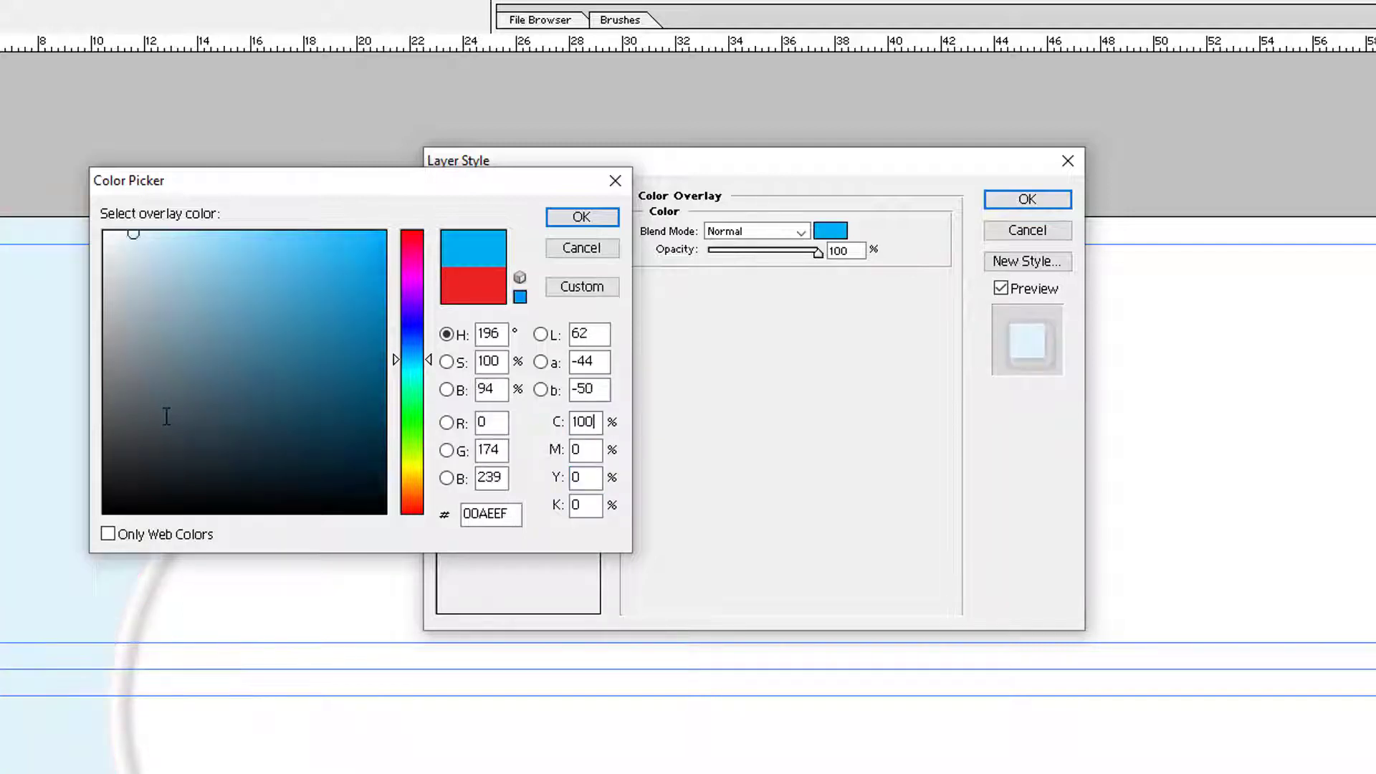
{"action": "key", "text": "Return"}
{"action": "key", "text": "Return"}
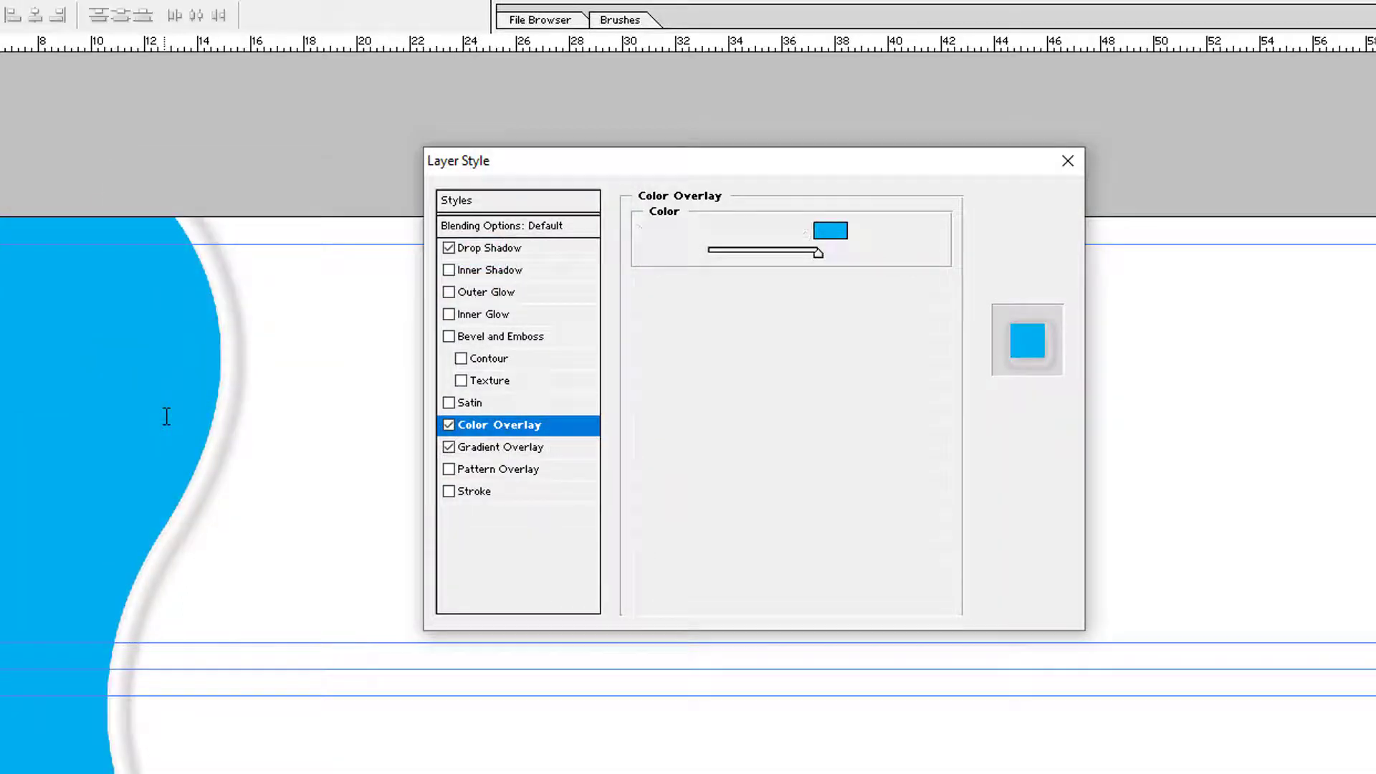
{"action": "key", "text": "ctrl+s"}
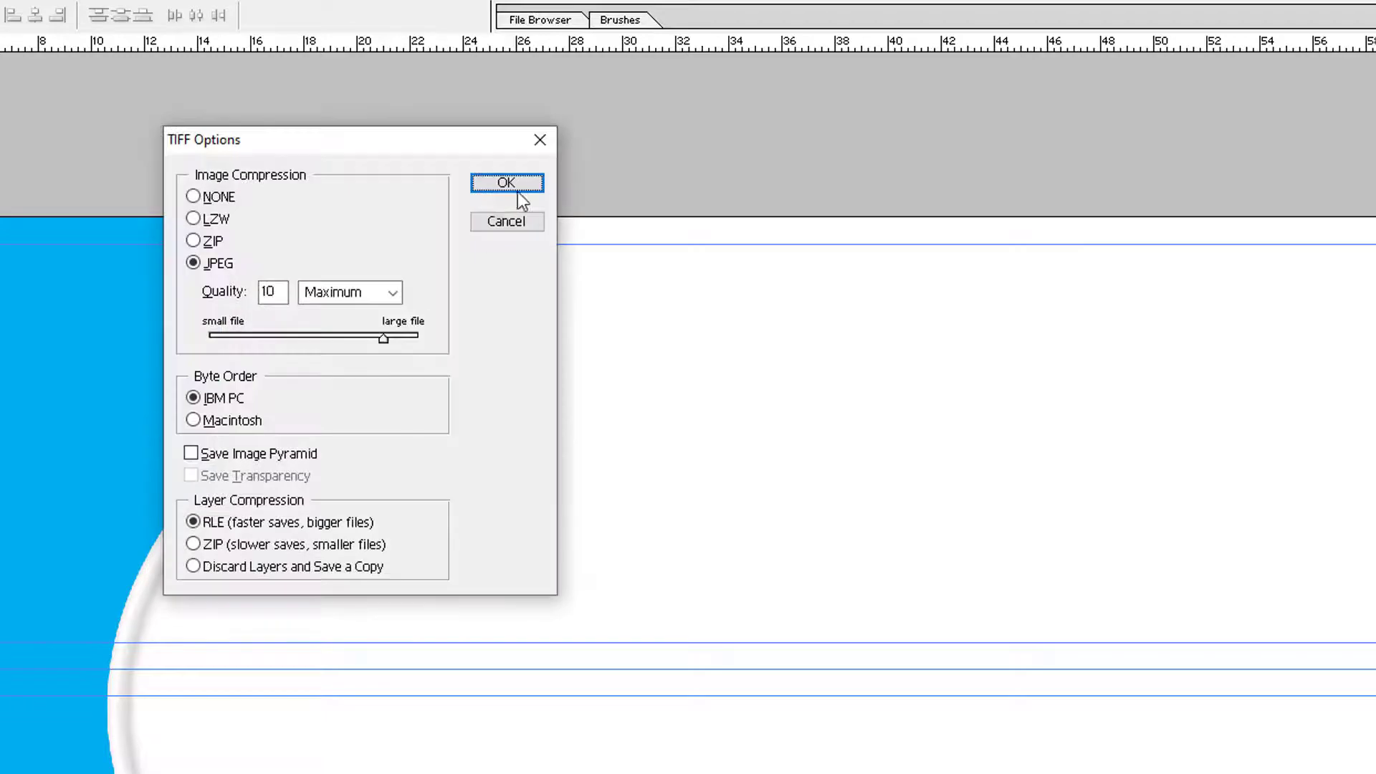
Finish saving the TIFF and select Layer 1, which holds the blue wave
{"action": "left_click", "coordinate": [527, 188]}
{"action": "left_click", "coordinate": [551, 376]}
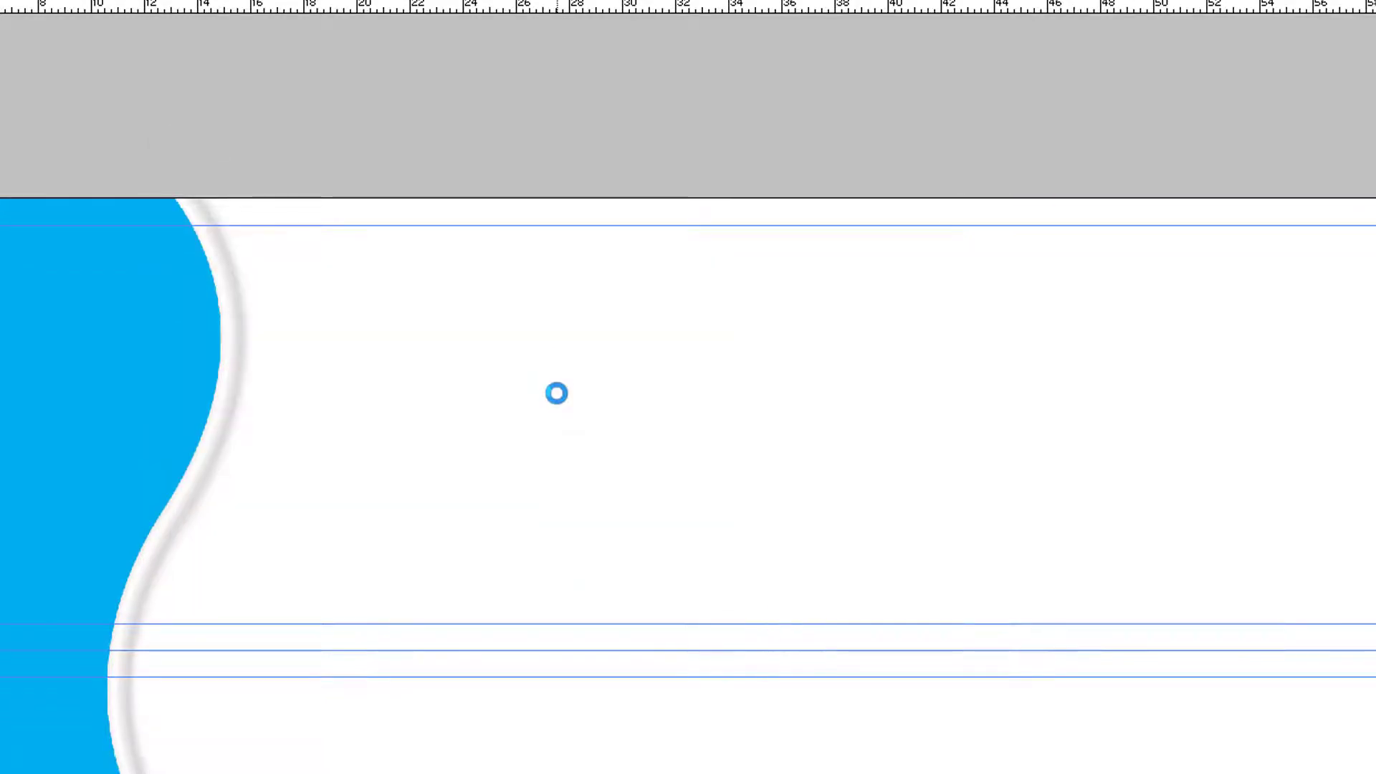
{"action": "right_click", "coordinate": [2, 407]}
{"action": "left_click", "coordinate": [10, 423]}
Duplicate the blue wave, flip it horizontally and move it to the sign's right edge
{"action": "left_click_drag", "start_coordinate": [1, 448], "coordinate": [841, 478]}
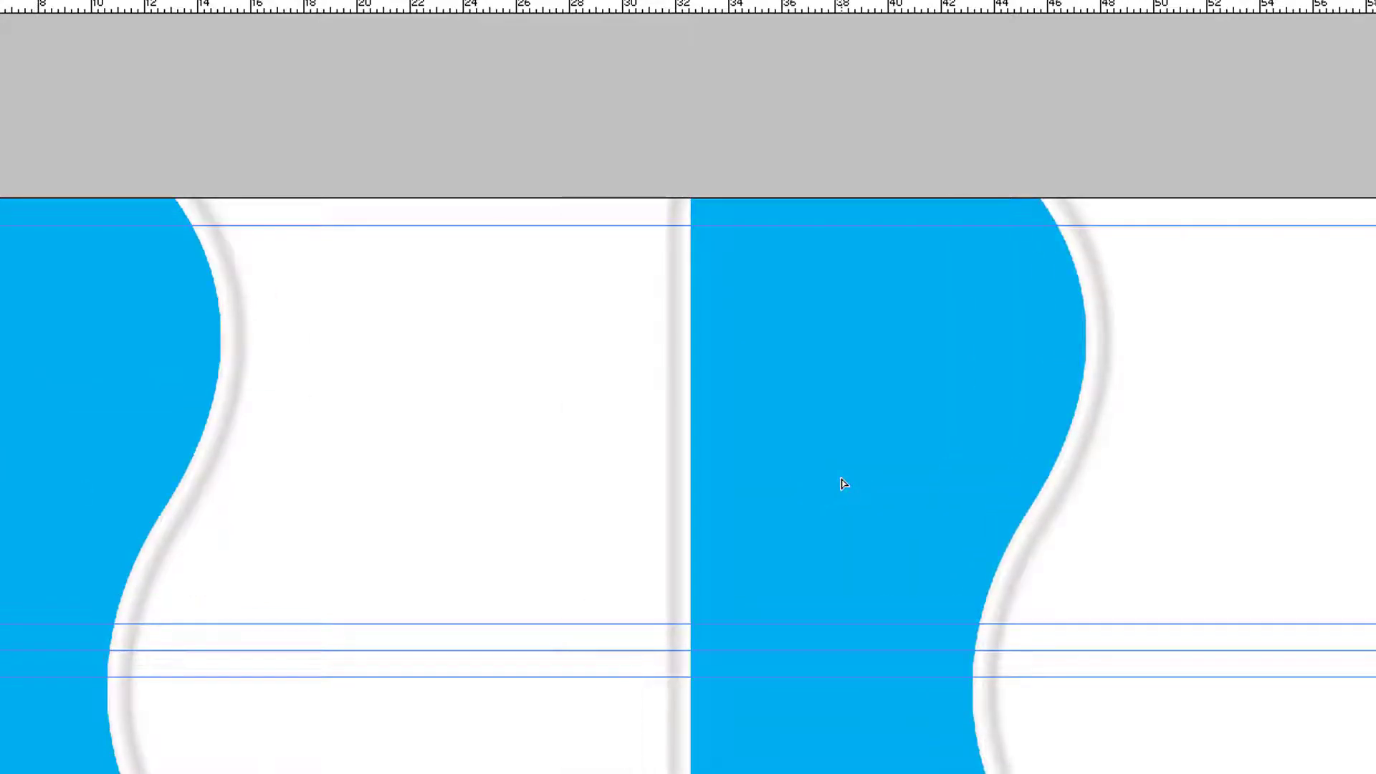
{"action": "key", "text": "ctrl+t"}
{"action": "right_click", "coordinate": [844, 482]}
{"action": "left_click", "coordinate": [914, 729]}
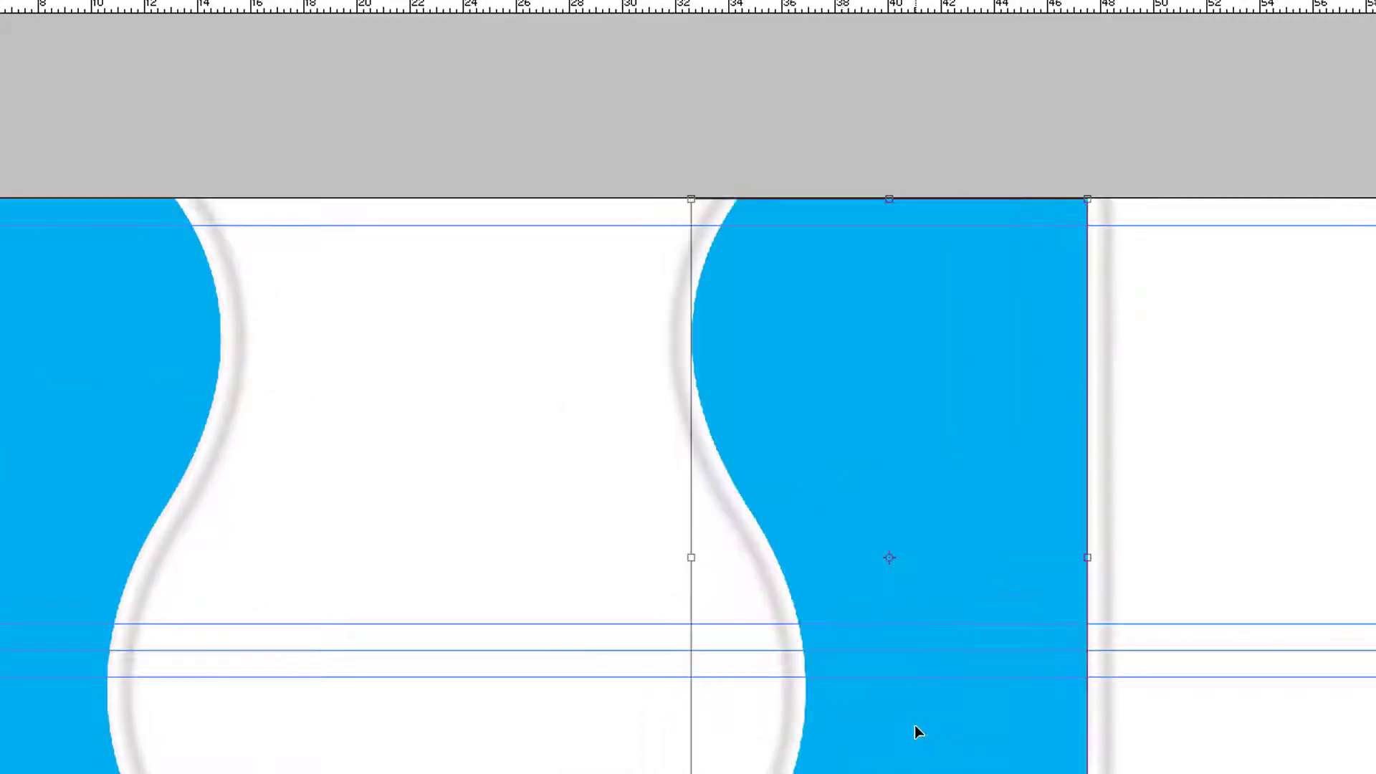
{"action": "left_click_drag", "start_coordinate": [1054, 529], "coordinate": [1207, 531]}
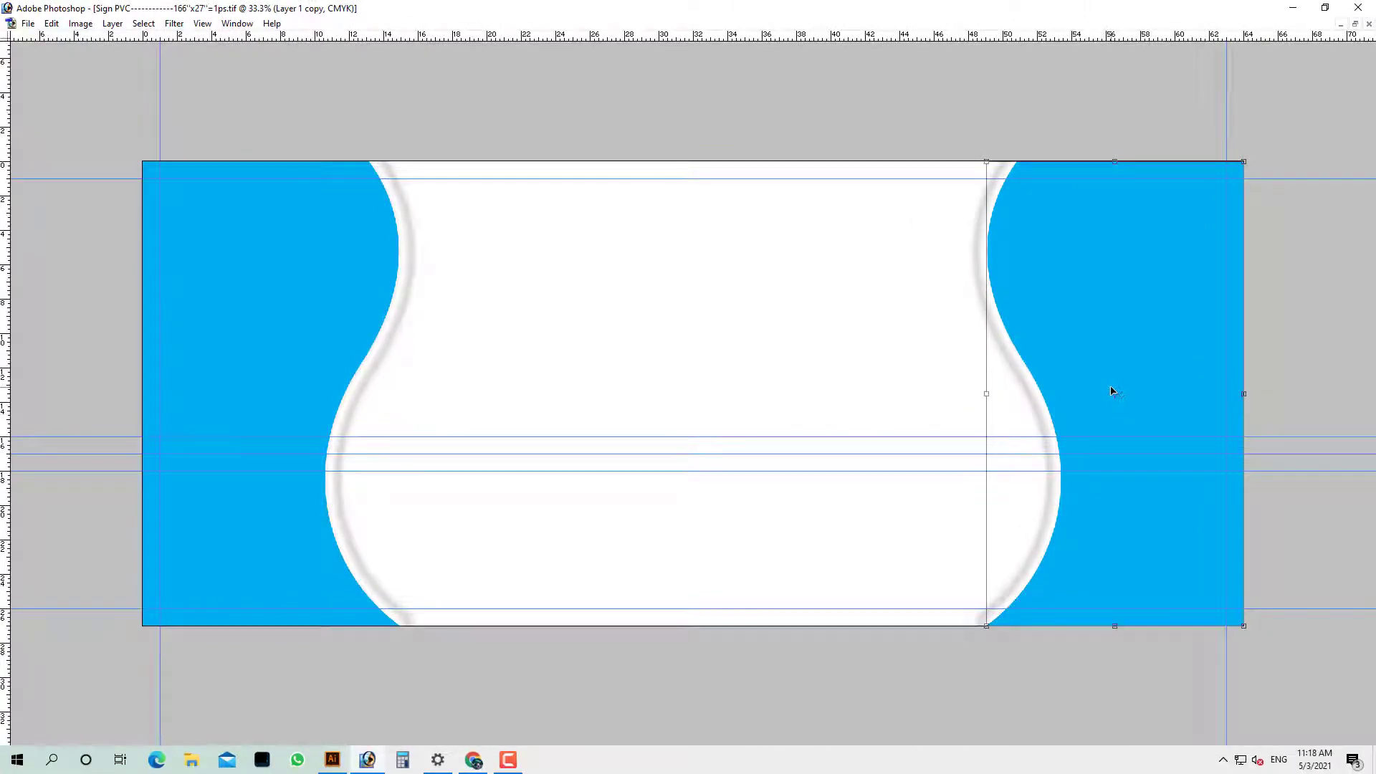
{"action": "key", "text": "Return"}
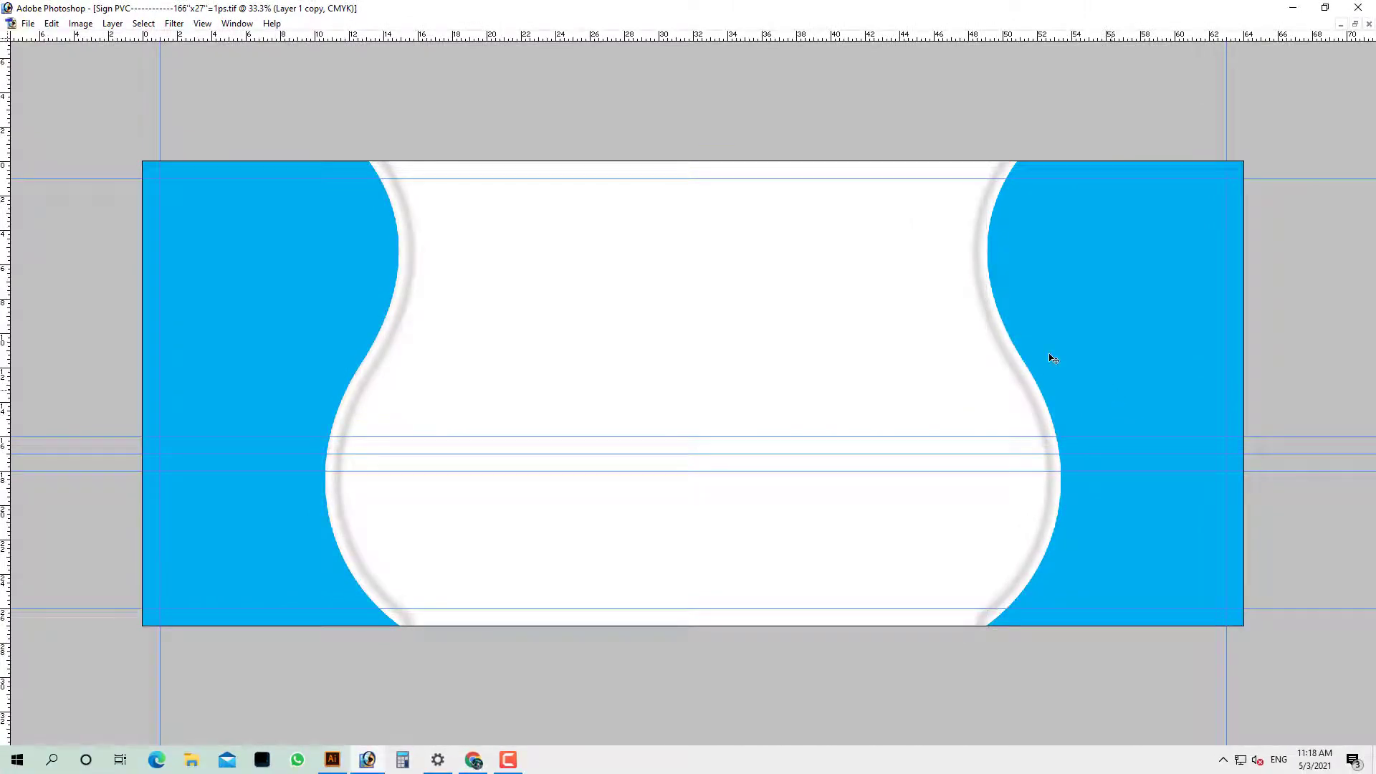
{"action": "key", "text": "Tab"}
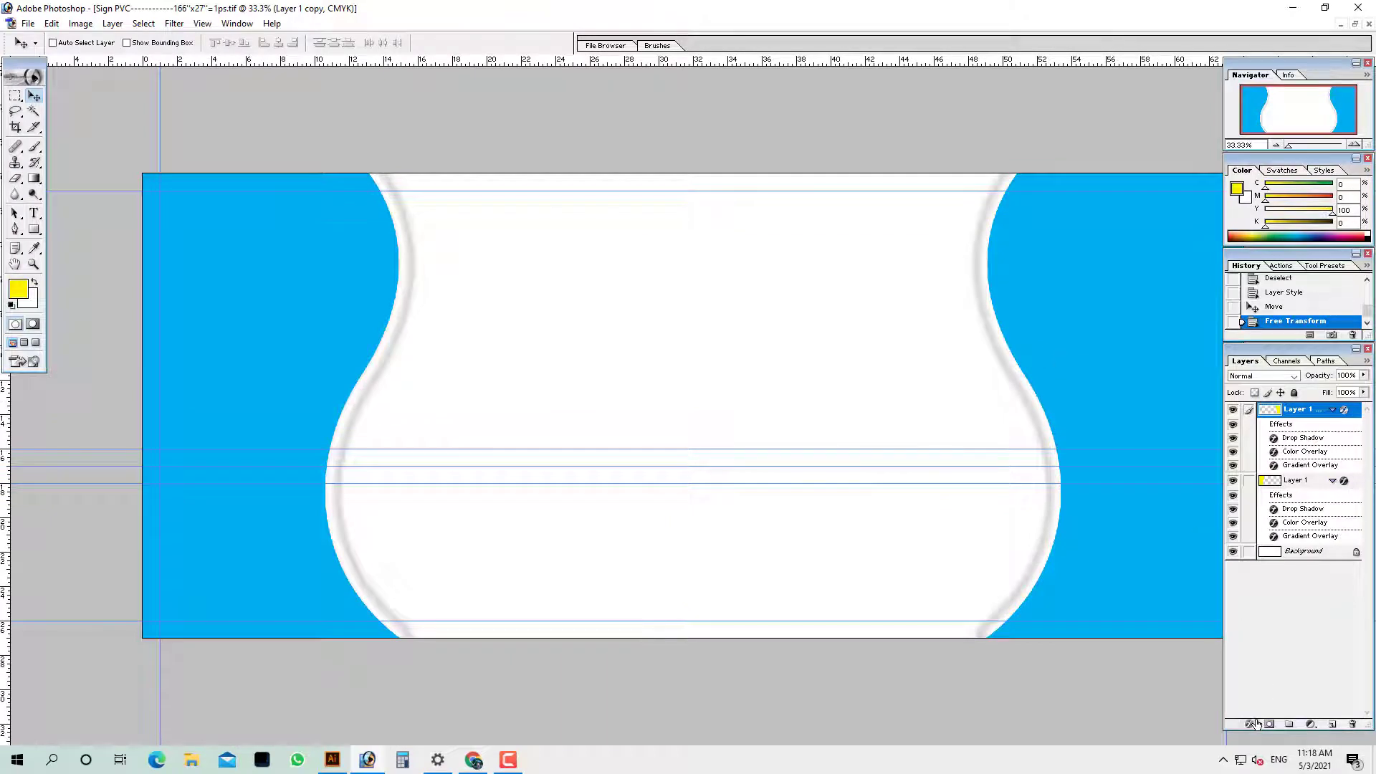
Add a Gradient Overlay to the right panel and turn off its Color Overlay
{"action": "left_click", "coordinate": [1257, 724]}
{"action": "left_click", "coordinate": [1293, 678]}
{"action": "left_click", "coordinate": [752, 211]}
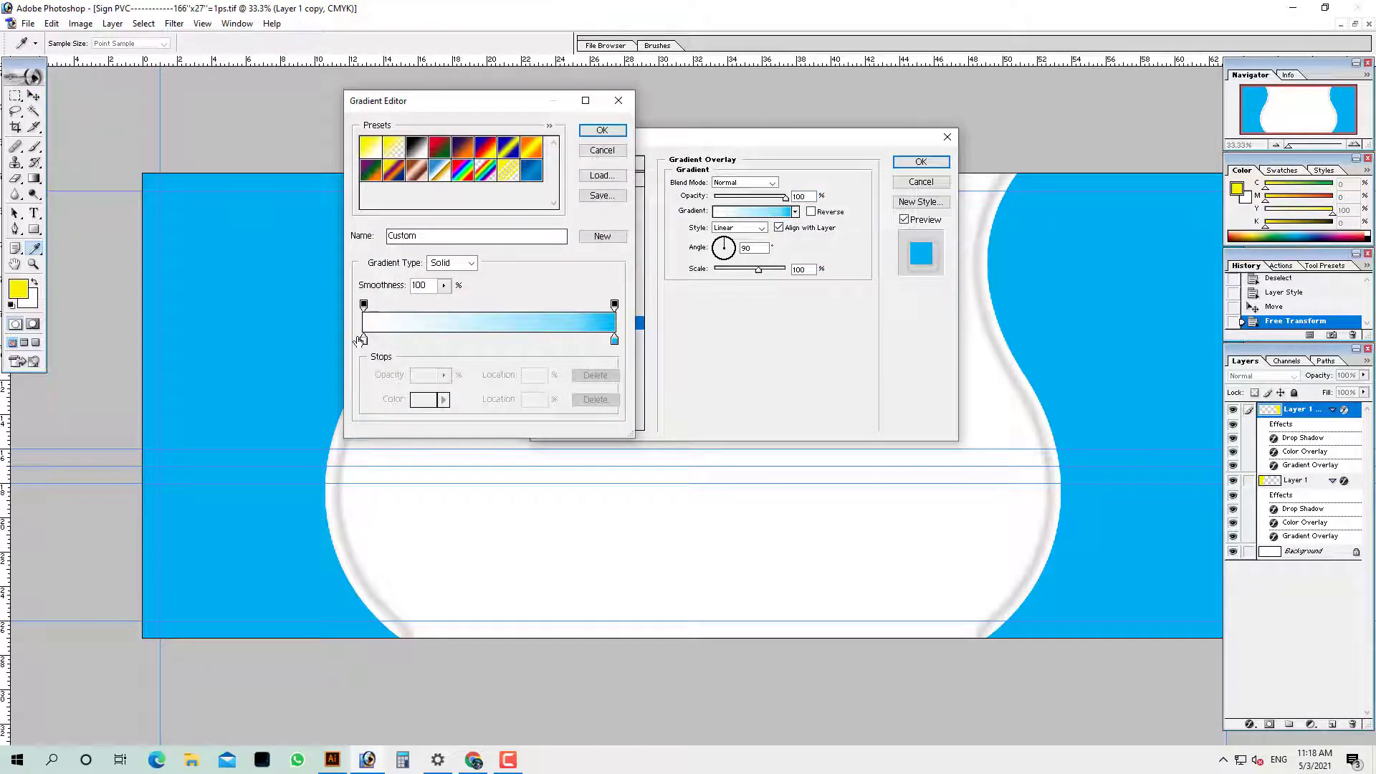
{"action": "left_click", "coordinate": [616, 133]}
{"action": "left_click", "coordinate": [547, 307]}
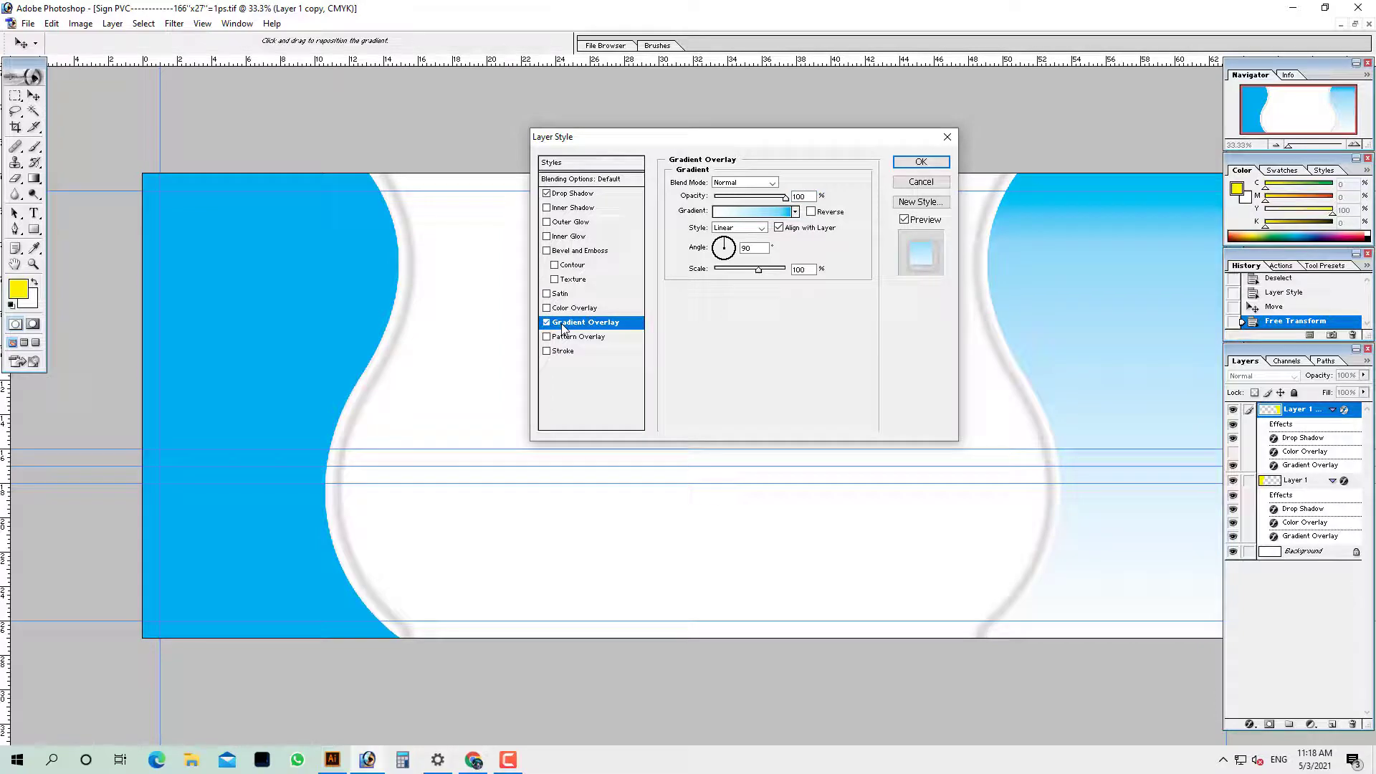
{"action": "left_click", "coordinate": [782, 214]}
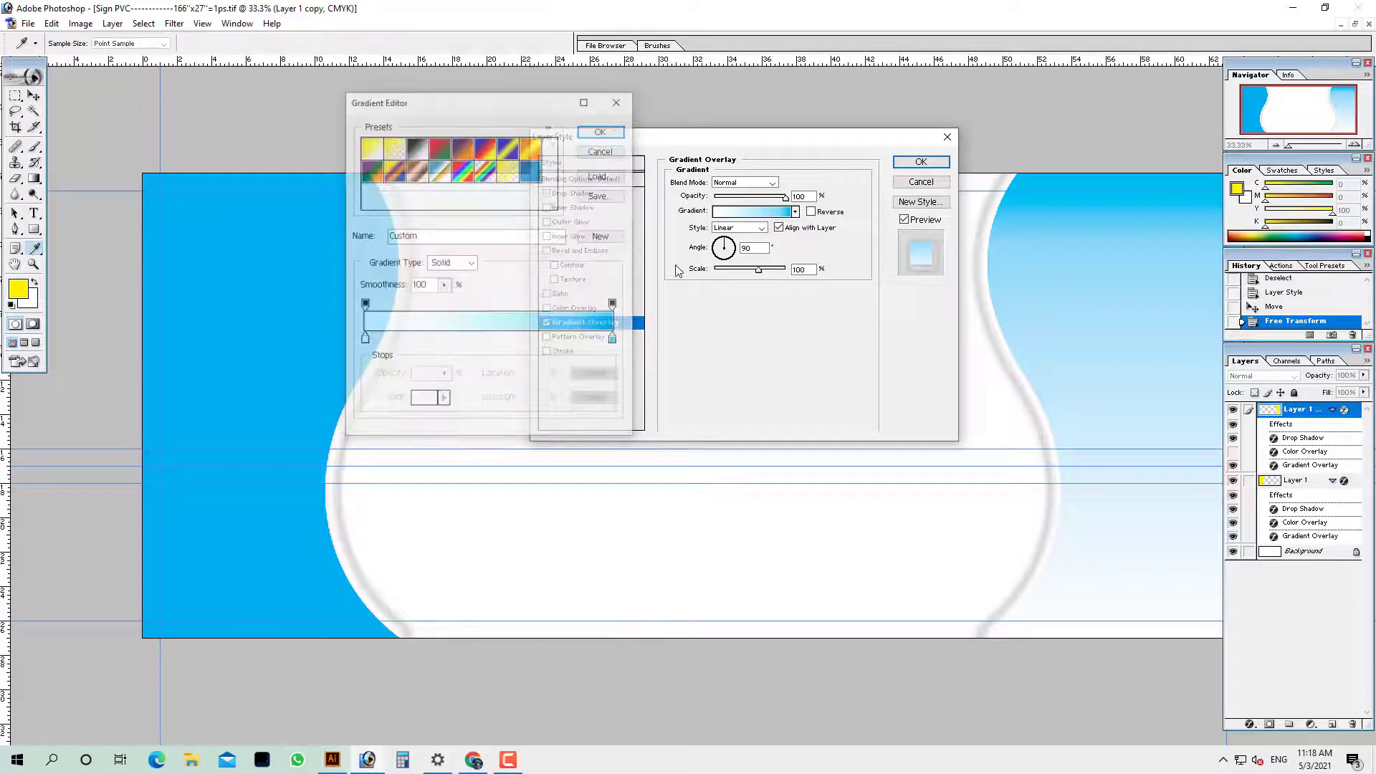
Set the gradient's left stop to a dark green (C 100, Y 100)
{"action": "left_click", "coordinate": [363, 340]}
{"action": "left_click", "coordinate": [422, 400]}
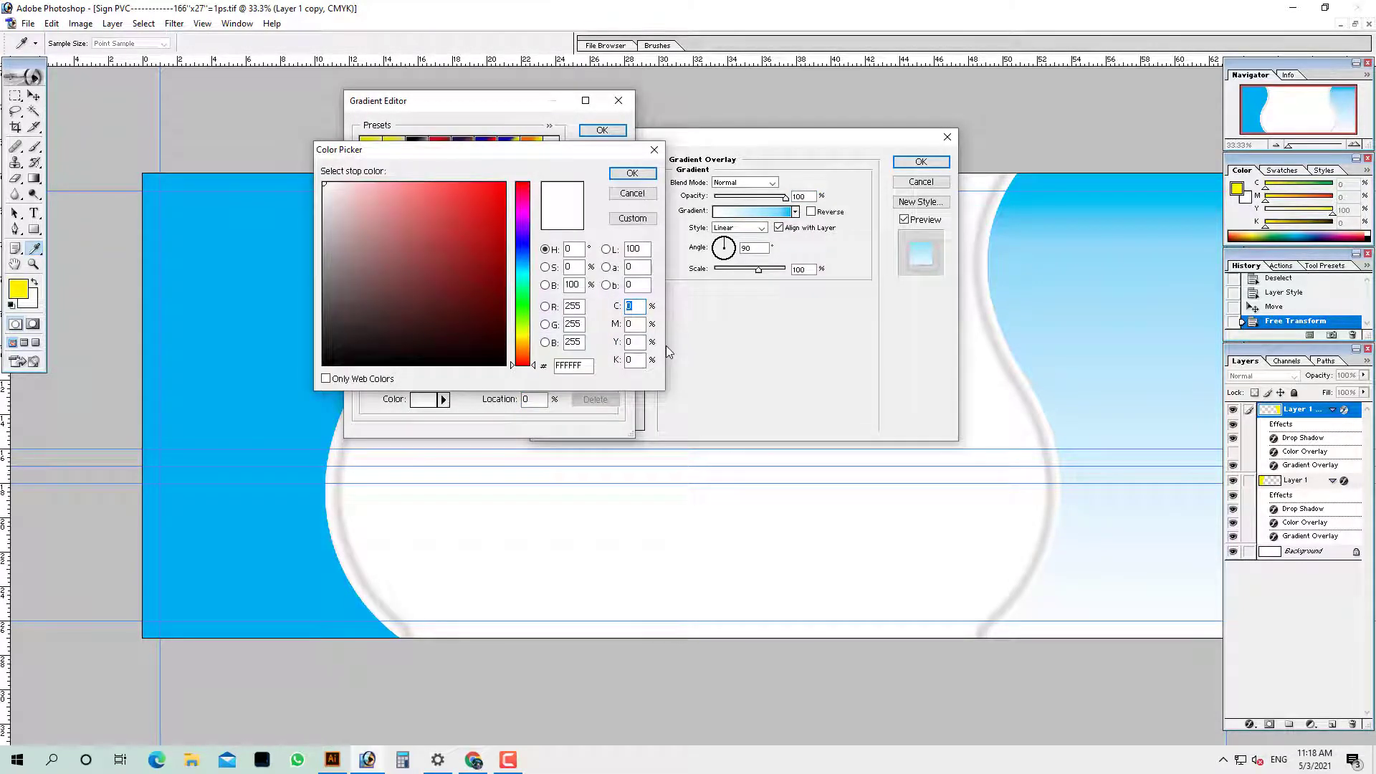
{"action": "type", "text": "100"}
{"action": "key", "text": "Tab"}
{"action": "type", "text": "50"}
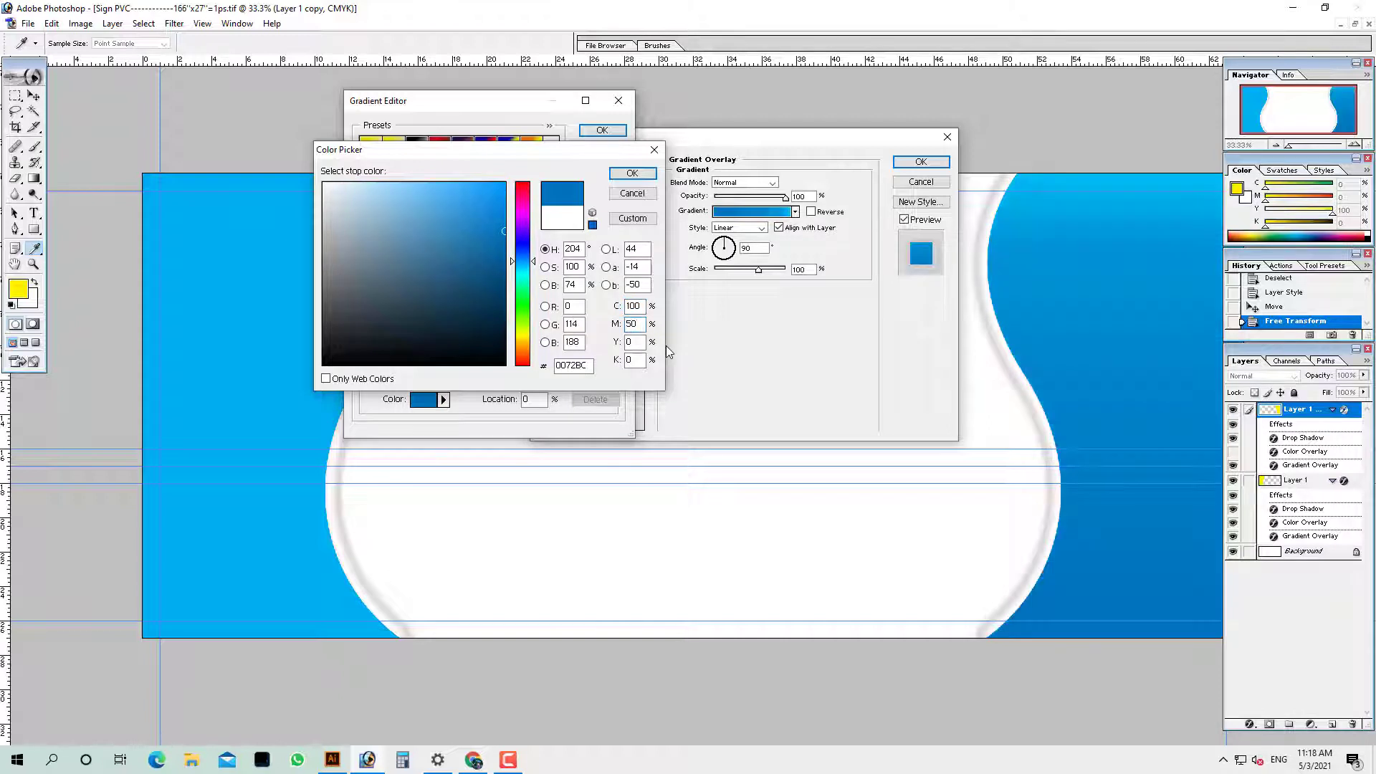
{"action": "key", "text": "BackSpace"}
{"action": "key", "text": "Tab"}
{"action": "type", "text": "100"}
{"action": "key", "text": "Return"}
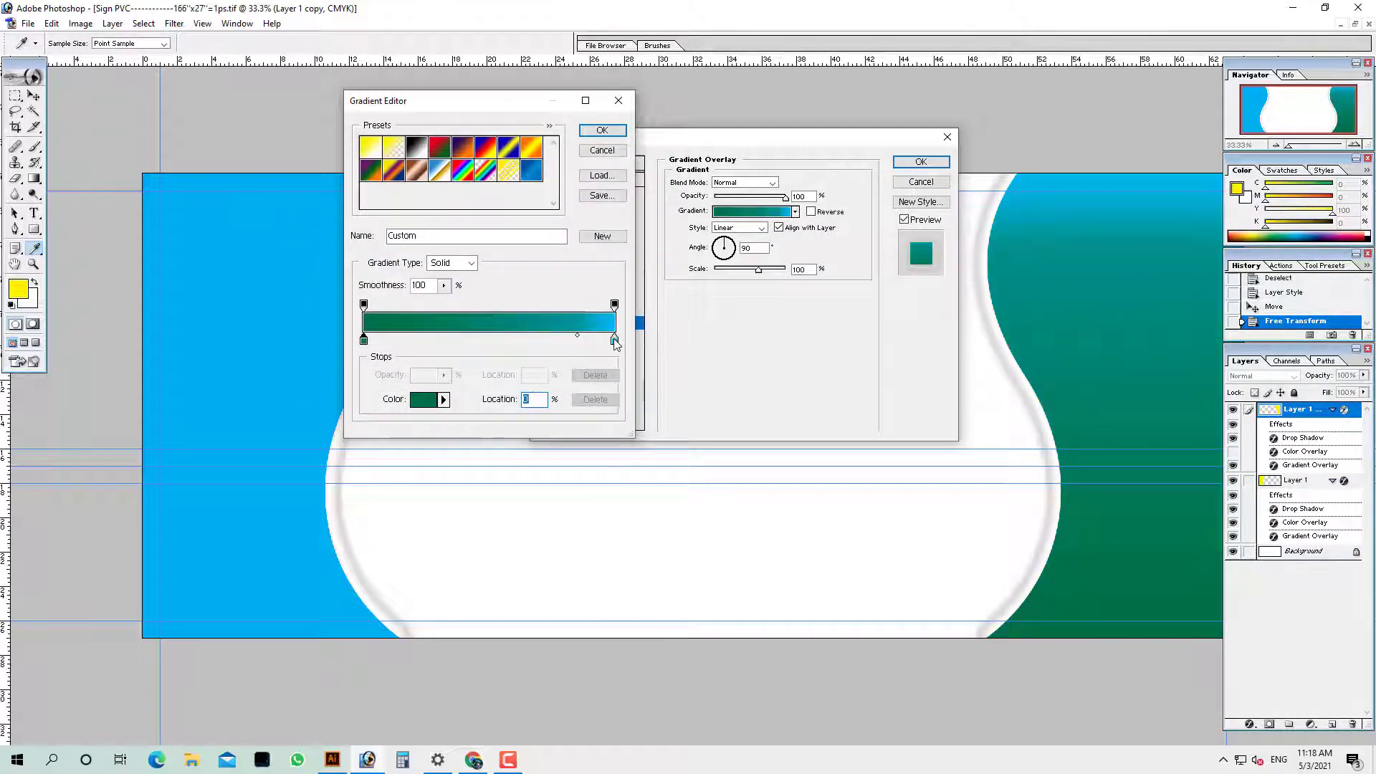
Set the gradient's right stop to green C 100, M 35, Y 100
{"action": "left_click", "coordinate": [614, 340]}
{"action": "left_click", "coordinate": [428, 405]}
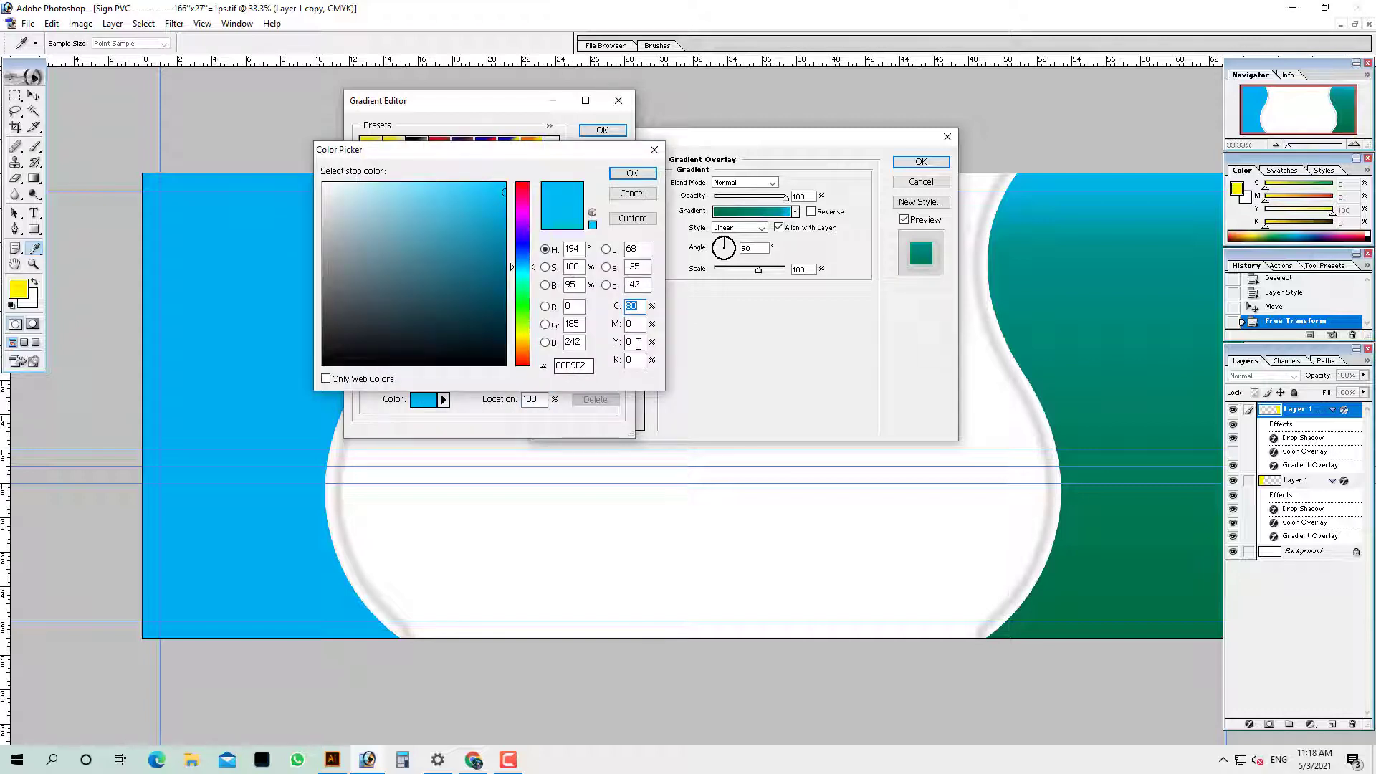
{"action": "type", "text": "100"}
{"action": "key", "text": "Tab"}
{"action": "type", "text": "35"}
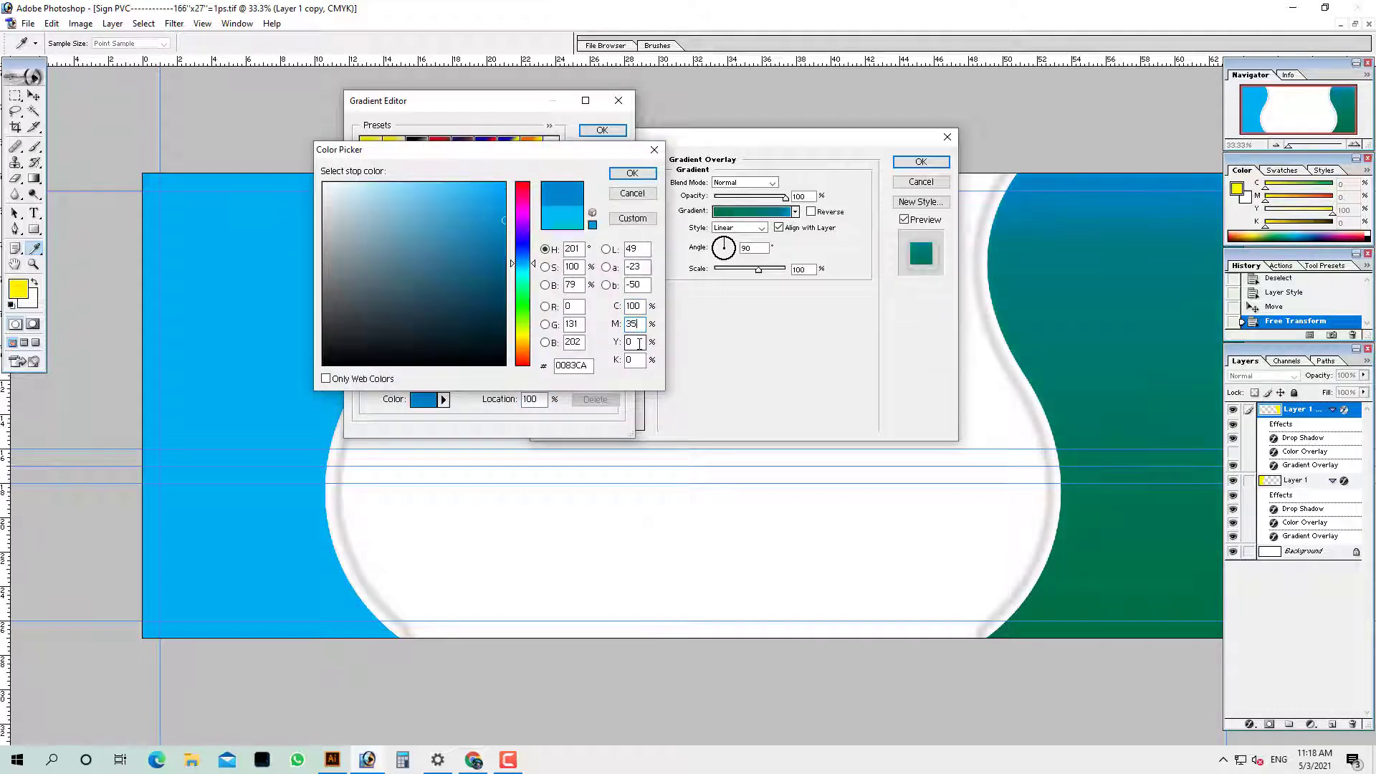
{"action": "left_click", "coordinate": [639, 344]}
{"action": "type", "text": "100"}
{"action": "key", "text": "Return"}
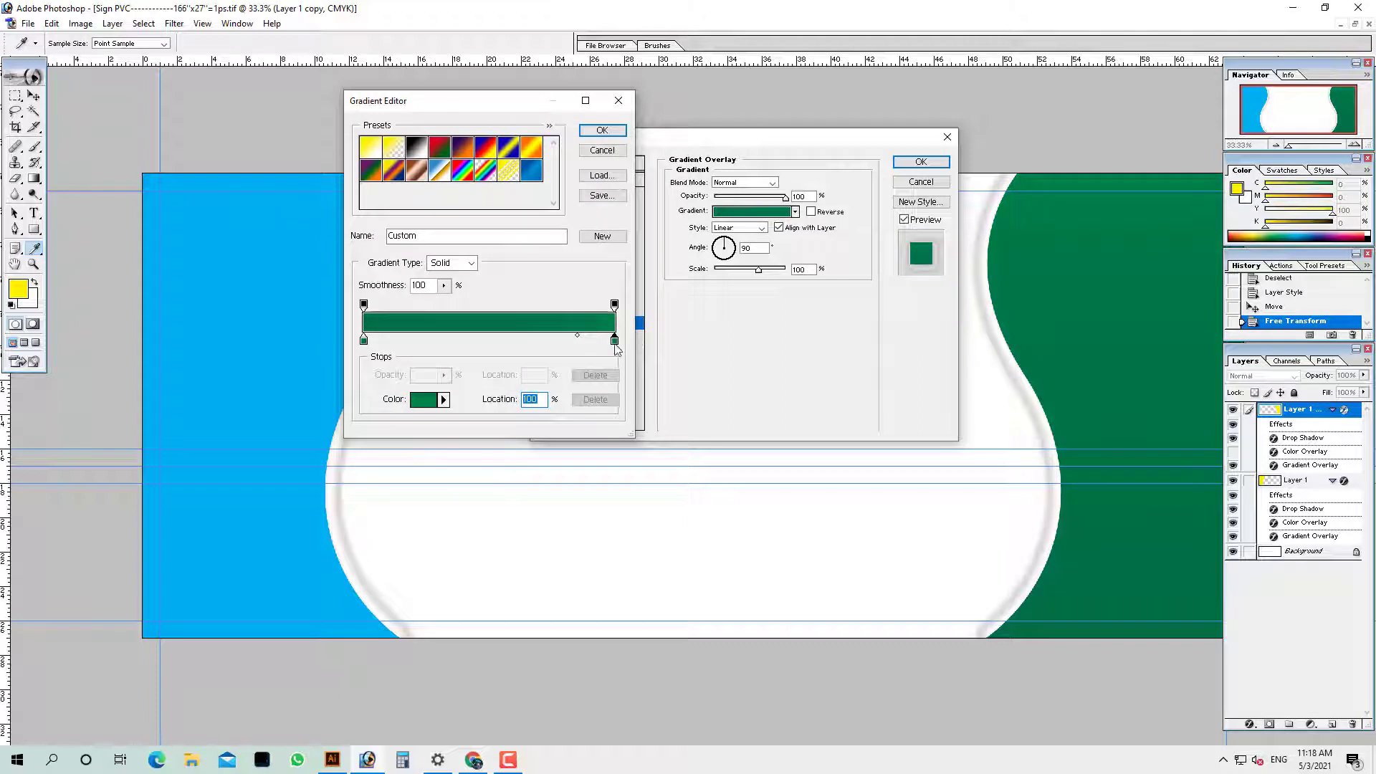
Add a lighter green middle stop at 51% with magenta 0 and apply the gradient
{"action": "left_click", "coordinate": [493, 340]}
{"action": "left_click", "coordinate": [492, 344]}
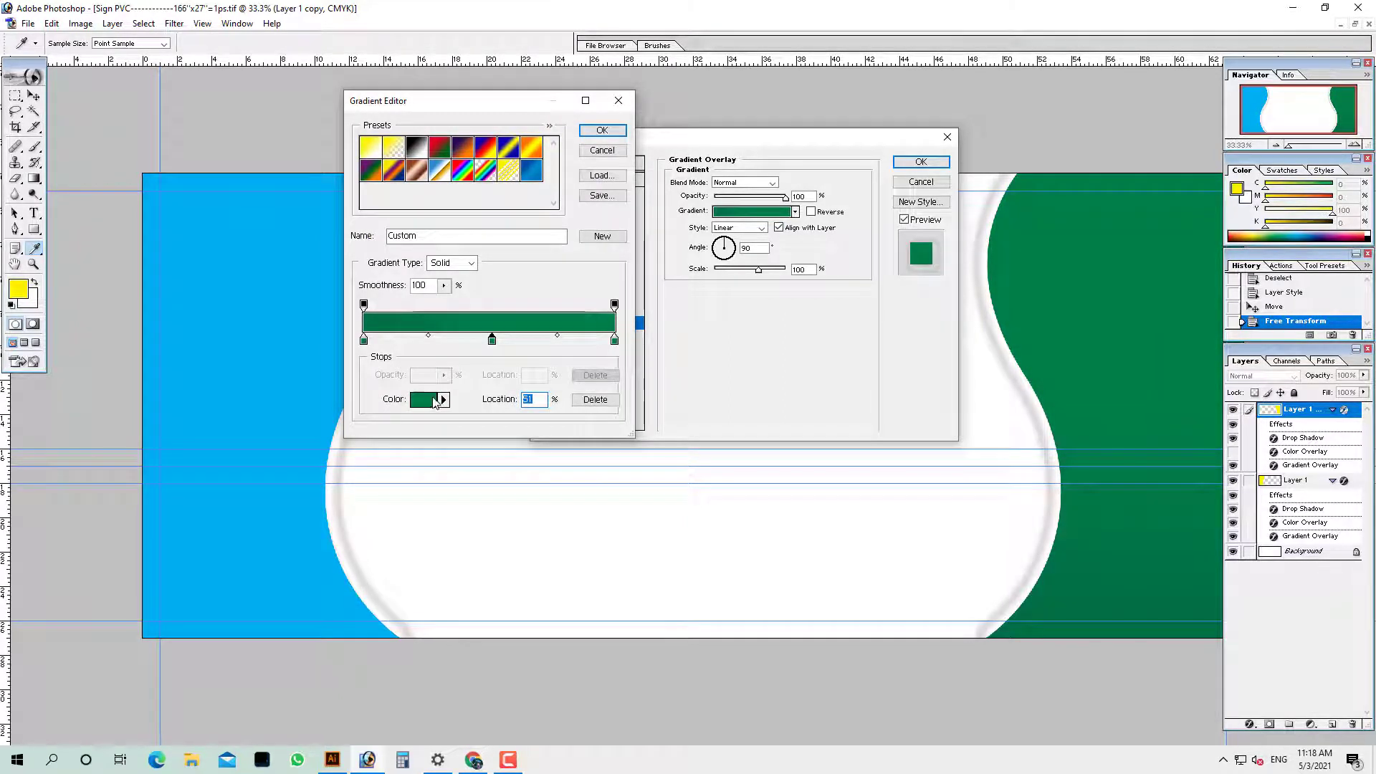
{"action": "left_click", "coordinate": [428, 399]}
{"action": "key", "text": "Tab"}
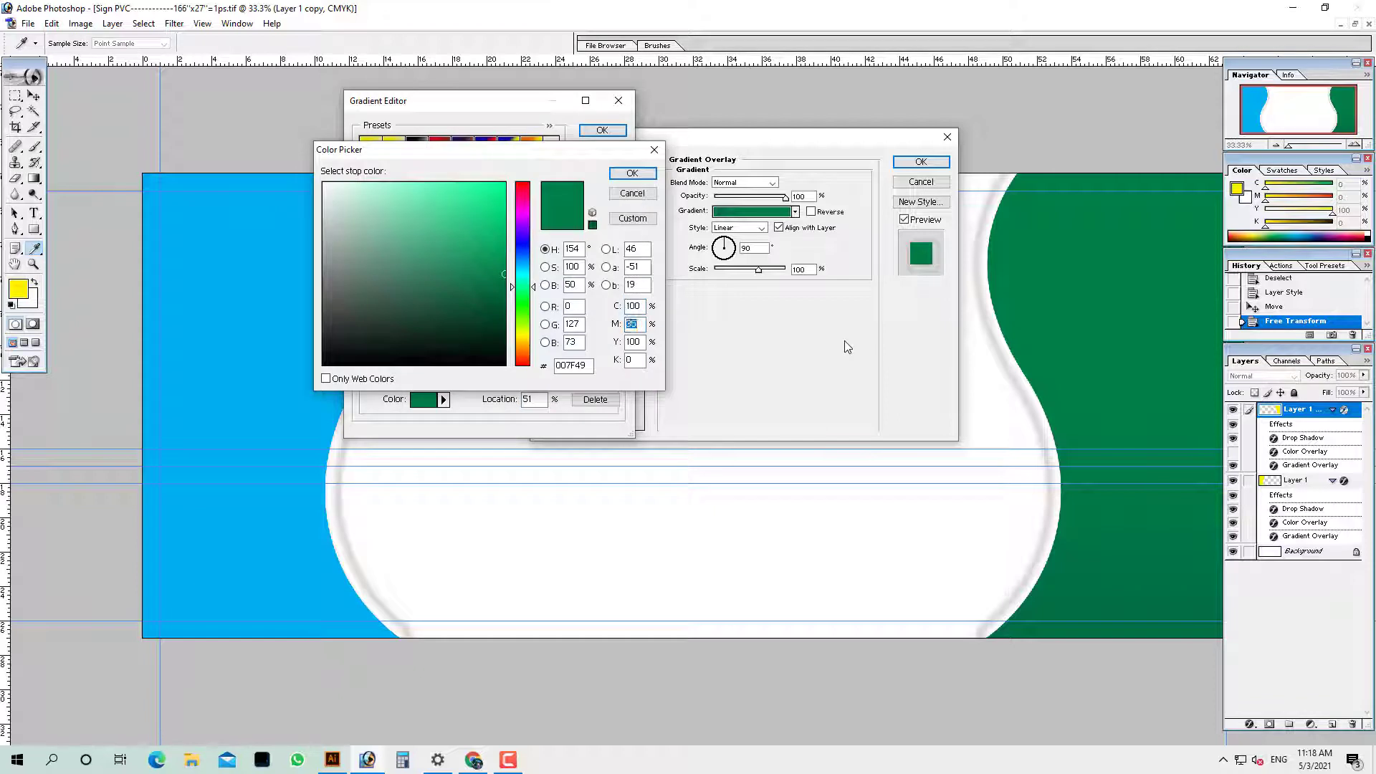
{"action": "type", "text": "0"}
{"action": "key", "text": "Tab"}
{"action": "key", "text": "Return"}
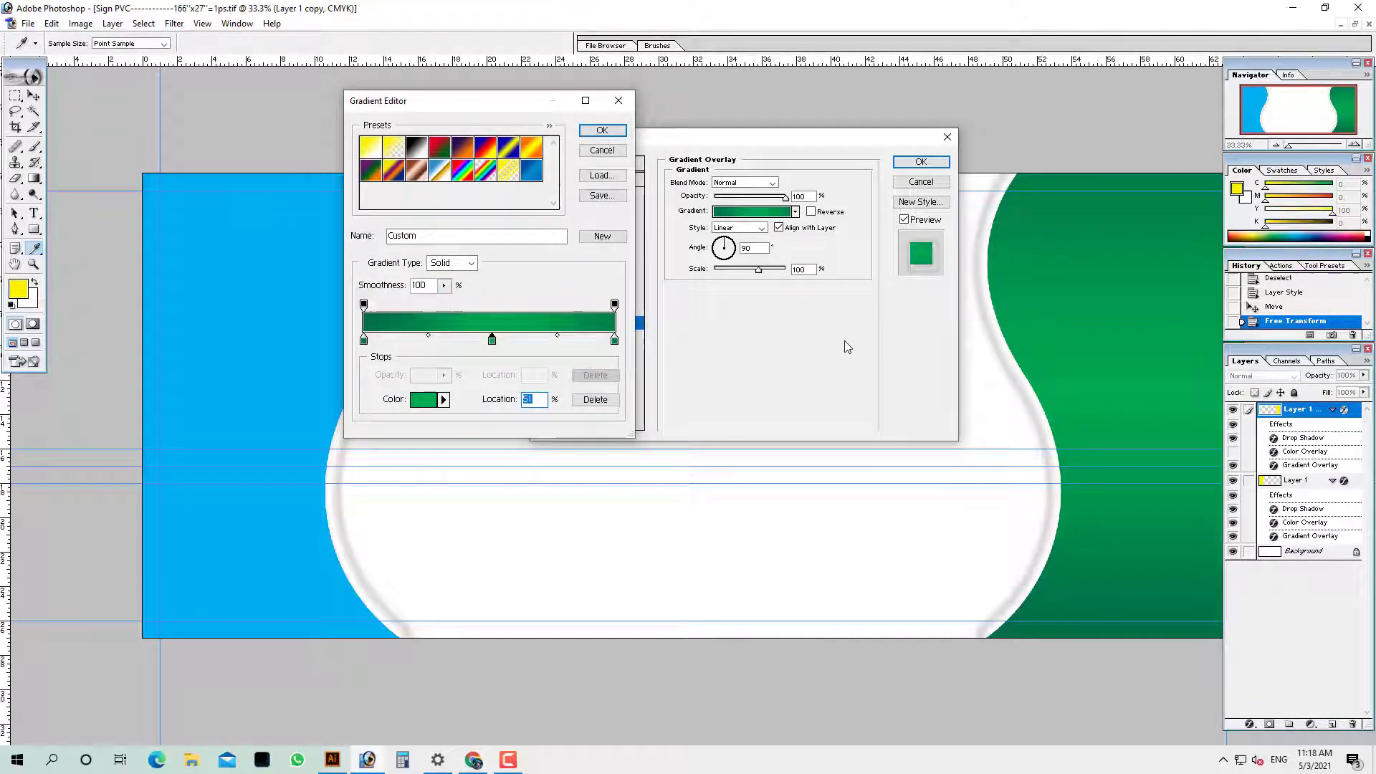
{"action": "left_click", "coordinate": [602, 131]}
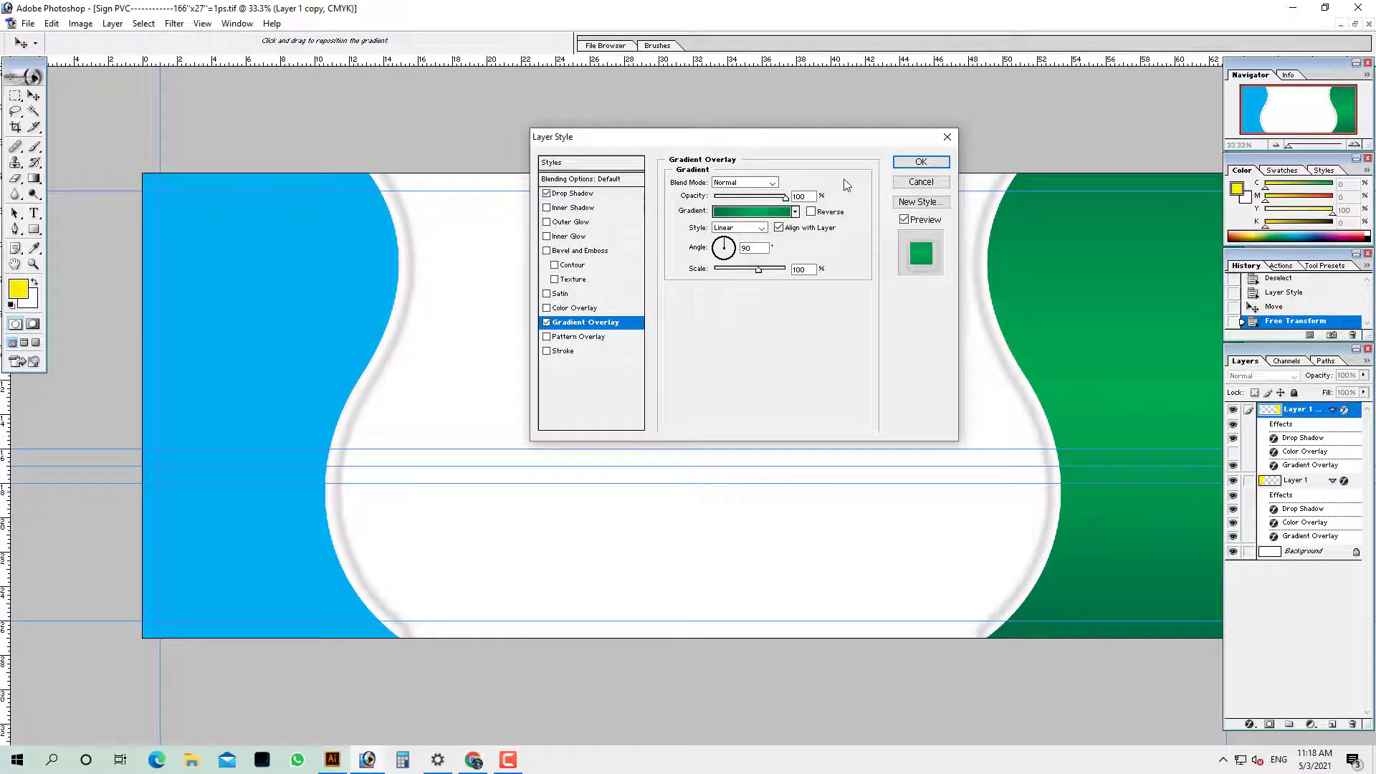
{"action": "left_click", "coordinate": [921, 162]}
{"action": "key", "text": "Tab"}
{"action": "key", "text": "ctrl+minus"}
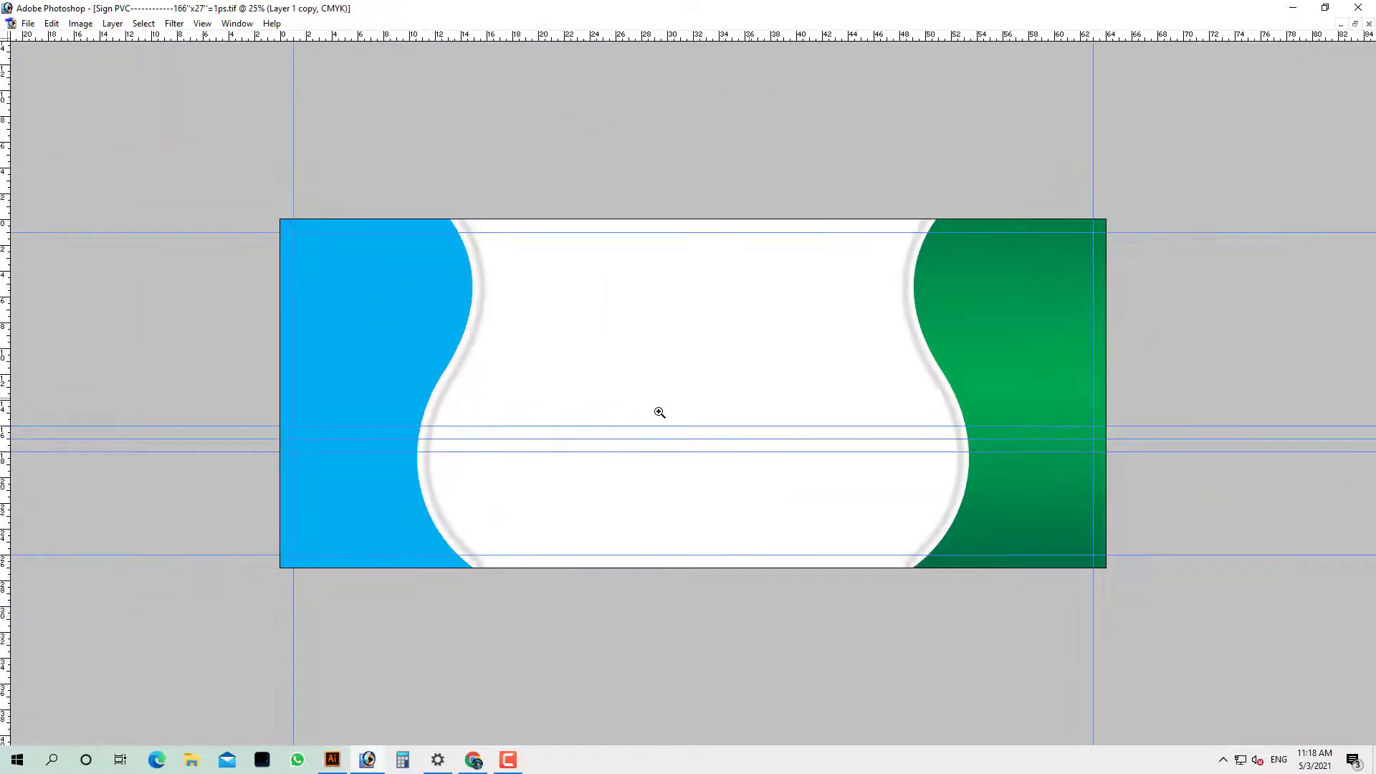
Browse to the Photo Gallery folder on the GRAPHIC VILLA (D:) drive in the Open dialog
{"action": "left_click", "coordinate": [659, 412]}
{"action": "left_click", "coordinate": [449, 310], "text": "alt"}
{"action": "left_click", "coordinate": [449, 311], "text": "alt"}
{"action": "left_click_drag", "start_coordinate": [281, 217], "coordinate": [529, 430]}
{"action": "key", "text": "ctrl+o"}
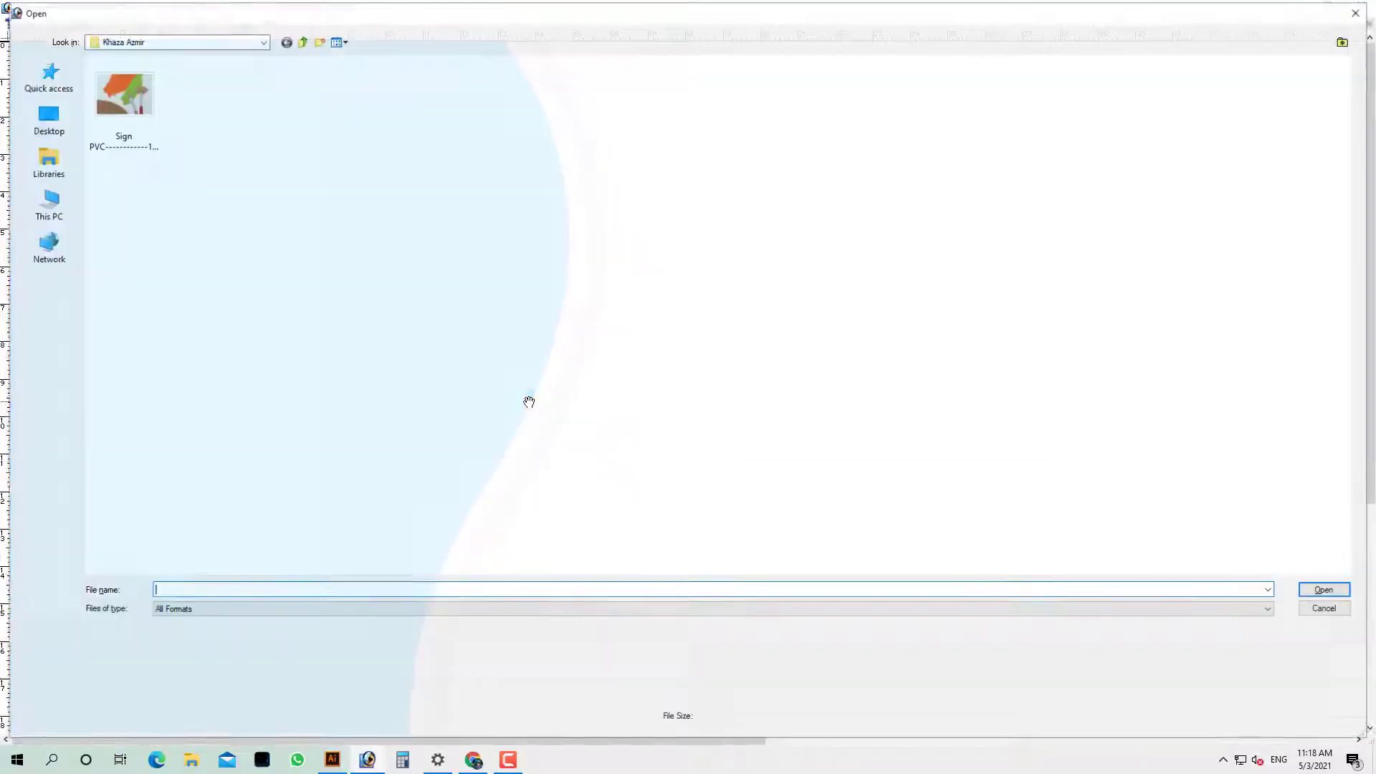
{"action": "double_click", "coordinate": [323, 147]}
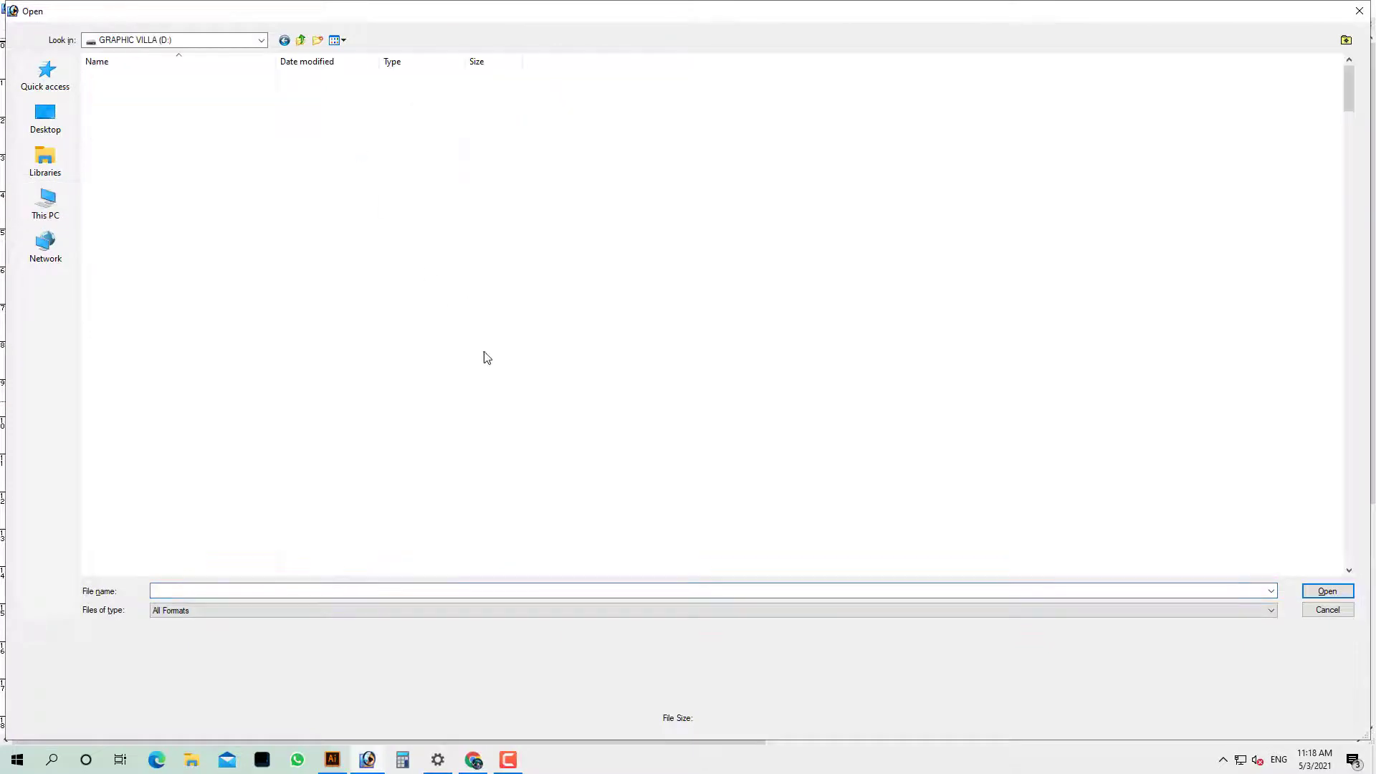
{"action": "scroll", "coordinate": [204, 301], "scroll_direction": "down", "scroll_amount": 3}
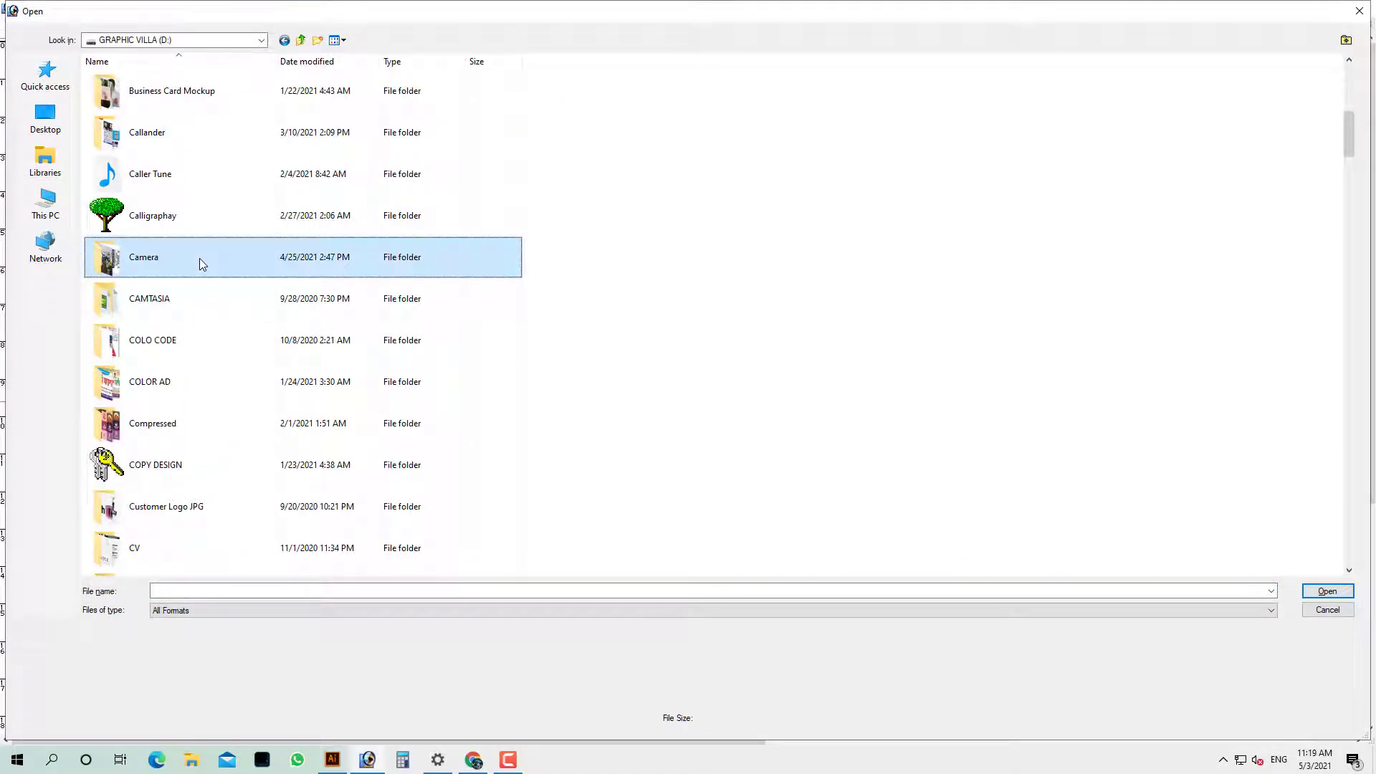
{"action": "key", "text": "o"}
{"action": "key", "text": "Down"}
{"action": "key", "text": "Down"}
{"action": "key", "text": "Down"}
{"action": "key", "text": "Down"}
{"action": "key", "text": "Down"}
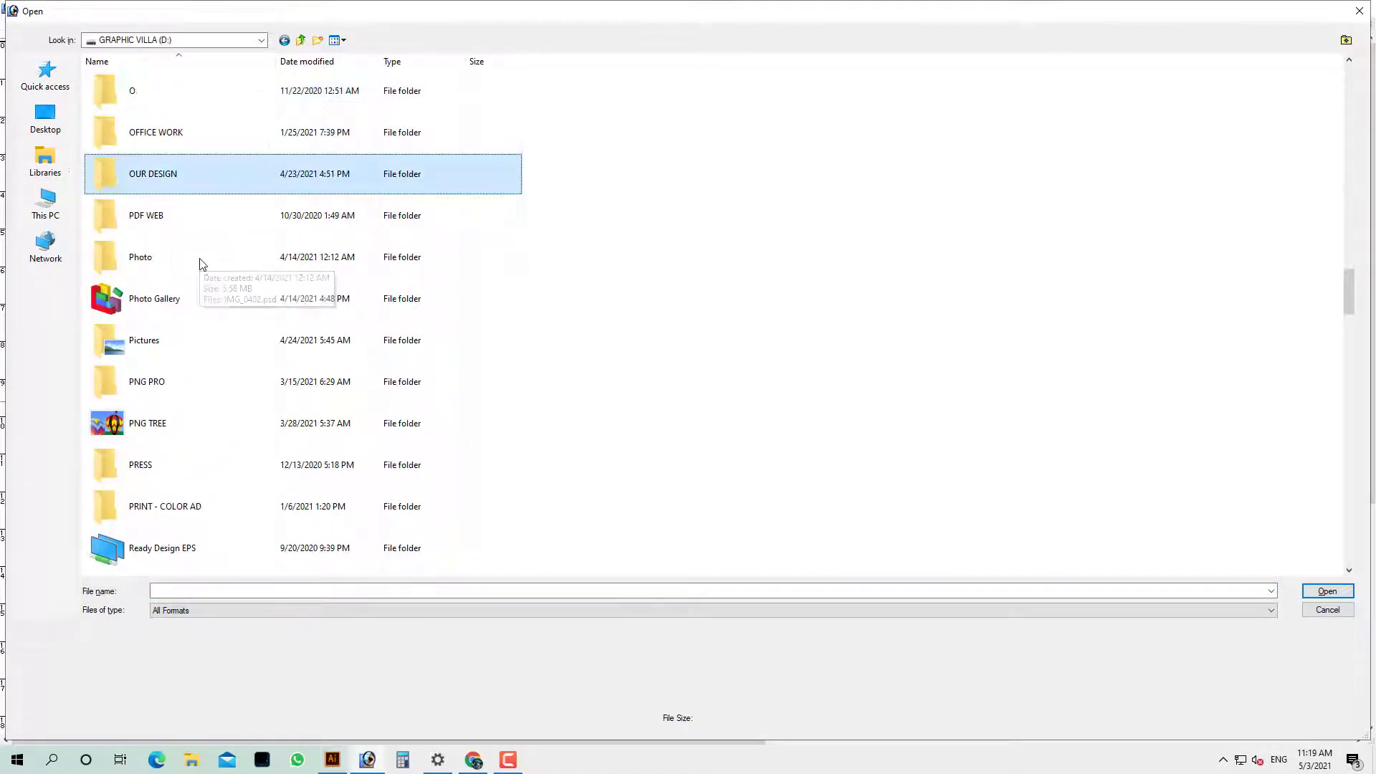
{"action": "key", "text": "Return"}
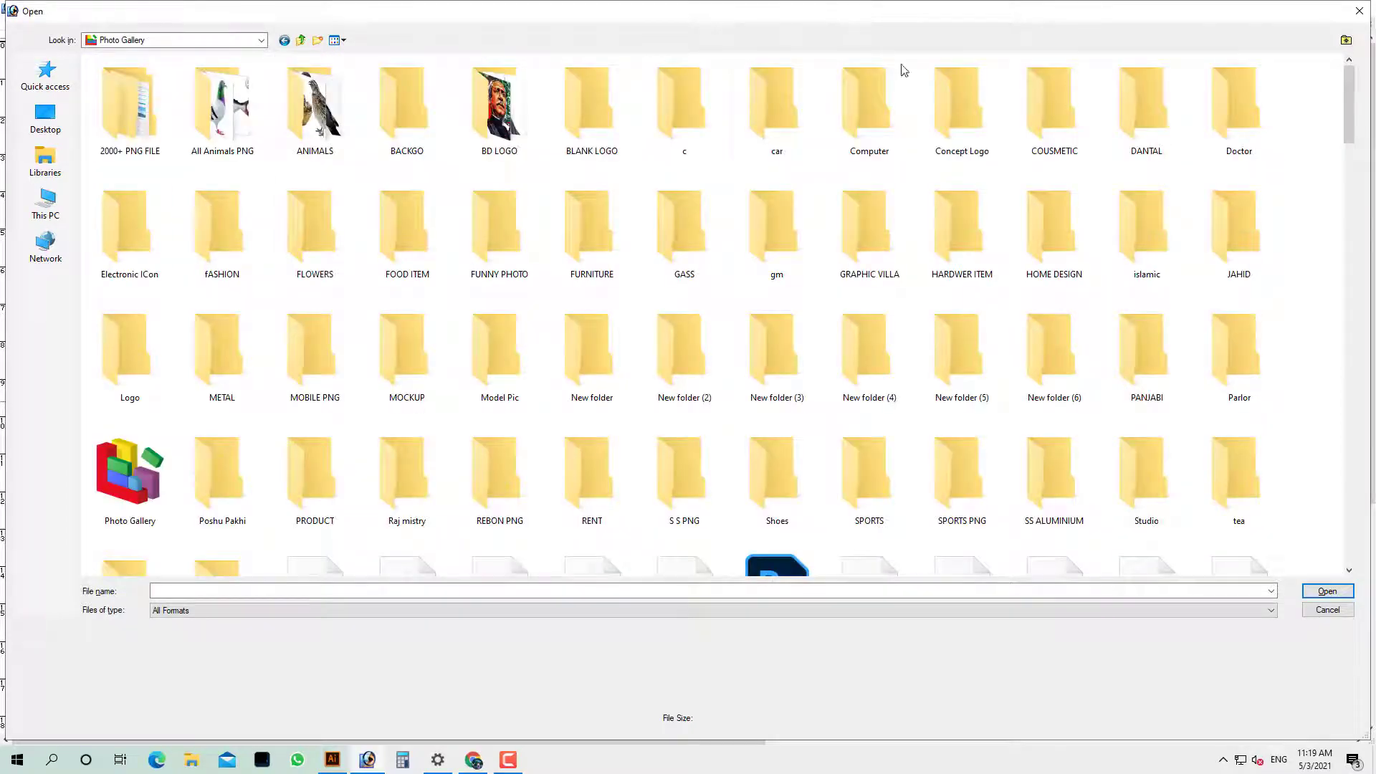
In the FOOD ITEM folder, try the chicken leg masala PNG, which fails to open
{"action": "key", "text": "f"}
{"action": "key", "text": "f"}
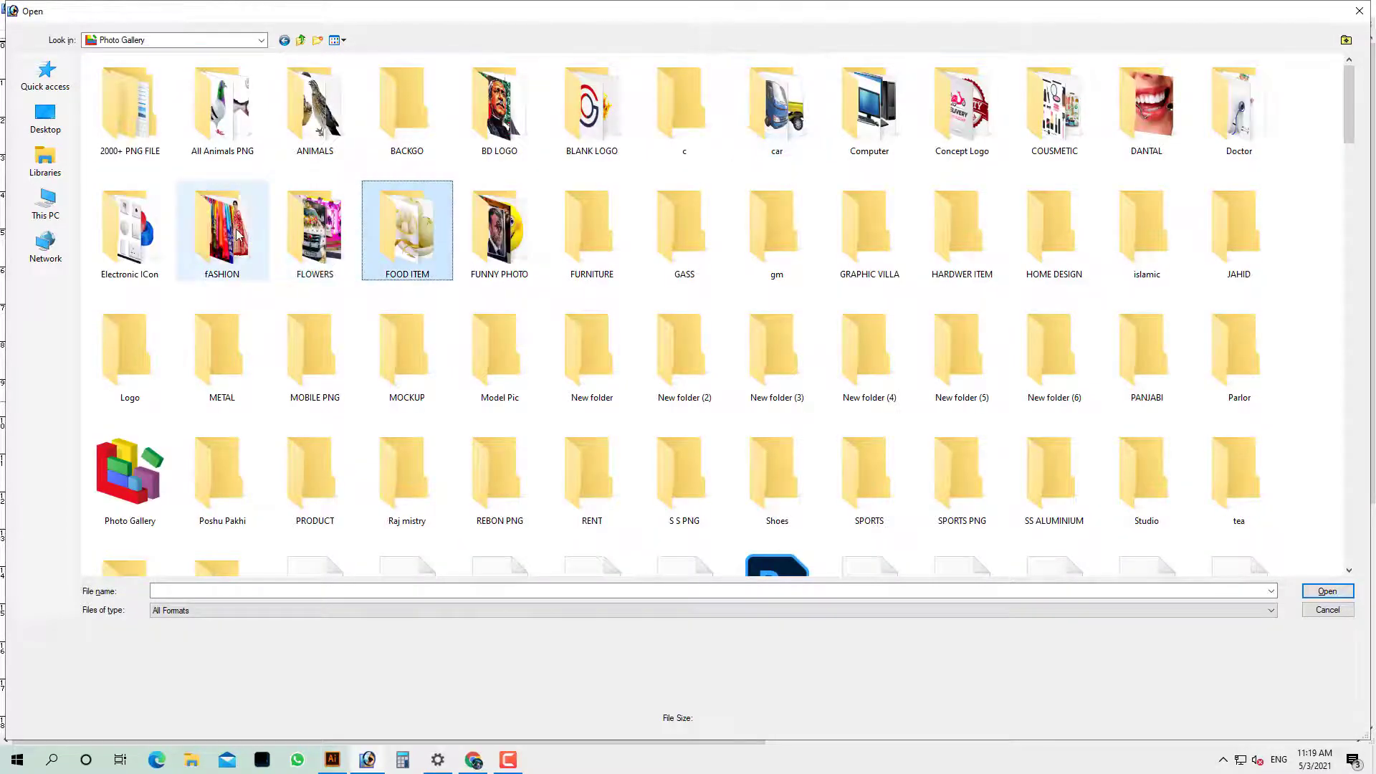
{"action": "double_click", "coordinate": [393, 229]}
{"action": "scroll", "coordinate": [517, 330], "scroll_direction": "up", "scroll_amount": 2}
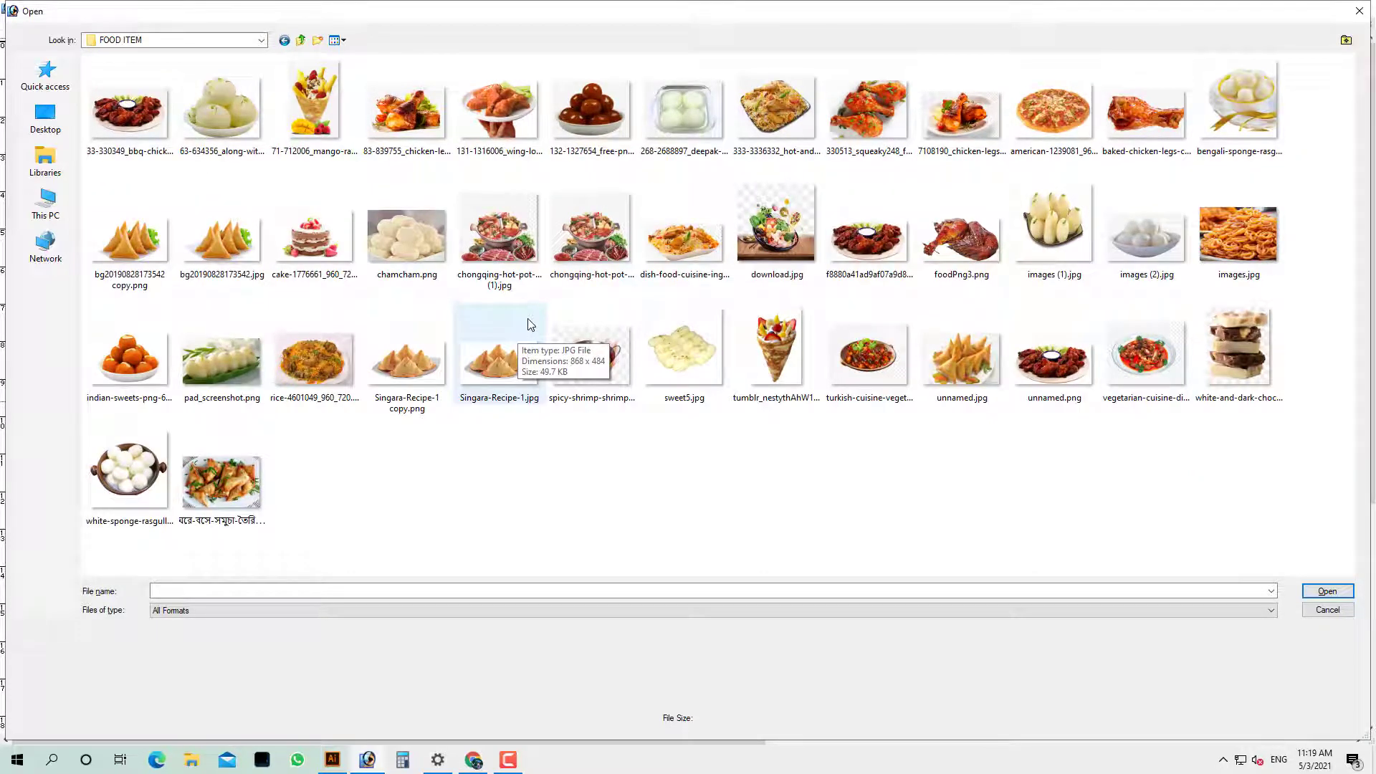
{"action": "scroll", "coordinate": [428, 347], "scroll_direction": "up", "scroll_amount": 2}
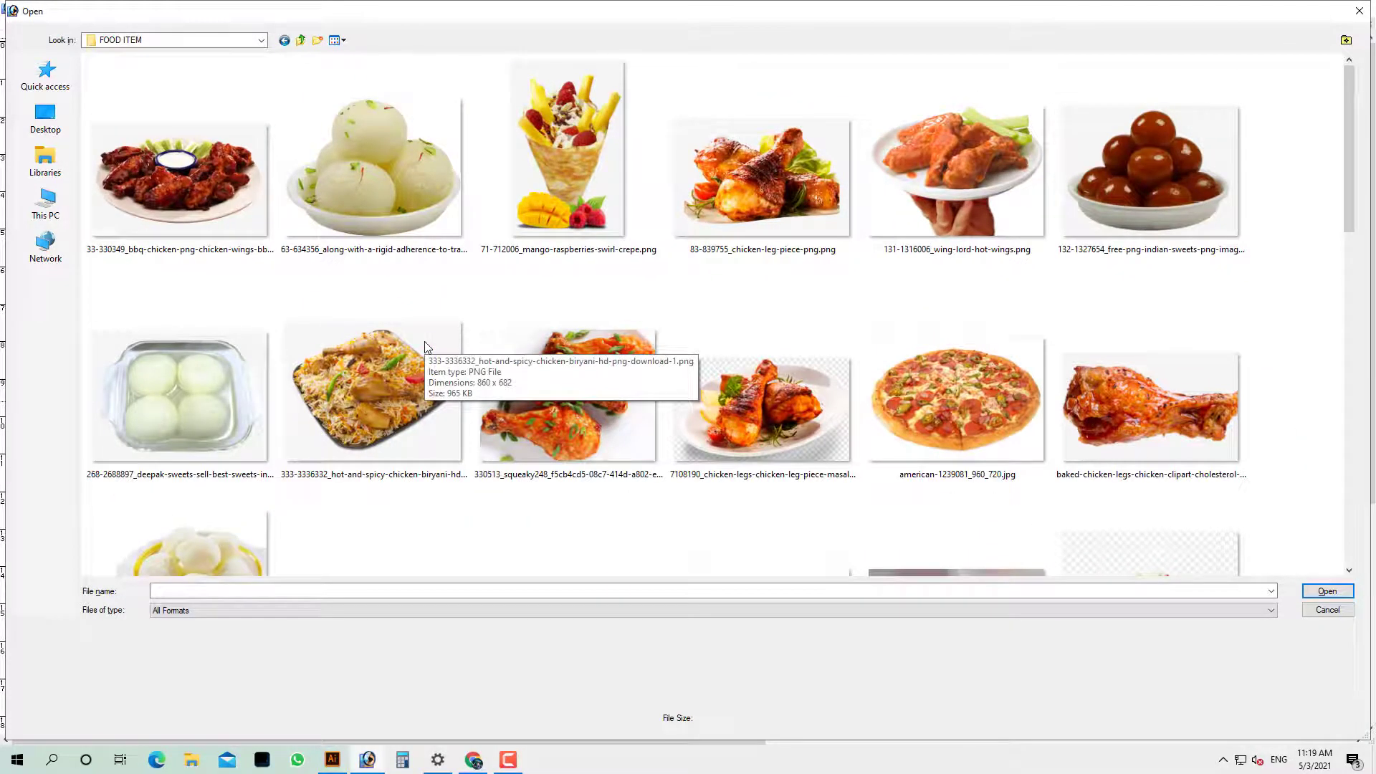
{"action": "left_click", "coordinate": [214, 166]}
{"action": "left_click", "coordinate": [476, 201]}
{"action": "left_click", "coordinate": [214, 367]}
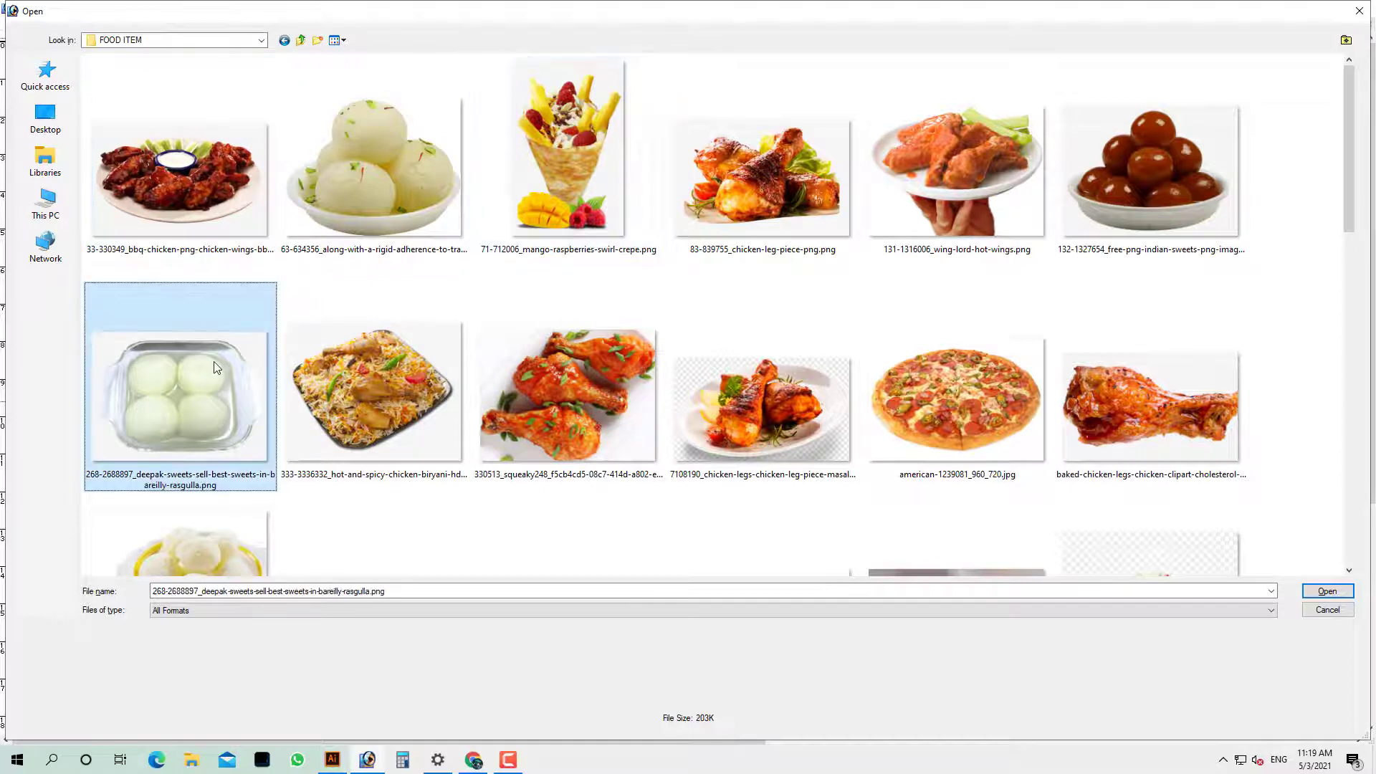
{"action": "scroll", "coordinate": [359, 347], "scroll_direction": "down", "scroll_amount": 1}
{"action": "scroll", "coordinate": [858, 352], "scroll_direction": "up", "scroll_amount": 1}
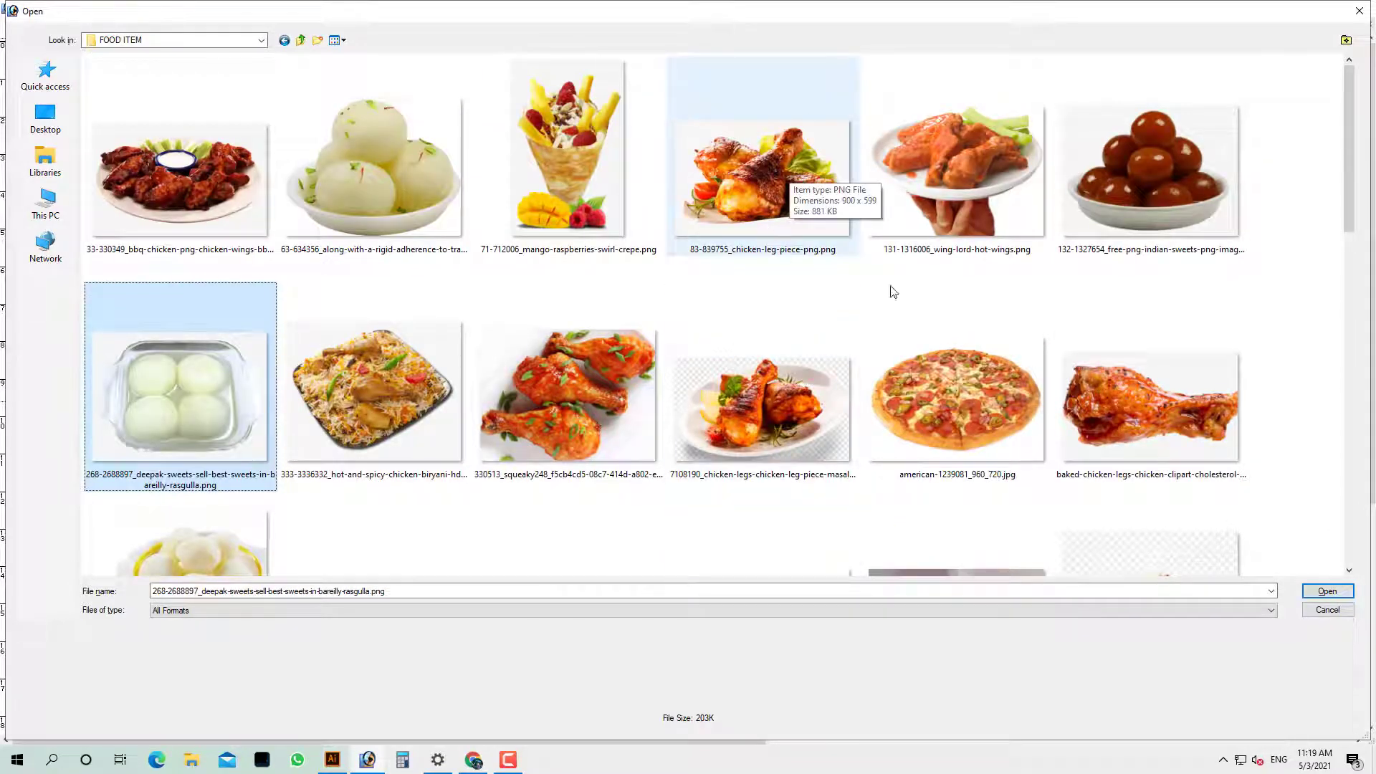
{"action": "double_click", "coordinate": [784, 404]}
{"action": "left_click", "coordinate": [670, 283]}
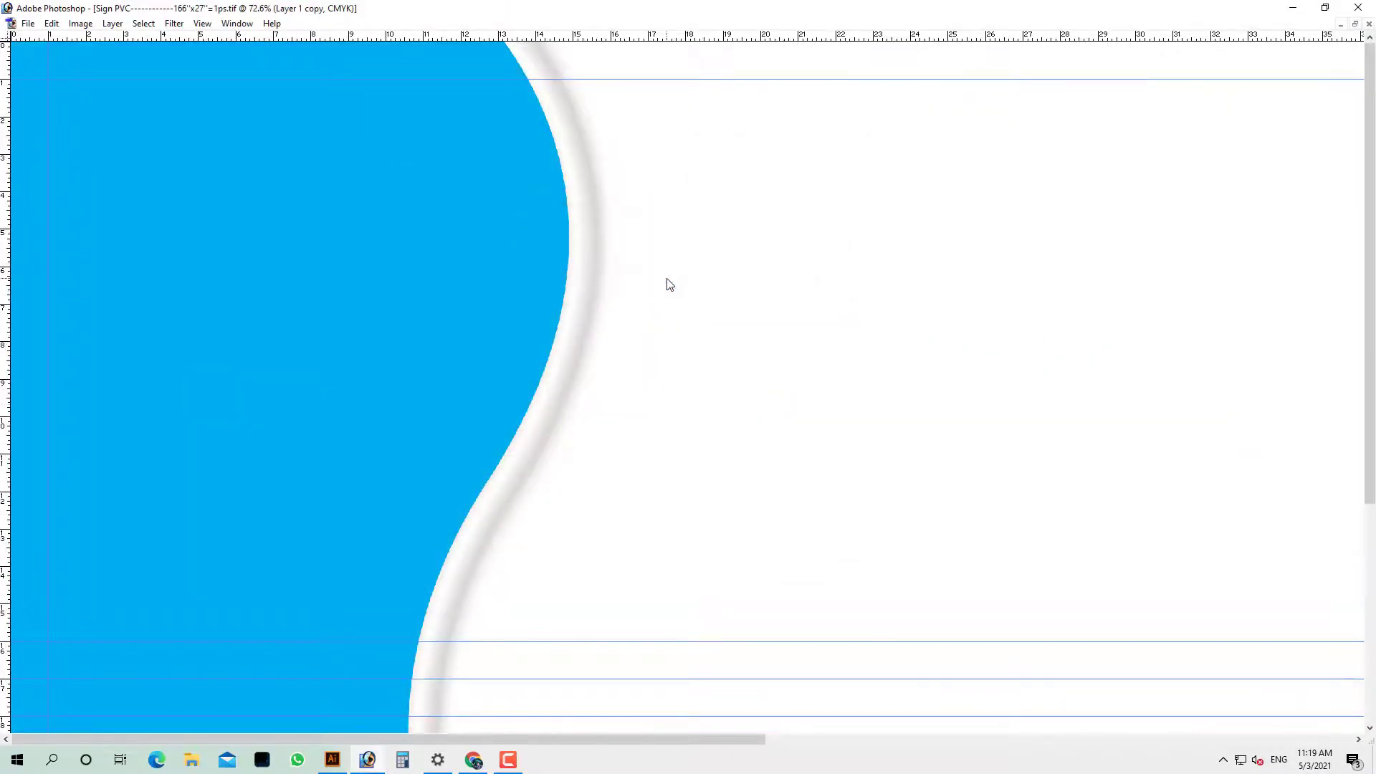
Retry opening the bbq chicken wings PNG, which keeps failing with could-not-open errors
{"action": "key", "text": "ctrl+o"}
{"action": "double_click", "coordinate": [164, 192]}
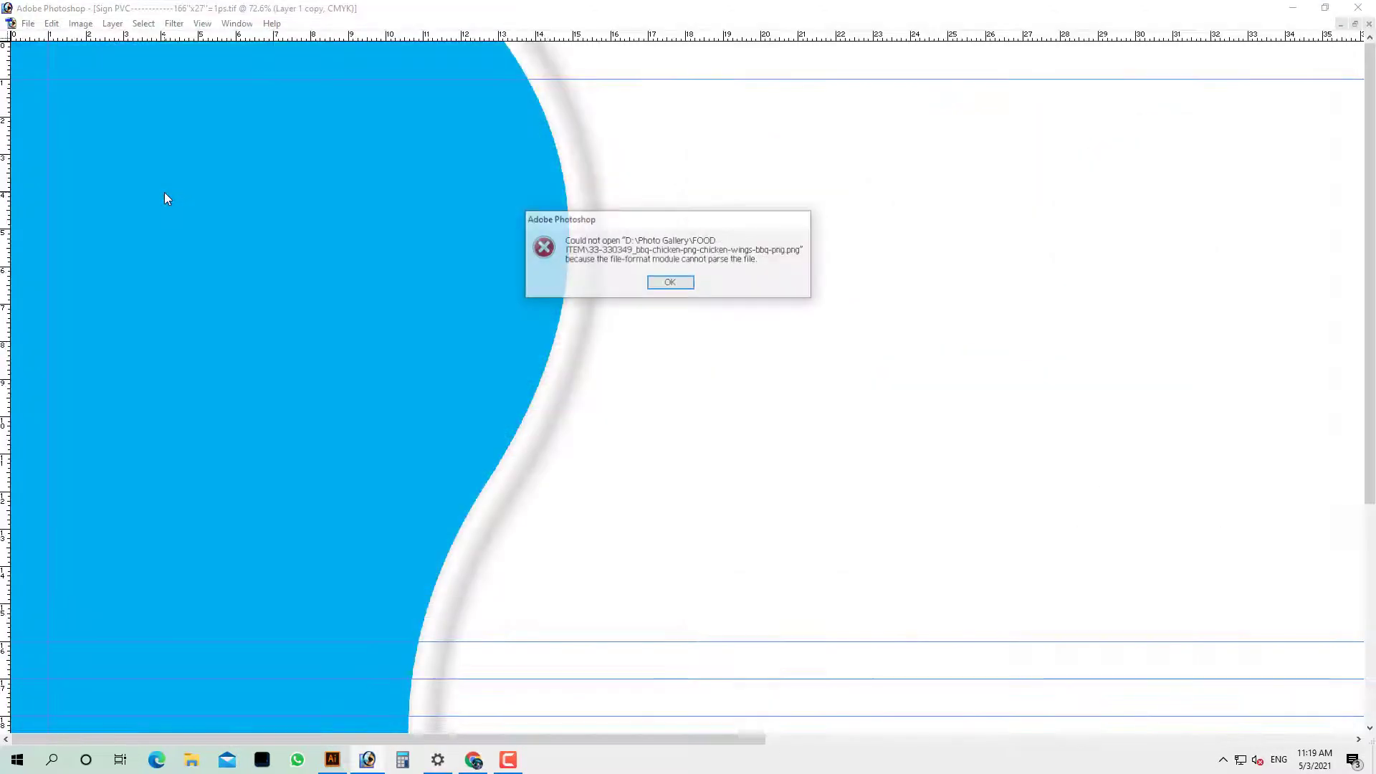
{"action": "left_click", "coordinate": [668, 283]}
{"action": "key", "text": "ctrl+o"}
{"action": "left_click", "coordinate": [243, 186]}
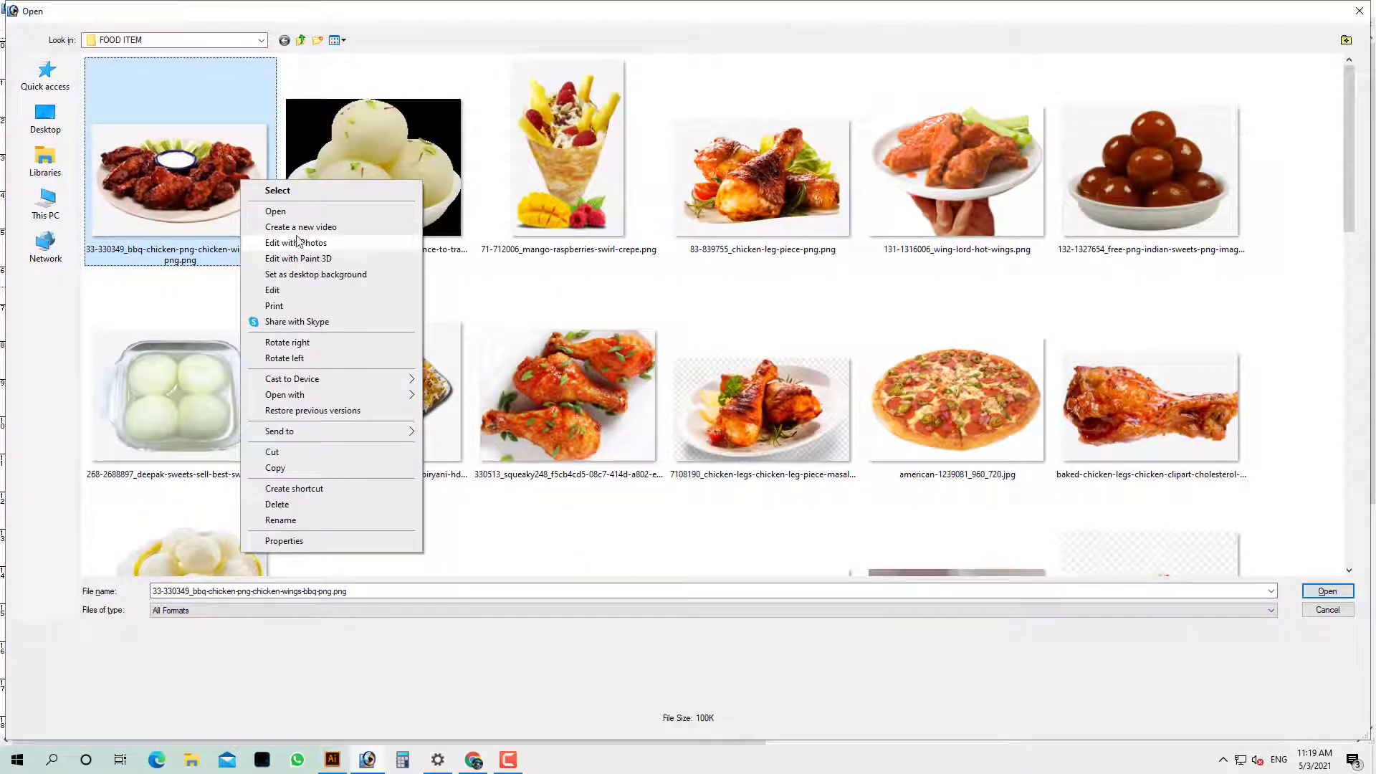
{"action": "left_click", "coordinate": [305, 290]}
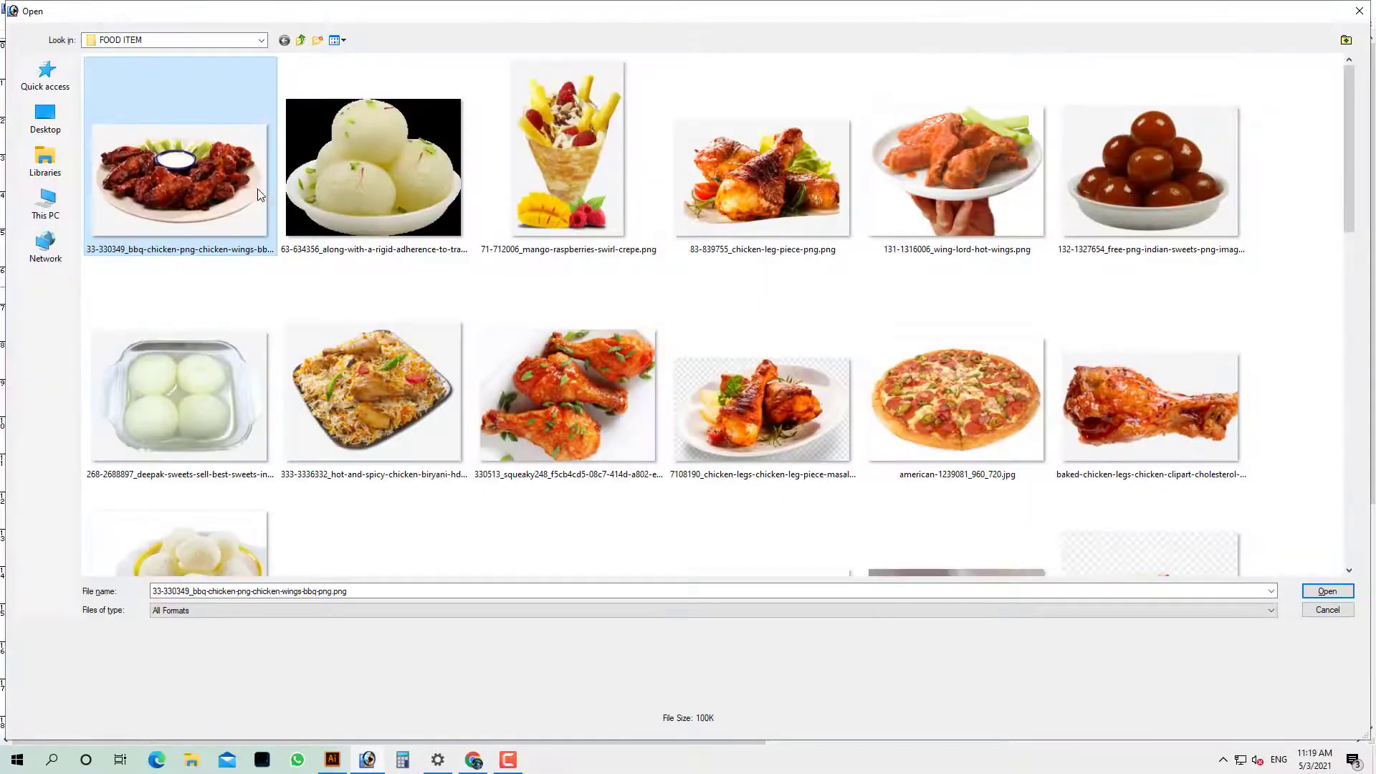
{"action": "double_click", "coordinate": [257, 188]}
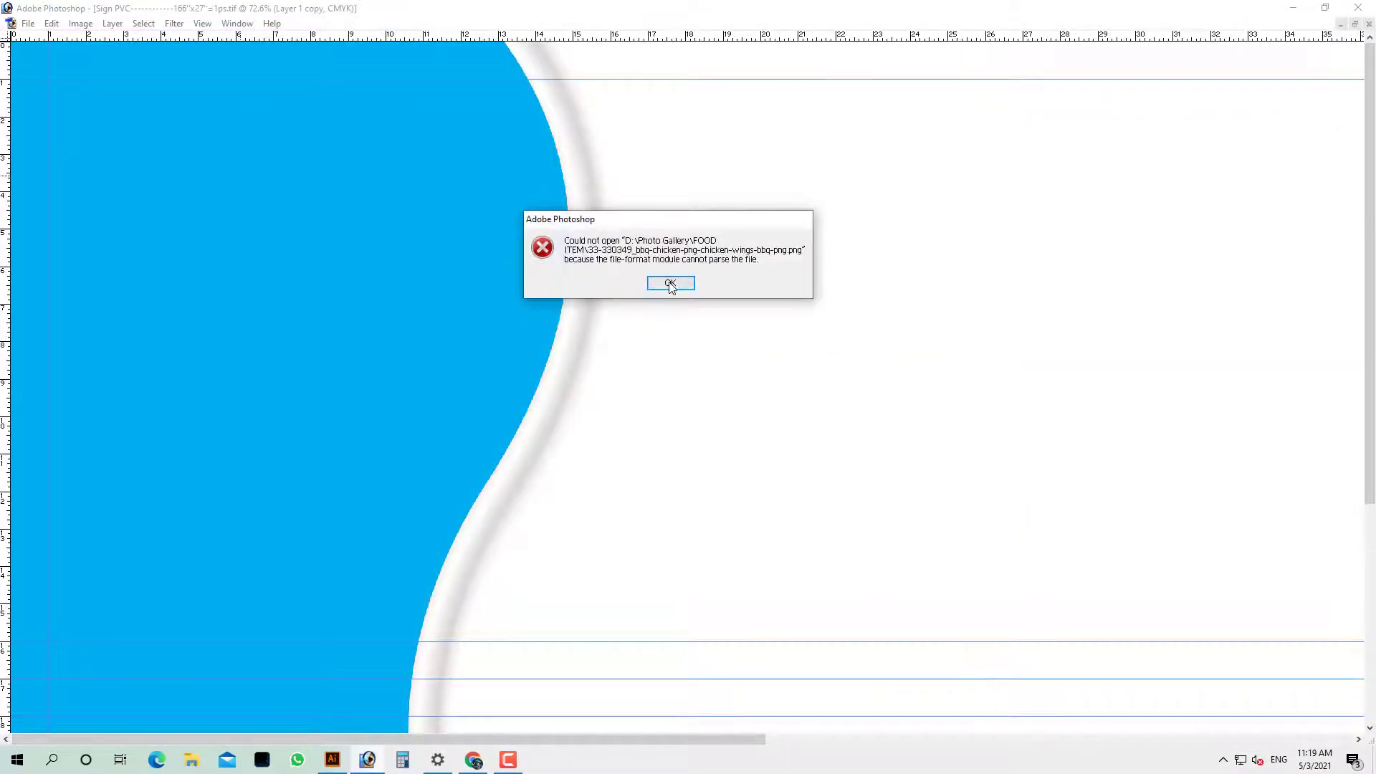
{"action": "left_click", "coordinate": [670, 284]}
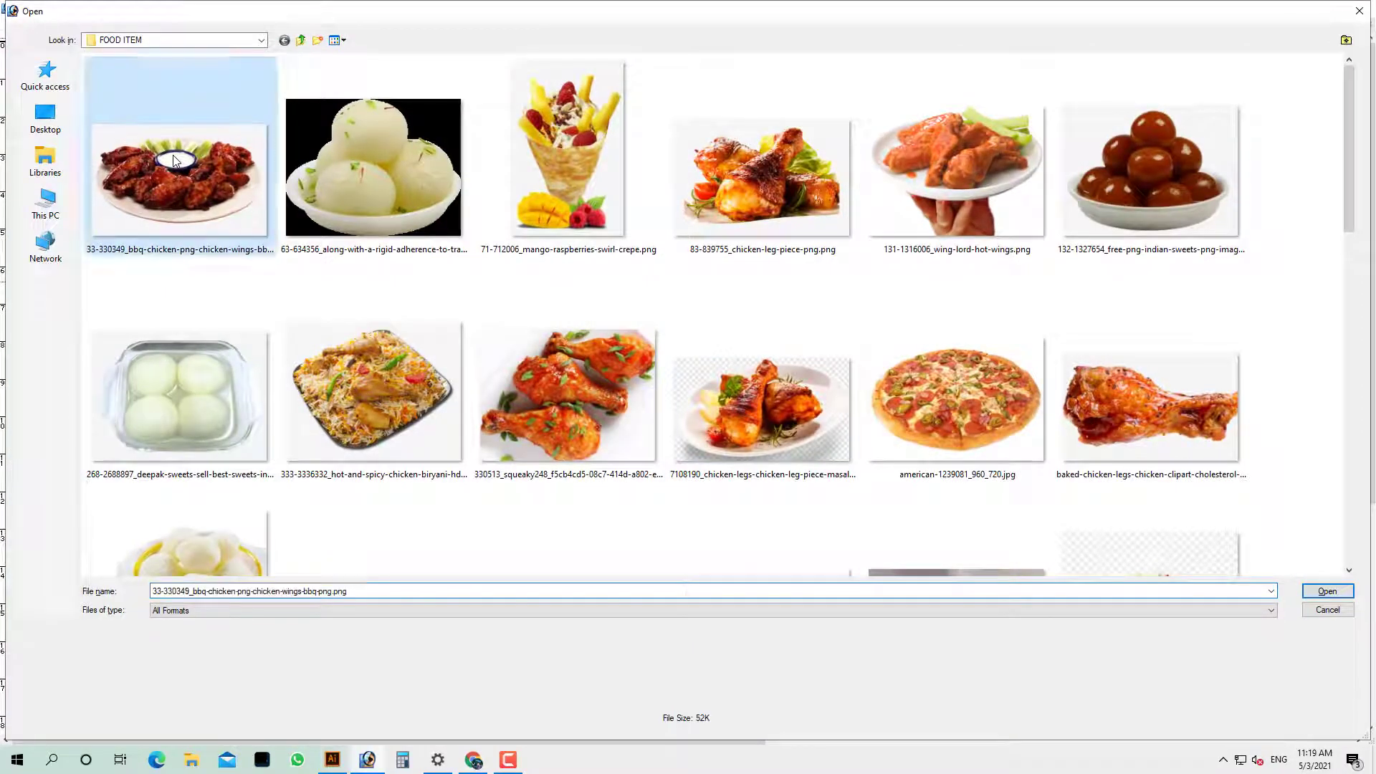
Open the bbq chicken wings photo in Paint via Edit and bring up its save options
{"action": "right_click", "coordinate": [173, 154]}
{"action": "left_click", "coordinate": [248, 276]}
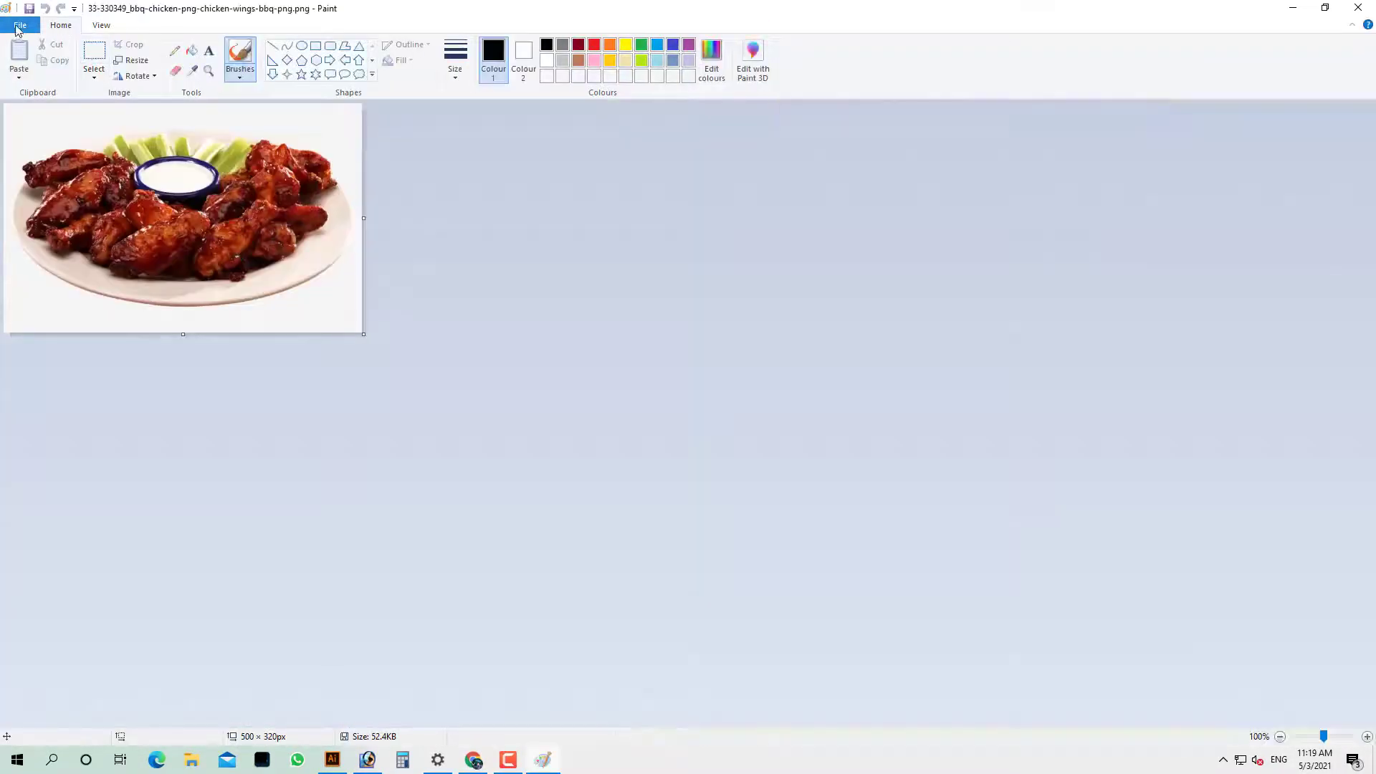
{"action": "left_click", "coordinate": [19, 25]}
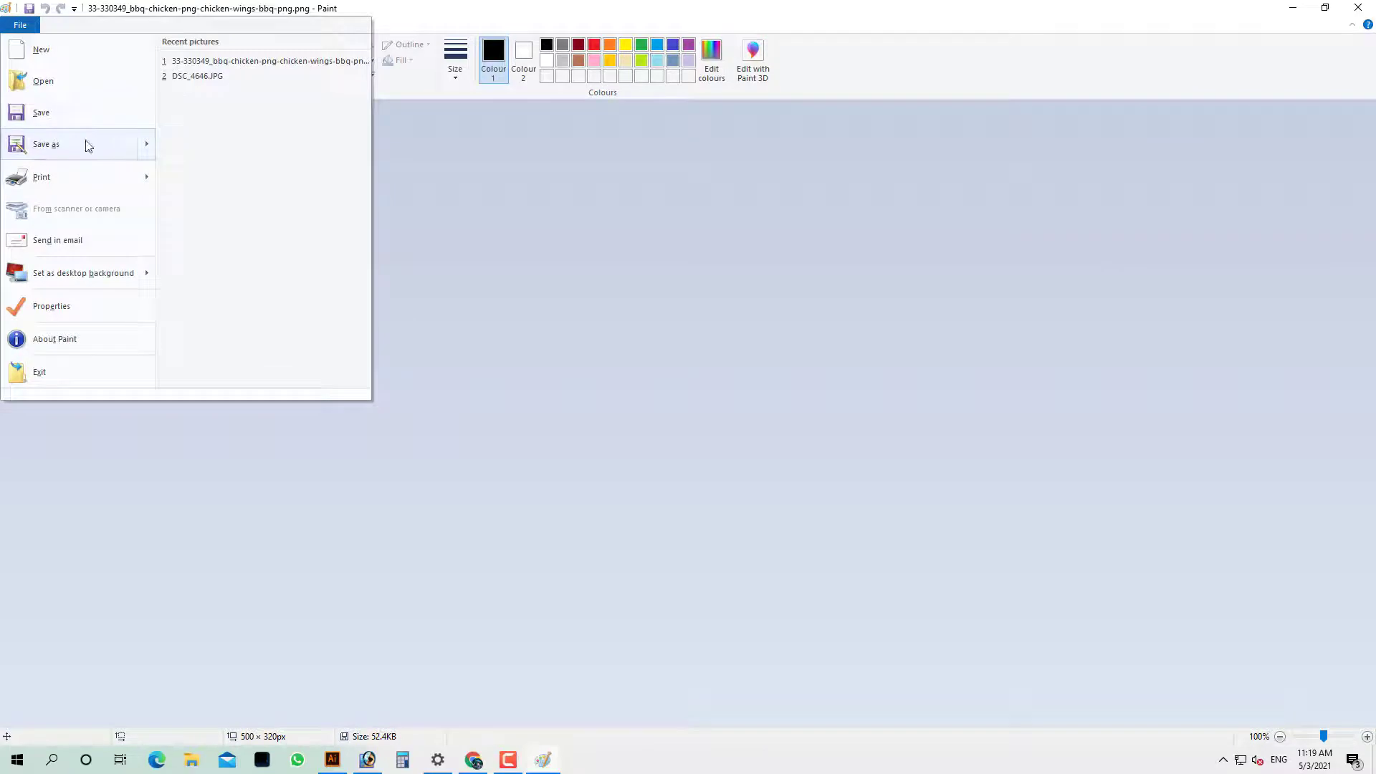
Begin saving the bbq chicken wings picture as a JPEG and browse into the GRAPHIC VILLA (D:) drive
{"action": "mouse_move", "coordinate": [84, 141]}
{"action": "left_click", "coordinate": [216, 105]}
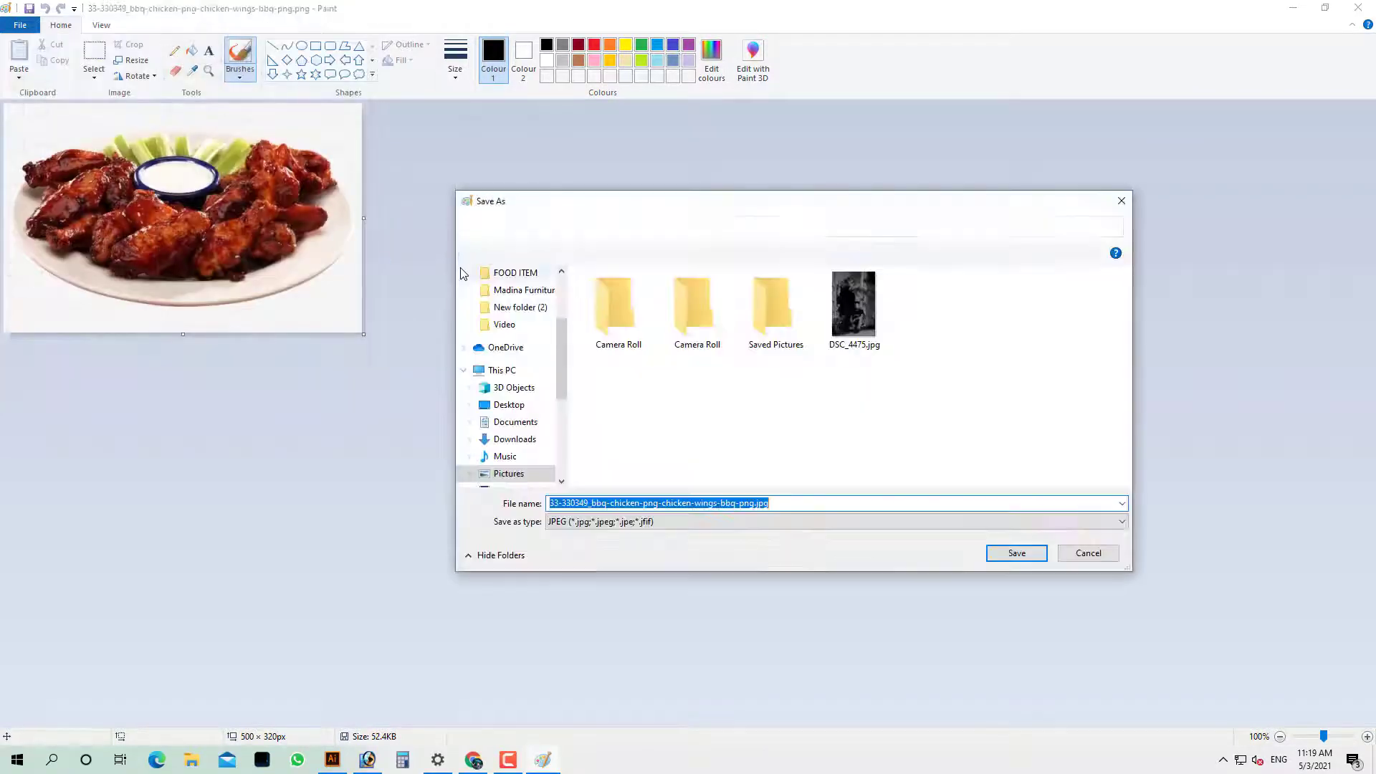
{"action": "left_click", "coordinate": [502, 370]}
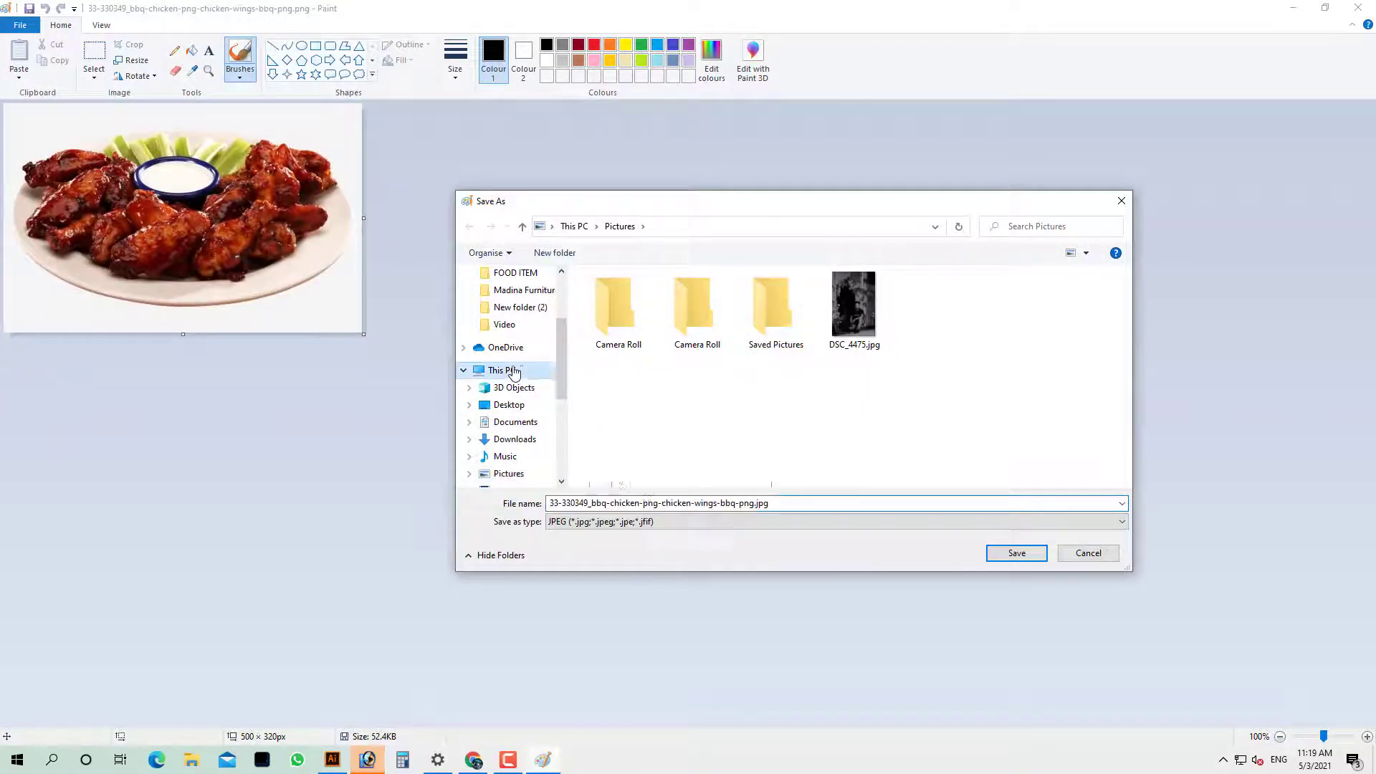
{"action": "scroll", "coordinate": [836, 401], "scroll_direction": "down", "scroll_amount": 3}
{"action": "double_click", "coordinate": [840, 301]}
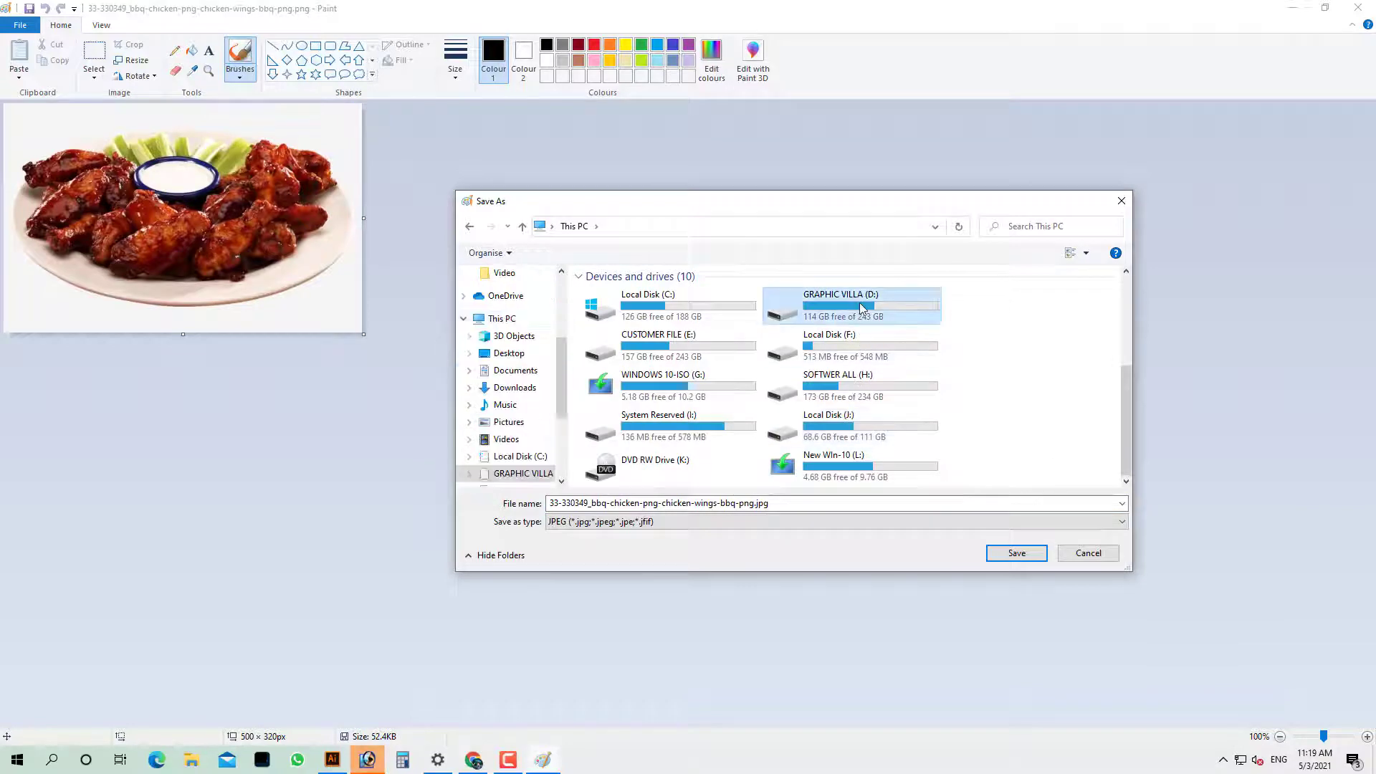
{"action": "scroll", "coordinate": [845, 401], "scroll_direction": "down", "scroll_amount": 3}
Save the JPEG copy into Photo Gallery > FOOD ITEM
{"action": "scroll", "coordinate": [846, 405], "scroll_direction": "down", "scroll_amount": 5}
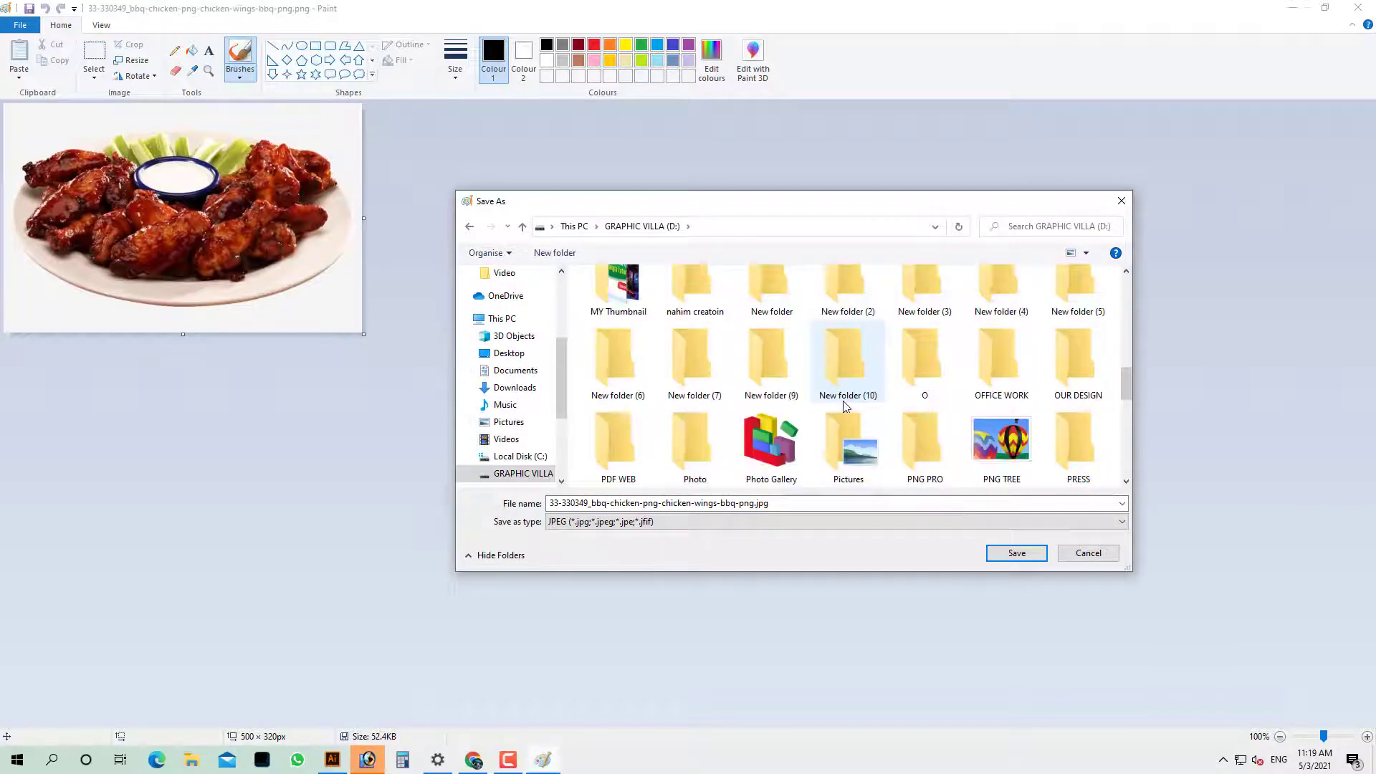
{"action": "double_click", "coordinate": [772, 283]}
{"action": "left_click", "coordinate": [779, 393]}
{"action": "key", "text": "f"}
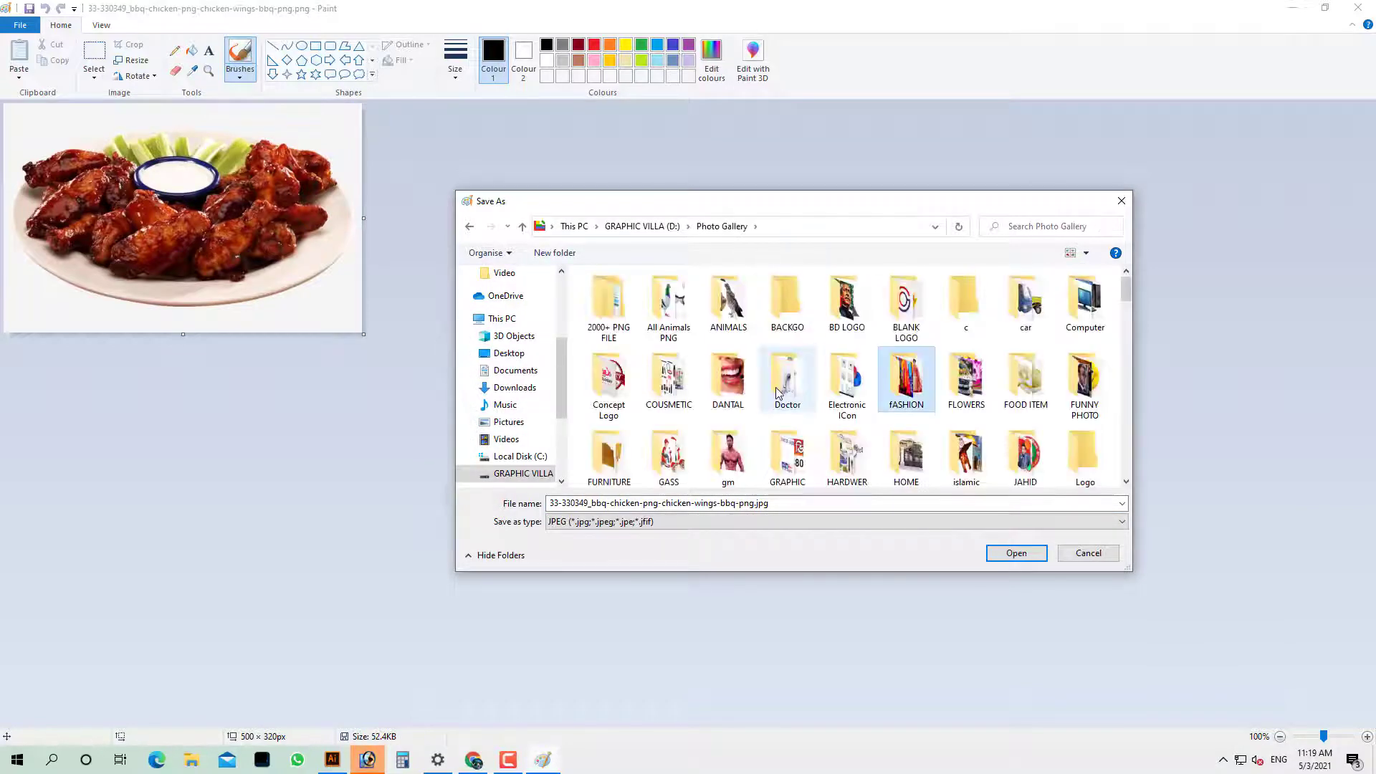
{"action": "double_click", "coordinate": [1011, 390]}
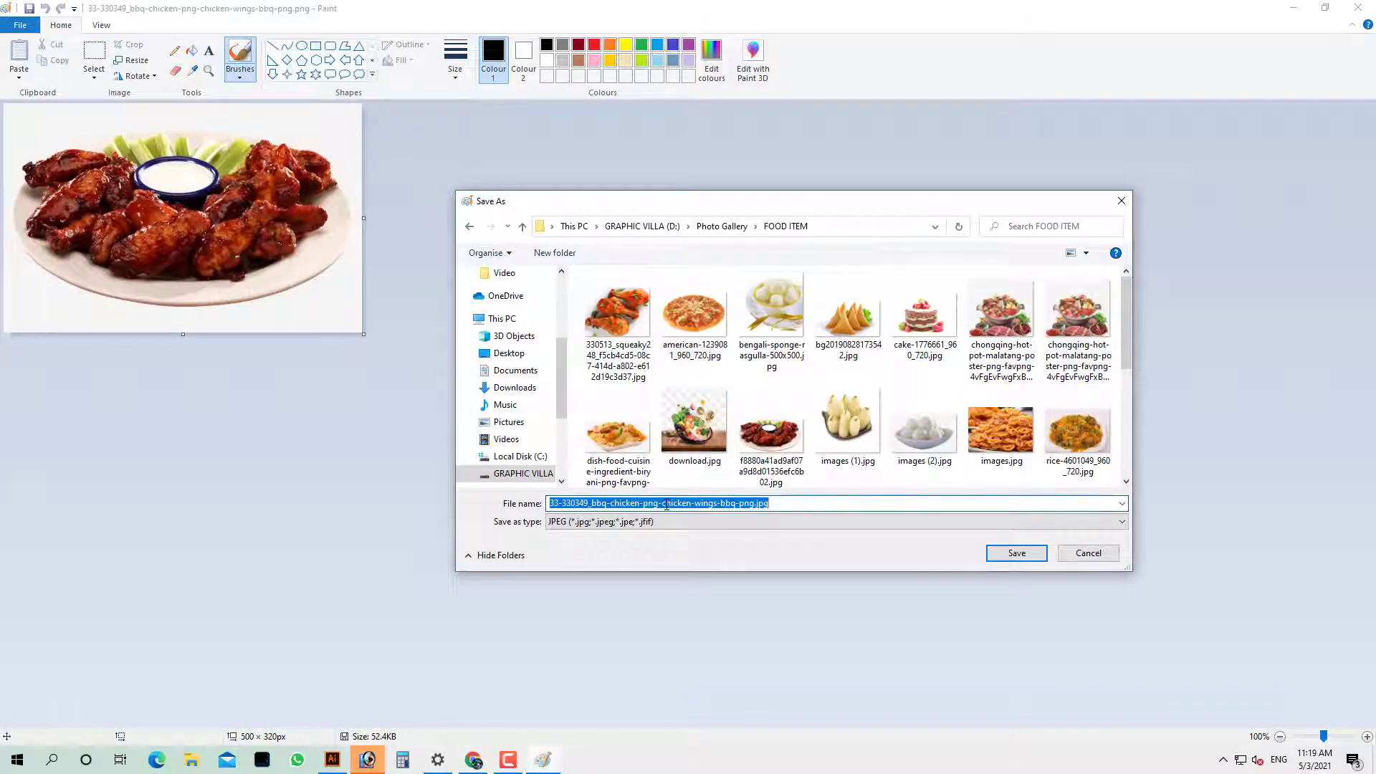
{"action": "key", "text": "Return"}
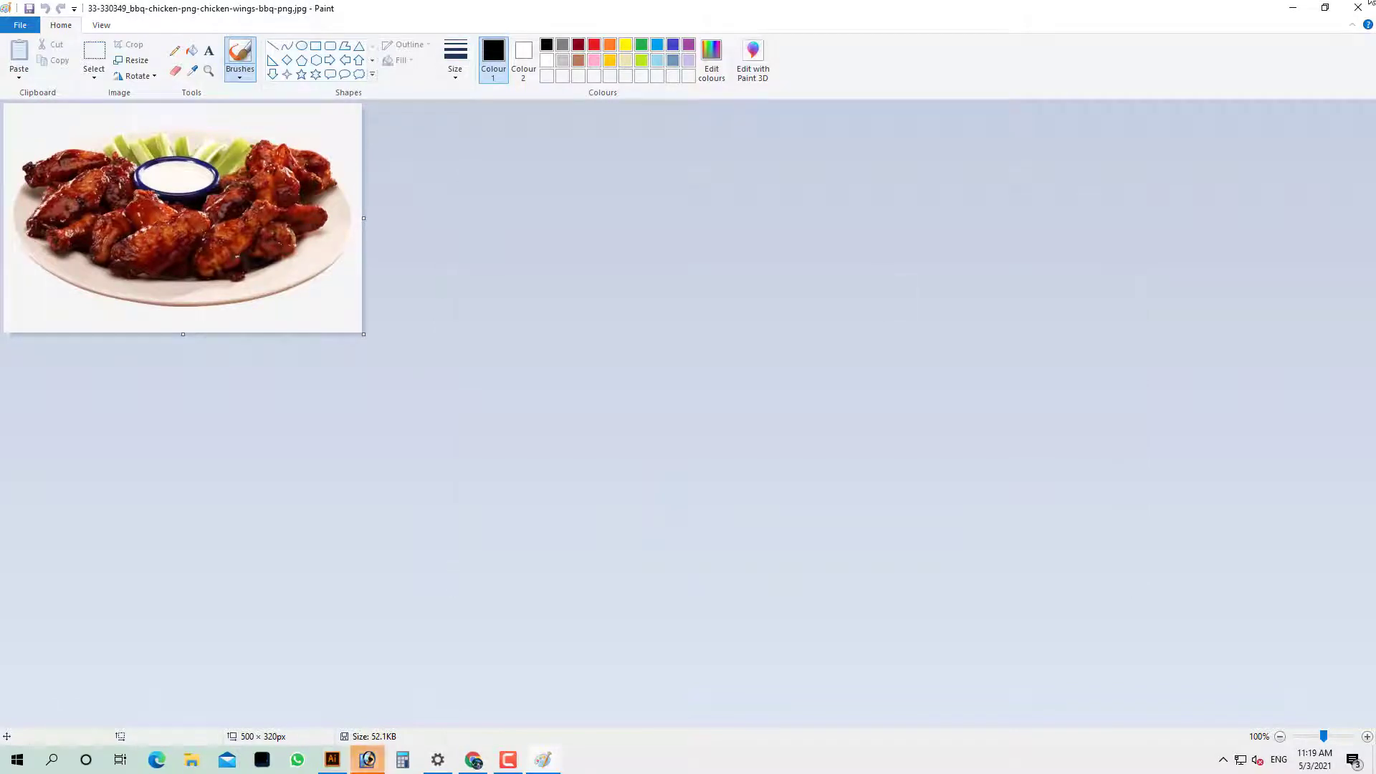
{"action": "key", "text": "ctrl+o"}
Open the bbq chicken wings JPEG and drag it into Sign PVC as Layer 2 at the upper-left
{"action": "scroll", "coordinate": [505, 276], "scroll_direction": "down", "scroll_amount": 5}
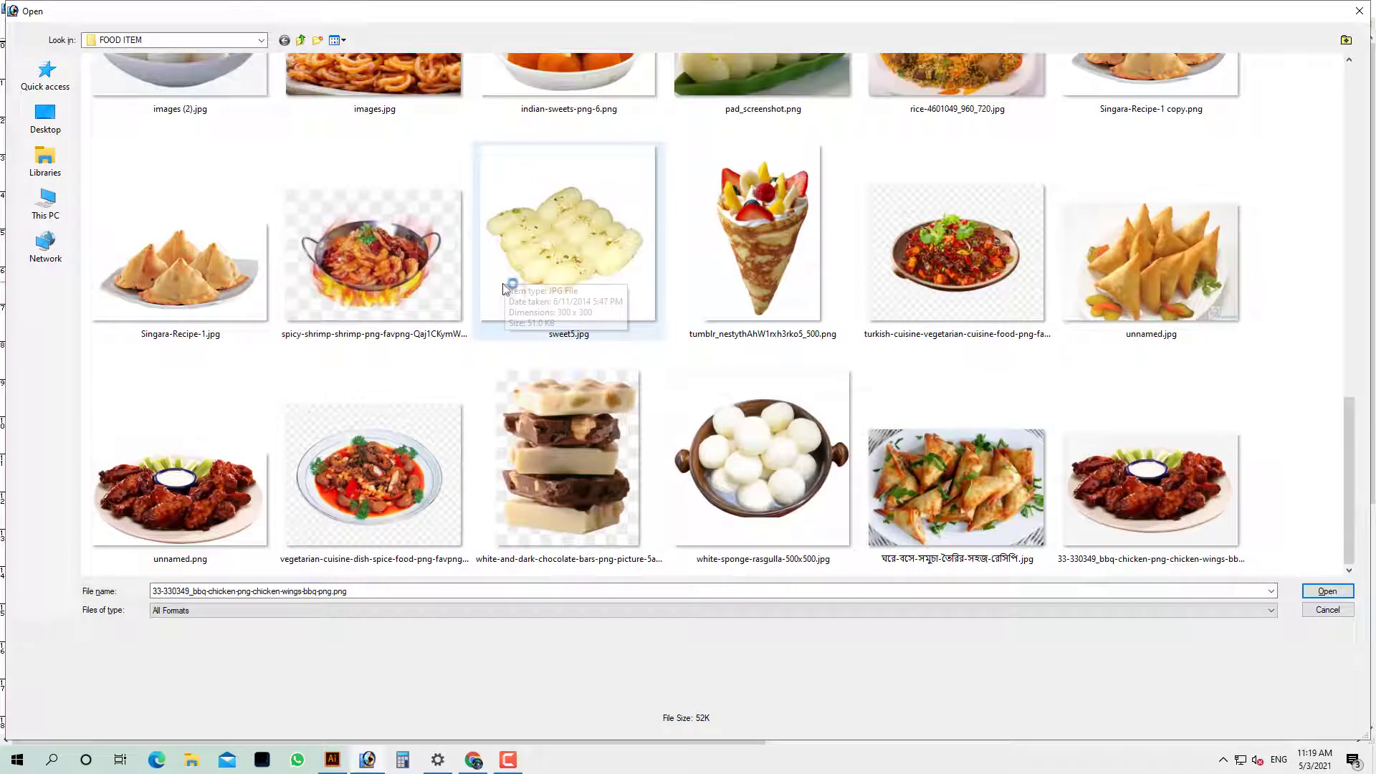
{"action": "left_click", "coordinate": [228, 496]}
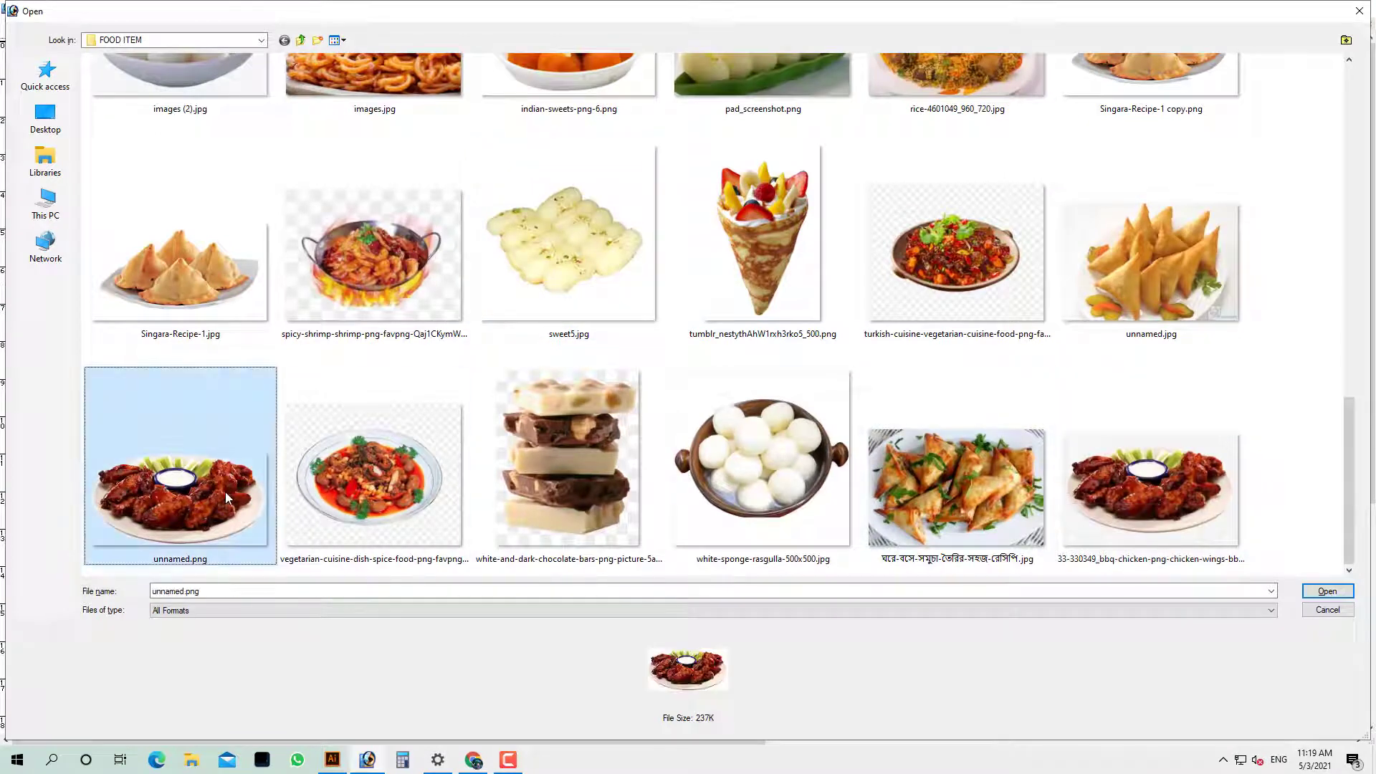
{"action": "left_click", "coordinate": [890, 488]}
{"action": "double_click", "coordinate": [958, 483]}
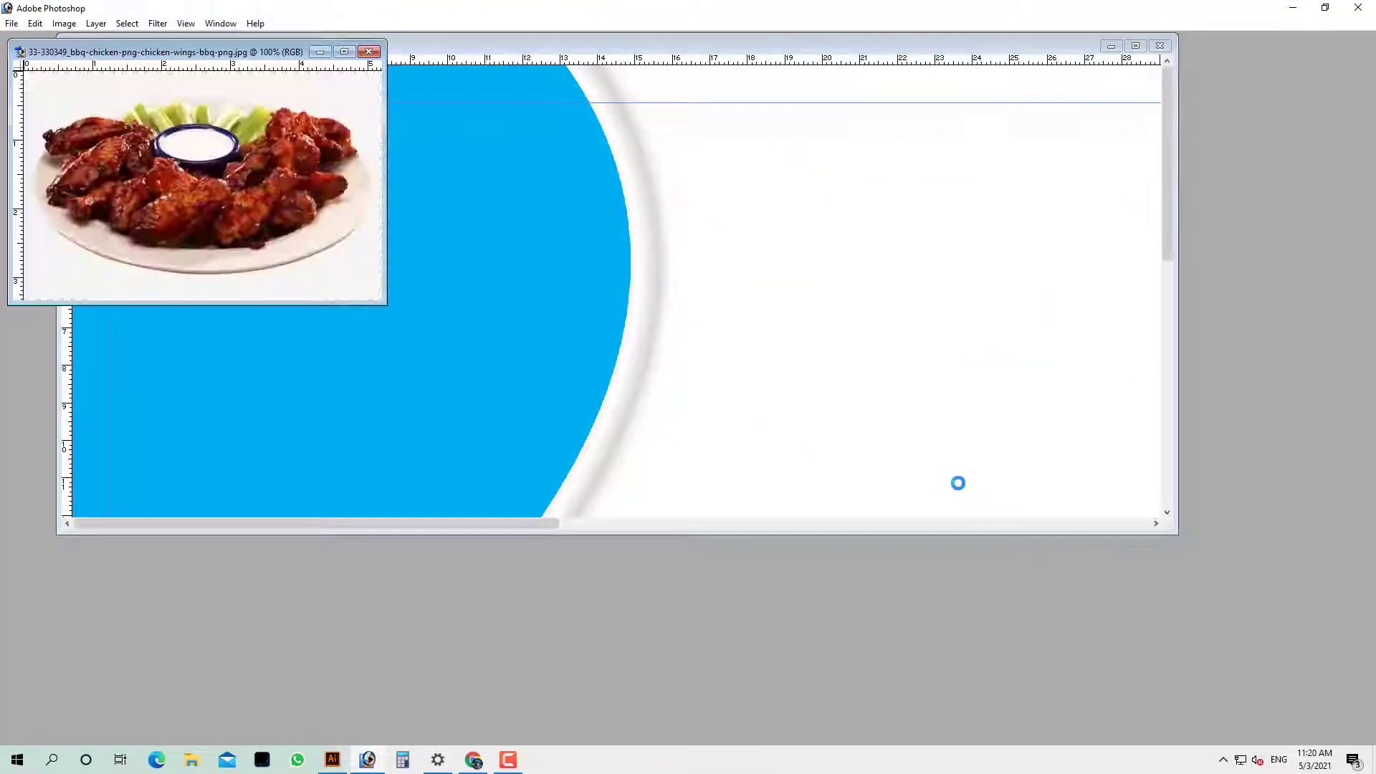
{"action": "left_click_drag", "start_coordinate": [589, 246], "coordinate": [590, 247]}
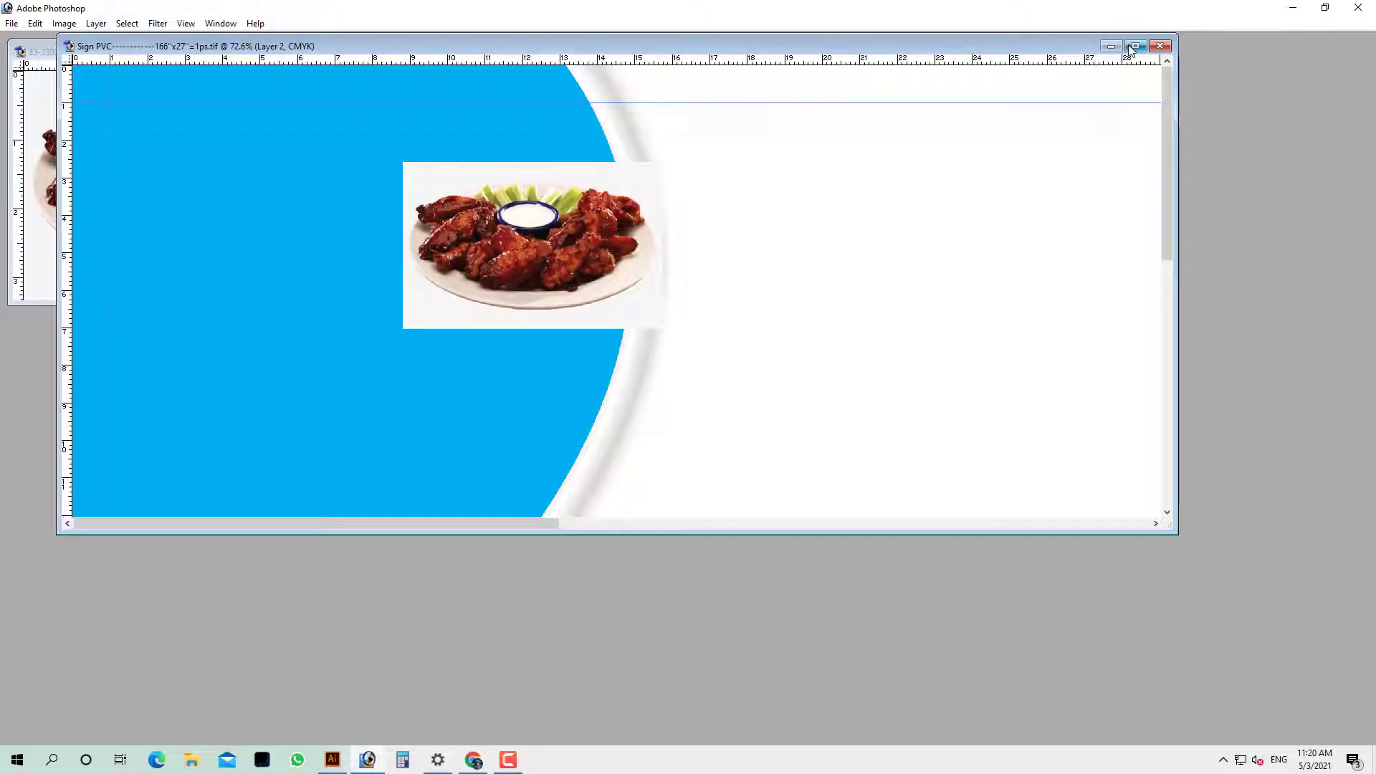
{"action": "left_click", "coordinate": [1135, 45]}
{"action": "left_click_drag", "start_coordinate": [443, 248], "coordinate": [170, 197]}
{"action": "key", "text": "Tab"}
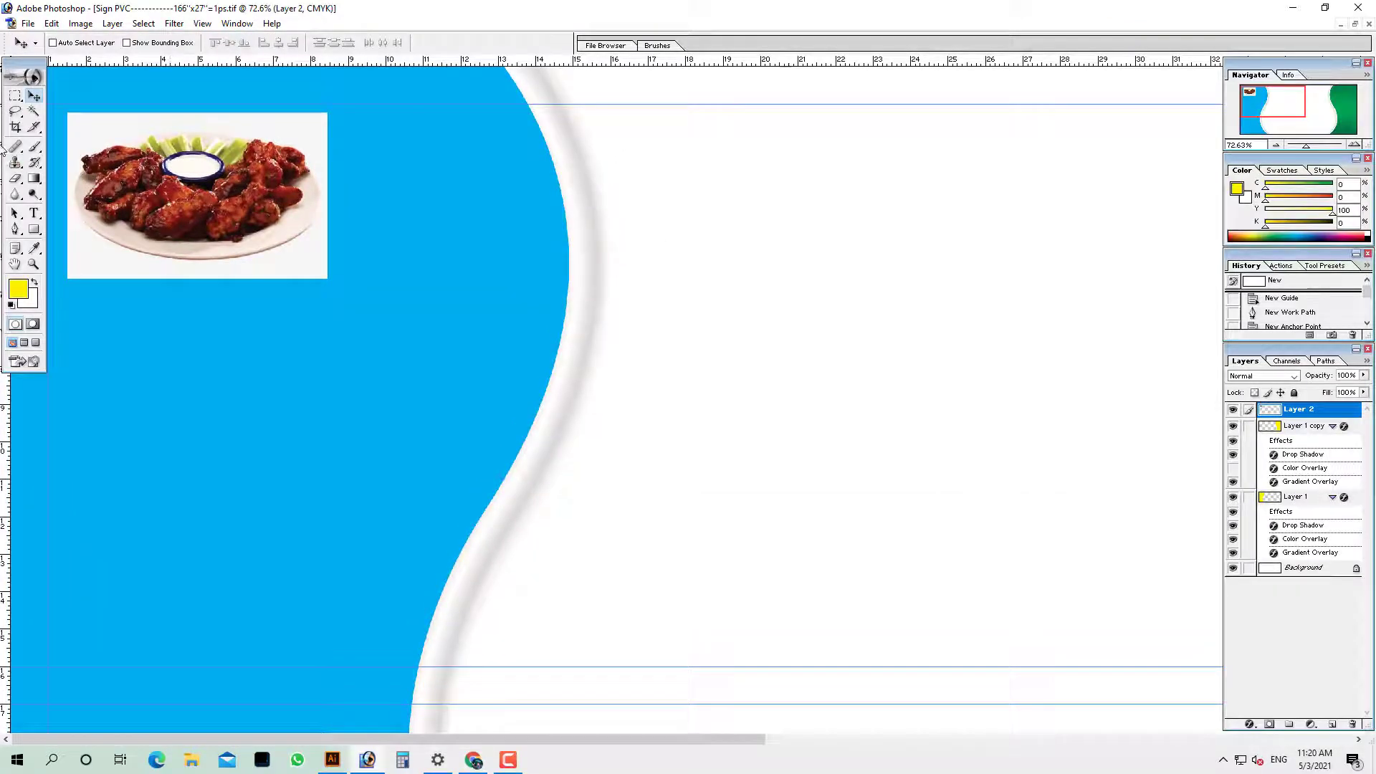
Try Magic Eraser on the wings photo's white background, then undo both erases
{"action": "mouse_move", "coordinate": [15, 179]}
{"action": "left_mouse_down"}
{"action": "mouse_move", "coordinate": [50, 207]}
{"action": "mouse_move", "coordinate": [79, 205]}
{"action": "left_mouse_up"}
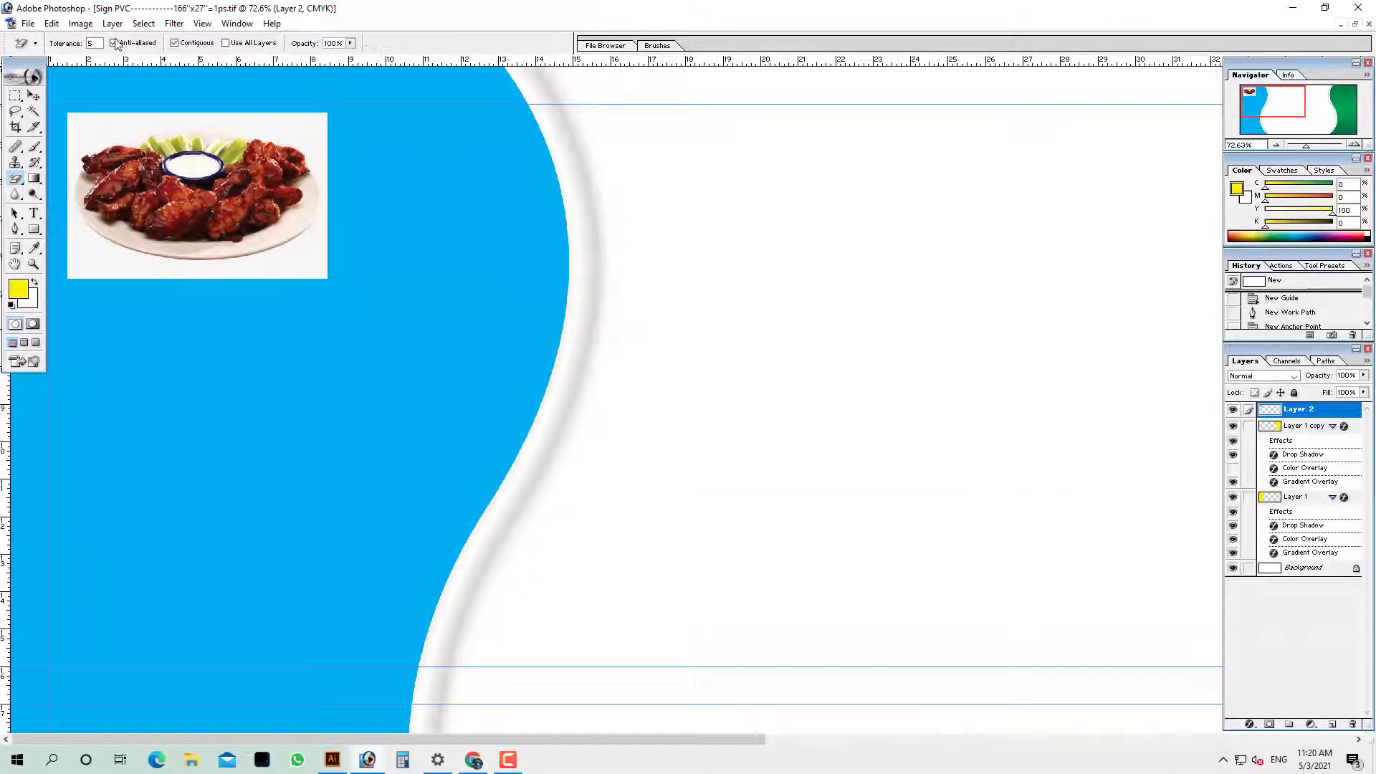
{"action": "left_click", "coordinate": [142, 123]}
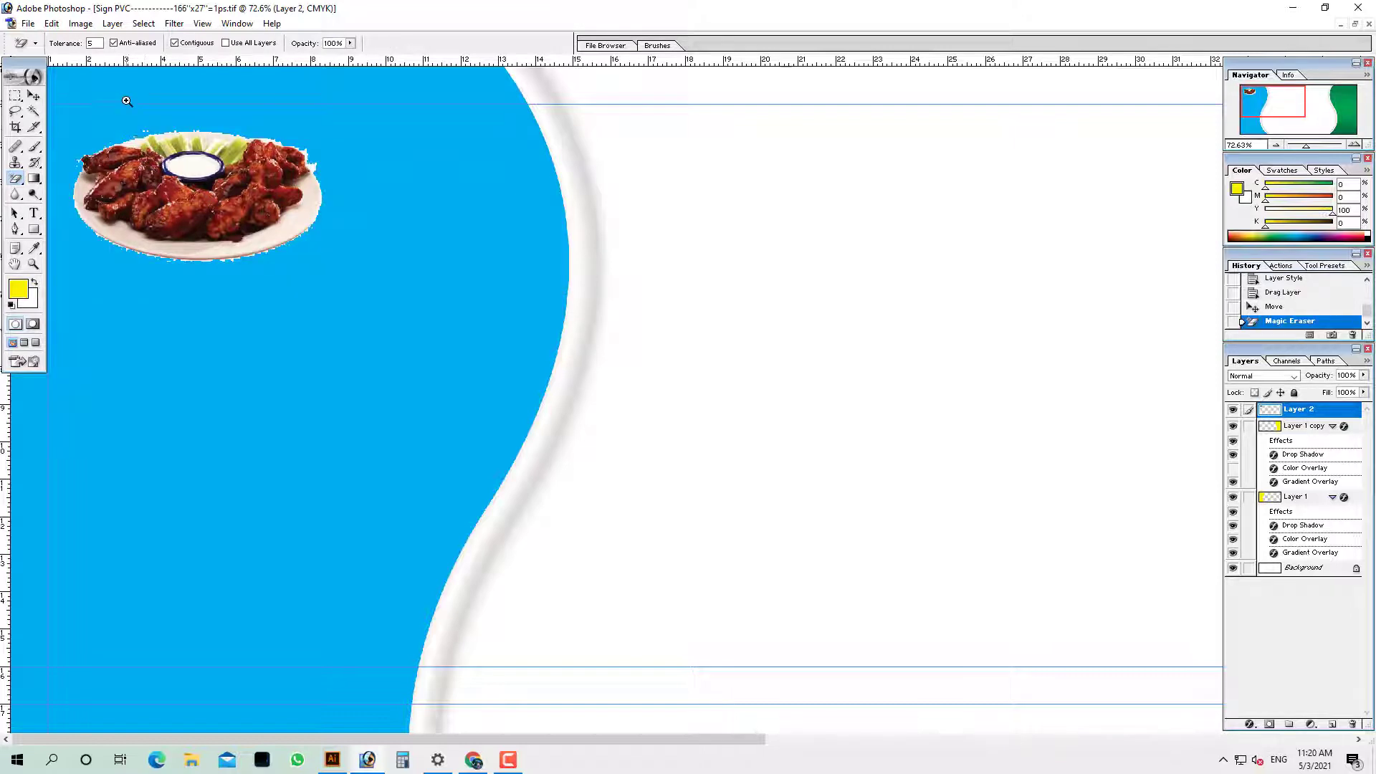
{"action": "left_click_drag", "start_coordinate": [127, 101], "coordinate": [455, 354]}
{"action": "left_click_drag", "start_coordinate": [549, 341], "coordinate": [675, 357]}
{"action": "key", "text": "ctrl+z"}
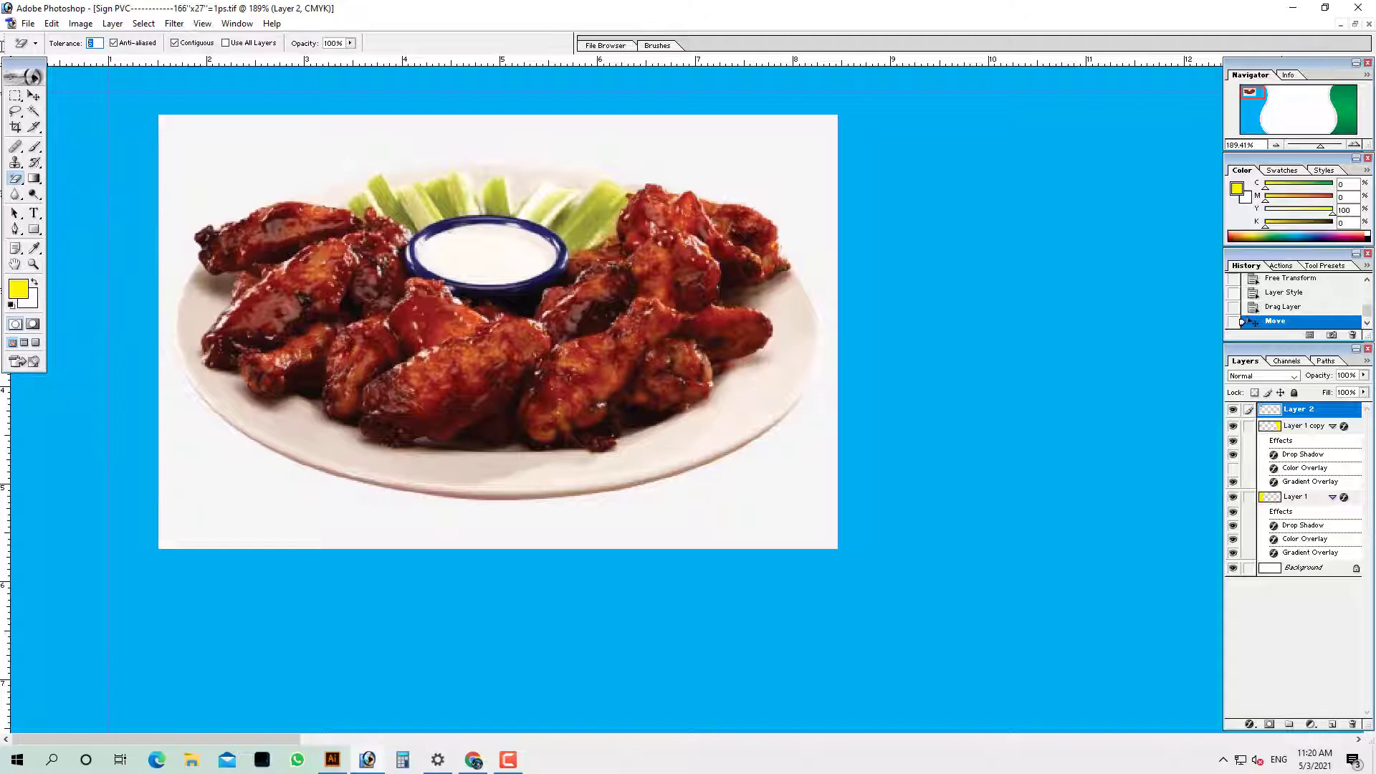
{"action": "left_click", "coordinate": [272, 170]}
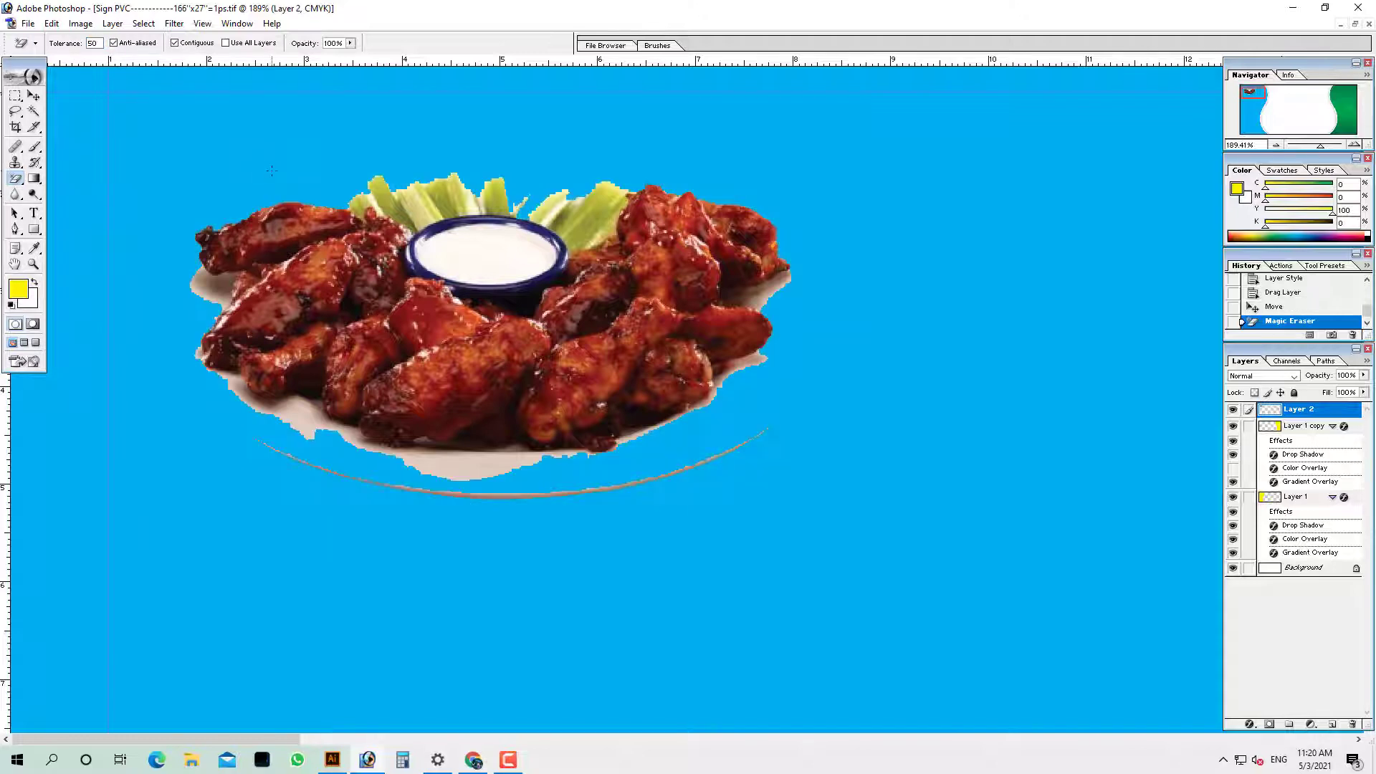
{"action": "key", "text": "ctrl+z"}
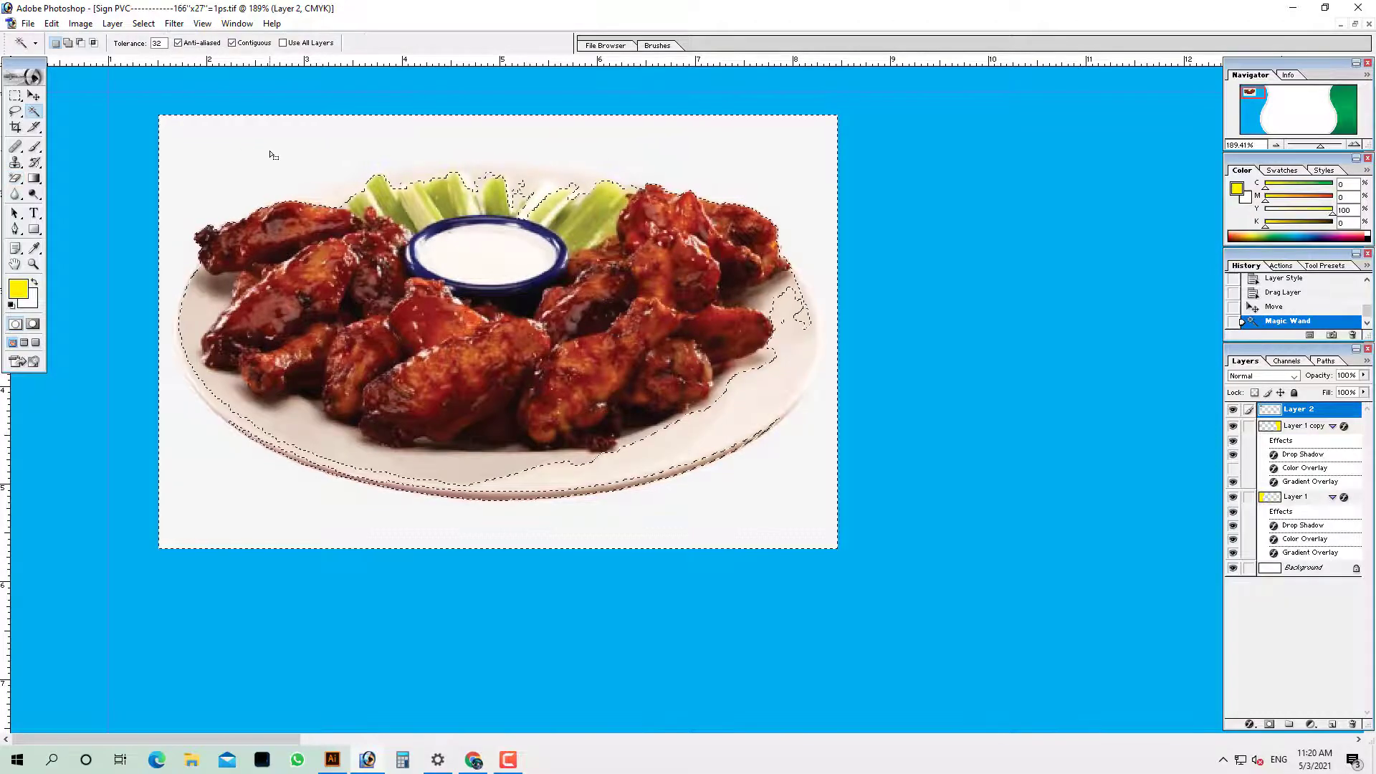
Deselect, delete the chicken wings Layer 2, and call up the Open dialog for another image
{"action": "key", "text": "ctrl+d"}
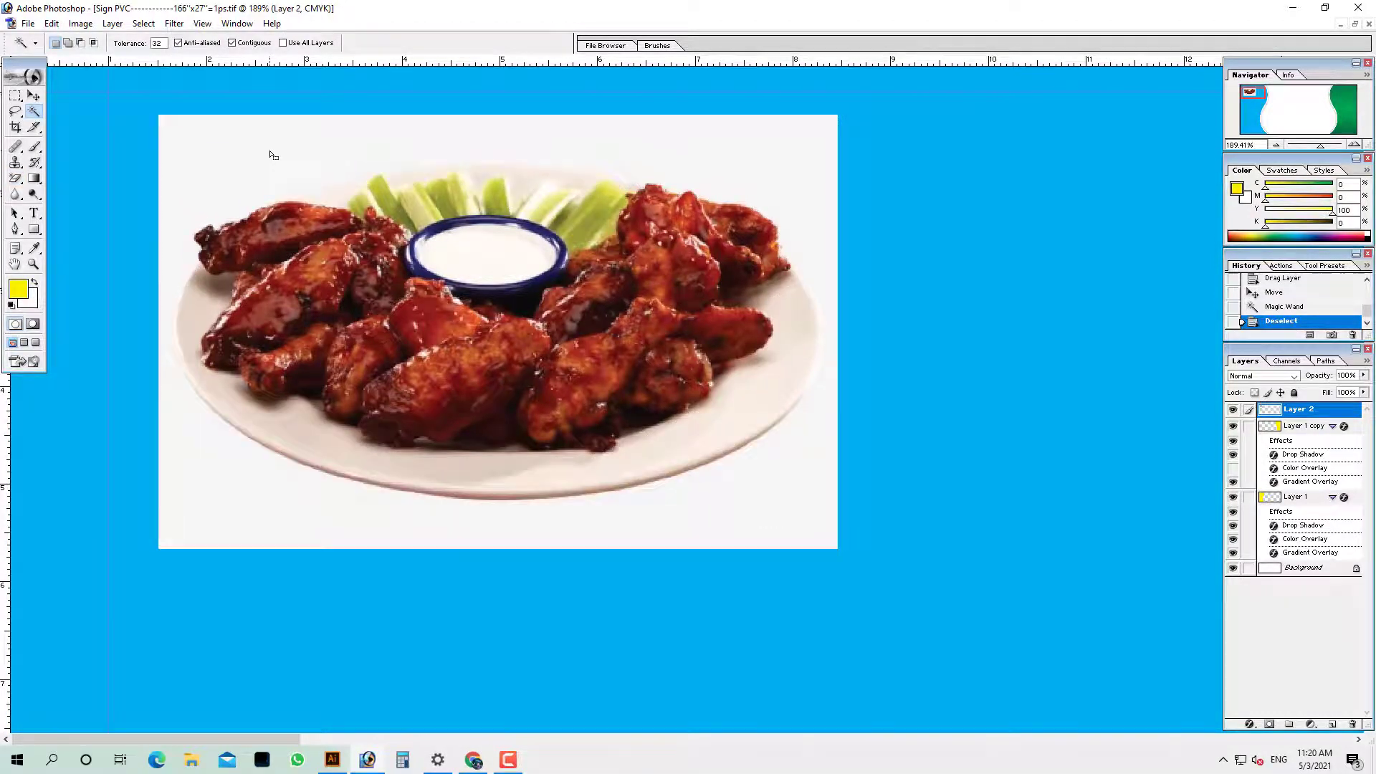
{"action": "key", "text": "alt+l"}
{"action": "key", "text": "l"}
{"action": "key", "text": "l"}
{"action": "key", "text": "ctrl+o"}
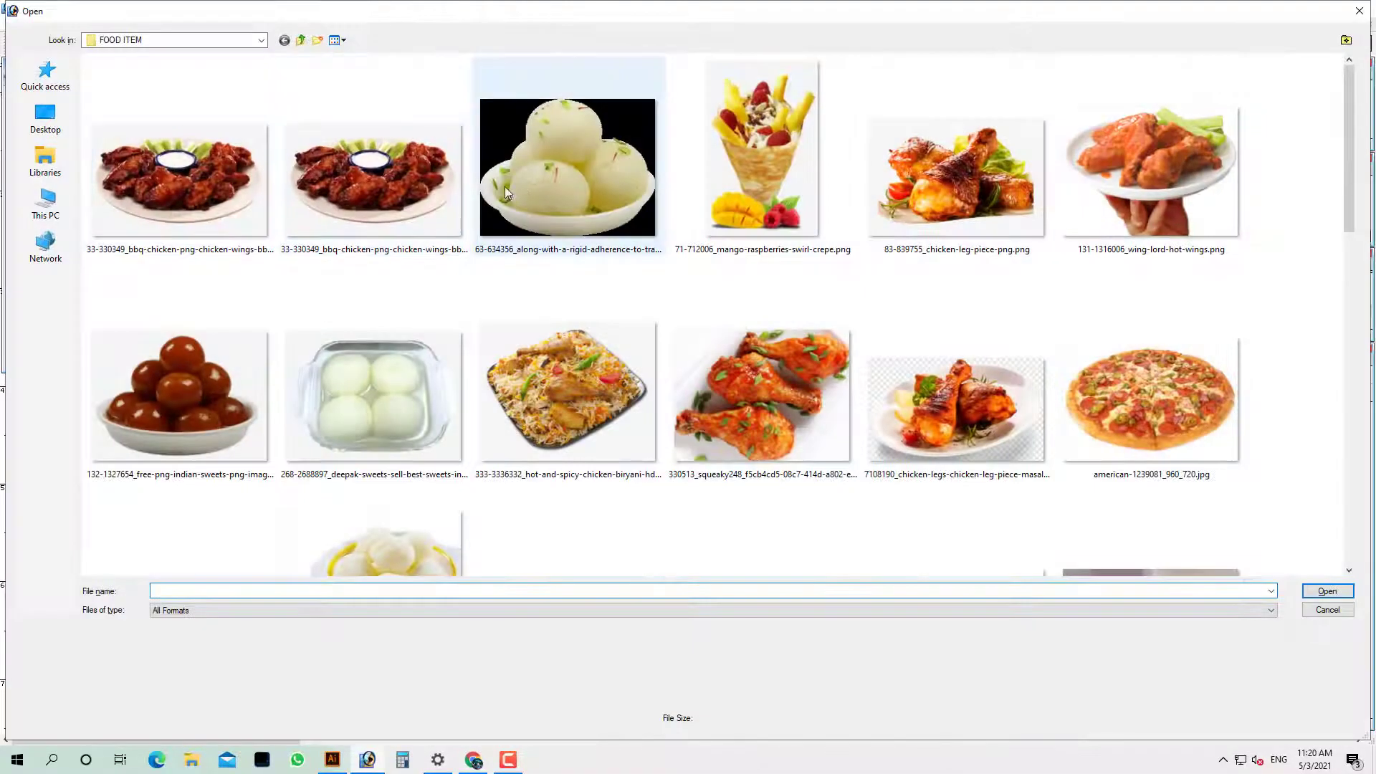
Bring the bengali sponge rasgulla photo into the sign and enlarge it at the top-left
{"action": "scroll", "coordinate": [558, 289], "scroll_direction": "down", "scroll_amount": 5}
{"action": "double_click", "coordinate": [398, 254]}
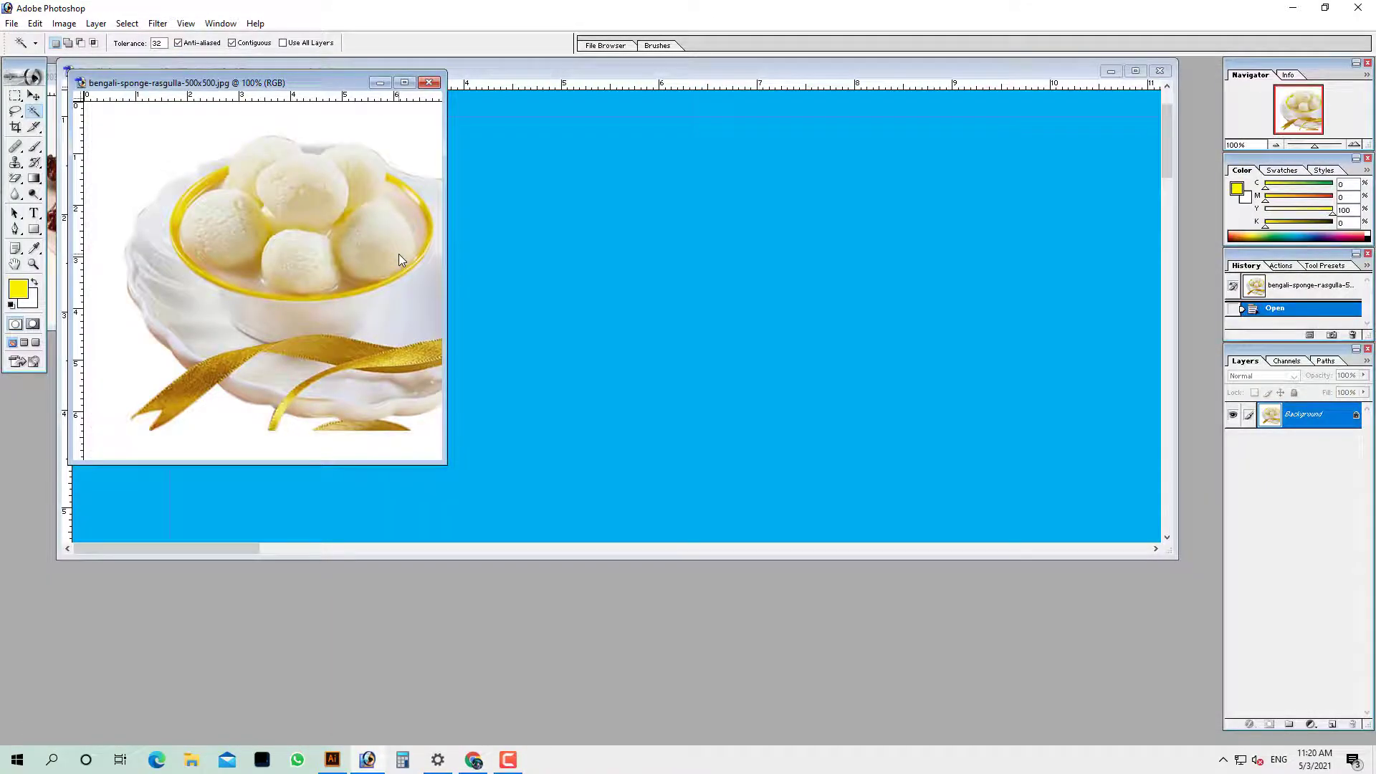
{"action": "left_click_drag", "start_coordinate": [341, 248], "coordinate": [721, 235]}
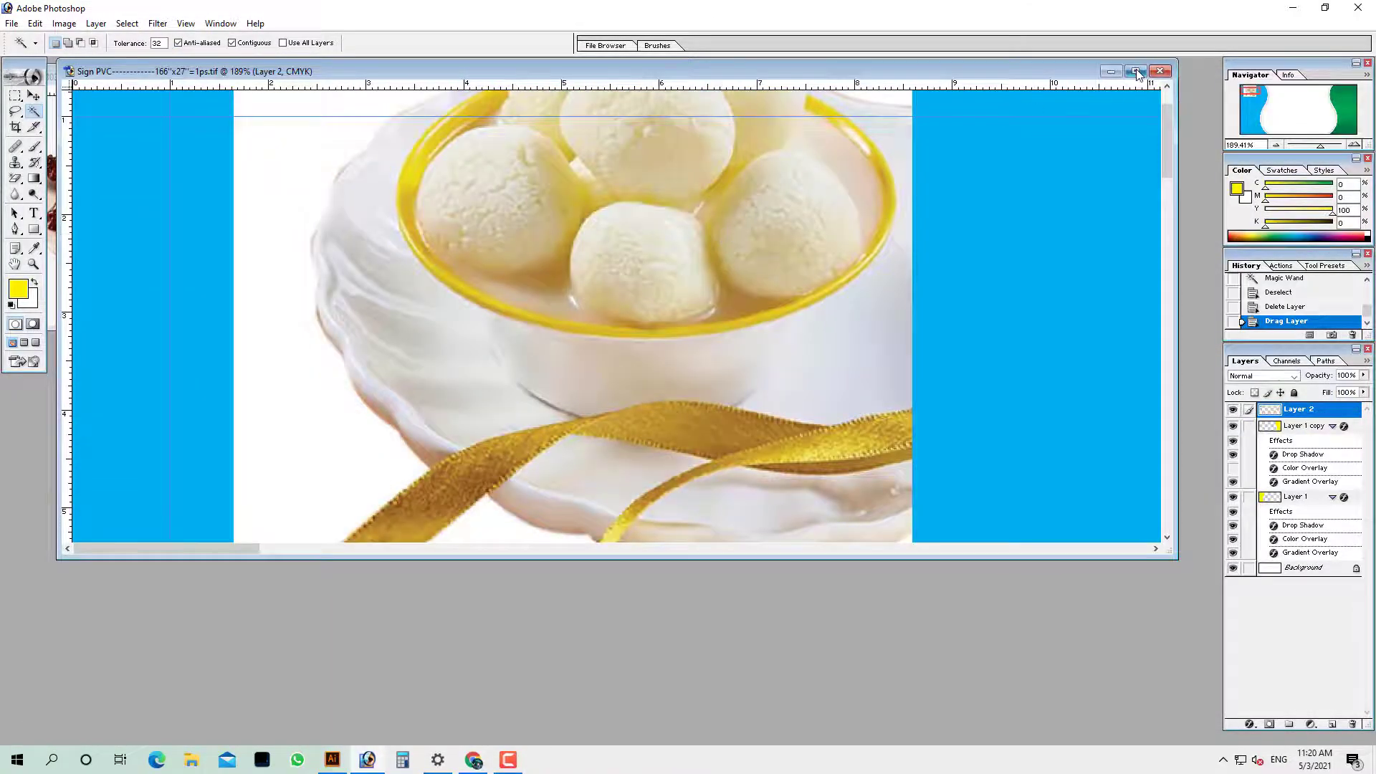
{"action": "left_click", "coordinate": [1138, 72]}
{"action": "key", "text": "ctrl+minus"}
{"action": "key", "text": "ctrl+minus"}
{"action": "key", "text": "ctrl+minus"}
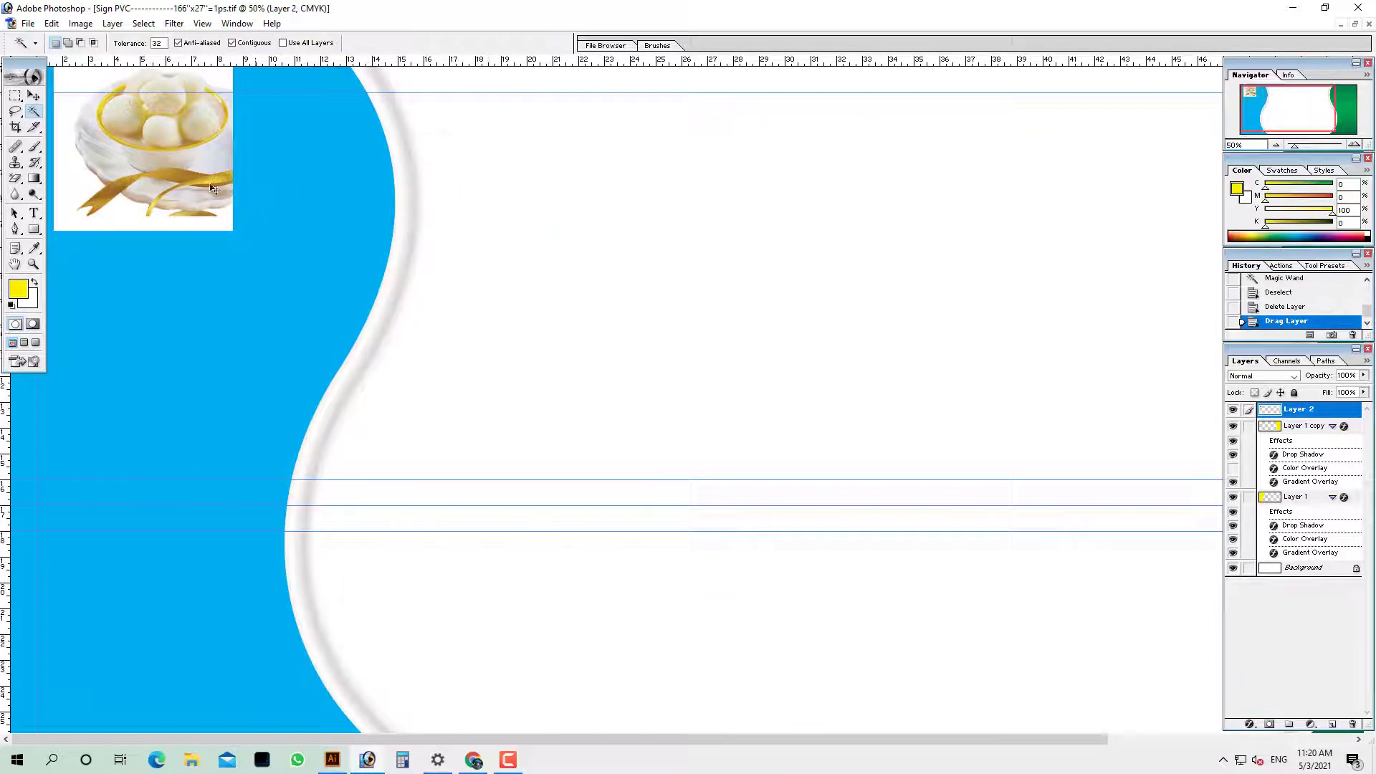
{"action": "left_click_drag", "start_coordinate": [213, 188], "coordinate": [393, 229]}
{"action": "key", "text": "ctrl+t"}
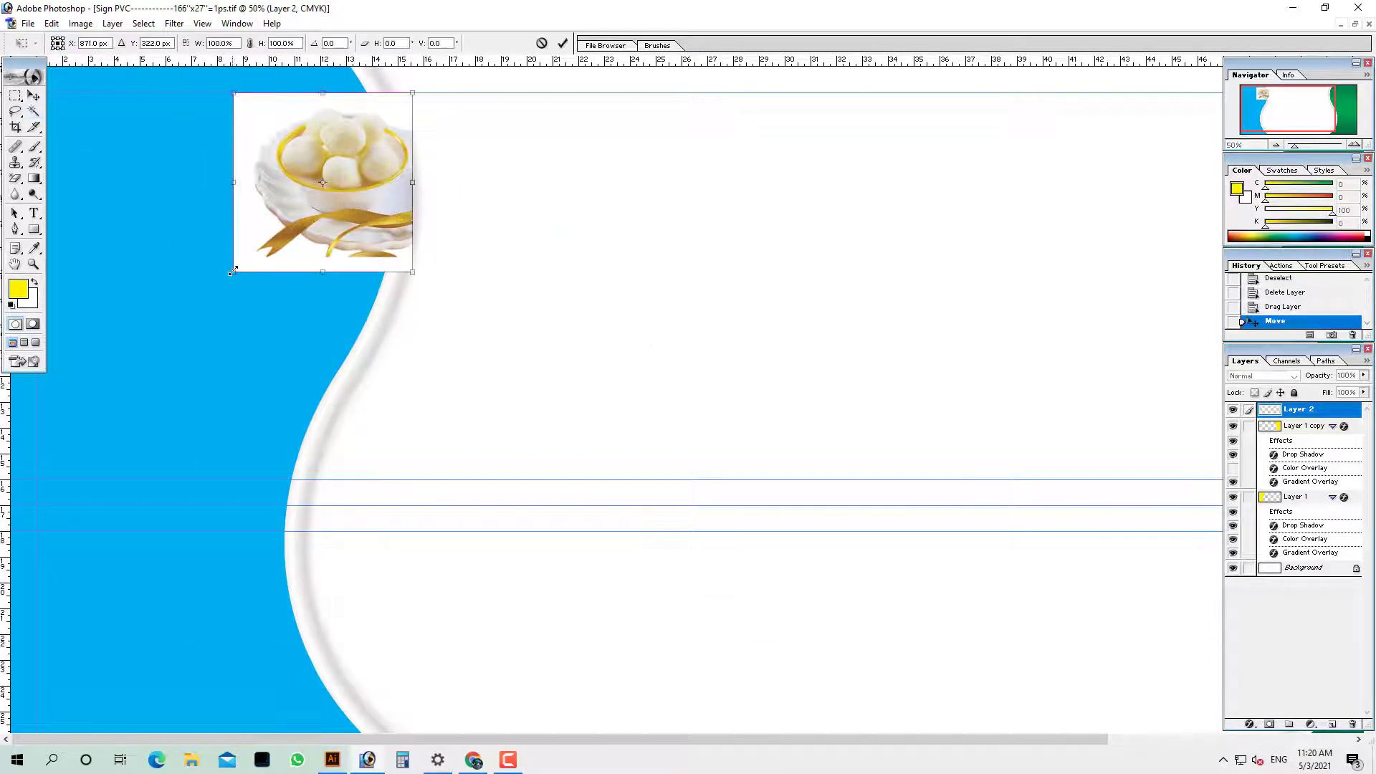
{"action": "left_click_drag", "start_coordinate": [233, 271], "coordinate": [145, 361]}
{"action": "key", "text": "Return"}
Duplicate the sweets layer and select Layer 1's blue panel area without feathering
{"action": "key", "text": "w"}
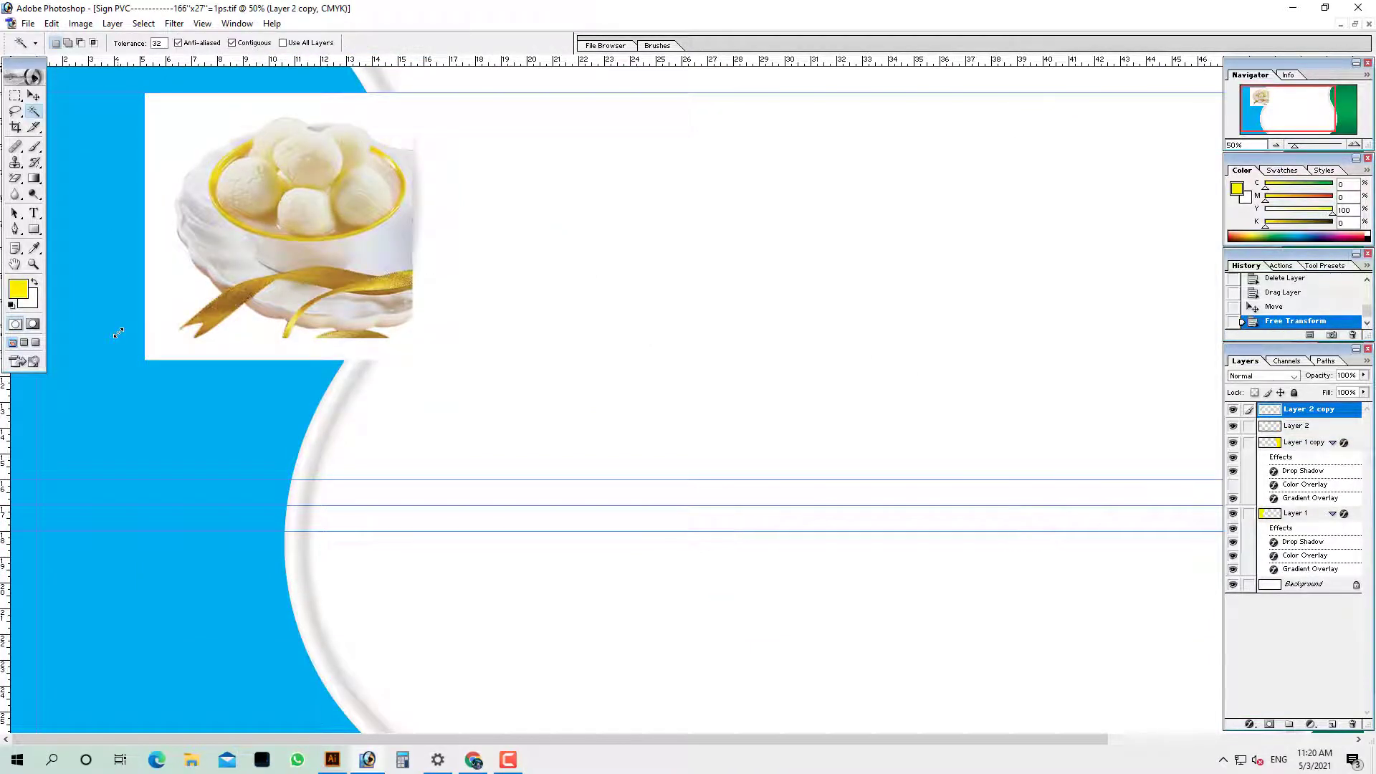
{"action": "right_click", "coordinate": [61, 138]}
{"action": "left_click", "coordinate": [79, 145]}
{"action": "left_click", "coordinate": [81, 153]}
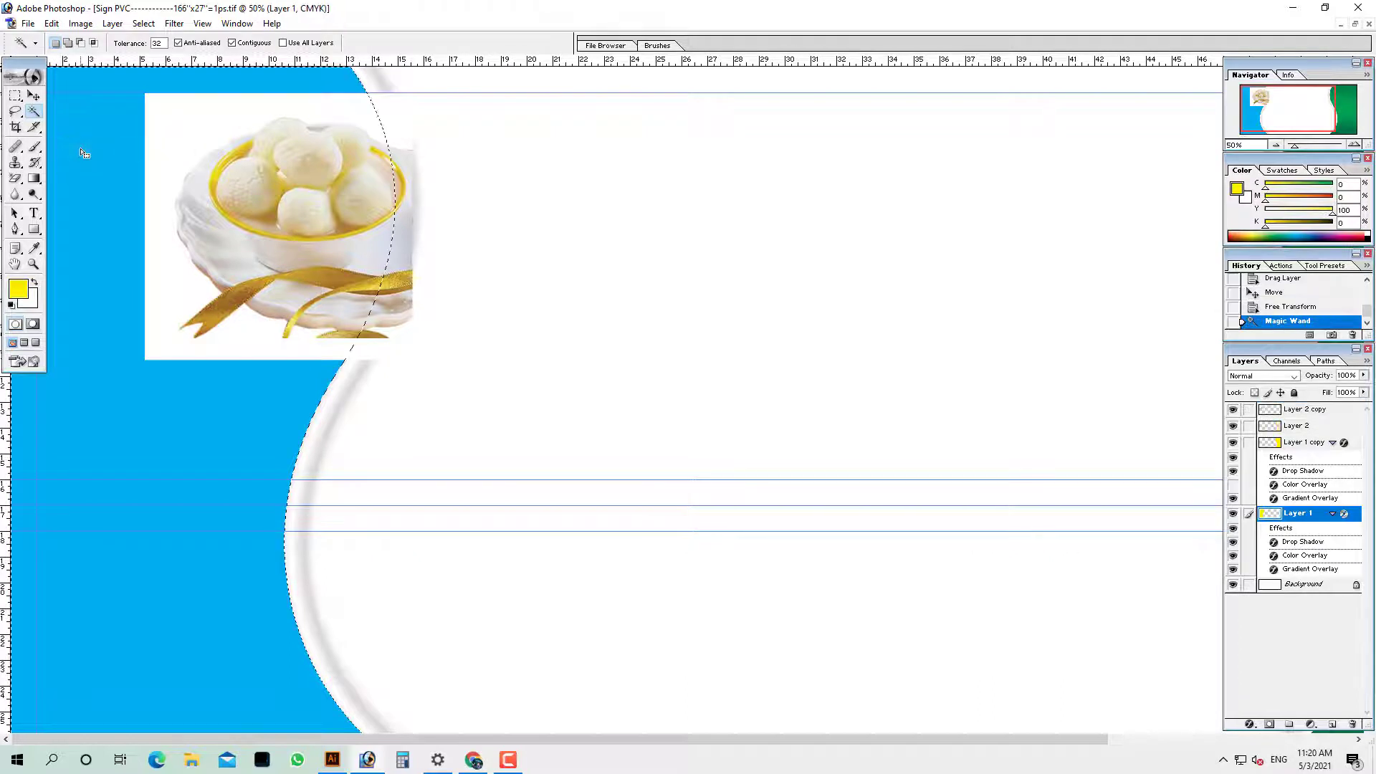
{"action": "right_click", "coordinate": [271, 169]}
{"action": "left_click", "coordinate": [307, 175]}
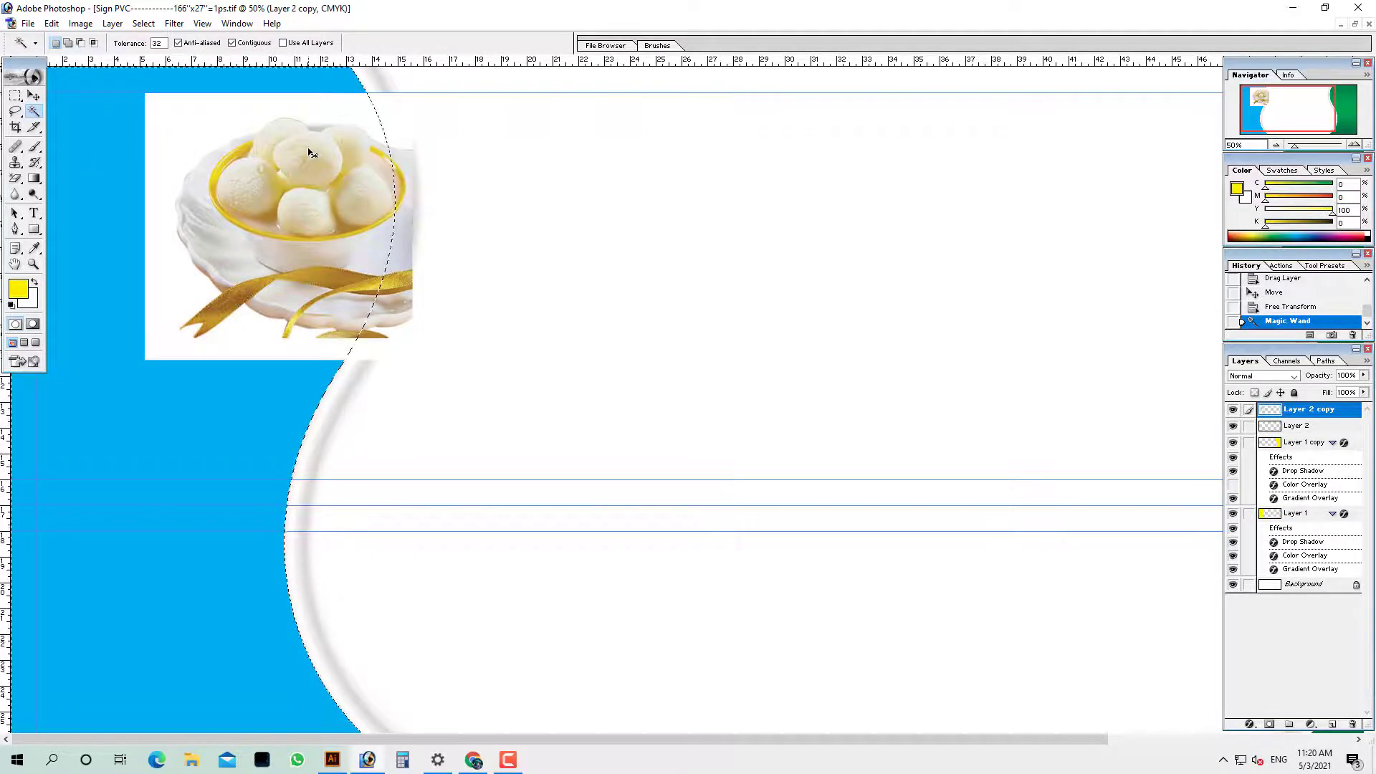
{"action": "key", "text": "ctrl+alt+d"}
{"action": "left_click", "coordinate": [550, 286]}
{"action": "key", "text": "ctrl+alt+d"}
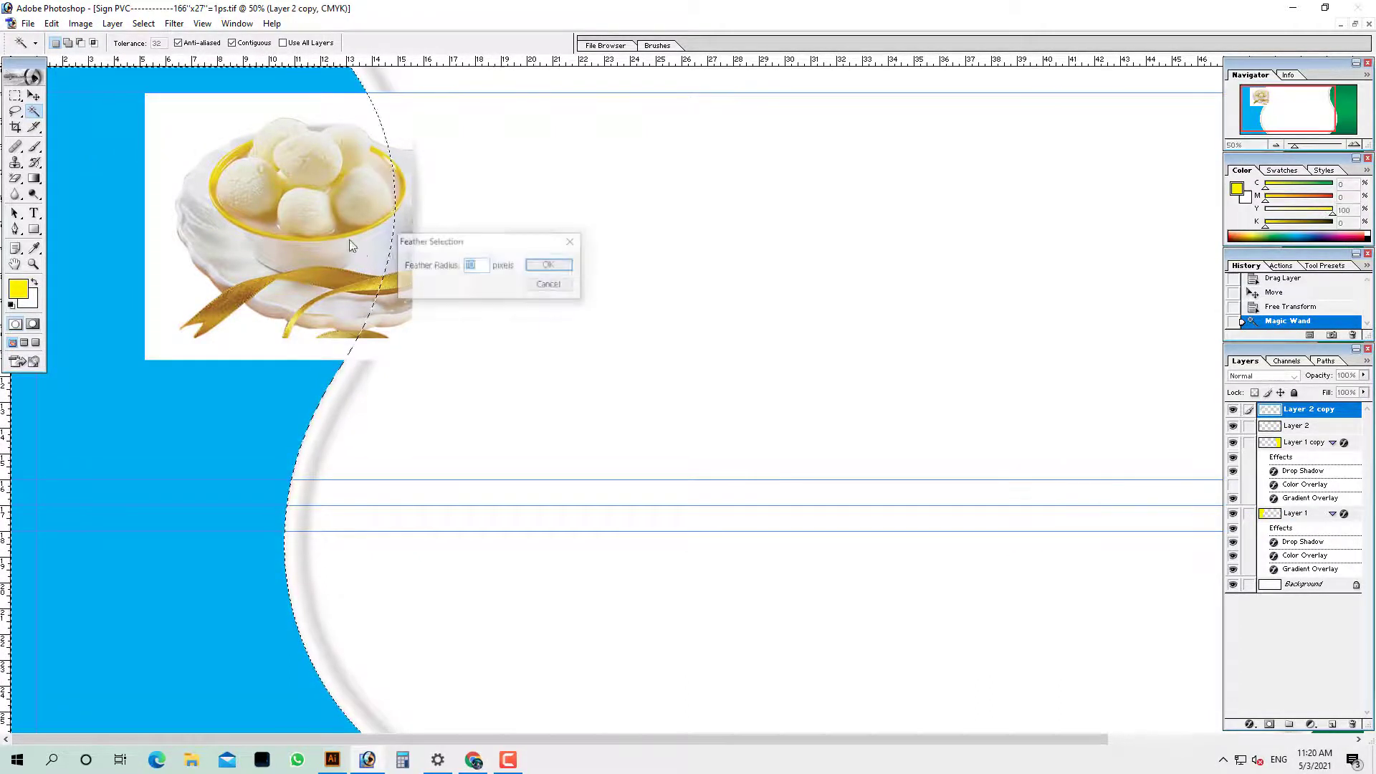
{"action": "left_click", "coordinate": [544, 287]}
{"action": "key", "text": "ctrl+alt+d"}
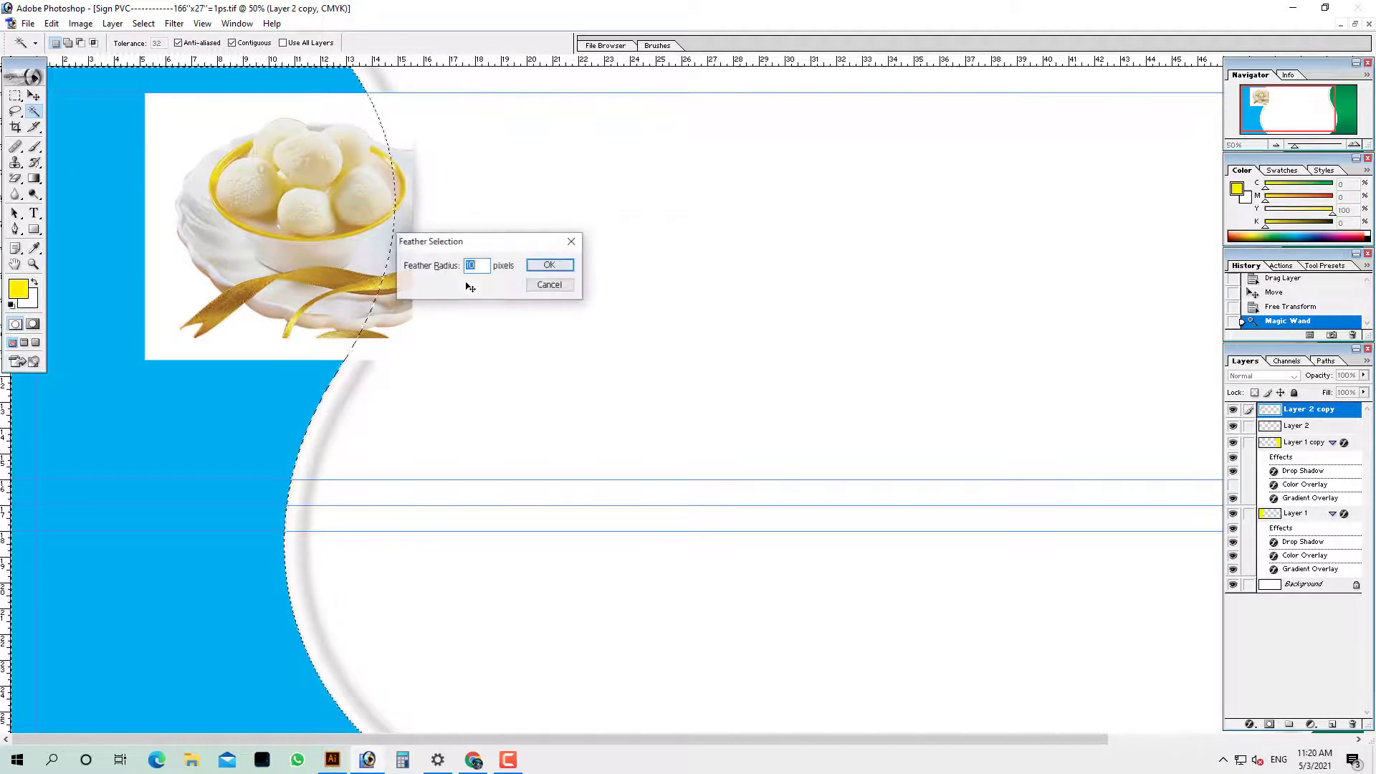
{"action": "left_click", "coordinate": [547, 286]}
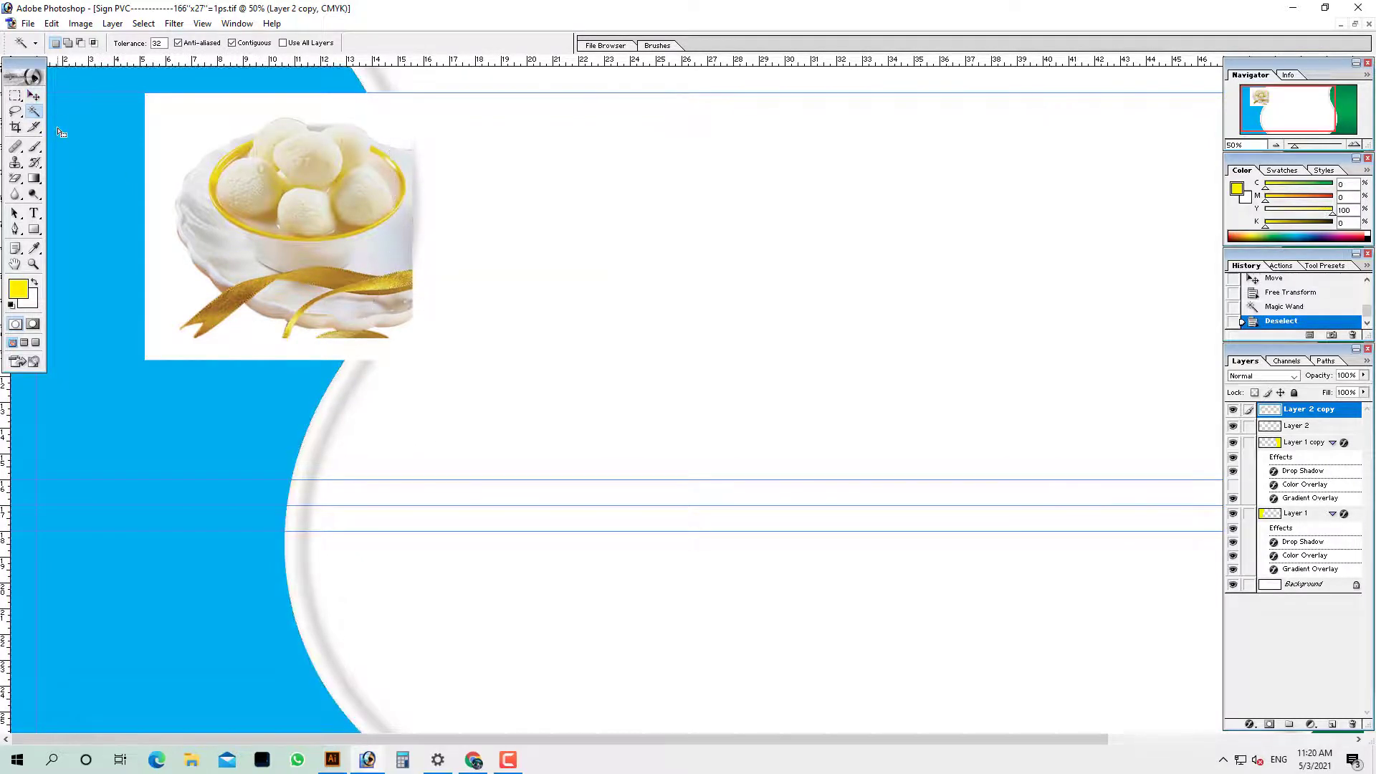
Reposition the Layer 2 copy sweets photo and delete the original Layer 2
{"action": "right_click", "coordinate": [316, 166], "text": "ctrl"}
{"action": "left_click", "coordinate": [350, 175]}
{"action": "left_click_drag", "start_coordinate": [350, 178], "coordinate": [316, 181]}
{"action": "right_click", "coordinate": [398, 191], "text": "ctrl"}
{"action": "left_click", "coordinate": [430, 212]}
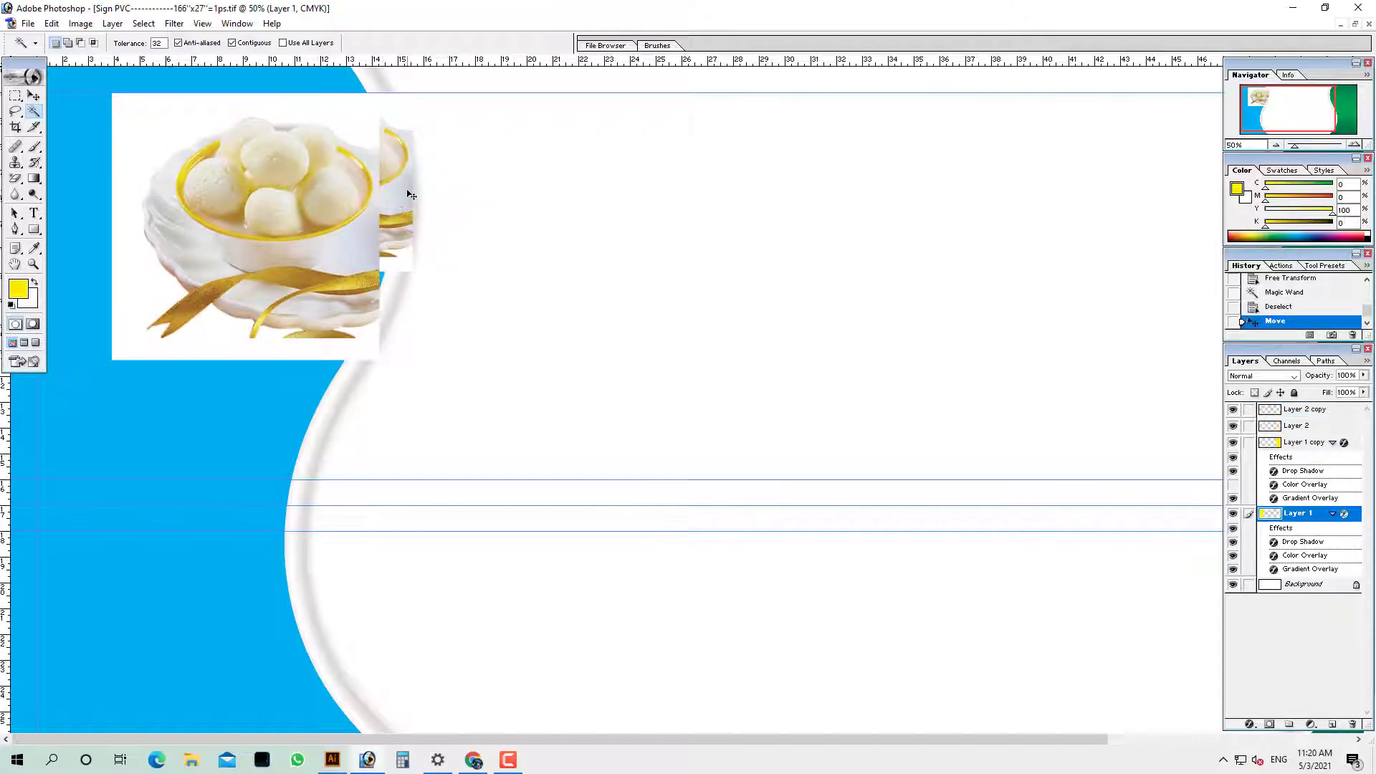
{"action": "right_click", "coordinate": [414, 196], "text": "ctrl"}
{"action": "left_click", "coordinate": [423, 201]}
{"action": "key", "text": "Delete"}
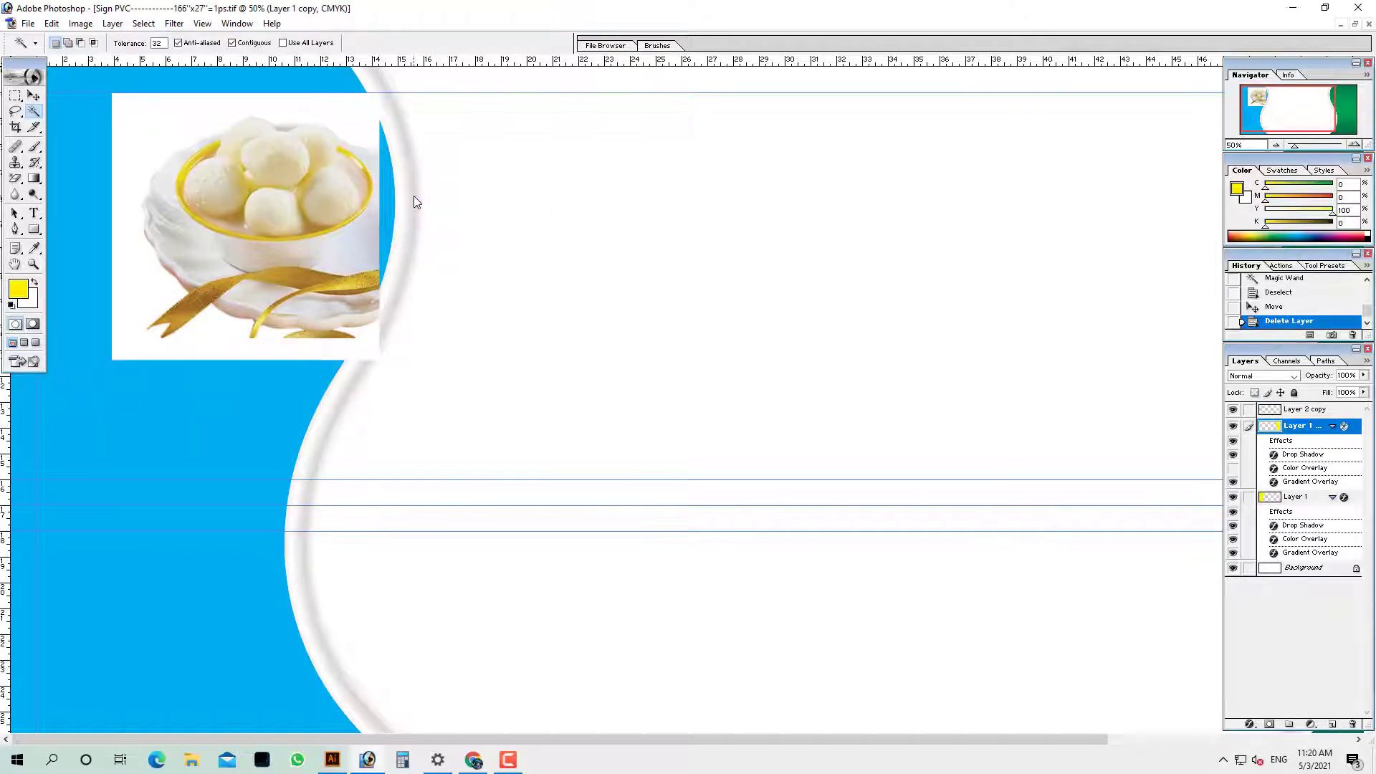
{"action": "right_click", "coordinate": [299, 203], "text": "ctrl"}
{"action": "left_click", "coordinate": [331, 214]}
{"action": "left_click_drag", "start_coordinate": [331, 214], "coordinate": [347, 216]}
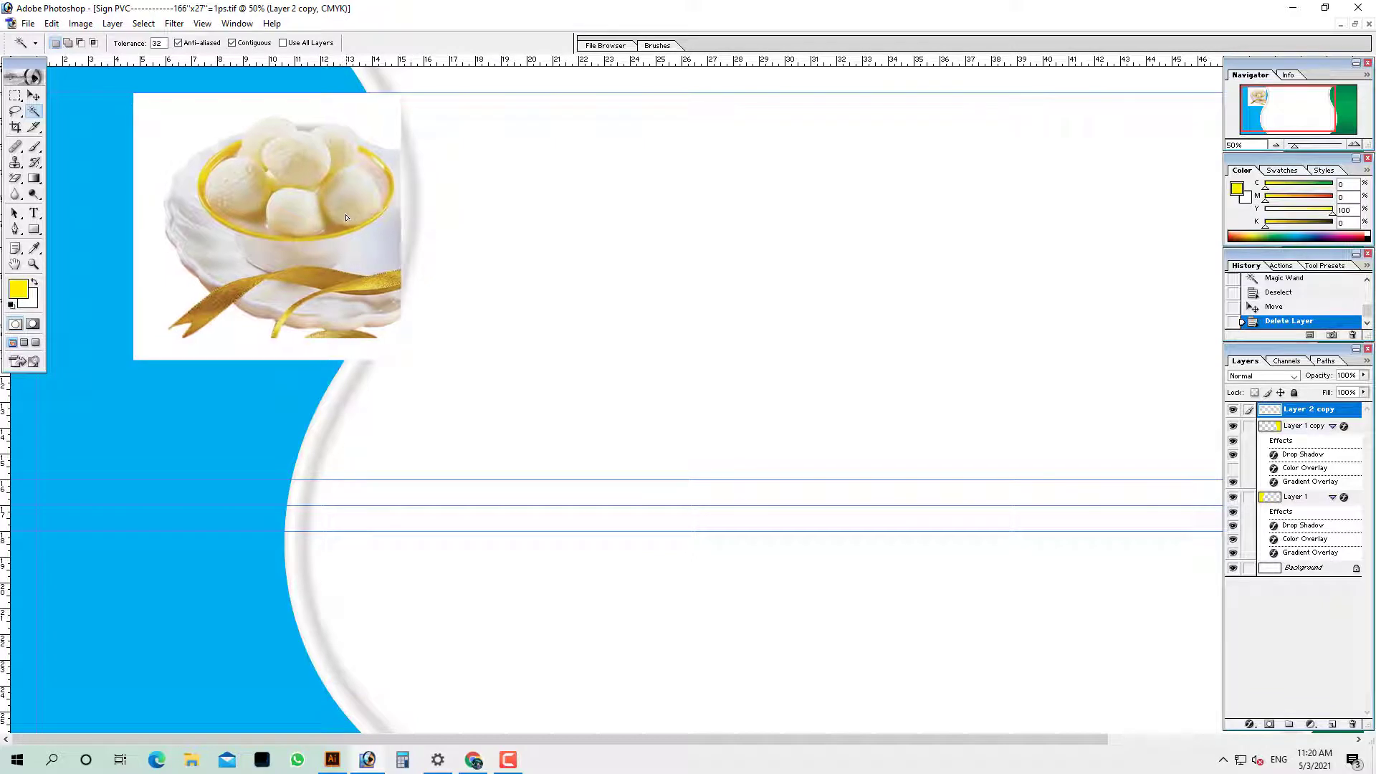
Mask the Layer 2 copy photo to the blue panel shape
{"action": "right_click", "coordinate": [90, 118], "text": "ctrl"}
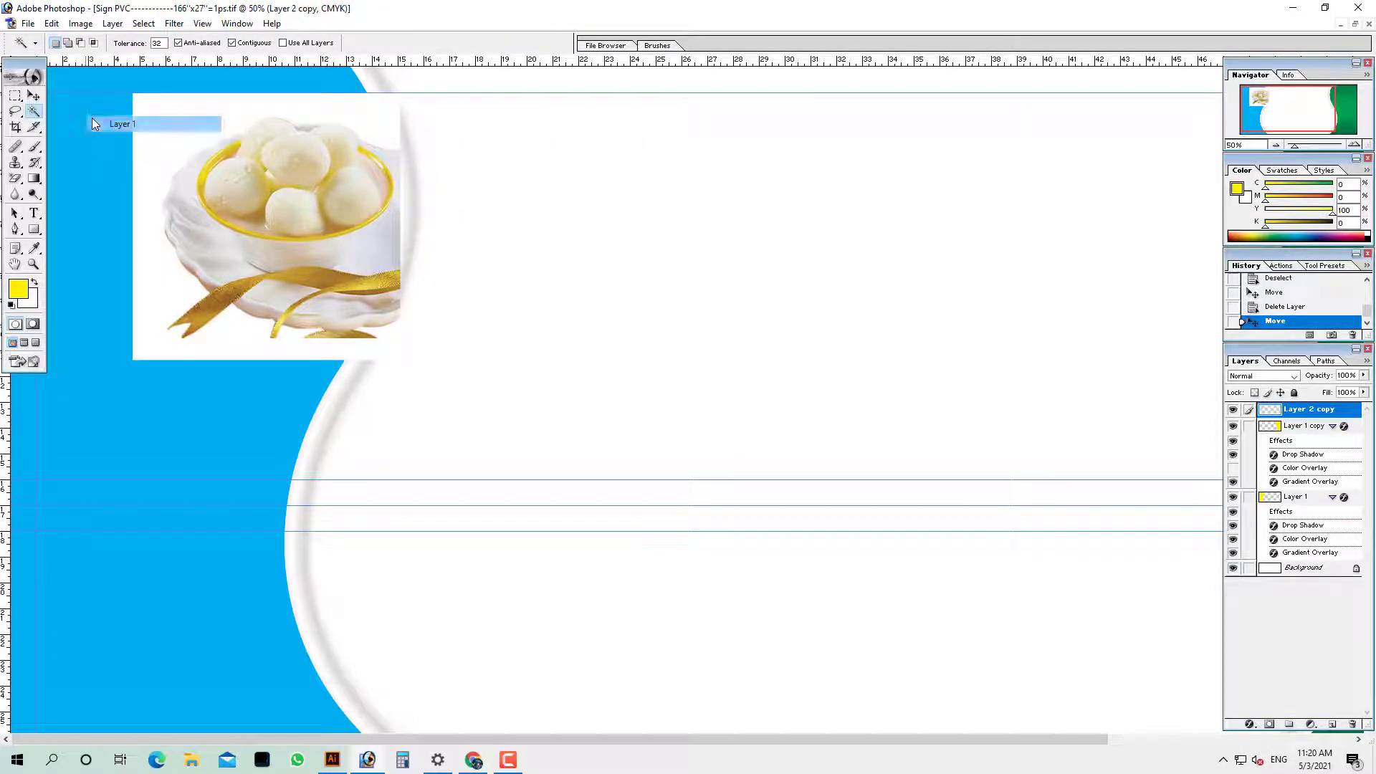
{"action": "left_click", "coordinate": [172, 125]}
{"action": "left_click", "coordinate": [172, 125]}
{"action": "right_click", "coordinate": [261, 126], "text": "ctrl"}
{"action": "left_click", "coordinate": [315, 133]}
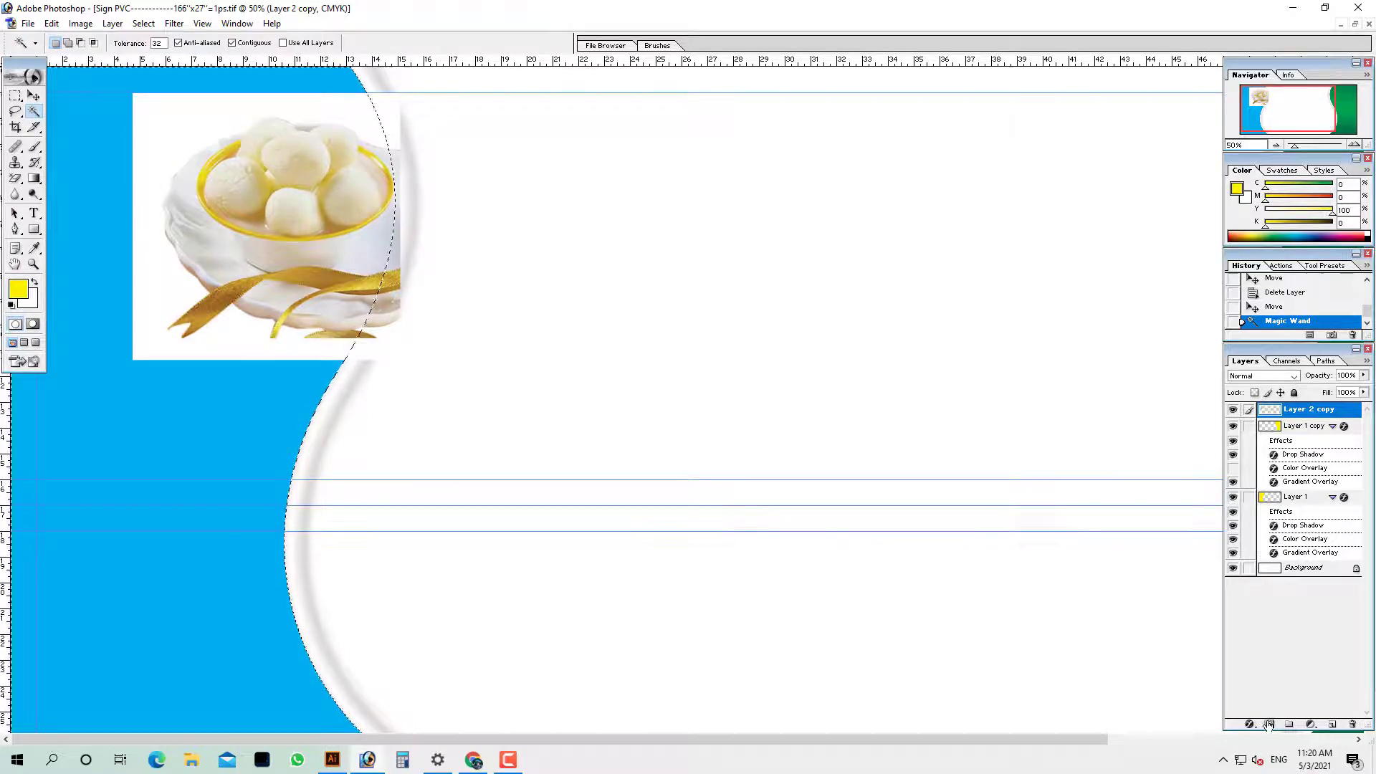
{"action": "left_click", "coordinate": [1269, 725]}
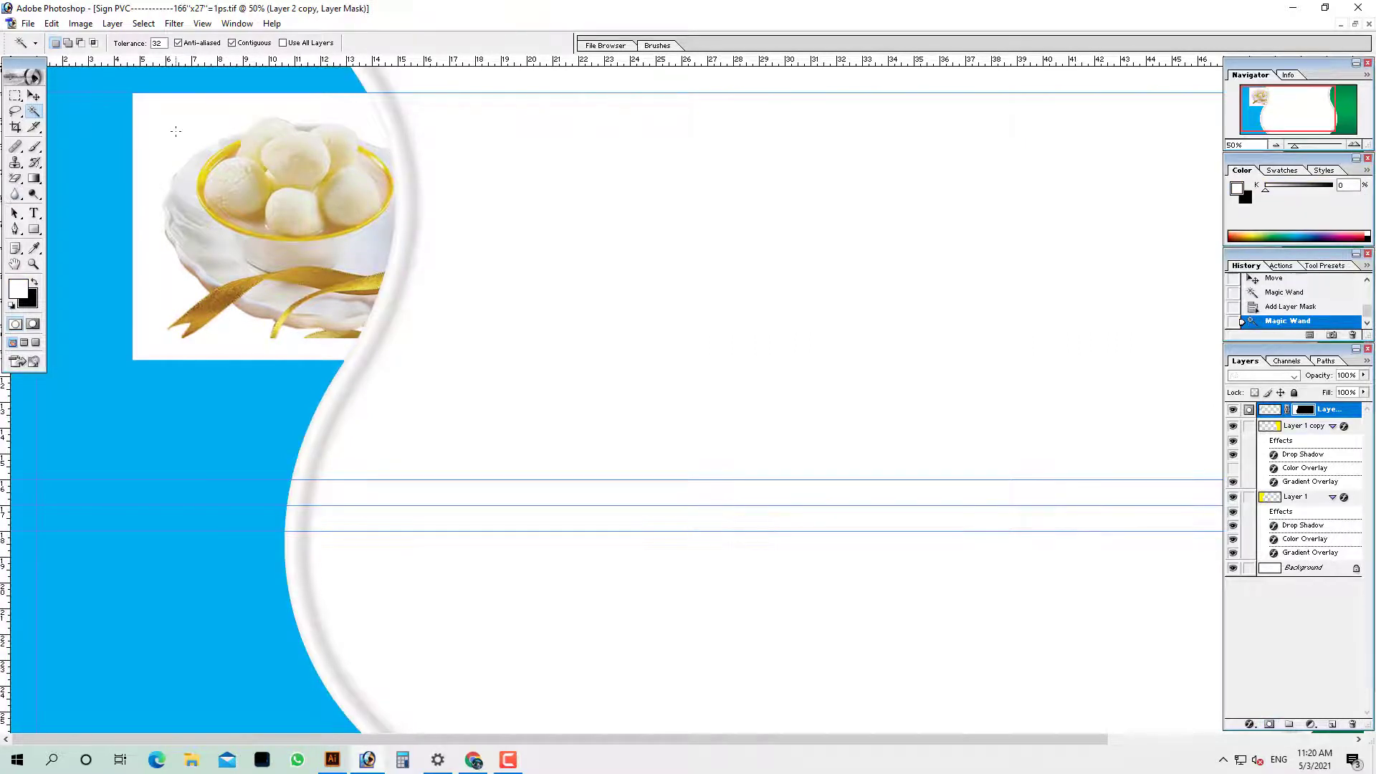
Delete the white background around the sweets bowl and clear the selection
{"action": "key", "text": "ctrl+d"}
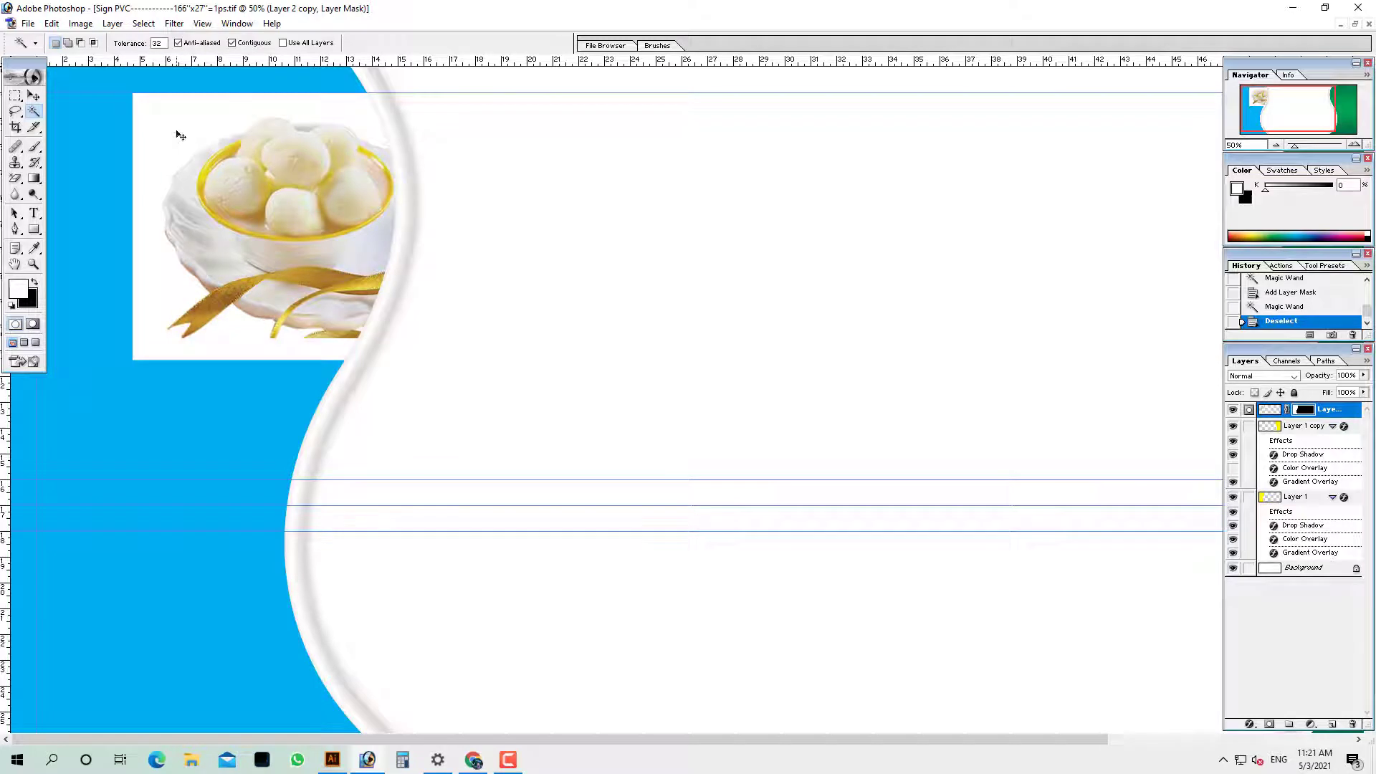
{"action": "right_click", "coordinate": [192, 137], "text": "ctrl"}
{"action": "left_click", "coordinate": [220, 146]}
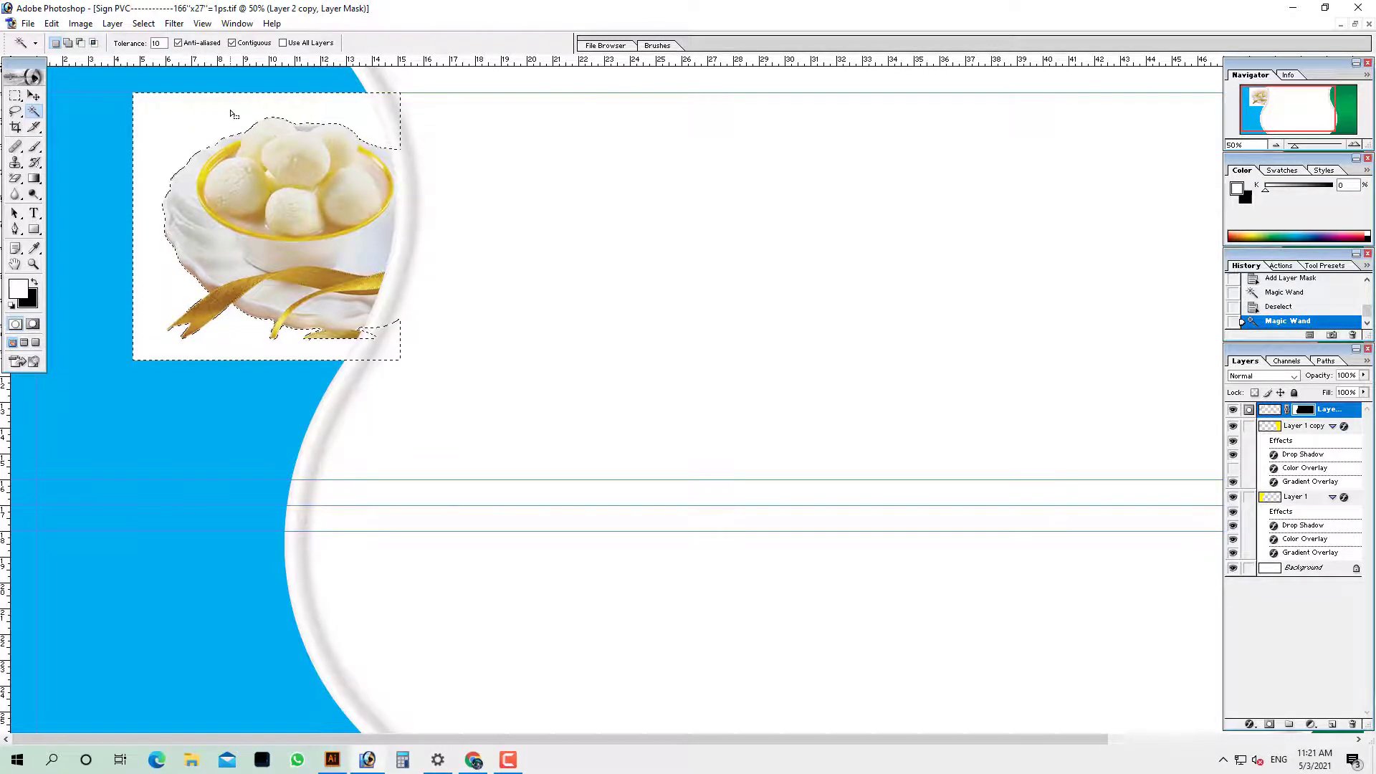
{"action": "key", "text": "Delete"}
{"action": "key", "text": "ctrl+d"}
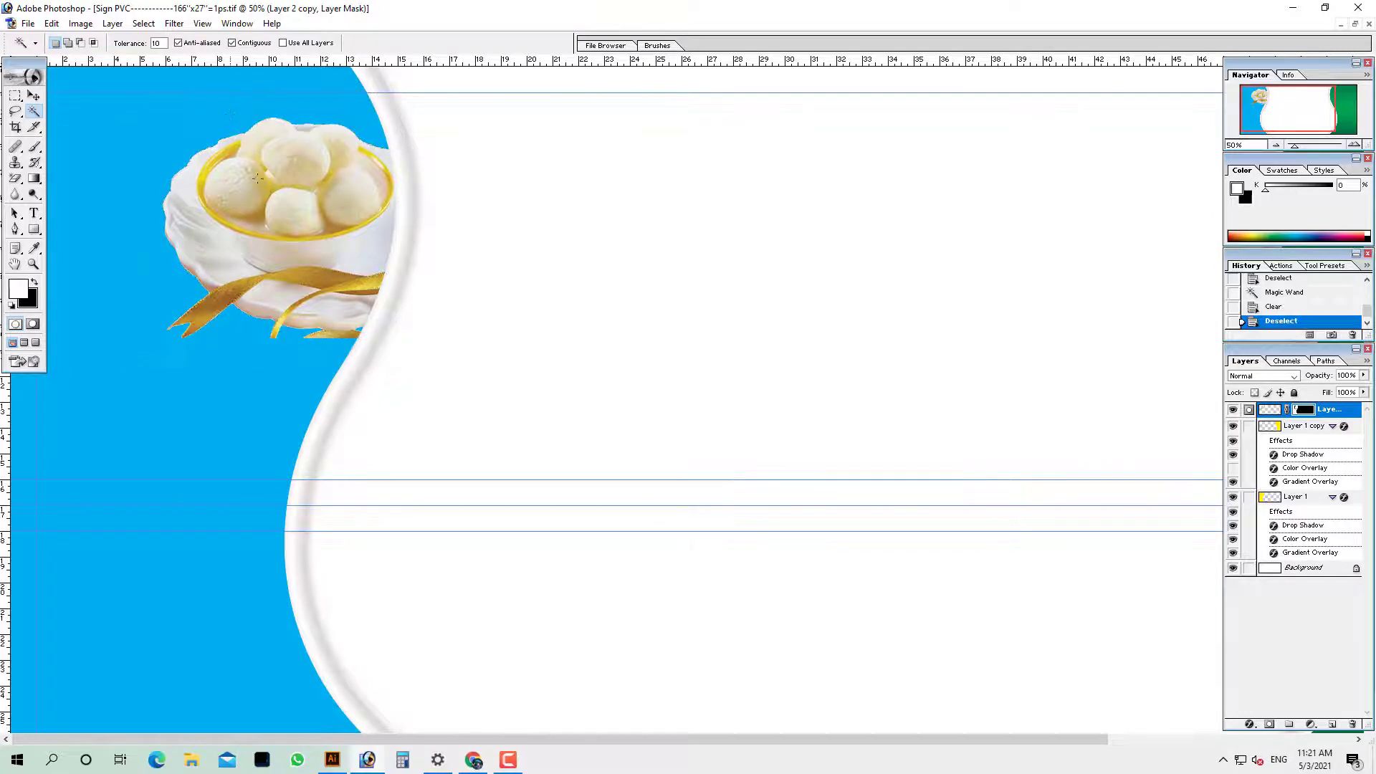
{"action": "key", "text": "ctrl+minus"}
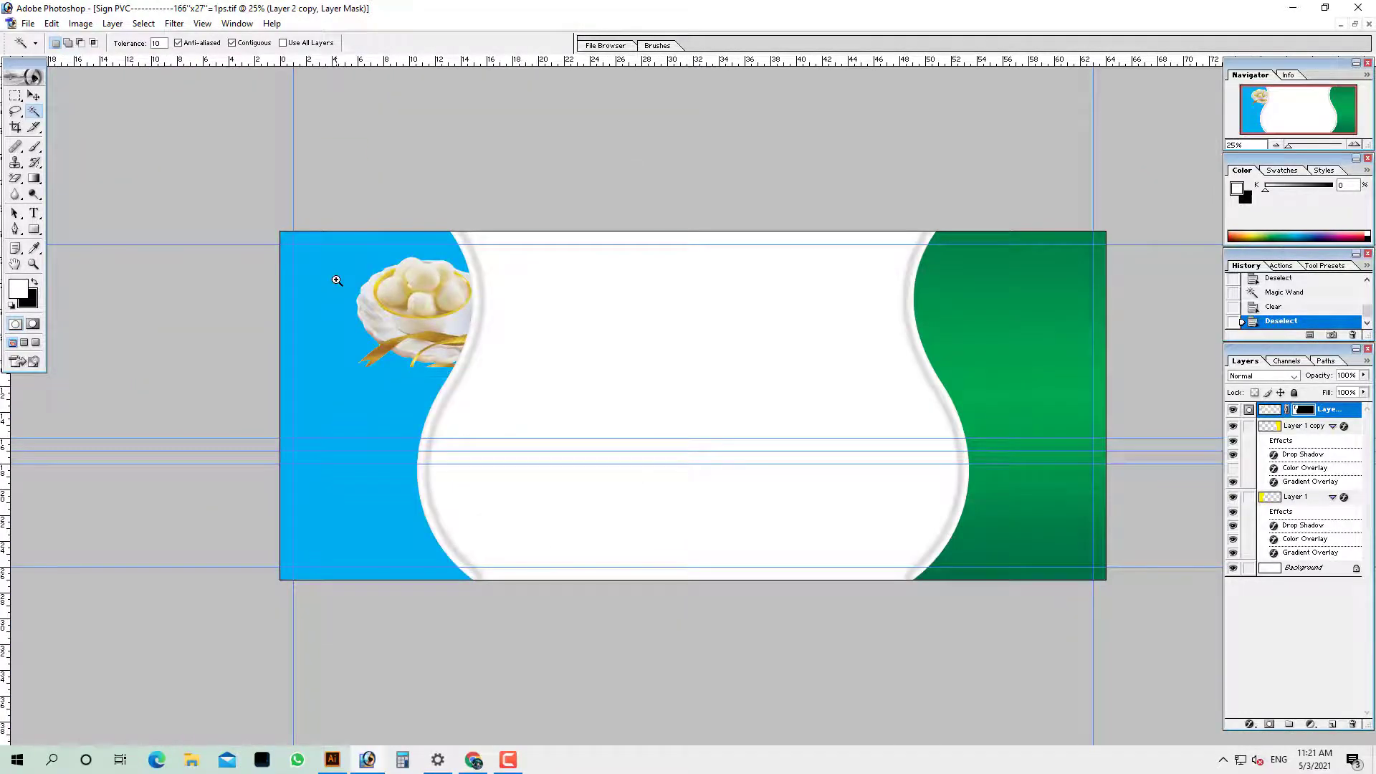
Check the sweets bowl on Layer 2 copy, then open Singara-Recipe-1 copy.png
{"action": "left_click_drag", "start_coordinate": [653, 469], "coordinate": [653, 469]}
{"action": "right_click", "coordinate": [432, 348]}
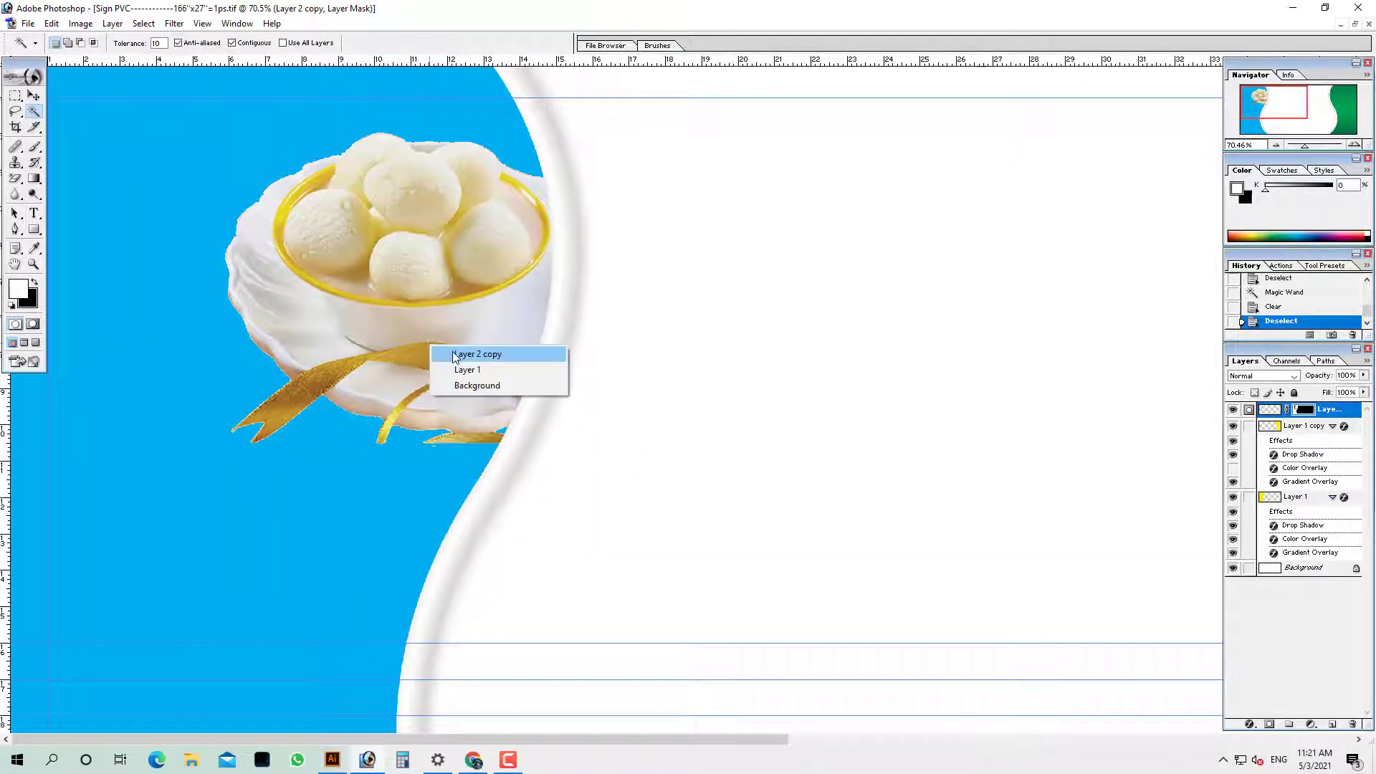
{"action": "left_click", "coordinate": [445, 354]}
{"action": "left_click", "coordinate": [381, 377], "text": "alt"}
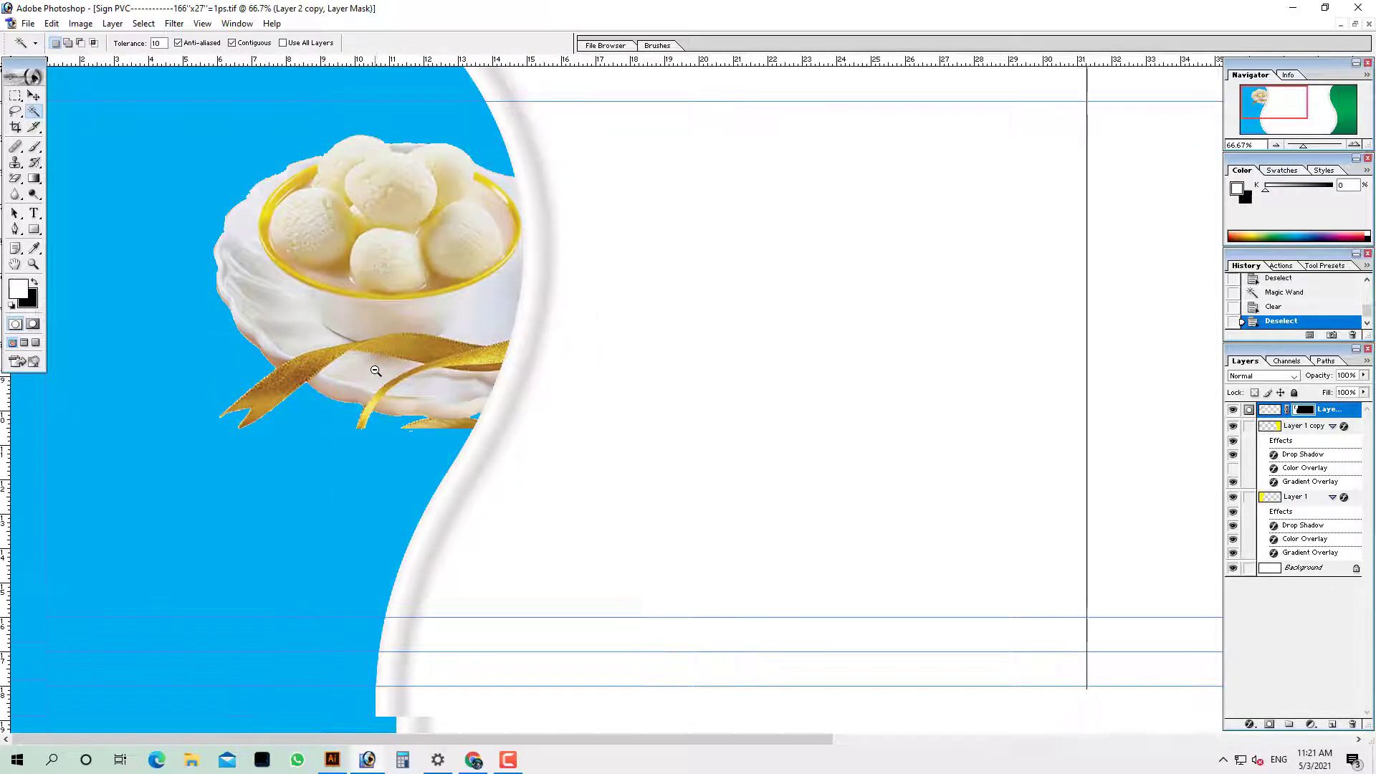
{"action": "left_click", "coordinate": [365, 371], "text": "alt"}
{"action": "left_click", "coordinate": [334, 361], "text": "alt"}
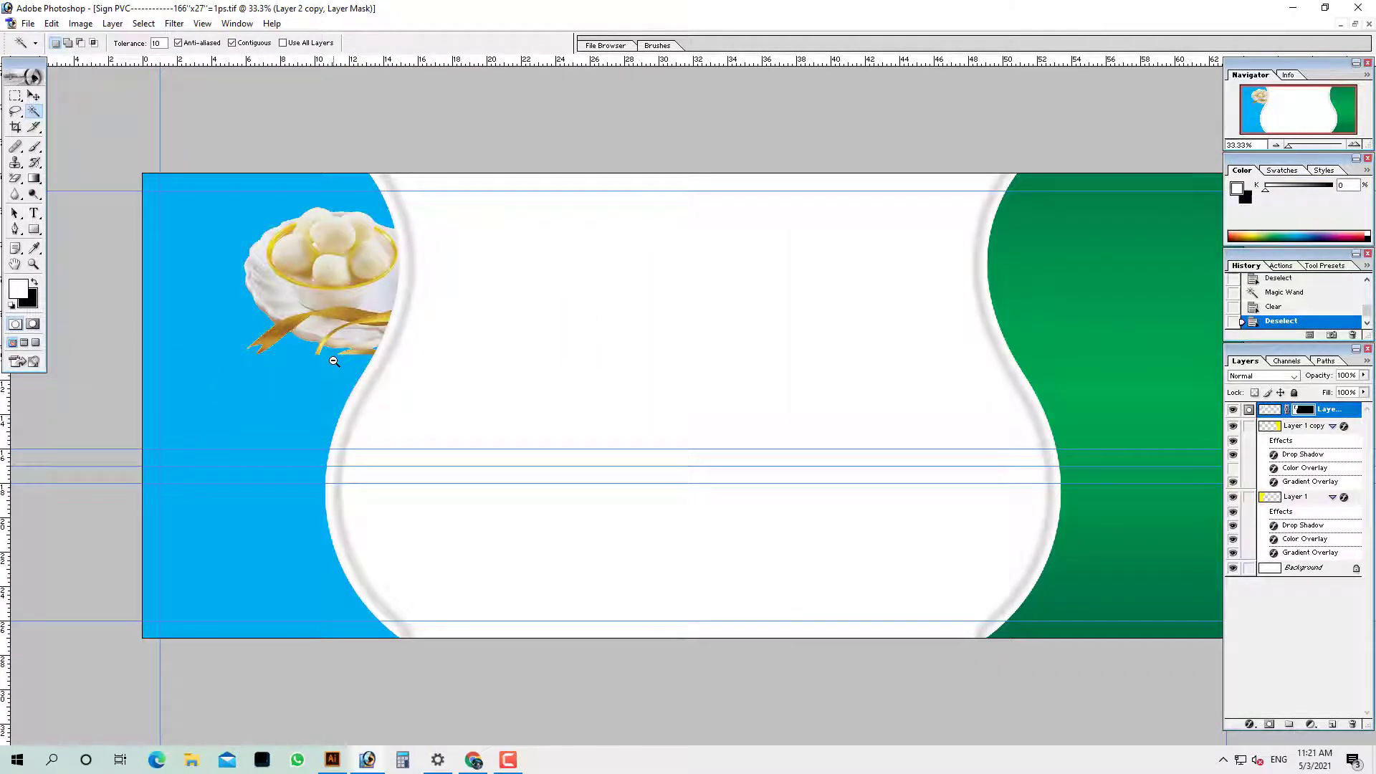
{"action": "key", "text": "ctrl+o"}
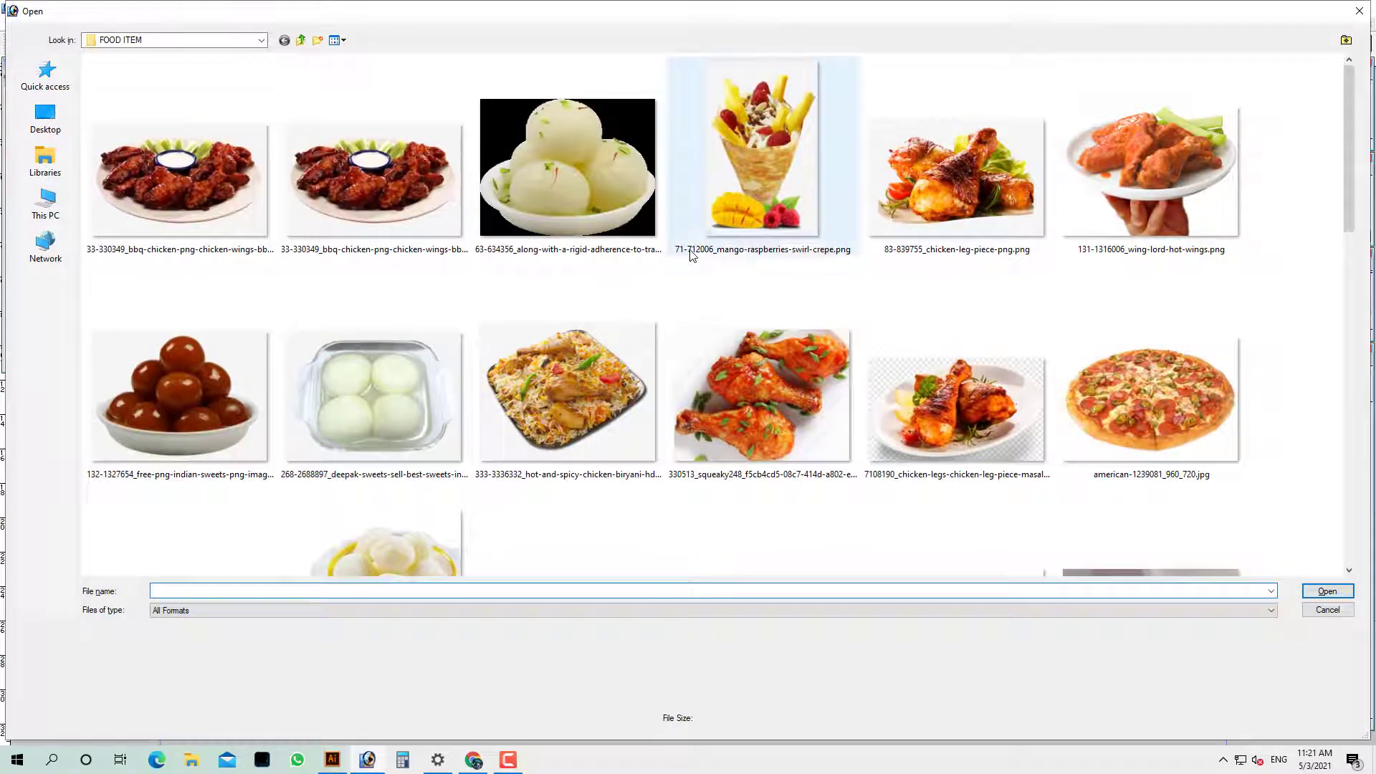
{"action": "scroll", "coordinate": [764, 205], "scroll_direction": "down", "scroll_amount": 10}
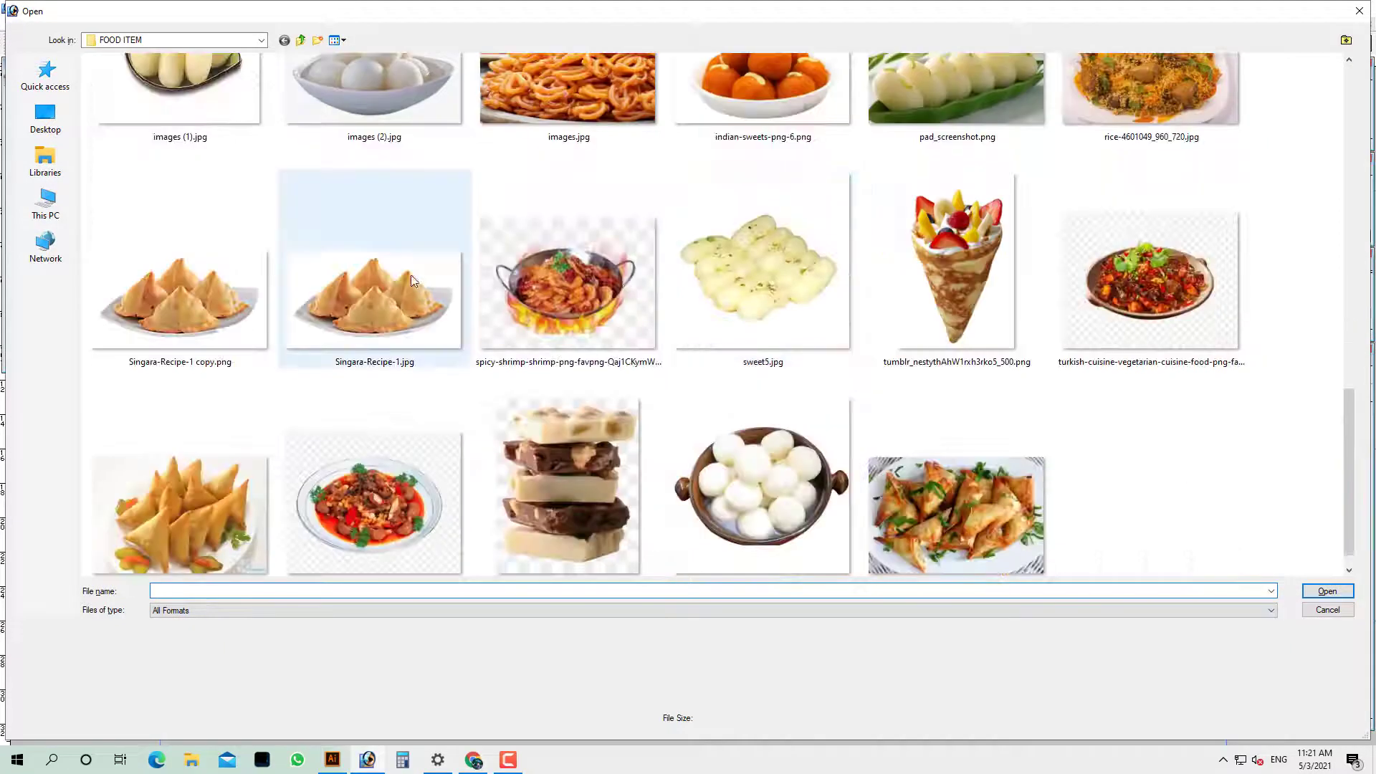
{"action": "double_click", "coordinate": [208, 272]}
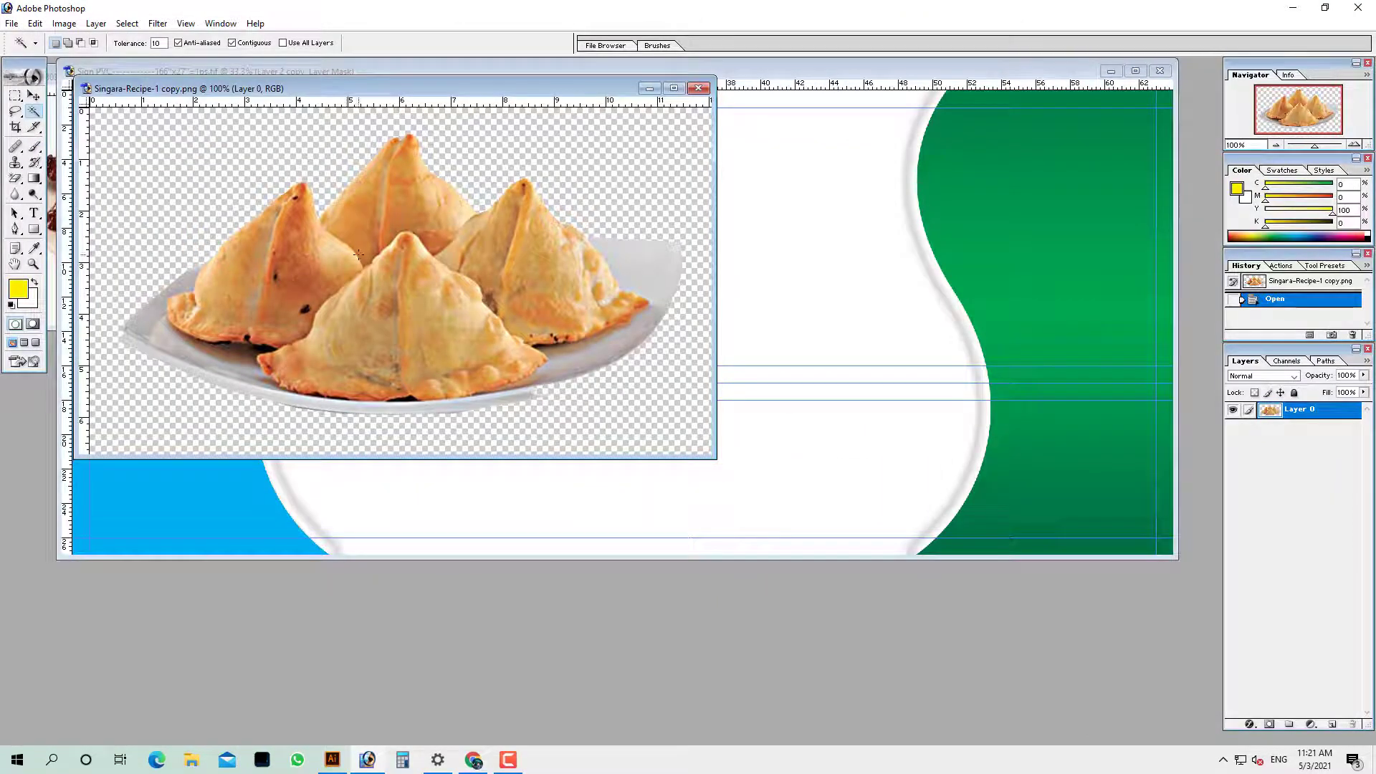
Paste the samosa plate into the sign, scale it to 57.3% and place it below the sweets bowl
{"action": "key", "text": "ctrl+w"}
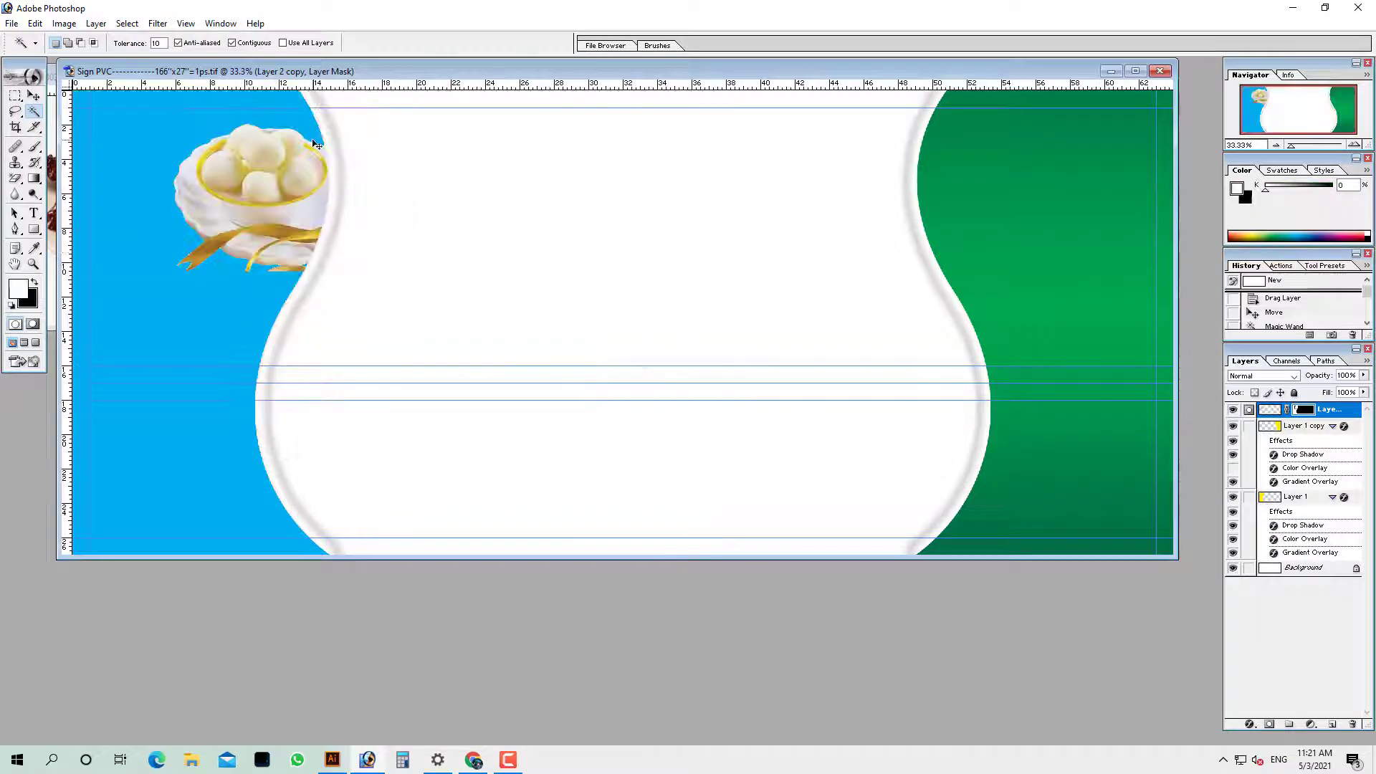
{"action": "key", "text": "ctrl+v"}
{"action": "left_click_drag", "start_coordinate": [598, 320], "coordinate": [159, 320]}
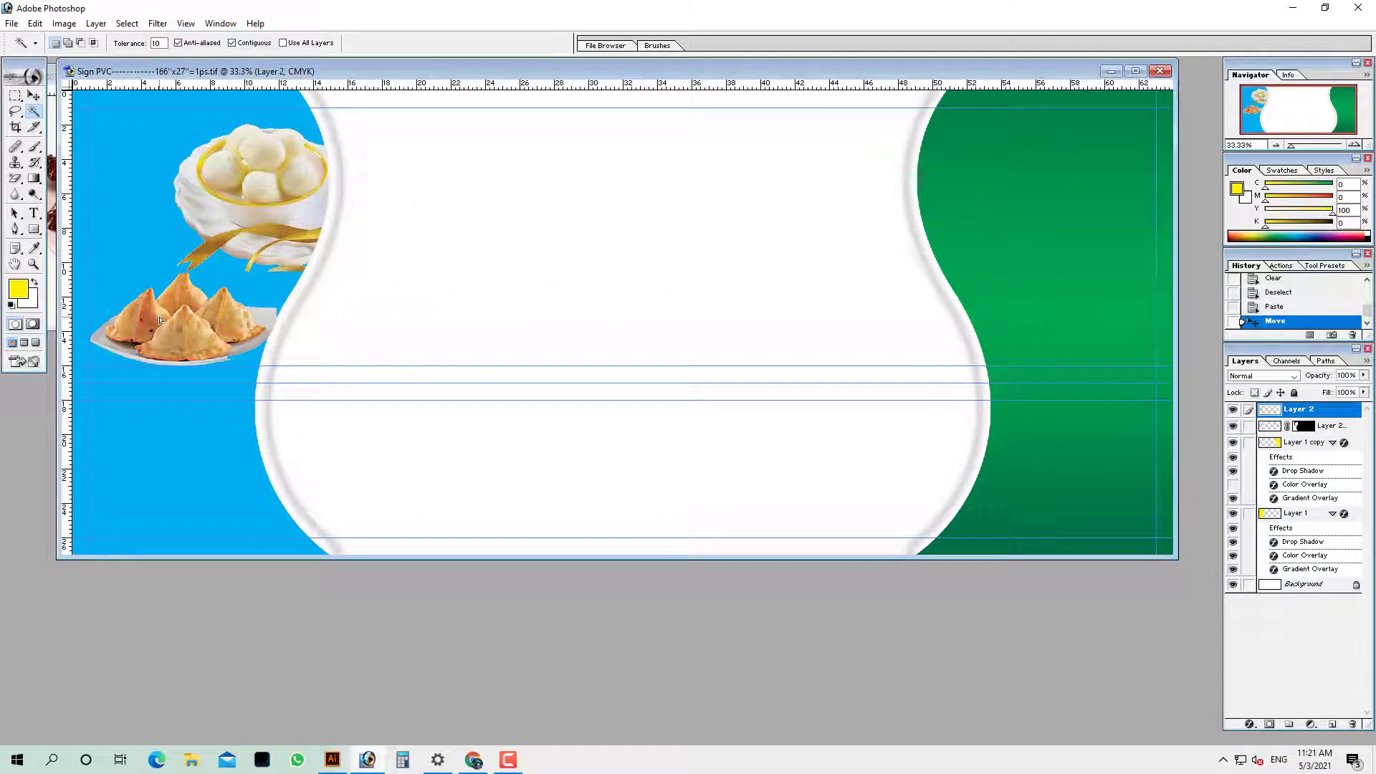
{"action": "key", "text": "ctrl+t"}
{"action": "left_click_drag", "start_coordinate": [261, 274], "coordinate": [229, 284]}
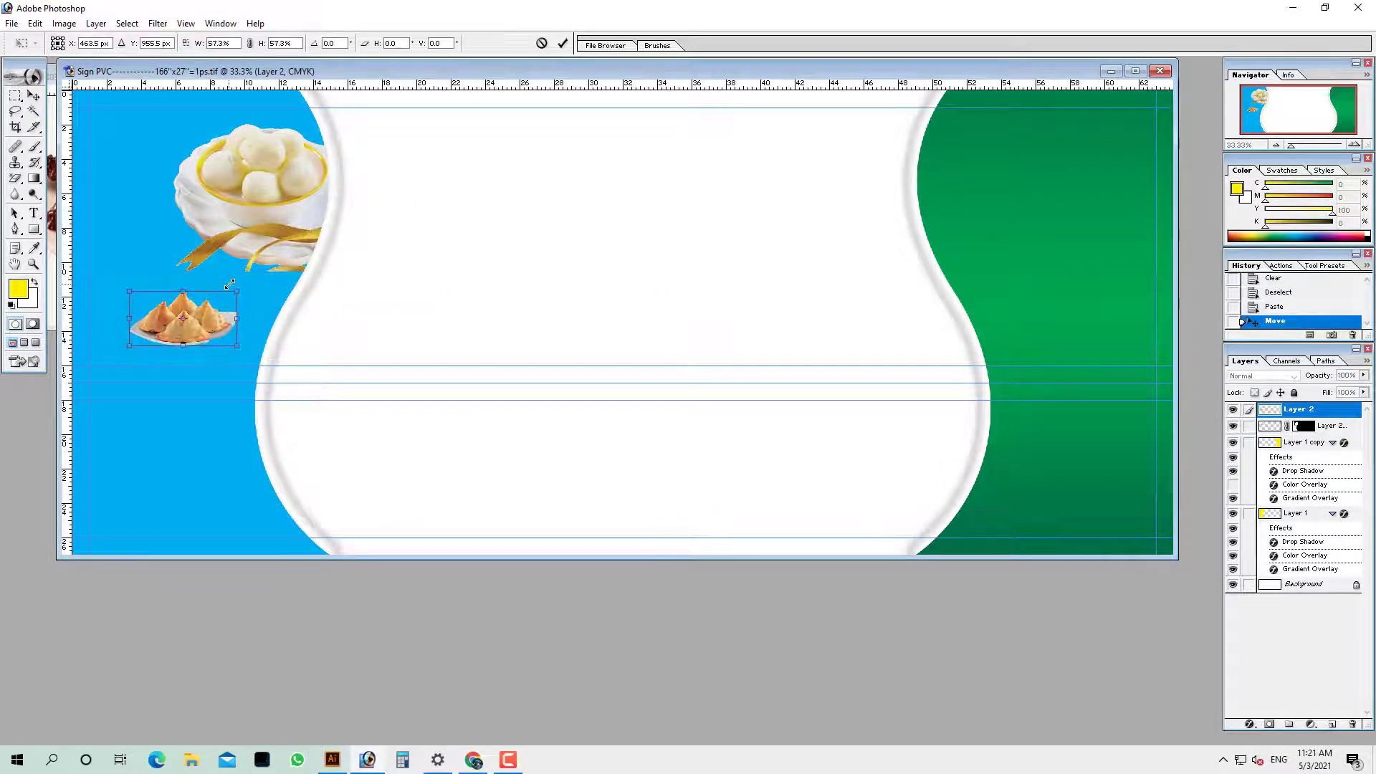
{"action": "key", "text": "Return"}
{"action": "key", "text": "Tab"}
{"action": "left_click_drag", "start_coordinate": [367, 417], "coordinate": [367, 417]}
{"action": "left_click_drag", "start_coordinate": [319, 289], "coordinate": [372, 327]}
{"action": "key", "text": "ctrl+o"}
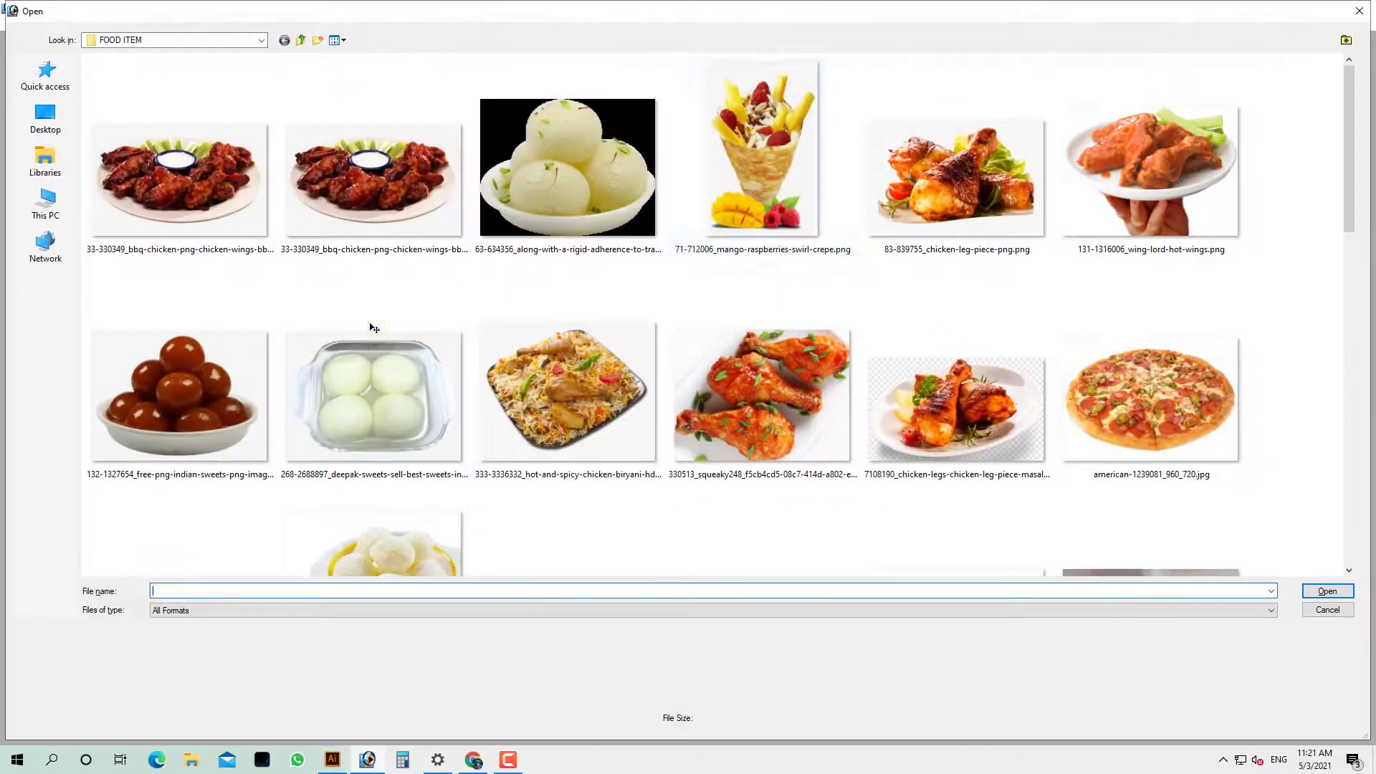
Browse the FOOD ITEM chicken pictures and open the 83-839755 chicken leg image
{"action": "scroll", "coordinate": [772, 182], "scroll_direction": "down", "scroll_amount": 10}
{"action": "scroll", "coordinate": [662, 331], "scroll_direction": "up", "scroll_amount": 10}
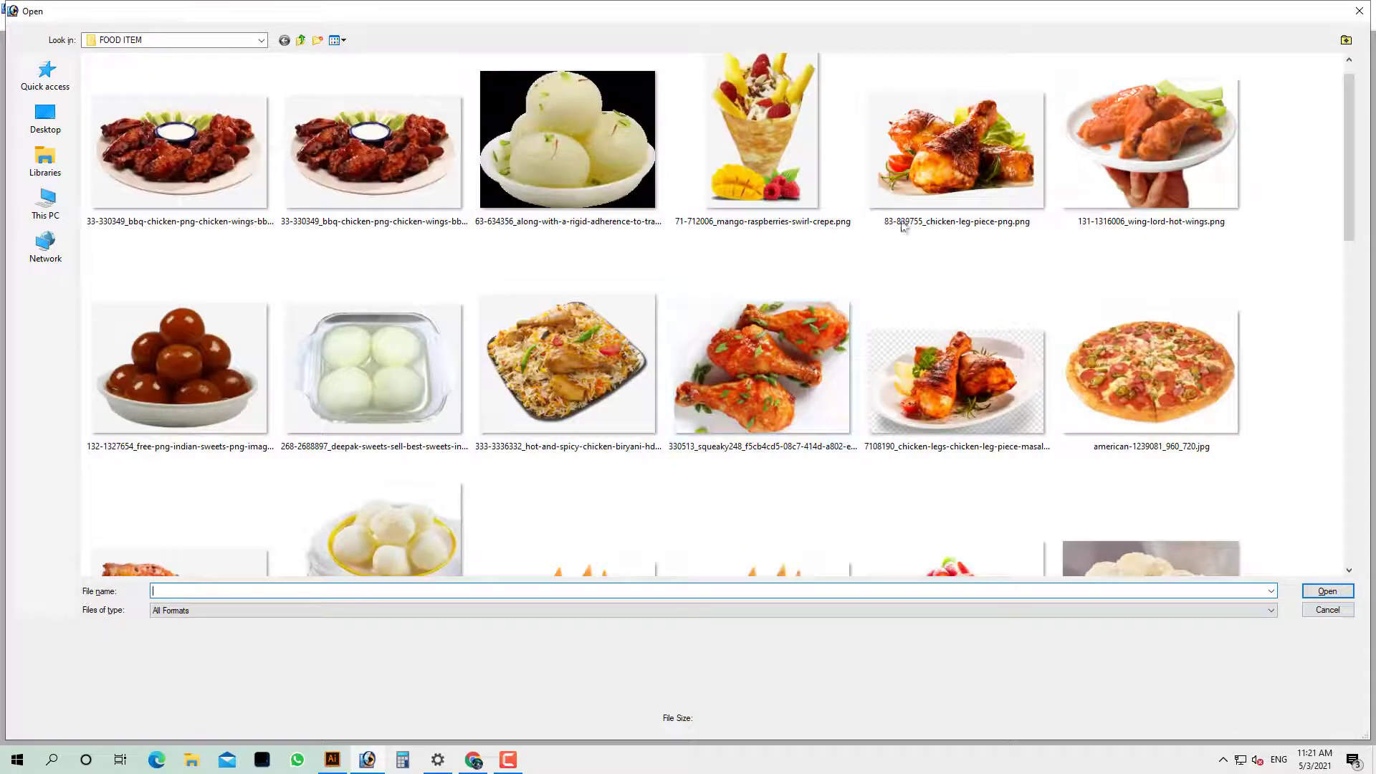
{"action": "left_click", "coordinate": [961, 180]}
{"action": "scroll", "coordinate": [1003, 201], "scroll_direction": "up", "scroll_amount": 1}
{"action": "left_click", "coordinate": [765, 388]}
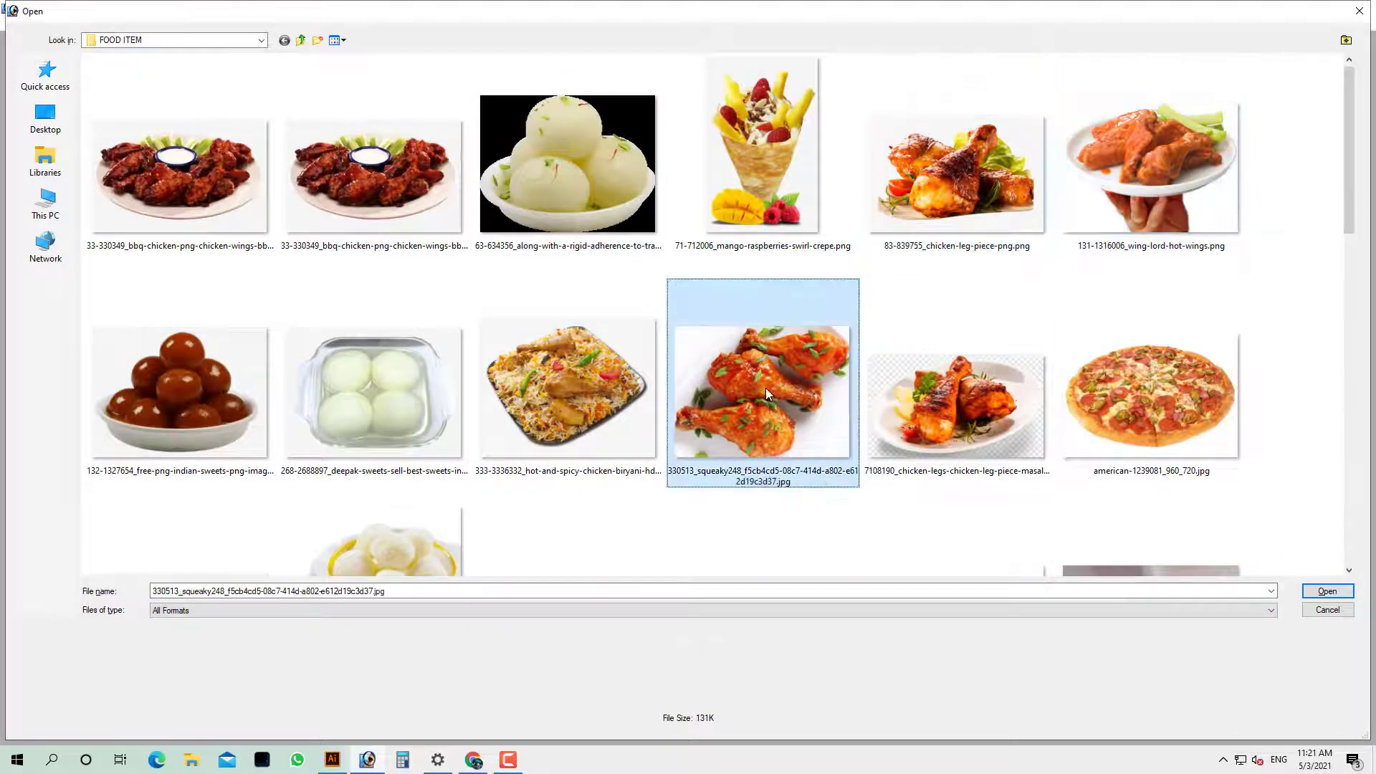
{"action": "left_click", "coordinate": [956, 406]}
{"action": "scroll", "coordinate": [957, 406], "scroll_direction": "down", "scroll_amount": 3}
{"action": "scroll", "coordinate": [957, 407], "scroll_direction": "up", "scroll_amount": 1}
{"action": "scroll", "coordinate": [579, 407], "scroll_direction": "down", "scroll_amount": 5}
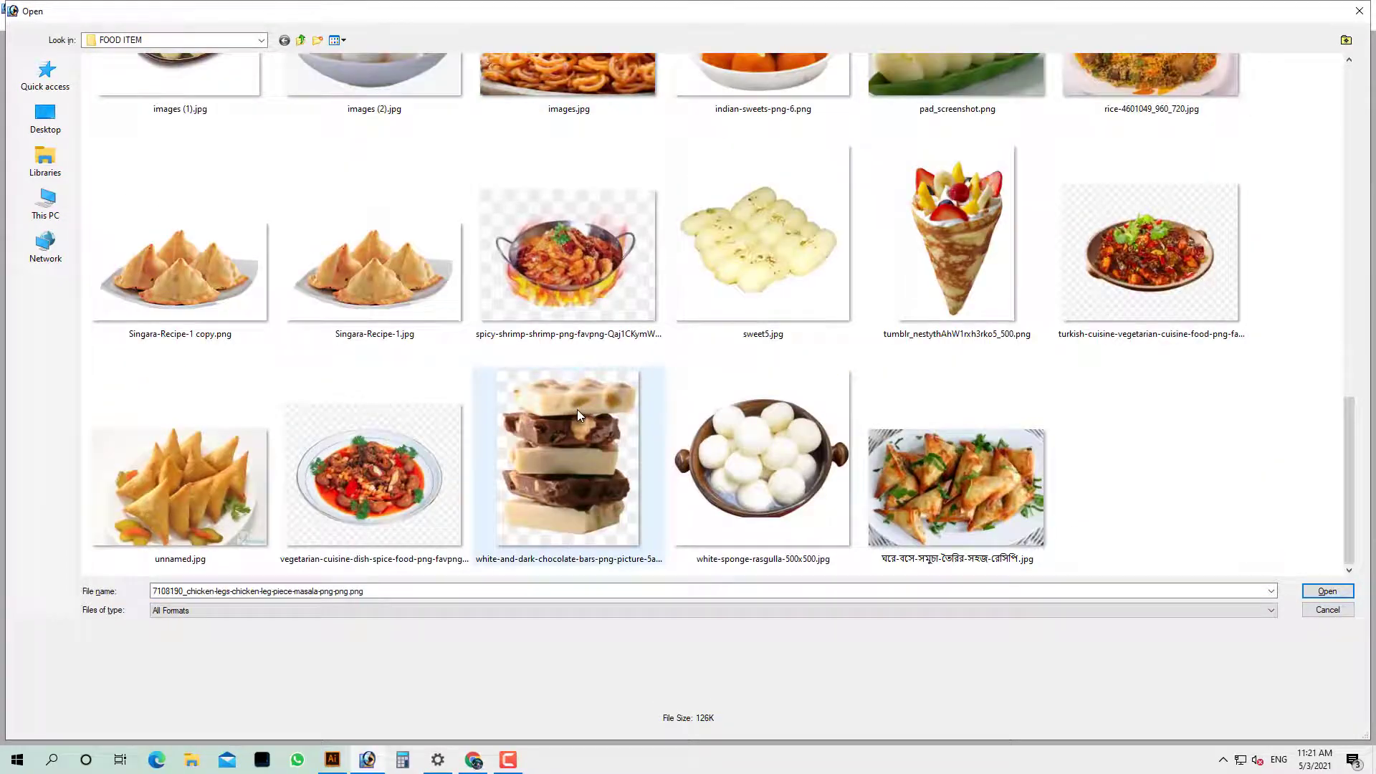
{"action": "left_click", "coordinate": [977, 492]}
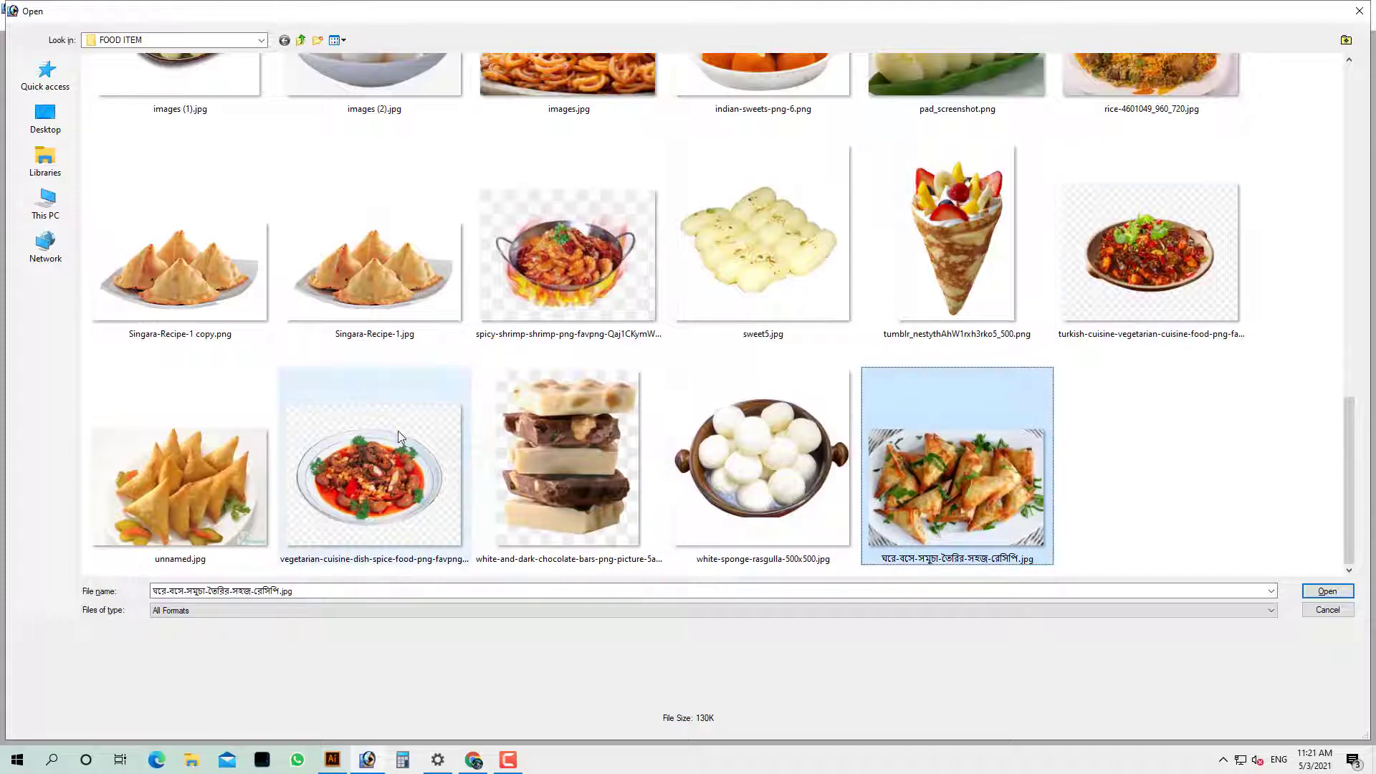
{"action": "left_click", "coordinate": [378, 457]}
{"action": "scroll", "coordinate": [552, 324], "scroll_direction": "up", "scroll_amount": 10}
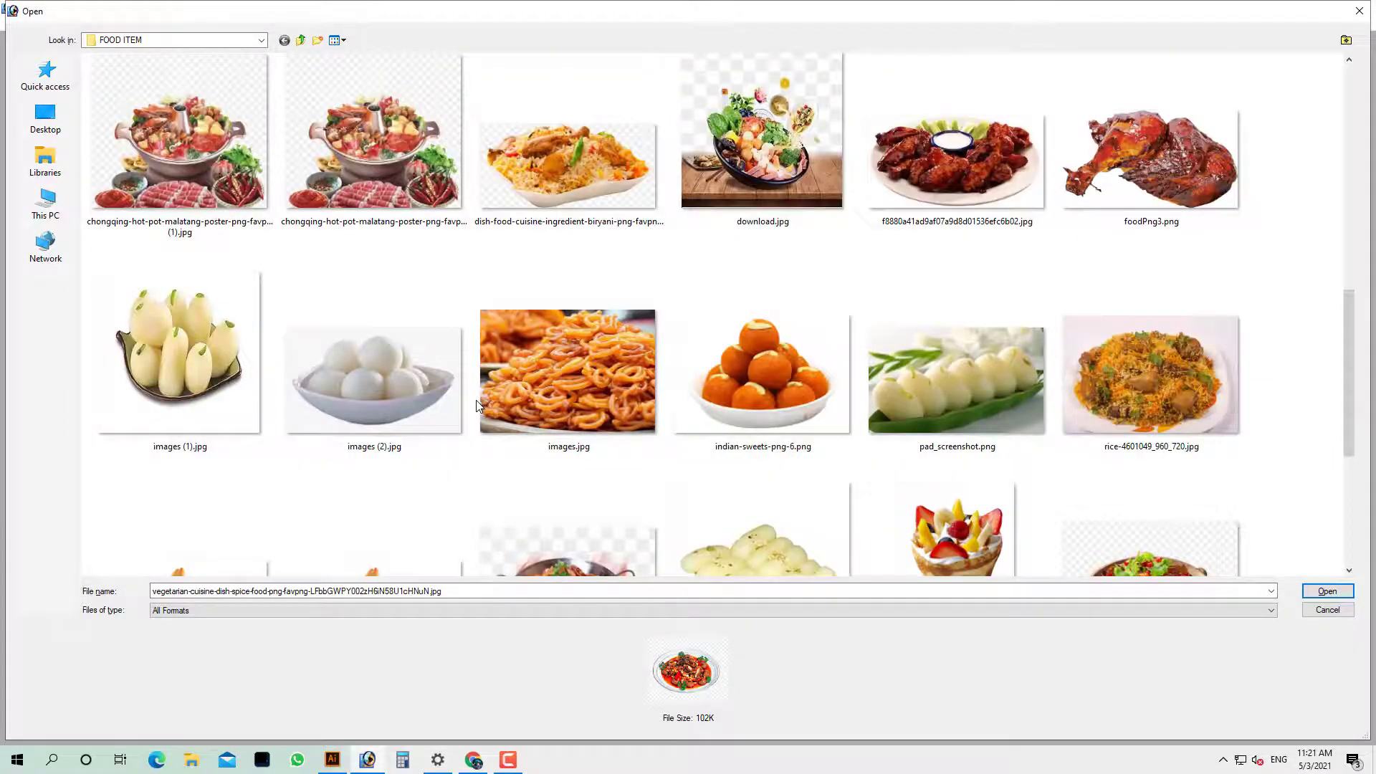
{"action": "scroll", "coordinate": [552, 318], "scroll_direction": "down", "scroll_amount": 10}
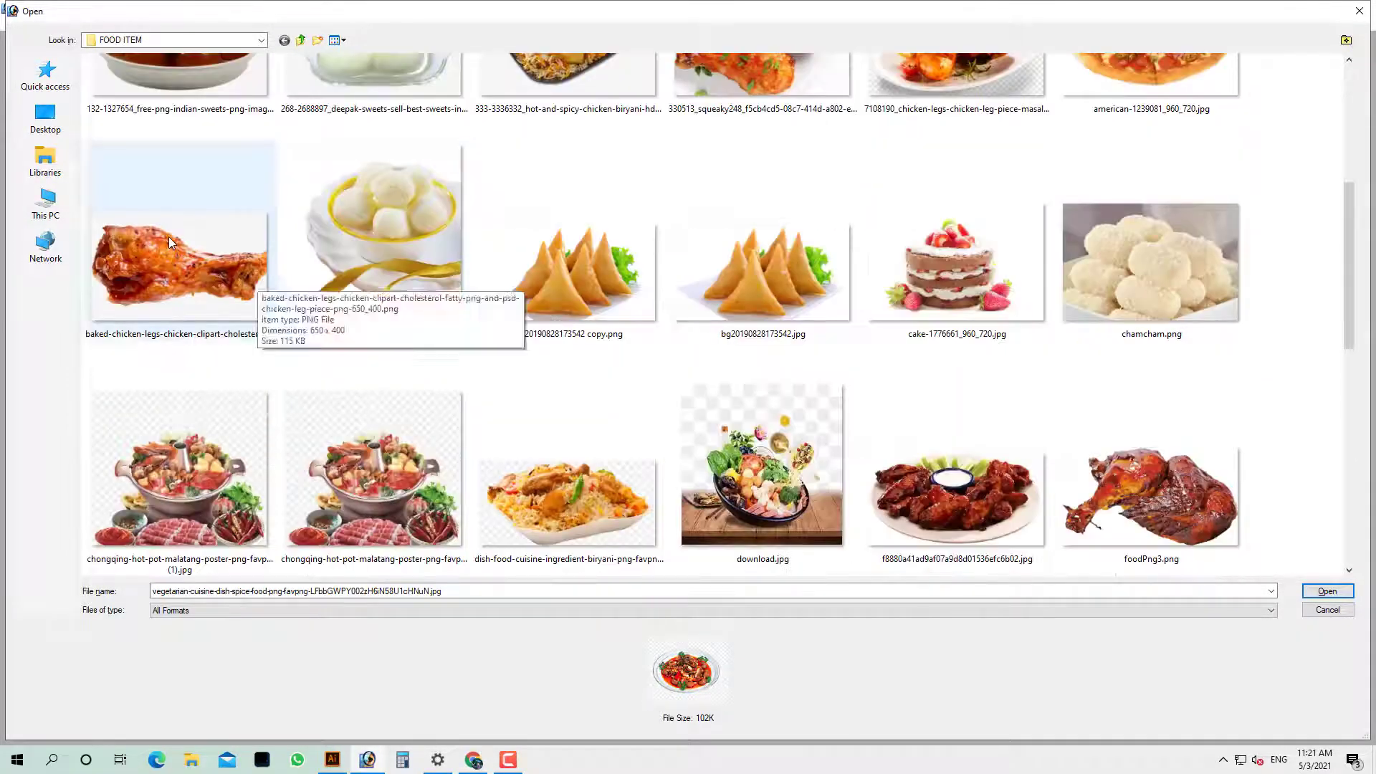
{"action": "left_click", "coordinate": [174, 246]}
{"action": "scroll", "coordinate": [500, 364], "scroll_direction": "up", "scroll_amount": 10}
{"action": "left_click", "coordinate": [985, 169]}
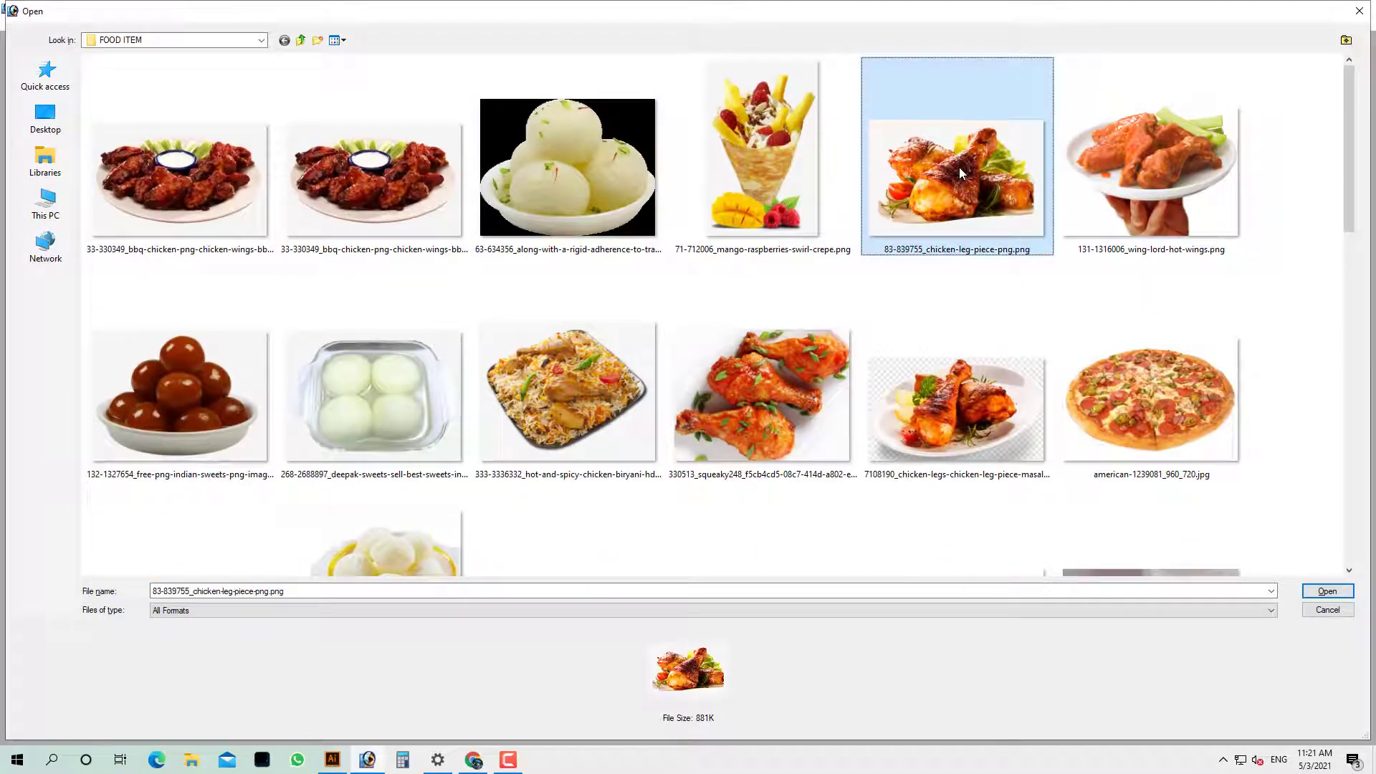
{"action": "left_click", "coordinate": [782, 400]}
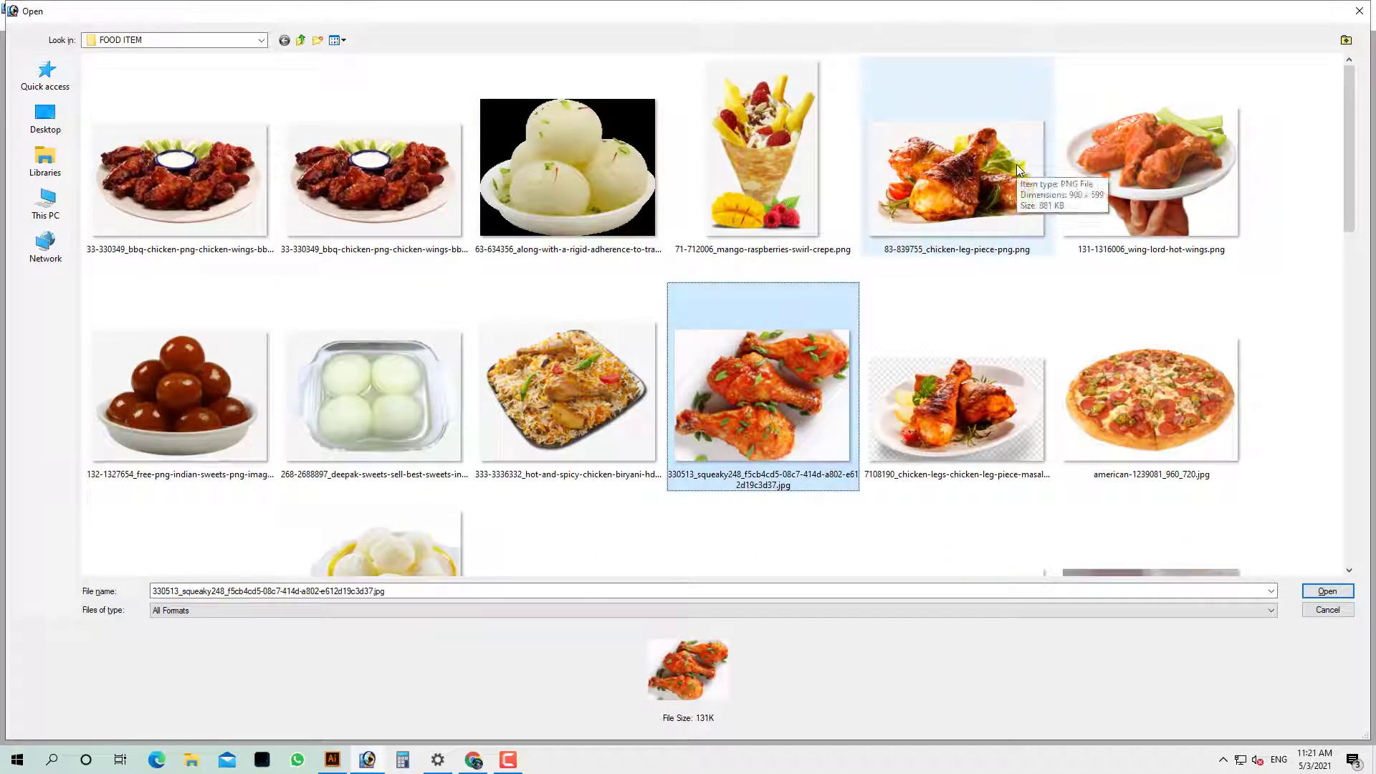
{"action": "double_click", "coordinate": [1018, 169]}
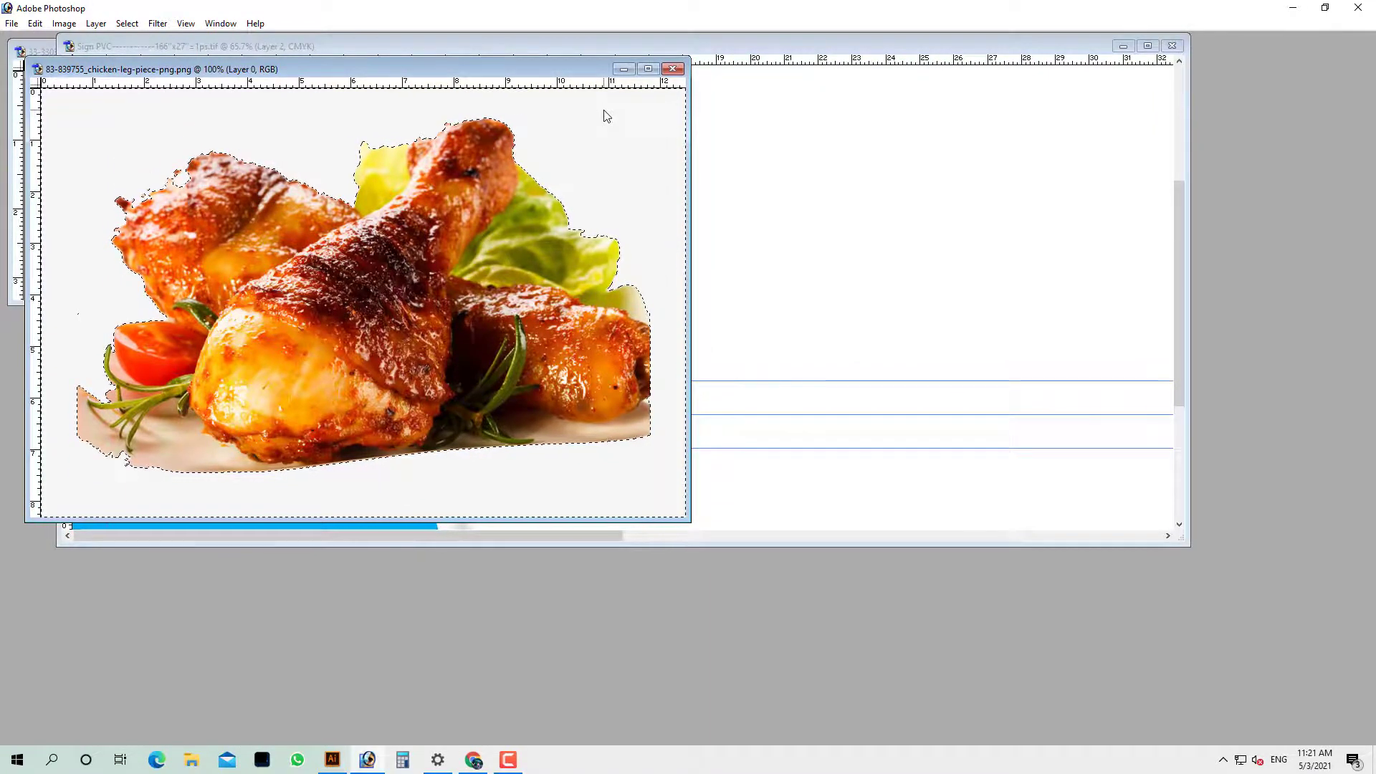
Clear the chicken image's white background, select it all, and close it without saving
{"action": "key", "text": "Tab"}
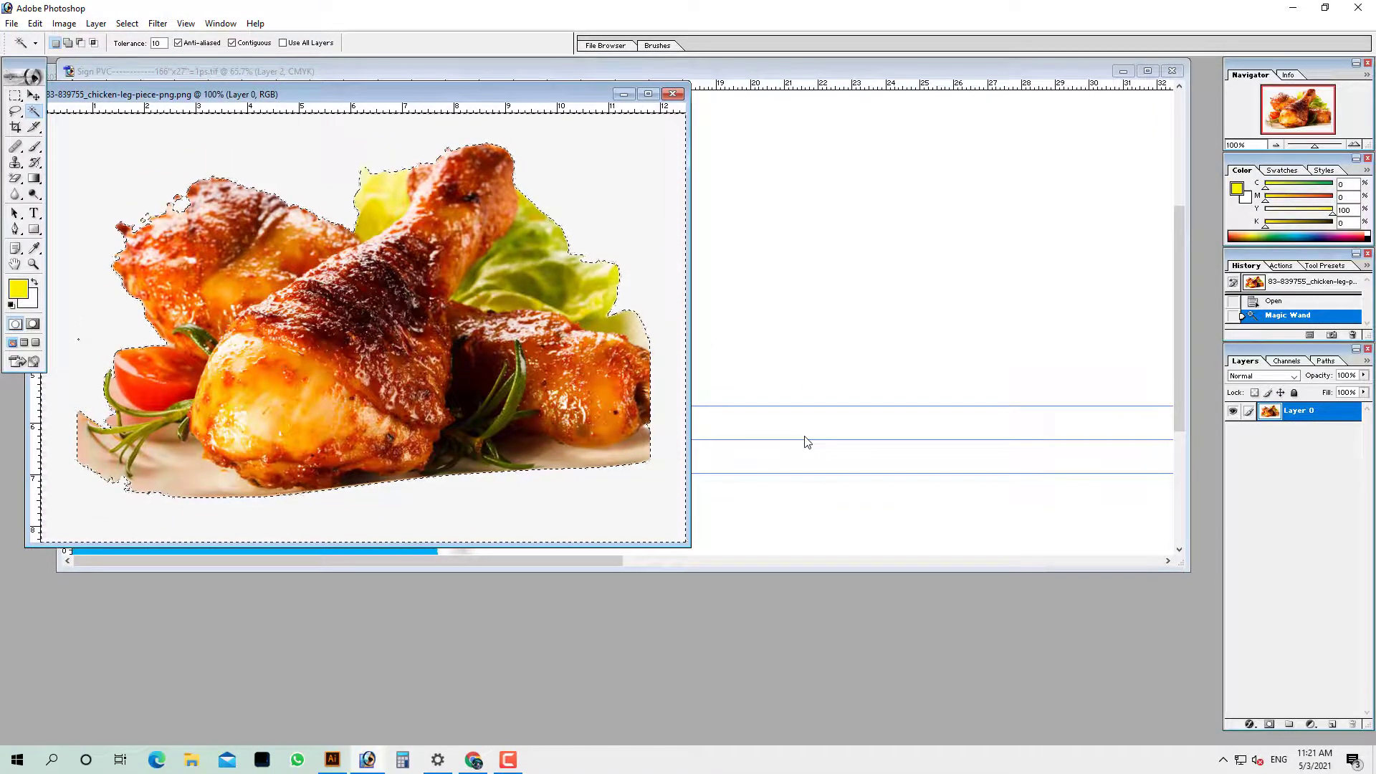
{"action": "key", "text": "Delete"}
{"action": "key", "text": "ctrl+a"}
{"action": "key", "text": "ctrl+w"}
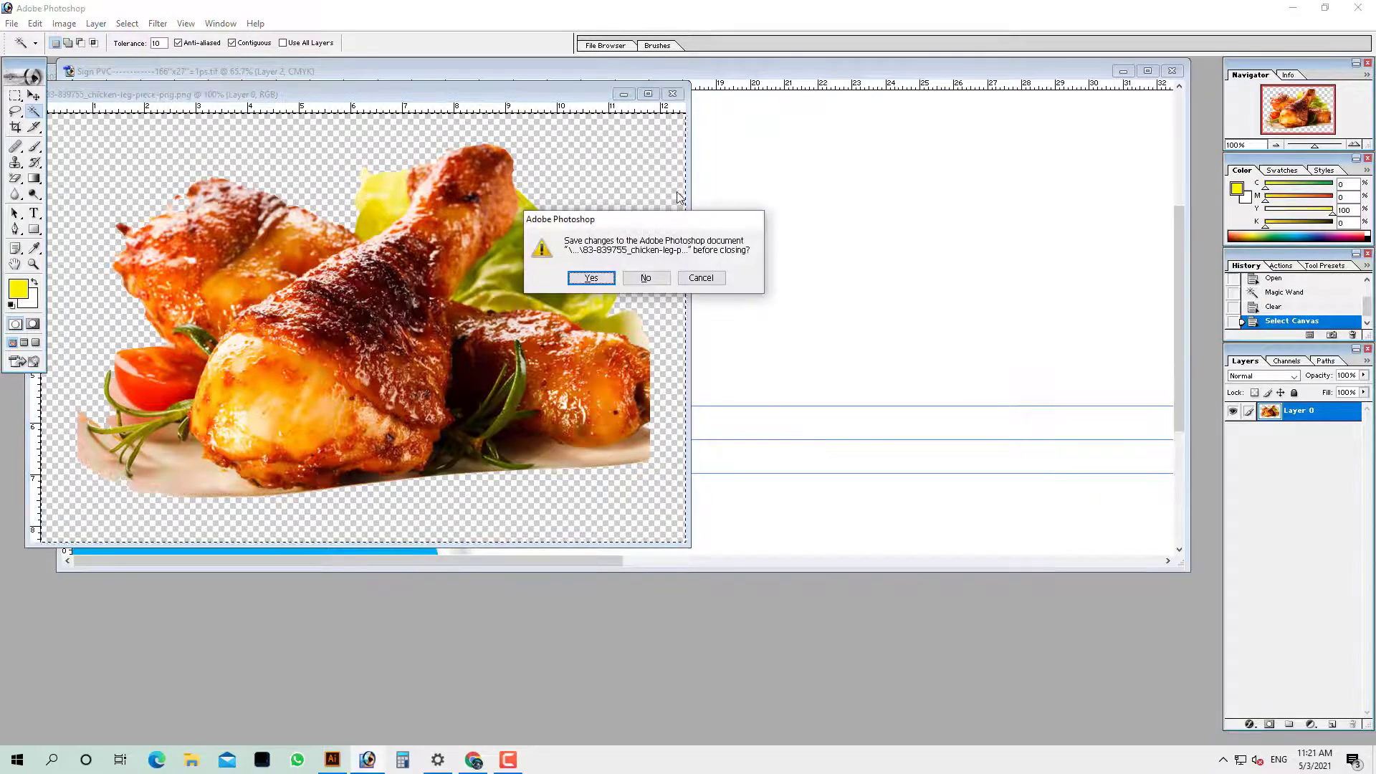
{"action": "left_click", "coordinate": [645, 278]}
Paste the chicken plate into the sign, shrink it, and place it at the blue panel's top-left
{"action": "double_click", "coordinate": [535, 73]}
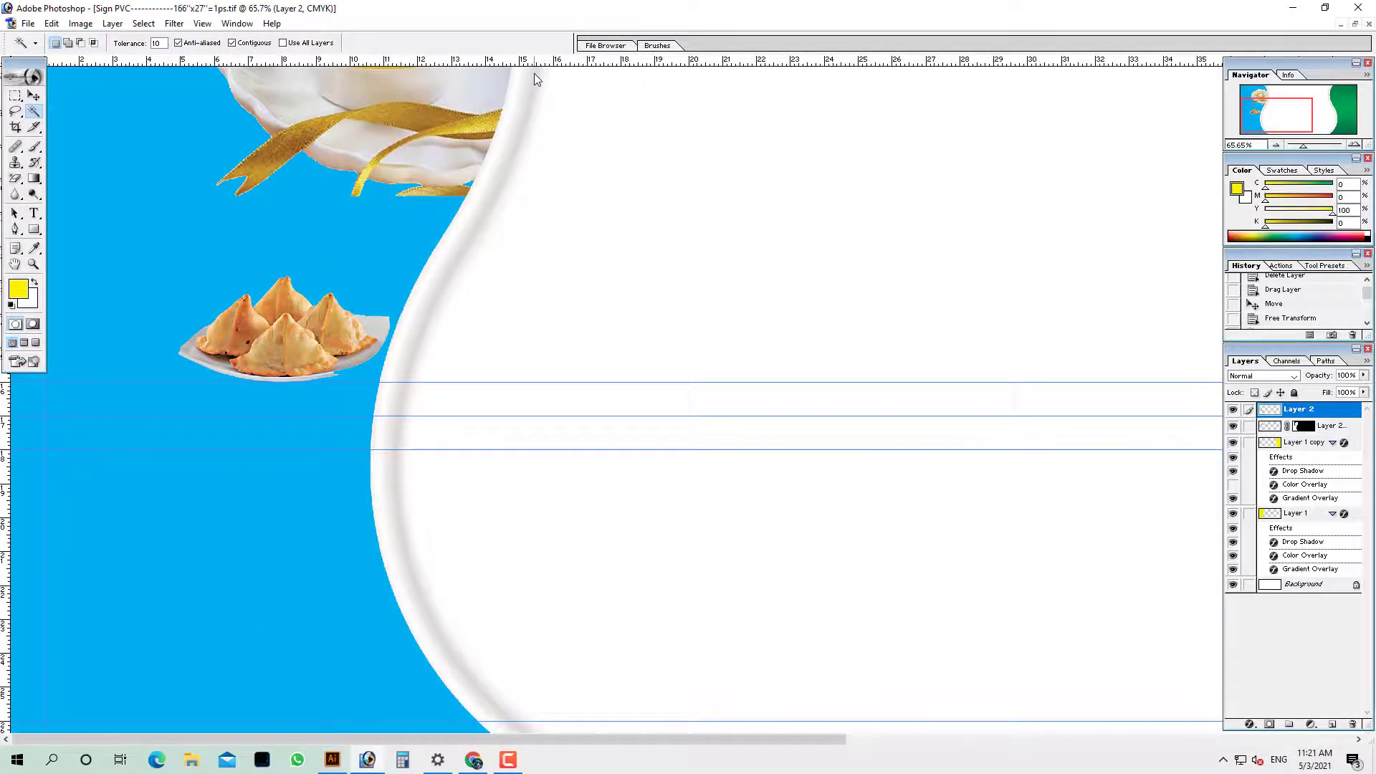
{"action": "key", "text": "ctrl+v"}
{"action": "left_click_drag", "start_coordinate": [658, 294], "coordinate": [213, 217]}
{"action": "key", "text": "Tab"}
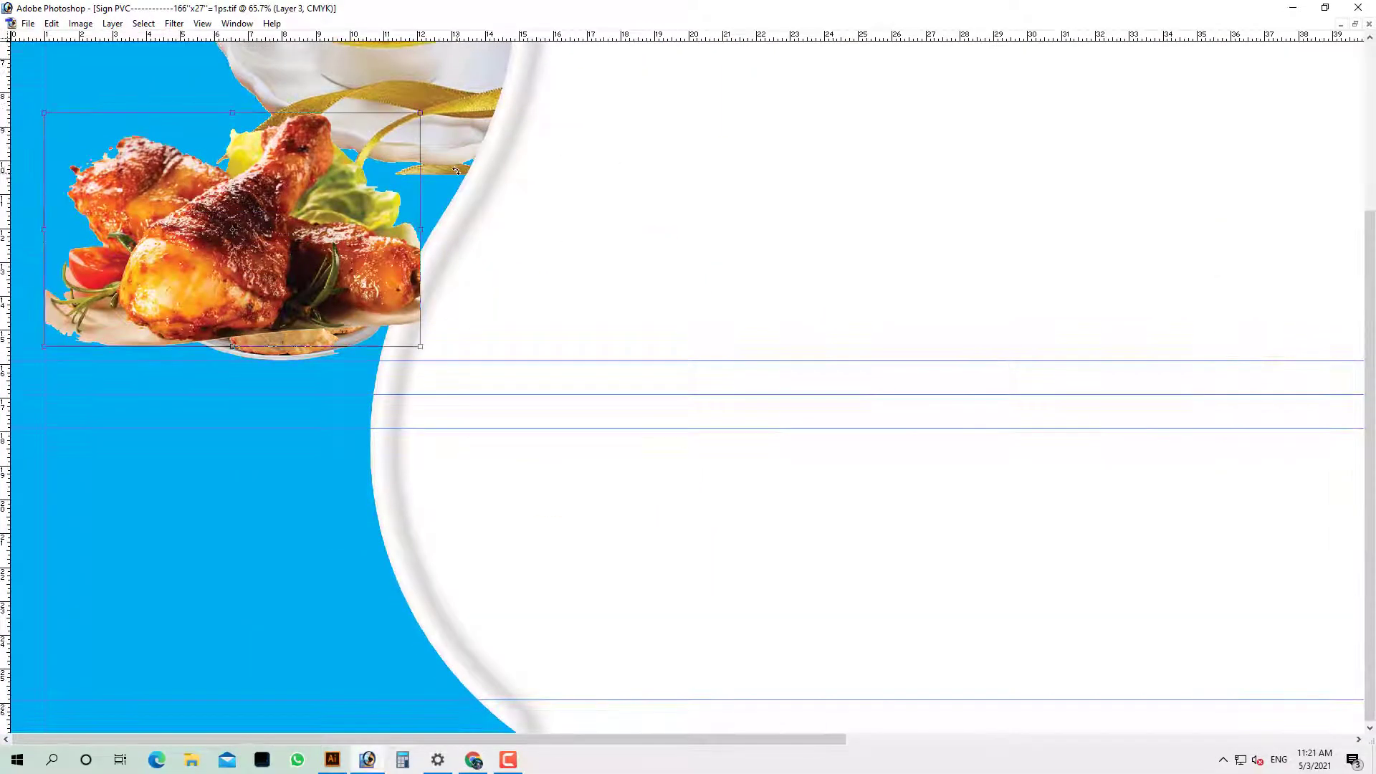
{"action": "left_click_drag", "start_coordinate": [422, 114], "coordinate": [341, 164]}
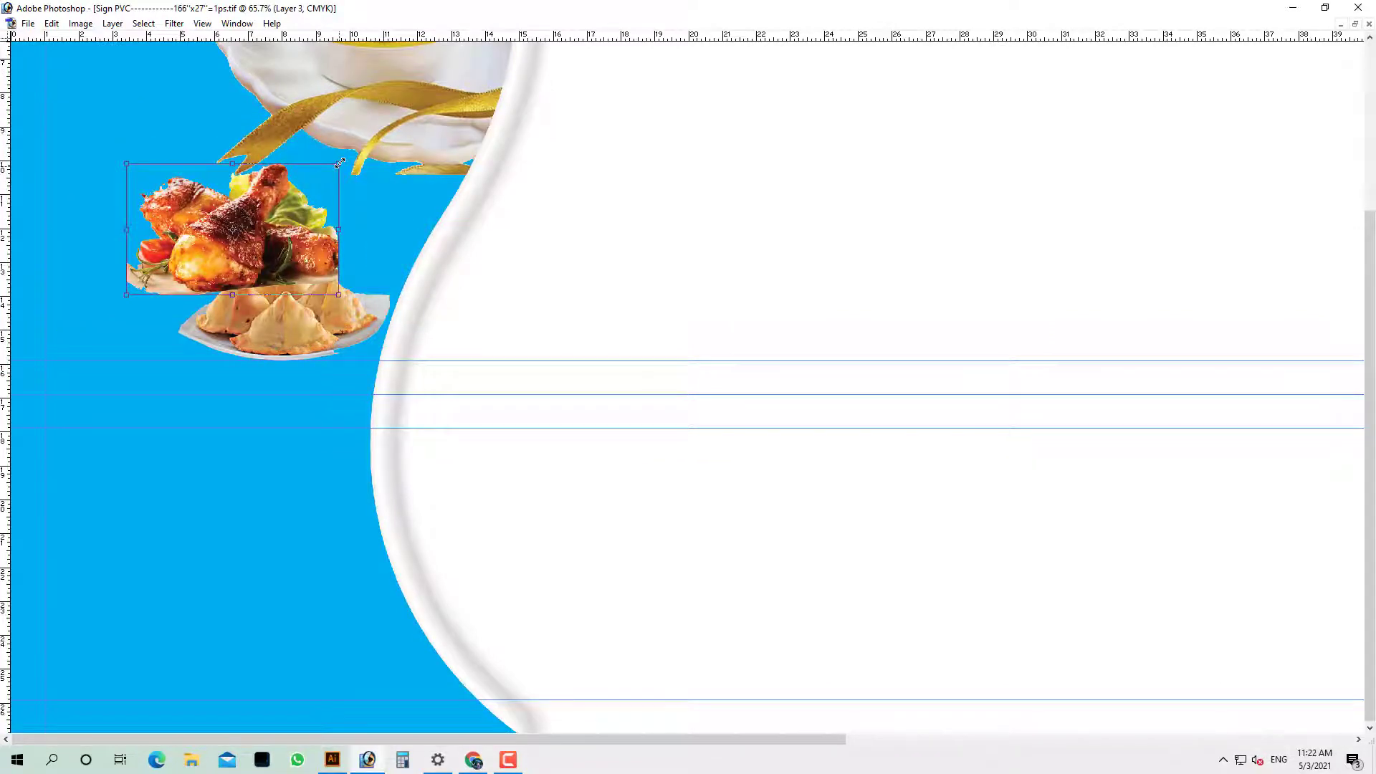
{"action": "left_click_drag", "start_coordinate": [306, 208], "coordinate": [260, 388]}
{"action": "left_click", "coordinate": [225, 340], "text": "alt"}
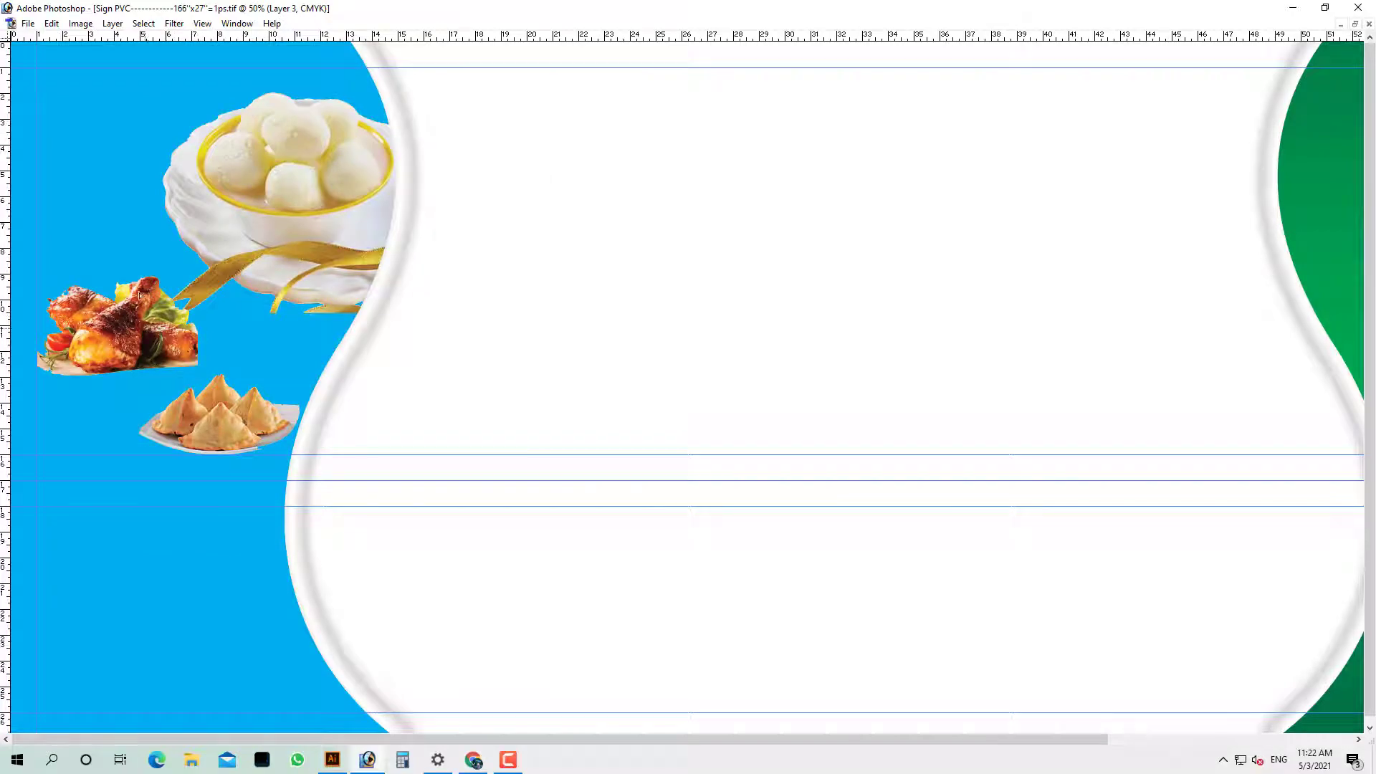
{"action": "left_click_drag", "start_coordinate": [139, 294], "coordinate": [138, 121]}
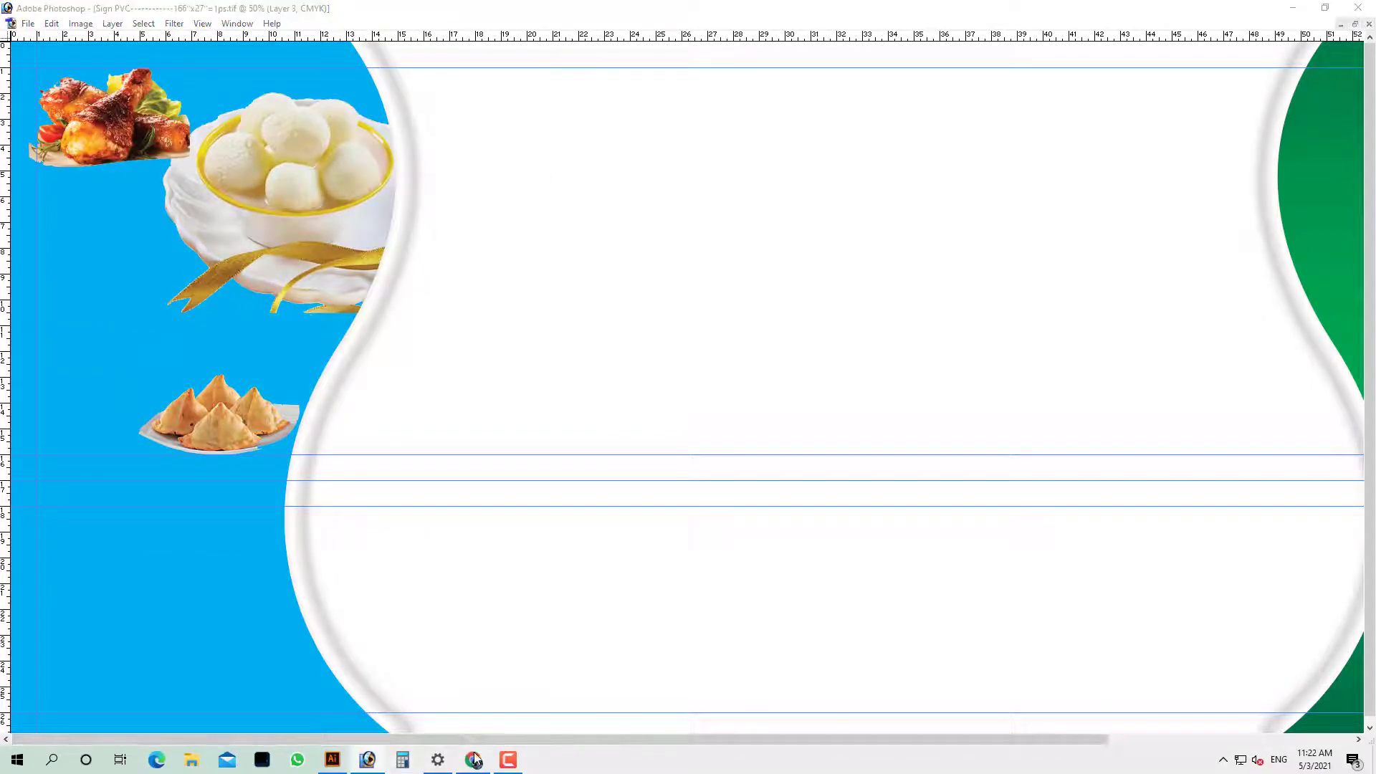
Start a Chrome web search for 'png pla'
{"action": "left_click", "coordinate": [473, 760]}
{"action": "left_click", "coordinate": [610, 31]}
{"action": "type", "text": "png"}
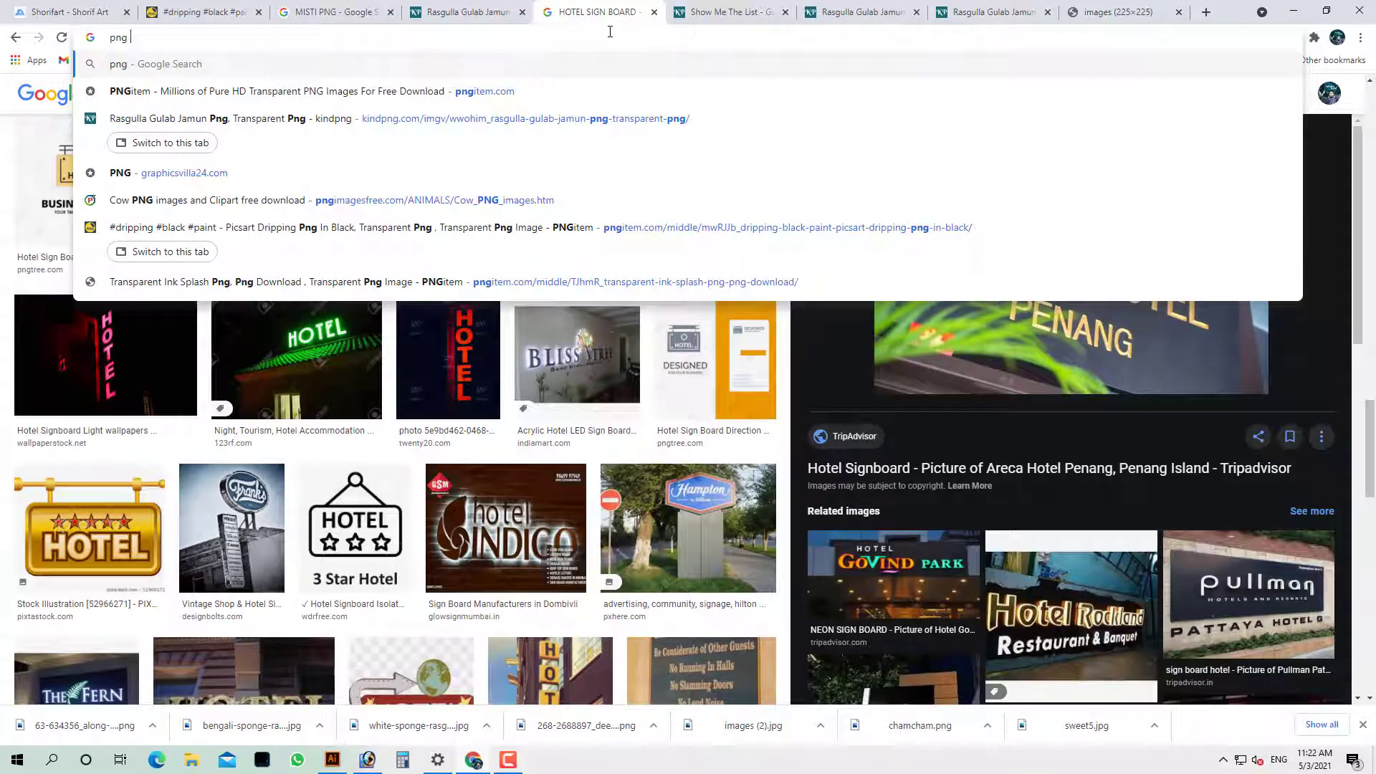
{"action": "type", "text": " plate"}
Search 'png plate' images and save the vhv.rs transparent plate to the FOOD ITEM folder
{"action": "key", "text": "Return"}
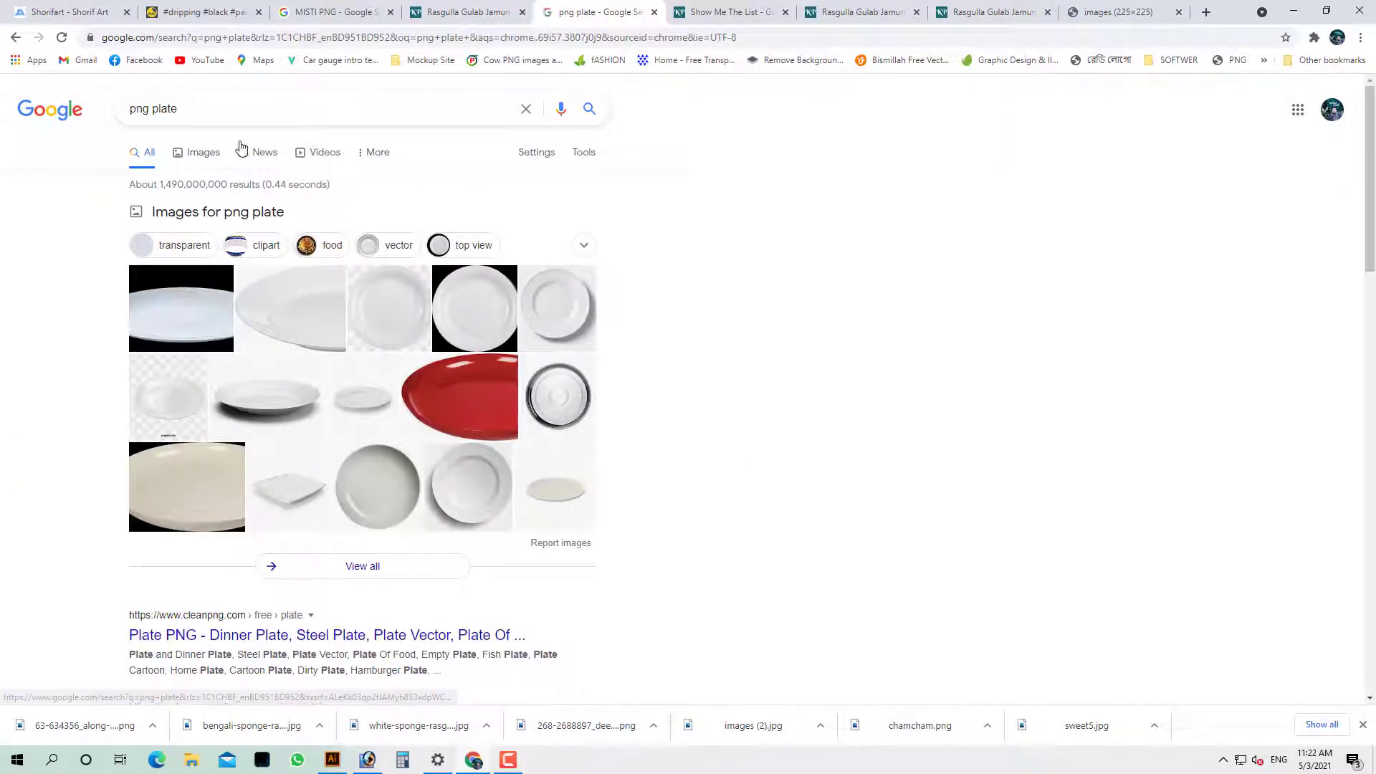
{"action": "left_click", "coordinate": [204, 152]}
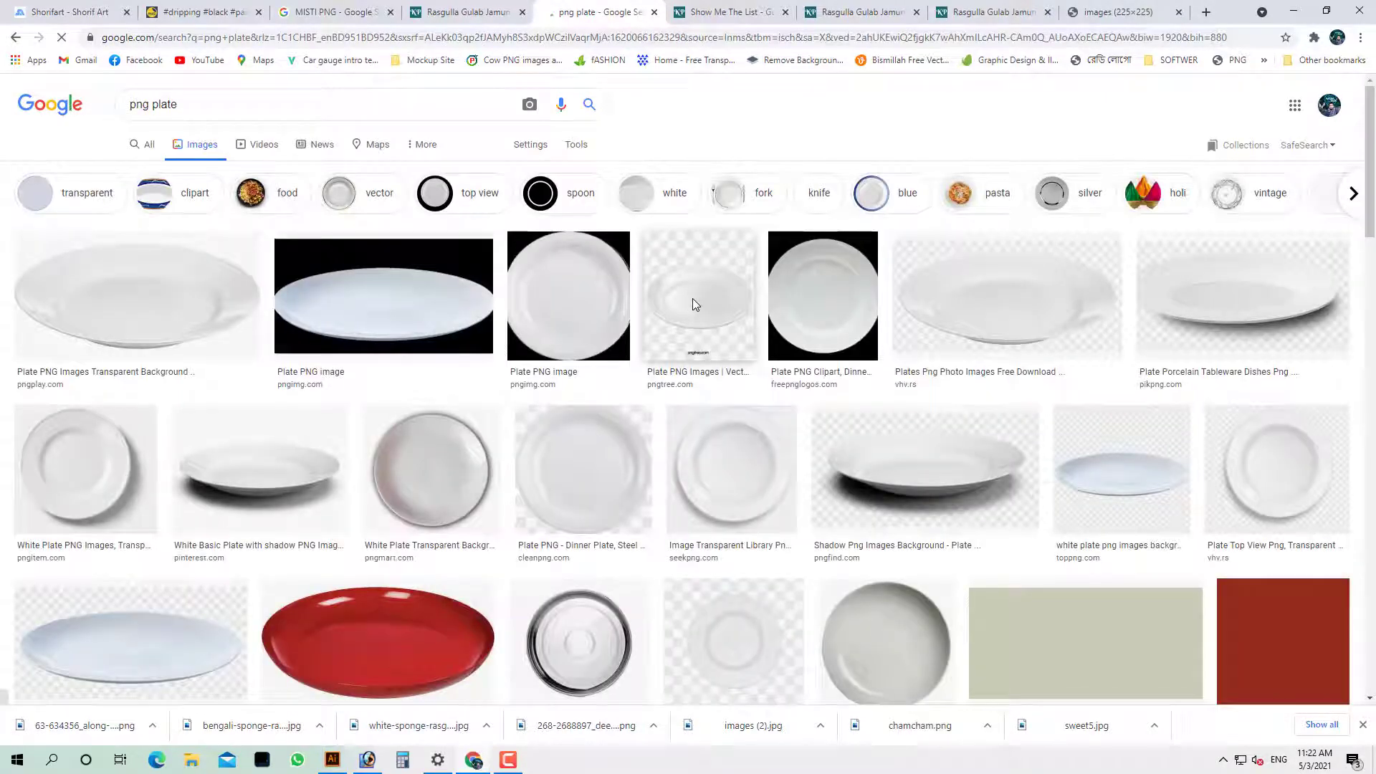
{"action": "left_click", "coordinate": [1111, 328]}
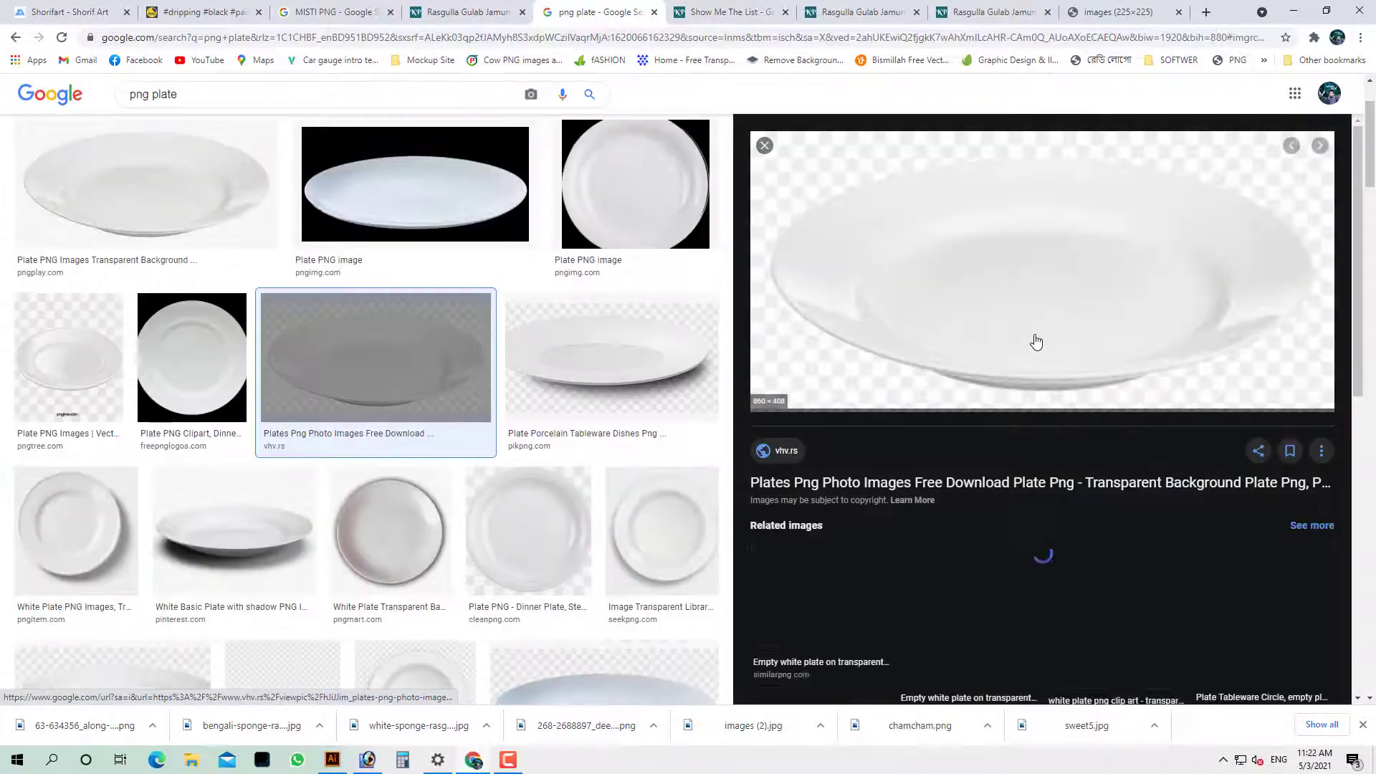
{"action": "scroll", "coordinate": [1016, 349], "scroll_direction": "down", "scroll_amount": 3}
{"action": "scroll", "coordinate": [1016, 349], "scroll_direction": "up", "scroll_amount": 4}
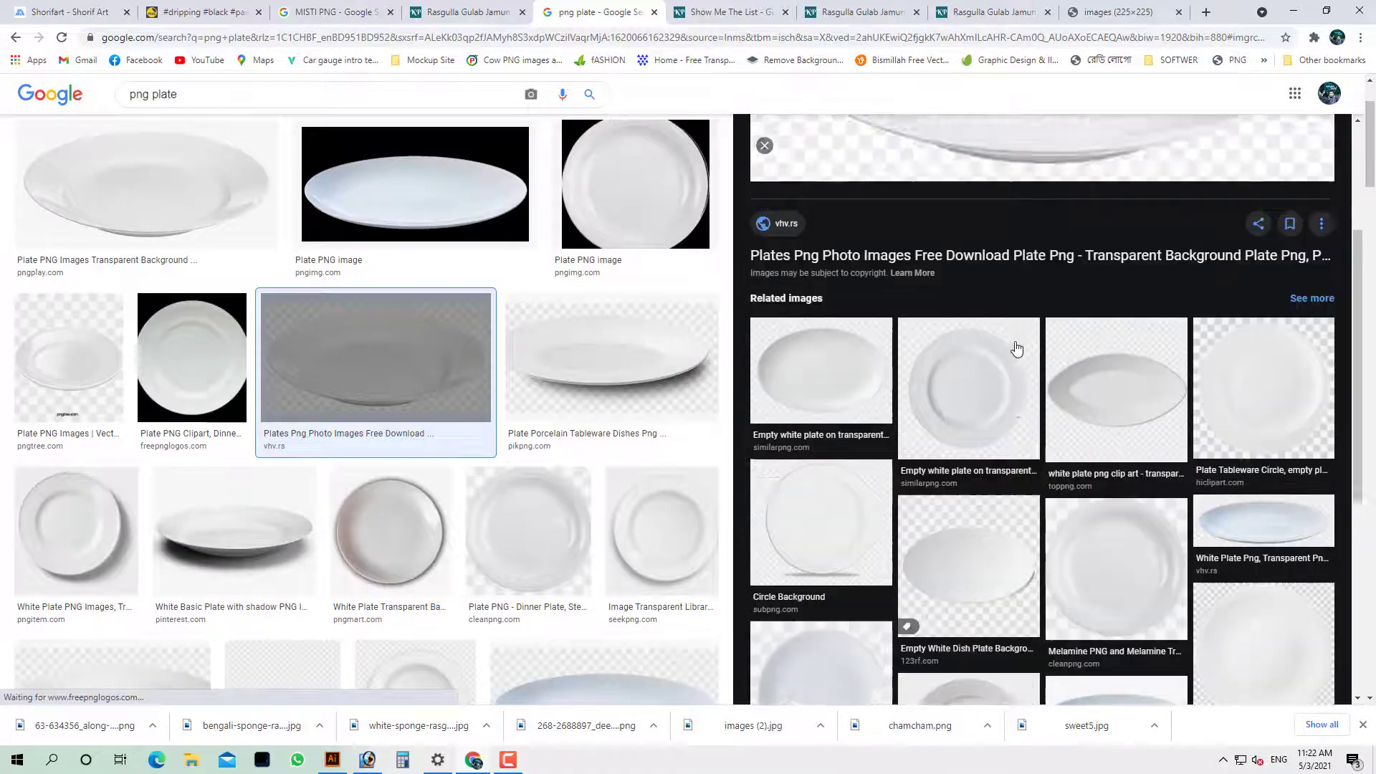
{"action": "right_click", "coordinate": [976, 248]}
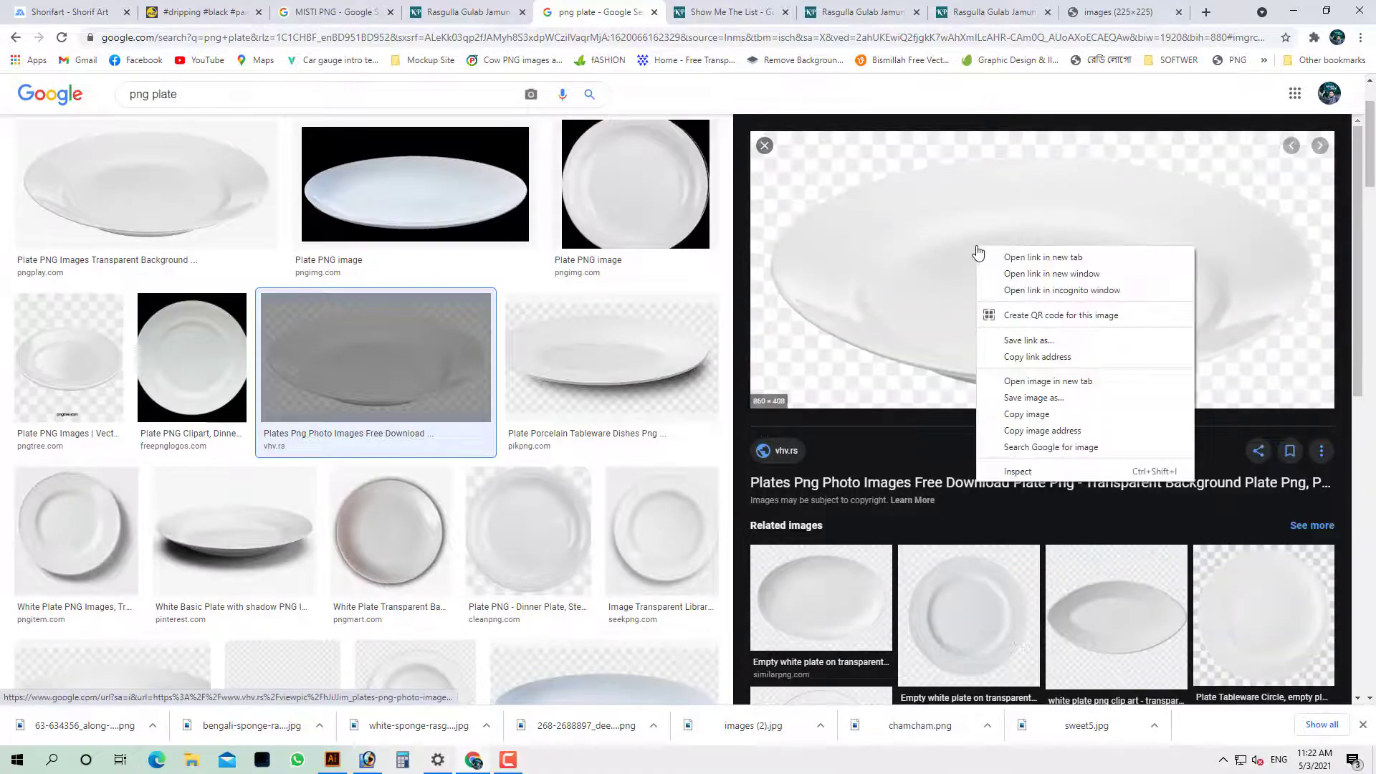
{"action": "left_click", "coordinate": [1028, 399]}
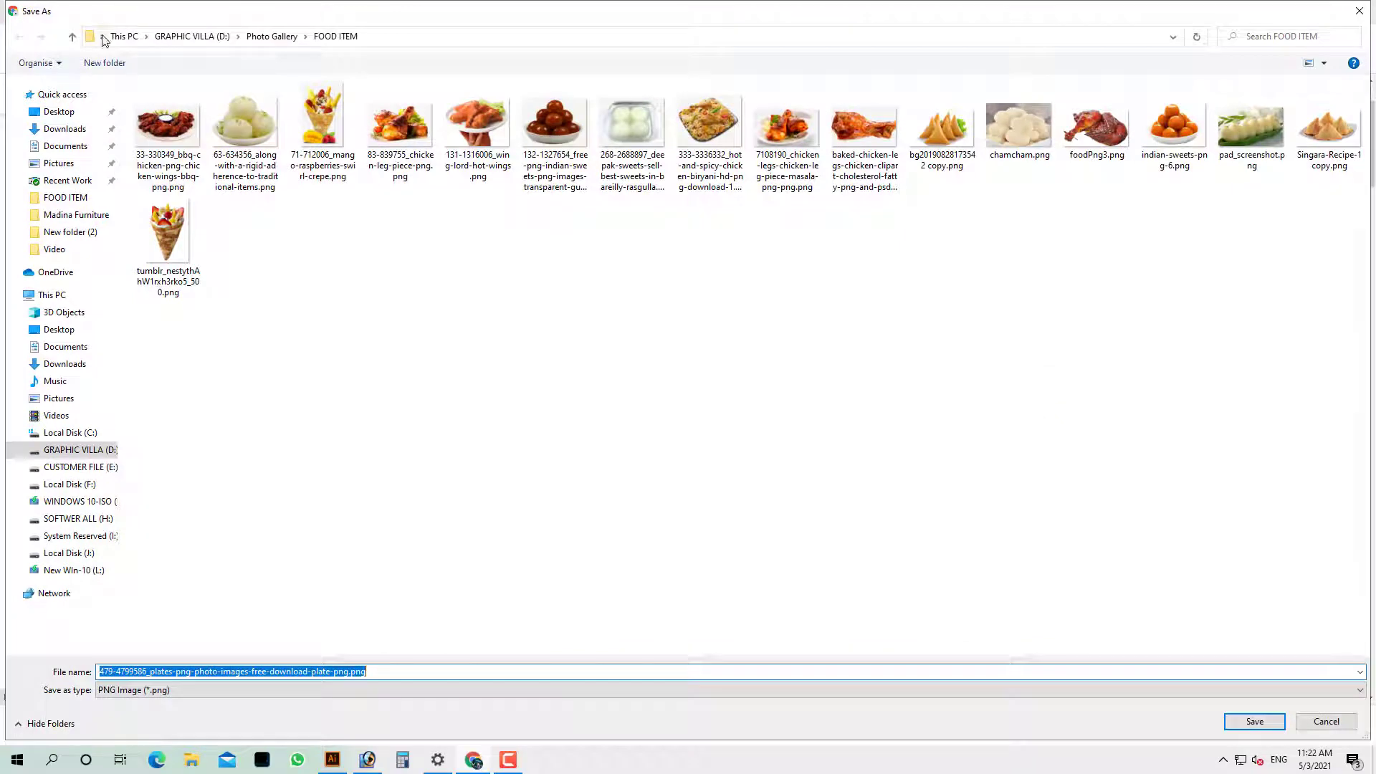
{"action": "left_click", "coordinate": [1255, 722]}
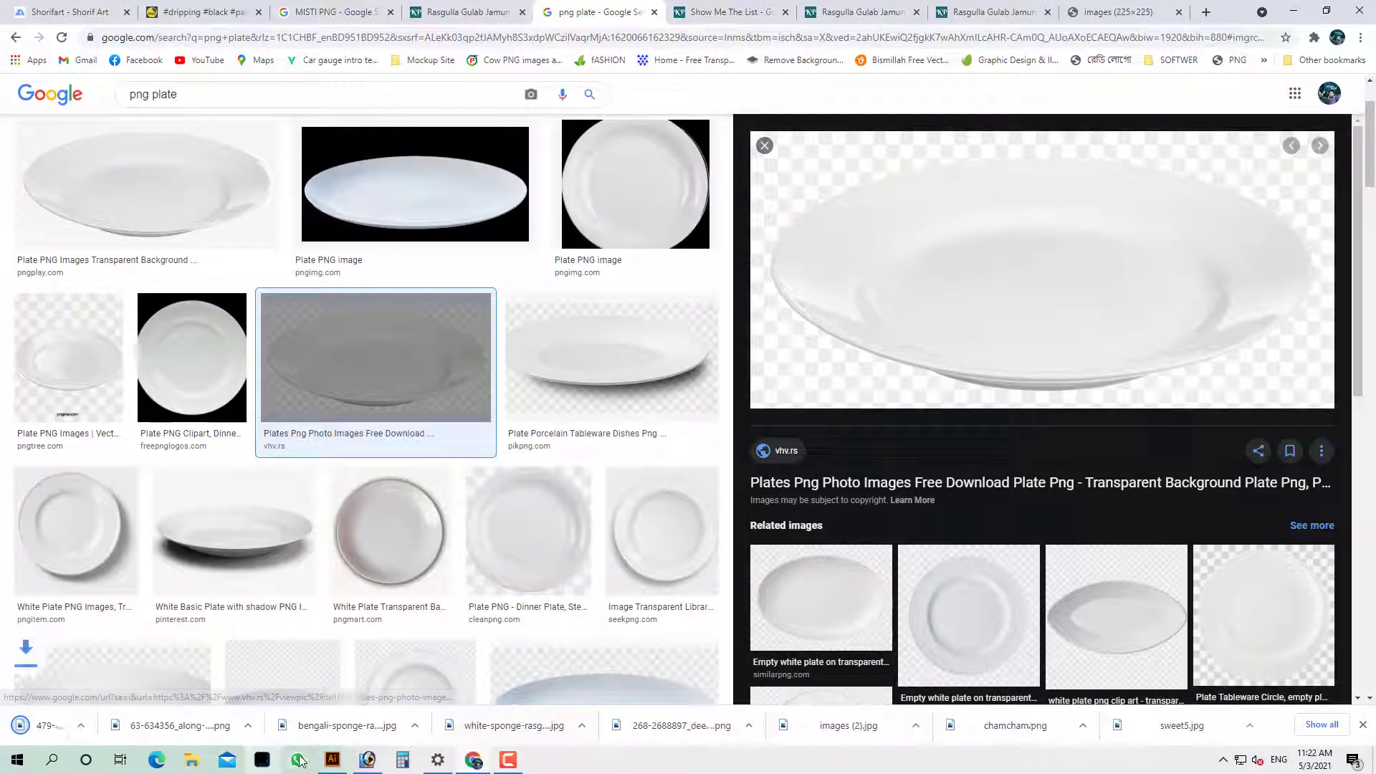
Show the downloaded plate file in its folder and drag it into the sign document
{"action": "left_click", "coordinate": [153, 725]}
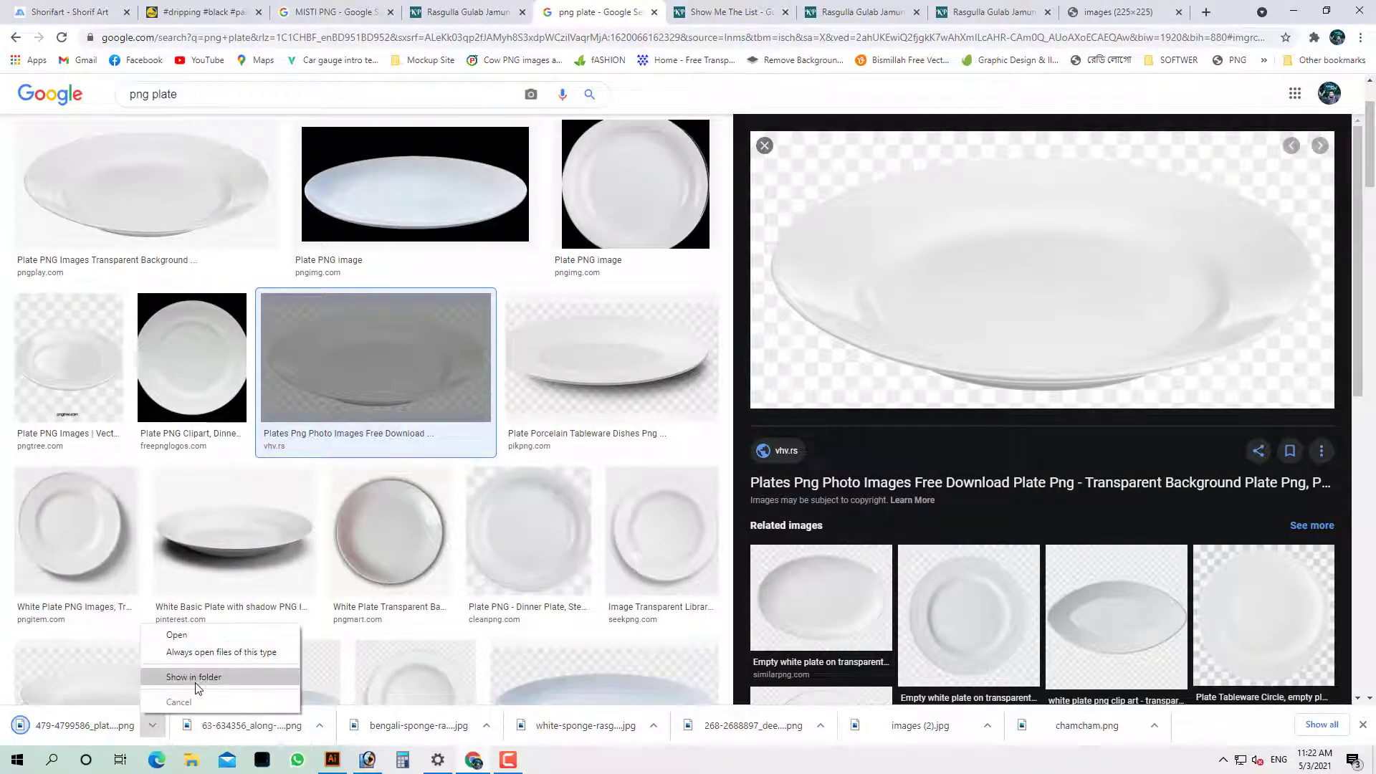
{"action": "left_click", "coordinate": [182, 687]}
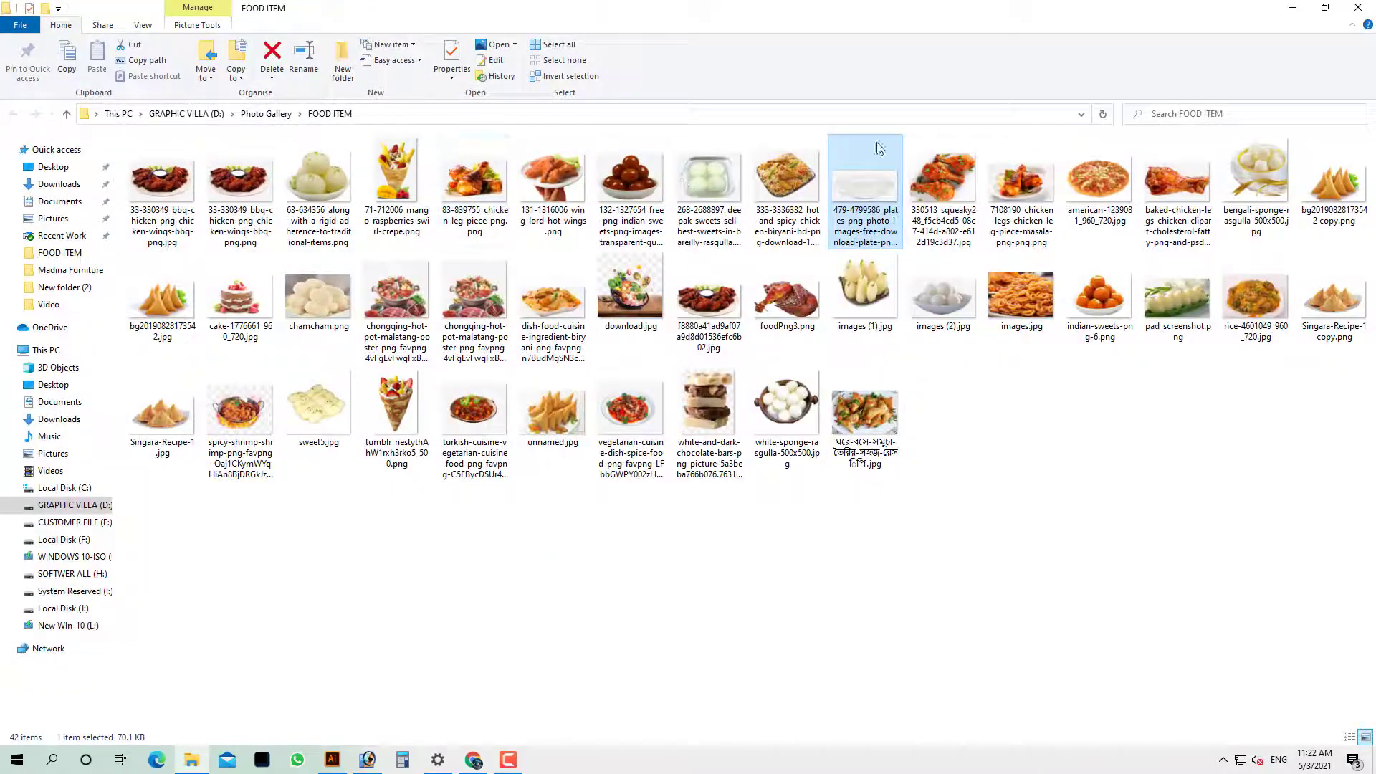
{"action": "left_click_drag", "start_coordinate": [876, 147], "coordinate": [423, 333]}
{"action": "left_click_drag", "start_coordinate": [423, 100], "coordinate": [405, 202]}
{"action": "double_click", "coordinate": [599, 49]}
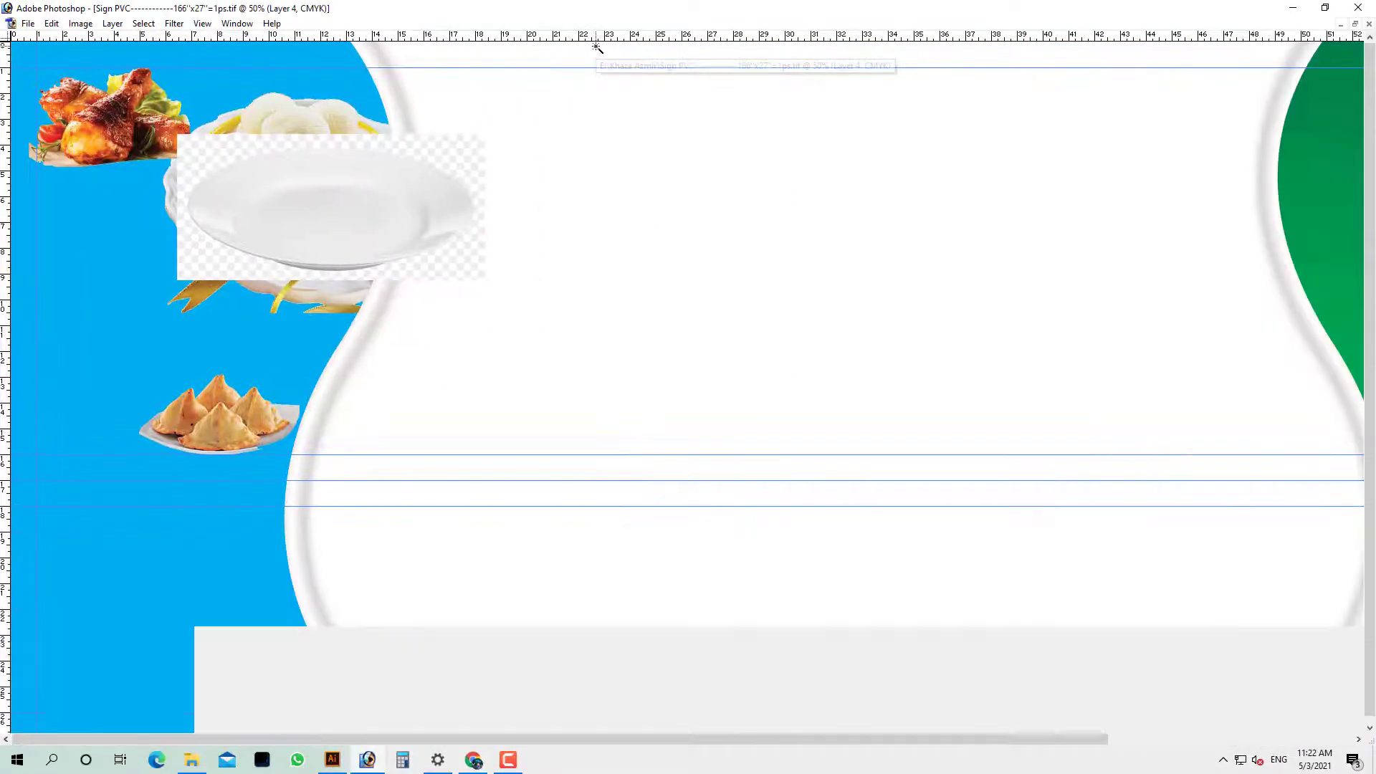
Try erasing the plate's checkered background with the Magic Eraser, undoing each attempt
{"action": "key", "text": "Tab"}
{"action": "left_click", "coordinate": [18, 179]}
{"action": "left_click", "coordinate": [199, 179]}
{"action": "key", "text": "Tab"}
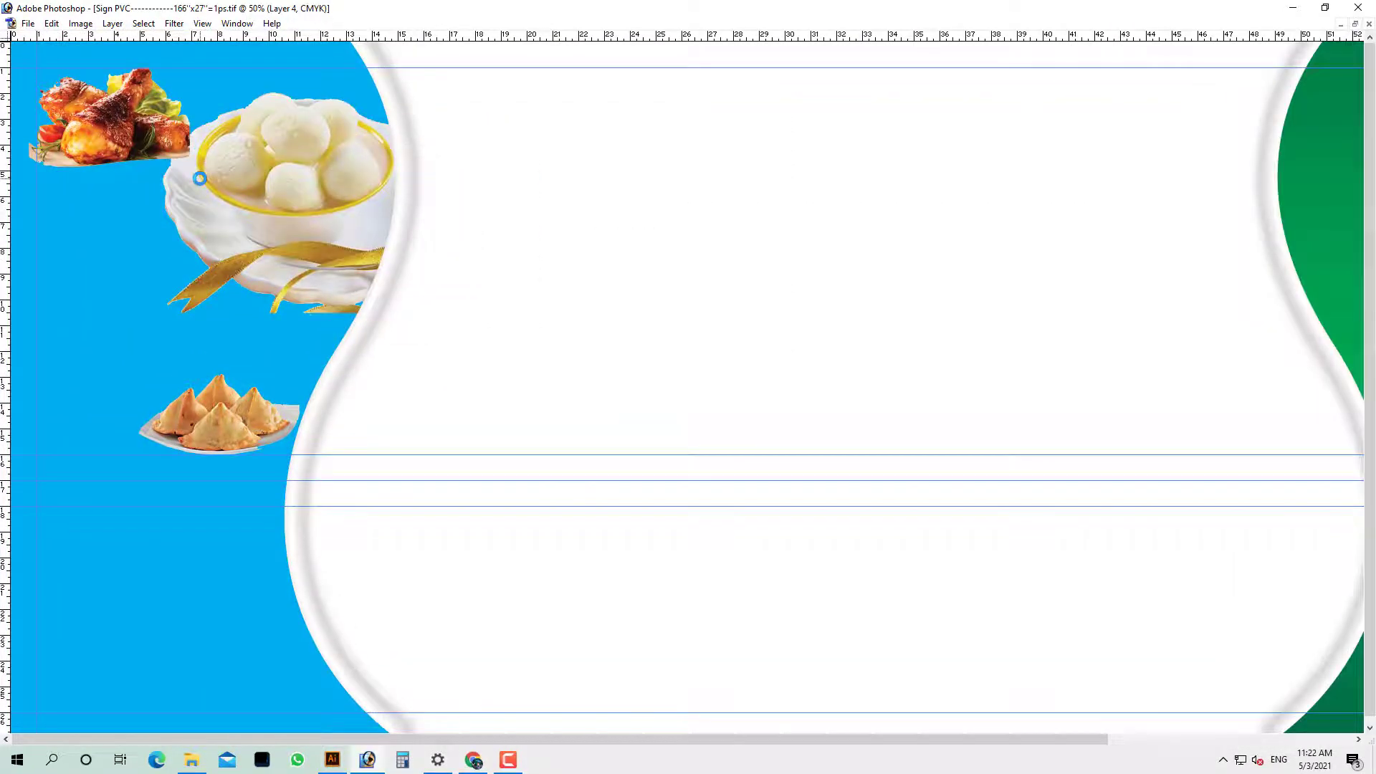
{"action": "key", "text": "ctrl+z"}
{"action": "key", "text": "Tab"}
{"action": "right_click", "coordinate": [263, 192], "text": "ctrl"}
{"action": "left_click", "coordinate": [274, 202]}
{"action": "left_click", "coordinate": [243, 177]}
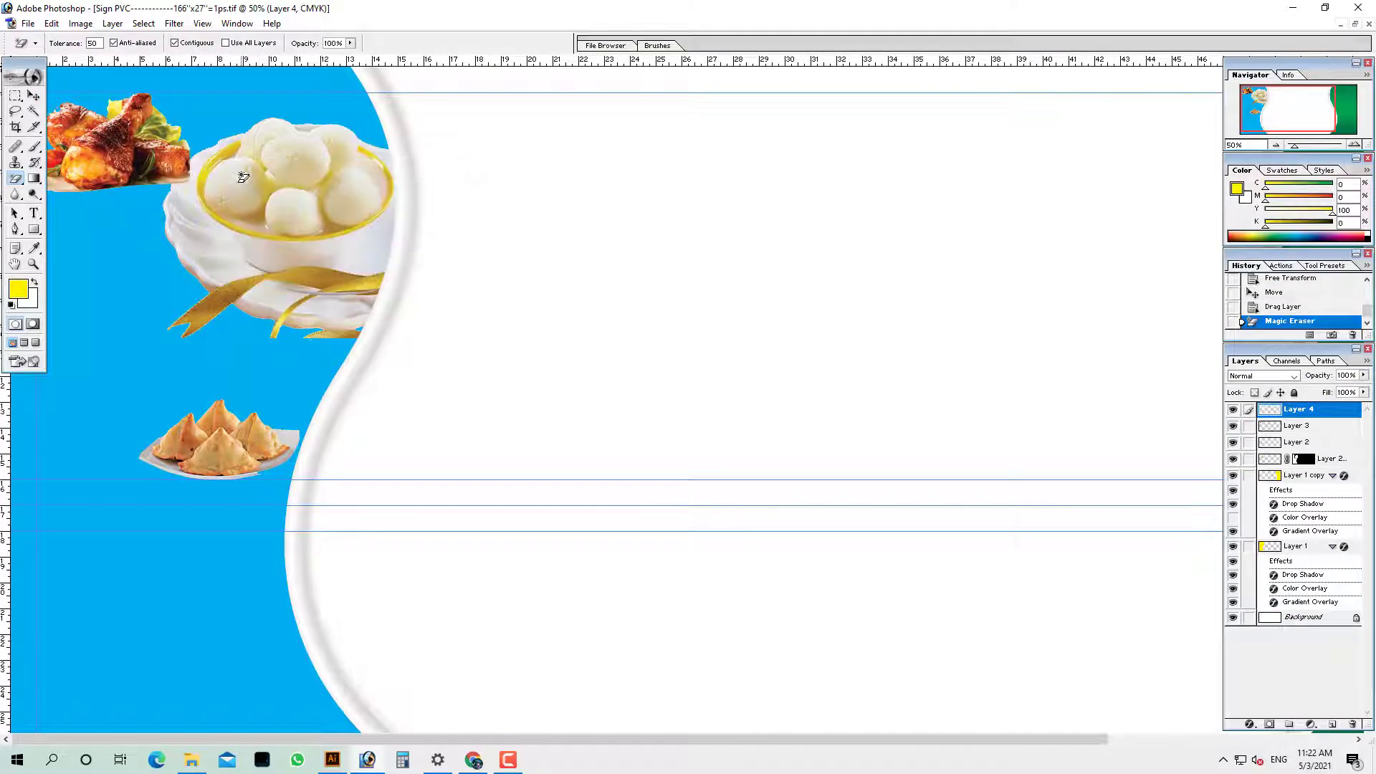
{"action": "key", "text": "ctrl+z"}
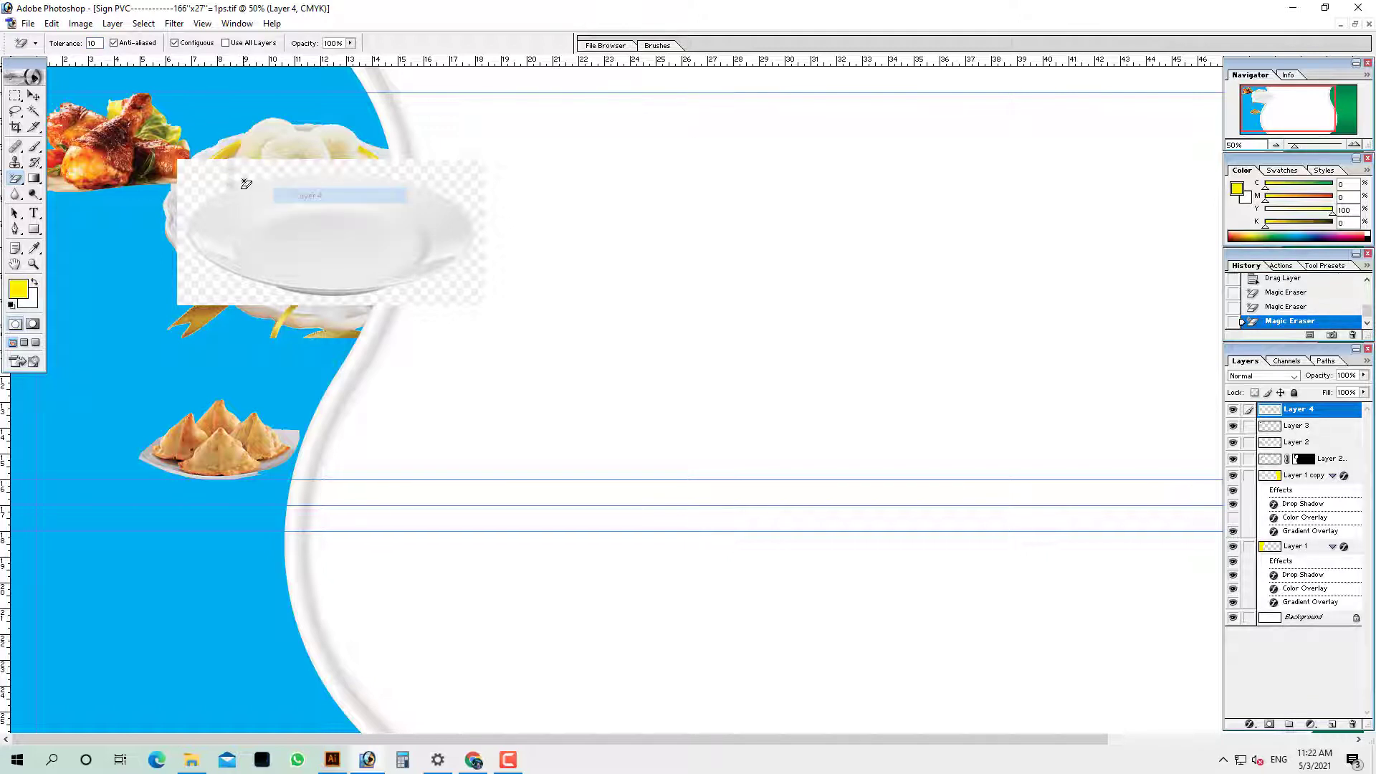
{"action": "left_click", "coordinate": [244, 185]}
{"action": "key", "text": "ctrl+alt+z"}
{"action": "key", "text": "ctrl+alt+z"}
Zoom in and erase more checkered background, then undo it and reselect the plate layer
{"action": "left_click_drag", "start_coordinate": [219, 131], "coordinate": [303, 256]}
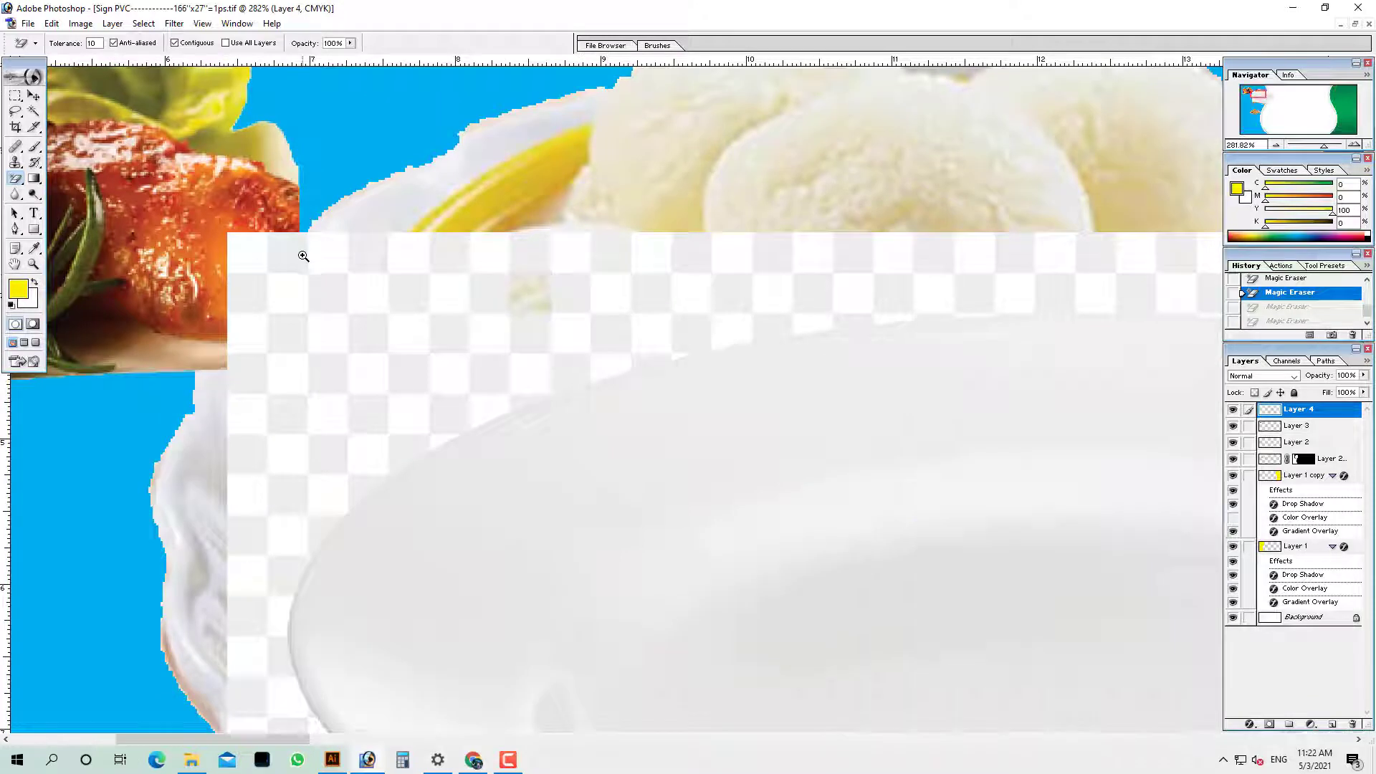
{"action": "key", "text": "ctrl+alt+z"}
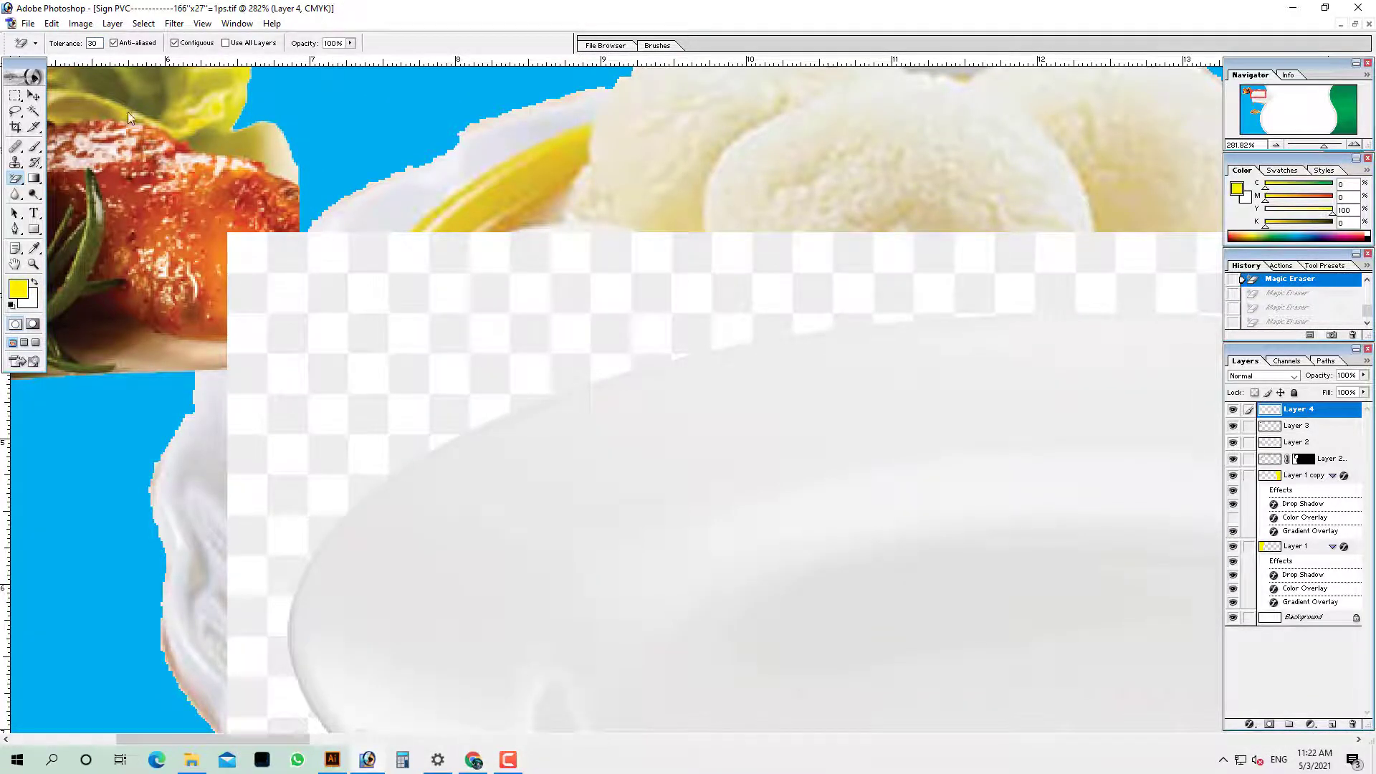
{"action": "left_click", "coordinate": [432, 273]}
{"action": "left_click", "coordinate": [580, 456], "text": "alt"}
{"action": "left_click", "coordinate": [579, 456], "text": "alt"}
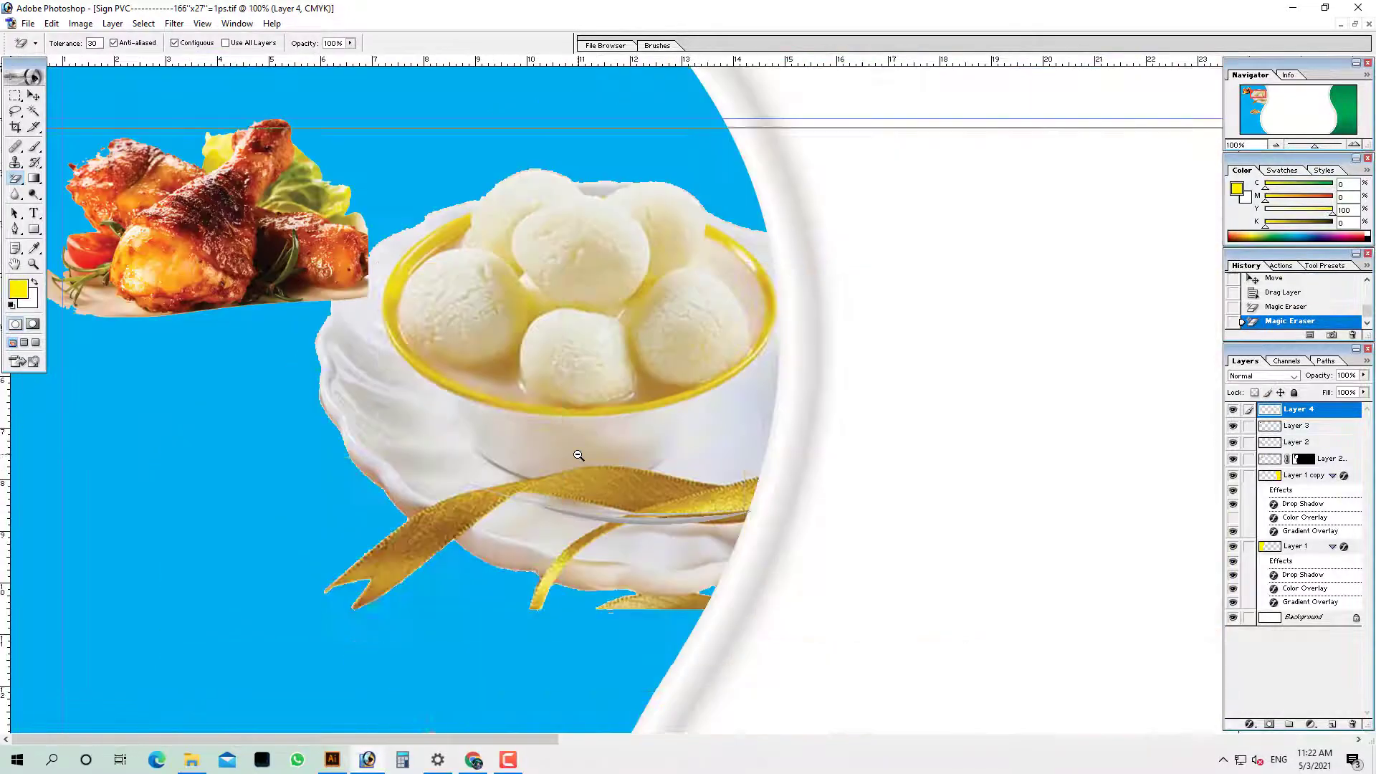
{"action": "left_click", "coordinate": [578, 456], "text": "alt"}
{"action": "key", "text": "ctrl+alt+z"}
{"action": "right_click", "coordinate": [504, 249], "text": "ctrl"}
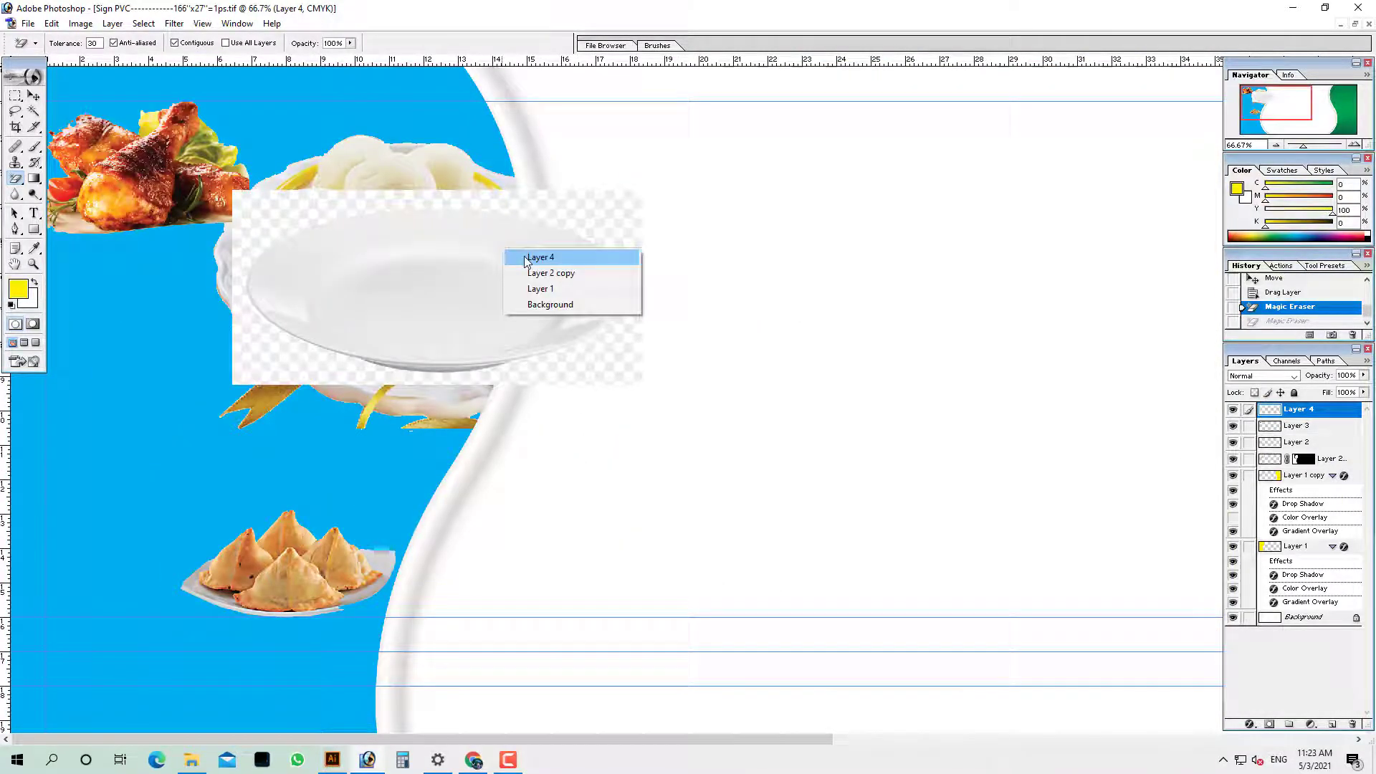
{"action": "left_click", "coordinate": [522, 259]}
Try selecting the background by colour with Similar, then delete the plate layer via the Layer menu
{"action": "left_click", "coordinate": [34, 112]}
{"action": "left_click", "coordinate": [273, 218]}
{"action": "right_click", "coordinate": [275, 218]}
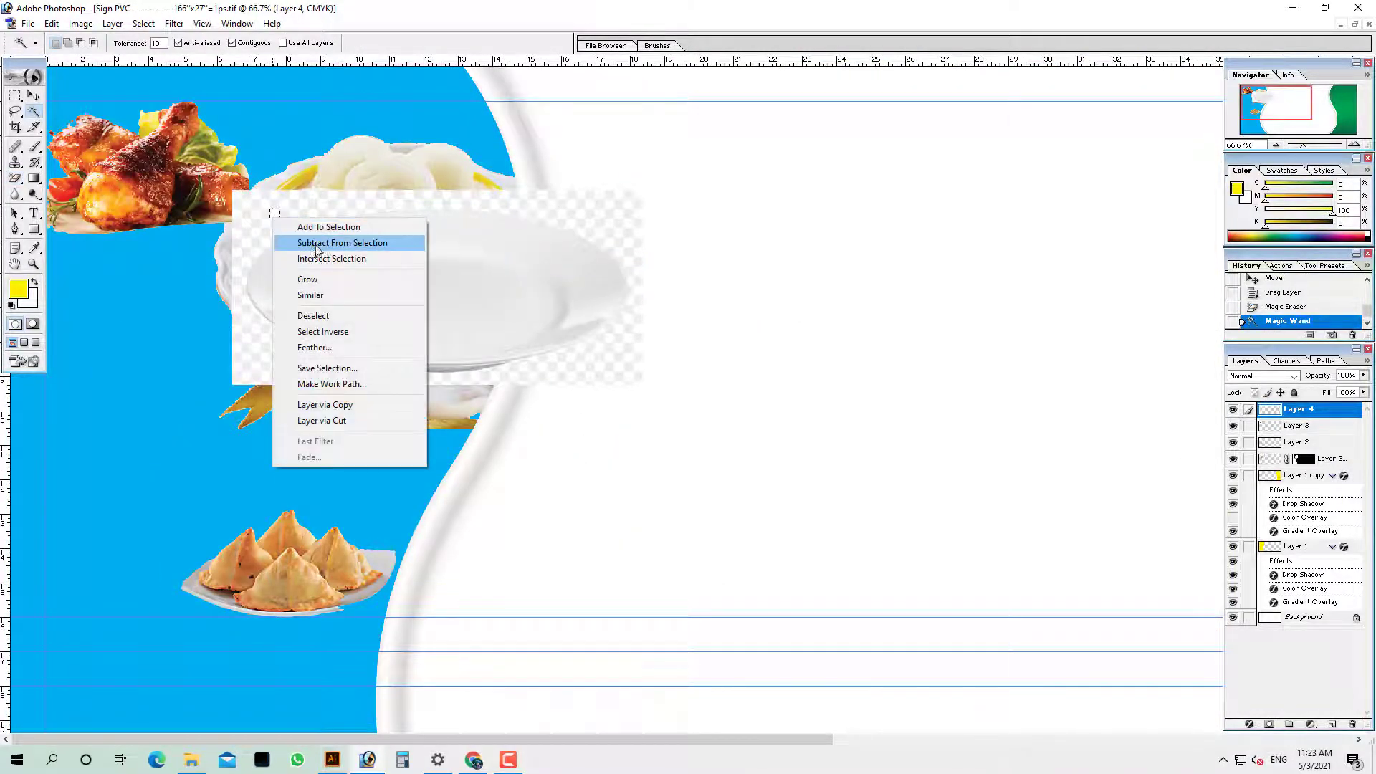
{"action": "left_click", "coordinate": [330, 295]}
{"action": "key", "text": "ctrl+d"}
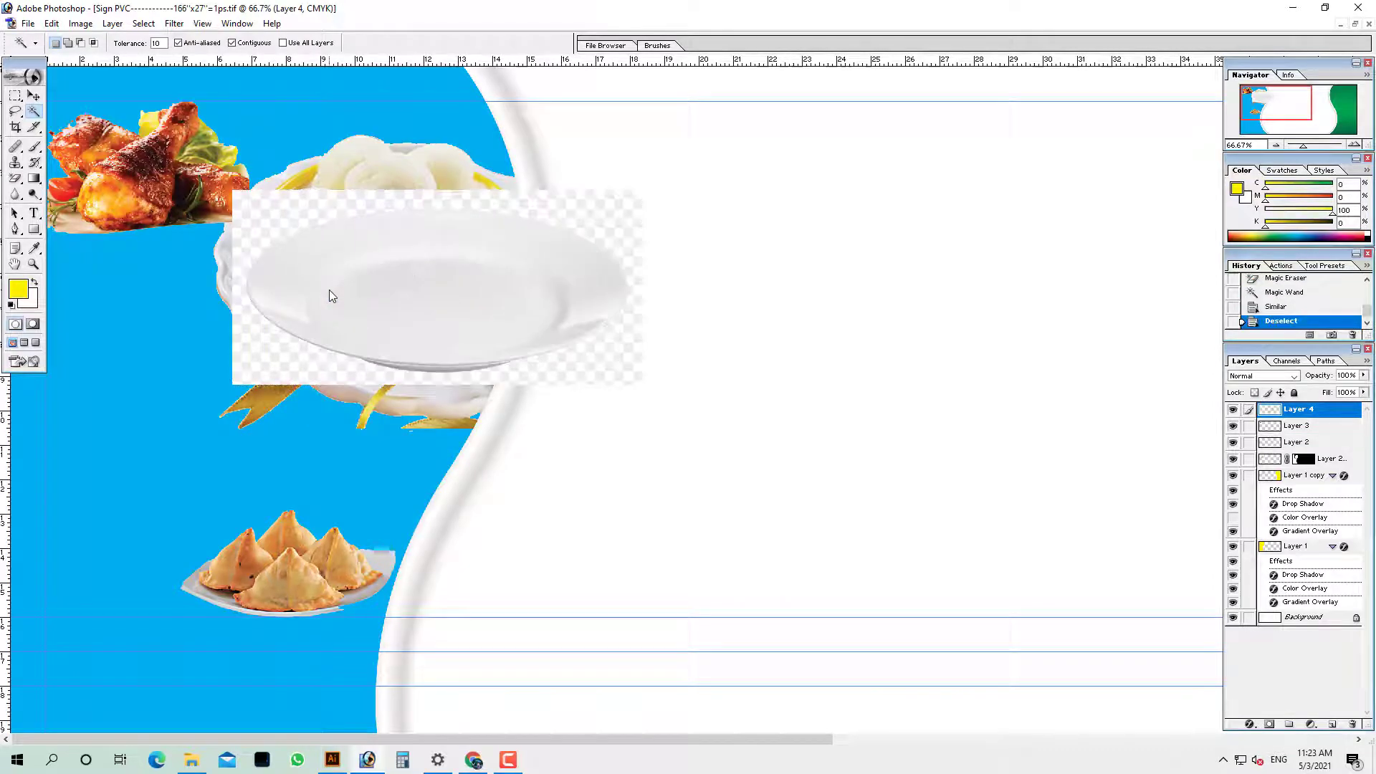
{"action": "right_click", "coordinate": [408, 271], "text": "ctrl"}
{"action": "left_click", "coordinate": [423, 278]}
{"action": "key", "text": "alt+l"}
Finish deleting the checkered layer and preview the Plate PNG image result in Chrome
{"action": "key", "text": "l"}
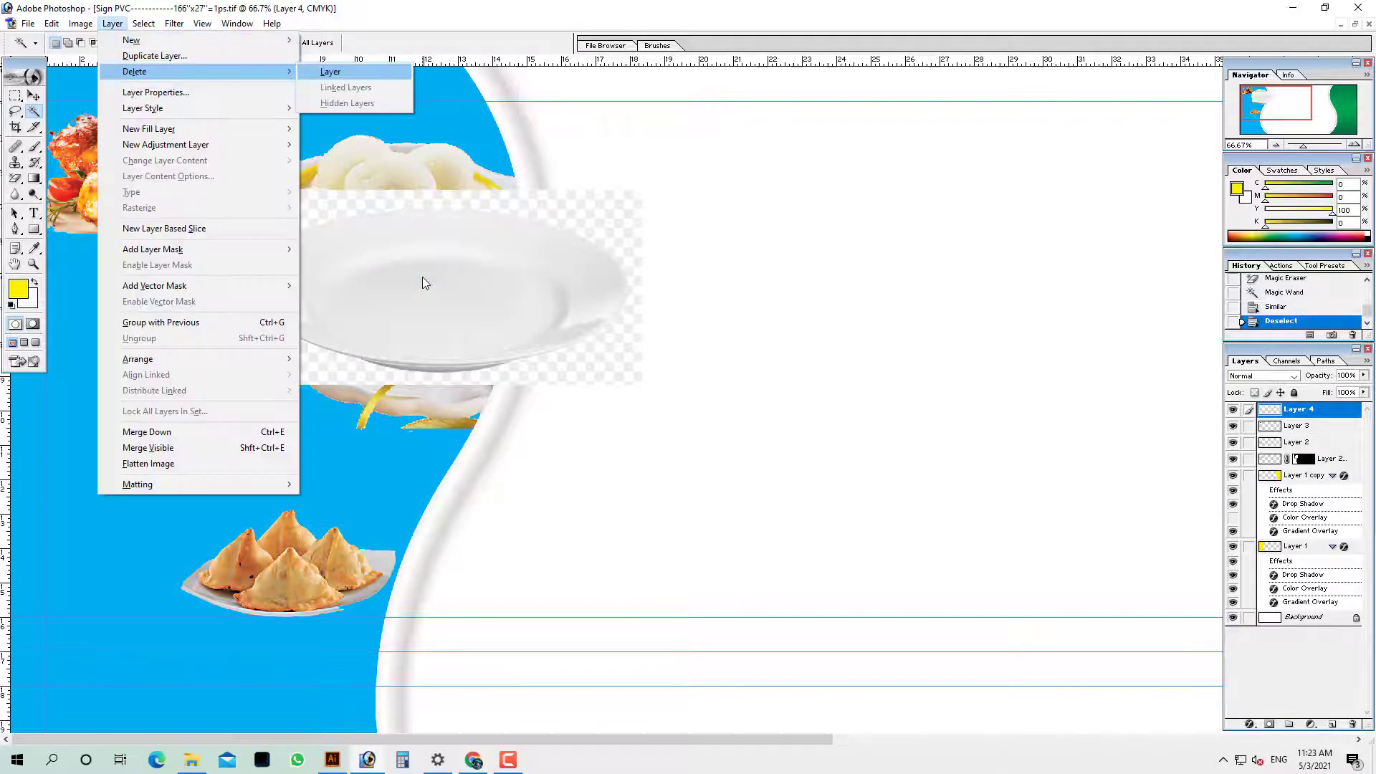
{"action": "key", "text": "l"}
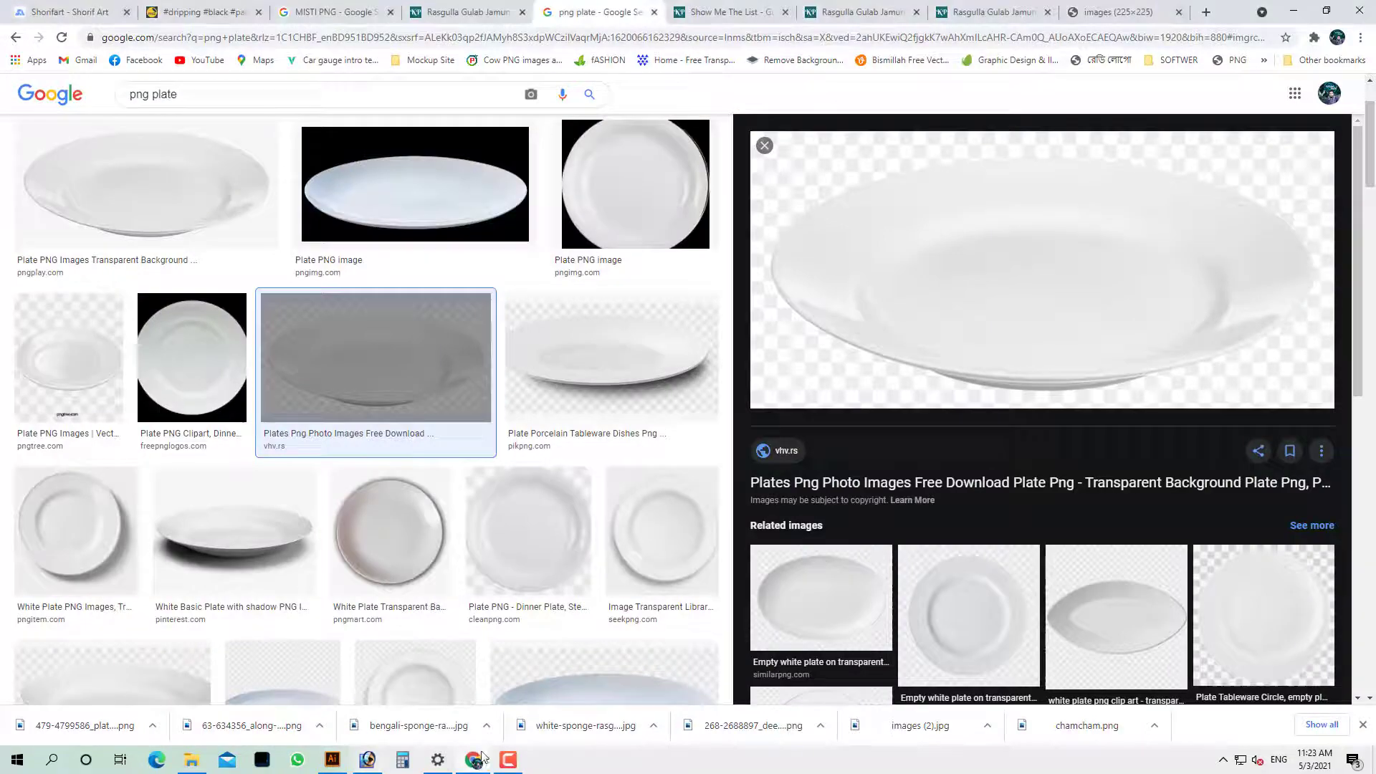
{"action": "left_click", "coordinate": [473, 760]}
{"action": "scroll", "coordinate": [1128, 255], "scroll_direction": "down", "scroll_amount": 5}
{"action": "scroll", "coordinate": [430, 287], "scroll_direction": "down", "scroll_amount": 5}
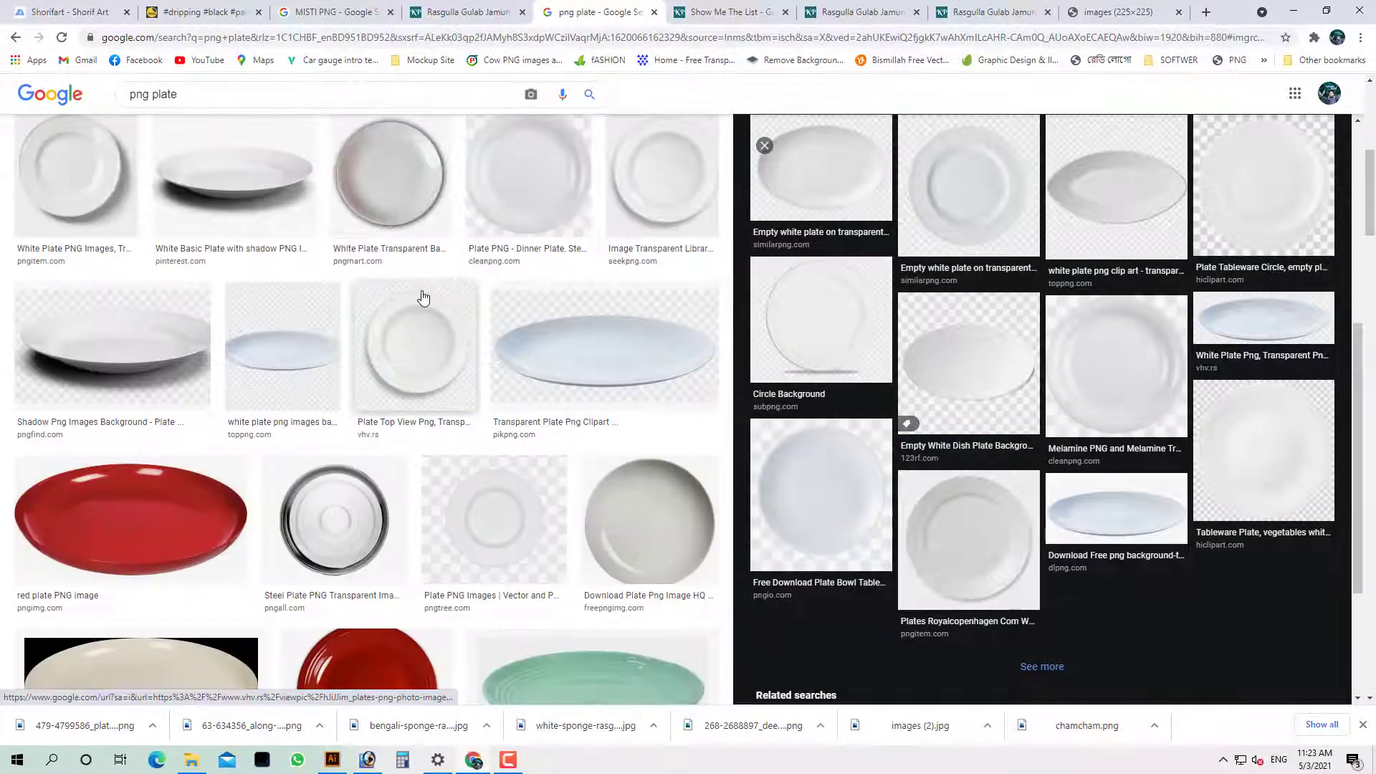
{"action": "scroll", "coordinate": [423, 294], "scroll_direction": "up", "scroll_amount": 5}
{"action": "left_click", "coordinate": [434, 225]}
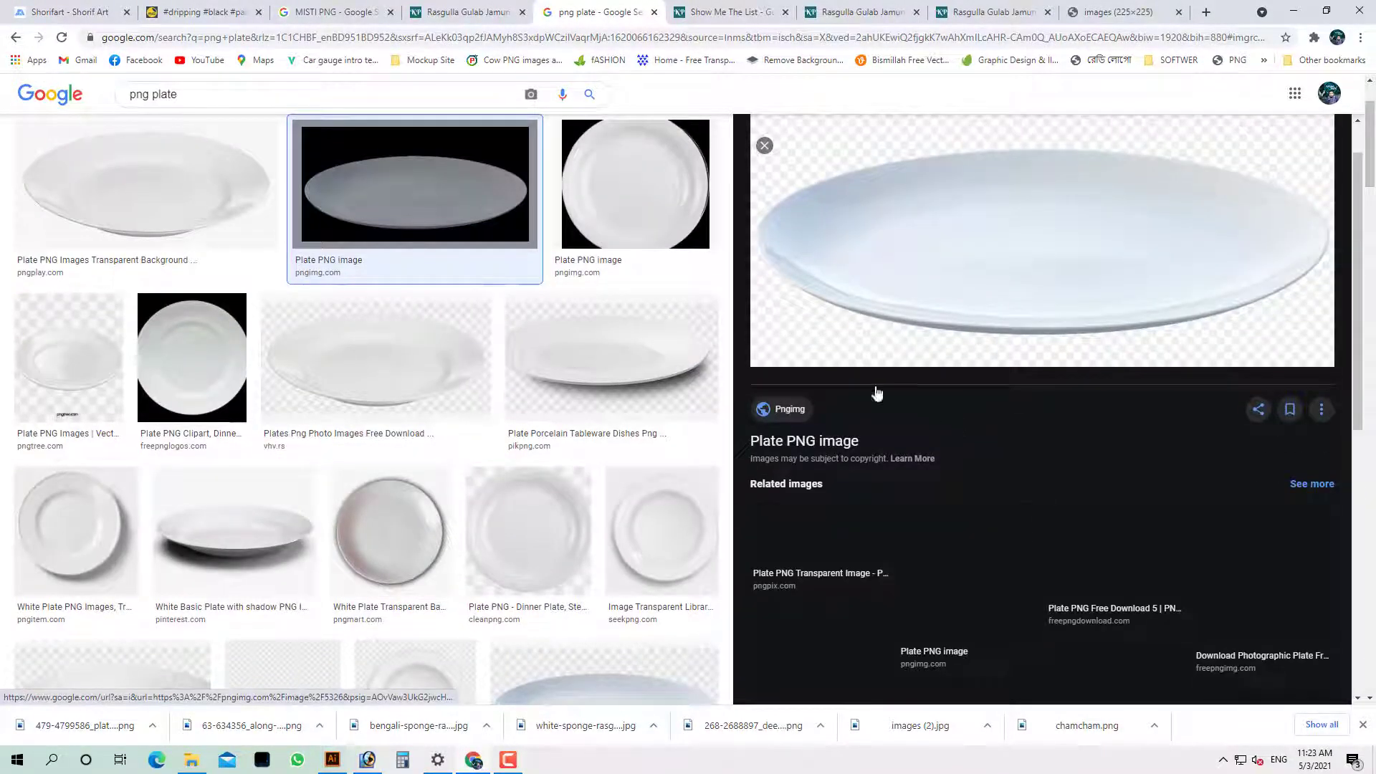
Save plate_PNG5326.png, open it in Photoshop from its folder, copy it and close it
{"action": "right_click", "coordinate": [912, 243]}
{"action": "left_click", "coordinate": [964, 394]}
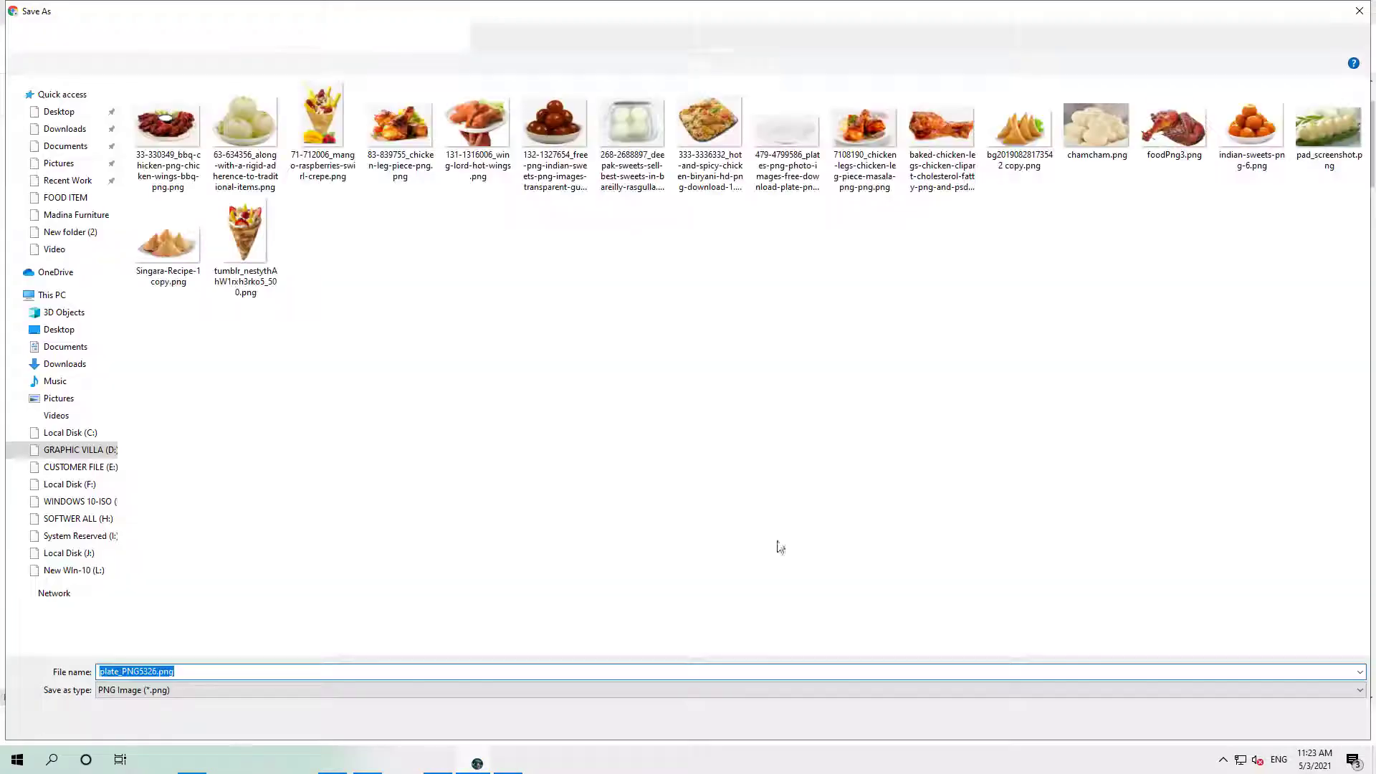
{"action": "left_click", "coordinate": [1254, 722]}
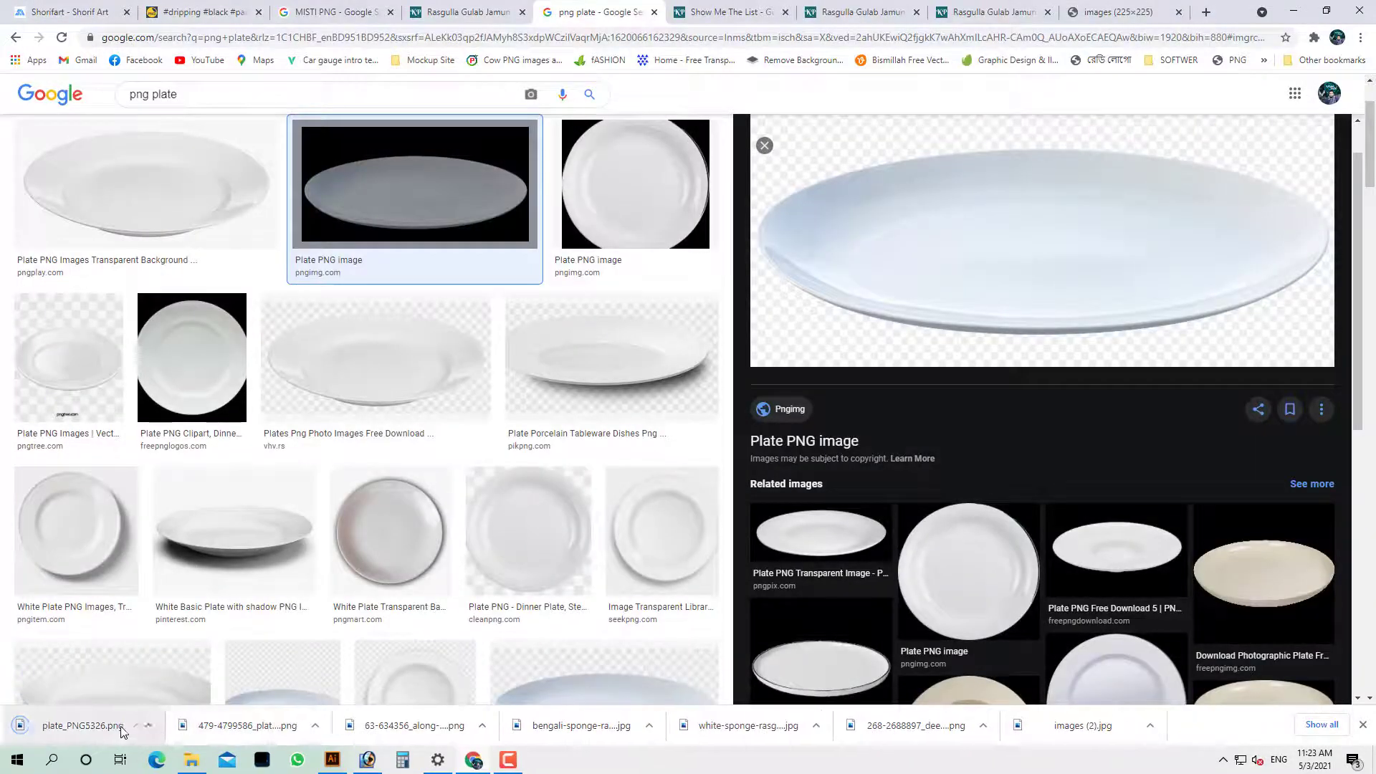
{"action": "left_click", "coordinate": [146, 722]}
{"action": "left_click", "coordinate": [220, 681]}
{"action": "left_click_drag", "start_coordinate": [943, 412], "coordinate": [353, 427]}
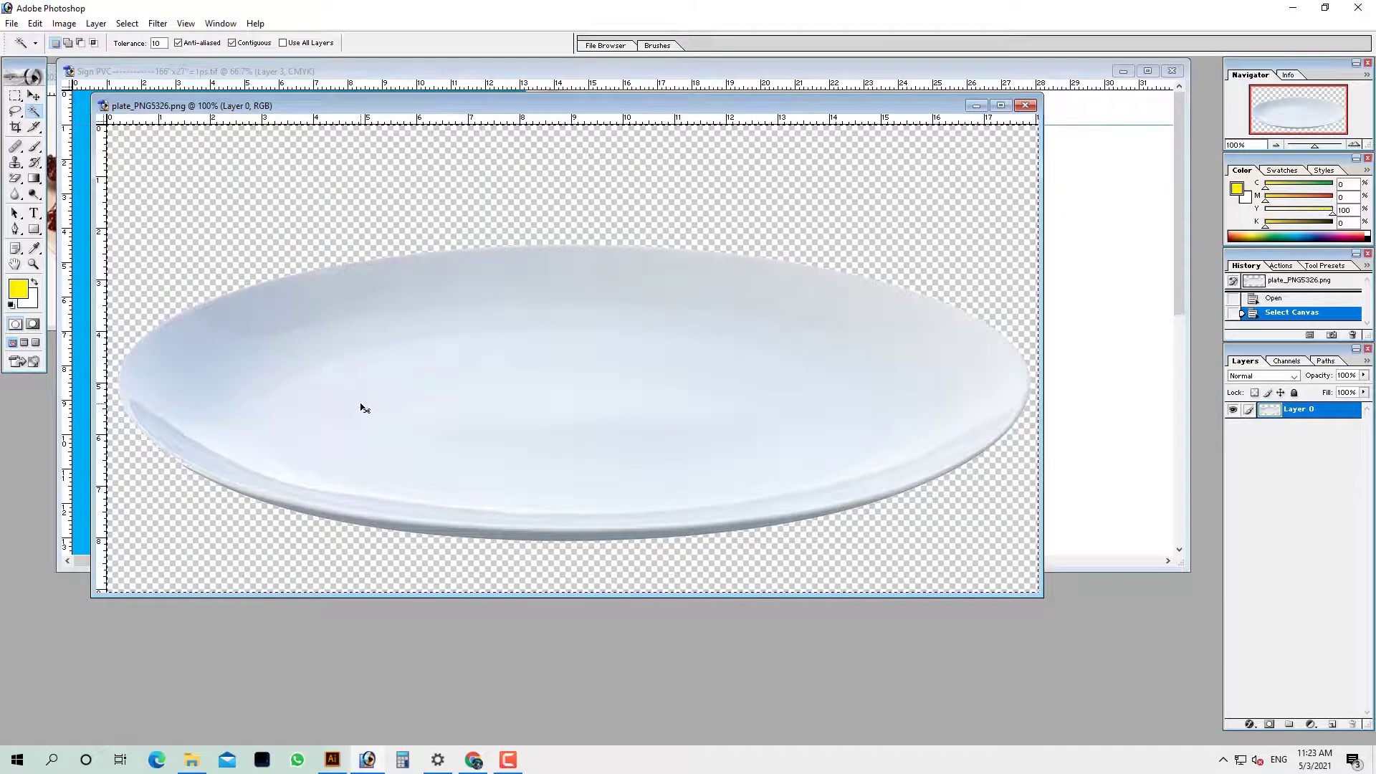
{"action": "key", "text": "ctrl+w"}
{"action": "key", "text": "ctrl+e"}
Paste the plate into the sign and move it left beside the sweets bowl
{"action": "double_click", "coordinate": [460, 70]}
{"action": "key", "text": "Tab"}
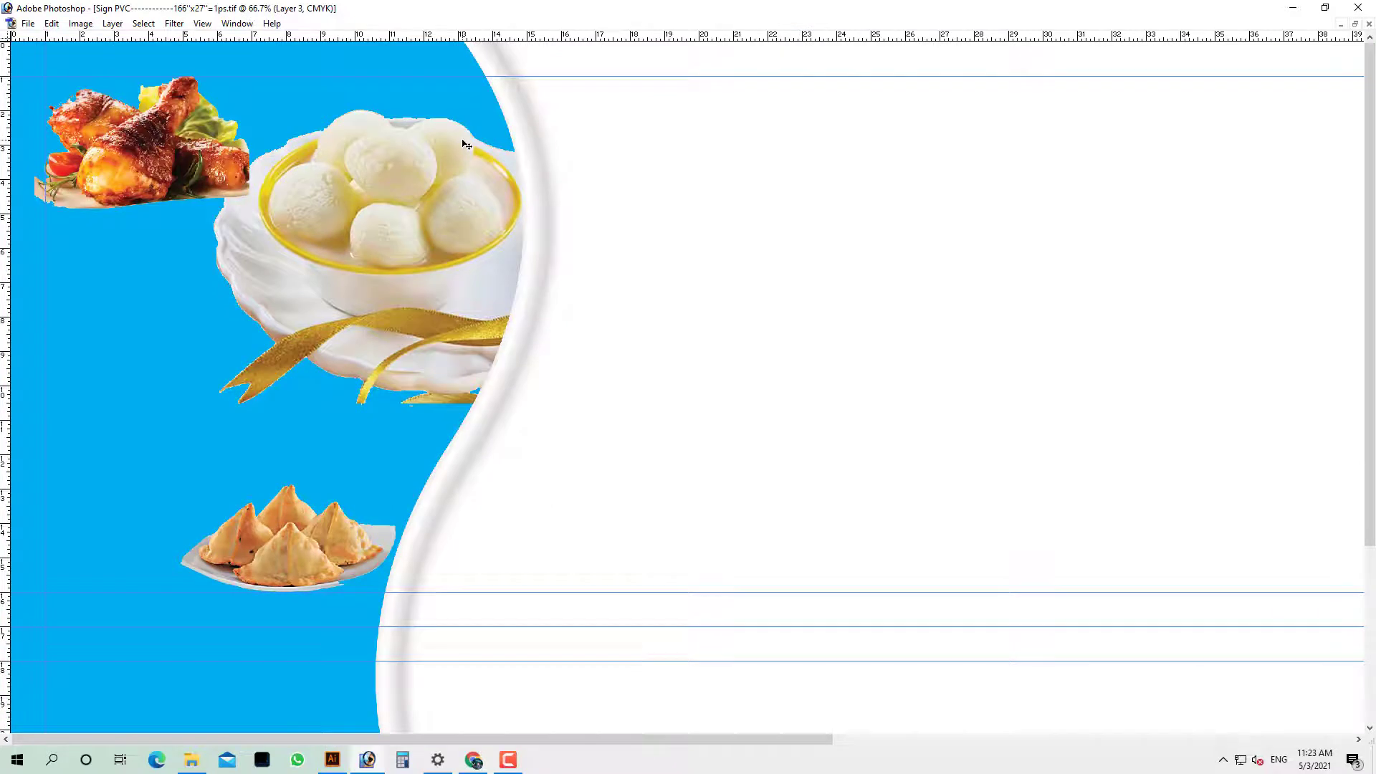
{"action": "key", "text": "ctrl+v"}
{"action": "left_click_drag", "start_coordinate": [607, 385], "coordinate": [481, 393]}
Select the chicken and samosa layer and cut out the chicken photo with a rectangular marquee
{"action": "right_click", "coordinate": [111, 136]}
{"action": "left_click", "coordinate": [155, 147]}
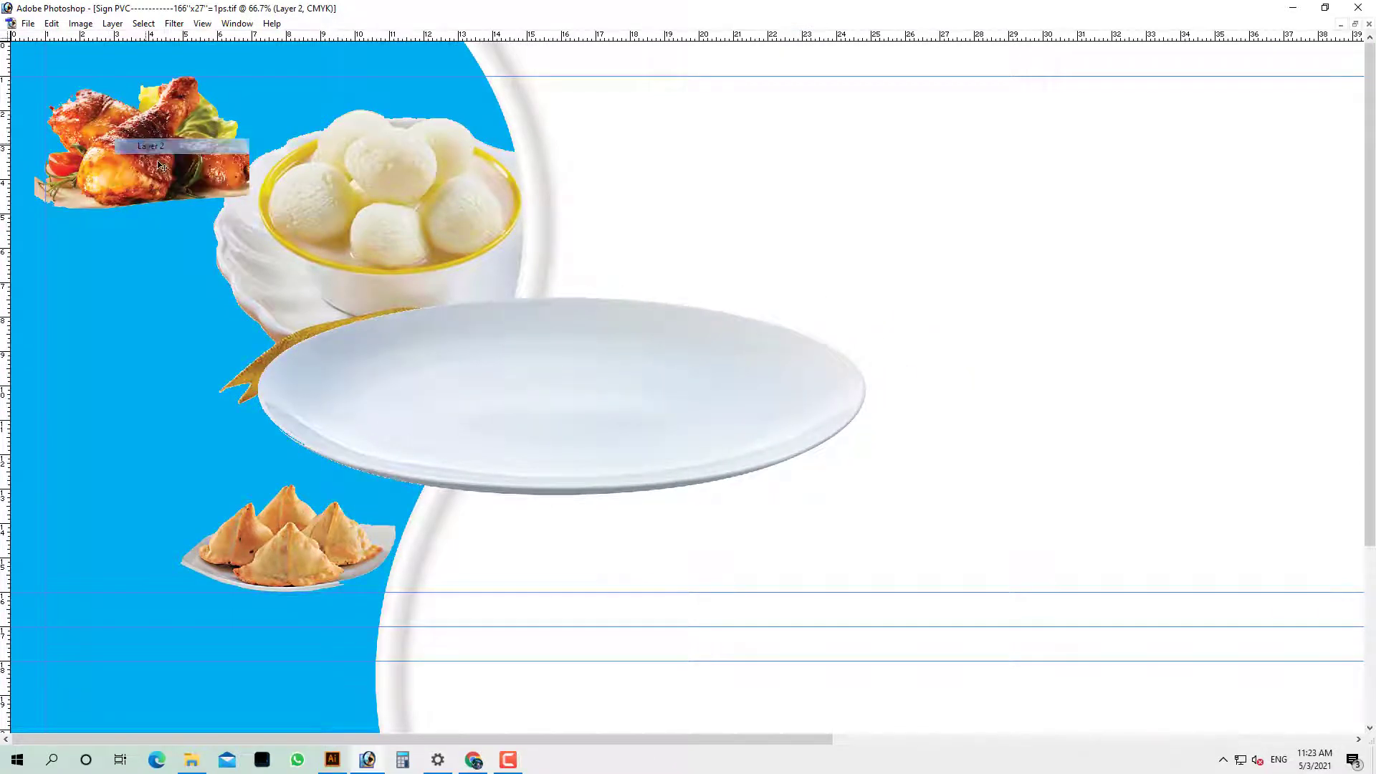
{"action": "left_click_drag", "start_coordinate": [162, 166], "coordinate": [543, 419]}
{"action": "key", "text": "ctrl+z"}
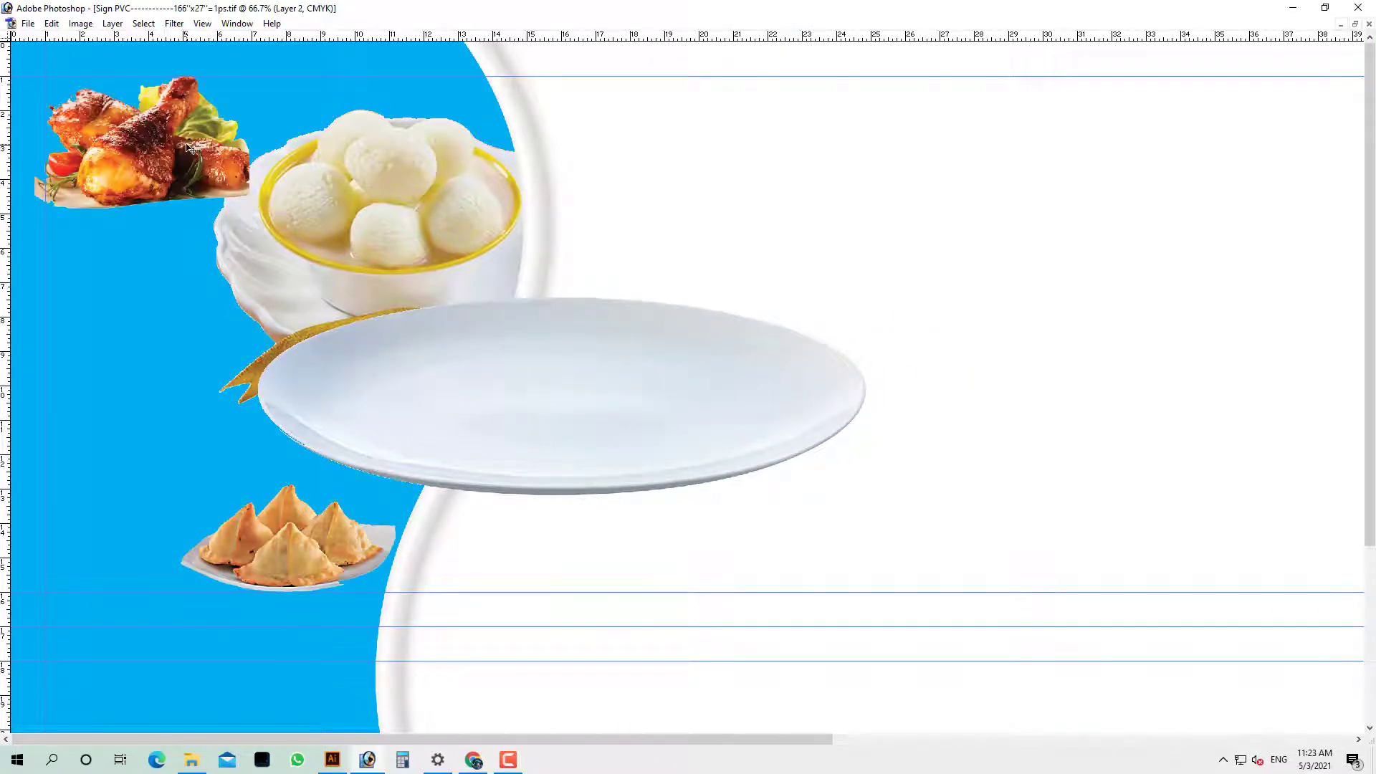
{"action": "left_click_drag", "start_coordinate": [189, 148], "coordinate": [516, 320]}
{"action": "key", "text": "ctrl+z"}
{"action": "right_click", "coordinate": [169, 144]}
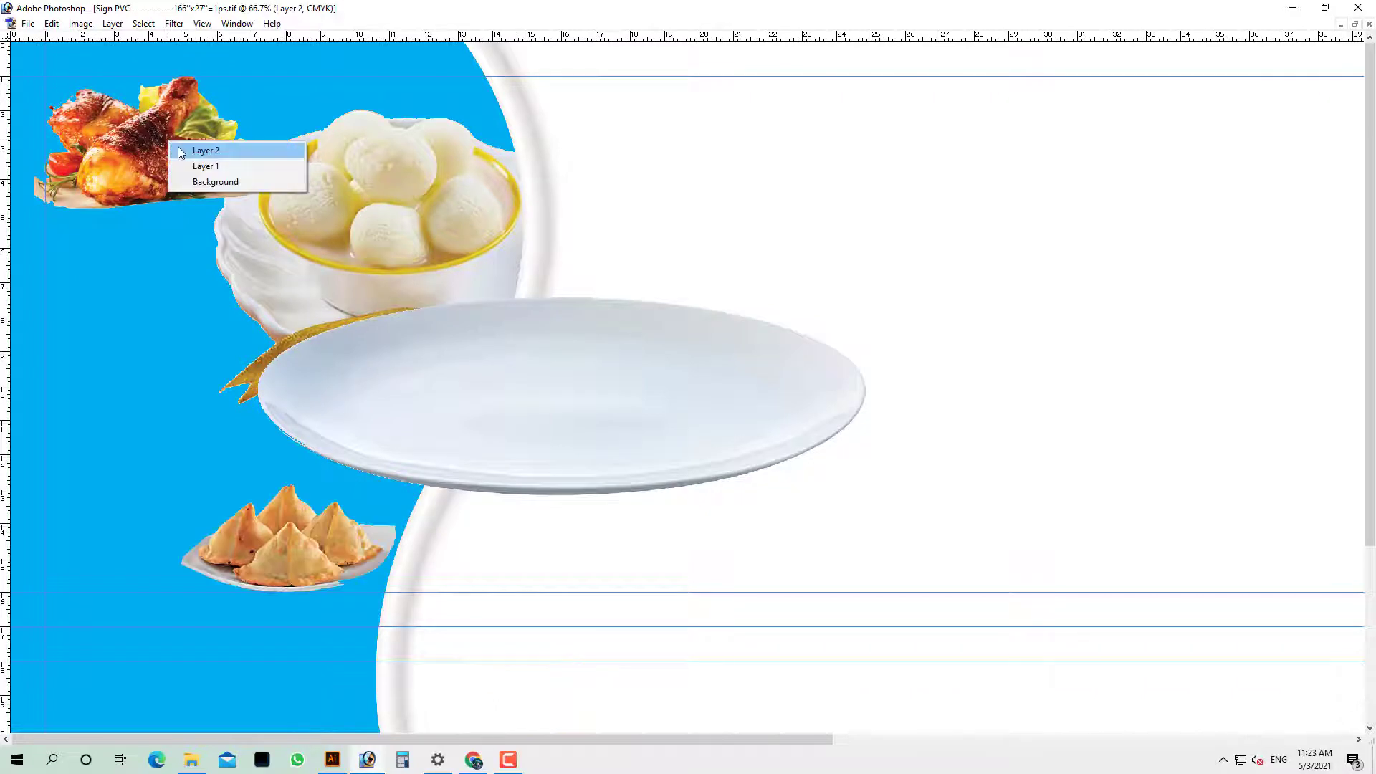
{"action": "left_click", "coordinate": [180, 152]}
{"action": "key", "text": "Tab"}
{"action": "key", "text": "Tab"}
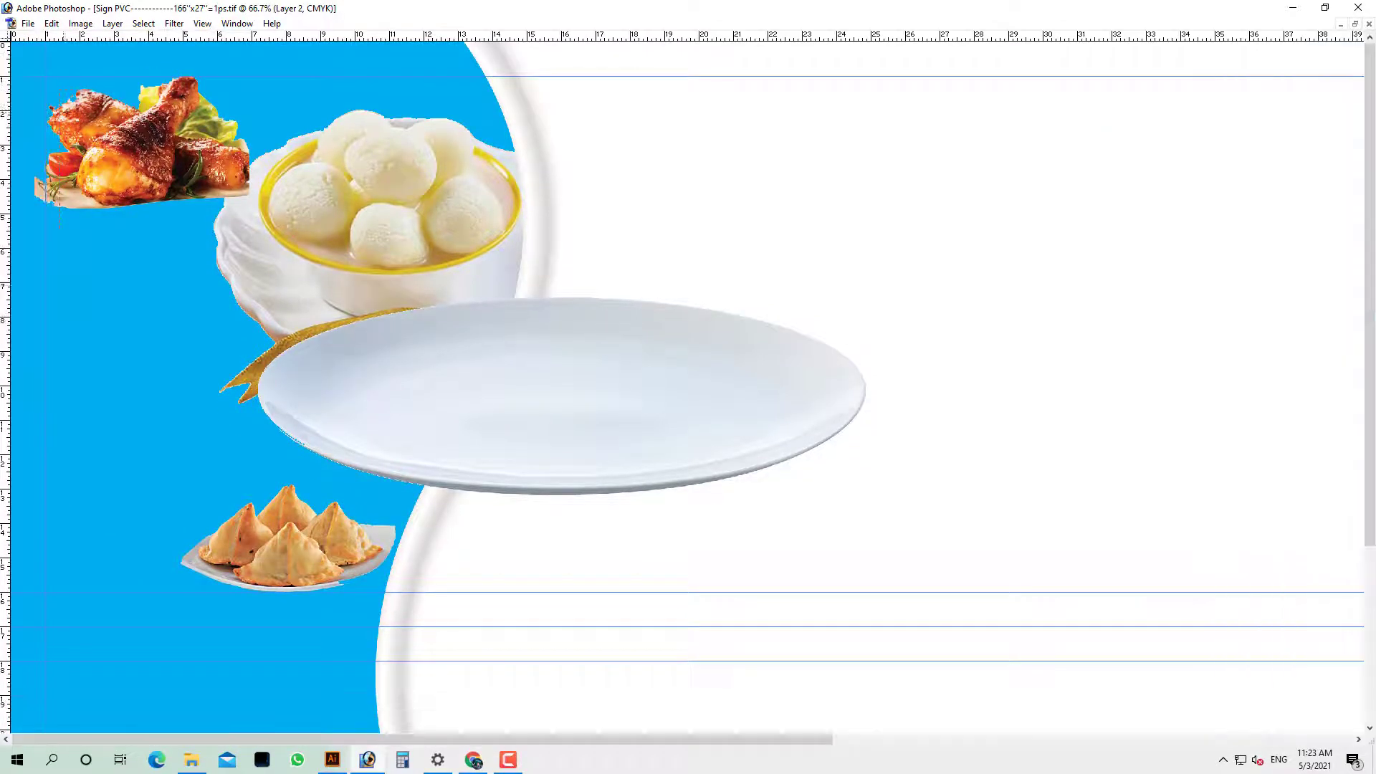
{"action": "left_click_drag", "start_coordinate": [161, 221], "coordinate": [280, 254]}
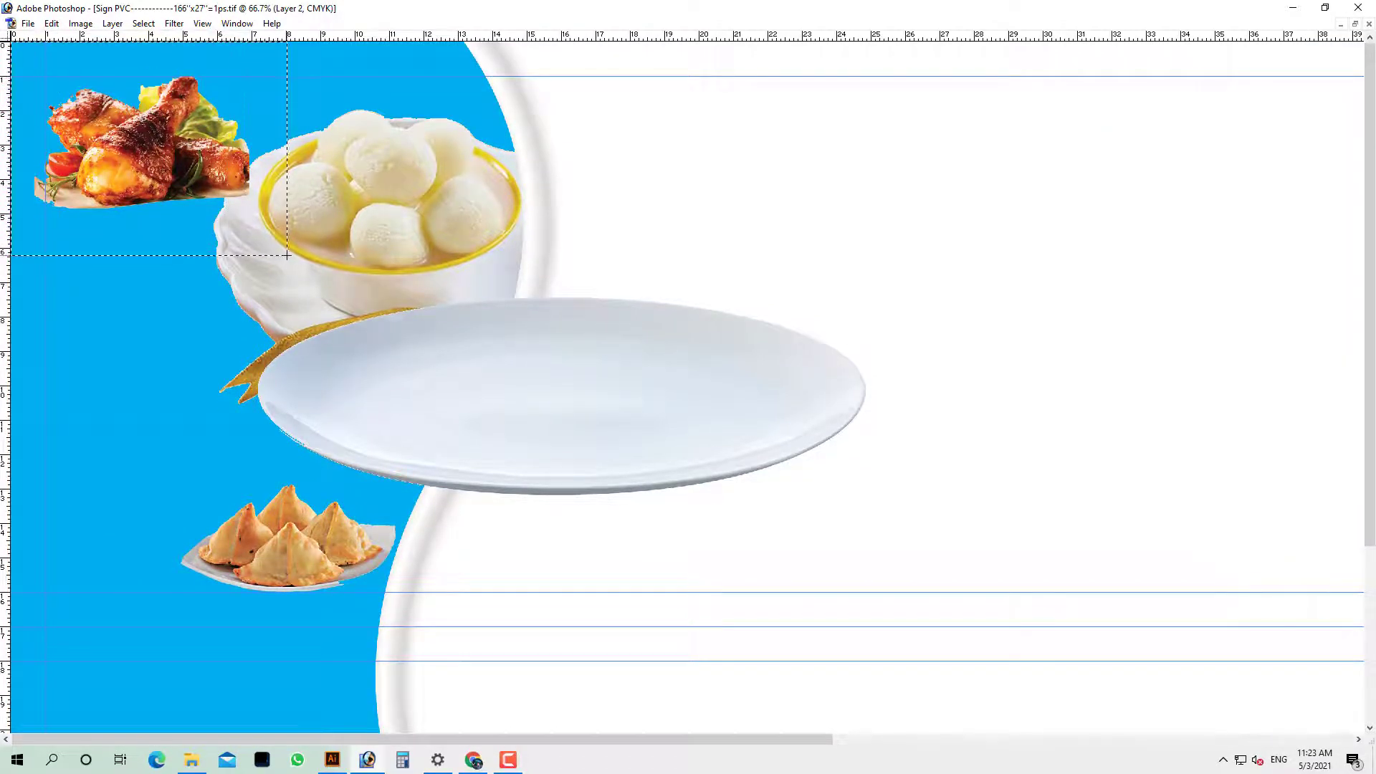
{"action": "key", "text": "Delete"}
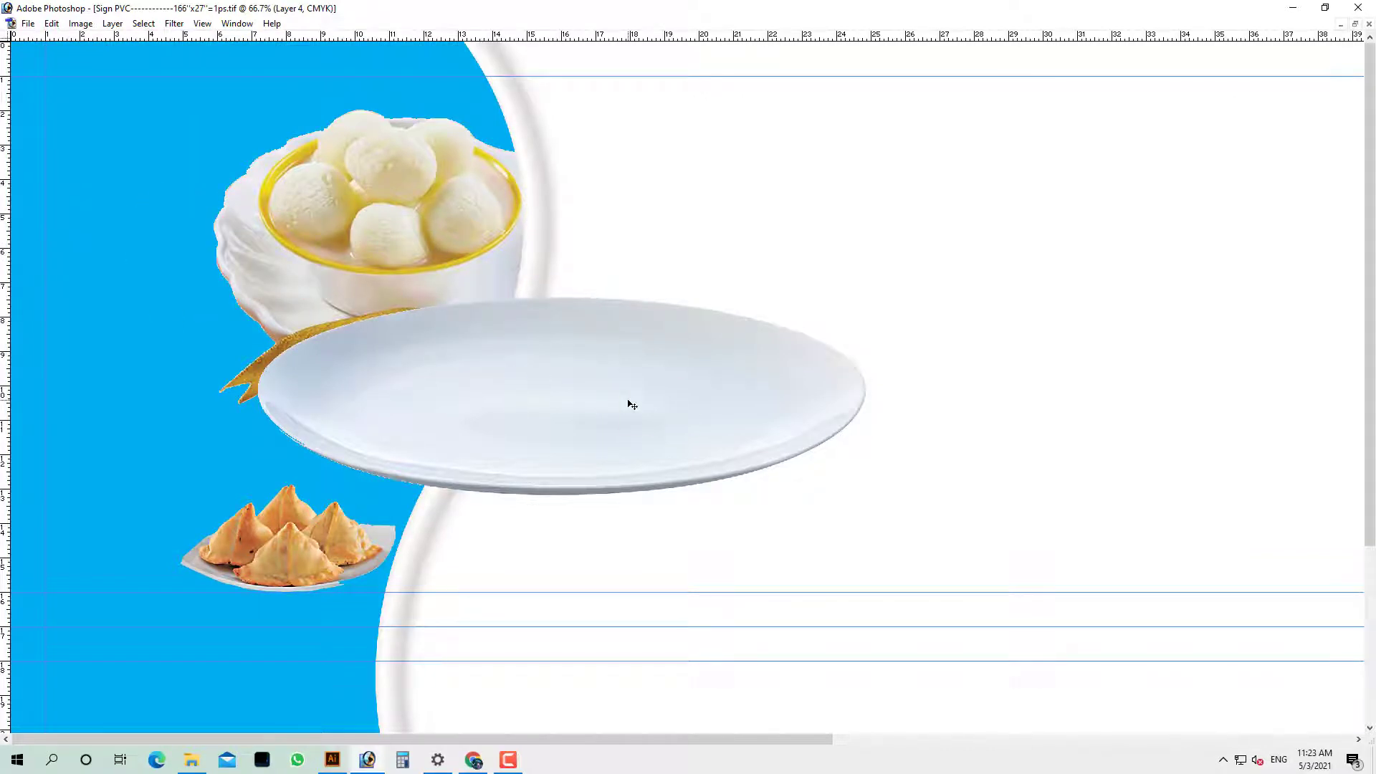
Paste the chicken, enlarge it about twice, and position it over the plate's right side
{"action": "key", "text": "ctrl+v"}
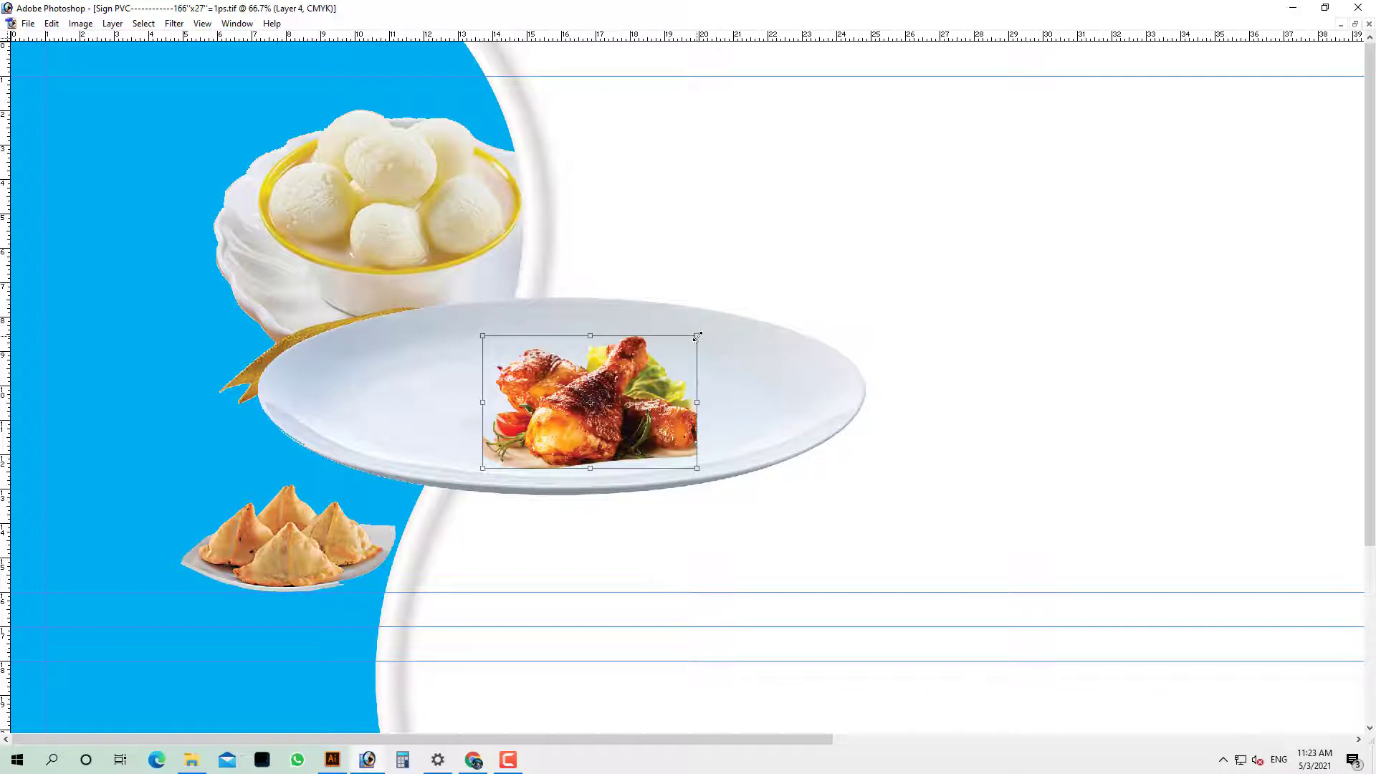
{"action": "left_click_drag", "start_coordinate": [698, 335], "coordinate": [772, 292]}
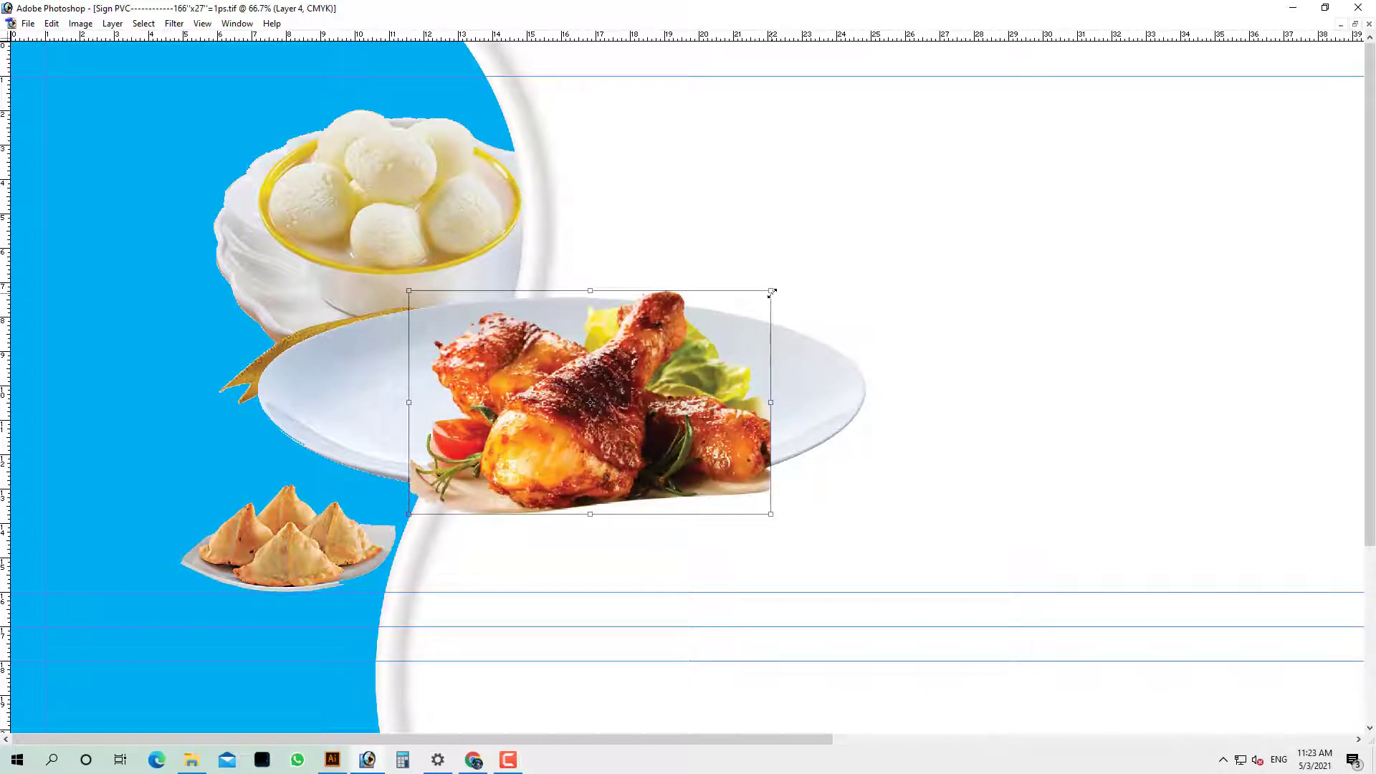
{"action": "key", "text": "Return"}
{"action": "left_click_drag", "start_coordinate": [633, 385], "coordinate": [613, 351]}
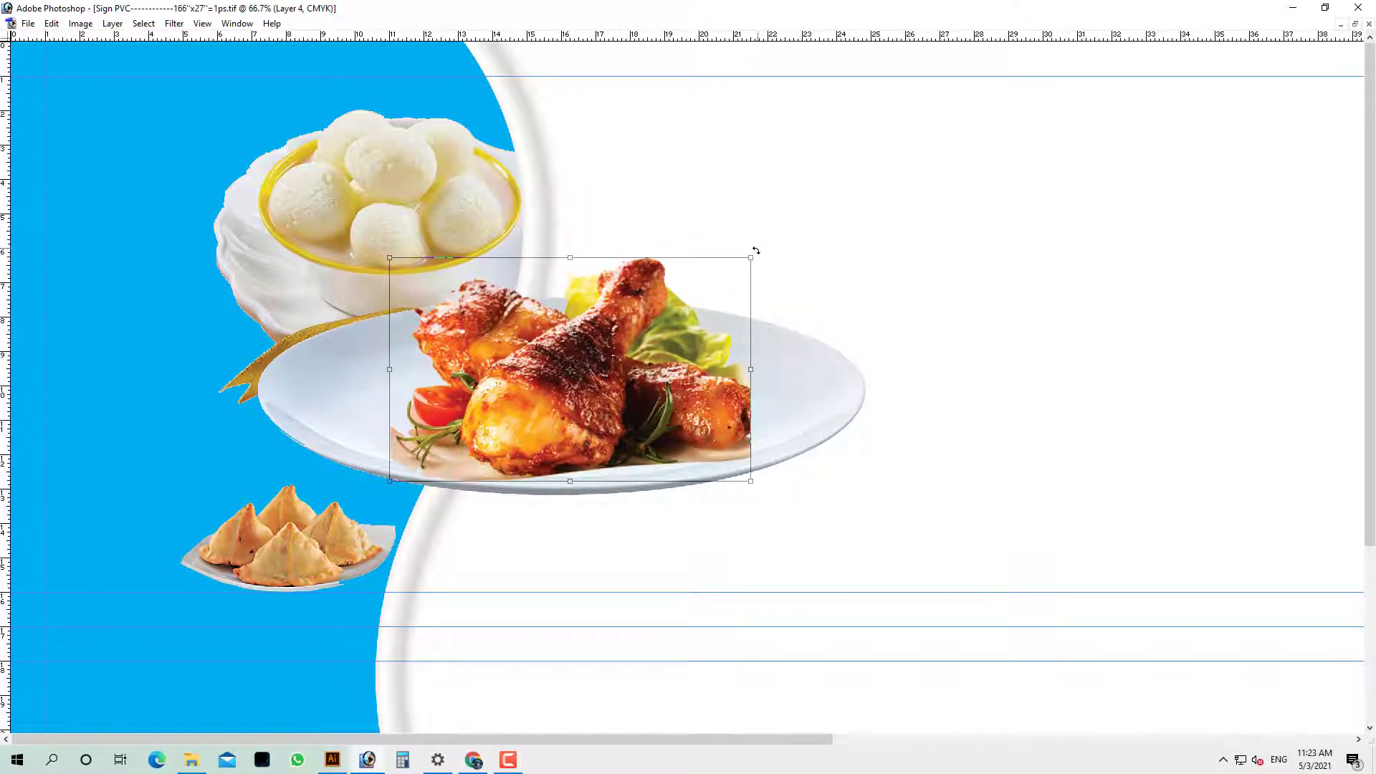
{"action": "left_click_drag", "start_coordinate": [756, 251], "coordinate": [797, 169]}
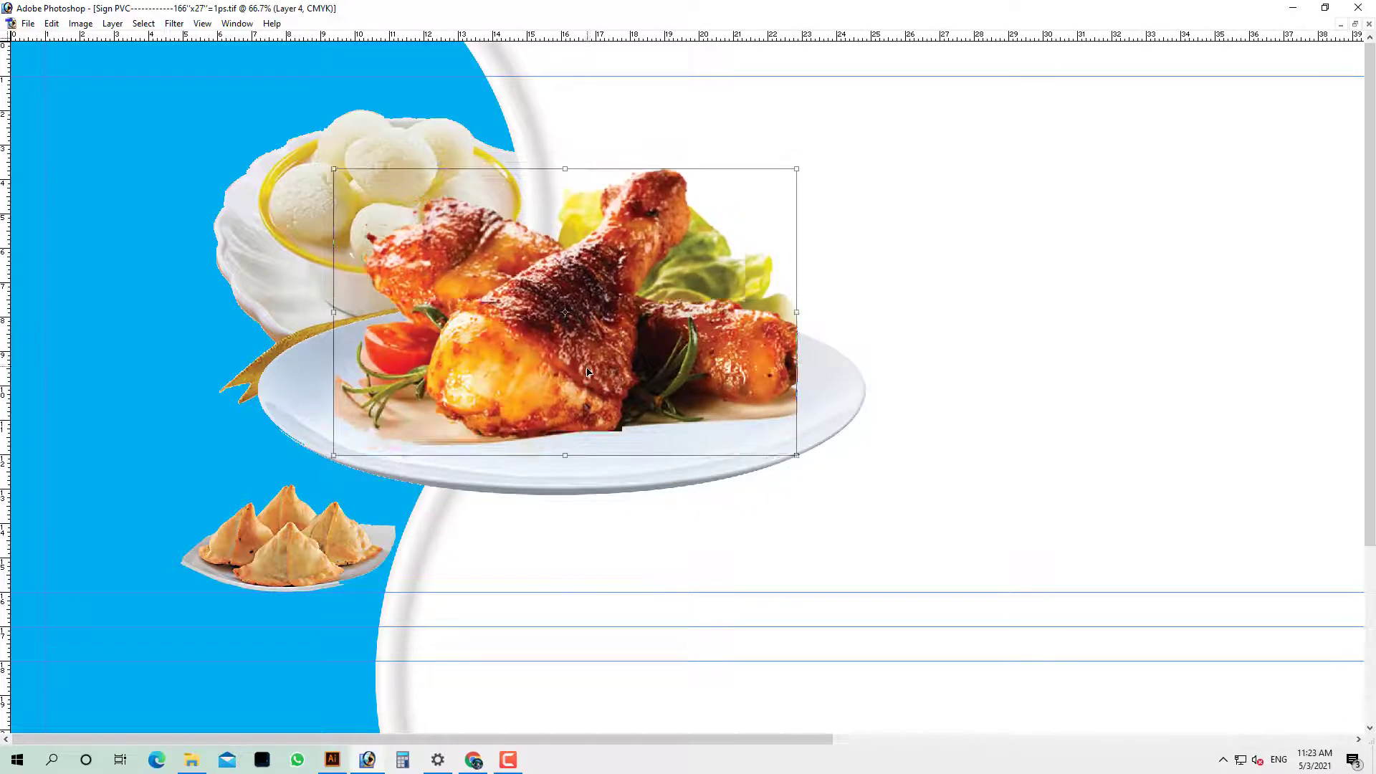
{"action": "left_click_drag", "start_coordinate": [587, 371], "coordinate": [597, 385]}
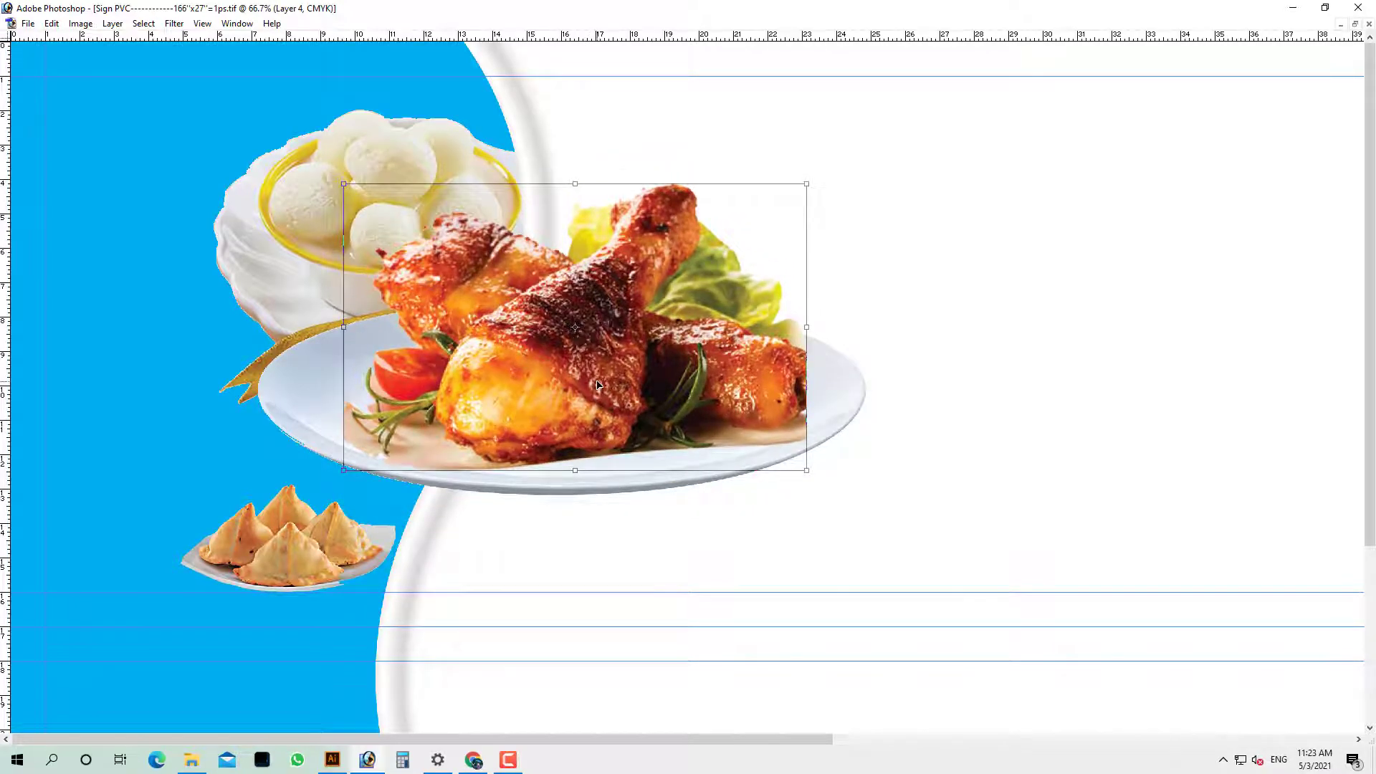
{"action": "key", "text": "Return"}
{"action": "key", "text": "Tab"}
{"action": "key", "text": "ctrl+plus"}
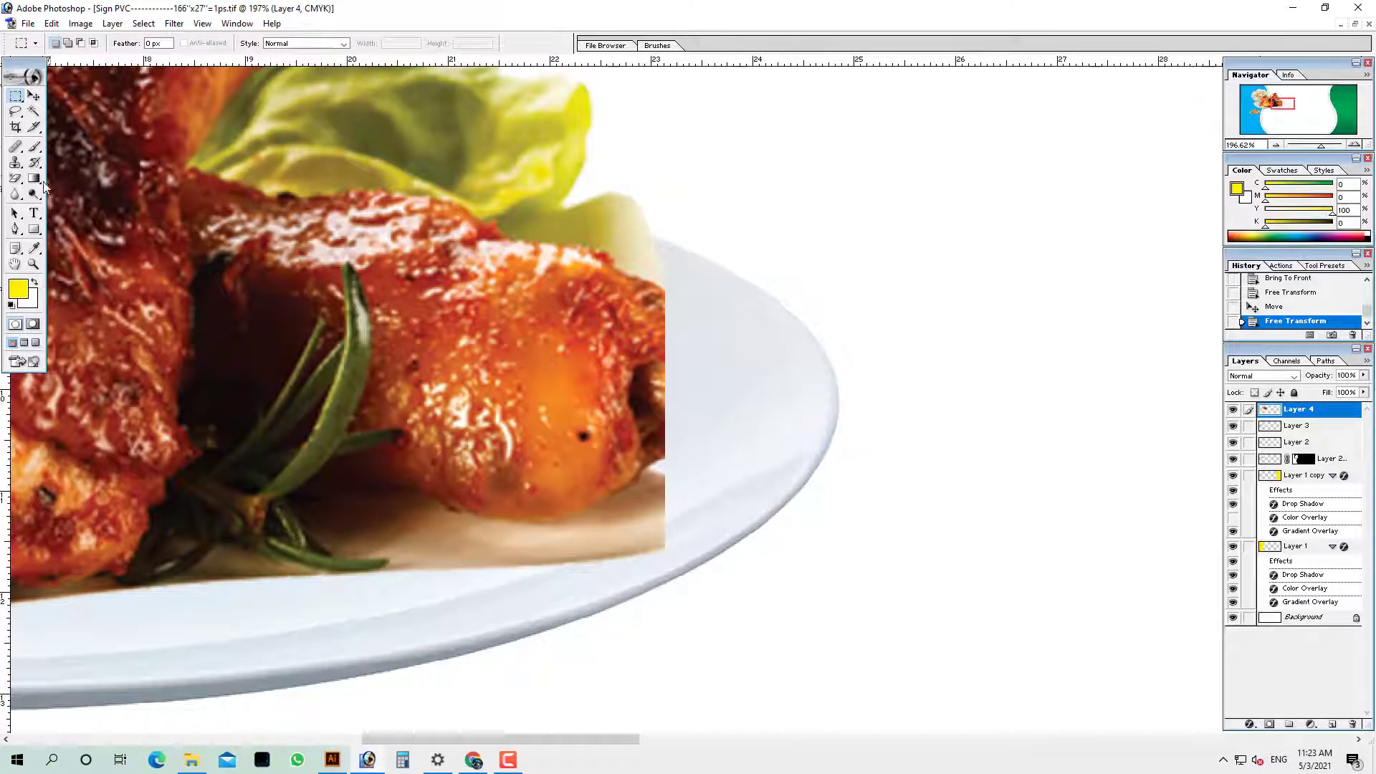
Lasso the chicken's right edge and clone-stamp chicken texture to round it off
{"action": "left_click", "coordinate": [15, 111]}
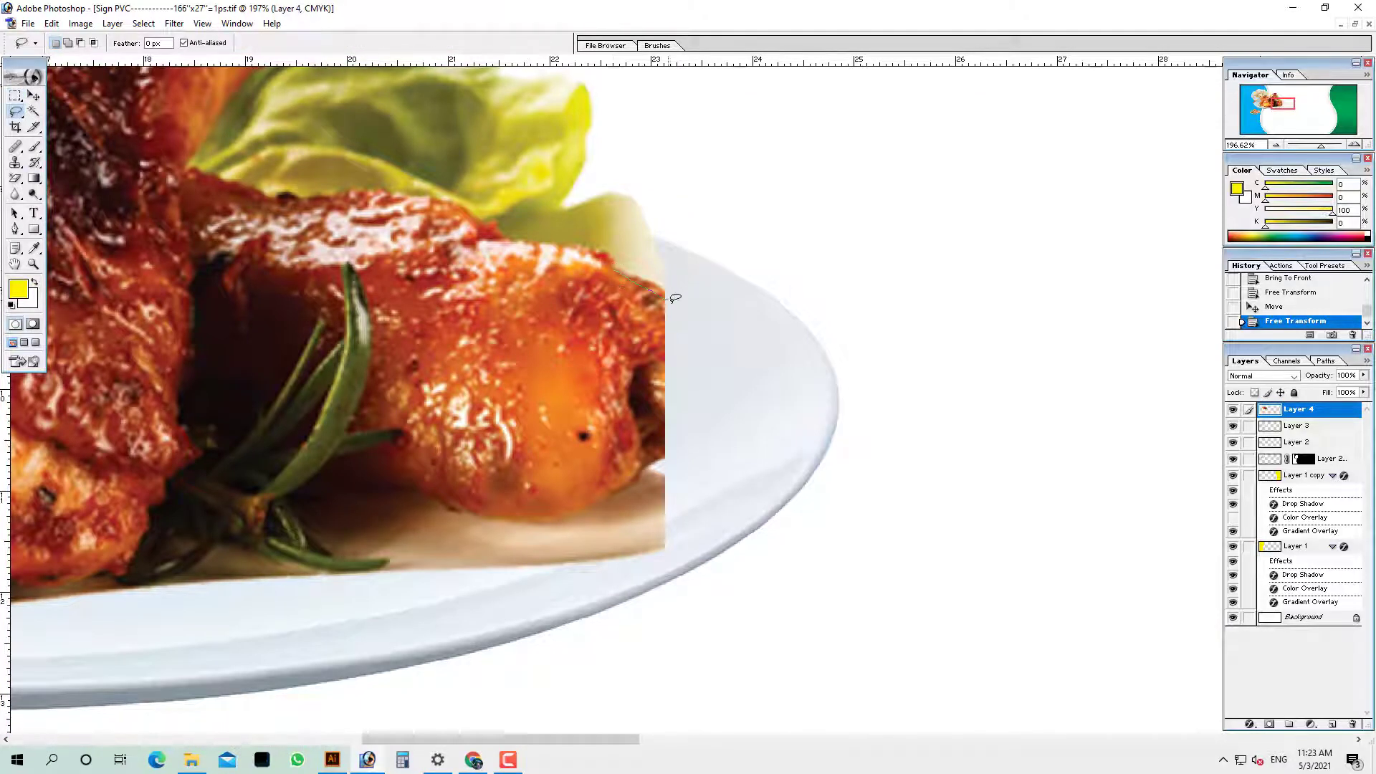
{"action": "left_click_drag", "start_coordinate": [595, 499], "coordinate": [613, 271]}
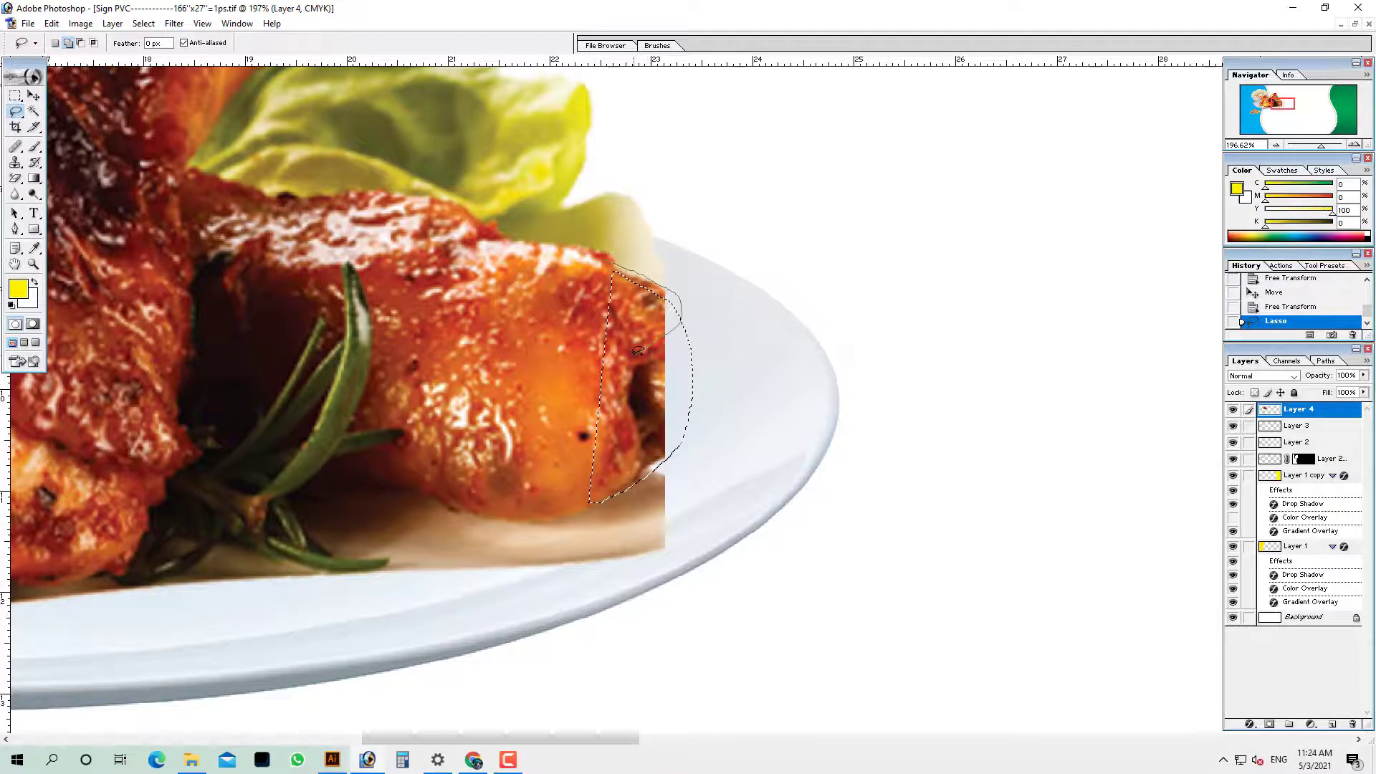
{"action": "left_click", "coordinate": [20, 164]}
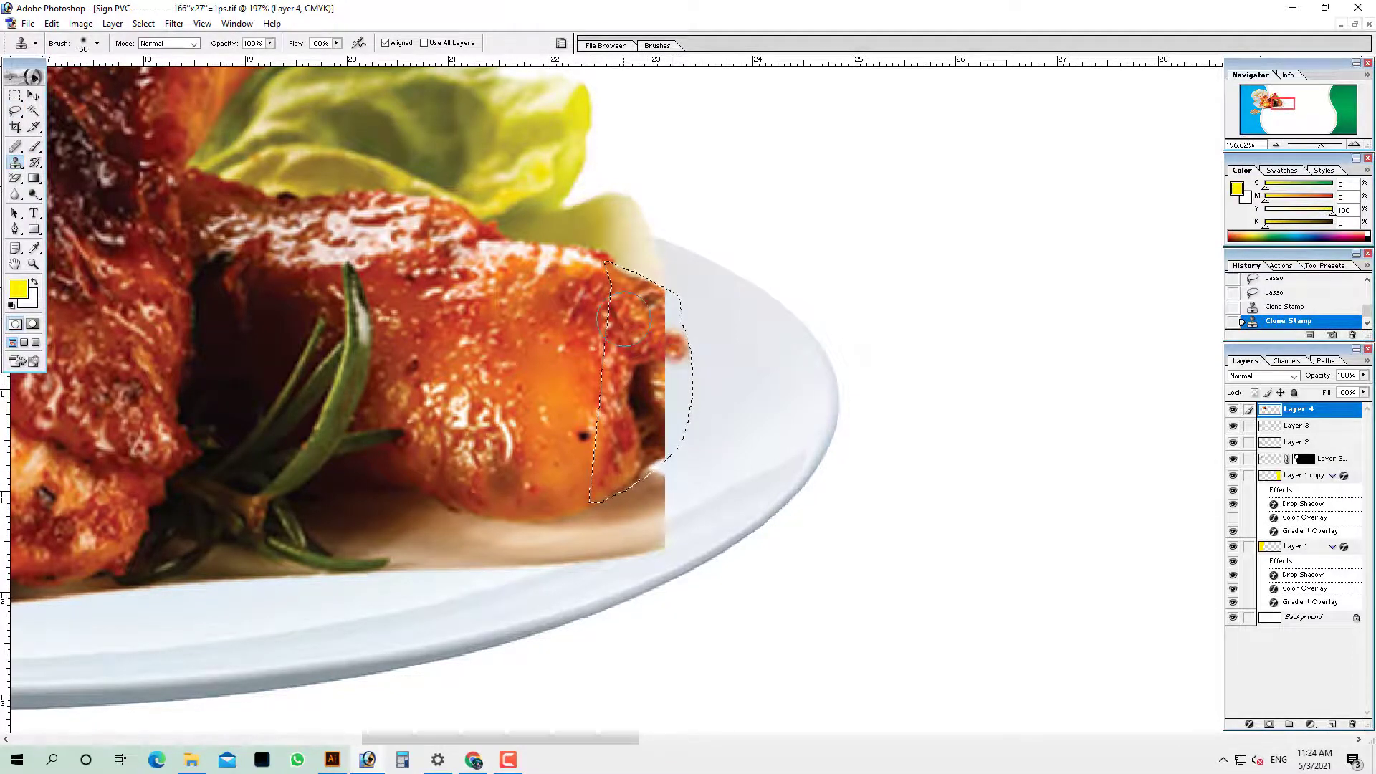
{"action": "mouse_move", "coordinate": [686, 347]}
{"action": "left_mouse_down"}
{"action": "mouse_move", "coordinate": [674, 310]}
{"action": "mouse_move", "coordinate": [682, 321]}
{"action": "mouse_move", "coordinate": [648, 304]}
{"action": "mouse_move", "coordinate": [690, 405]}
{"action": "mouse_move", "coordinate": [652, 386]}
{"action": "mouse_move", "coordinate": [670, 414]}
{"action": "left_mouse_up"}
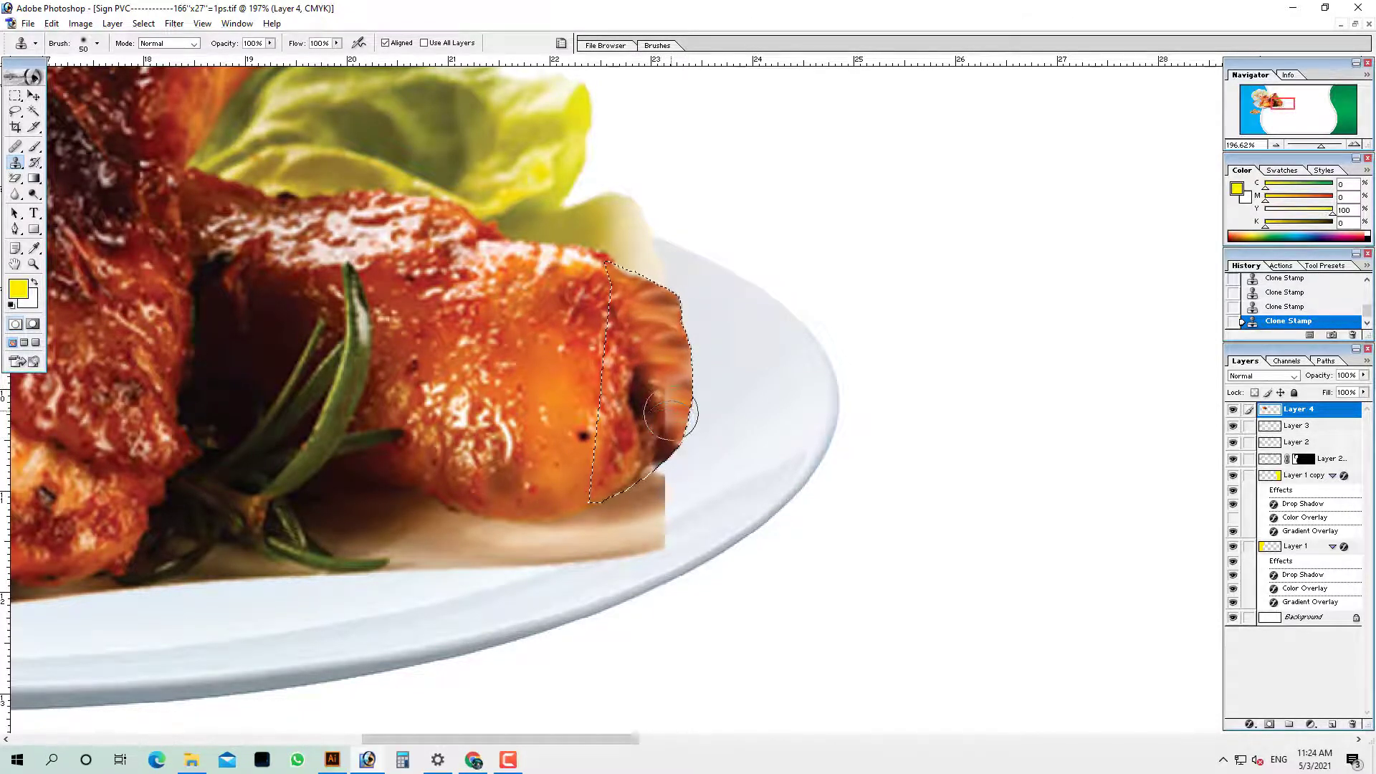
{"action": "key", "text": "ctrl+d"}
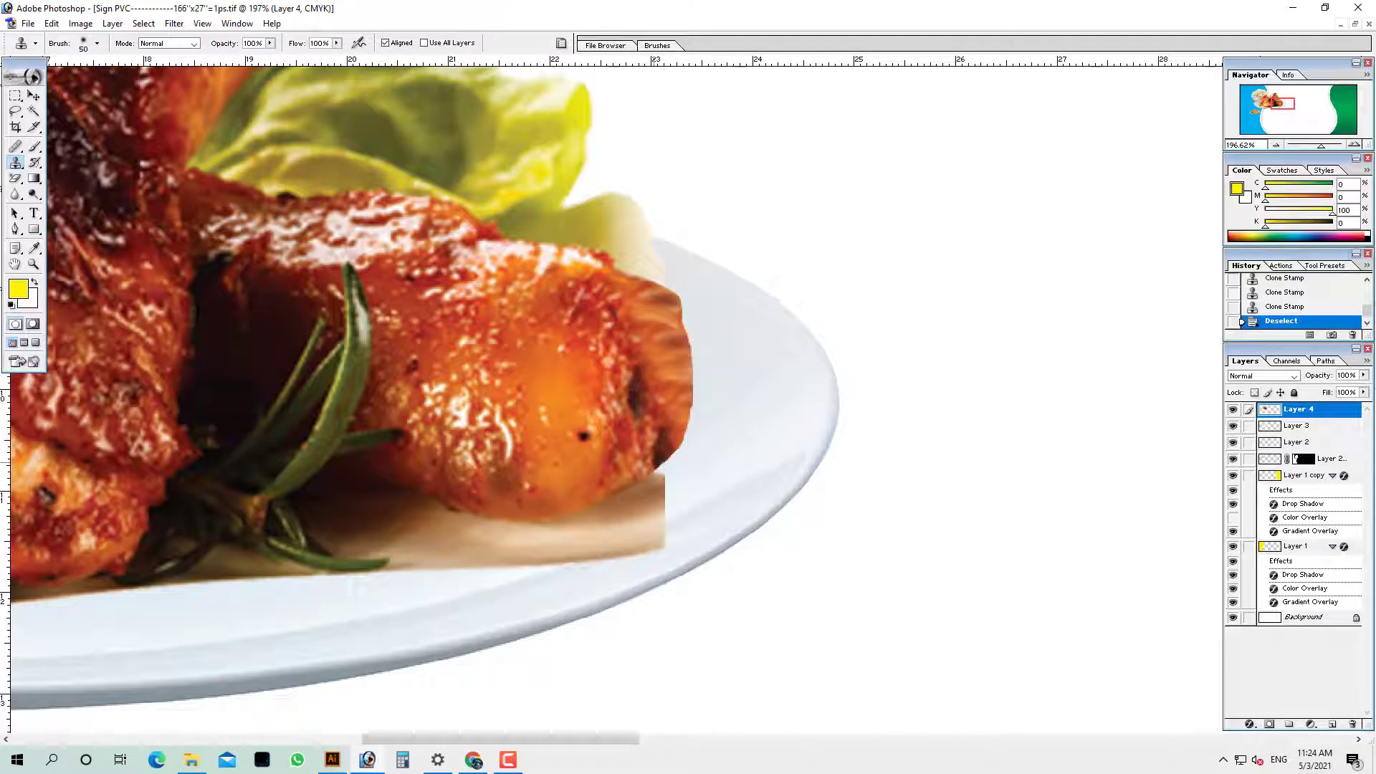
{"action": "key", "text": "ctrl+0"}
Pick the chicken layer and move the chicken plate down
{"action": "right_click", "coordinate": [479, 299], "text": "ctrl"}
{"action": "left_click", "coordinate": [483, 301]}
{"action": "left_click_drag", "start_coordinate": [483, 303], "coordinate": [484, 335], "text": "ctrl"}
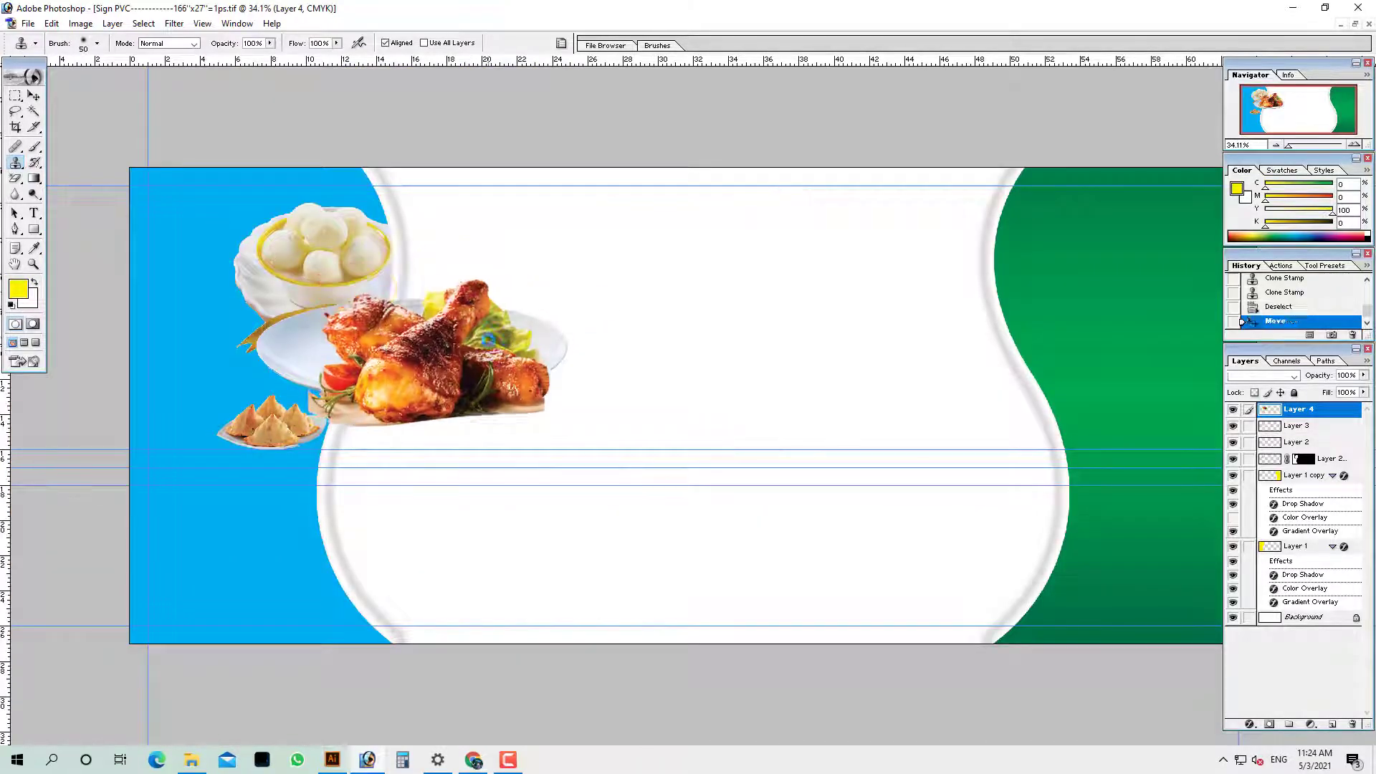
Reposition the chicken slightly on the plate, undoing a misplaced plate move
{"action": "key", "text": "ctrl+z"}
{"action": "right_click", "coordinate": [543, 339], "text": "ctrl"}
{"action": "left_click", "coordinate": [563, 352]}
{"action": "mouse_move", "coordinate": [563, 353]}
{"action": "left_mouse_down", "text": "ctrl"}
{"action": "mouse_move", "coordinate": [562, 376]}
{"action": "mouse_move", "coordinate": [551, 365]}
{"action": "left_mouse_up", "text": "ctrl"}
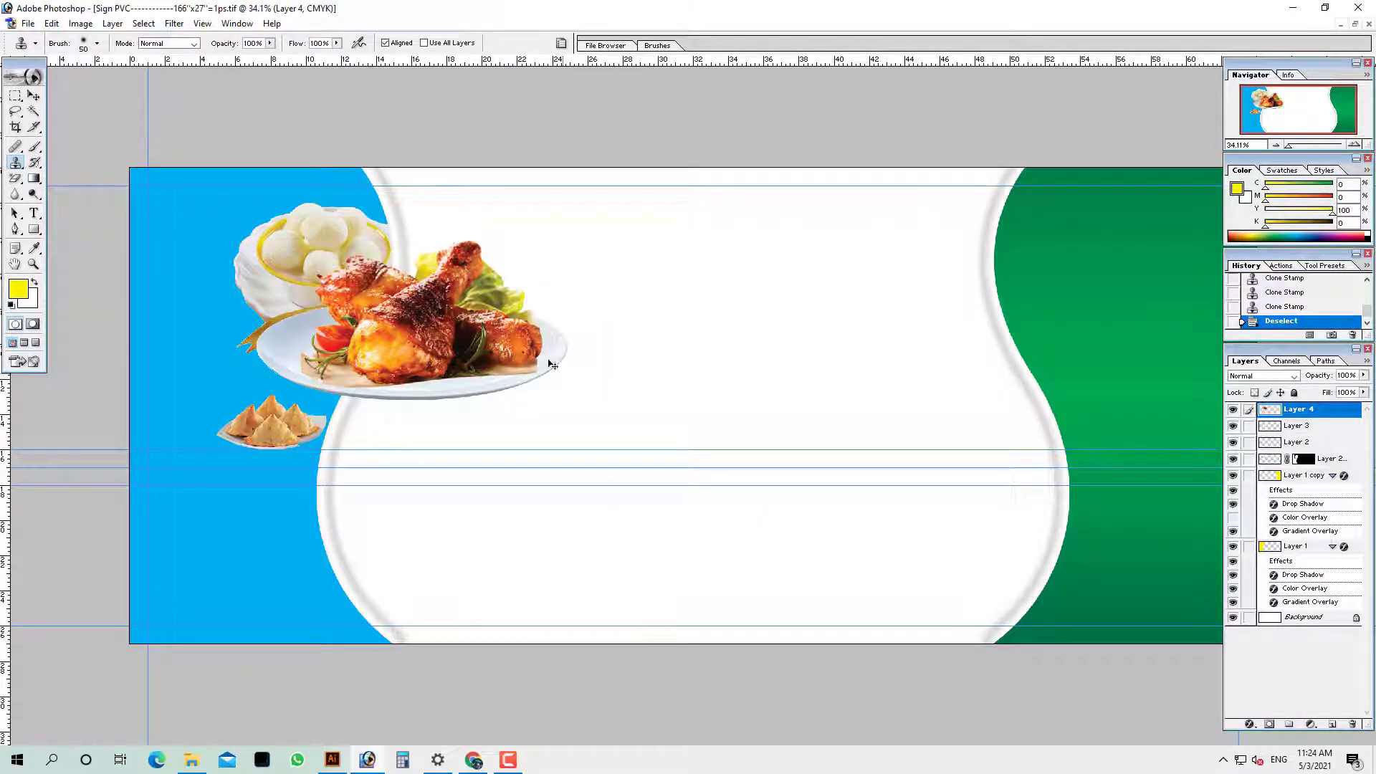
{"action": "left_click_drag", "start_coordinate": [448, 350], "coordinate": [530, 448], "text": "ctrl"}
{"action": "key", "text": "ctrl+z"}
Link the plate with the chicken, scale them to 47.3%, and move them to the top-left
{"action": "right_click", "coordinate": [304, 339], "text": "ctrl"}
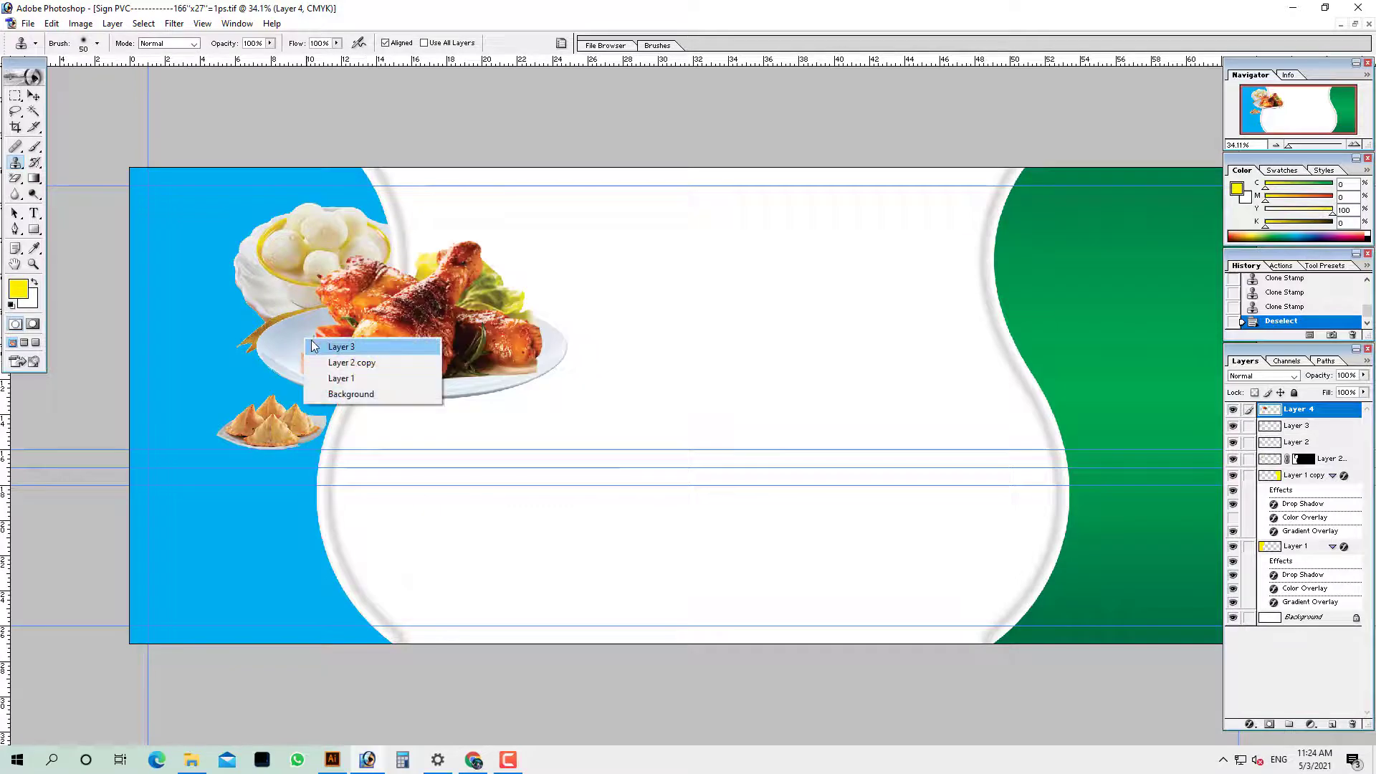
{"action": "left_click", "coordinate": [329, 348]}
{"action": "key", "text": "ctrl+t"}
{"action": "left_click_drag", "start_coordinate": [567, 239], "coordinate": [391, 311]}
{"action": "key", "text": "Return"}
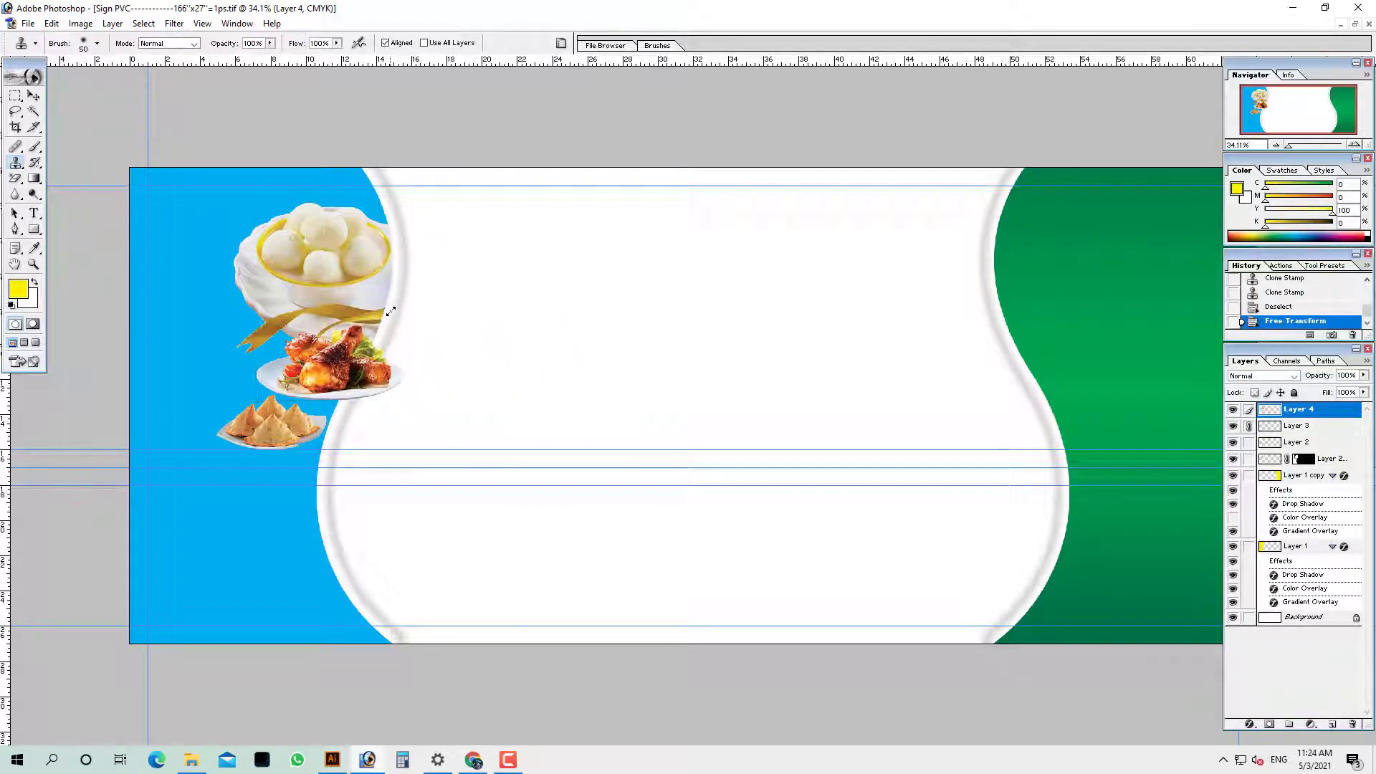
{"action": "left_click_drag", "start_coordinate": [324, 375], "coordinate": [225, 240]}
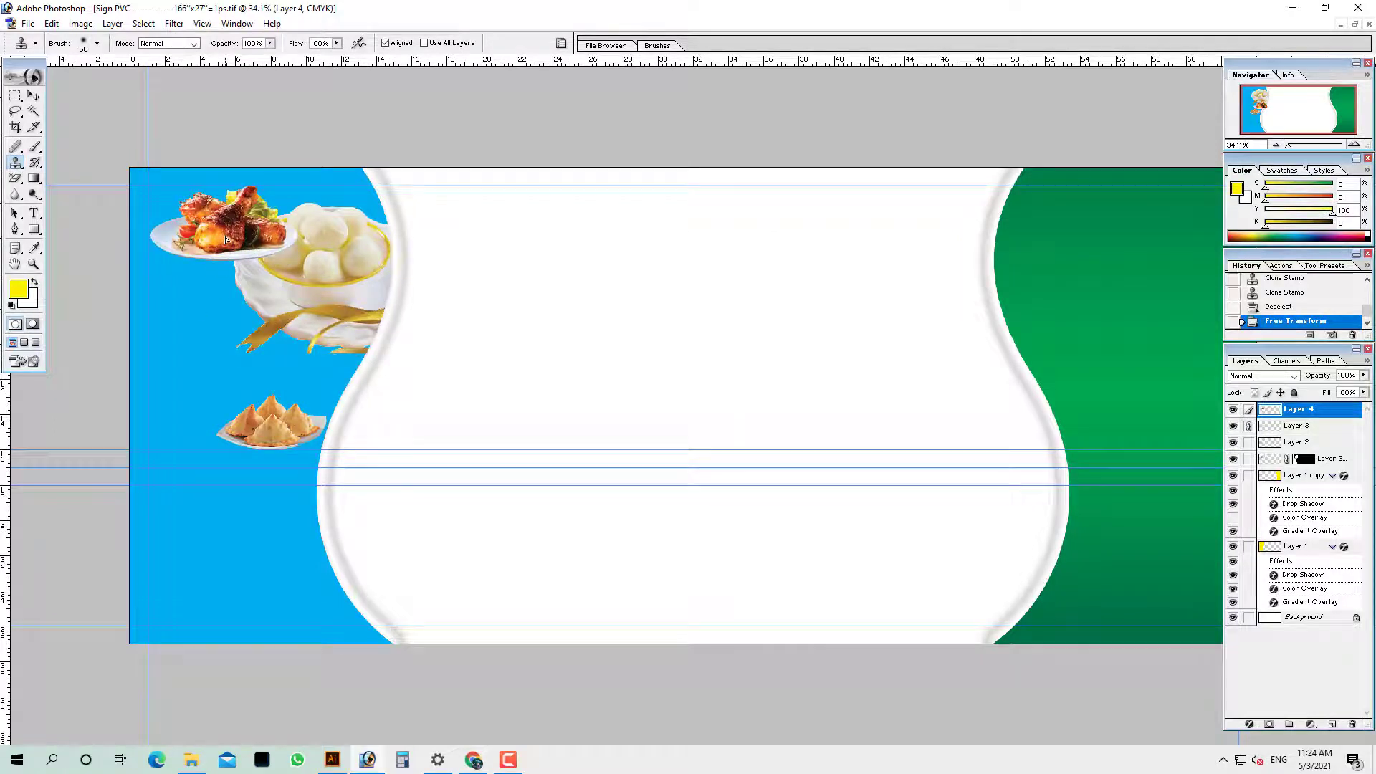
Disable the sweets bowl's layer mask, move the bowl down, and shrink it to 61%
{"action": "right_click", "coordinate": [289, 254], "text": "ctrl"}
{"action": "left_click", "coordinate": [337, 277]}
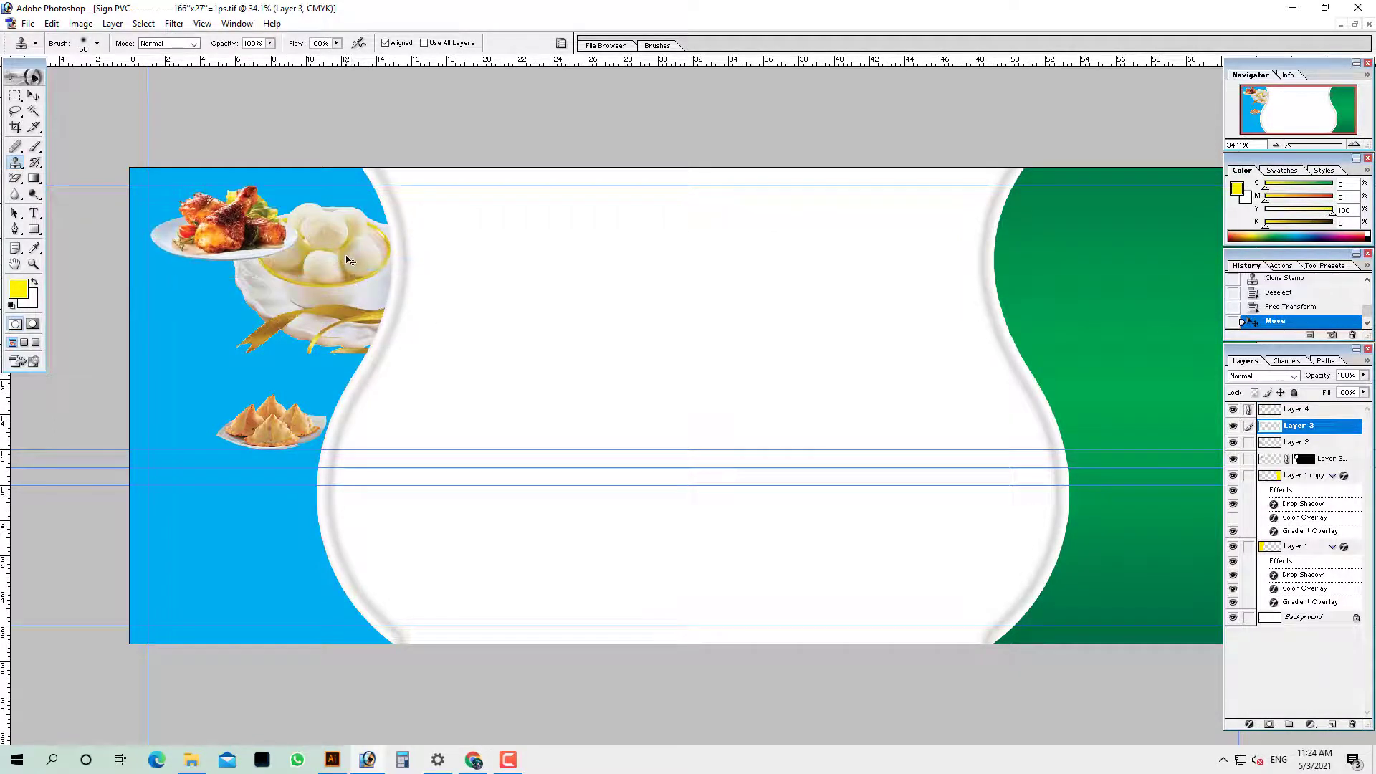
{"action": "right_click", "coordinate": [350, 260], "text": "ctrl"}
{"action": "right_click", "coordinate": [1314, 461]}
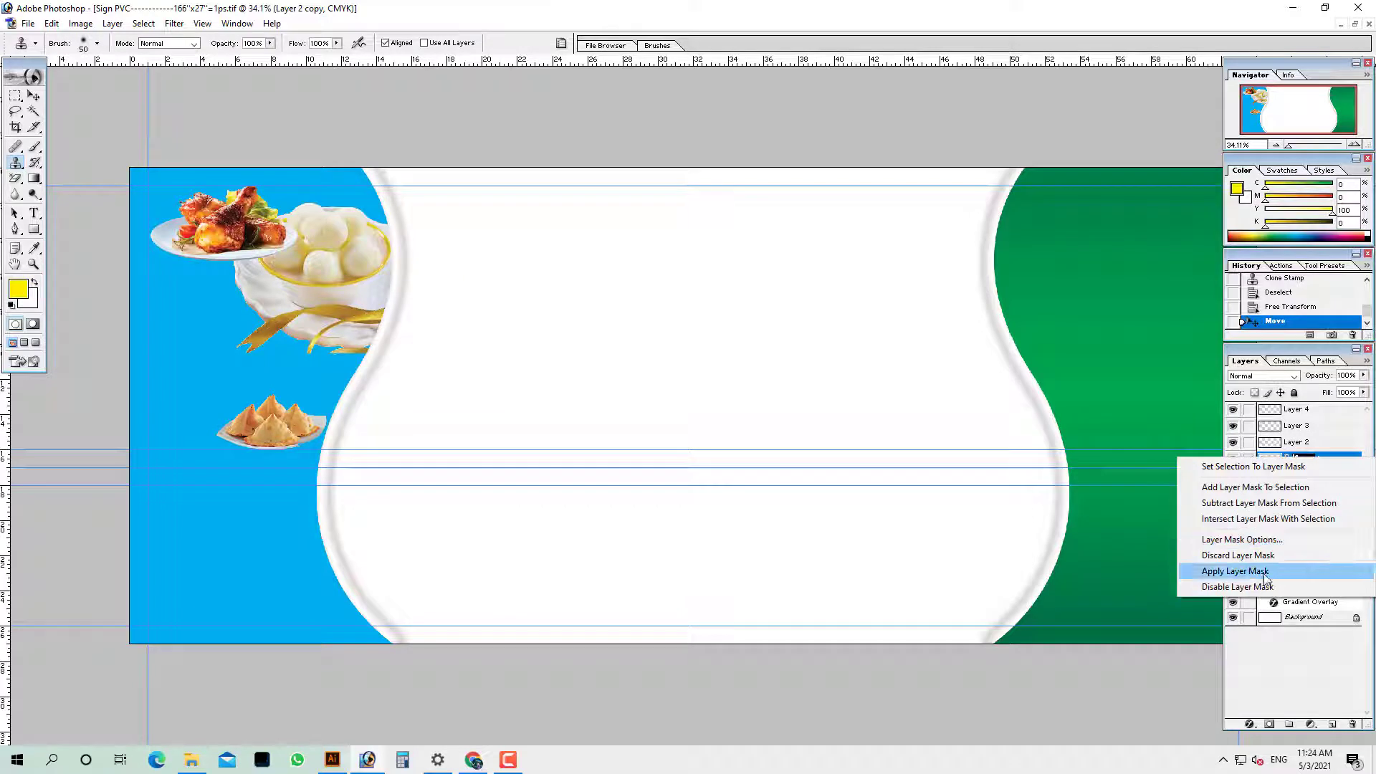
{"action": "left_click", "coordinate": [1251, 580]}
{"action": "left_click_drag", "start_coordinate": [353, 279], "coordinate": [333, 584]}
{"action": "key", "text": "ctrl+t"}
{"action": "left_click_drag", "start_coordinate": [375, 495], "coordinate": [304, 563]}
Place the resized sweets bowl beside the chicken plate in the food column
{"action": "left_click_drag", "start_coordinate": [275, 609], "coordinate": [368, 307]}
{"action": "key", "text": "Return"}
{"action": "key", "text": "s"}
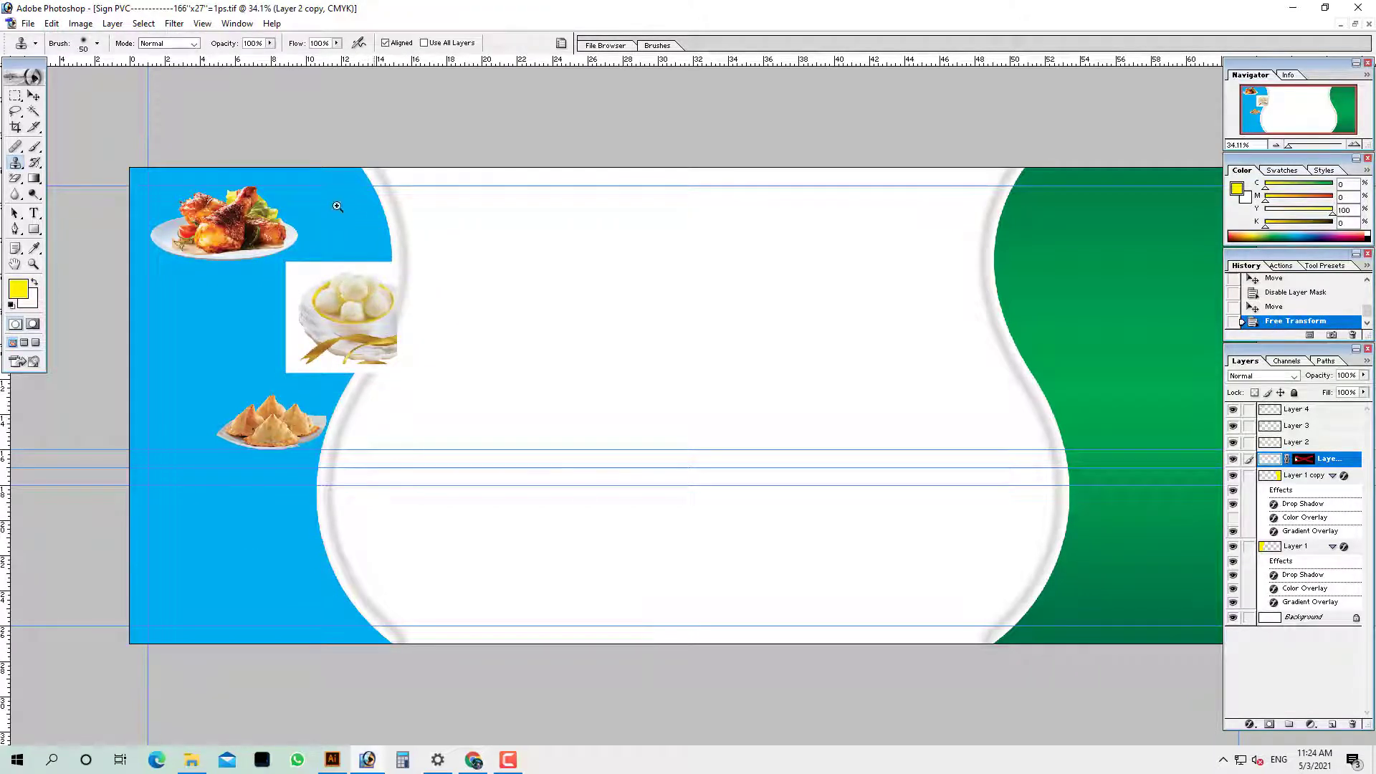
{"action": "left_click_drag", "start_coordinate": [337, 207], "coordinate": [539, 472]}
{"action": "left_click_drag", "start_coordinate": [448, 324], "coordinate": [441, 239]}
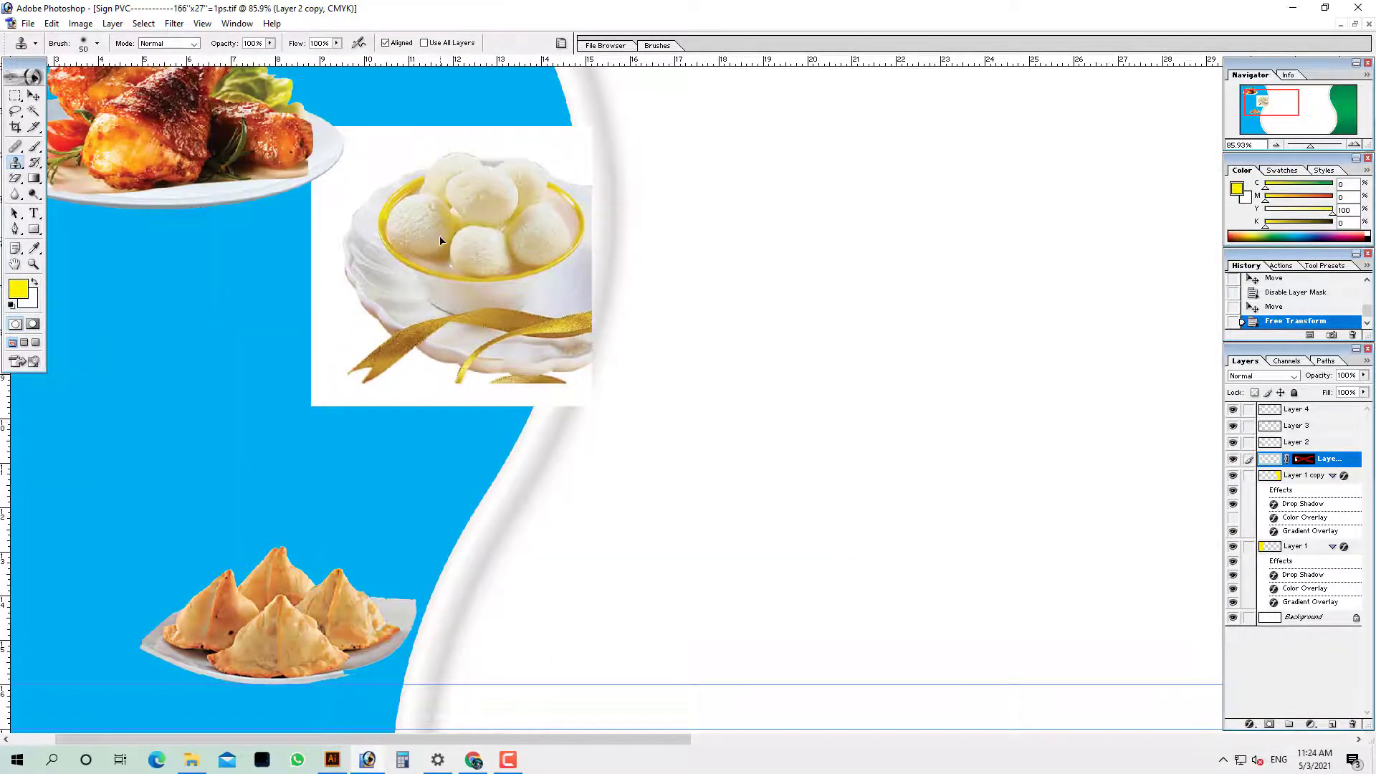
Try erasing the white background around the sweets with the Magic Eraser, then undo it
{"action": "right_click", "coordinate": [530, 81], "text": "ctrl"}
{"action": "left_click", "coordinate": [536, 88]}
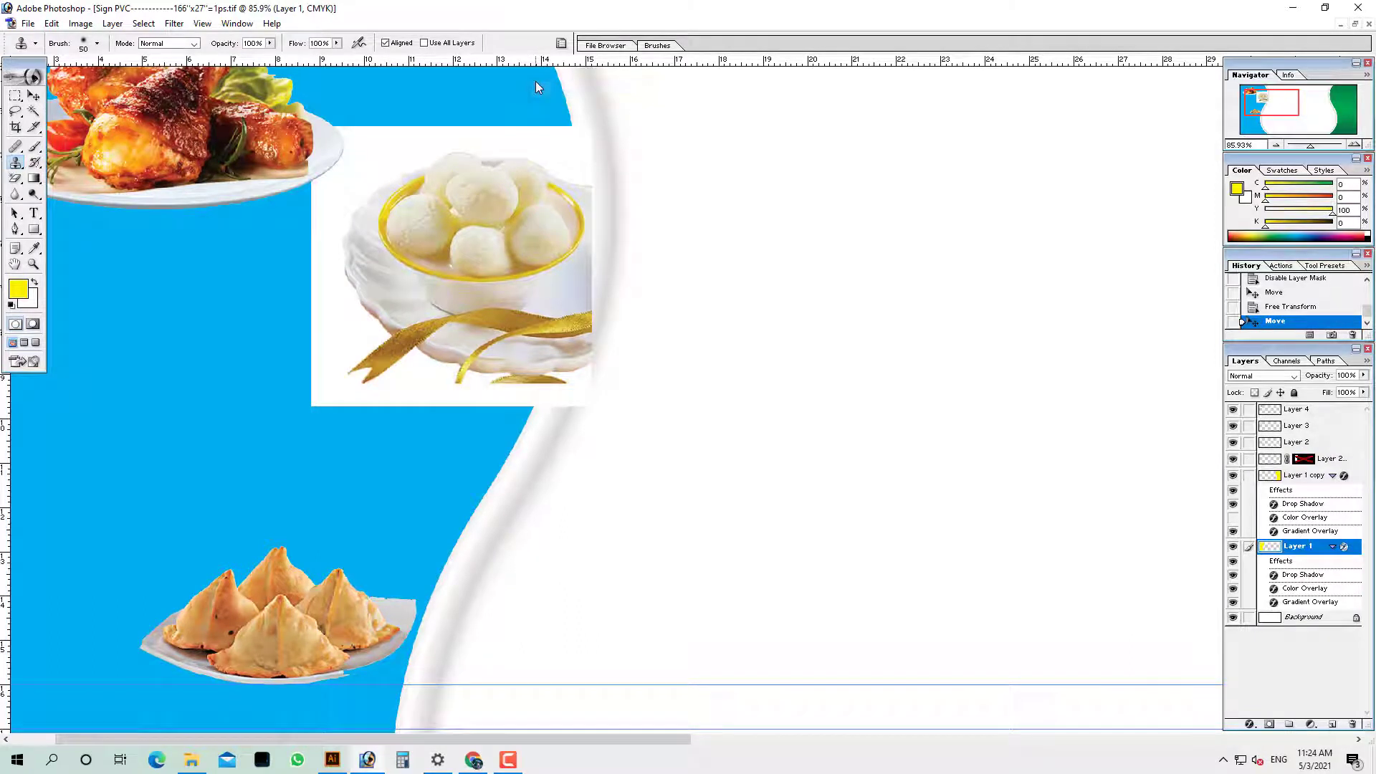
{"action": "left_click", "coordinate": [15, 178]}
{"action": "right_click", "coordinate": [367, 161], "text": "ctrl"}
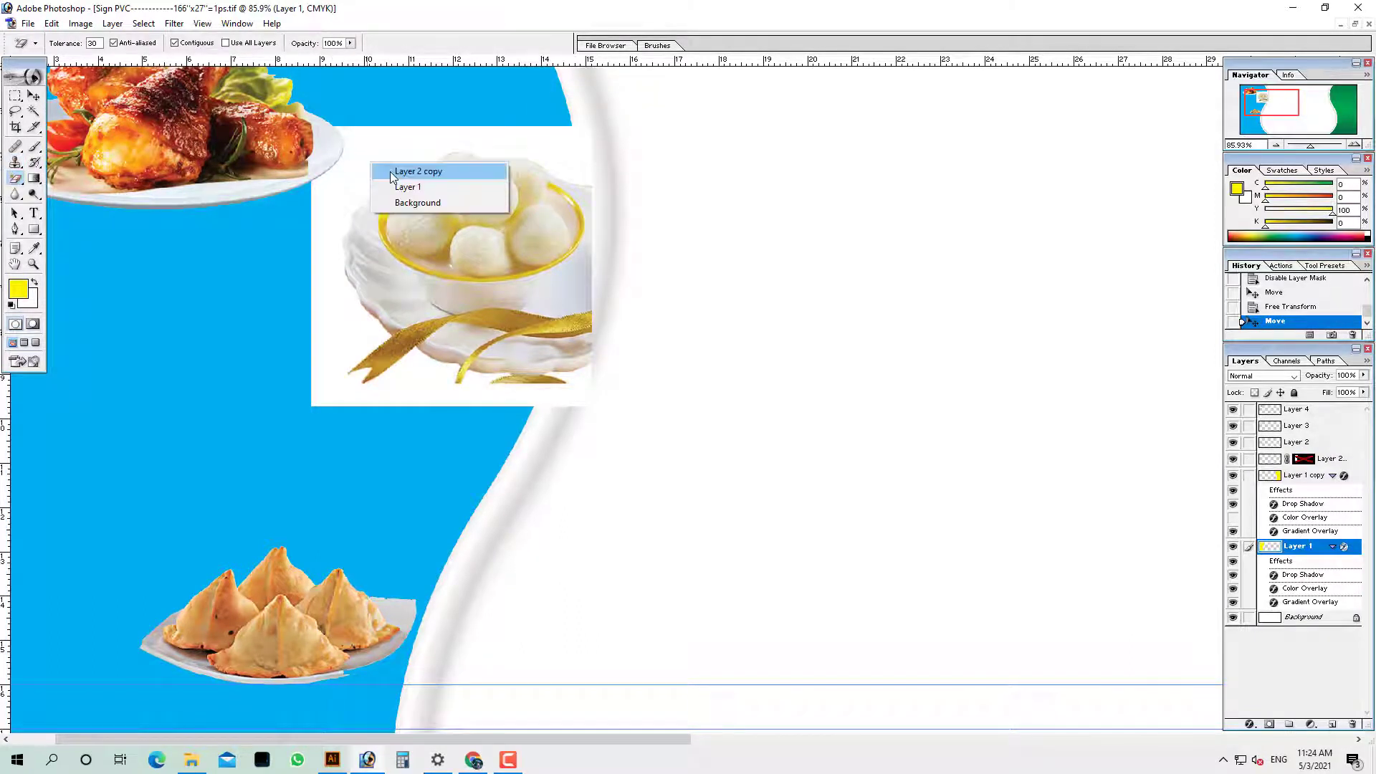
{"action": "left_click", "coordinate": [394, 169]}
{"action": "left_click", "coordinate": [392, 166]}
{"action": "key", "text": "ctrl+z"}
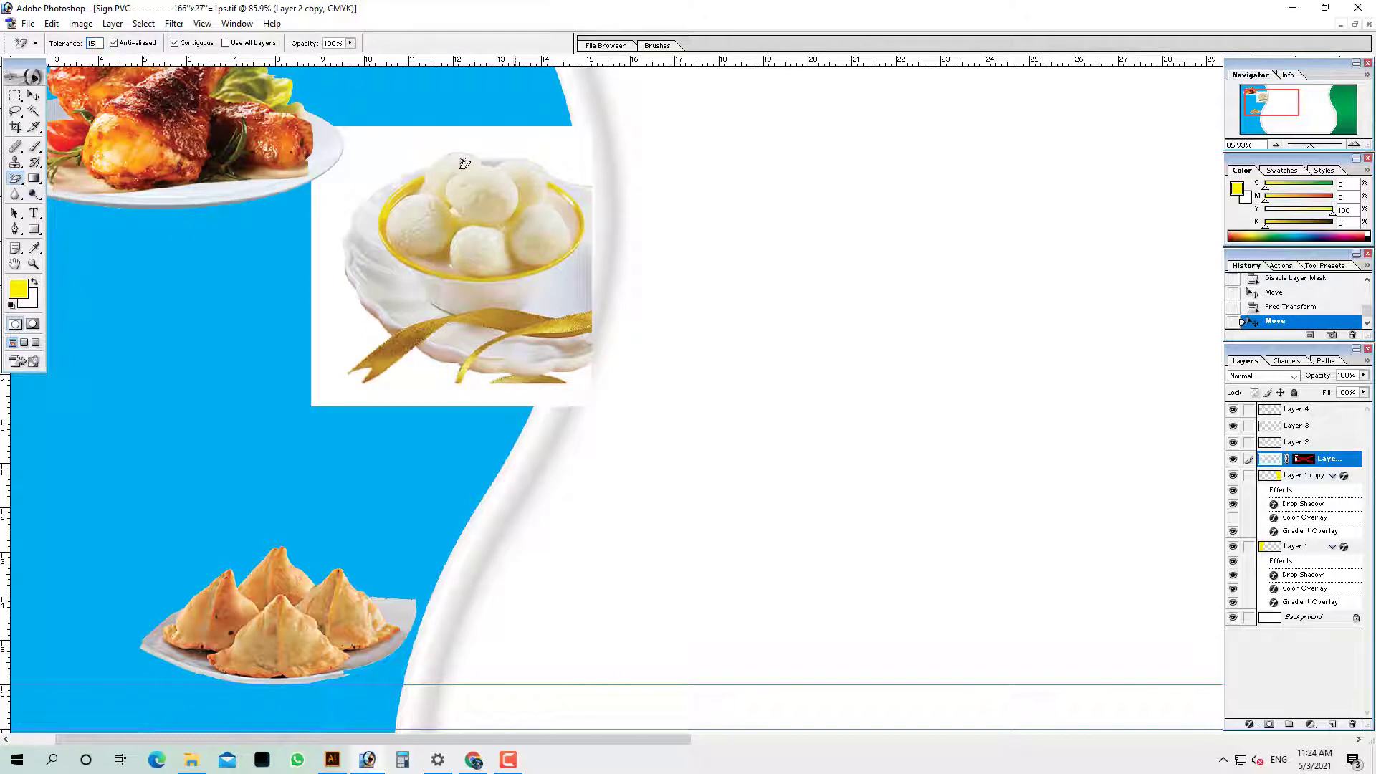
{"action": "left_click", "coordinate": [427, 138]}
{"action": "key", "text": "ctrl+z"}
{"action": "key", "text": "ctrl+z"}
{"action": "key", "text": "ctrl+z"}
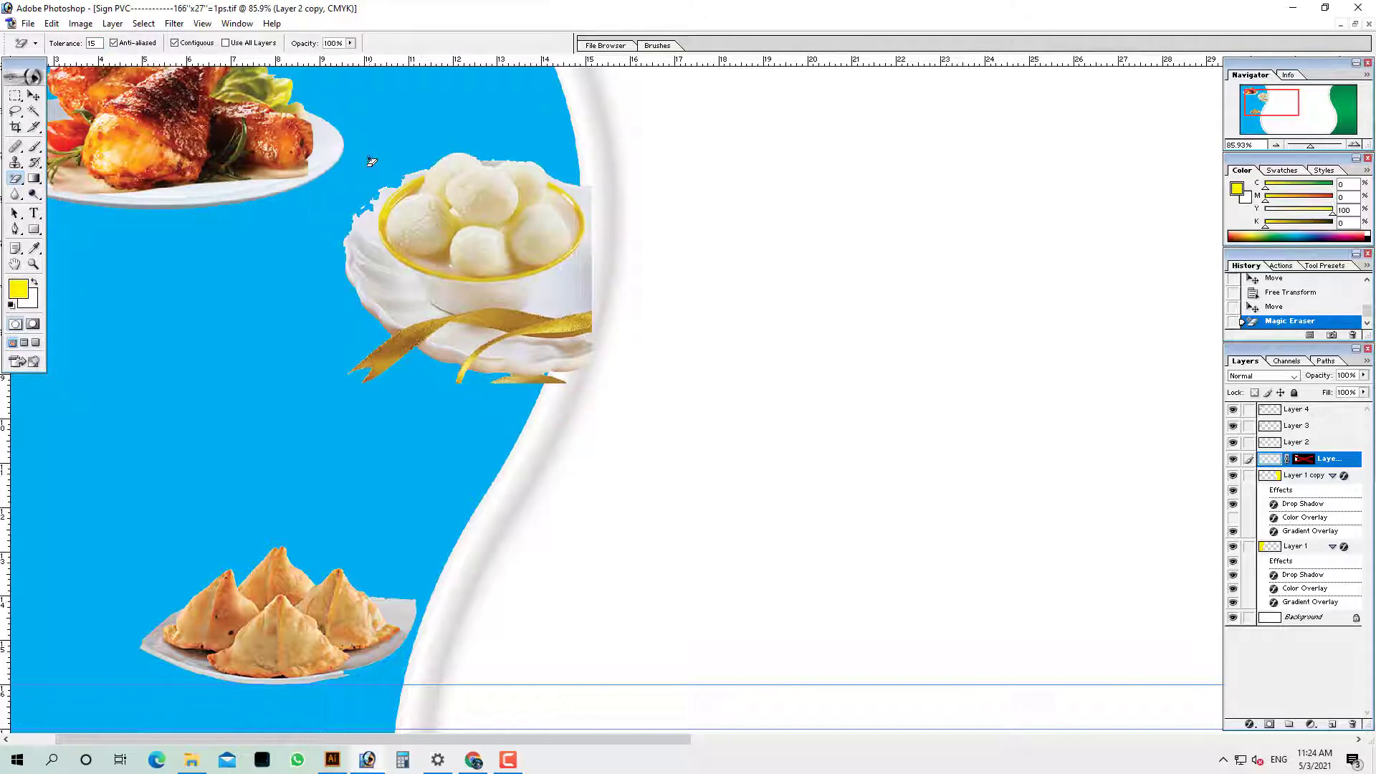
Discard the old mask on Layer 2 copy and delete the Magic Wand-selected white background
{"action": "left_click", "coordinate": [32, 112]}
{"action": "left_click", "coordinate": [392, 167]}
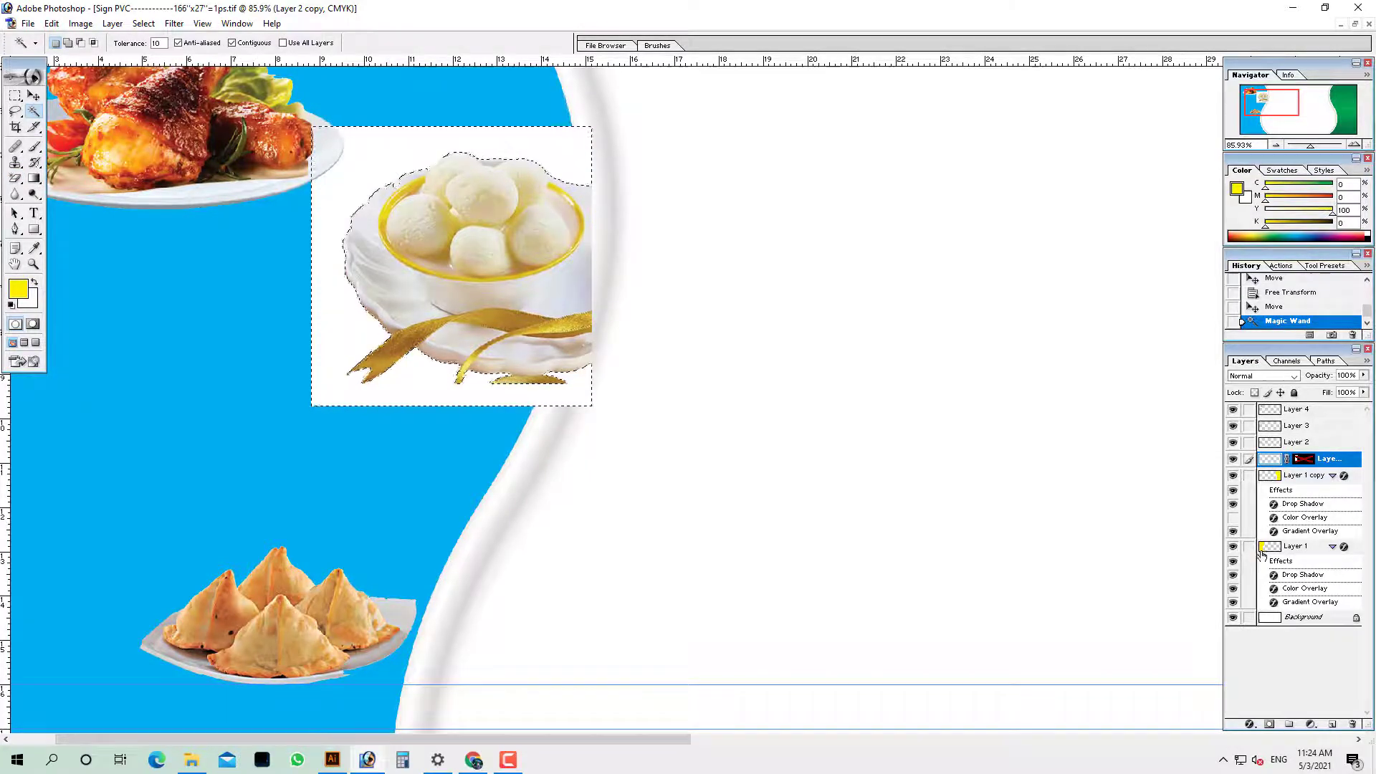
{"action": "right_click", "coordinate": [1304, 459]}
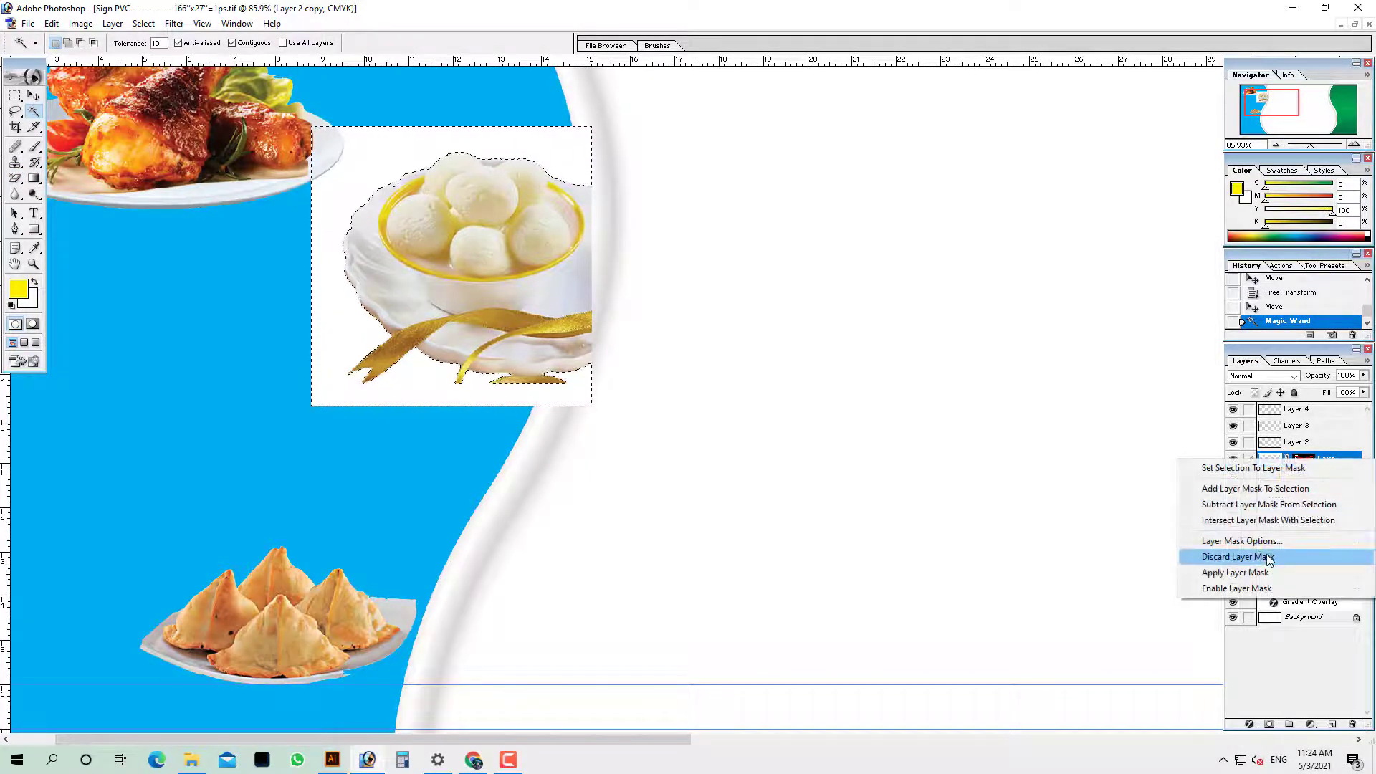
{"action": "left_click", "coordinate": [1268, 558]}
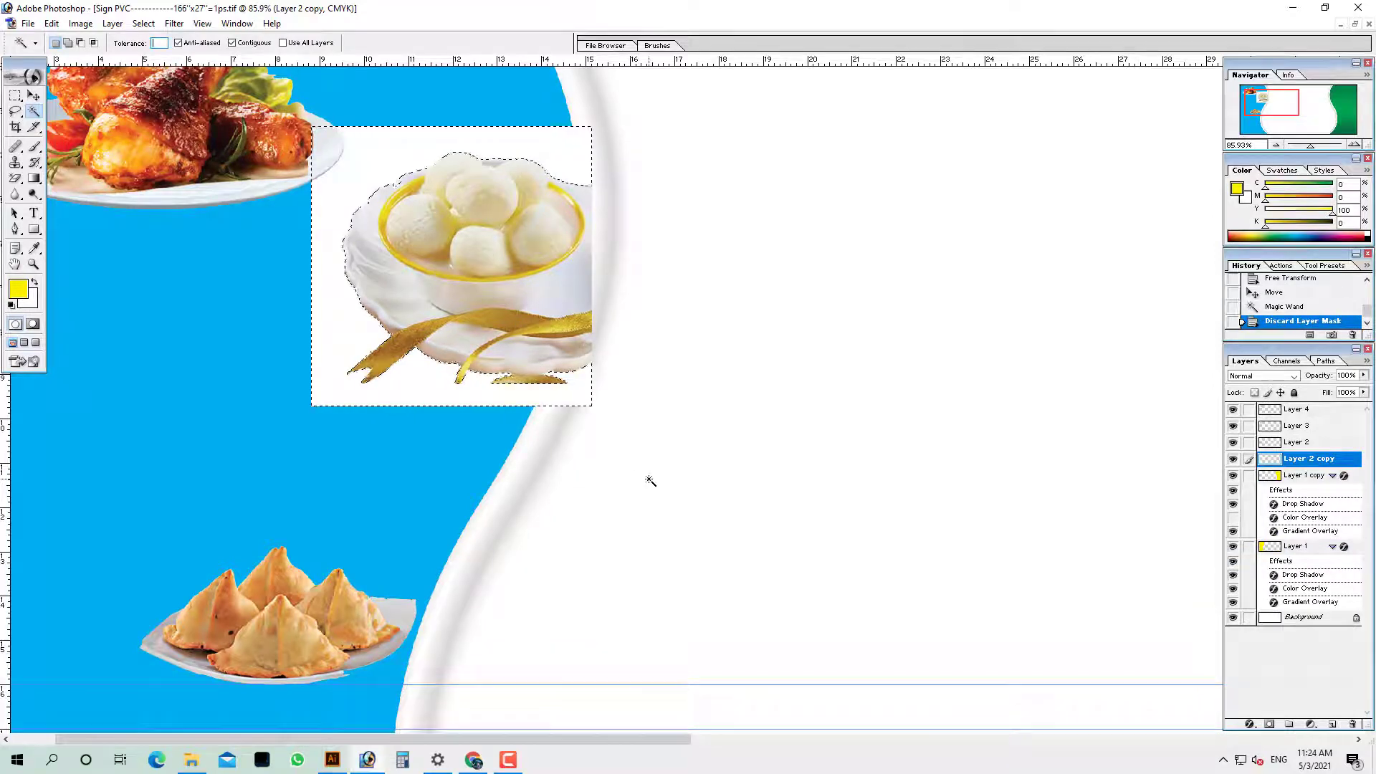
{"action": "right_click", "coordinate": [444, 248], "text": "ctrl"}
{"action": "left_click", "coordinate": [463, 258]}
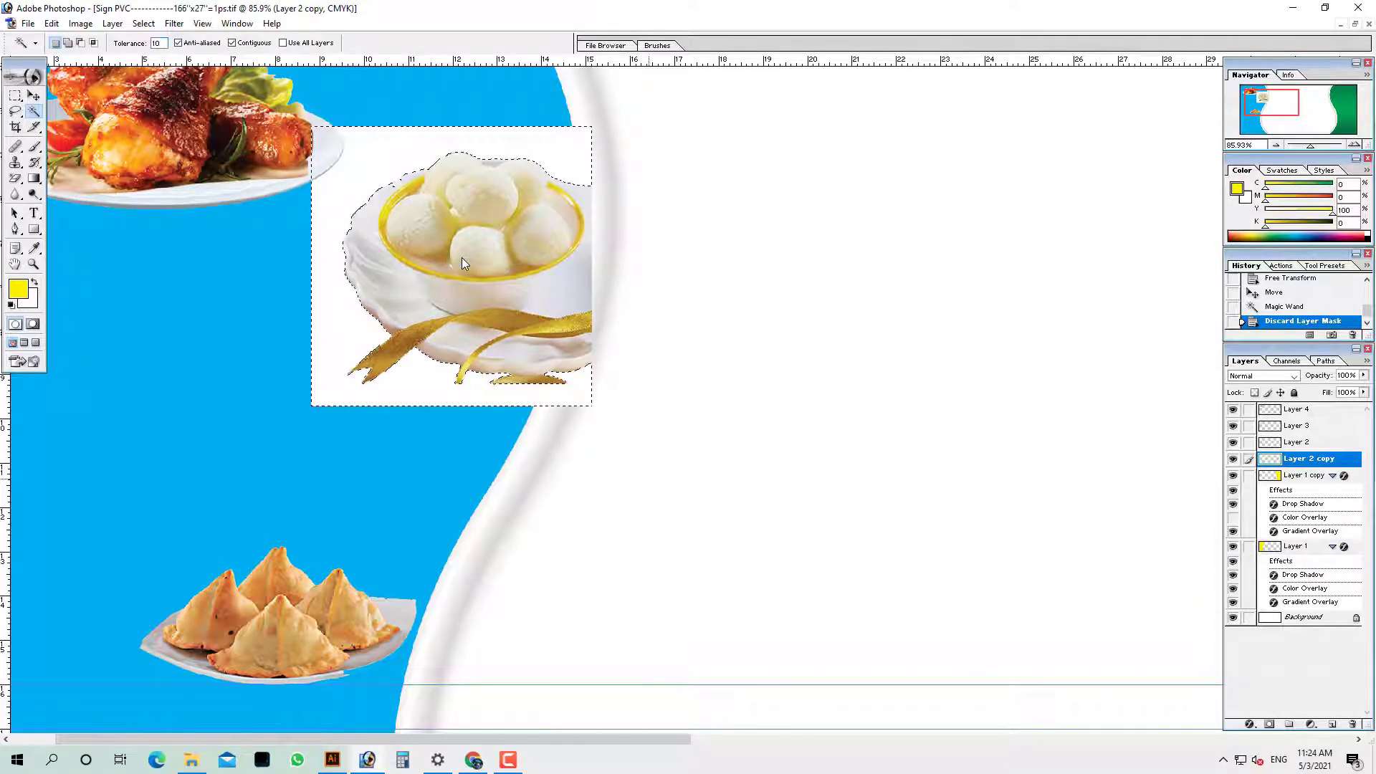
{"action": "key", "text": "Delete"}
{"action": "key", "text": "ctrl+d"}
Mask the sweets bowl (Layer 2 copy) to Layer 1's blue panel area
{"action": "right_click", "coordinate": [444, 111], "text": "ctrl"}
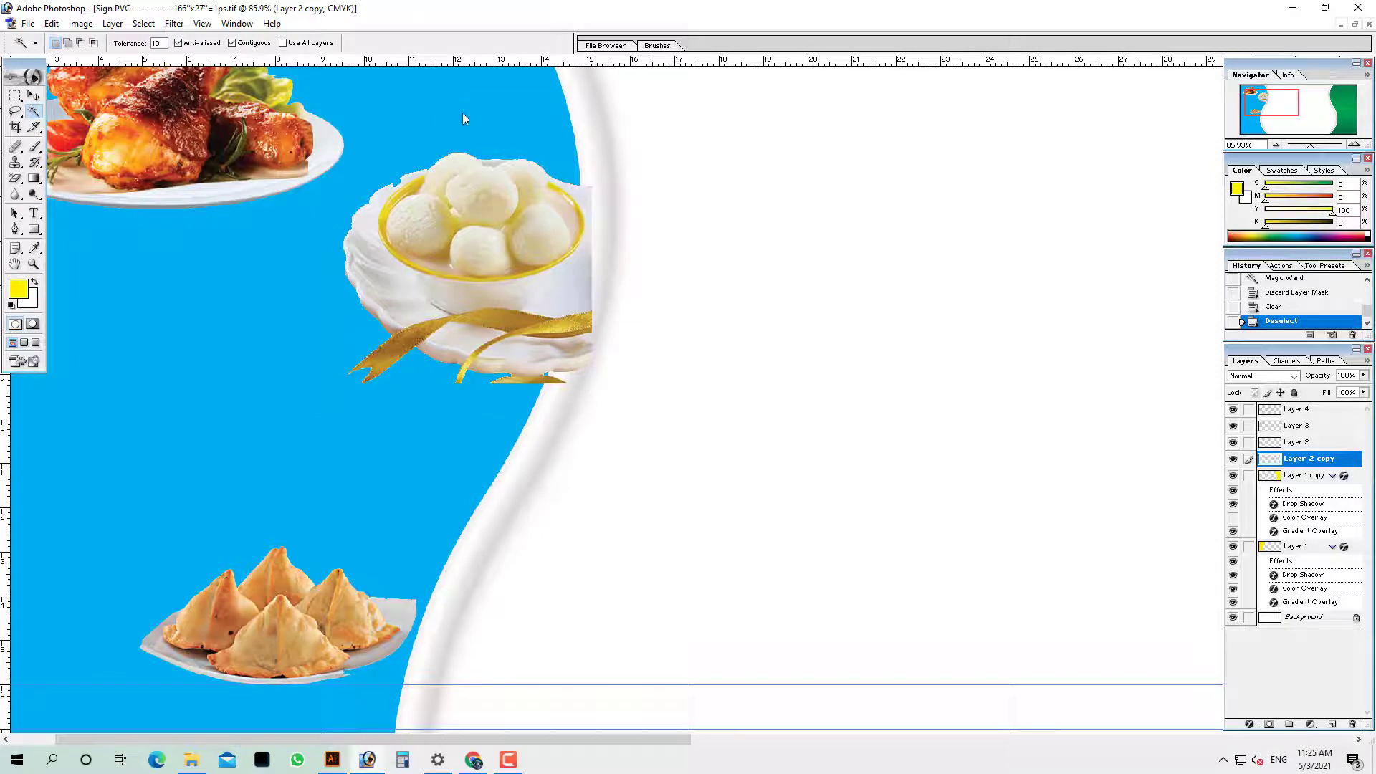
{"action": "left_click", "coordinate": [471, 116]}
{"action": "left_click", "coordinate": [471, 116]}
{"action": "right_click", "coordinate": [510, 162], "text": "ctrl"}
{"action": "left_click", "coordinate": [517, 190]}
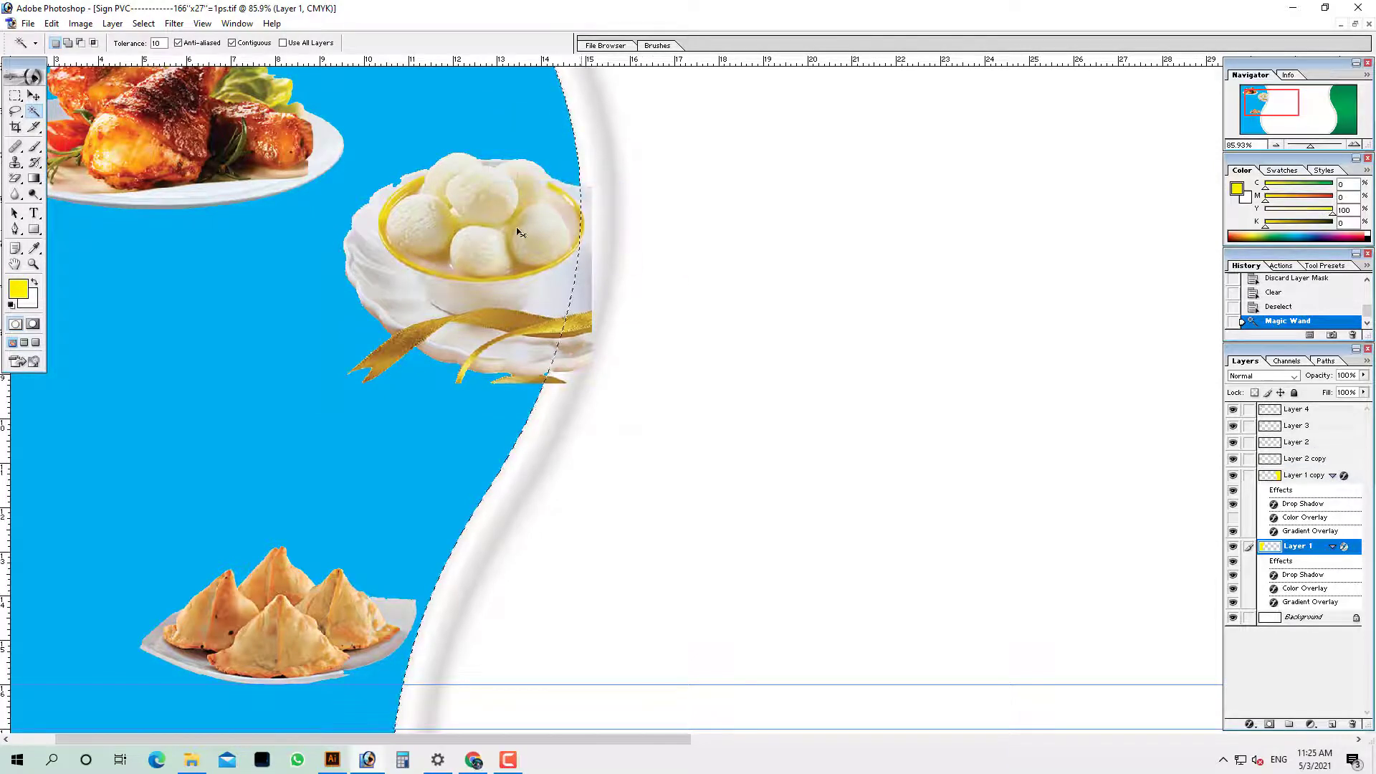
{"action": "right_click", "coordinate": [481, 213], "text": "ctrl"}
{"action": "left_click", "coordinate": [512, 224]}
{"action": "left_click", "coordinate": [1269, 725]}
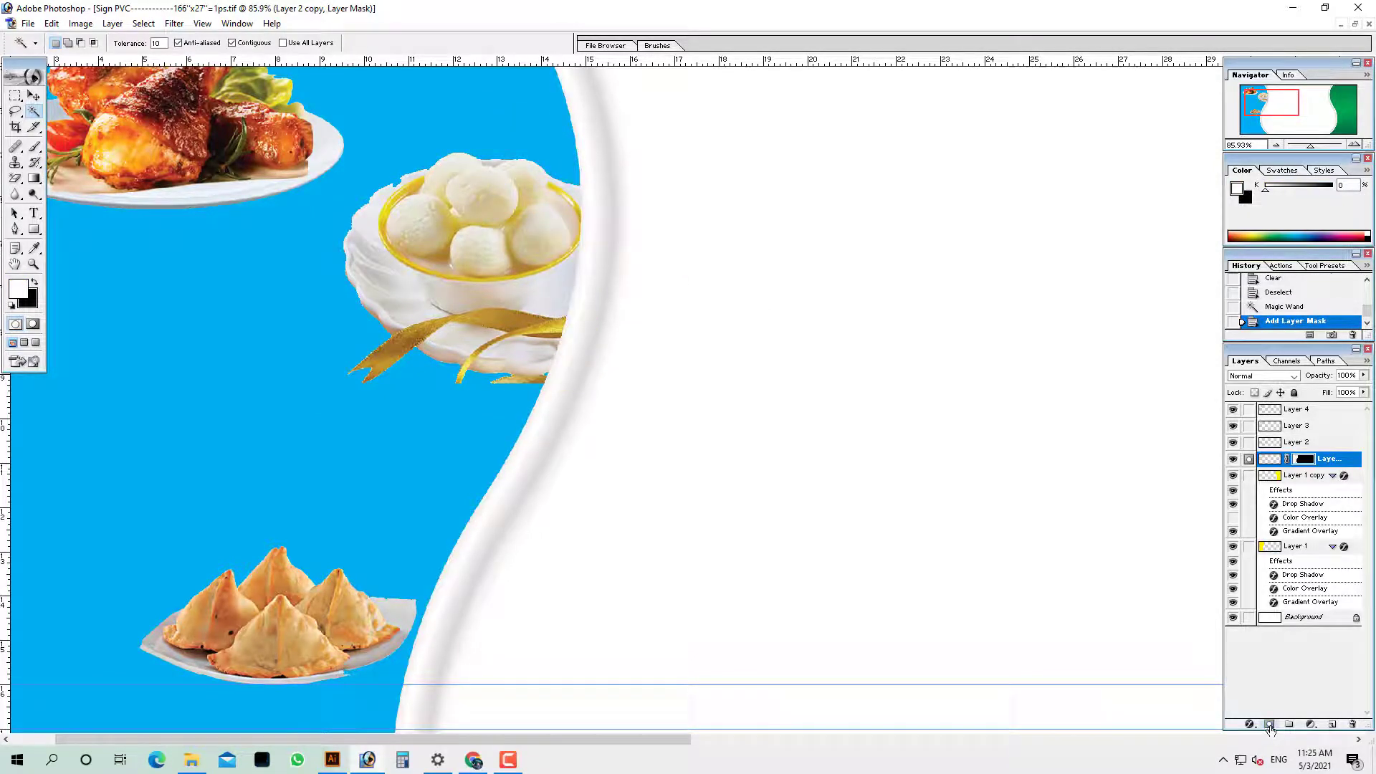
Hide the panels and zoom out to view the whole sign
{"action": "key", "text": "Tab"}
{"action": "left_click", "coordinate": [362, 247], "text": "alt"}
{"action": "left_click", "coordinate": [362, 247], "text": "alt"}
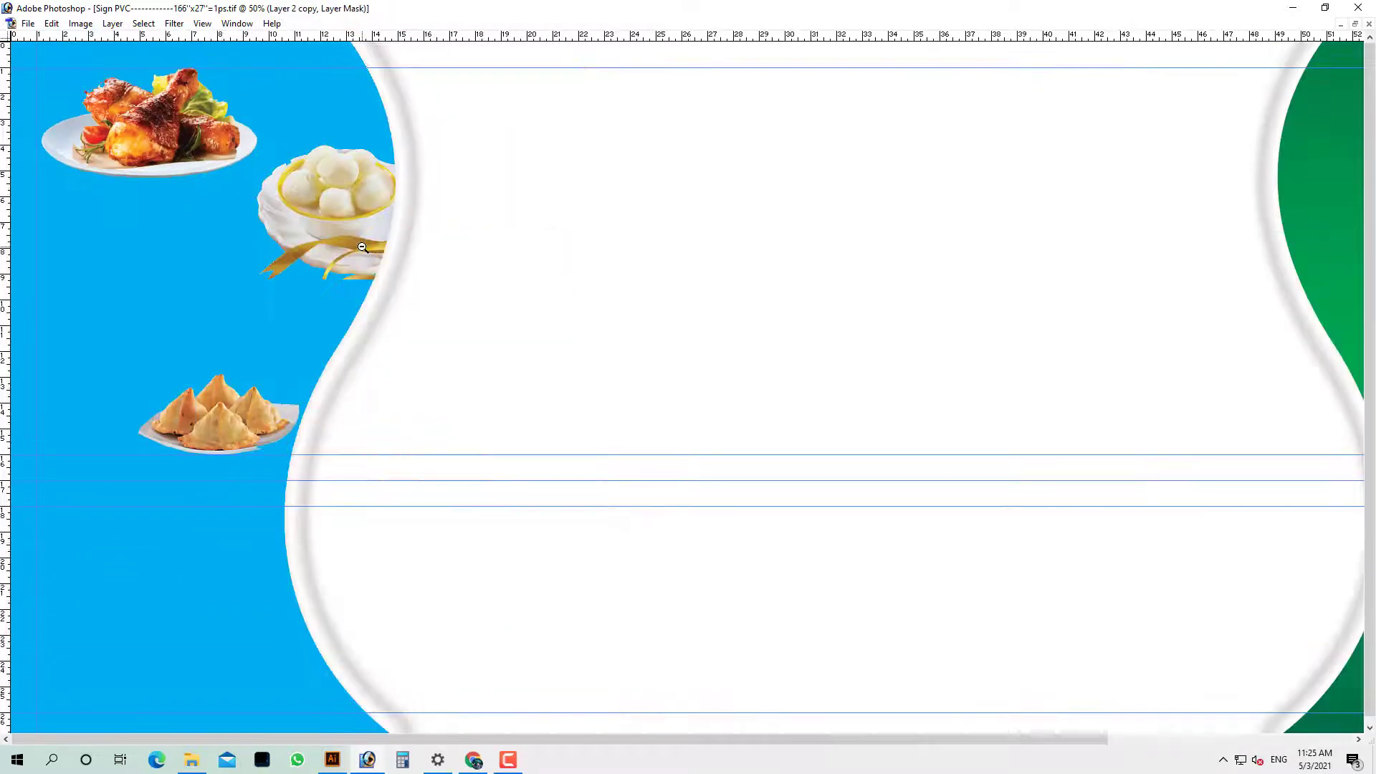
{"action": "left_click", "coordinate": [362, 247], "text": "alt"}
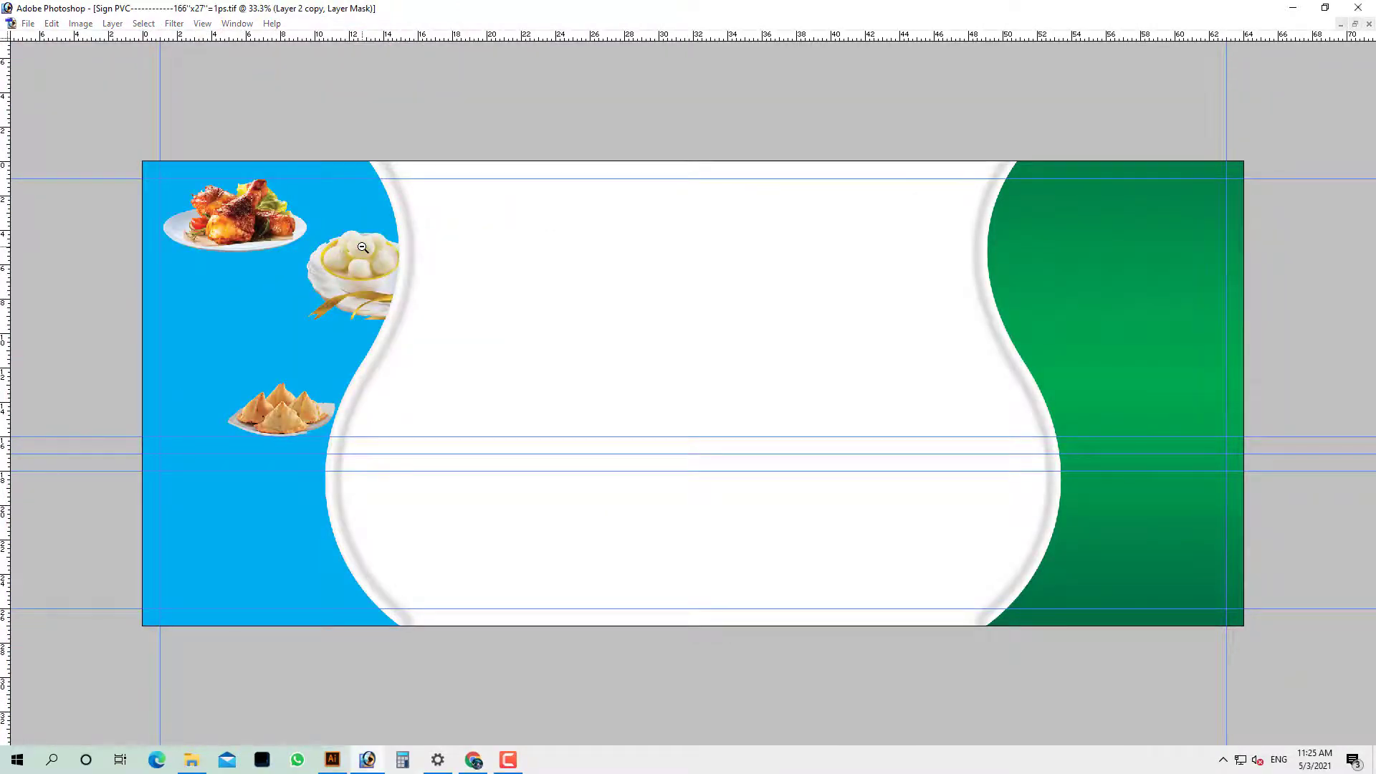
Open the chicken wings photo, convert its Background to Layer 0, and delete the white backdrop
{"action": "key", "text": "ctrl+o"}
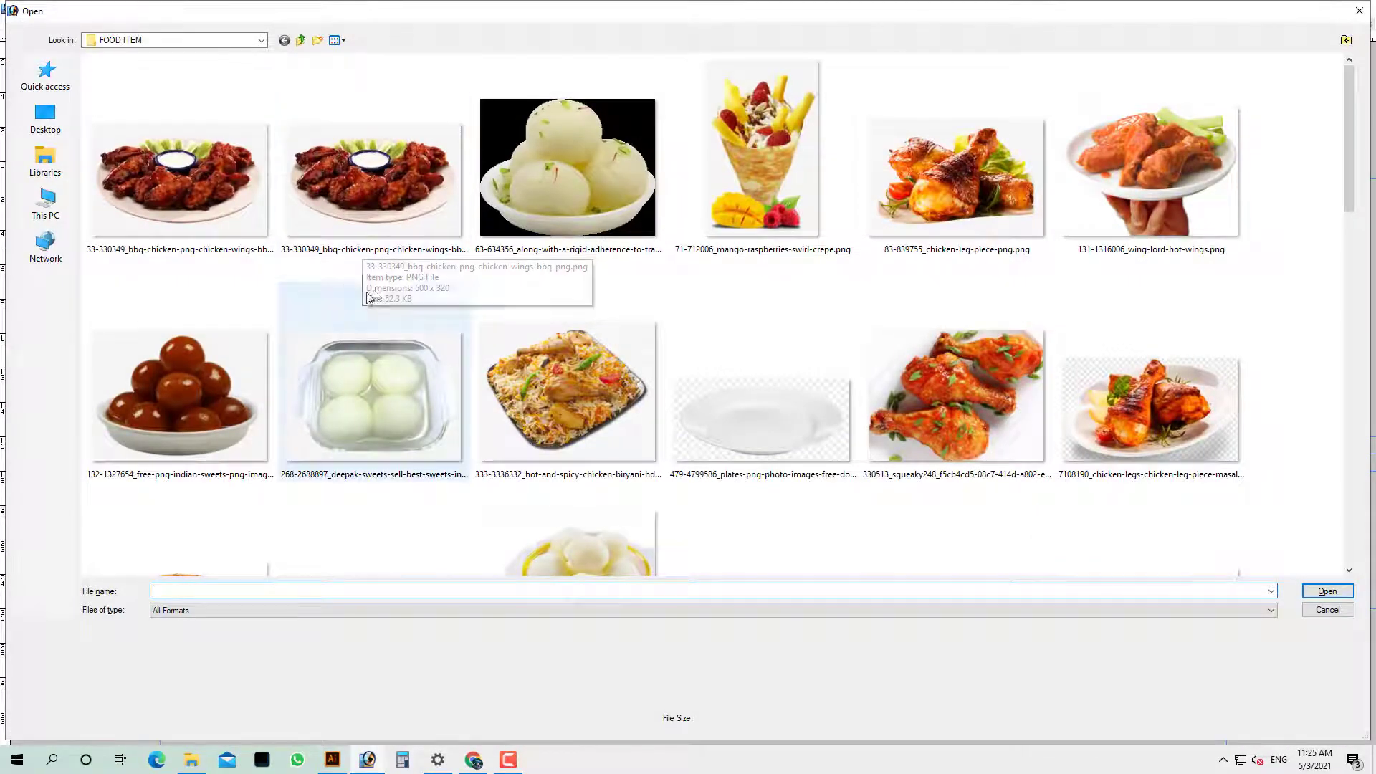
{"action": "double_click", "coordinate": [233, 192]}
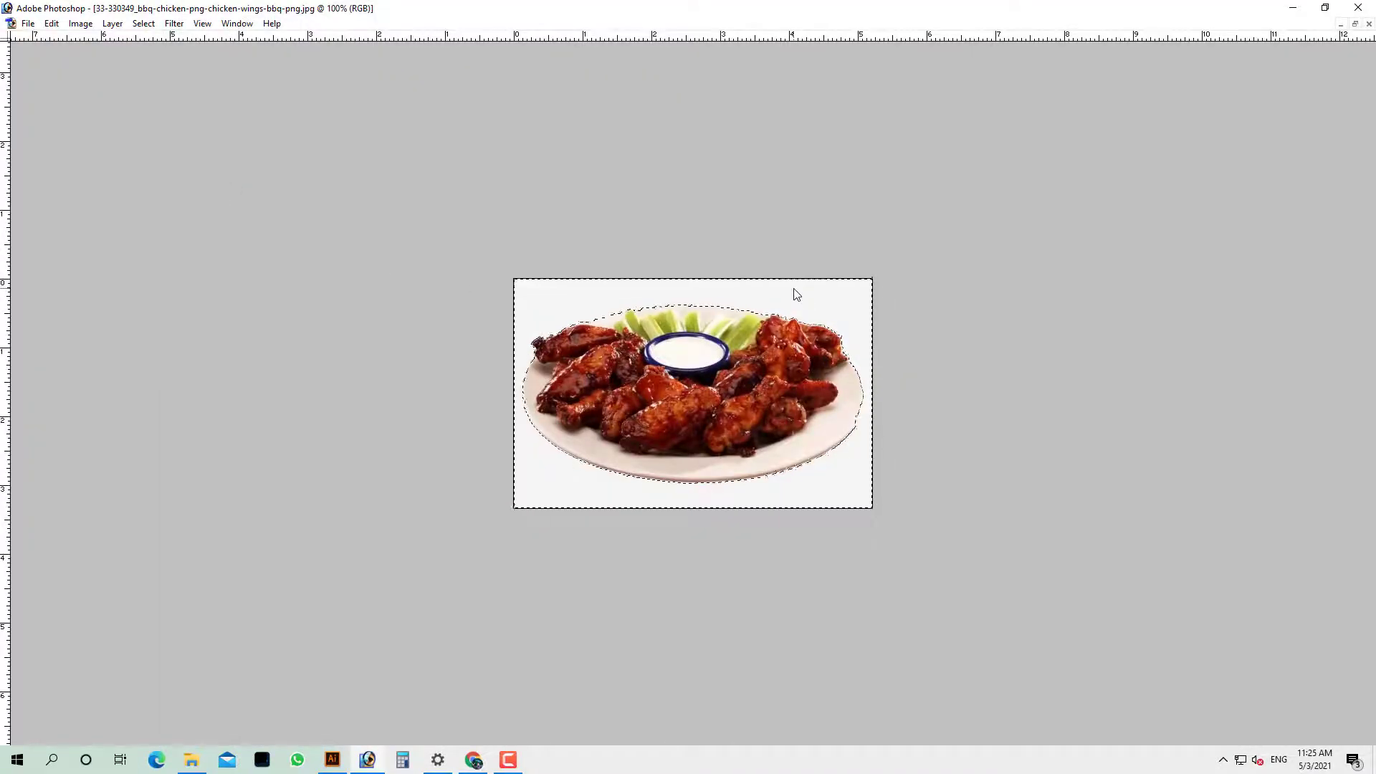
{"action": "key", "text": "Tab"}
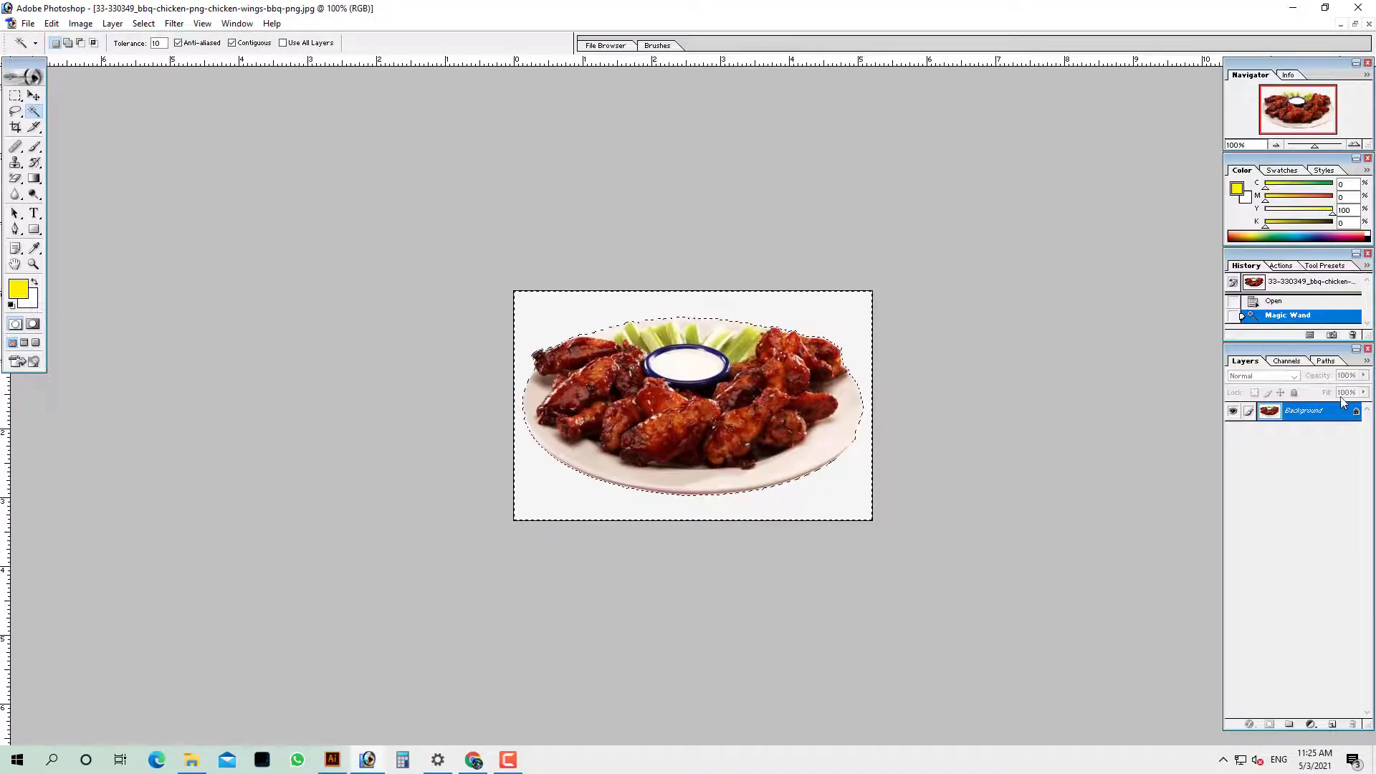
{"action": "double_click", "coordinate": [1341, 410]}
{"action": "key", "text": "Return"}
{"action": "key", "text": "Delete"}
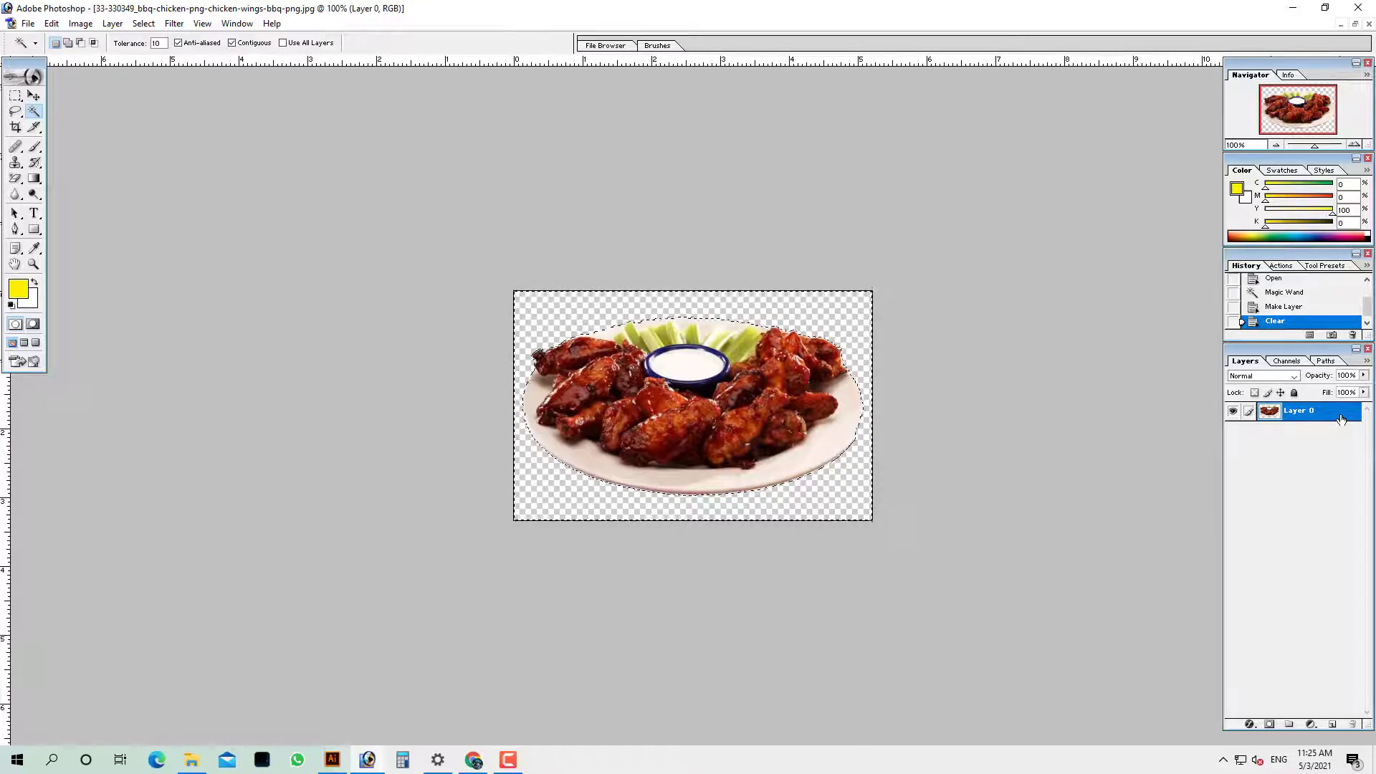
Copy the wings, save the file as PNG on closing, and paste it into the sign
{"action": "key", "text": "ctrl+a"}
{"action": "key", "text": "ctrl+w"}
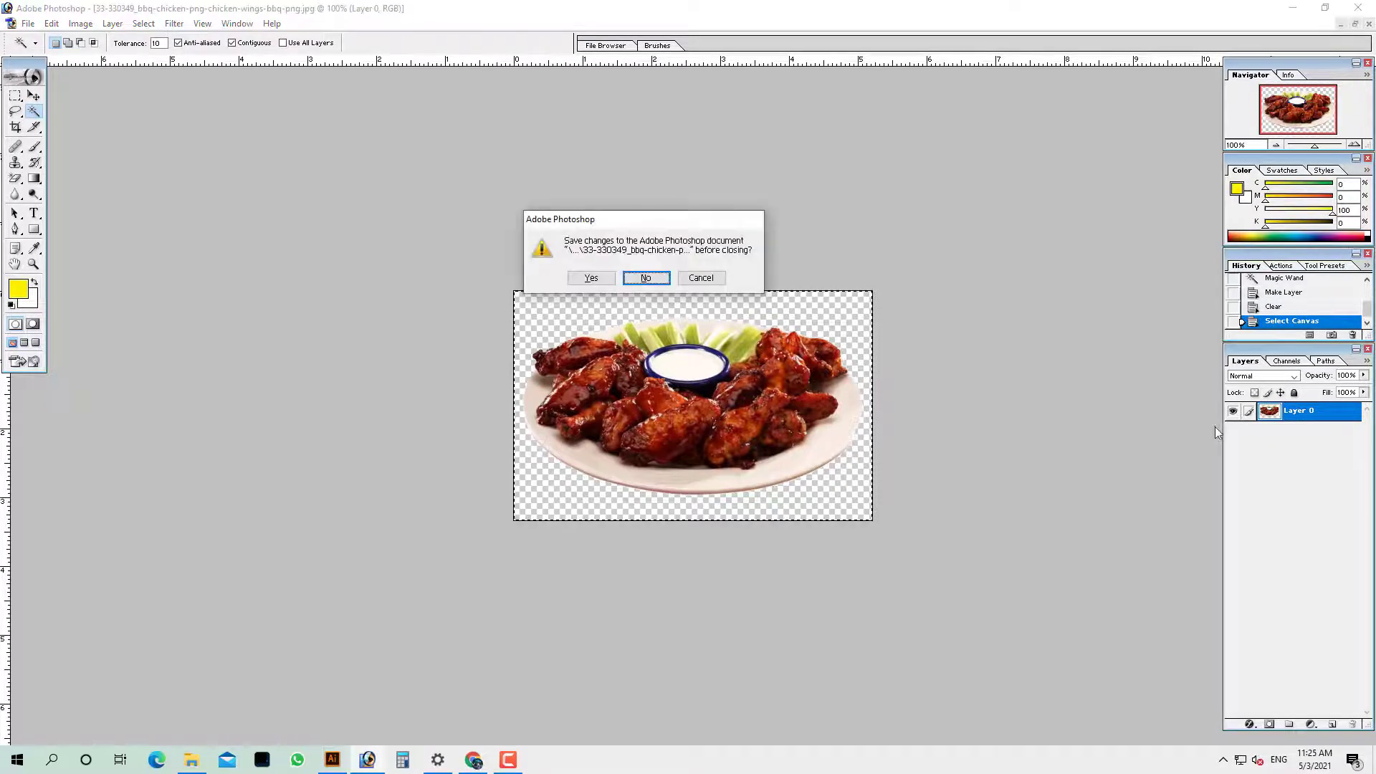
{"action": "left_click", "coordinate": [591, 277]}
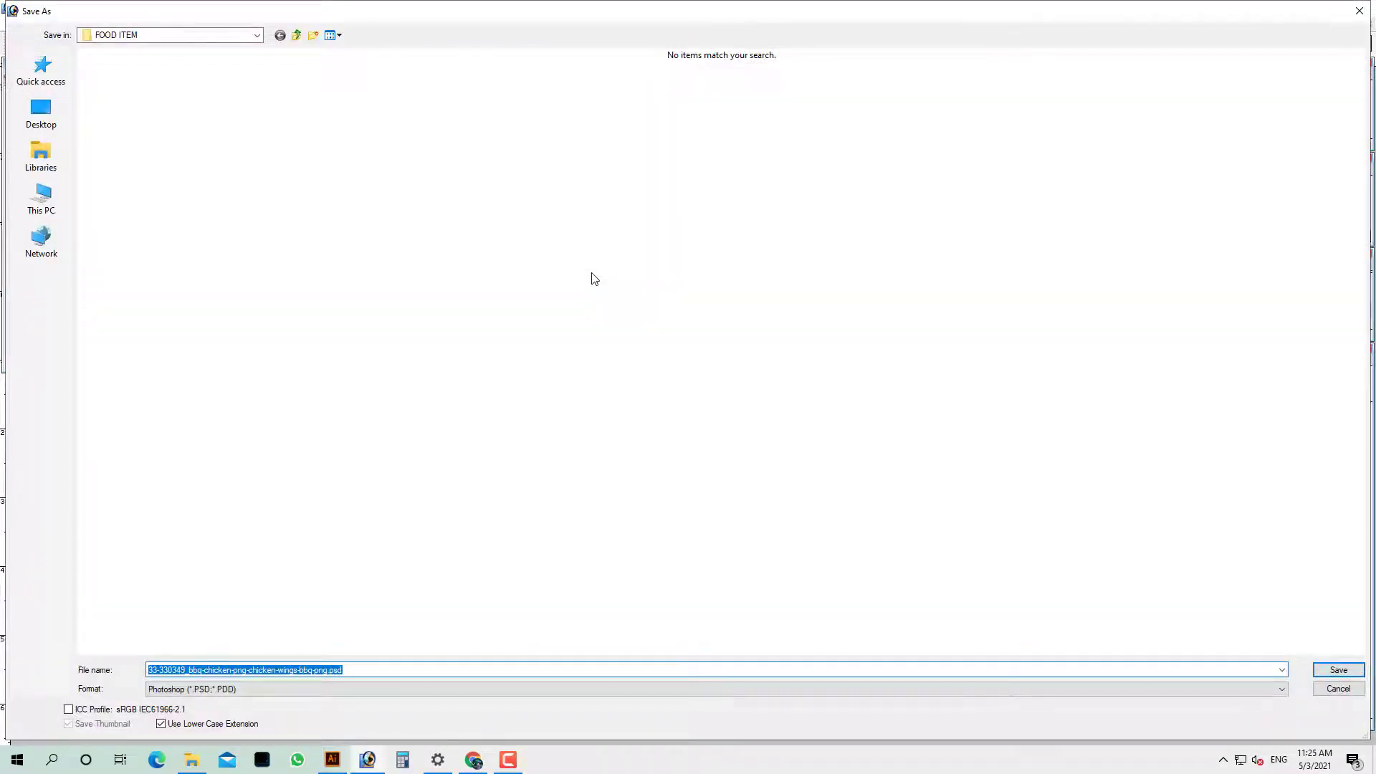
{"action": "left_click", "coordinate": [338, 691]}
{"action": "left_click", "coordinate": [361, 718]}
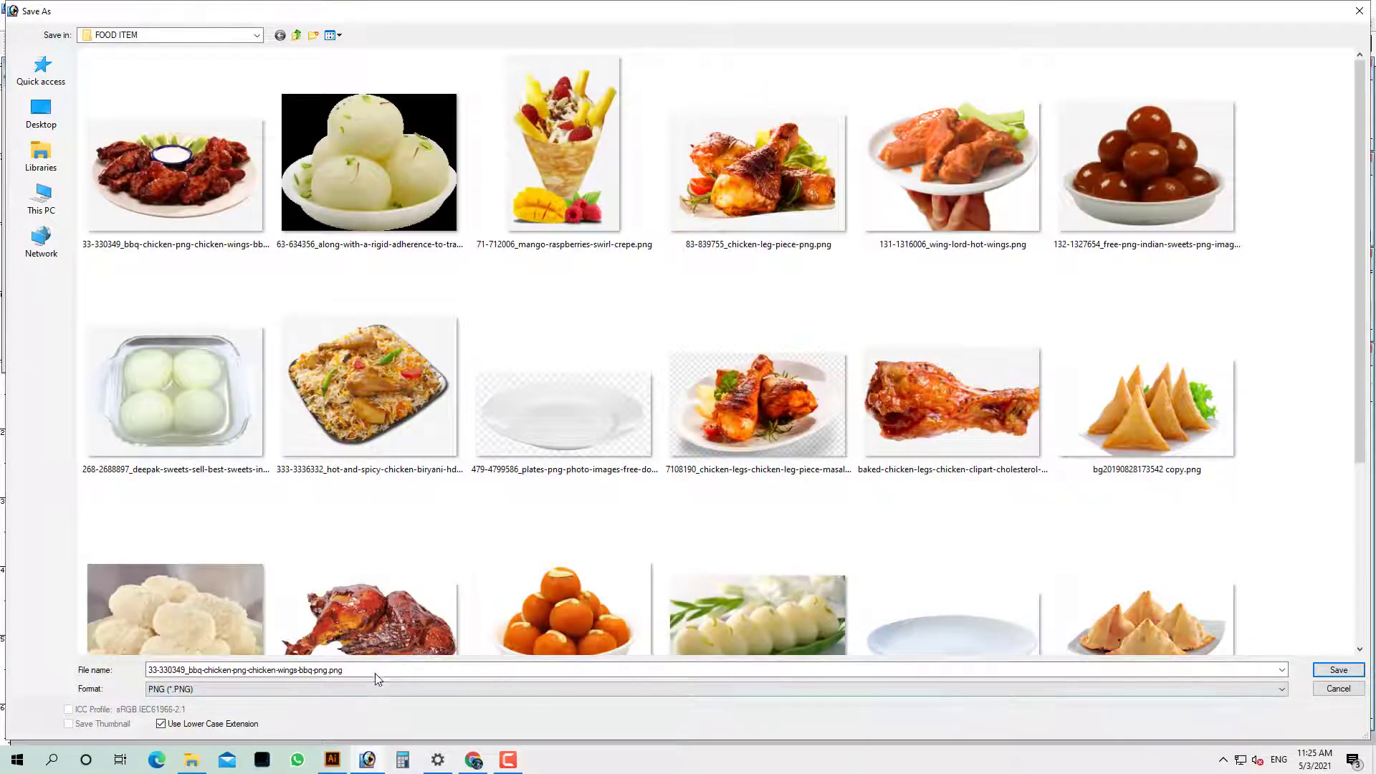
{"action": "key", "text": "Return"}
{"action": "key", "text": "Return"}
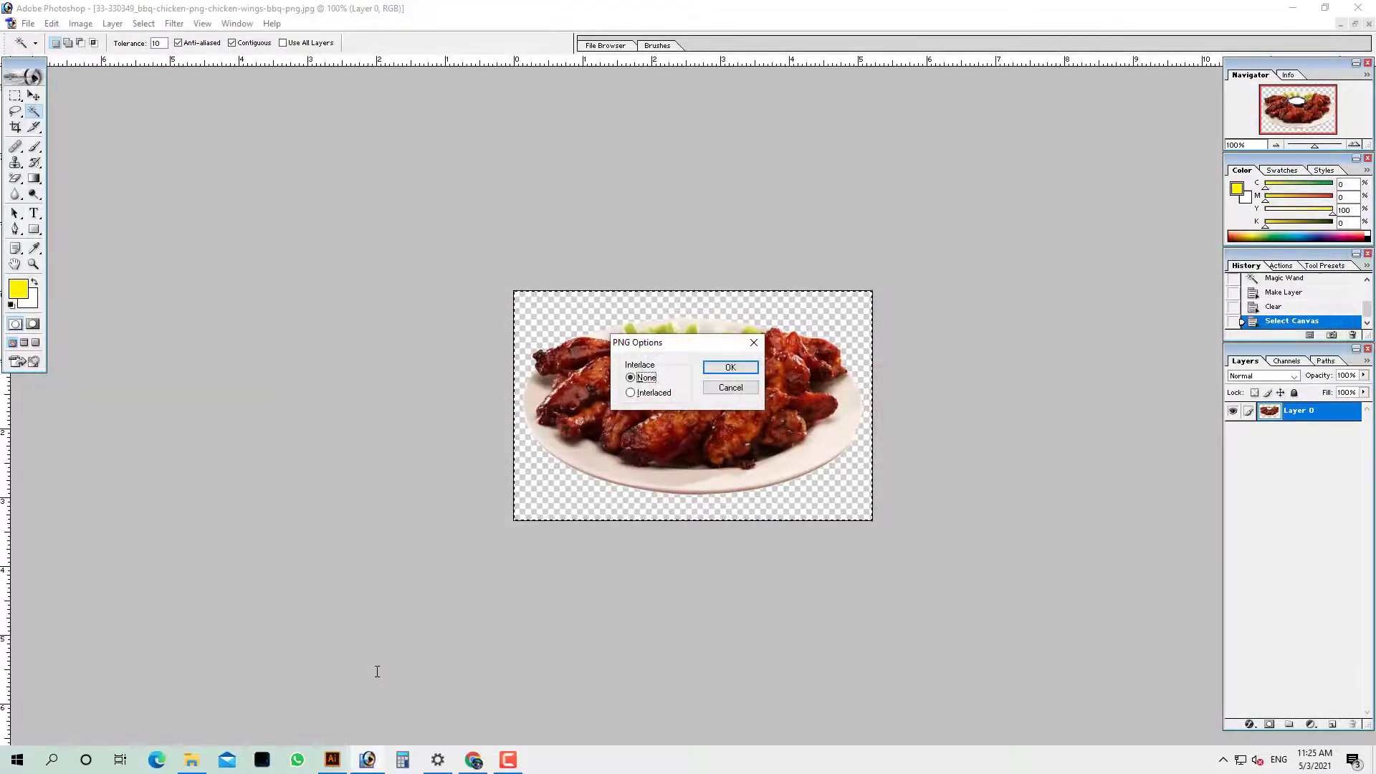
{"action": "key", "text": "Return"}
{"action": "key", "text": "ctrl+v"}
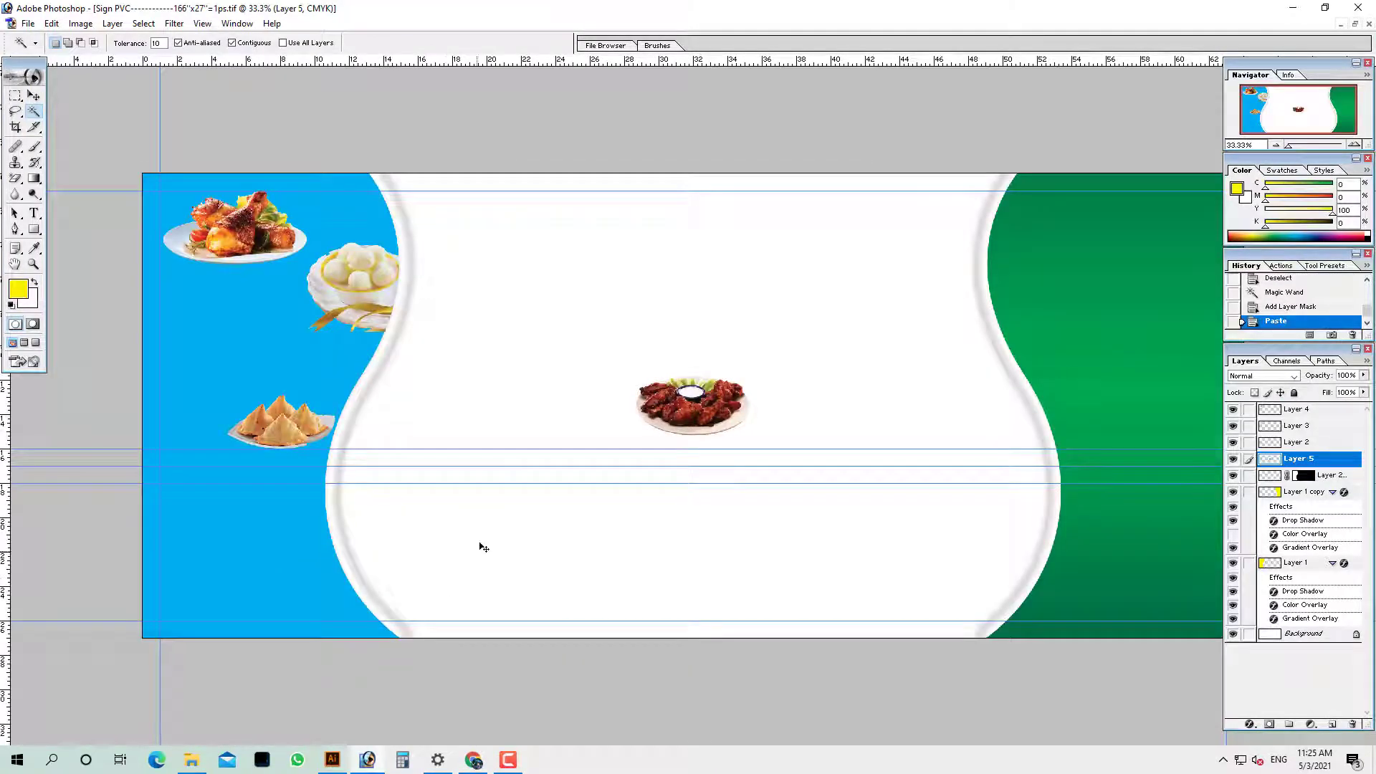
Place the wings plate under the chicken plate and move the chicken leg plate (Layer 4) to the bottom
{"action": "left_click_drag", "start_coordinate": [680, 412], "coordinate": [209, 301]}
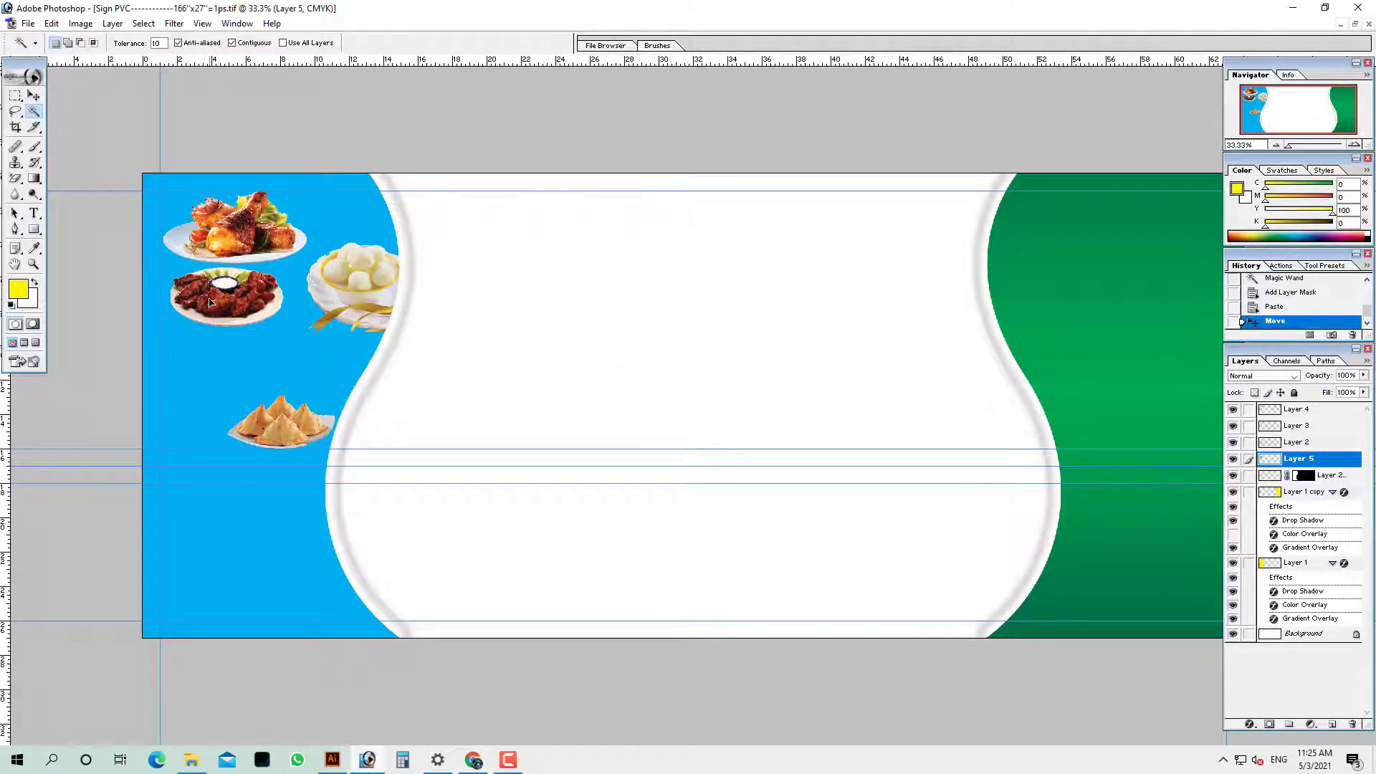
{"action": "left_click_drag", "start_coordinate": [175, 172], "coordinate": [568, 460]}
{"action": "scroll", "coordinate": [337, 387], "scroll_direction": "down", "scroll_amount": 2}
{"action": "right_click", "coordinate": [304, 98], "text": "ctrl"}
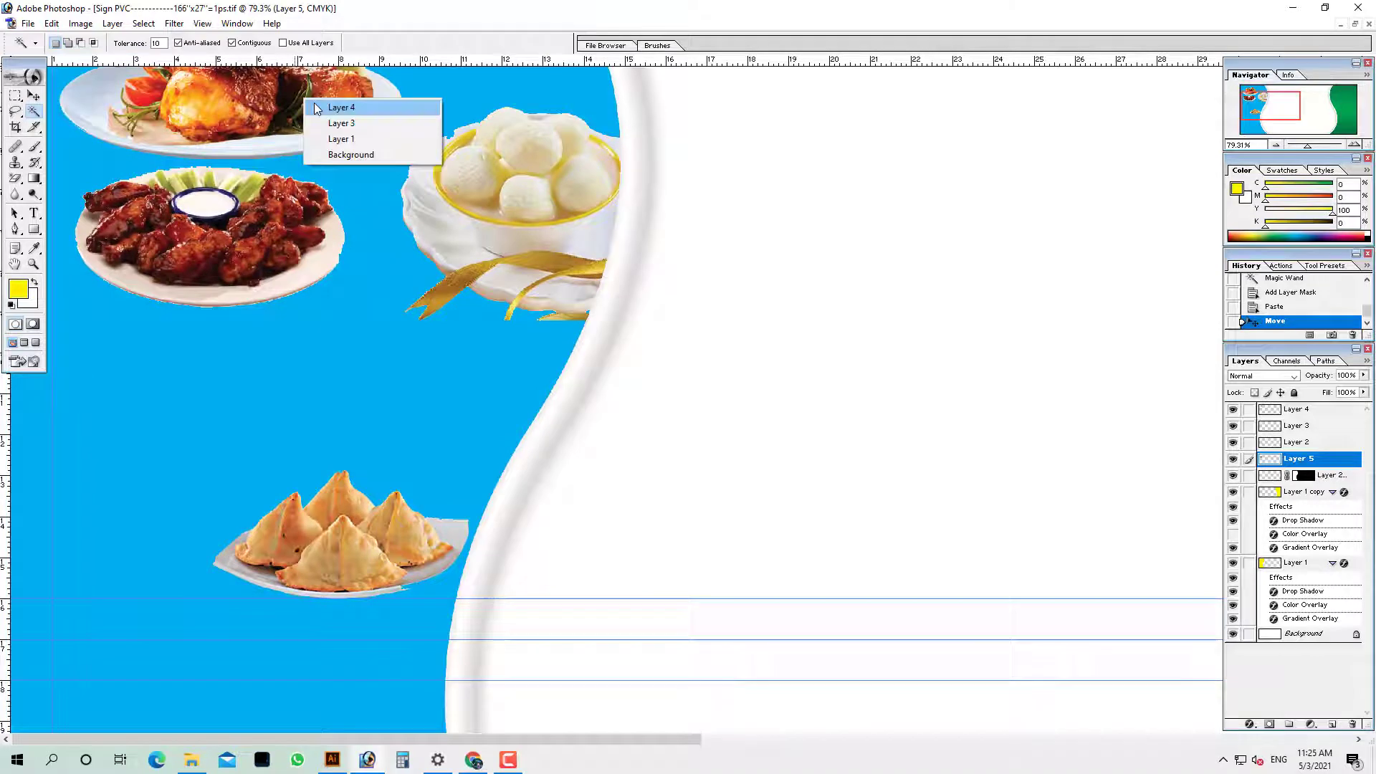
{"action": "left_click", "coordinate": [315, 107]}
{"action": "left_click_drag", "start_coordinate": [315, 108], "coordinate": [290, 495]}
{"action": "left_click_drag", "start_coordinate": [310, 539], "coordinate": [307, 558]}
Move the samosa plate (Layer 2) to the top and the wings plate (Layer 5) lower
{"action": "right_click", "coordinate": [408, 529], "text": "ctrl"}
{"action": "left_click", "coordinate": [431, 542]}
{"action": "left_click_drag", "start_coordinate": [426, 539], "coordinate": [387, 22]}
{"action": "right_click", "coordinate": [245, 233], "text": "ctrl"}
{"action": "left_click", "coordinate": [273, 245]}
{"action": "left_click_drag", "start_coordinate": [269, 245], "coordinate": [447, 392]}
{"action": "key", "text": "ctrl+minus"}
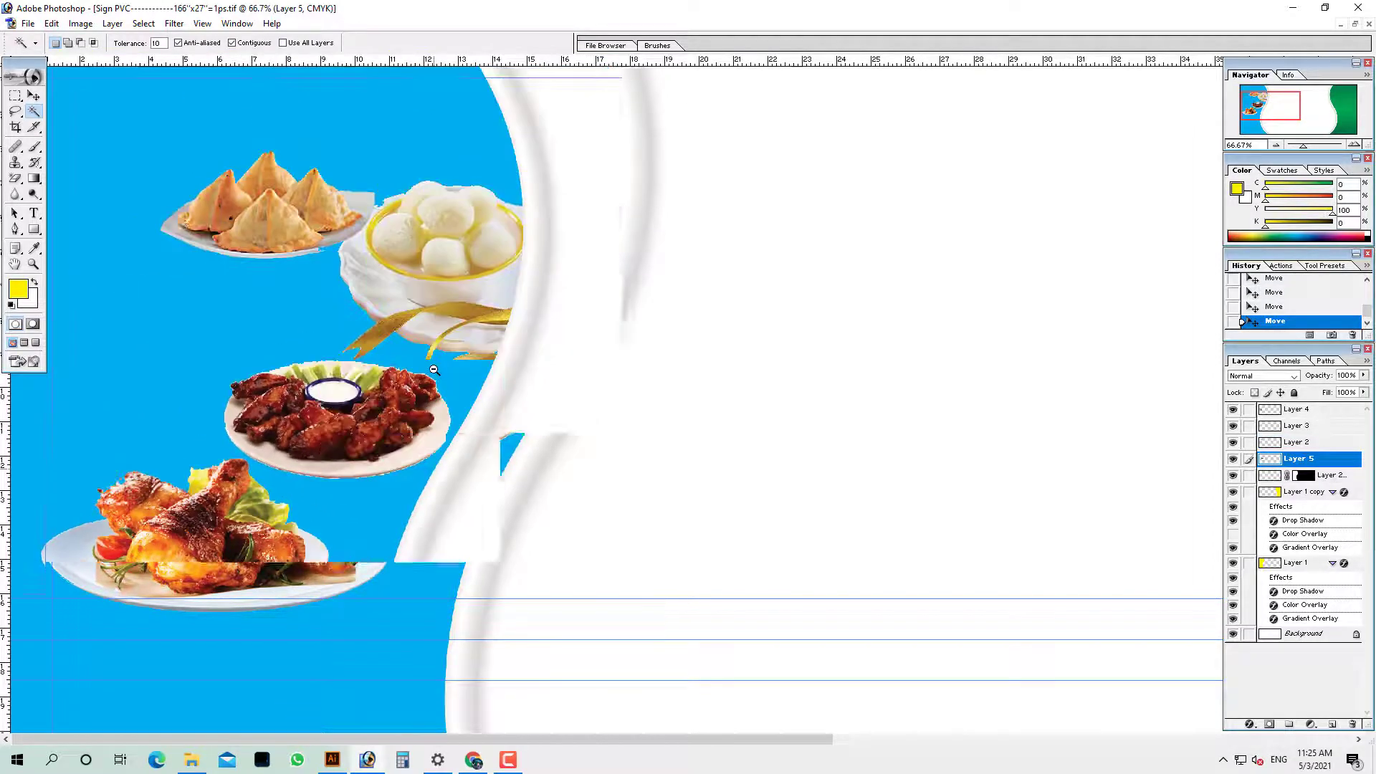
{"action": "right_click", "coordinate": [236, 219], "text": "ctrl"}
{"action": "left_click", "coordinate": [252, 225]}
{"action": "left_click_drag", "start_coordinate": [252, 227], "coordinate": [369, 157]}
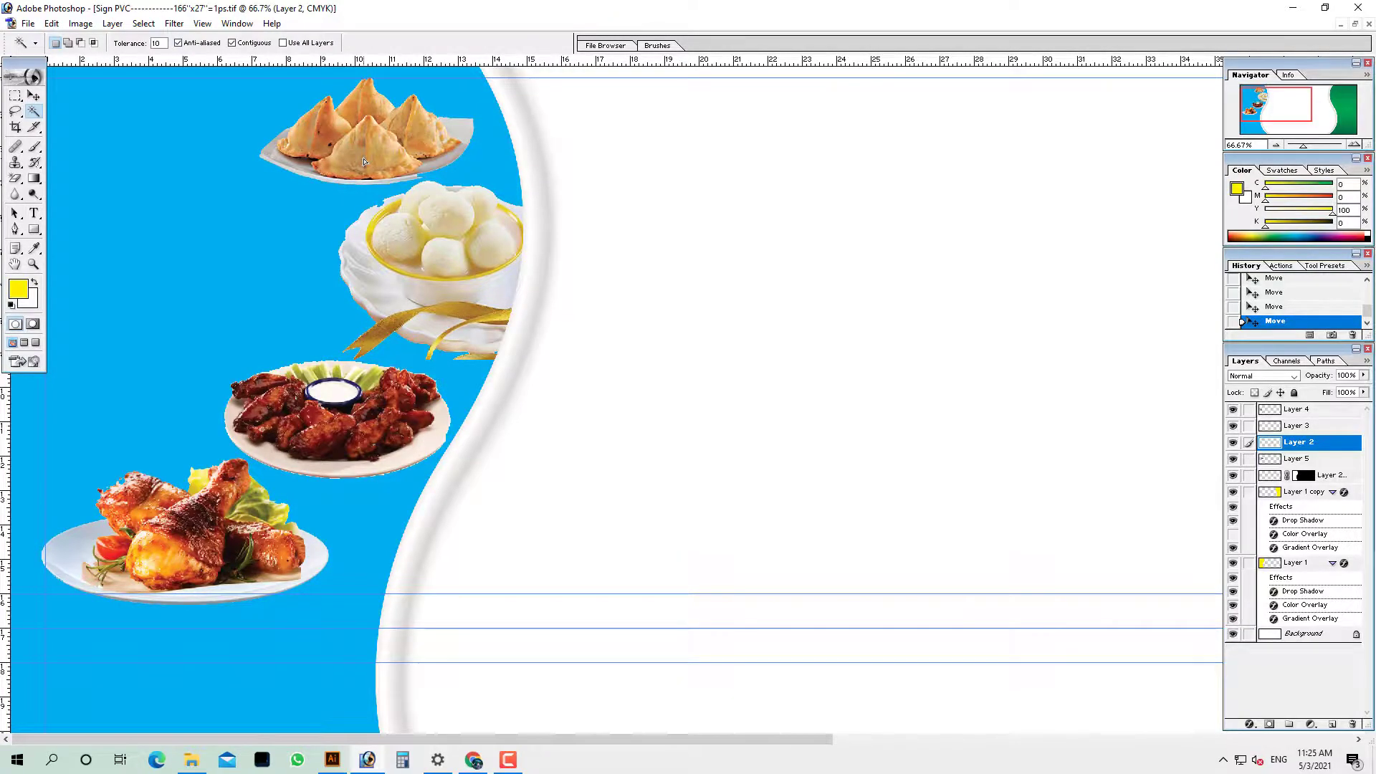
{"action": "key", "text": "ctrl+o"}
Open images.jpg from the file browser, copy the whole image and close it
{"action": "scroll", "coordinate": [658, 421], "scroll_direction": "down", "scroll_amount": 10}
{"action": "scroll", "coordinate": [657, 415], "scroll_direction": "up", "scroll_amount": 5}
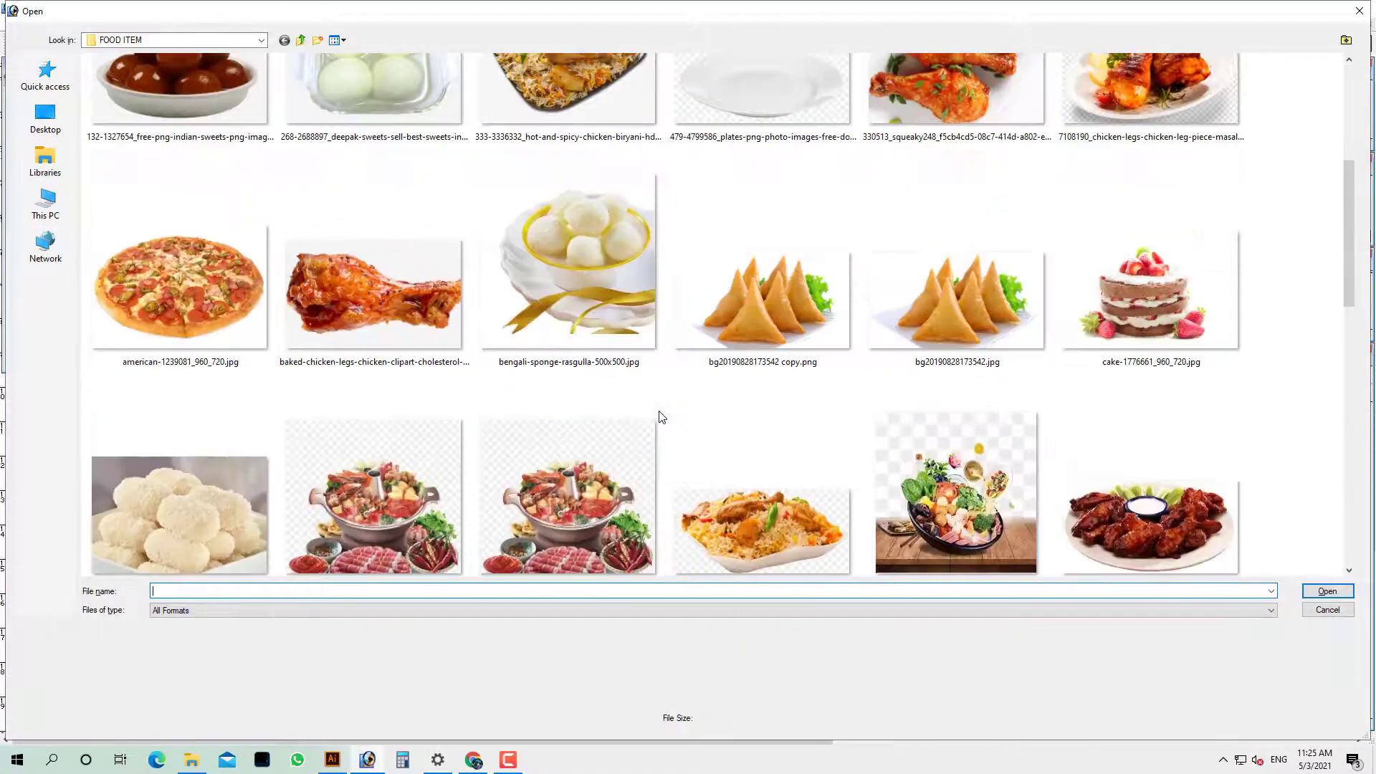
{"action": "scroll", "coordinate": [657, 416], "scroll_direction": "down", "scroll_amount": 5}
{"action": "scroll", "coordinate": [365, 316], "scroll_direction": "up", "scroll_amount": 10}
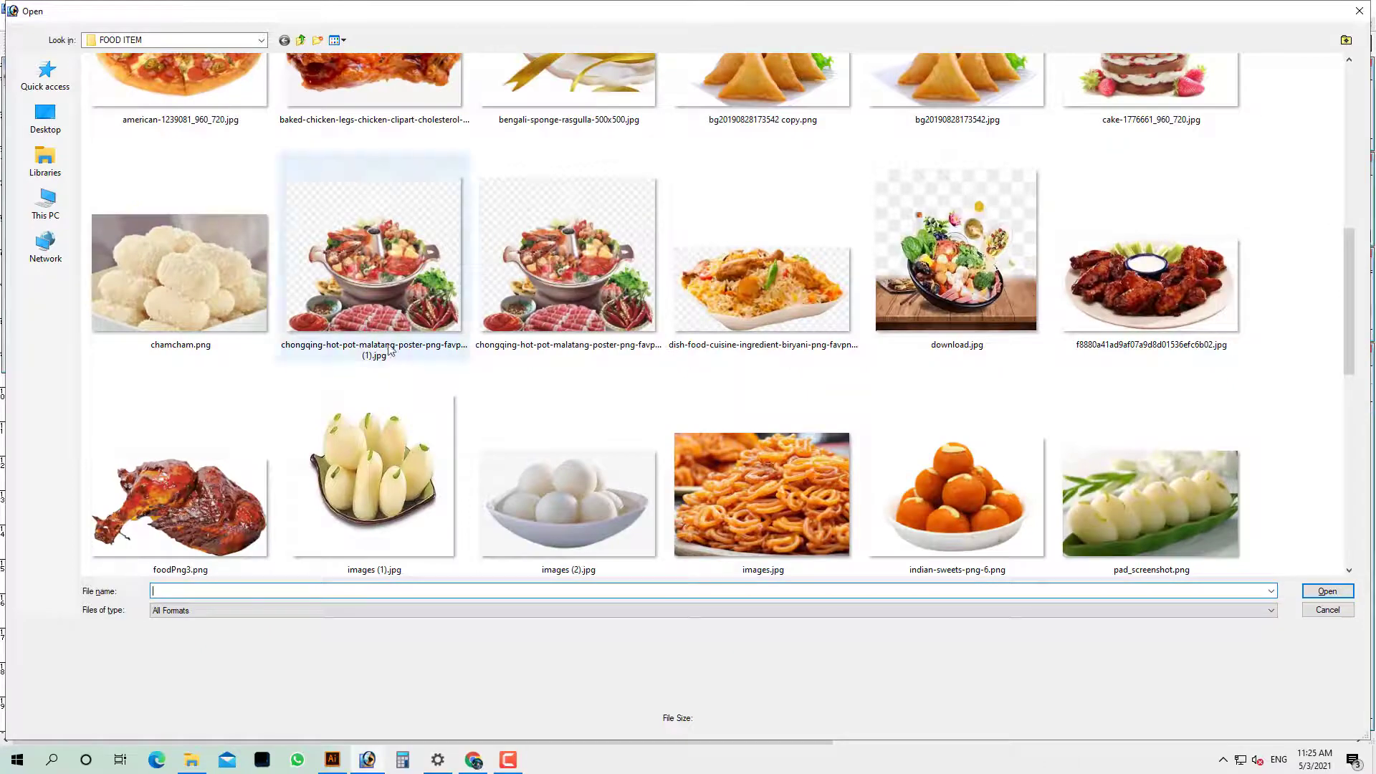
{"action": "scroll", "coordinate": [788, 380], "scroll_direction": "down", "scroll_amount": 6}
{"action": "double_click", "coordinate": [797, 216]}
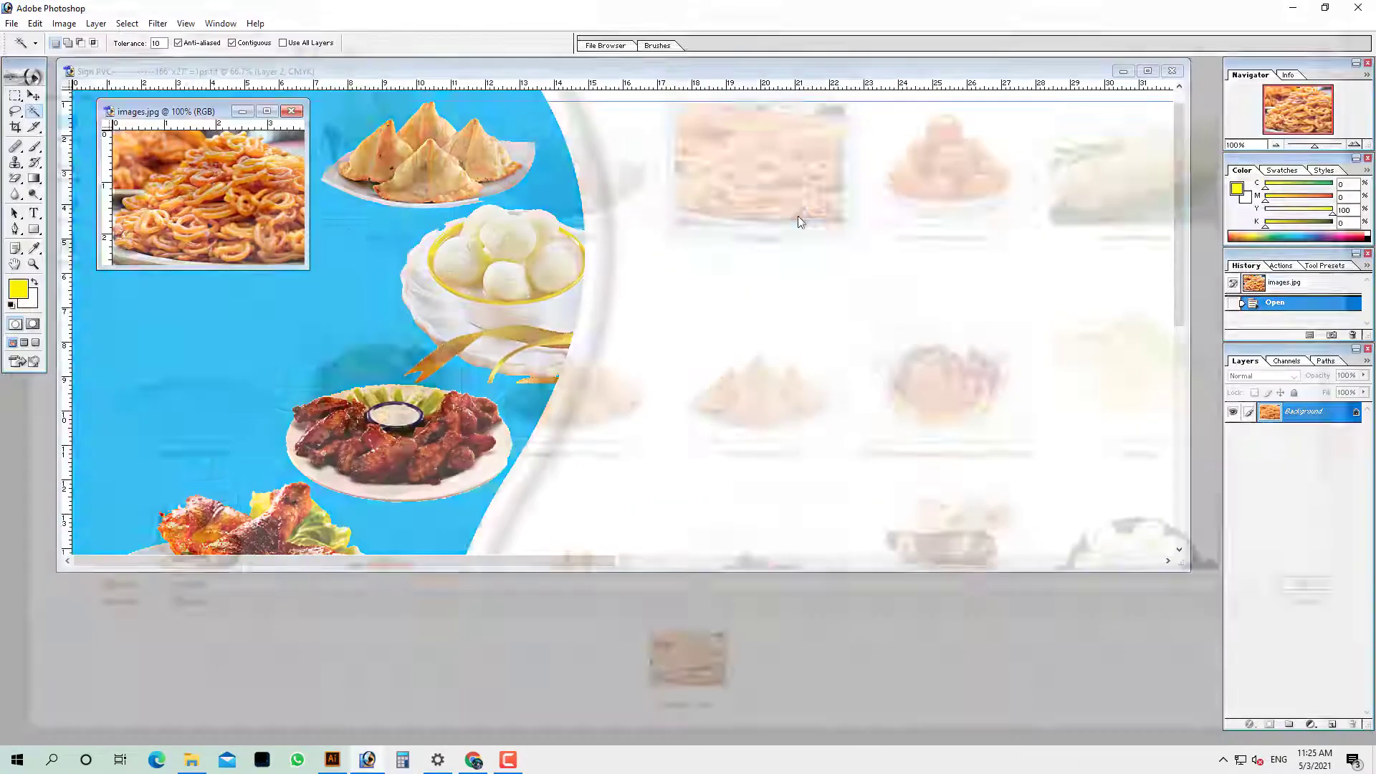
{"action": "key", "text": "ctrl+a"}
{"action": "key", "text": "ctrl+c"}
{"action": "key", "text": "ctrl+w"}
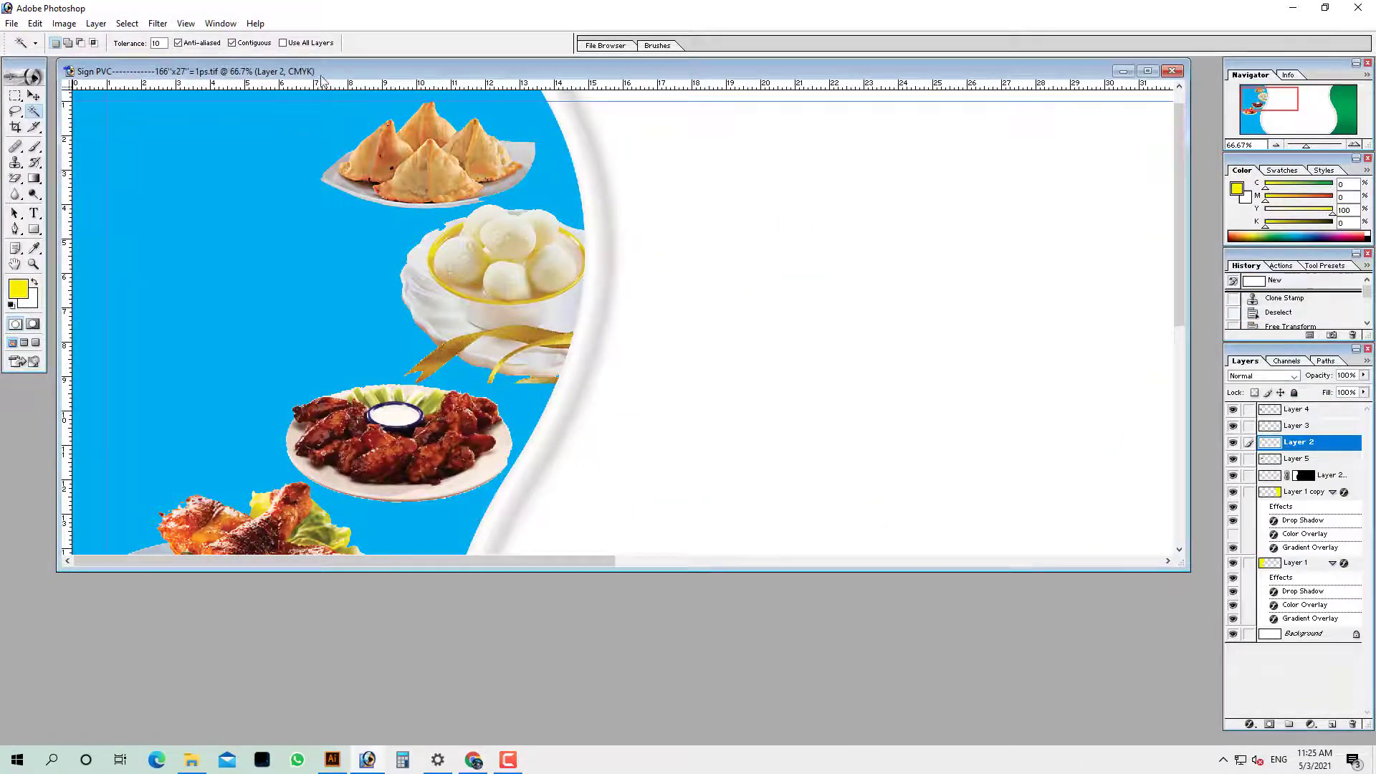
Paste the jalebi photo into the sign, enlarged at the blue panel's top-left corner
{"action": "double_click", "coordinate": [320, 73]}
{"action": "key", "text": "ctrl+v"}
{"action": "left_click_drag", "start_coordinate": [709, 394], "coordinate": [242, 194]}
{"action": "key", "text": "Tab"}
{"action": "key", "text": "Return"}
{"action": "left_click", "coordinate": [242, 195], "text": "ctrl+alt"}
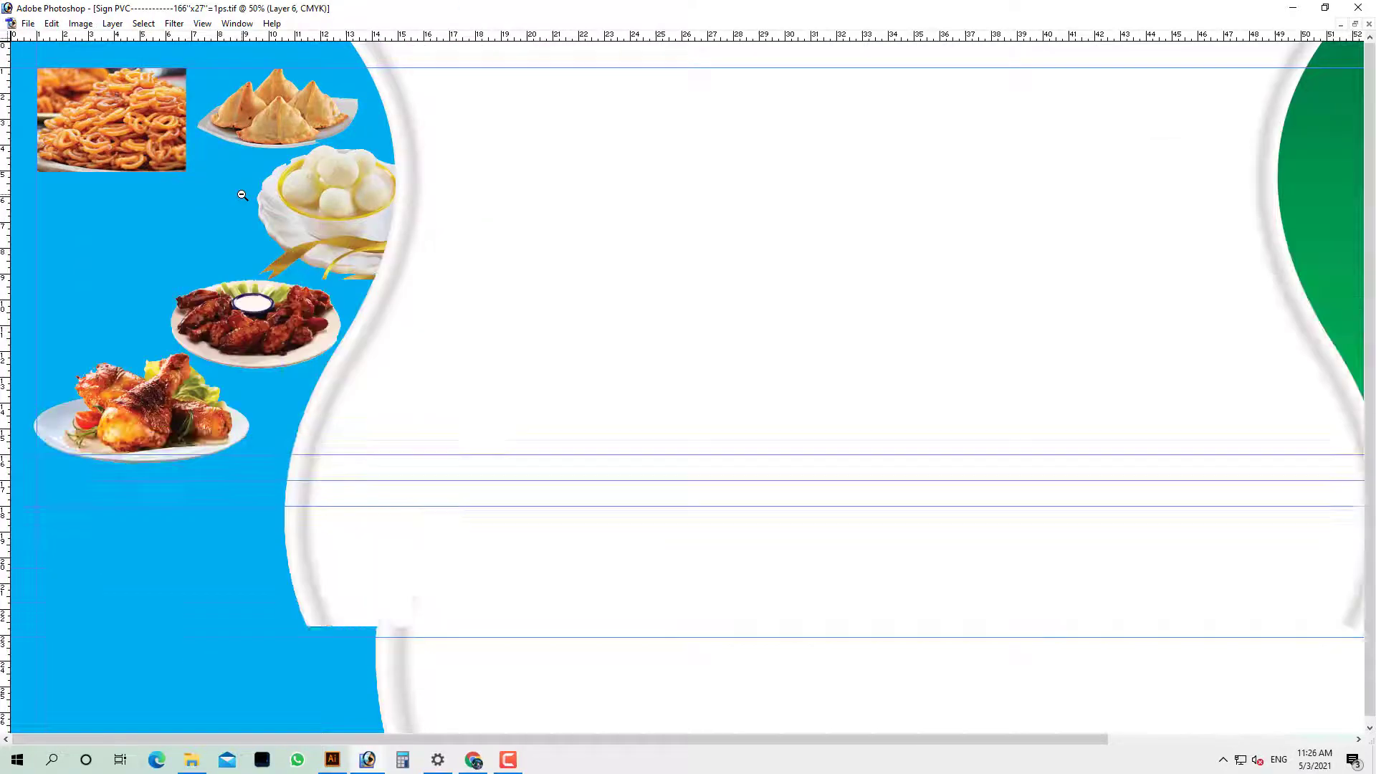
{"action": "key", "text": "Tab"}
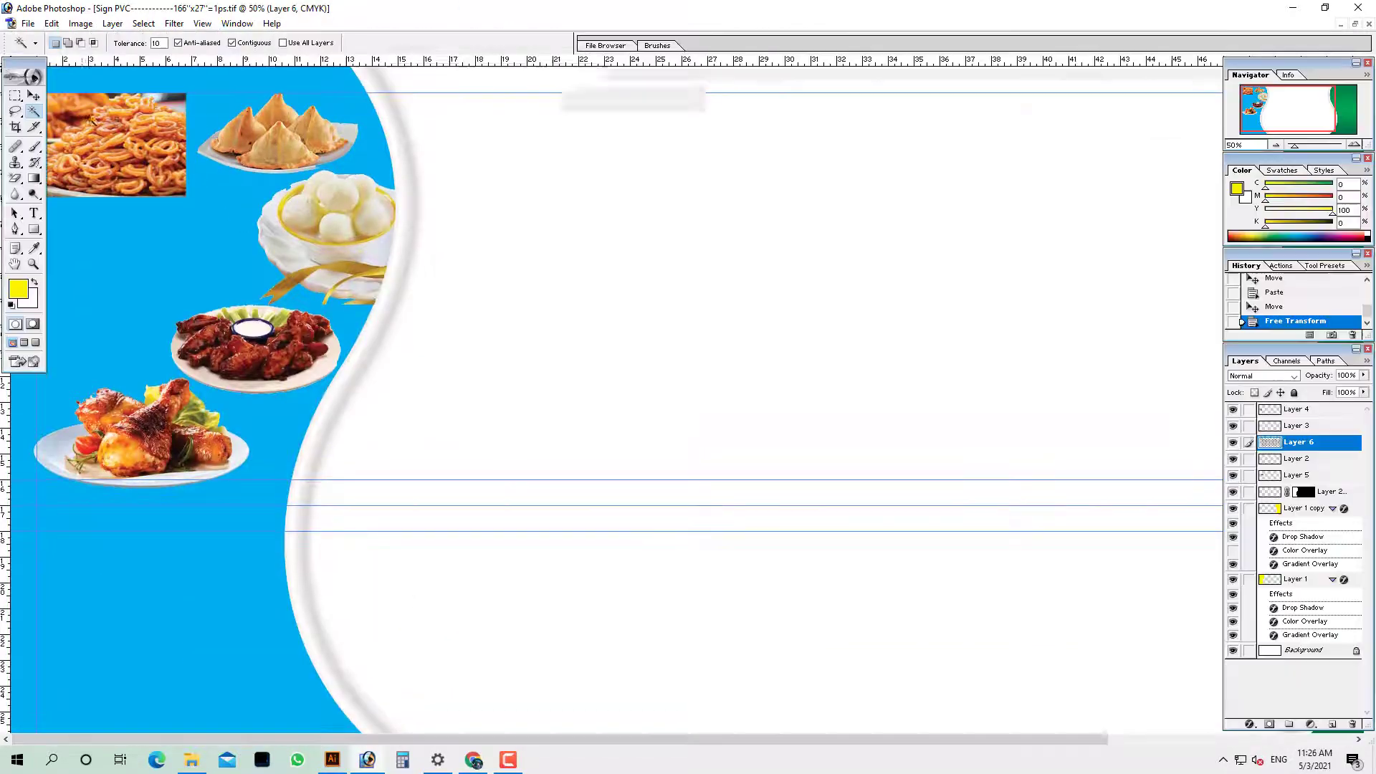
Draw a rounded rectangle path over the jalebi photo and load it as a selection
{"action": "left_click_drag", "start_coordinate": [34, 229], "coordinate": [79, 256]}
{"action": "key", "text": "Tab"}
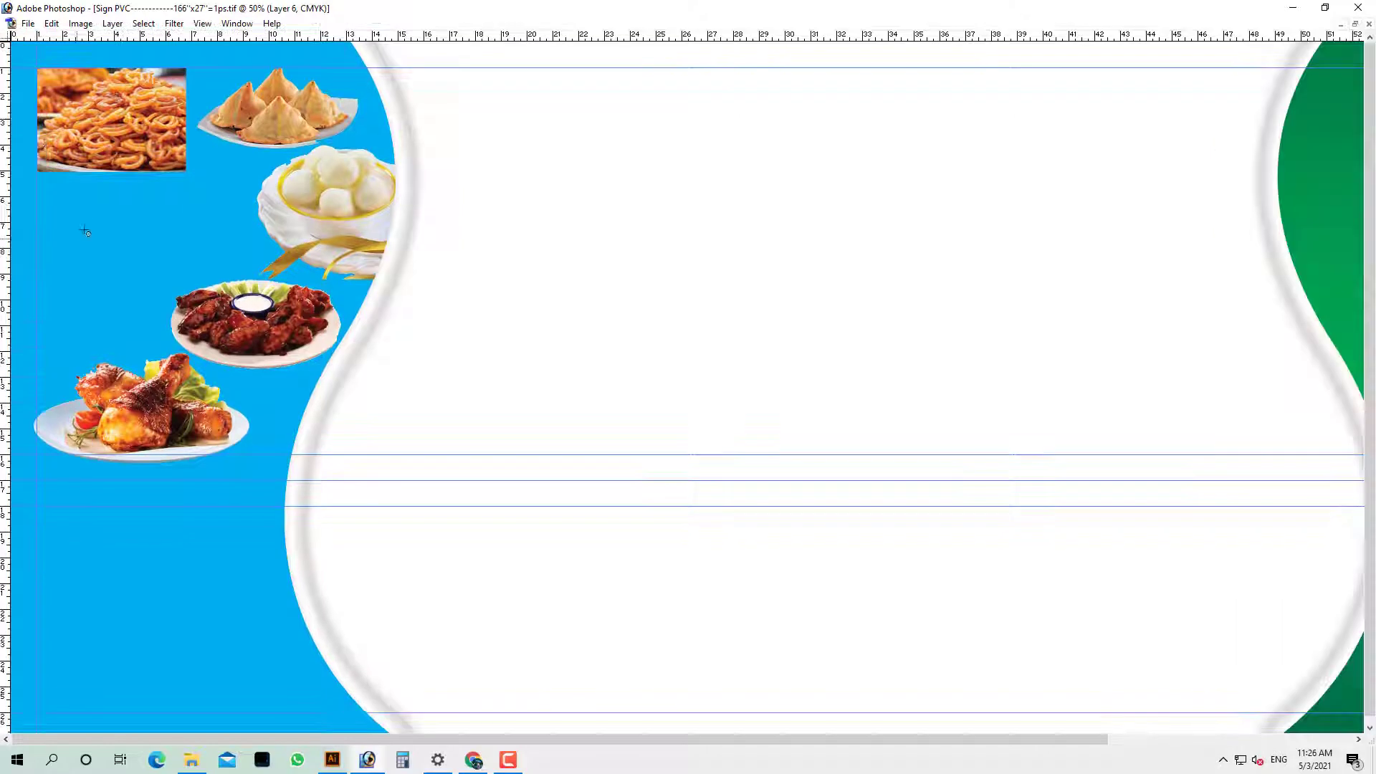
{"action": "left_click_drag", "start_coordinate": [127, 124], "coordinate": [284, 312]}
{"action": "left_click_drag", "start_coordinate": [223, 180], "coordinate": [458, 384]}
{"action": "key", "text": "Tab"}
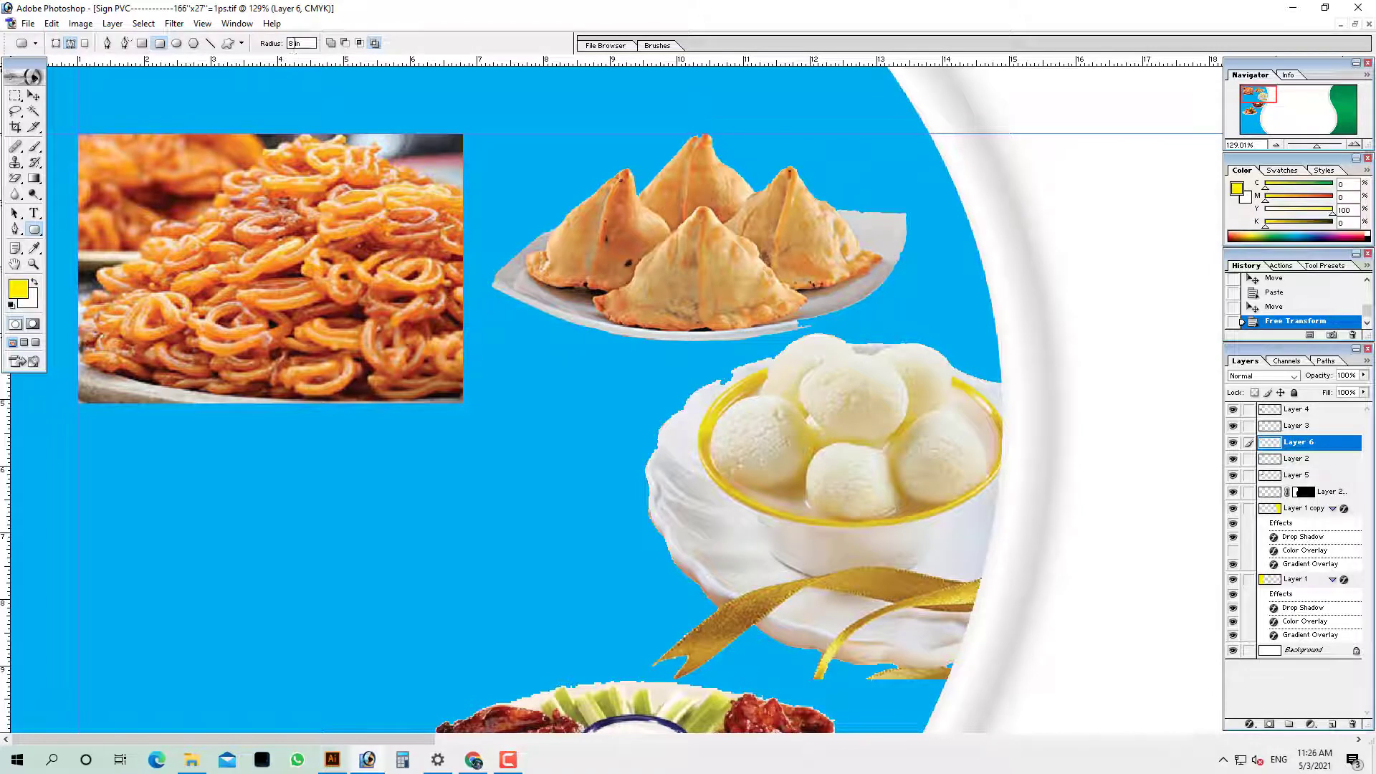
{"action": "key", "text": "Tab"}
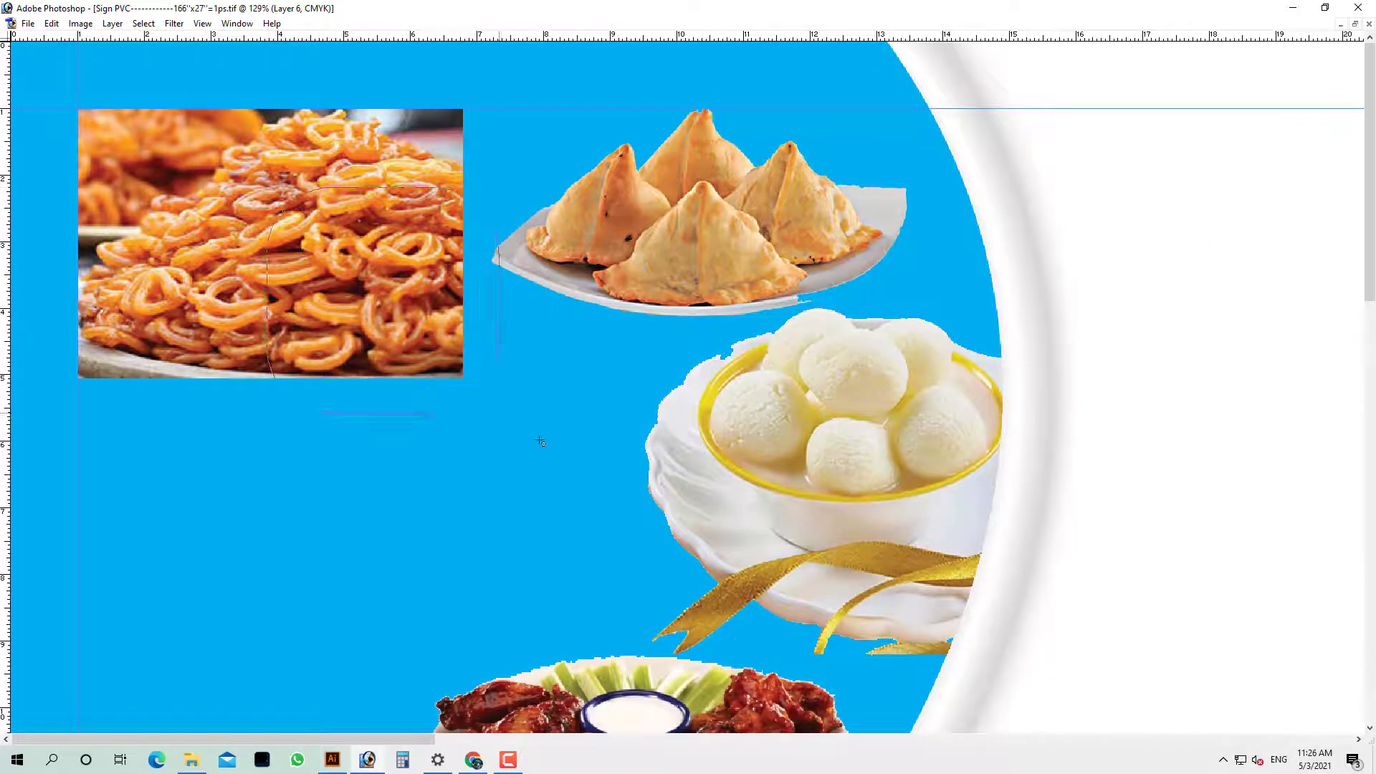
{"action": "left_click_drag", "start_coordinate": [540, 442], "coordinate": [461, 374]}
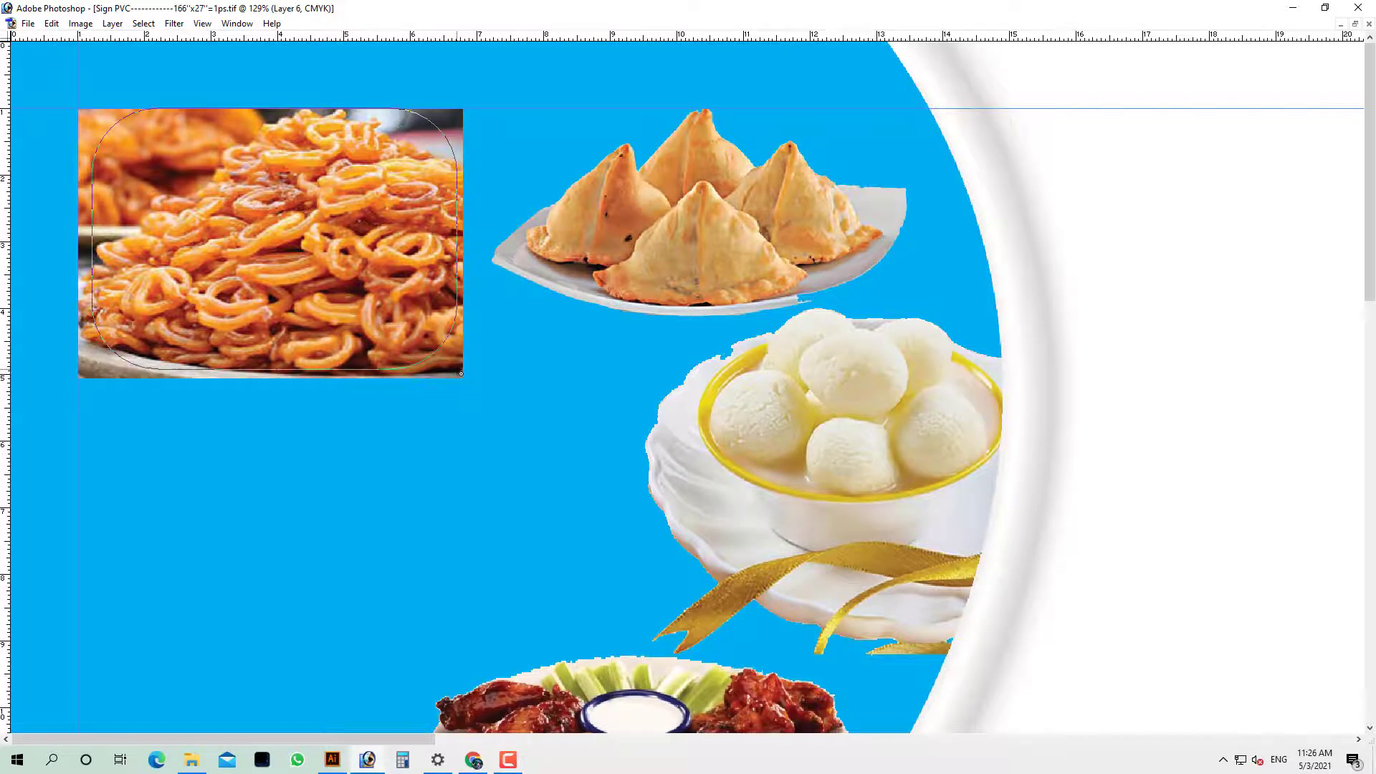
{"action": "key", "text": "ctrl+Return"}
Mask the jalebi layer to the rounded selection and add a Stroke layer style
{"action": "key", "text": "Tab"}
{"action": "right_click", "coordinate": [393, 277], "text": "ctrl"}
{"action": "left_click", "coordinate": [418, 287]}
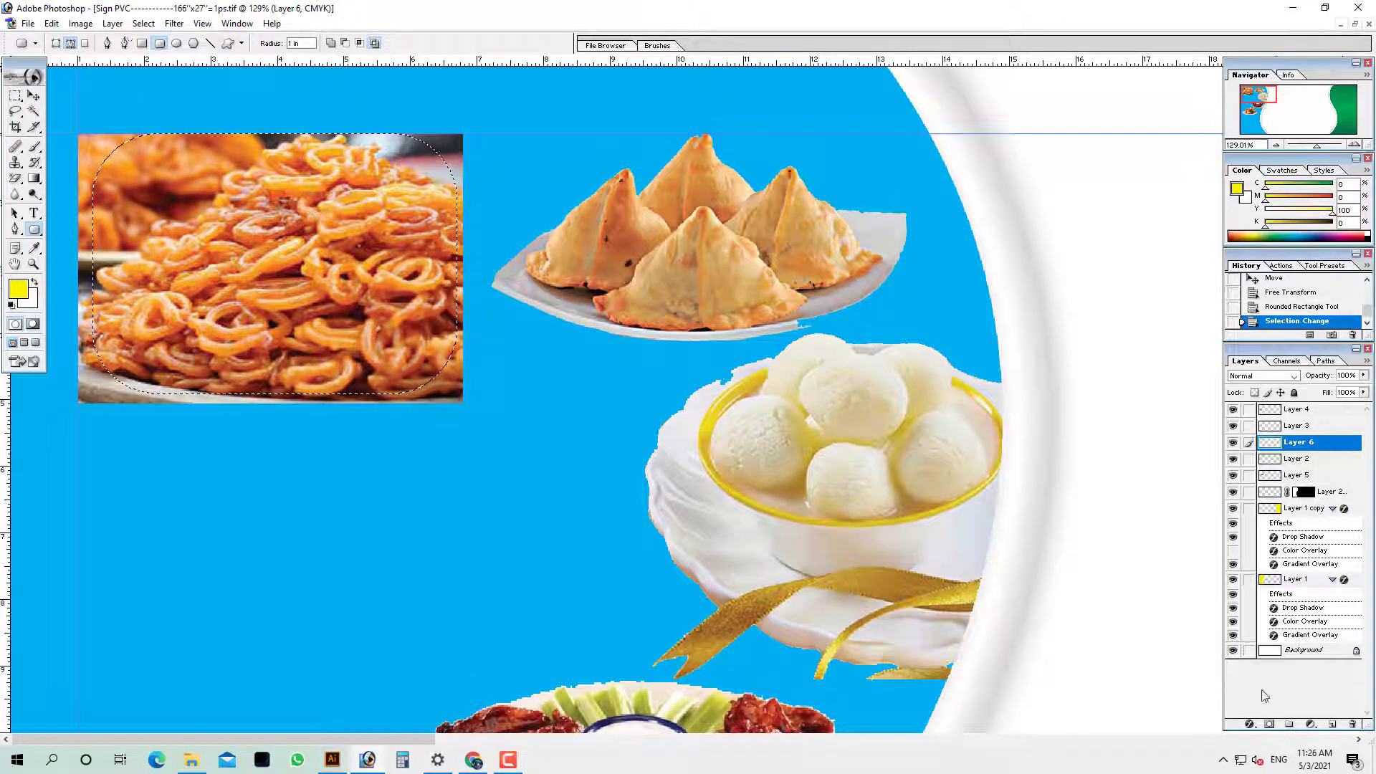
{"action": "left_click", "coordinate": [1268, 724]}
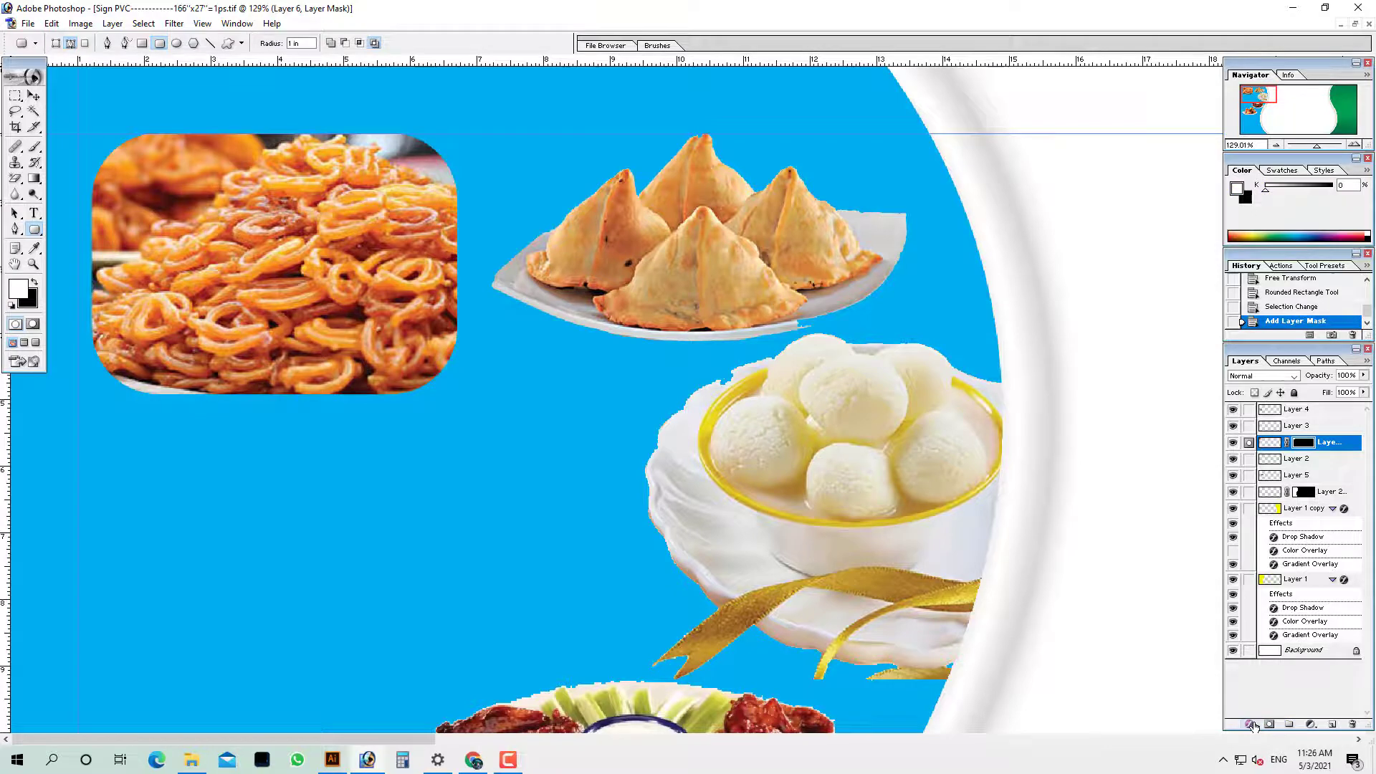
{"action": "left_click", "coordinate": [1250, 726]}
{"action": "left_click", "coordinate": [1275, 717]}
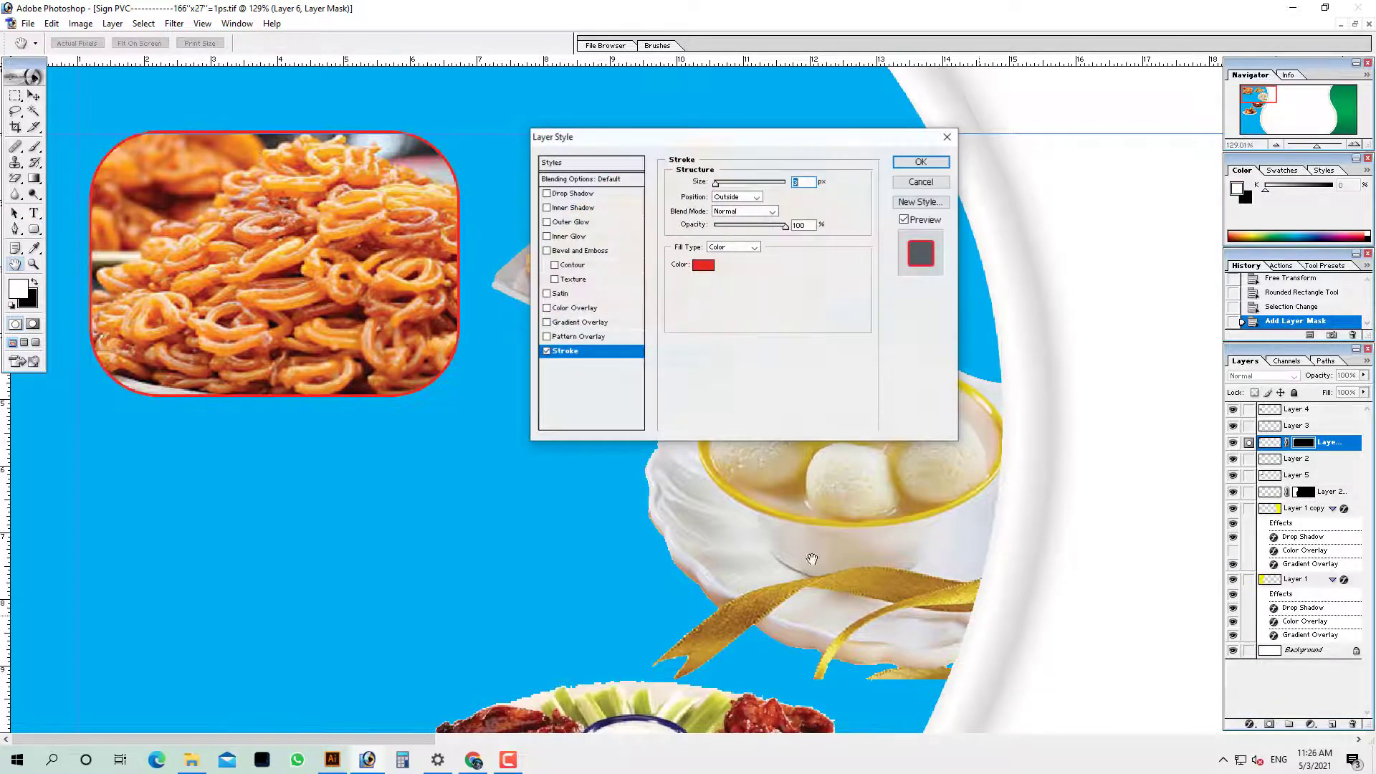
Set the jalebi photo's Stroke colour to white
{"action": "left_click", "coordinate": [703, 264]}
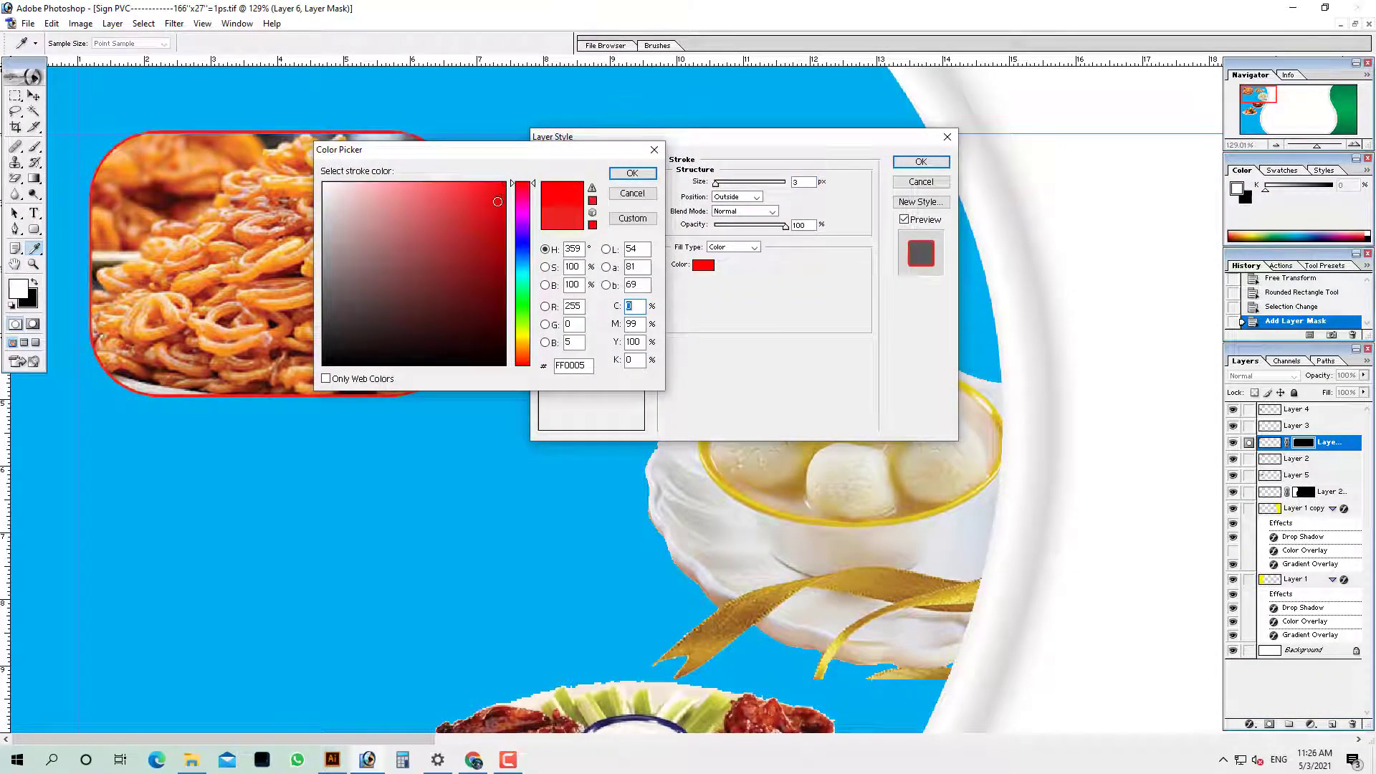
{"action": "mouse_move", "coordinate": [498, 202]}
{"action": "left_mouse_down"}
{"action": "mouse_move", "coordinate": [459, 301]}
{"action": "mouse_move", "coordinate": [402, 369]}
{"action": "mouse_move", "coordinate": [308, 179]}
{"action": "left_mouse_up"}
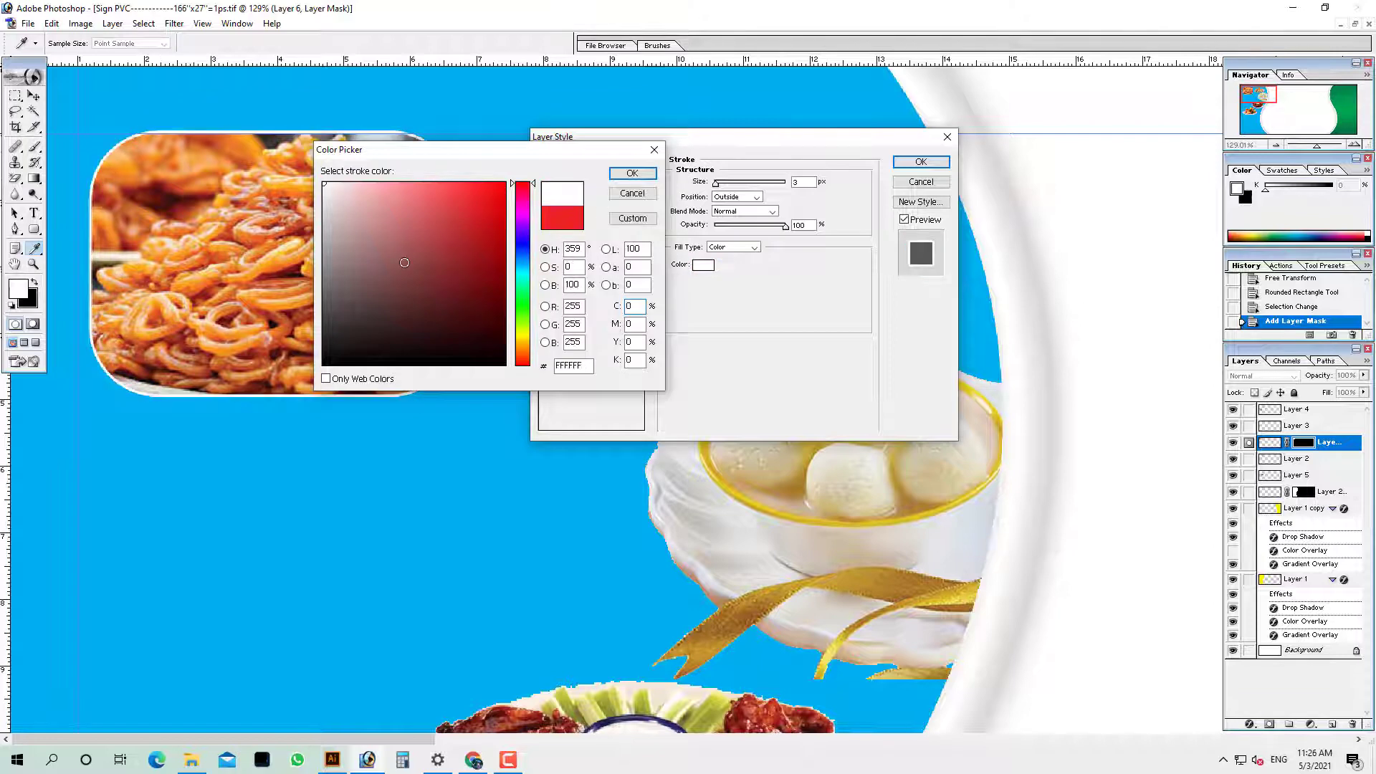
{"action": "left_click", "coordinate": [632, 173]}
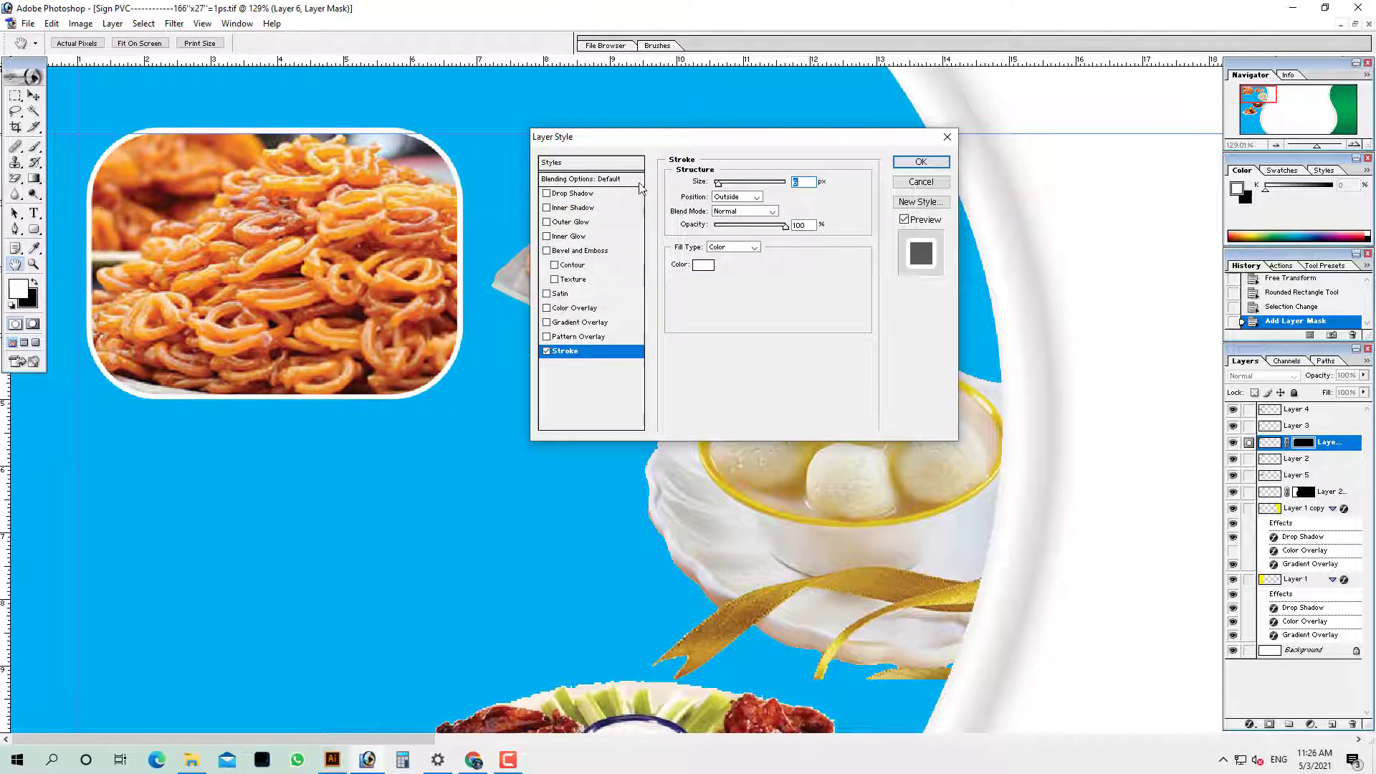
Add a black Drop Shadow at 16% opacity and apply the layer style
{"action": "left_click", "coordinate": [593, 194]}
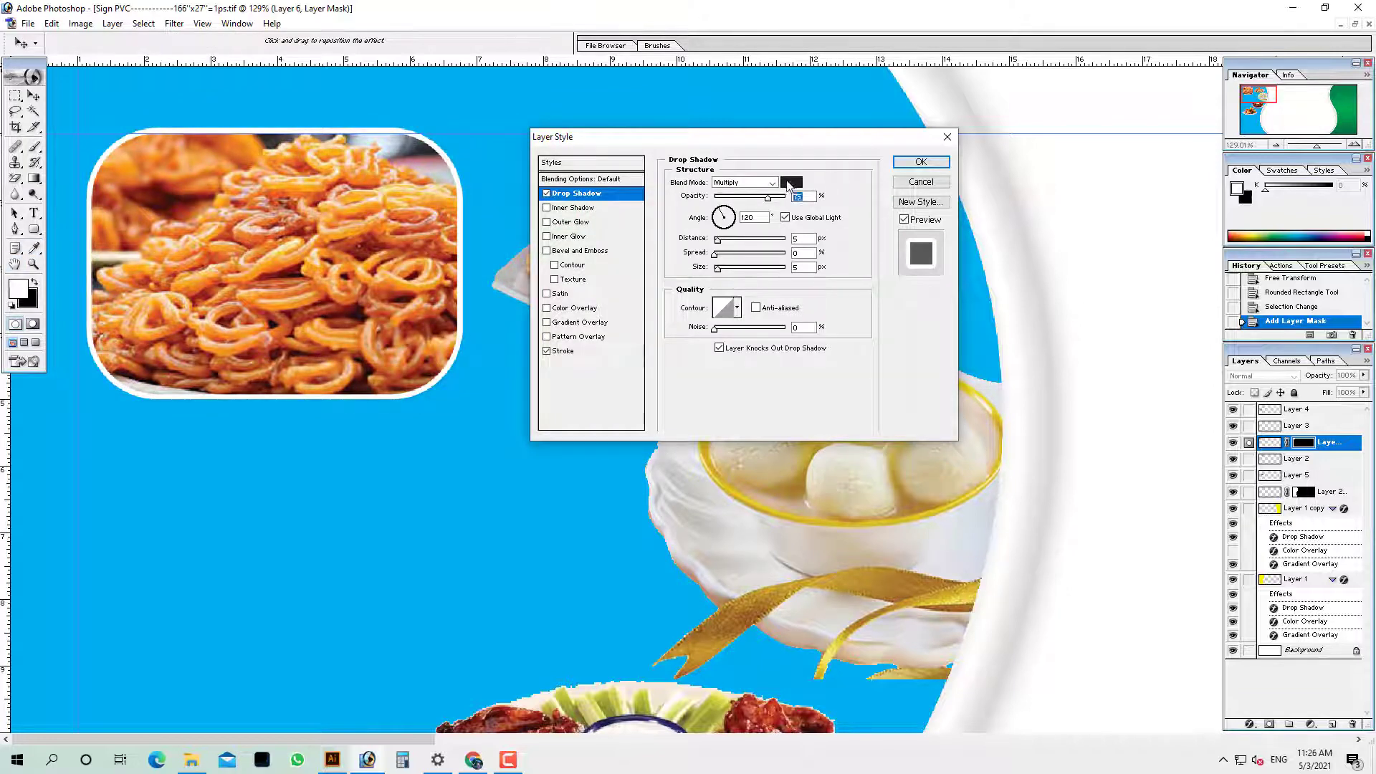
{"action": "left_click", "coordinate": [790, 183]}
{"action": "left_click", "coordinate": [634, 174]}
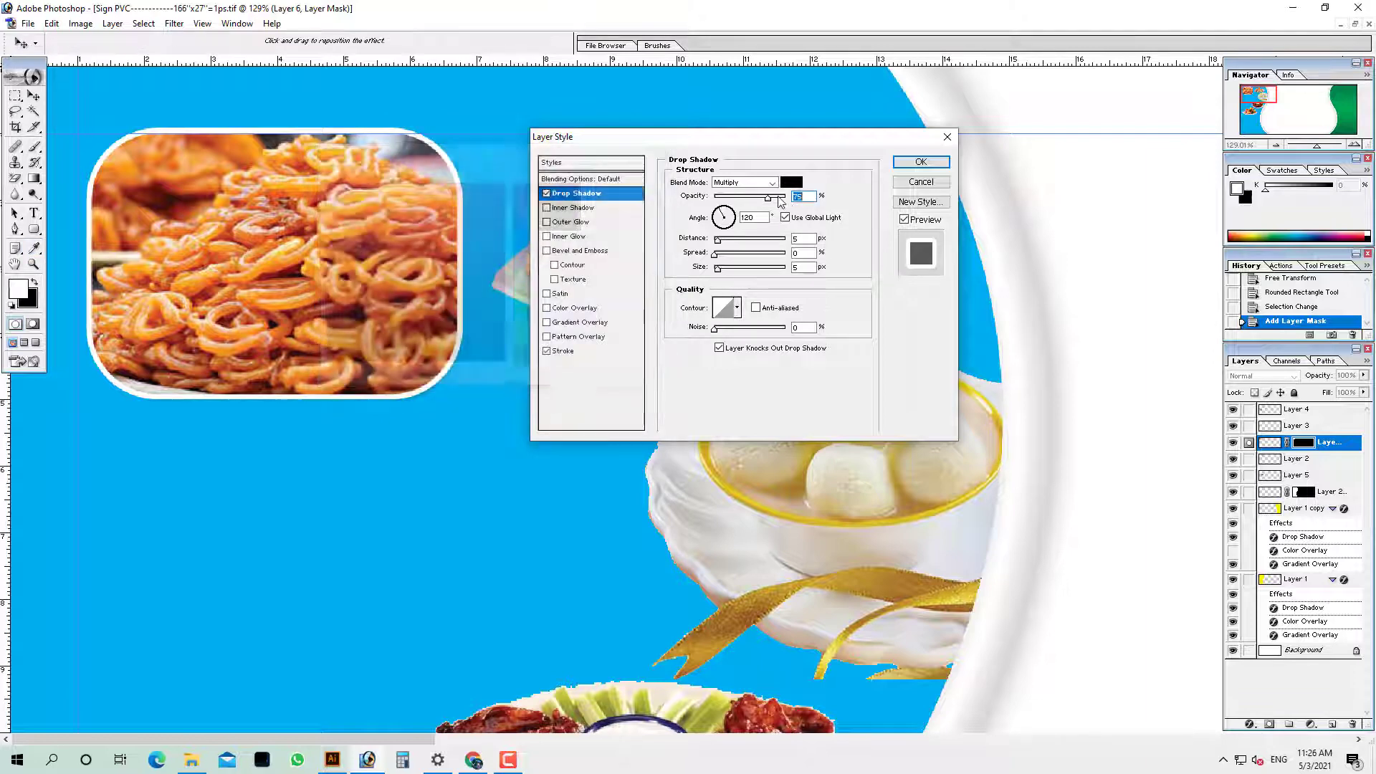
{"action": "left_click_drag", "start_coordinate": [767, 197], "coordinate": [726, 279]}
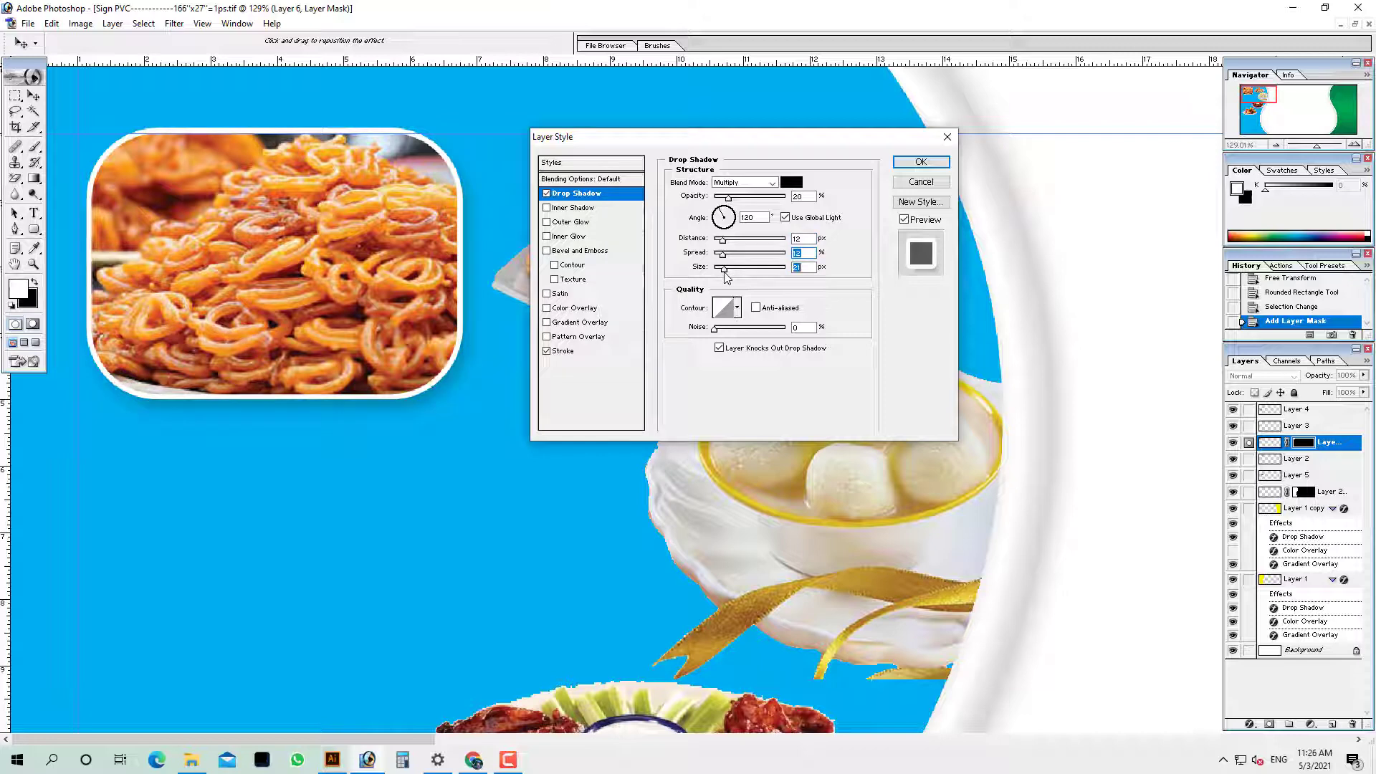
{"action": "left_click_drag", "start_coordinate": [728, 202], "coordinate": [726, 202]}
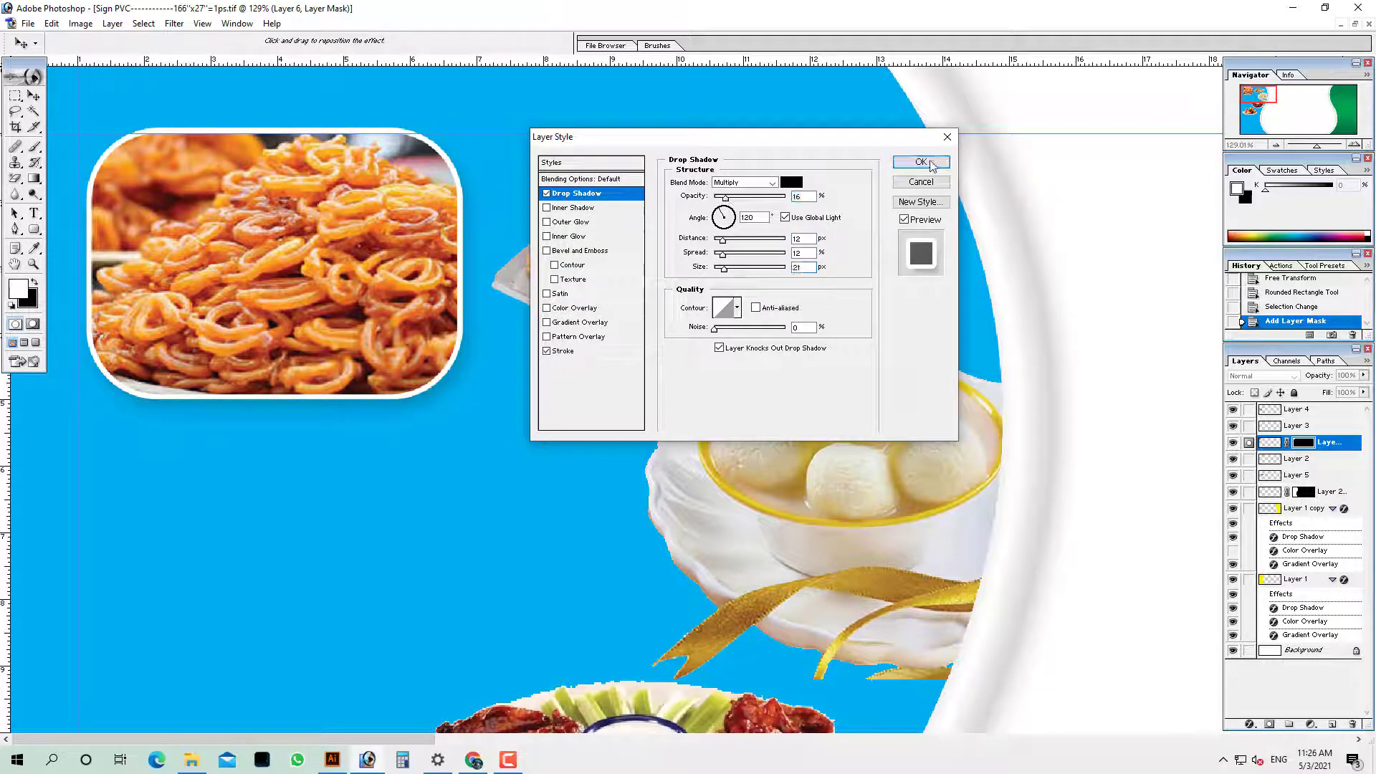
{"action": "left_click", "coordinate": [921, 162]}
{"action": "key", "text": "ctrl+0"}
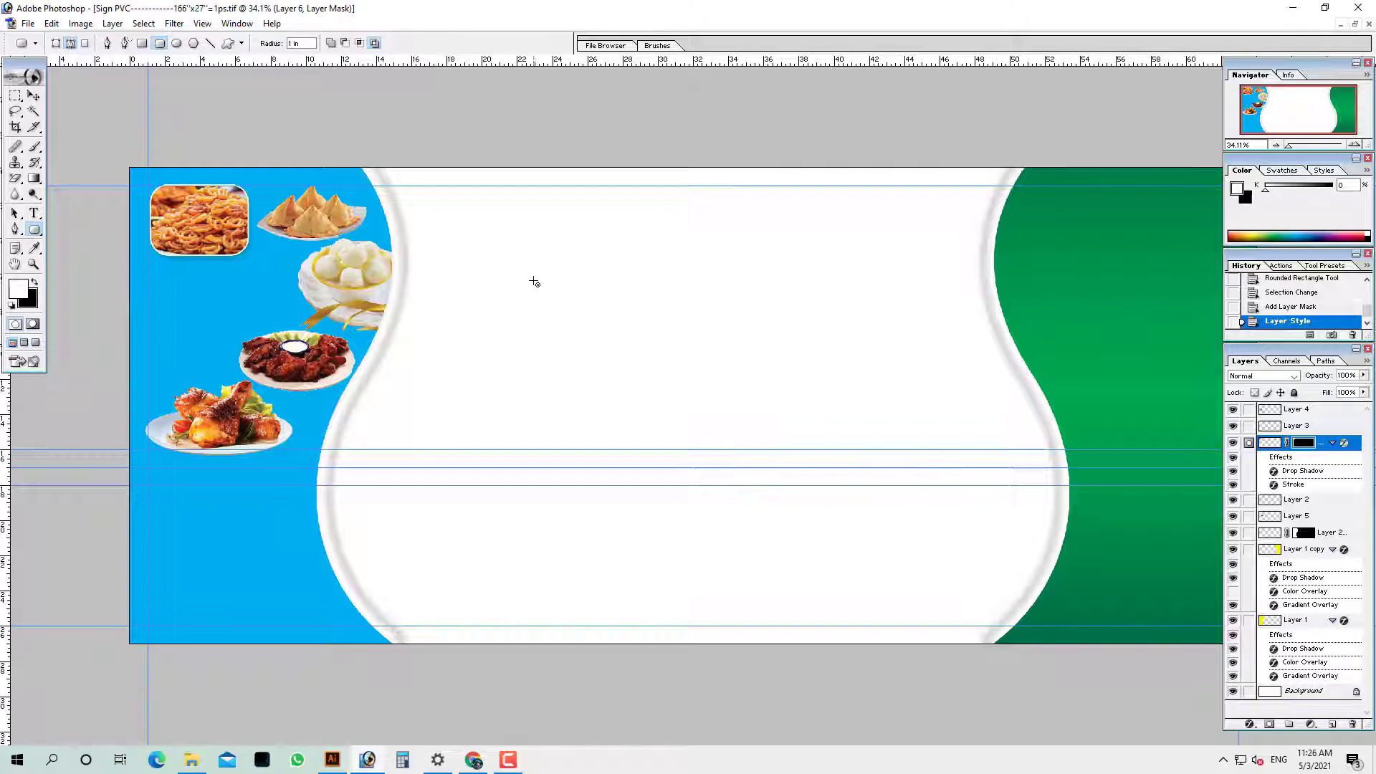
Zoom around the sign to inspect the food images at the top left
{"action": "left_click_drag", "start_coordinate": [296, 170], "coordinate": [1032, 536], "text": "ctrl"}
{"action": "left_click", "coordinate": [590, 328], "text": "alt"}
{"action": "left_click", "coordinate": [589, 328], "text": "alt"}
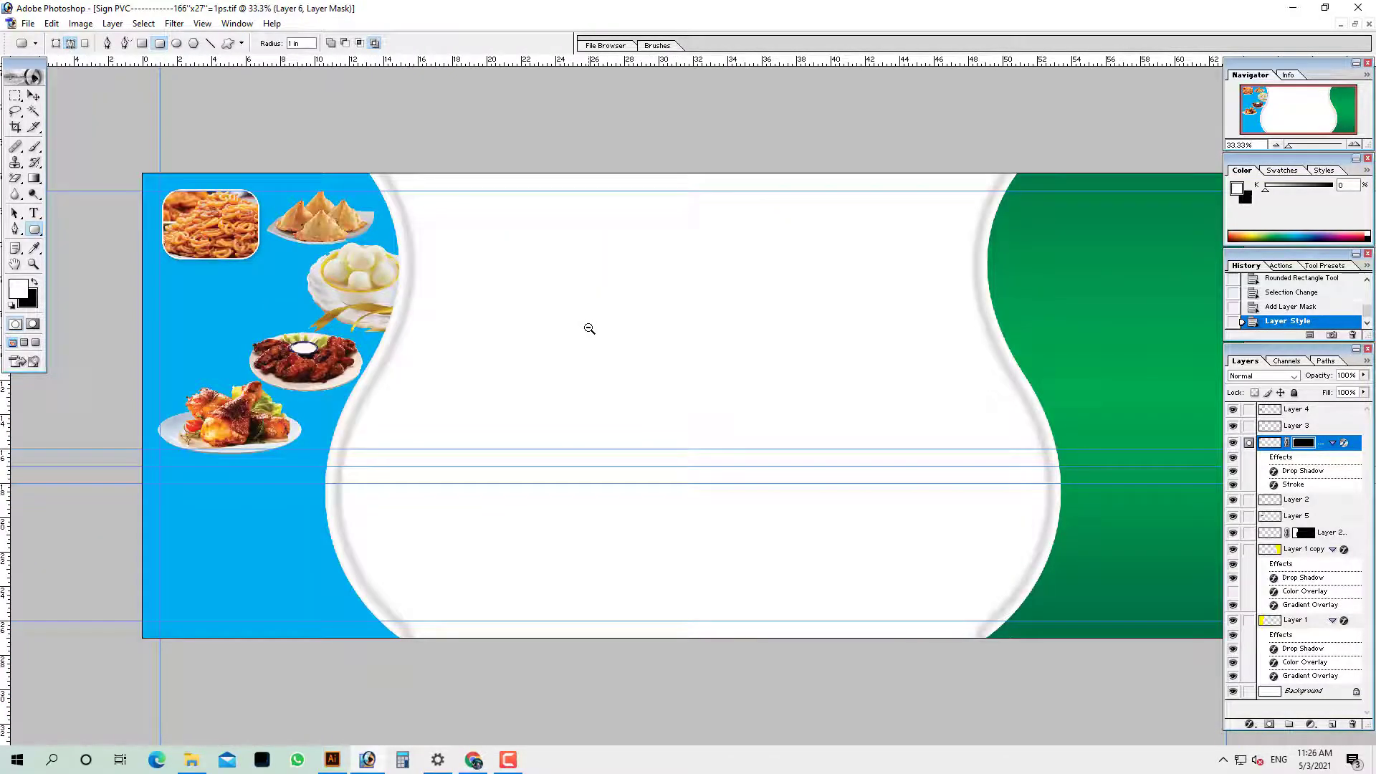
{"action": "left_click_drag", "start_coordinate": [208, 284], "coordinate": [325, 364], "text": "ctrl"}
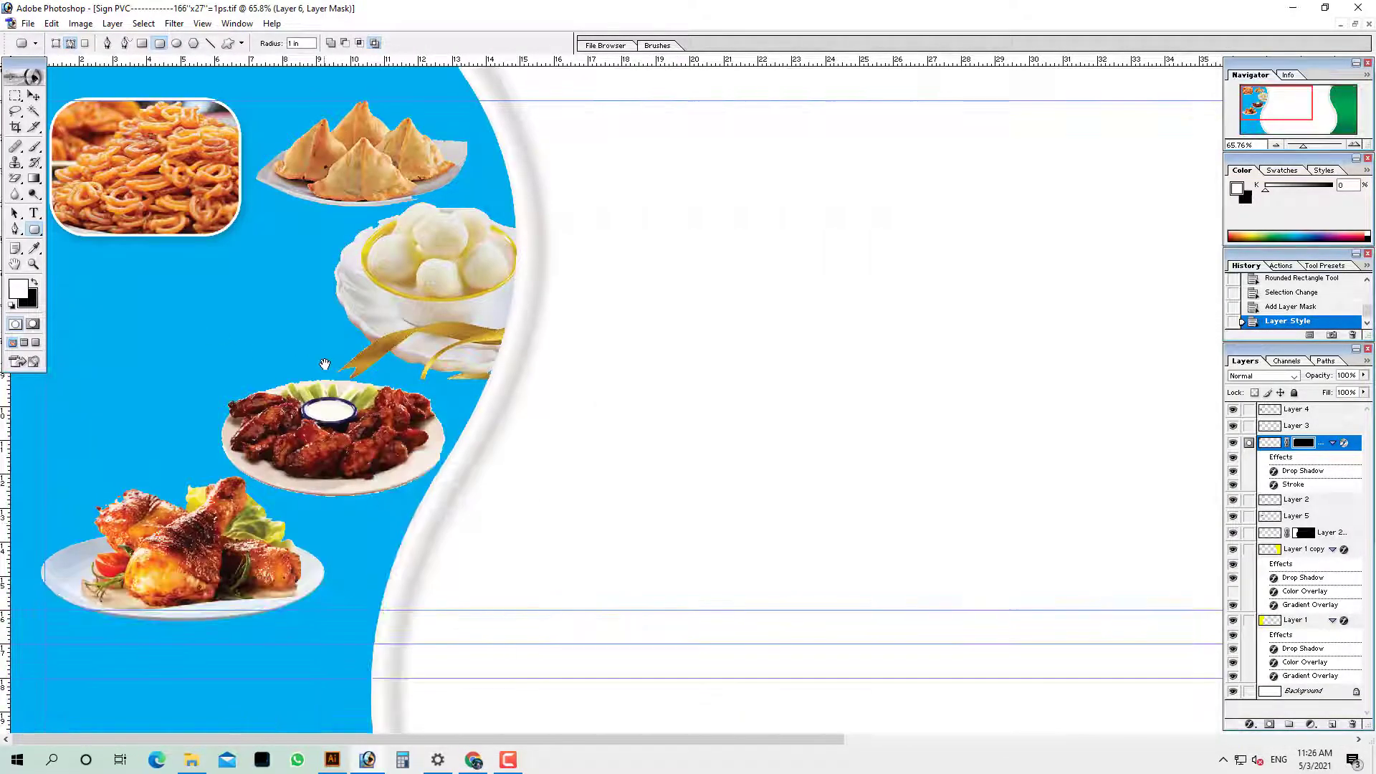
Browse the FOOD ITEM folder and open the chicken biryani photo
{"action": "key", "text": "ctrl+o"}
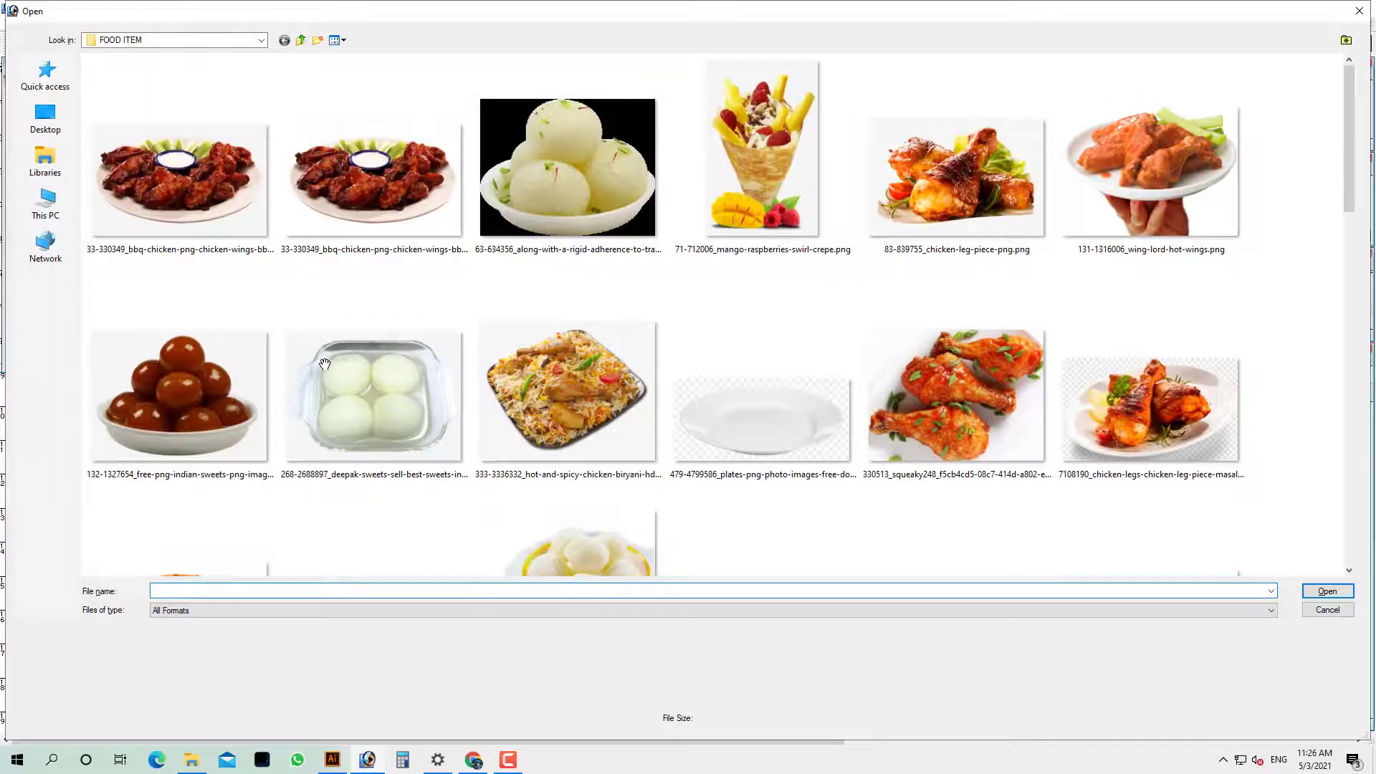
{"action": "scroll", "coordinate": [451, 358], "scroll_direction": "down", "scroll_amount": 5}
{"action": "scroll", "coordinate": [451, 358], "scroll_direction": "down", "scroll_amount": 5}
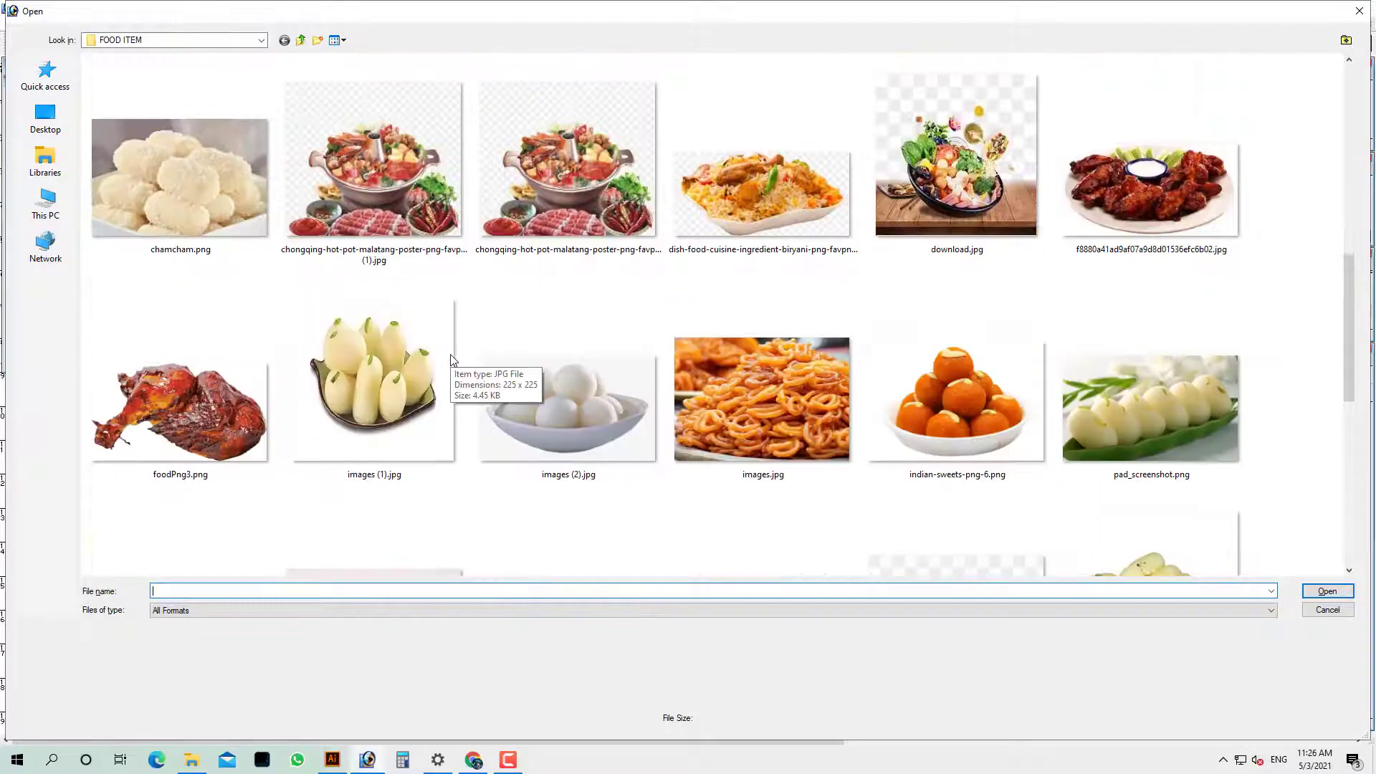
{"action": "scroll", "coordinate": [451, 358], "scroll_direction": "down", "scroll_amount": 3}
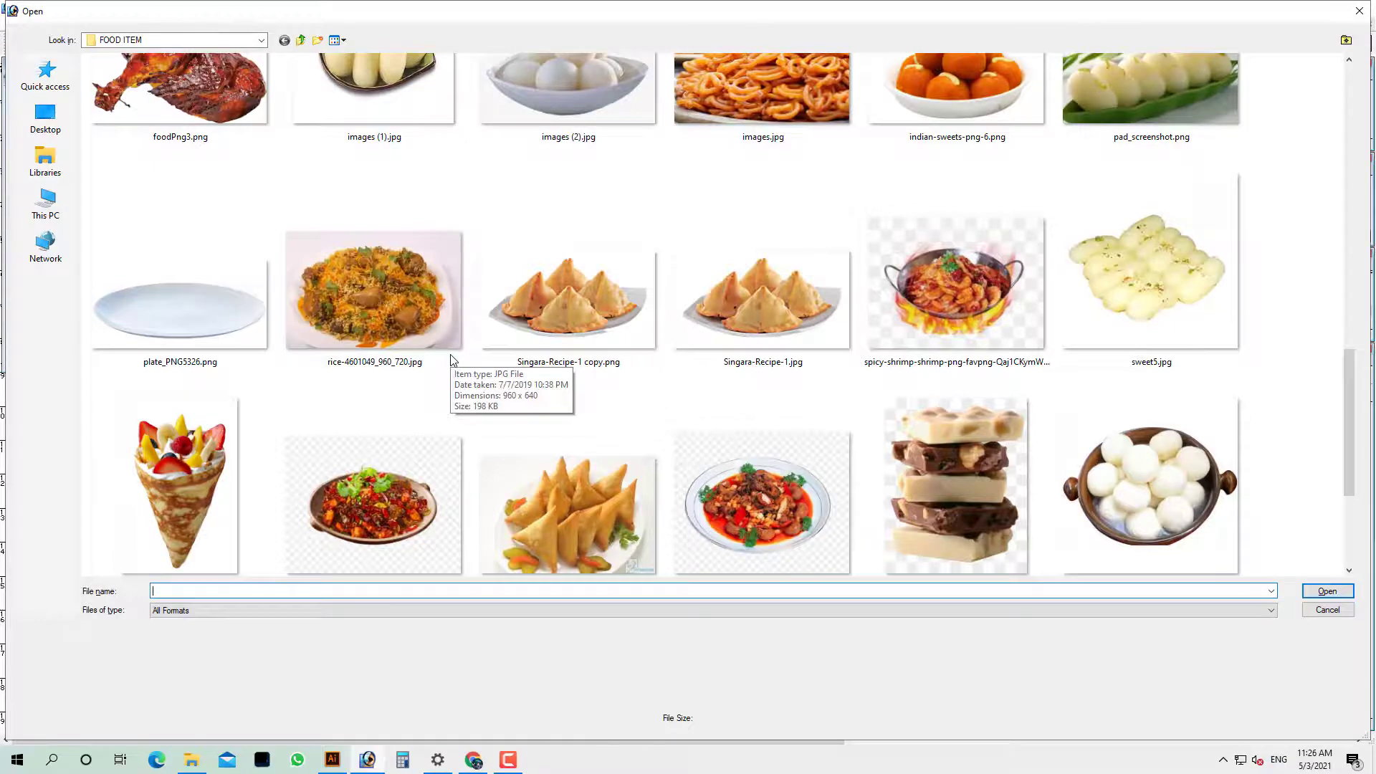
{"action": "scroll", "coordinate": [451, 358], "scroll_direction": "down", "scroll_amount": 3}
{"action": "scroll", "coordinate": [452, 358], "scroll_direction": "up", "scroll_amount": 5}
{"action": "scroll", "coordinate": [452, 358], "scroll_direction": "down", "scroll_amount": 5}
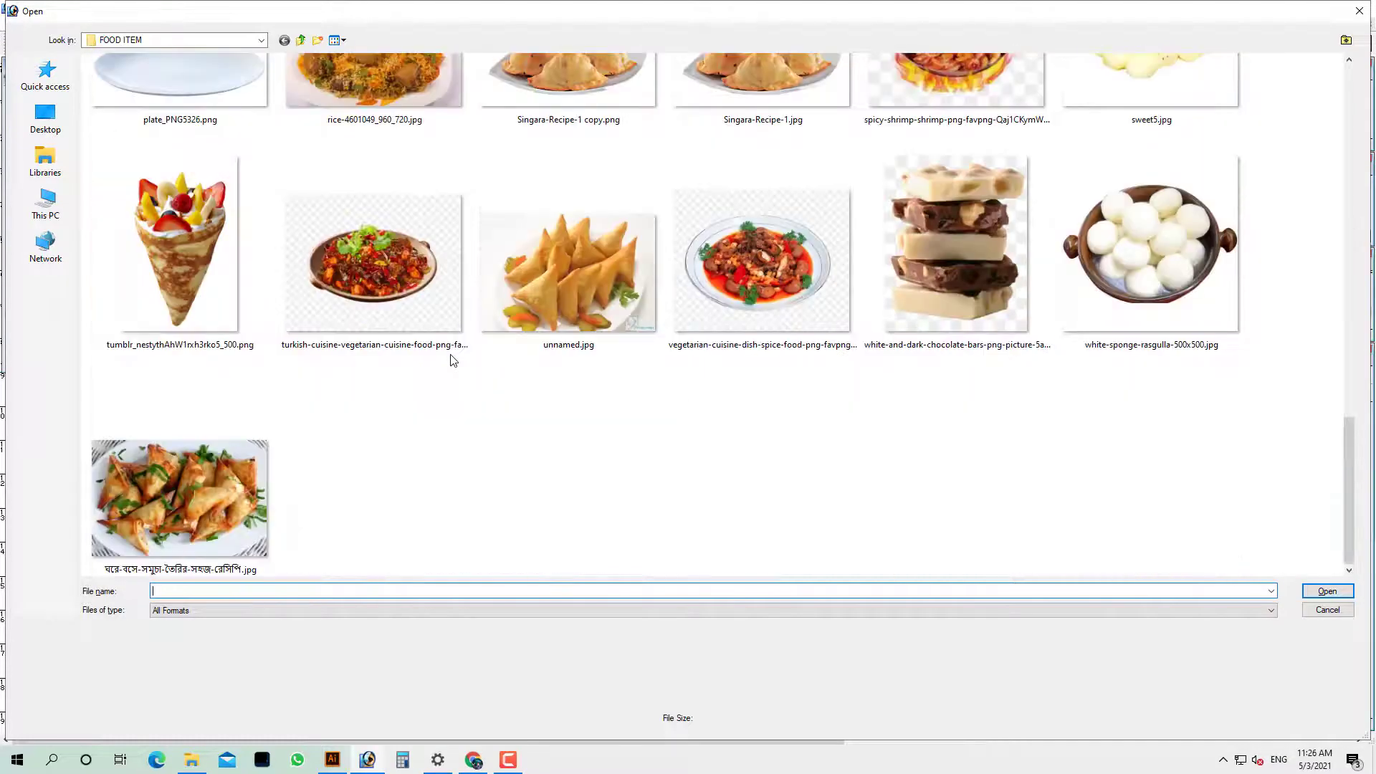
{"action": "left_click", "coordinate": [209, 486]}
{"action": "scroll", "coordinate": [789, 308], "scroll_direction": "up", "scroll_amount": 5}
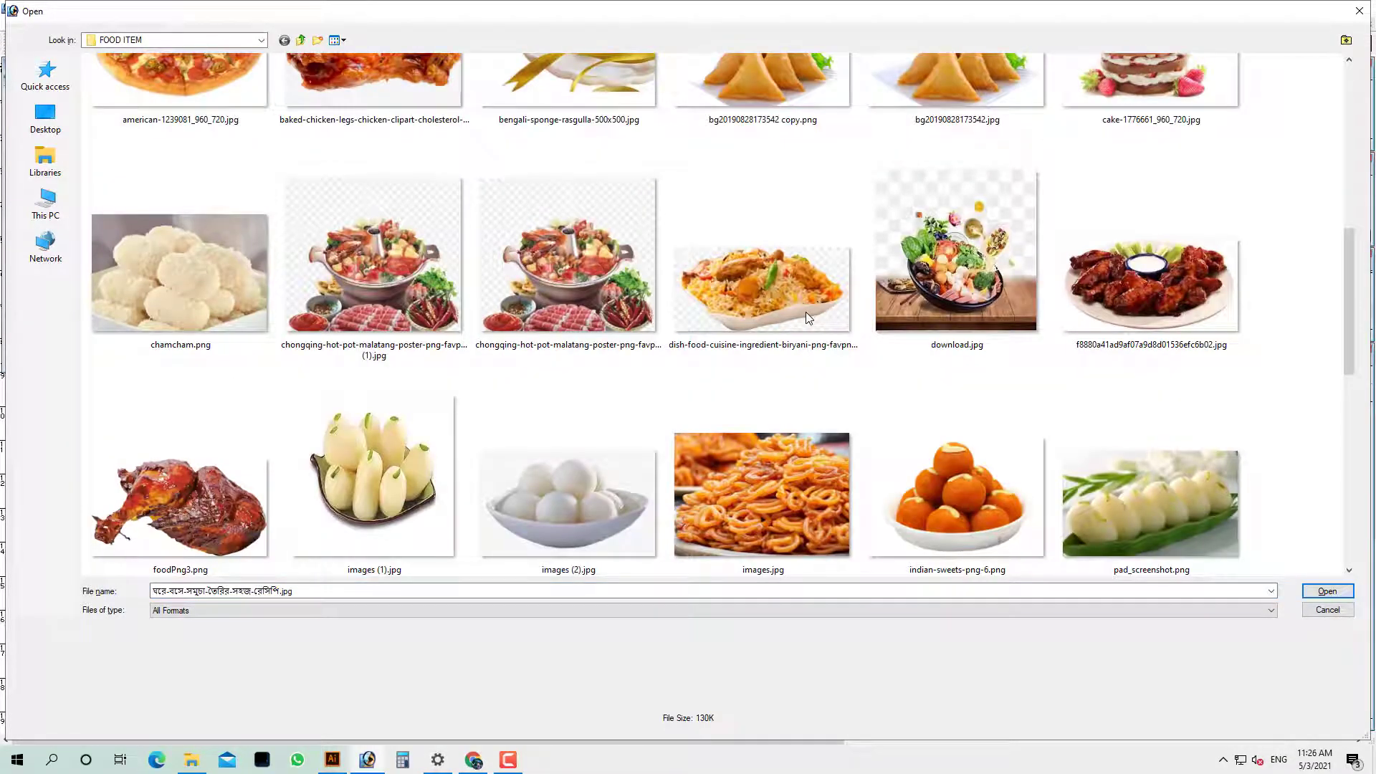
{"action": "double_click", "coordinate": [745, 297]}
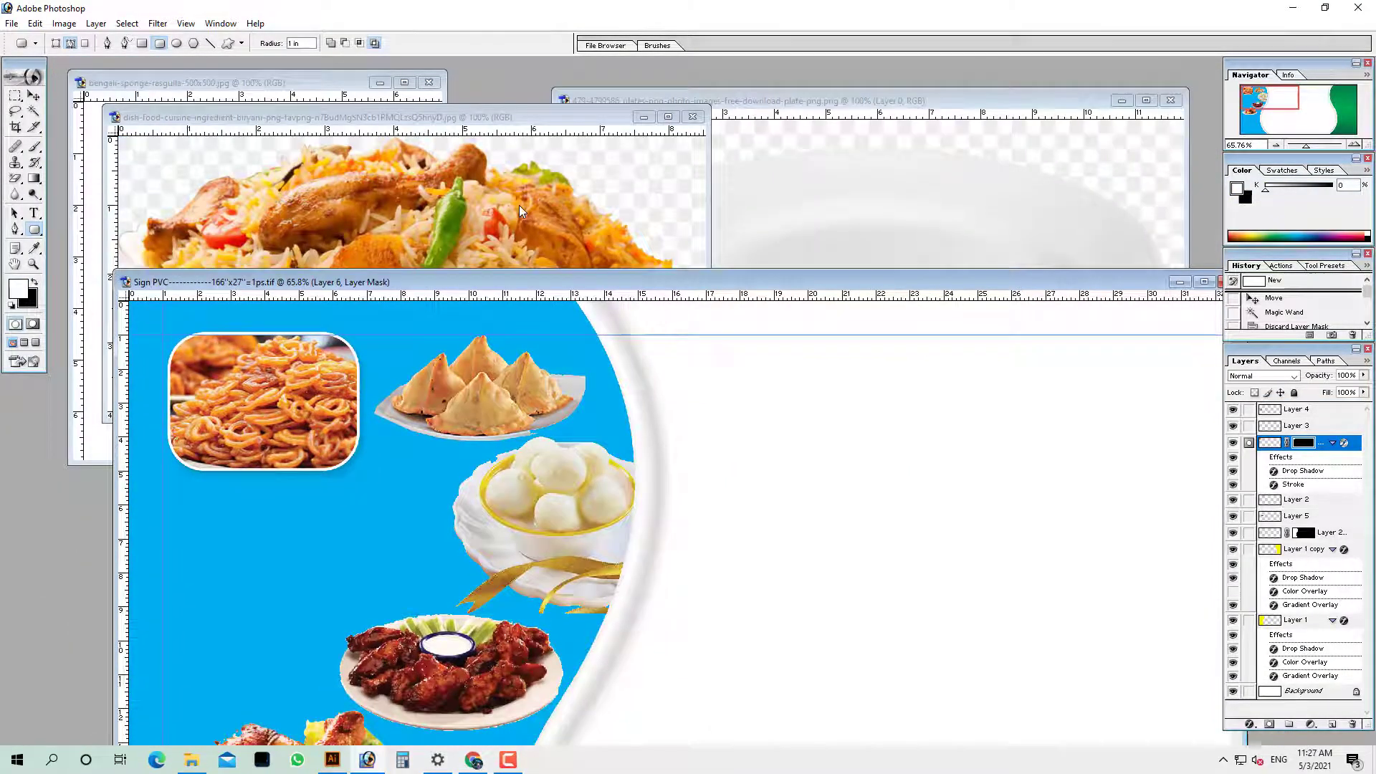
Bring the biryani photo into the sign and erase the background around it
{"action": "left_click_drag", "start_coordinate": [519, 205], "coordinate": [425, 496]}
{"action": "key", "text": "e"}
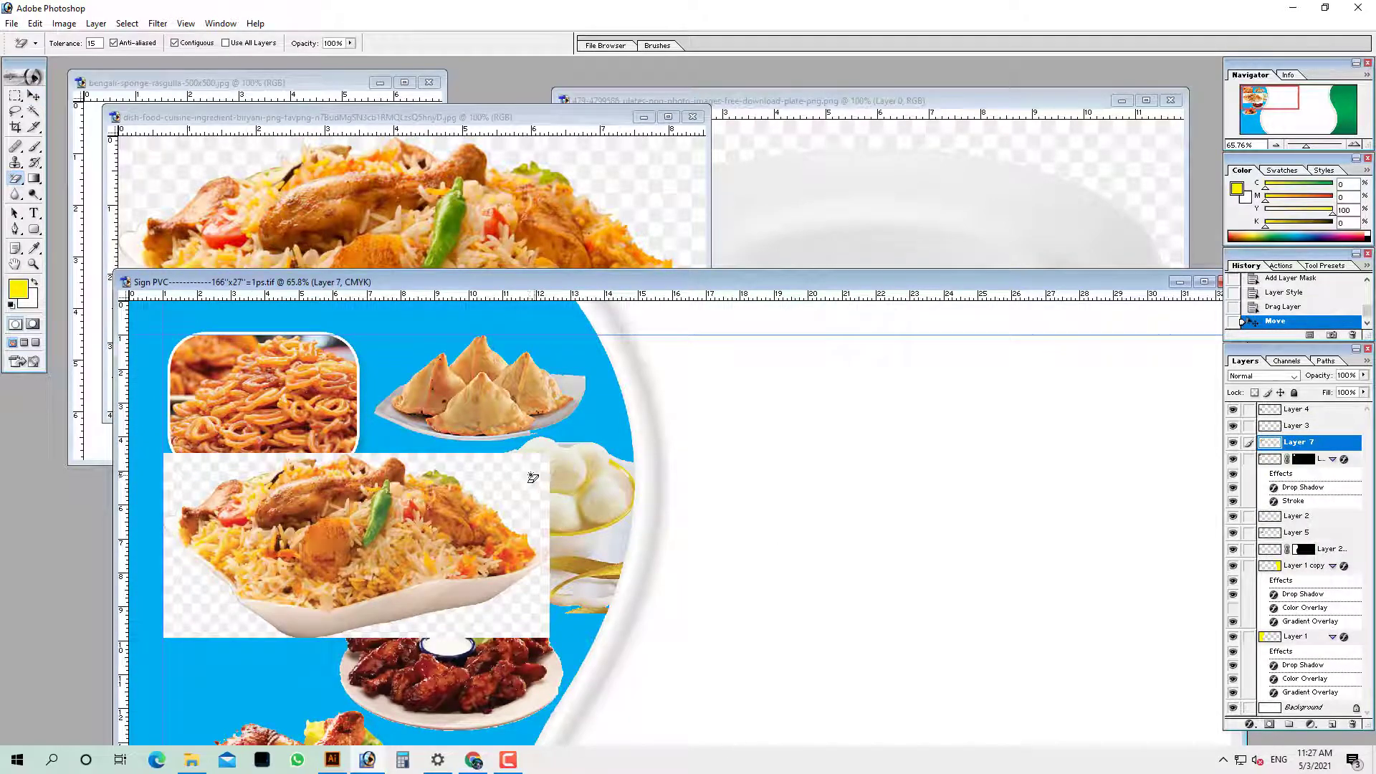
{"action": "left_click", "coordinate": [532, 477]}
{"action": "key", "text": "ctrl+z"}
{"action": "double_click", "coordinate": [558, 282]}
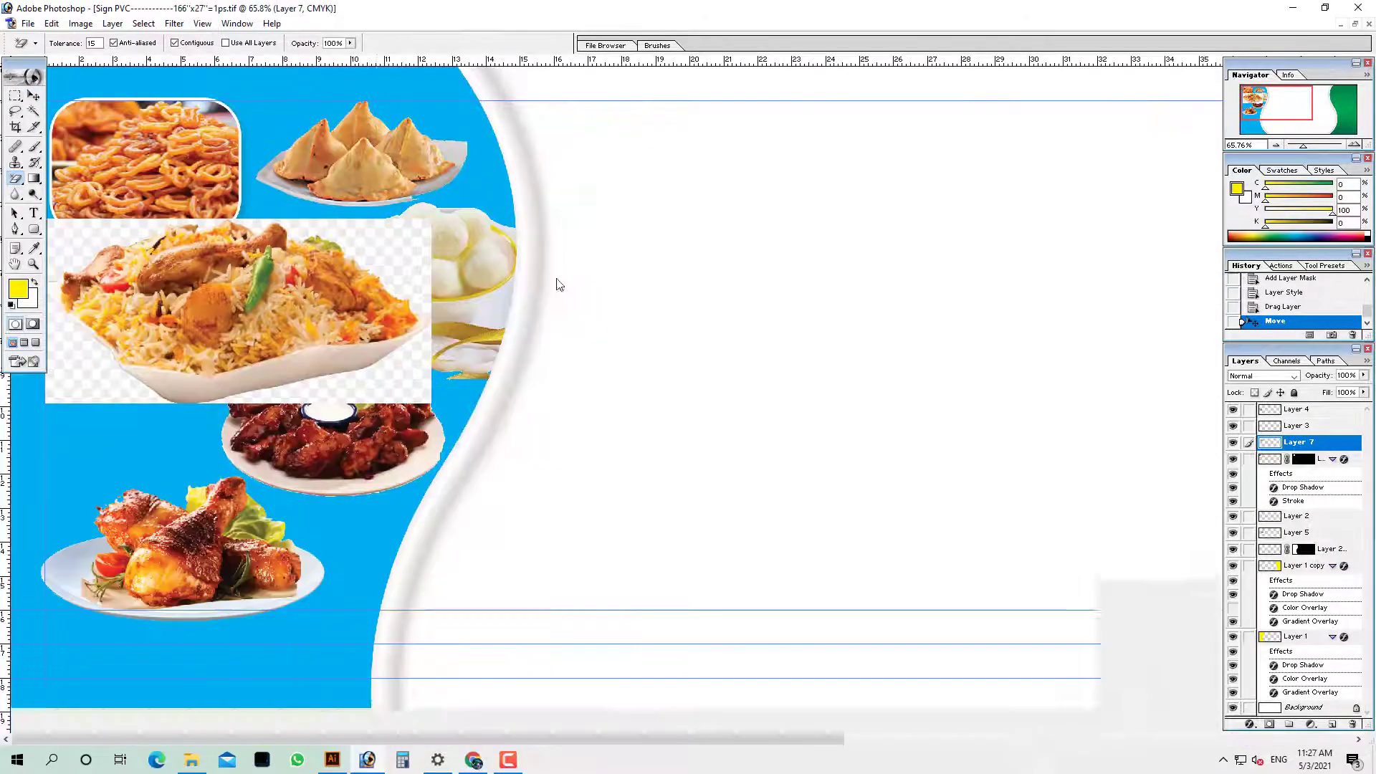
{"action": "mouse_move", "coordinate": [313, 315]}
{"action": "left_mouse_down"}
{"action": "mouse_move", "coordinate": [664, 384]}
{"action": "mouse_move", "coordinate": [859, 366]}
{"action": "mouse_move", "coordinate": [879, 348]}
{"action": "left_mouse_up"}
{"action": "left_click_drag", "start_coordinate": [572, 197], "coordinate": [986, 492]}
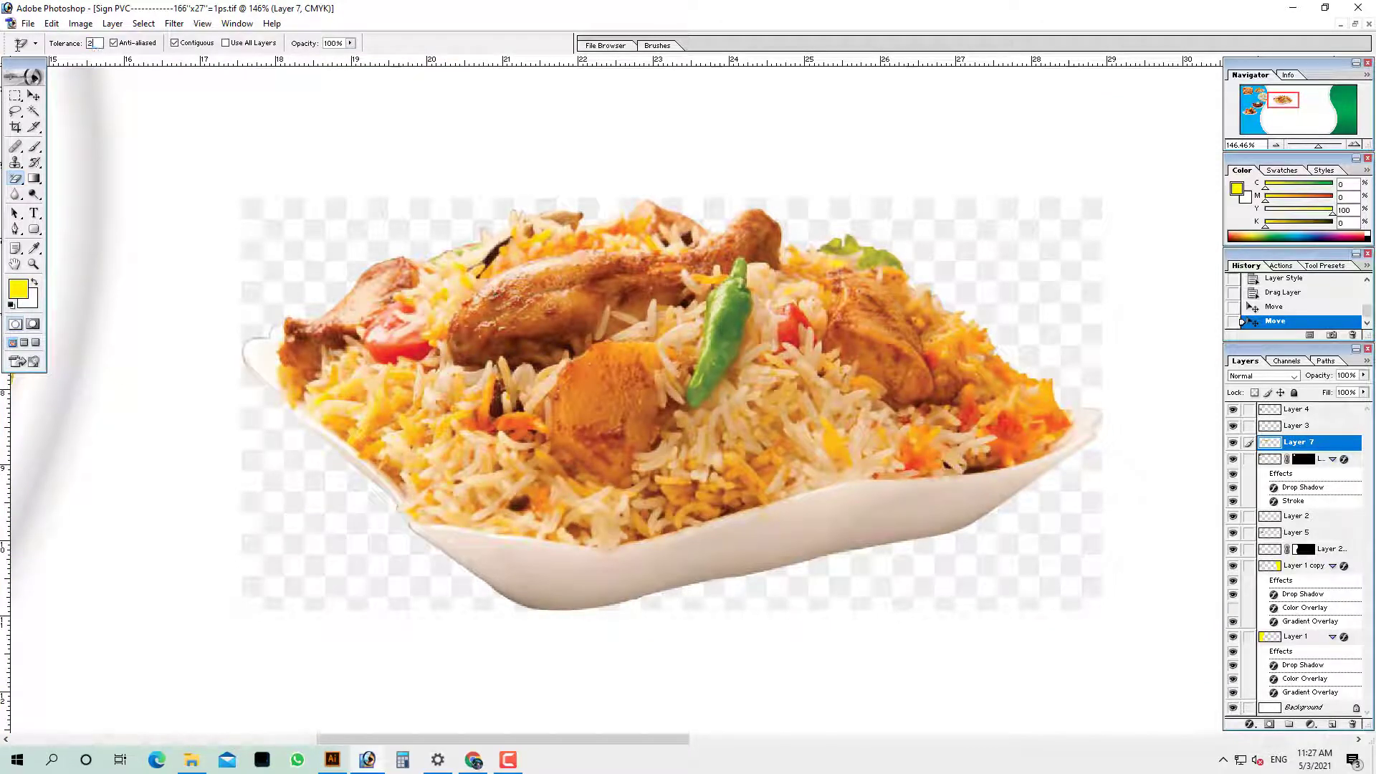
{"action": "left_click", "coordinate": [1121, 248]}
{"action": "left_click", "coordinate": [1041, 255]}
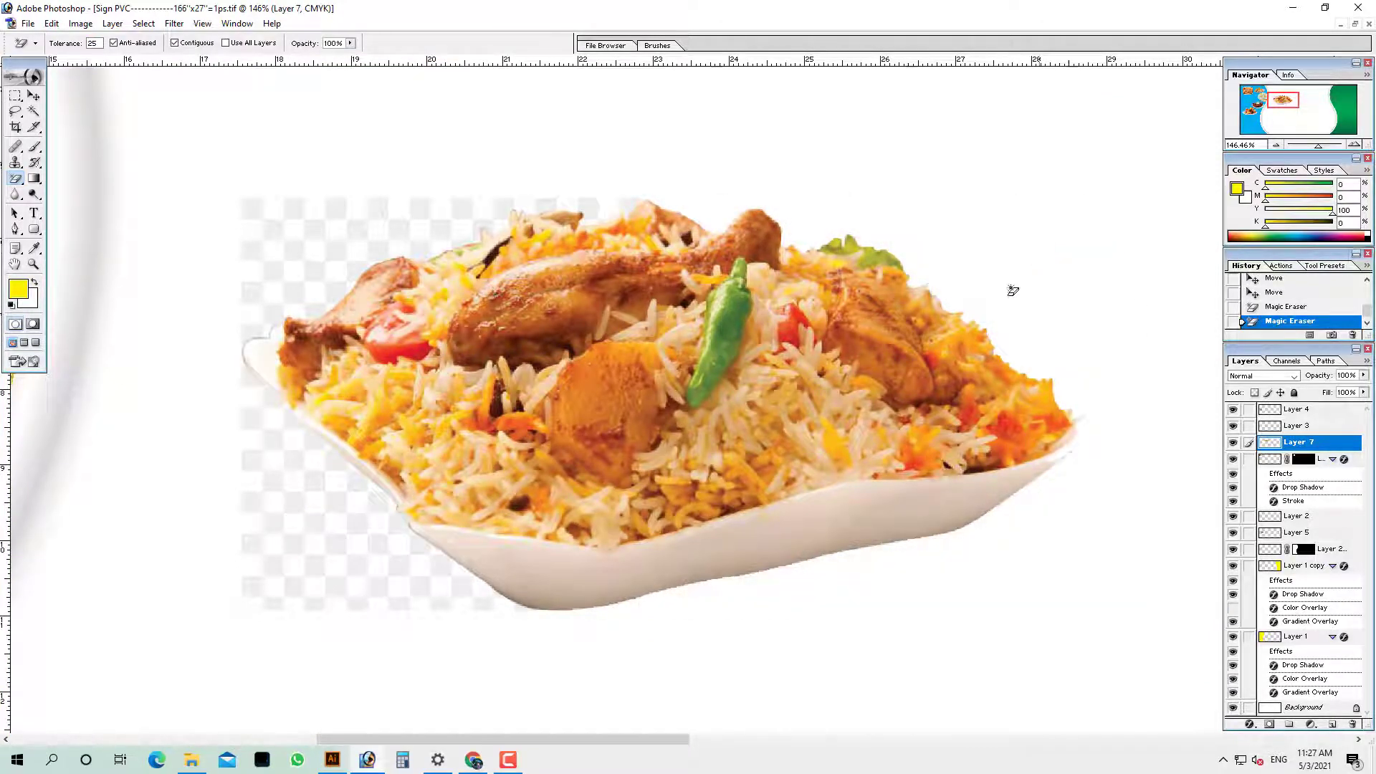
{"action": "left_click", "coordinate": [420, 219]}
{"action": "key", "text": "ctrl+minus"}
{"action": "key", "text": "ctrl+minus"}
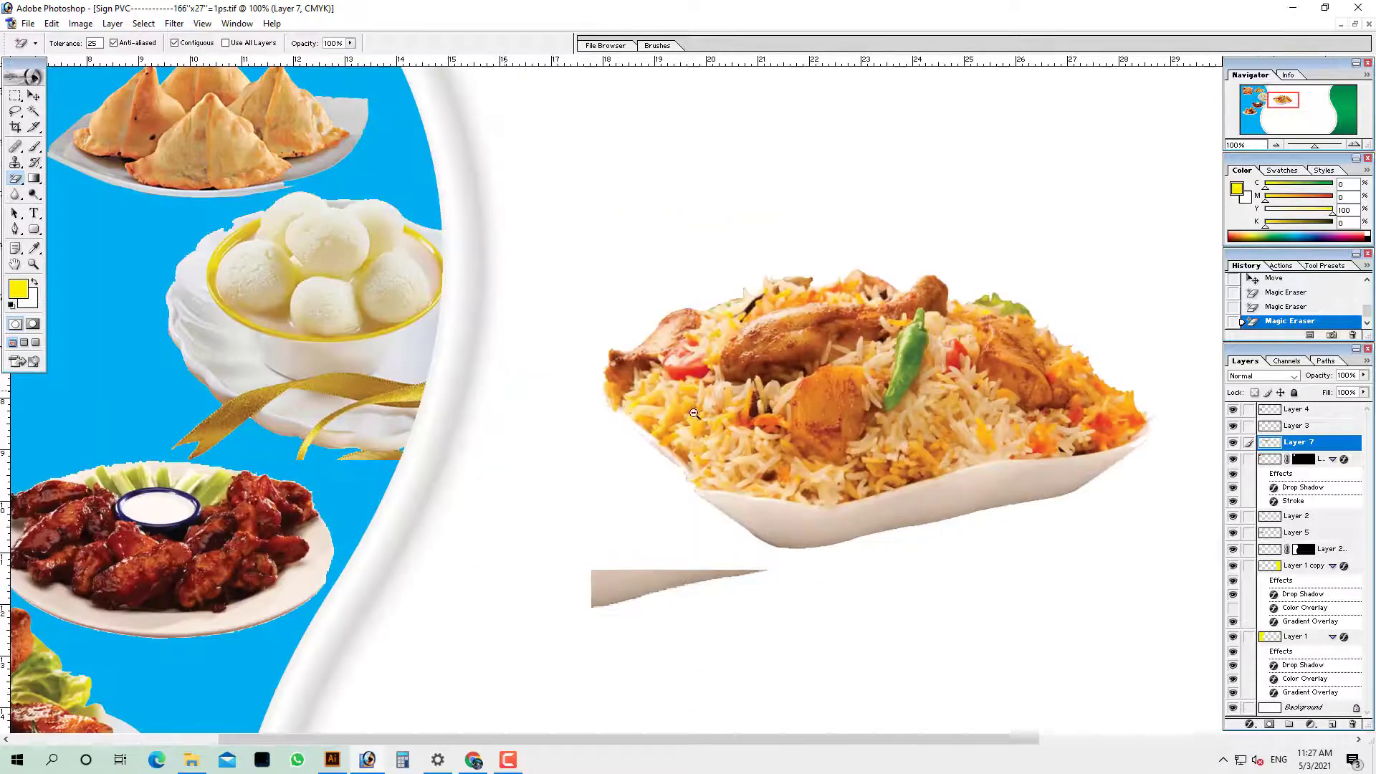
Shrink the biryani plate below the jalebi and zoom out to 33.3%
{"action": "key", "text": "Tab"}
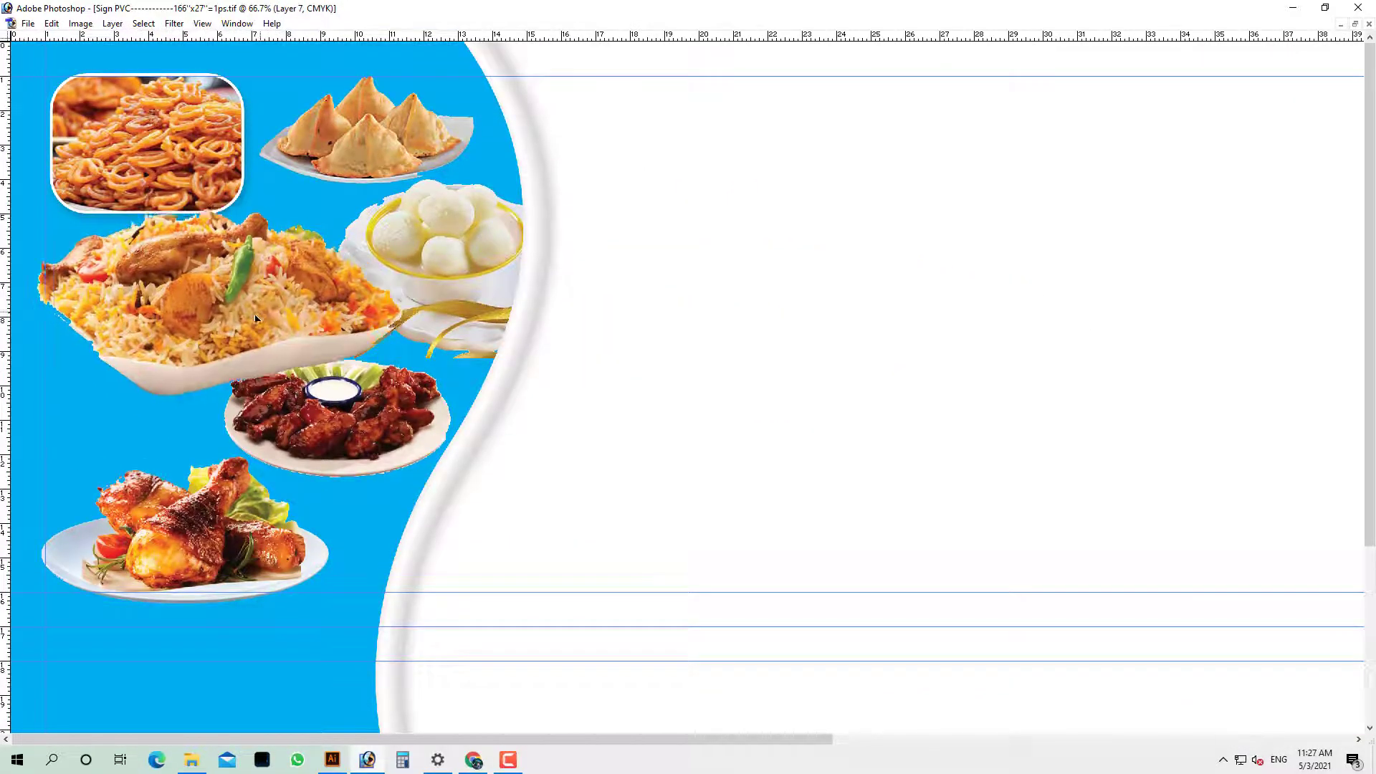
{"action": "key", "text": "ctrl+t"}
{"action": "left_click_drag", "start_coordinate": [407, 219], "coordinate": [359, 241]}
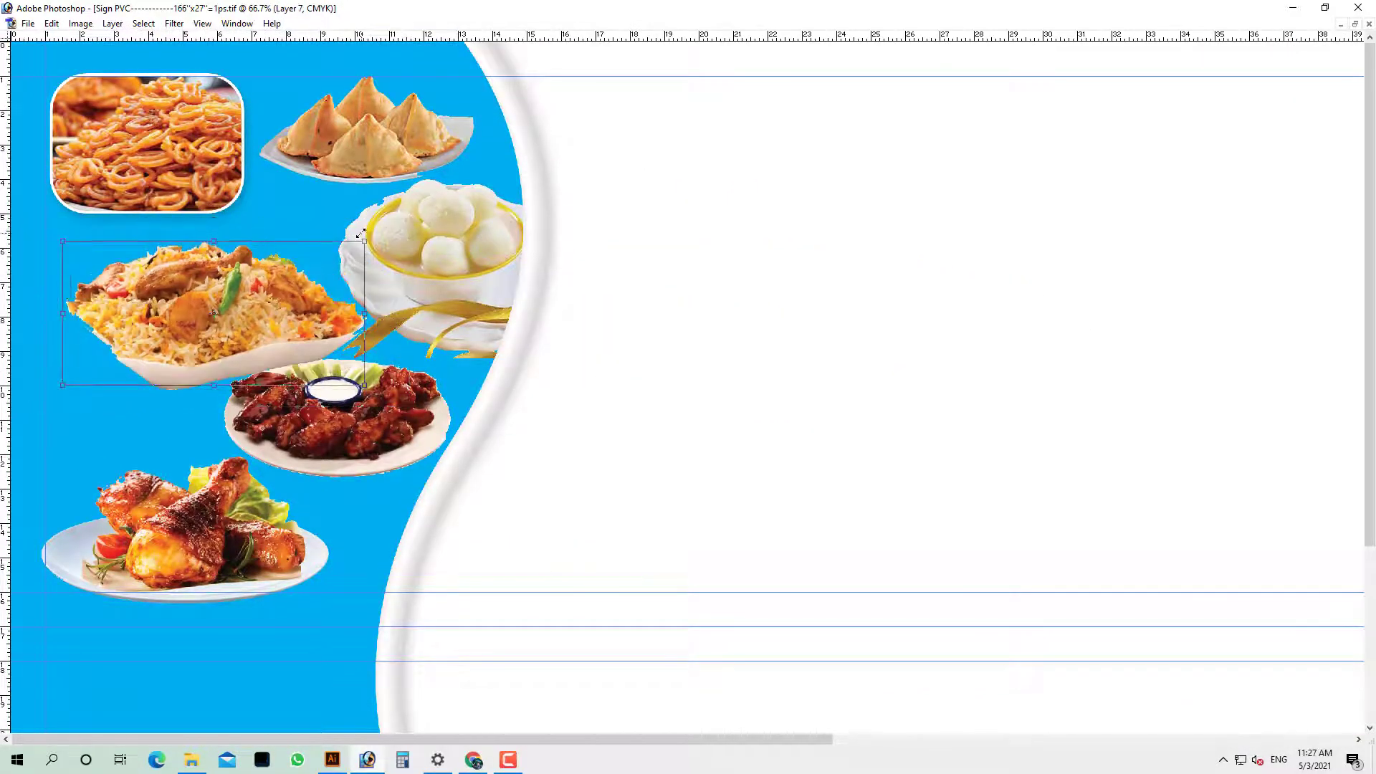
{"action": "left_click_drag", "start_coordinate": [243, 305], "coordinate": [217, 287]}
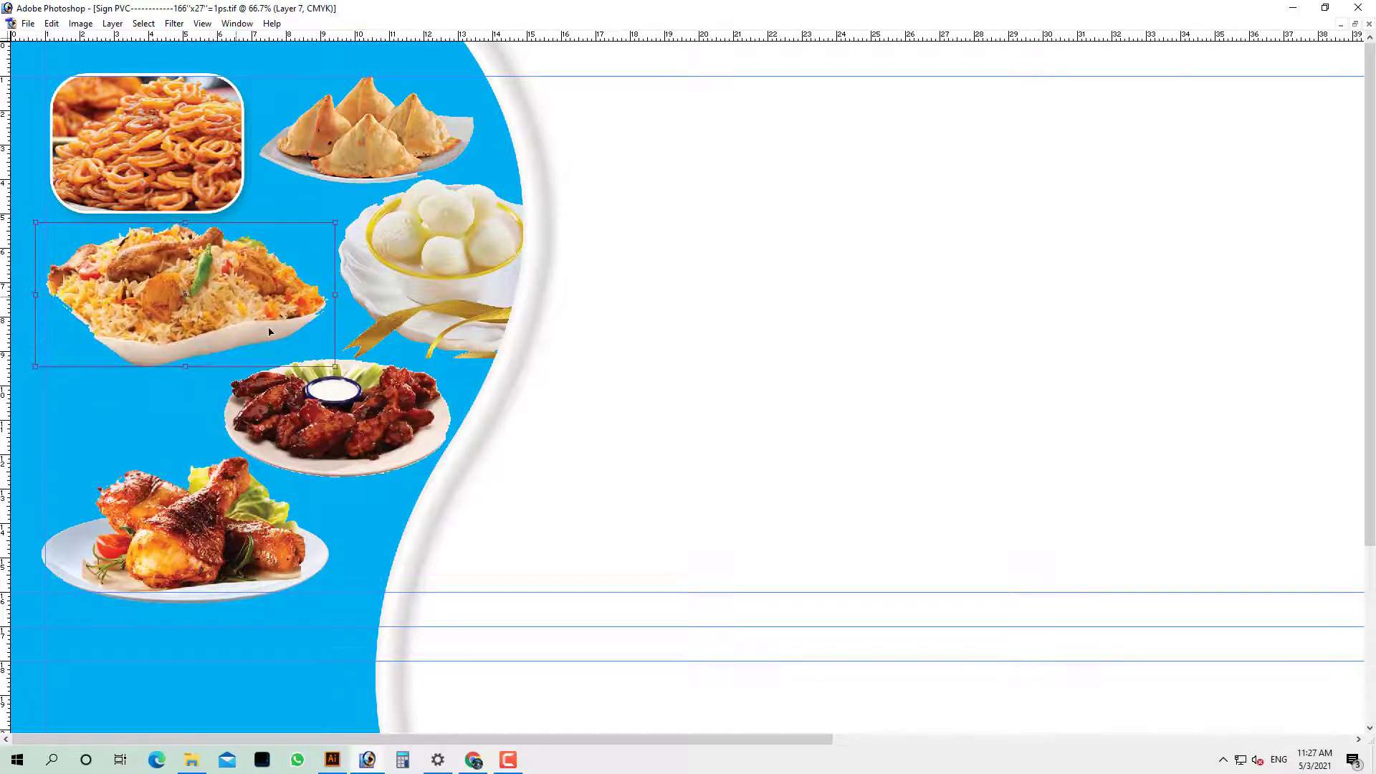
{"action": "key", "text": "Return"}
{"action": "left_click", "coordinate": [343, 366], "text": "alt"}
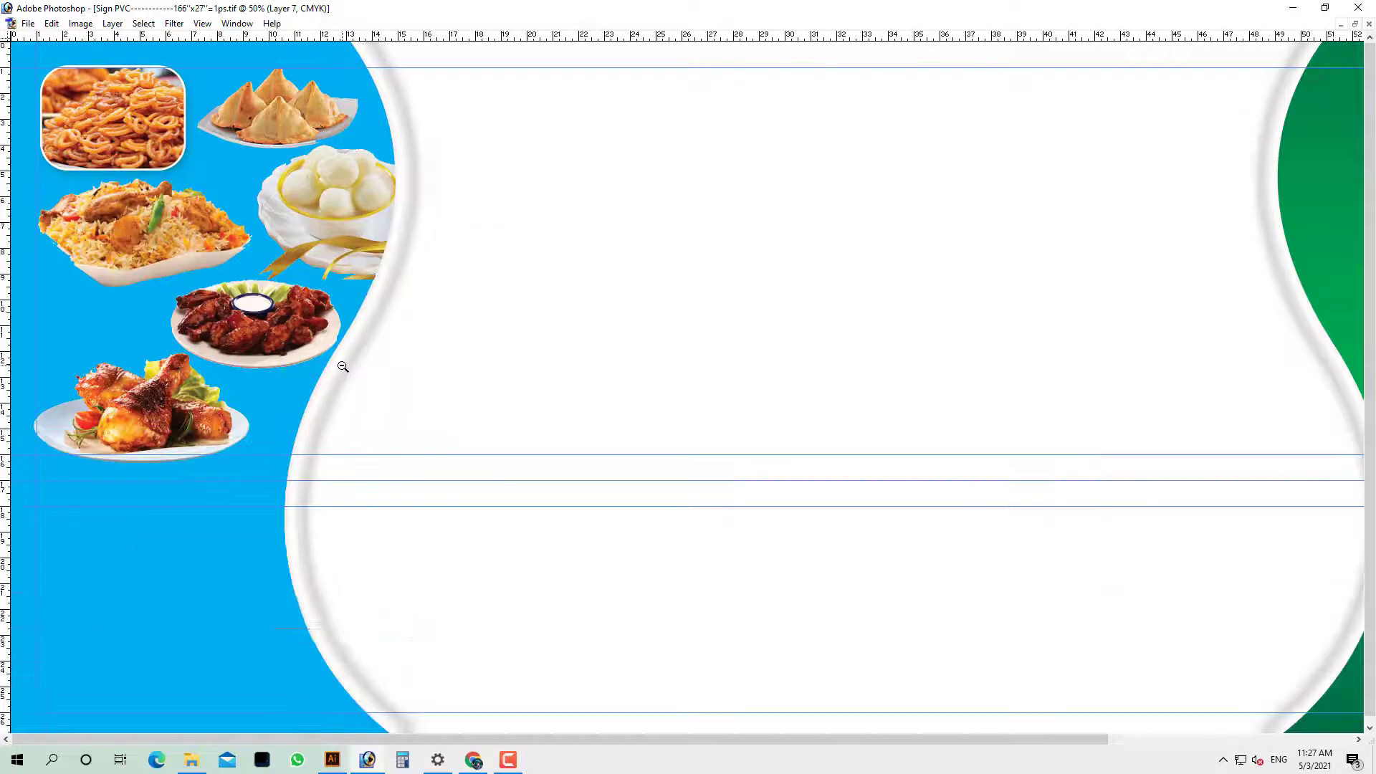
{"action": "left_click", "coordinate": [343, 366], "text": "alt"}
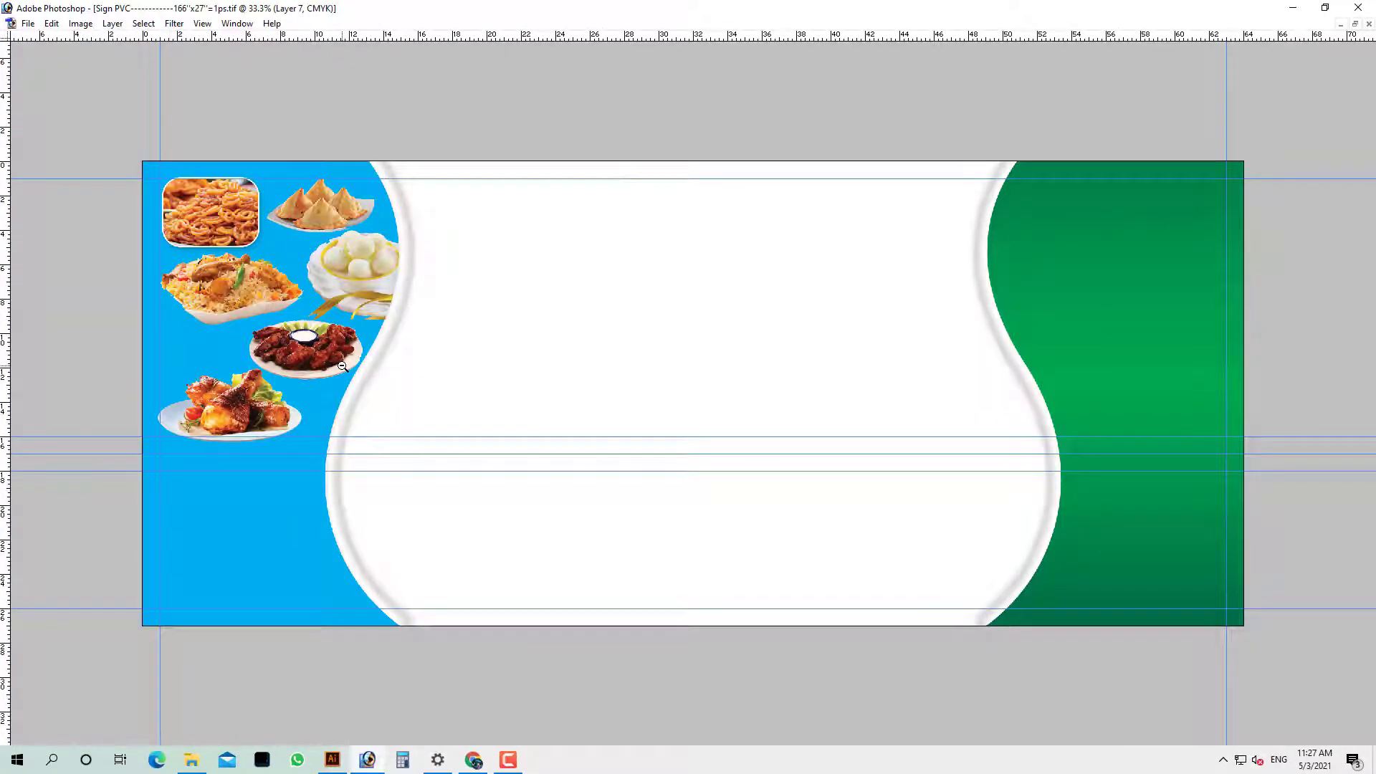
{"action": "key", "text": "Tab"}
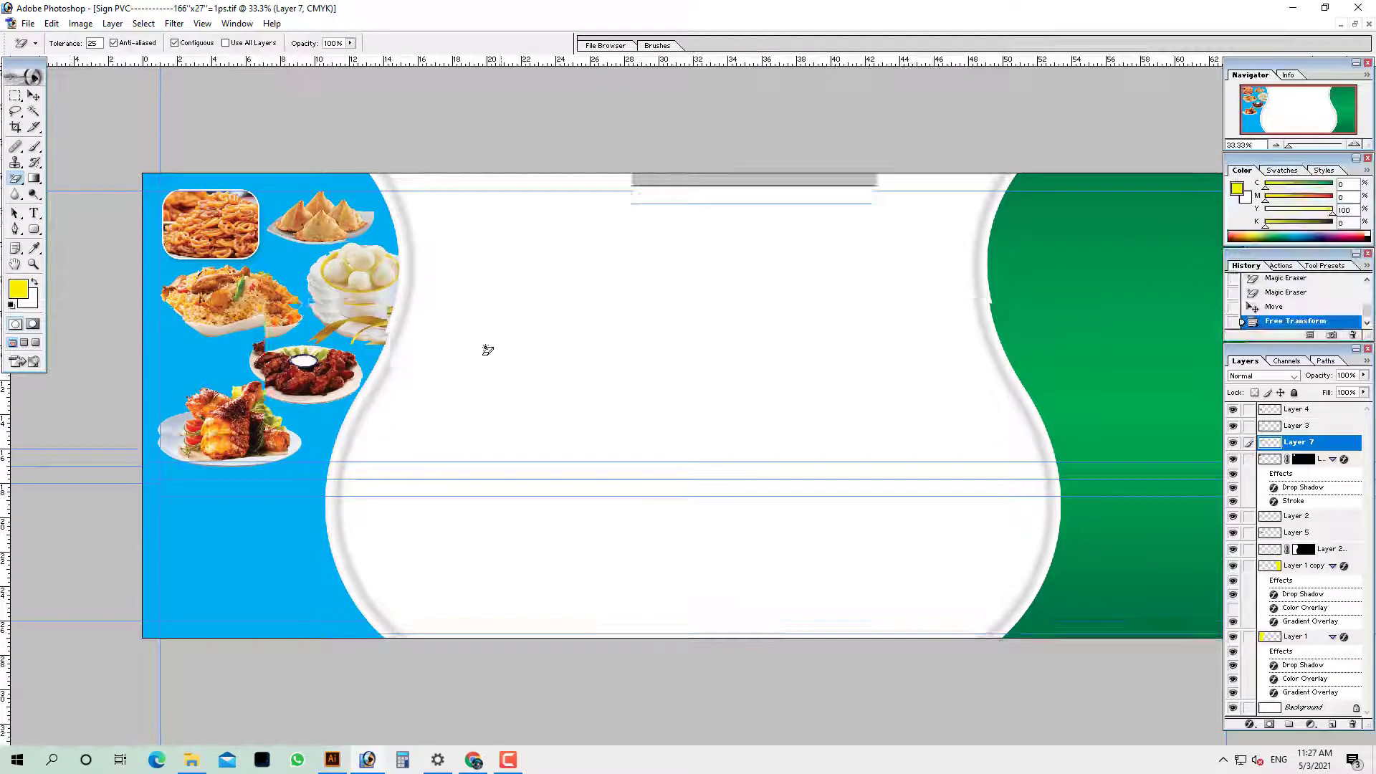
Start a text line in the white panel and select its placeholder text
{"action": "key", "text": "t"}
{"action": "key", "text": "Tab"}
{"action": "left_click", "coordinate": [568, 297]}
{"action": "type", "text": "vfdh"}
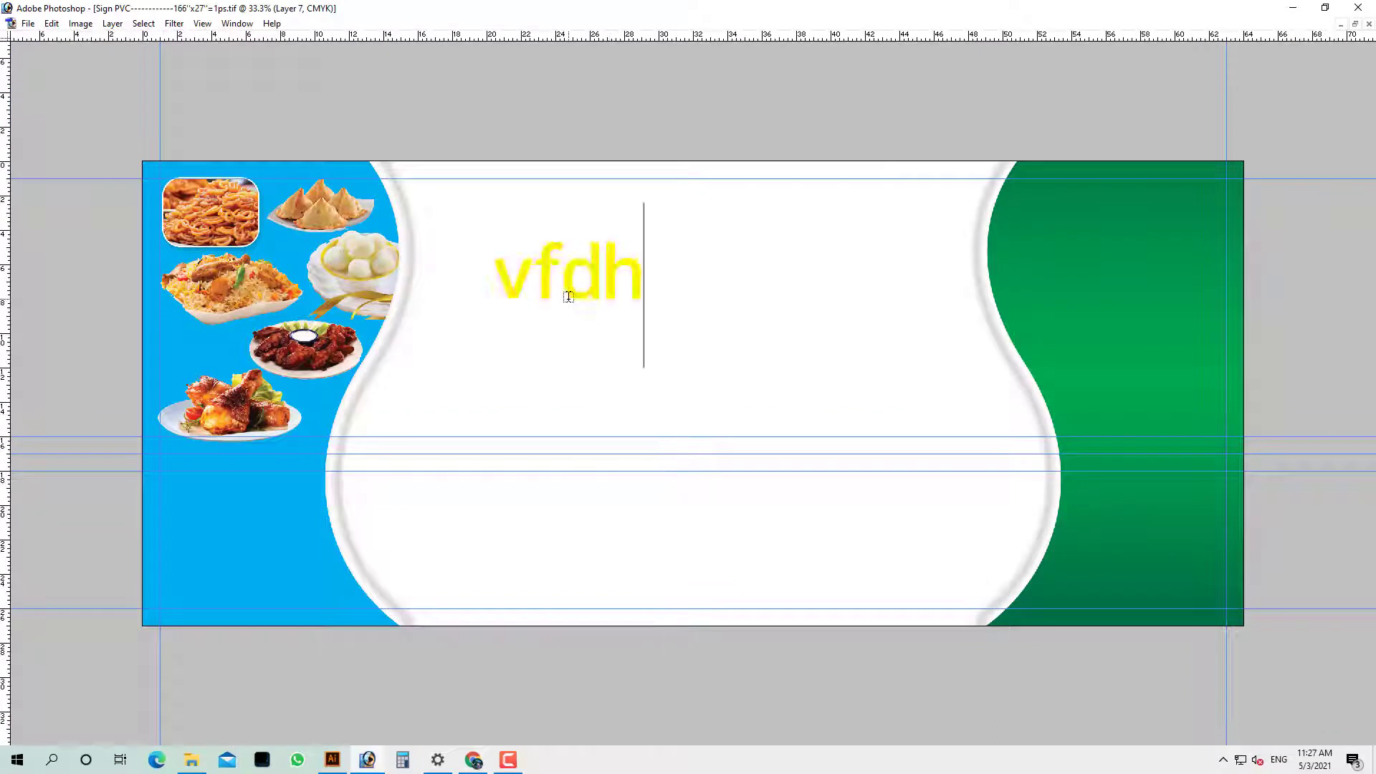
{"action": "key", "text": "ctrl+a"}
{"action": "key", "text": "ctrl+t"}
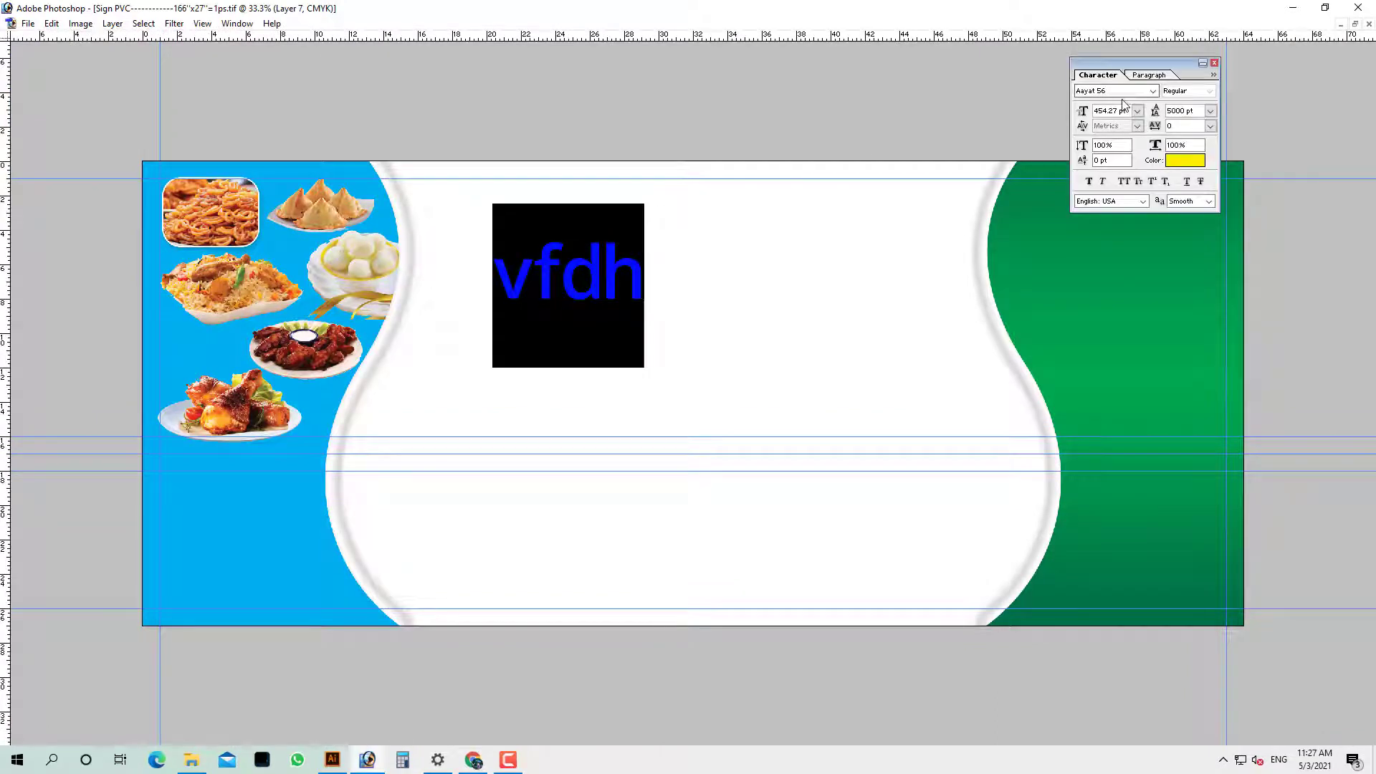
Set the text font to Shorif Jonota Bijoy
{"action": "type", "text": "sh"}
{"action": "key", "text": "Return"}
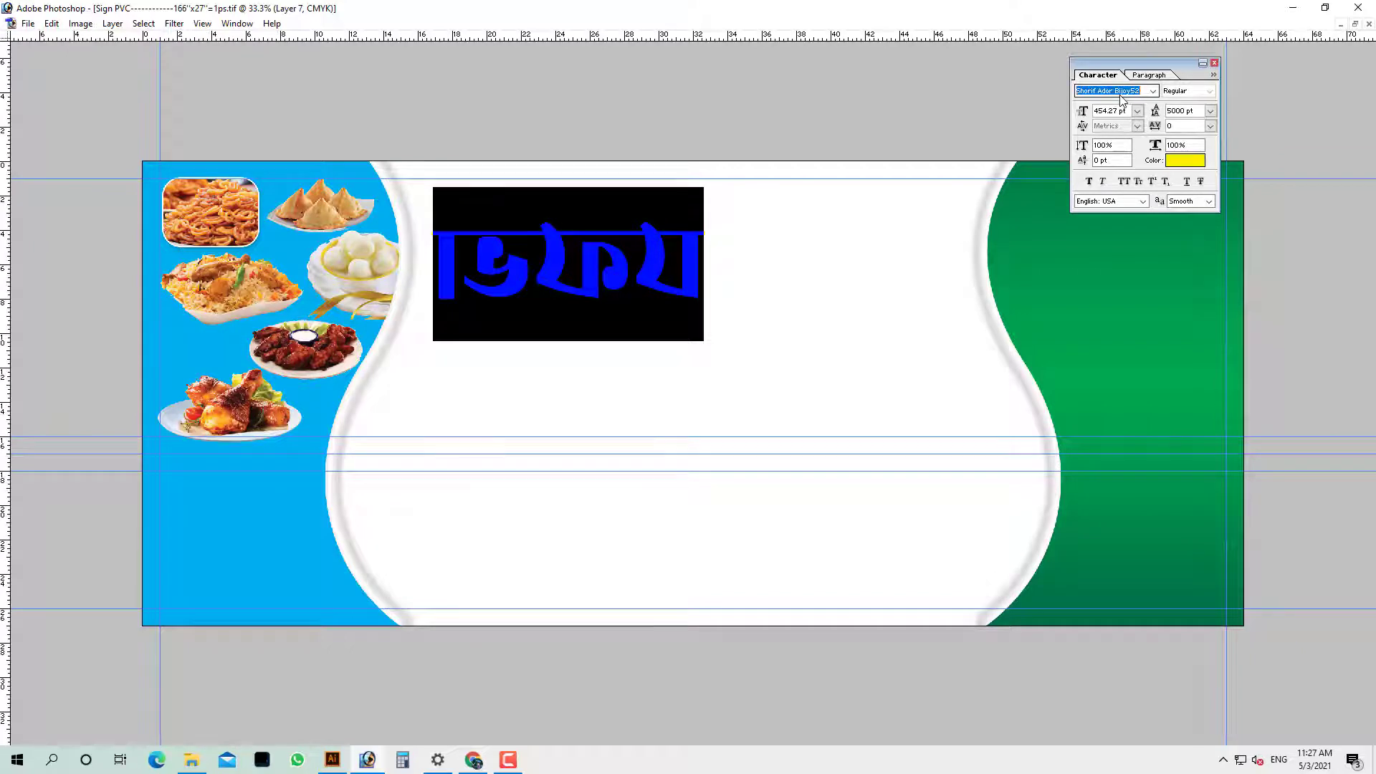
{"action": "key", "text": "Down"}
{"action": "key", "text": "Down"}
{"action": "key", "text": "Down"}
{"action": "key", "text": "Down"}
{"action": "key", "text": "Down"}
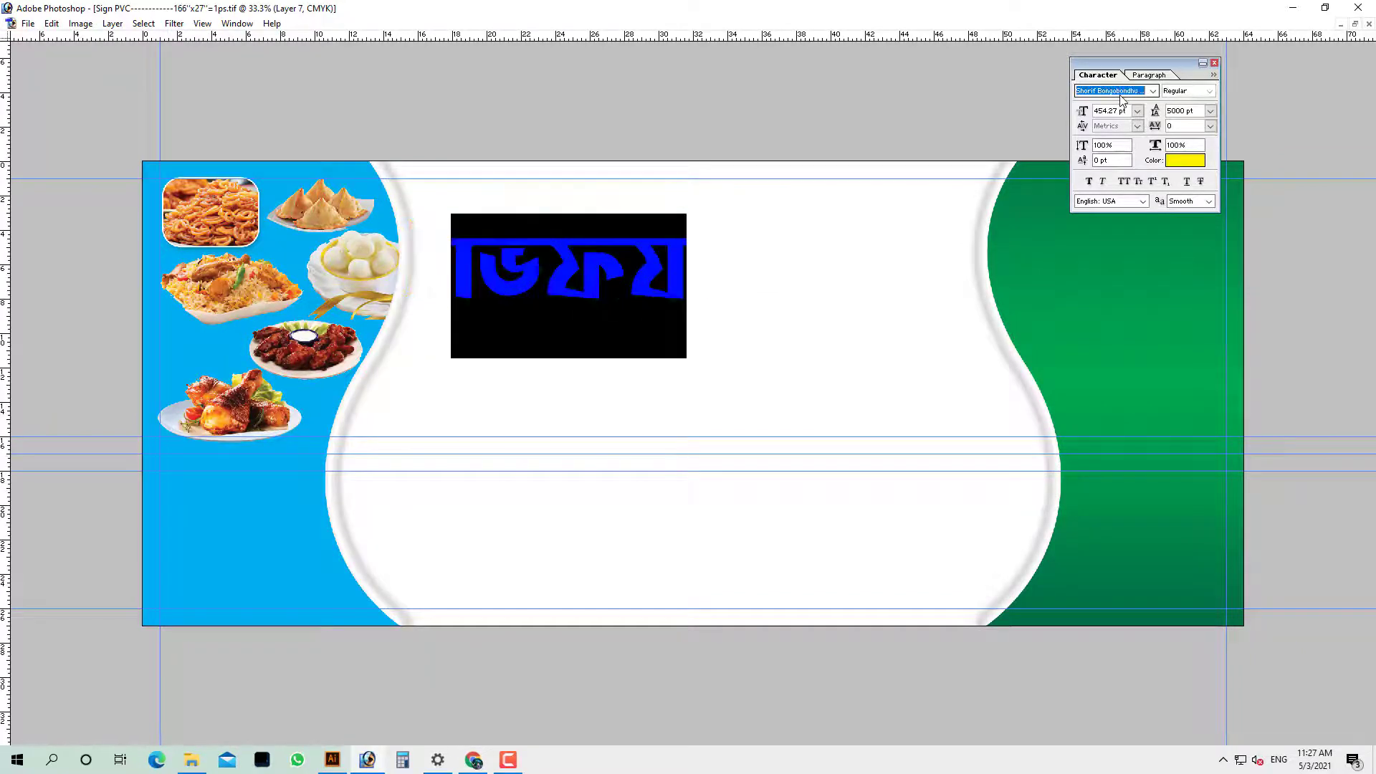
{"action": "key", "text": "Down"}
{"action": "key", "text": "Down"}
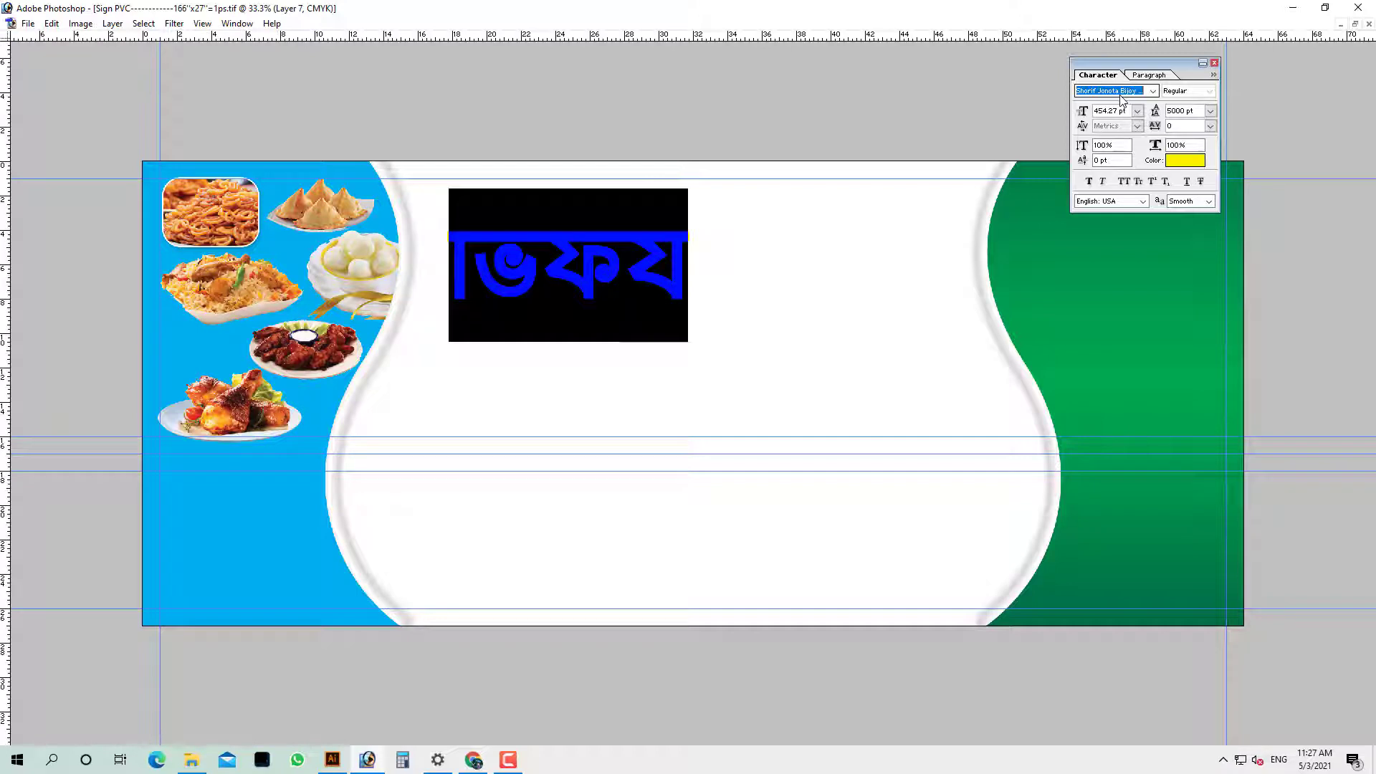
{"action": "key", "text": "Down"}
{"action": "key", "text": "Up"}
{"action": "key", "text": "Return"}
Type the Bengali title আজমীর and commit it
{"action": "type", "text": "gfu"}
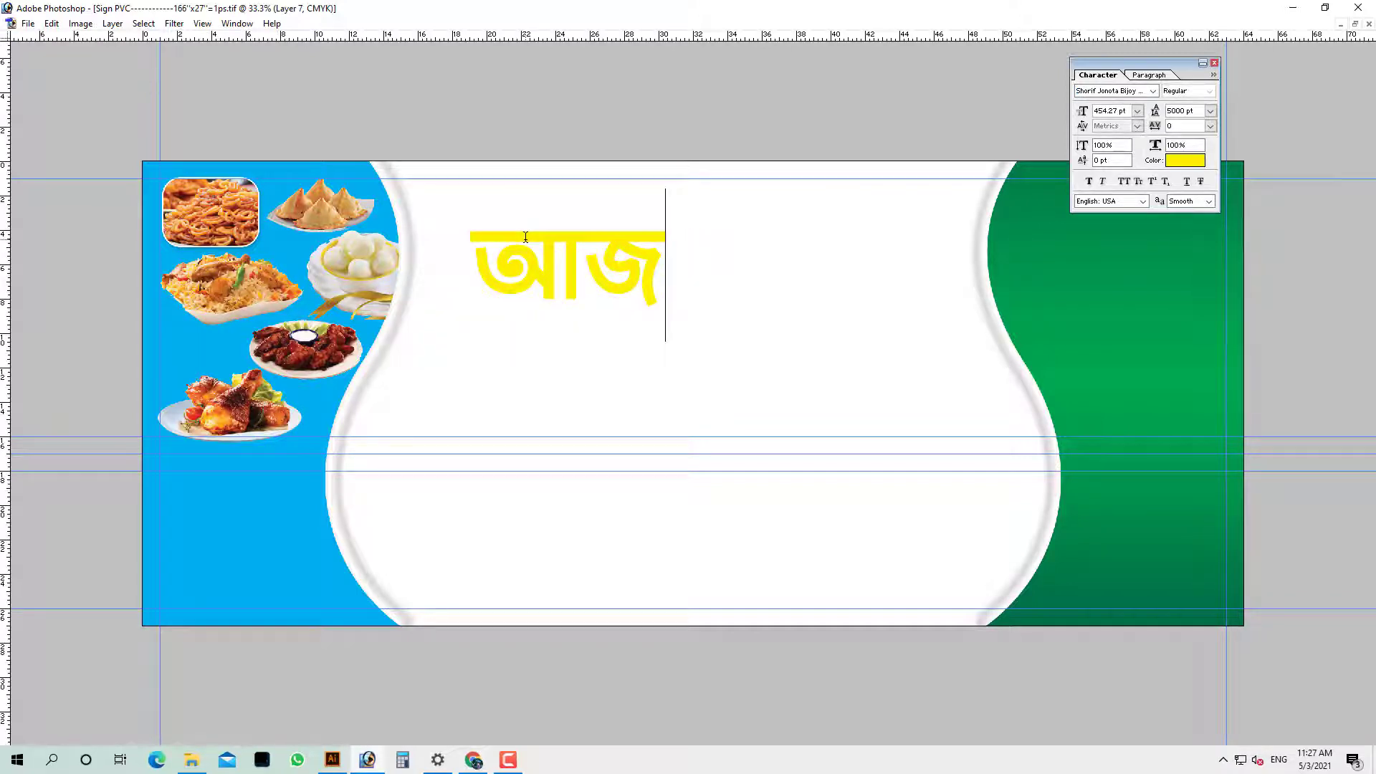
{"action": "type", "text": "d"}
{"action": "key", "text": "BackSpace"}
{"action": "type", "text": "mDv"}
{"action": "key", "text": "ctrl+a"}
{"action": "key", "text": "ctrl+Return"}
Move the title up and enlarge it about one and a half times
{"action": "key", "text": "Tab"}
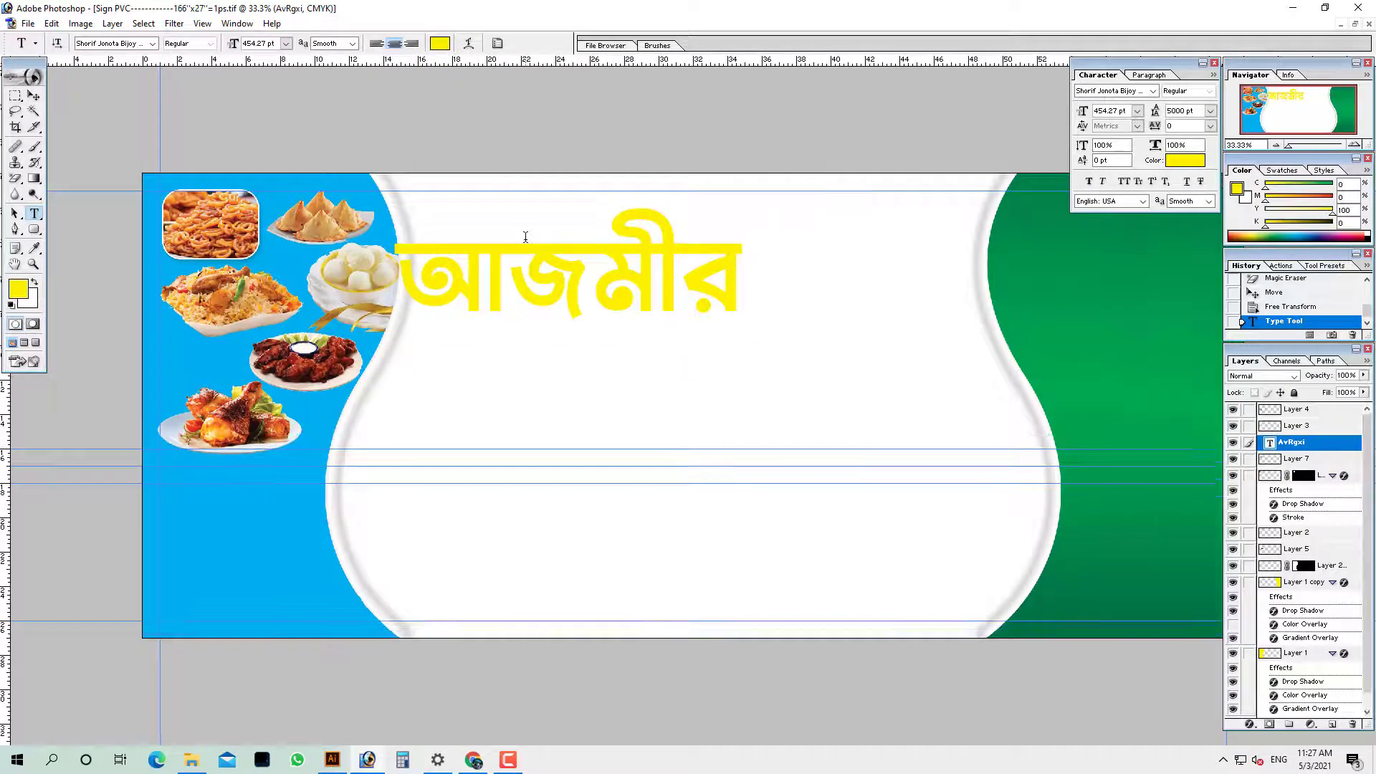
{"action": "left_click_drag", "start_coordinate": [546, 249], "coordinate": [581, 236]}
{"action": "key", "text": "ctrl+t"}
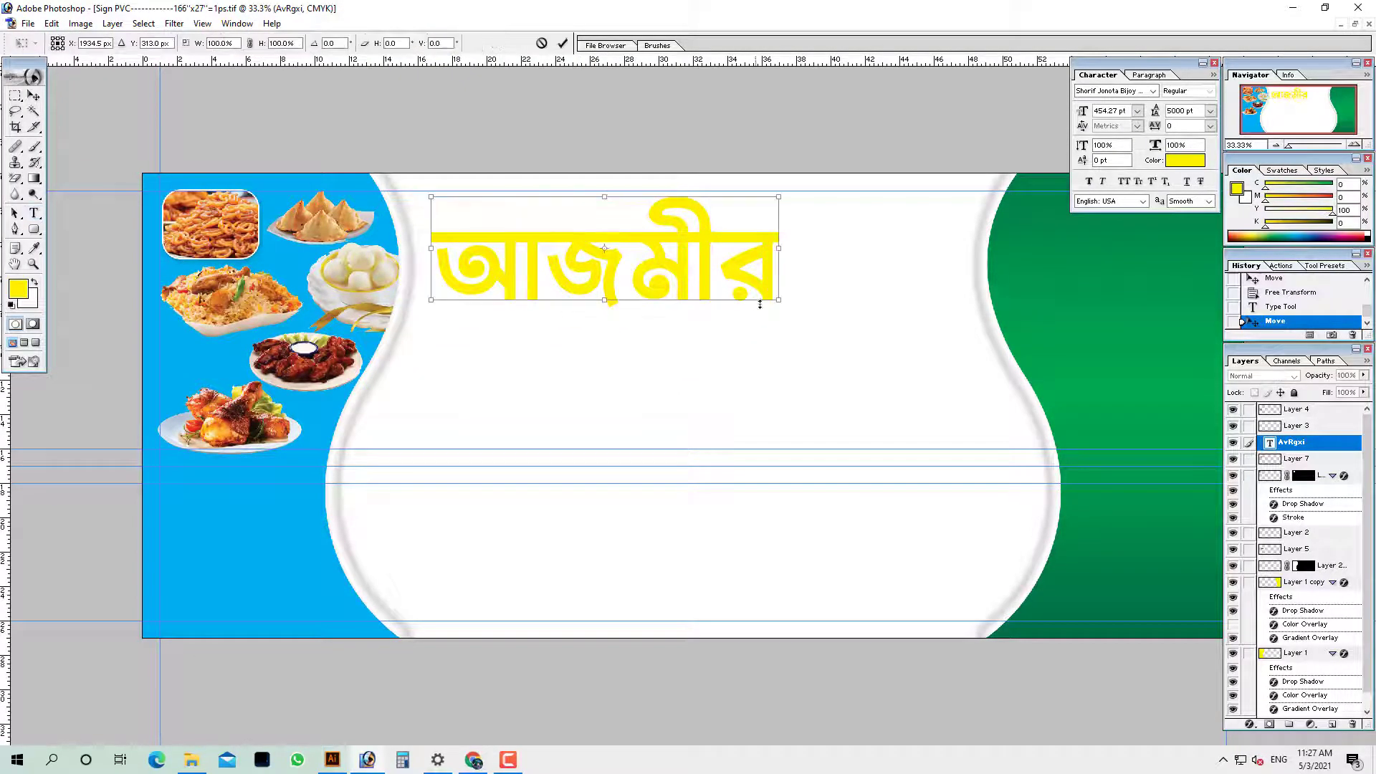
{"action": "left_click_drag", "start_coordinate": [779, 300], "coordinate": [950, 322]}
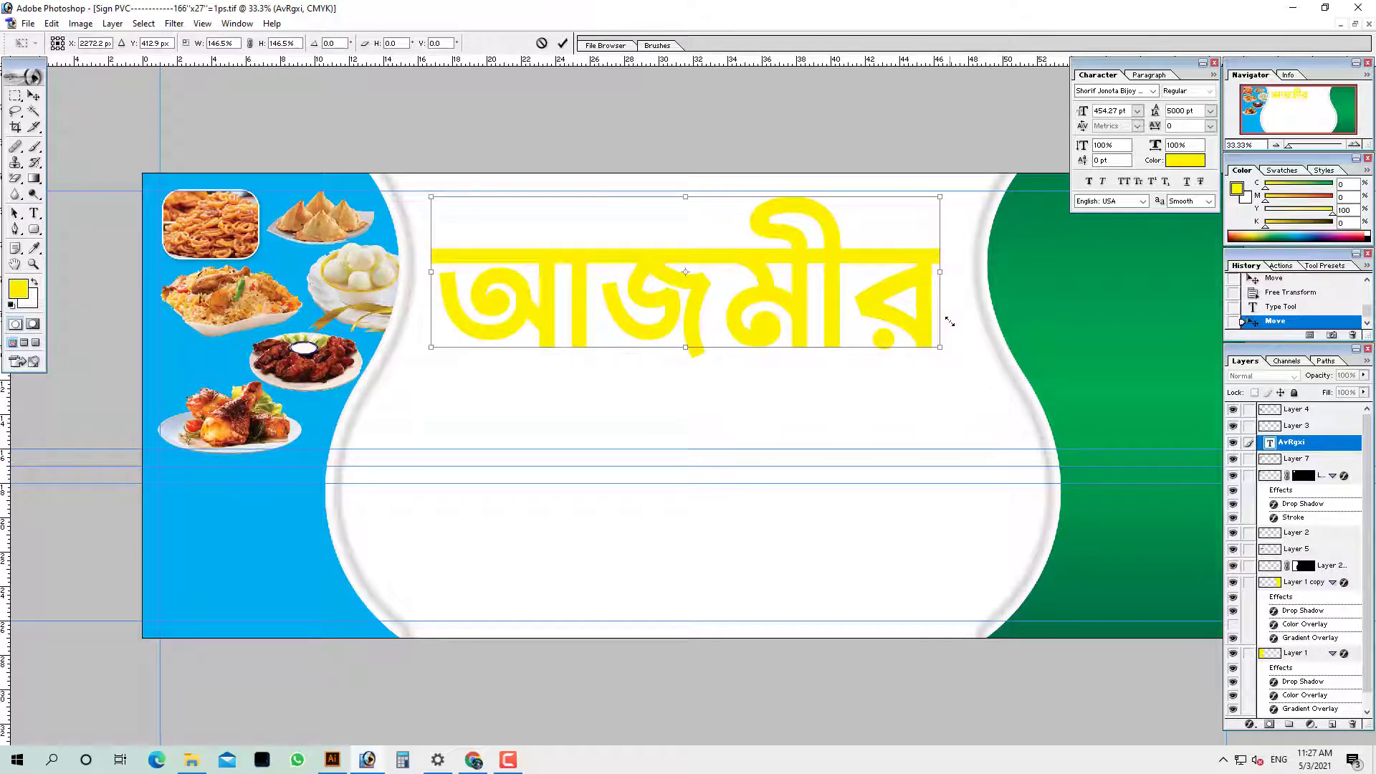
{"action": "key", "text": "Return"}
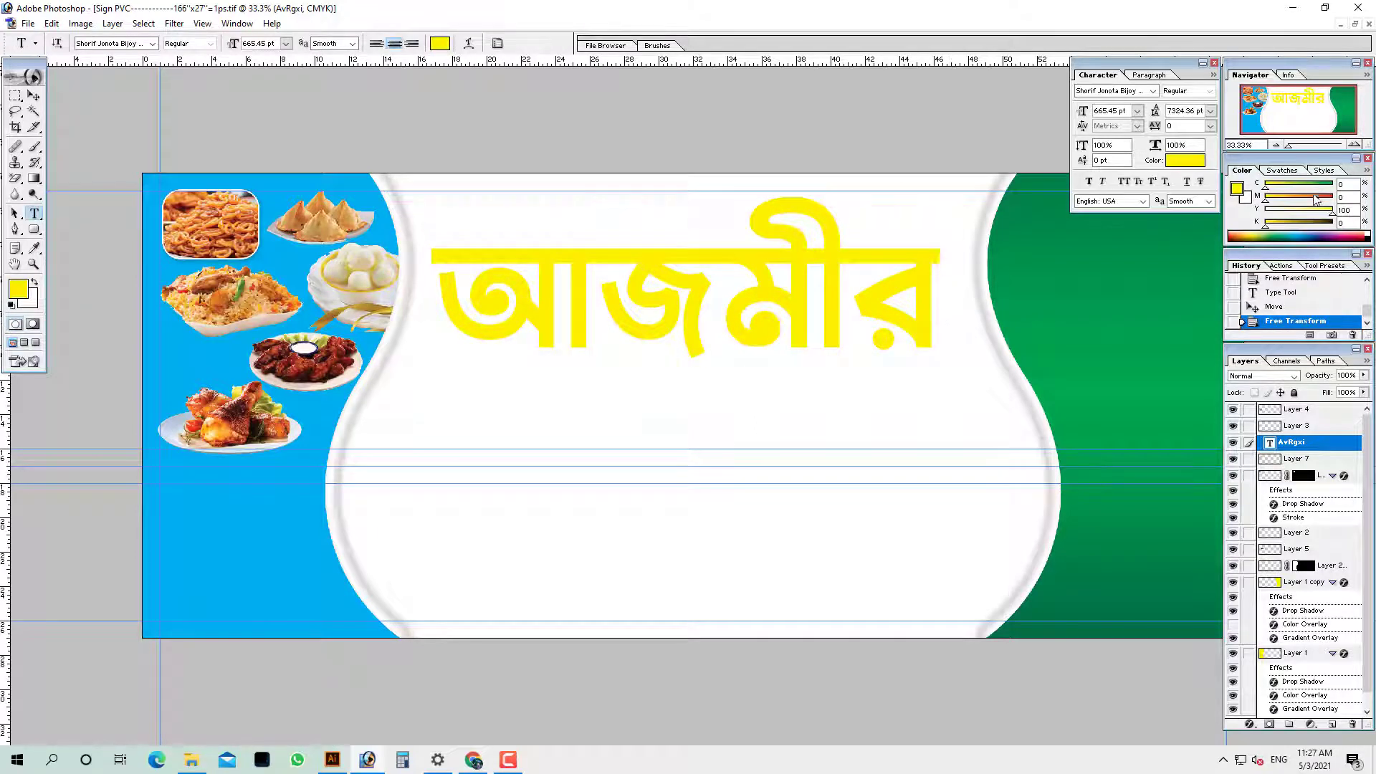
Fill the title with red and nudge it slightly right
{"action": "left_click_drag", "start_coordinate": [1317, 199], "coordinate": [1373, 208]}
{"action": "key", "text": "alt+BackSpace"}
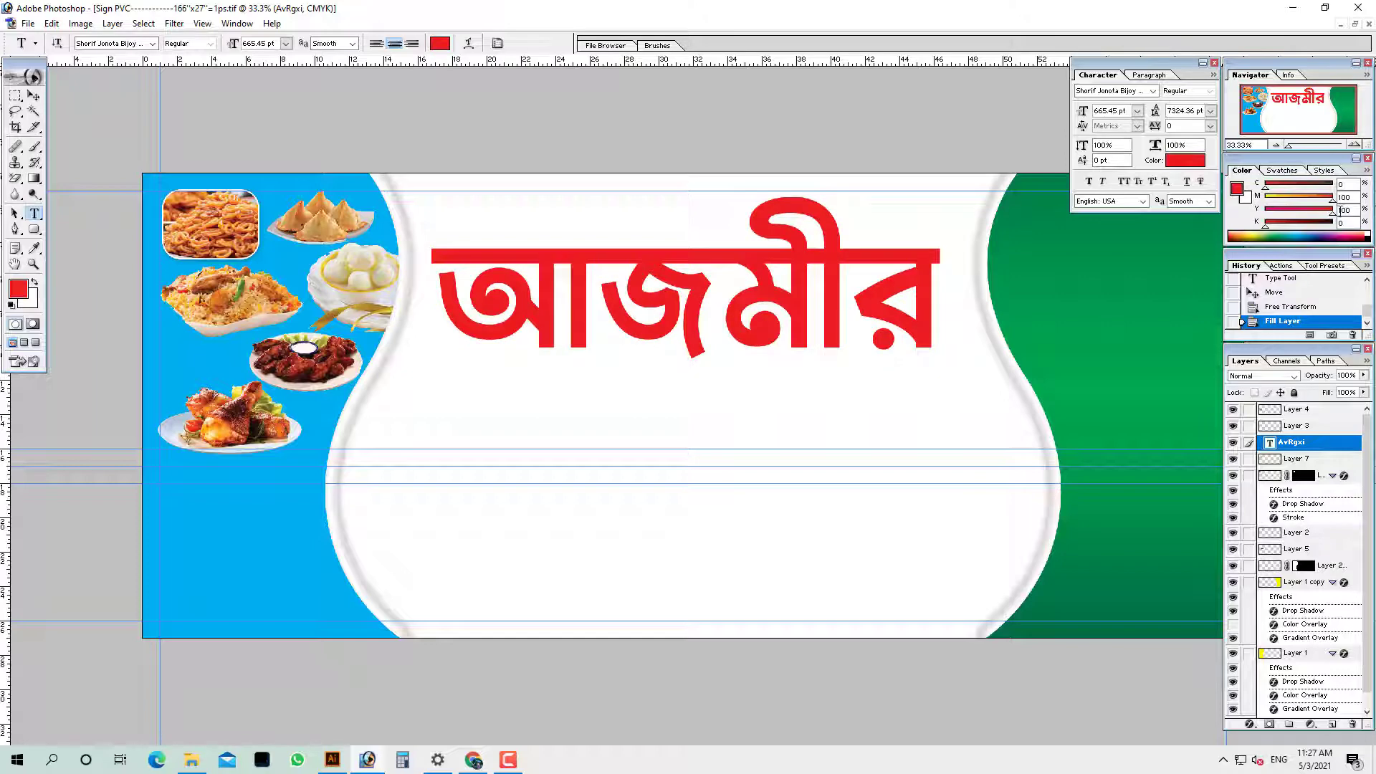
{"action": "left_click_drag", "start_coordinate": [923, 278], "coordinate": [925, 276]}
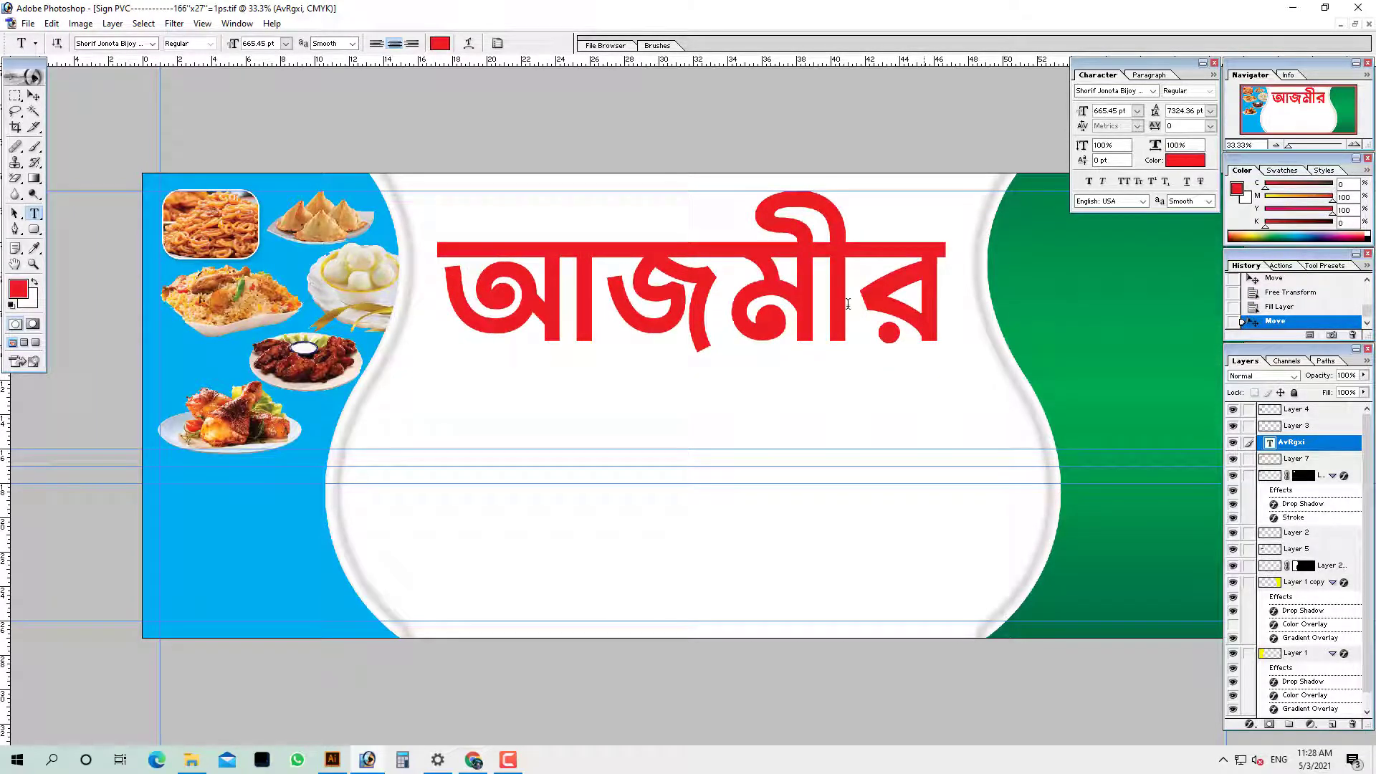
Type the subtitle কাবাব হাউজ এন্ড রেস্টুরেন্ট below the title at a smaller font size
{"action": "left_click", "coordinate": [611, 435]}
{"action": "type", "text": "াি্"}
{"action": "key", "text": "ctrl+a"}
{"action": "left_click_drag", "start_coordinate": [611, 434], "coordinate": [495, 527]}
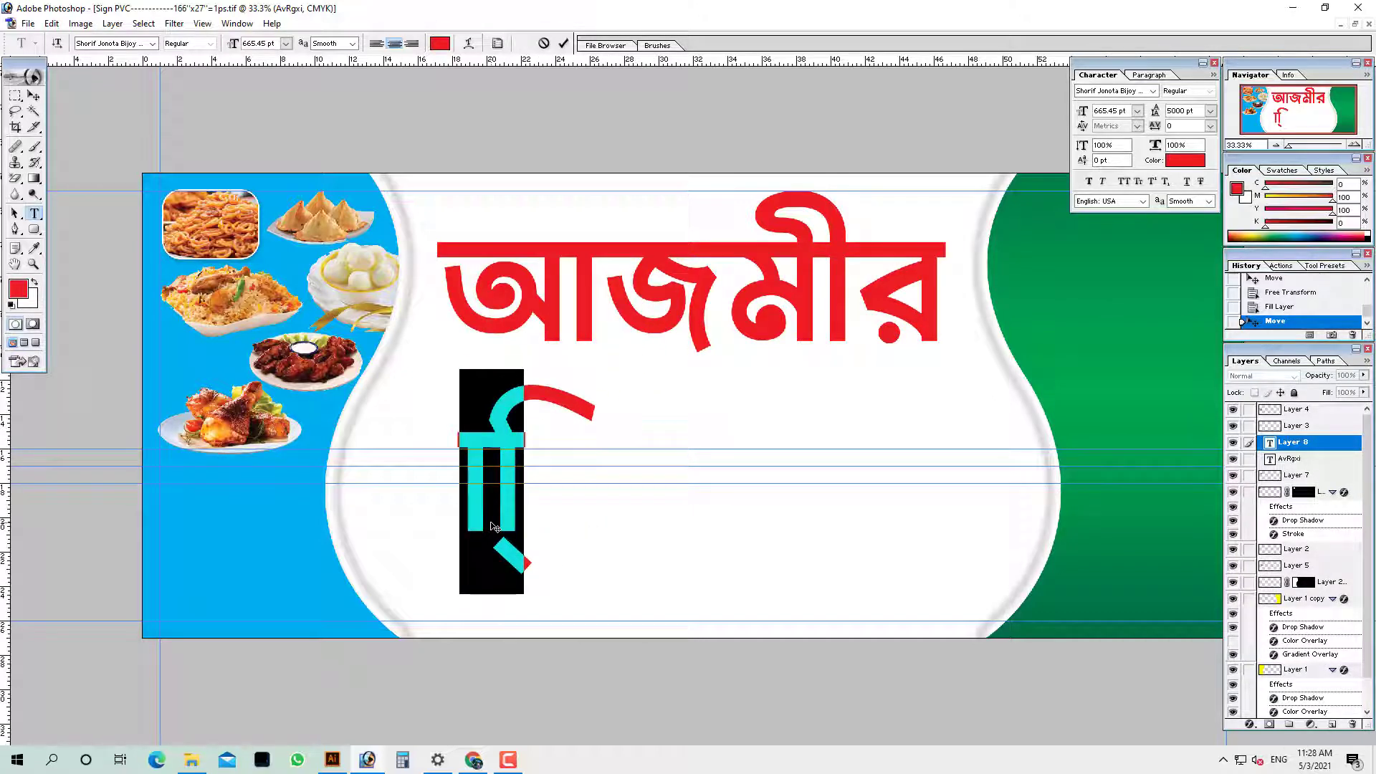
{"action": "type", "text": "কাবাব হ"}
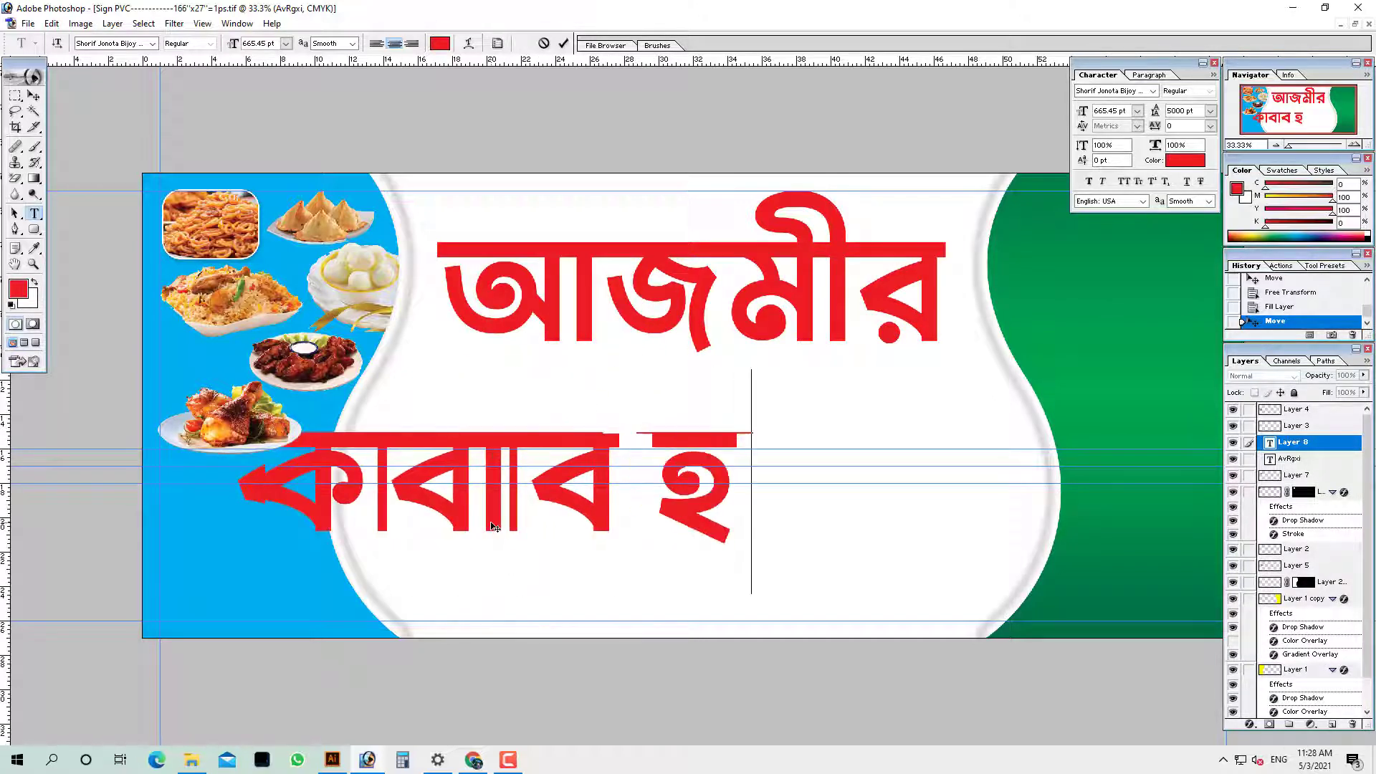
{"action": "type", "text": "াউজ এন্"}
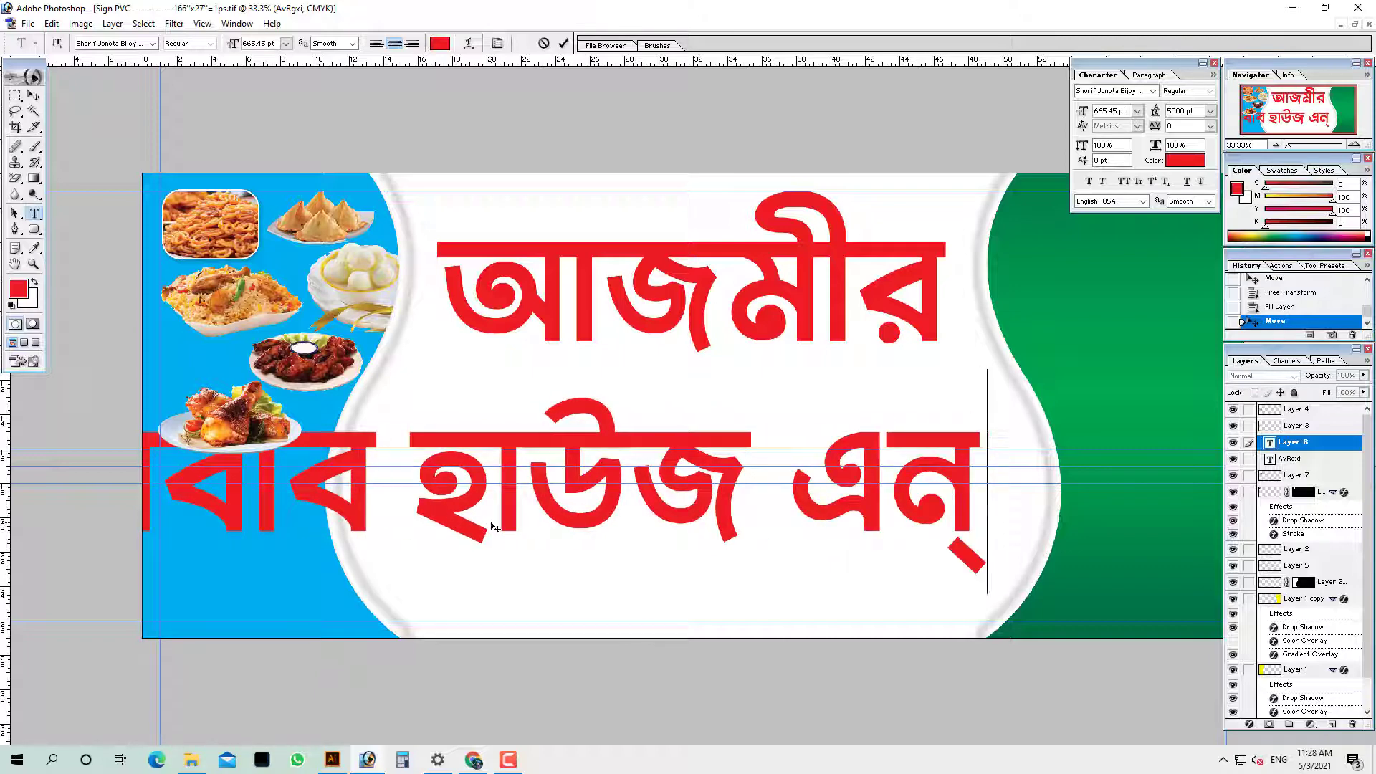
{"action": "type", "text": "ড রেস্টু"}
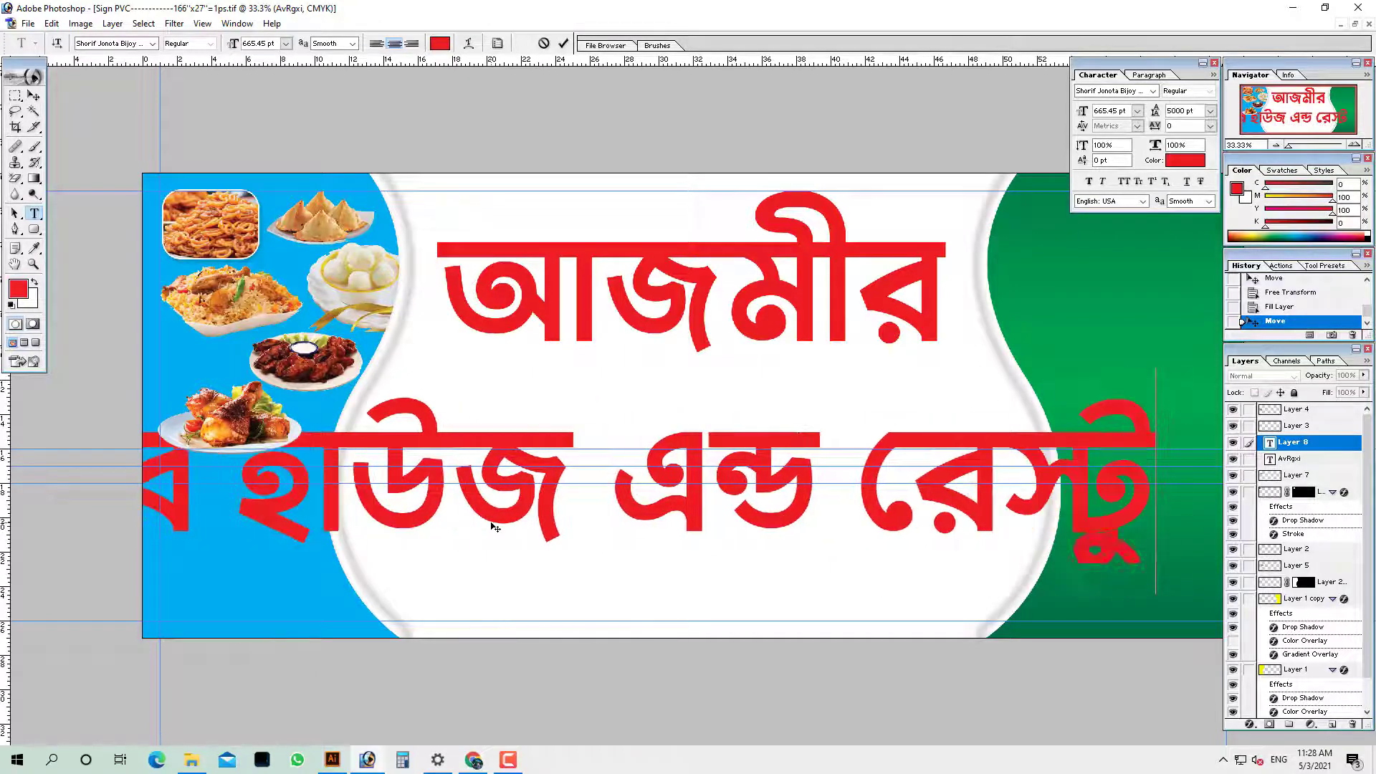
{"action": "type", "text": "রেন"}
{"action": "key", "text": "ctrl+a"}
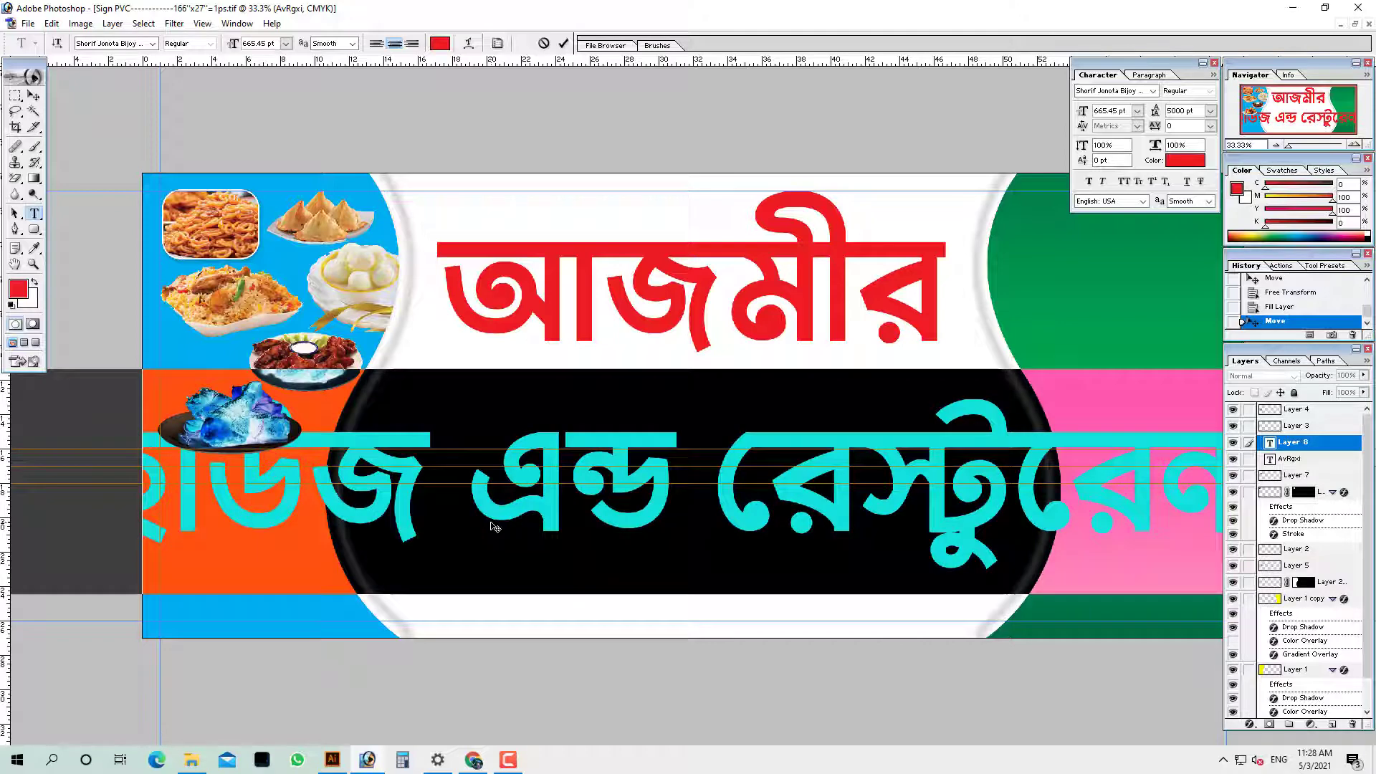
{"action": "key", "text": "ctrl+shift+comma"}
{"action": "key", "text": "ctrl+shift+comma"}
{"action": "key", "text": "ctrl+shift+comma"}
{"action": "key", "text": "ctrl+shift+comma"}
{"action": "key", "text": "ctrl+shift+comma"}
{"action": "key", "text": "ctrl+shift+comma"}
{"action": "key", "text": "ctrl+shift+comma"}
{"action": "key", "text": "ctrl+shift+comma"}
{"action": "key", "text": "ctrl+shift+comma"}
{"action": "key", "text": "ctrl+shift+comma"}
{"action": "key", "text": "ctrl+shift+comma"}
{"action": "key", "text": "ctrl+shift+comma"}
{"action": "key", "text": "ctrl+shift+comma"}
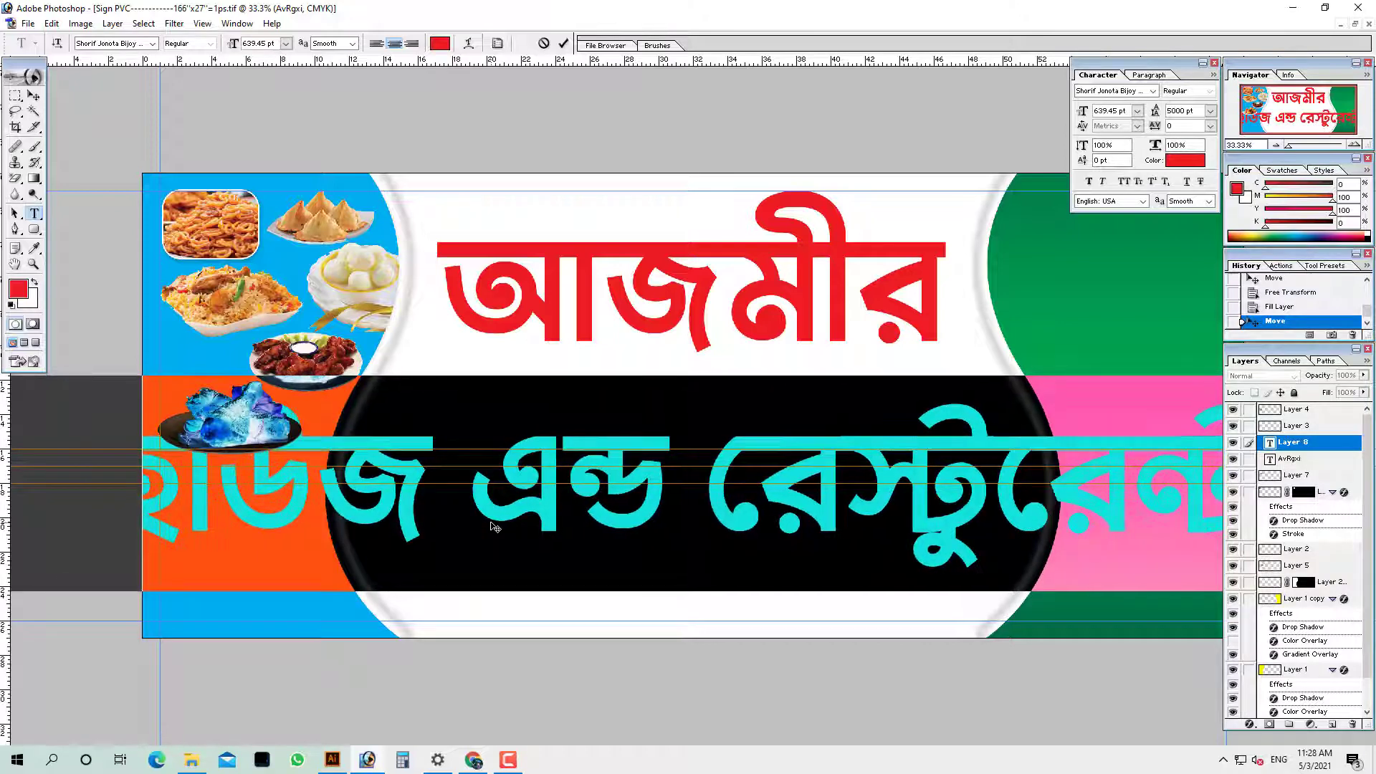
{"action": "key", "text": "ctrl+Return"}
Reposition the subtitle and rescale it to span the white panel
{"action": "left_click_drag", "start_coordinate": [585, 446], "coordinate": [735, 347]}
{"action": "key", "text": "ctrl+t"}
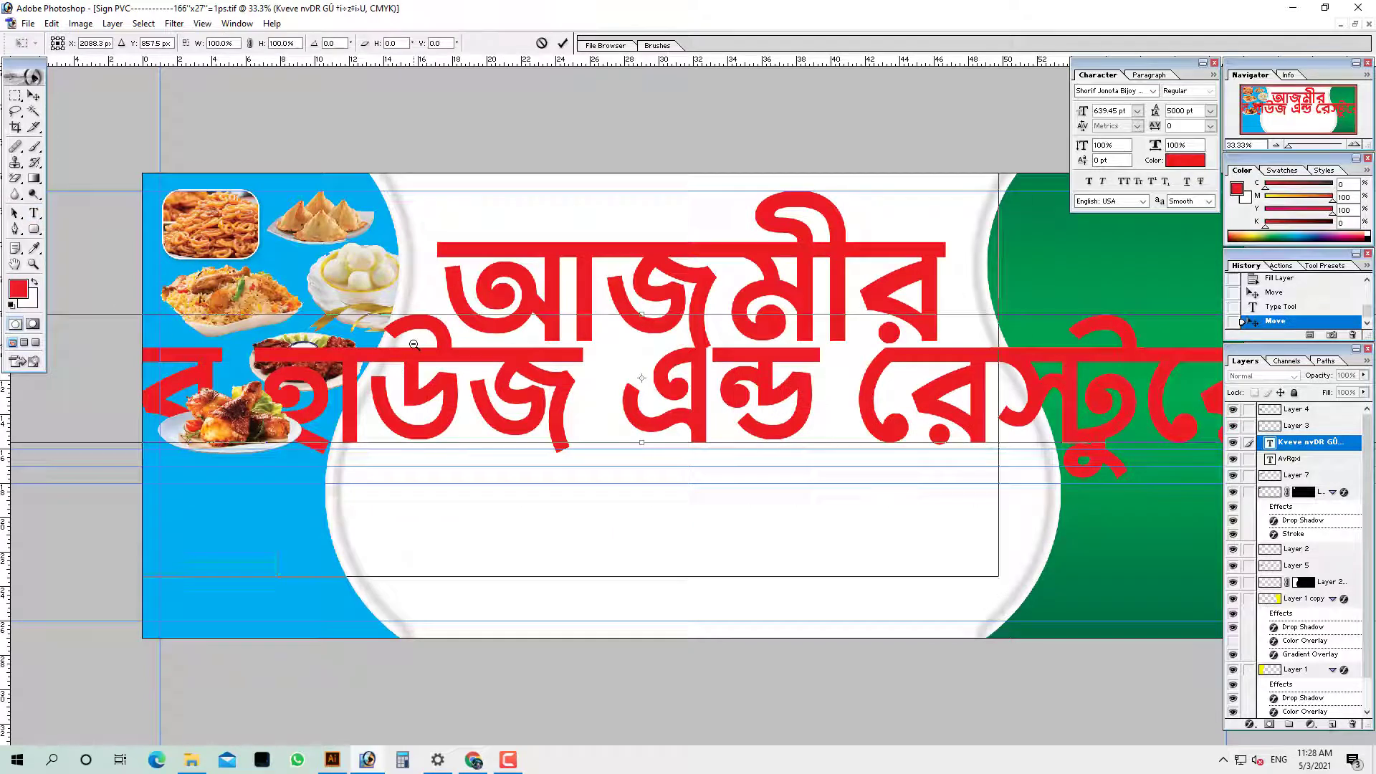
{"action": "key", "text": "ctrl+minus"}
{"action": "left_click_drag", "start_coordinate": [72, 340], "coordinate": [945, 454]}
{"action": "key", "text": "Return"}
{"action": "key", "text": "t"}
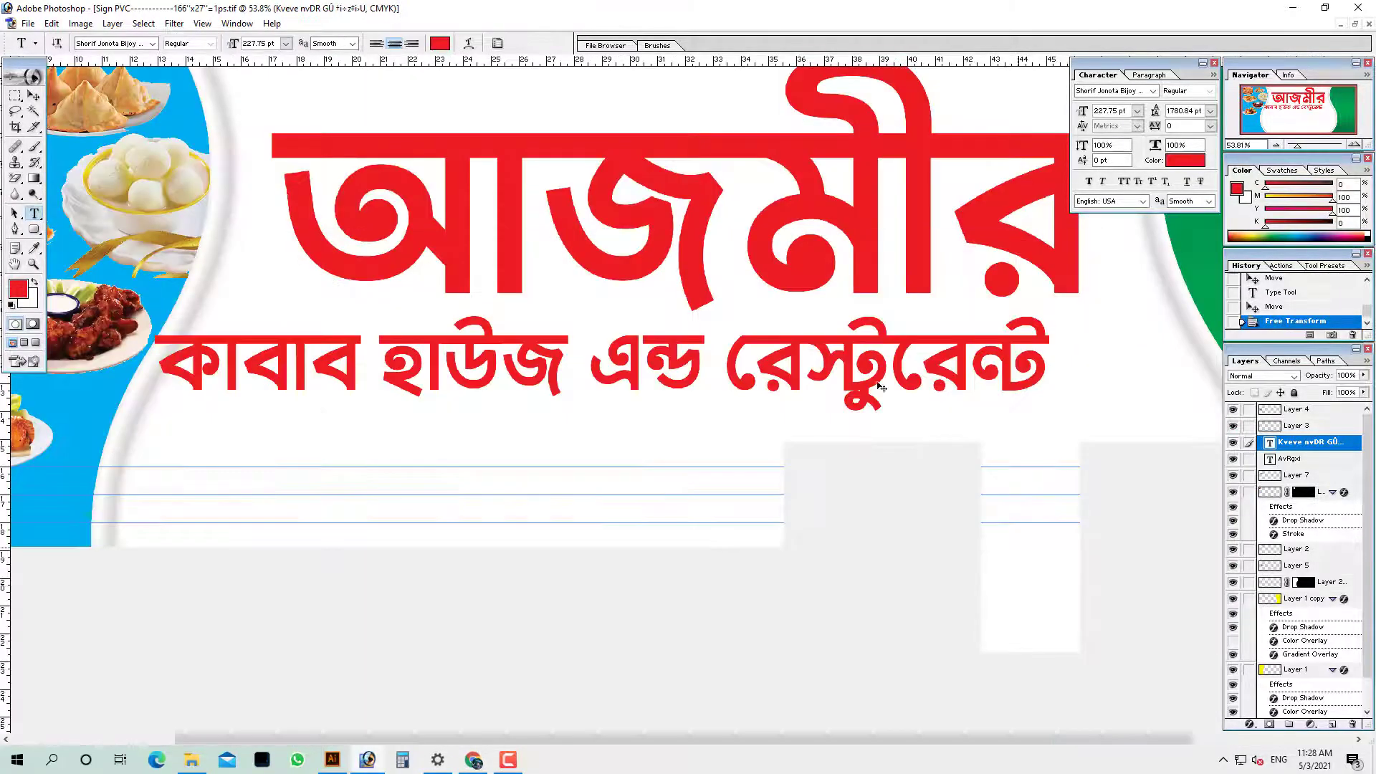
{"action": "left_click_drag", "start_coordinate": [804, 349], "coordinate": [830, 376]}
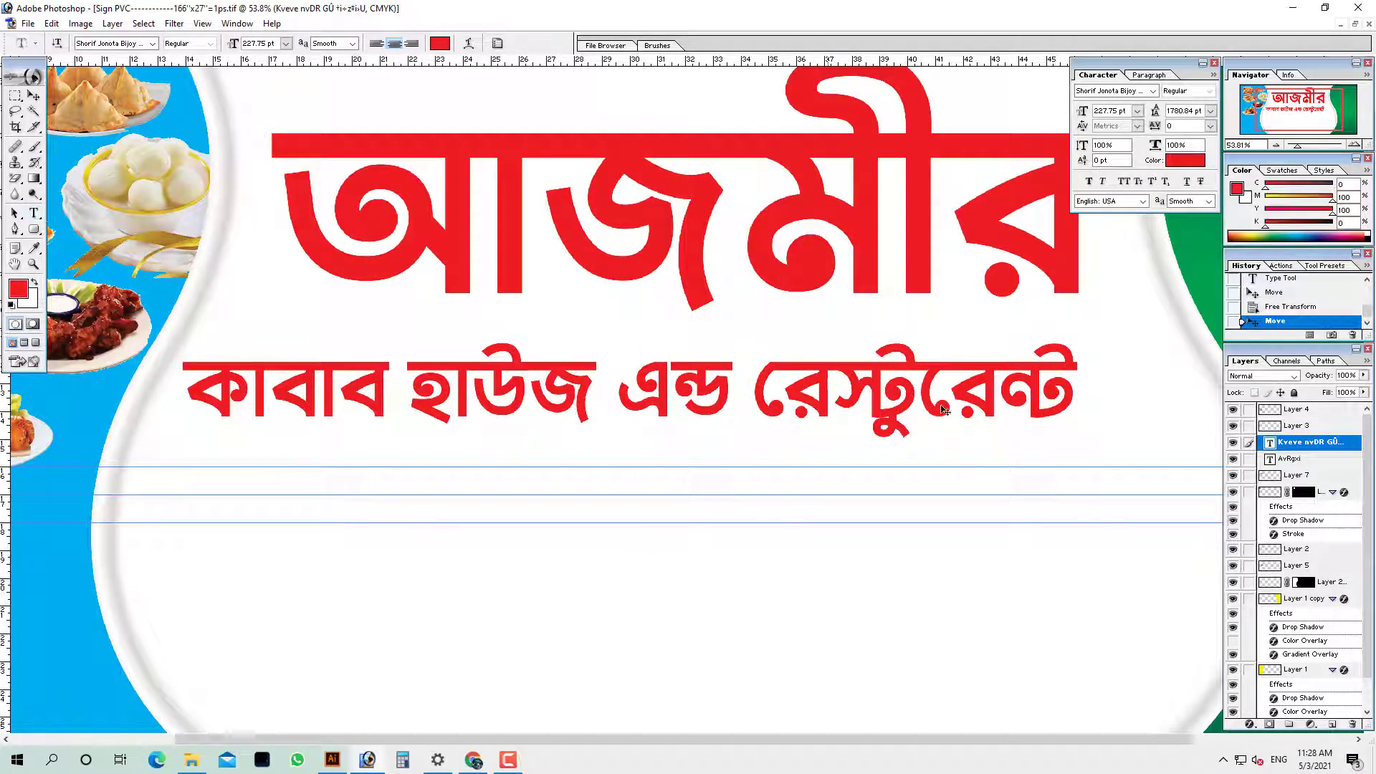
{"action": "key", "text": "ctrl+t"}
{"action": "left_click_drag", "start_coordinate": [1075, 415], "coordinate": [1198, 446]}
{"action": "key", "text": "Return"}
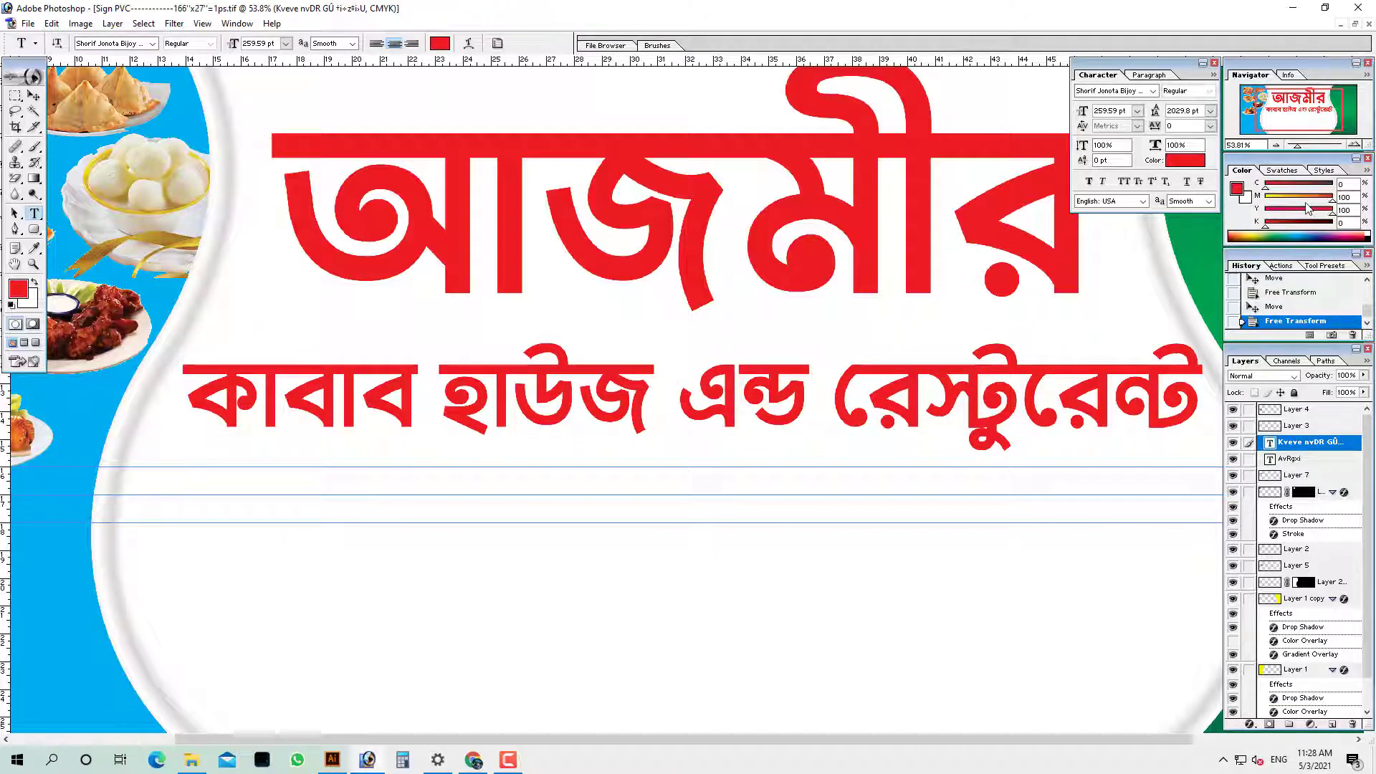
Fill the subtitle with green and view the whole banner
{"action": "left_click_drag", "start_coordinate": [1306, 203], "coordinate": [1375, 187]}
{"action": "key", "text": "alt+BackSpace"}
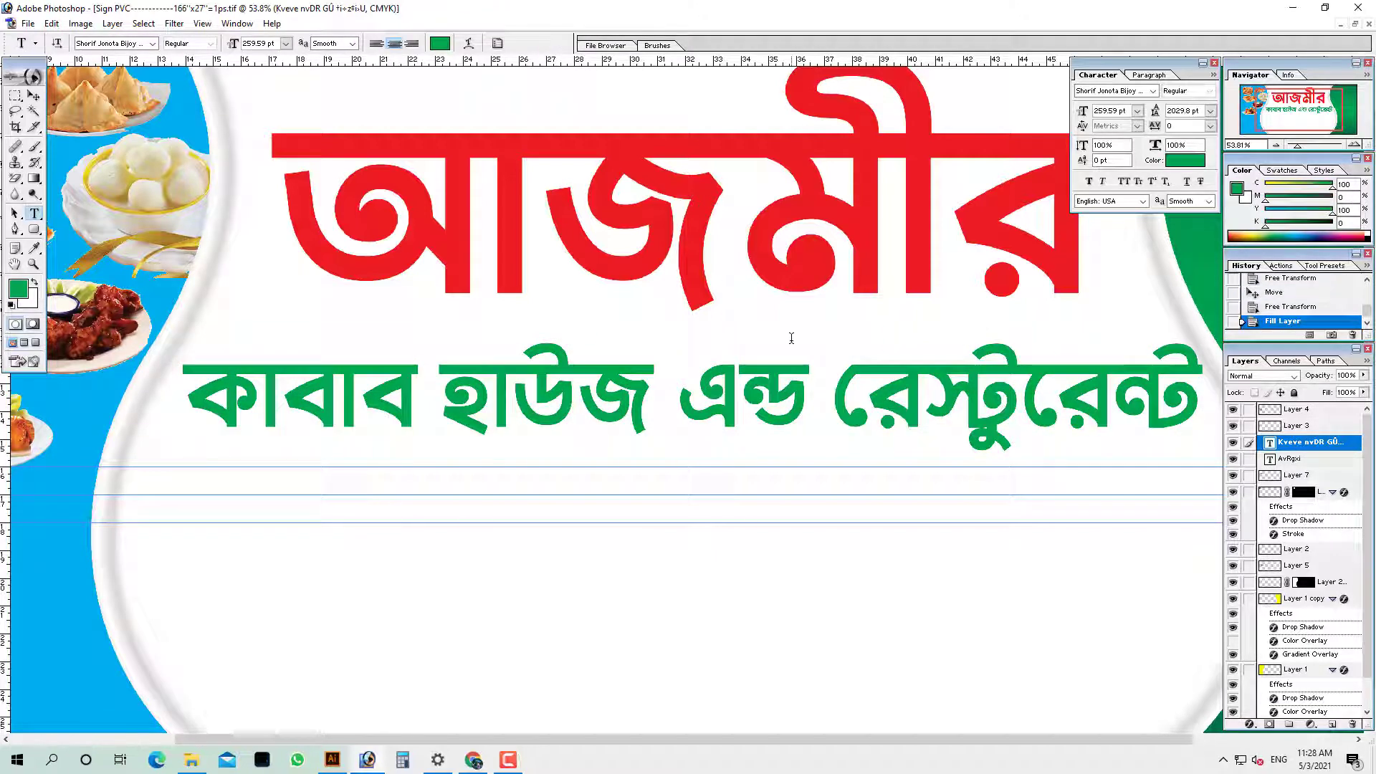
{"action": "key", "text": "Tab"}
{"action": "key", "text": "ctrl+minus"}
{"action": "key", "text": "ctrl+minus"}
{"action": "key", "text": "ctrl+minus"}
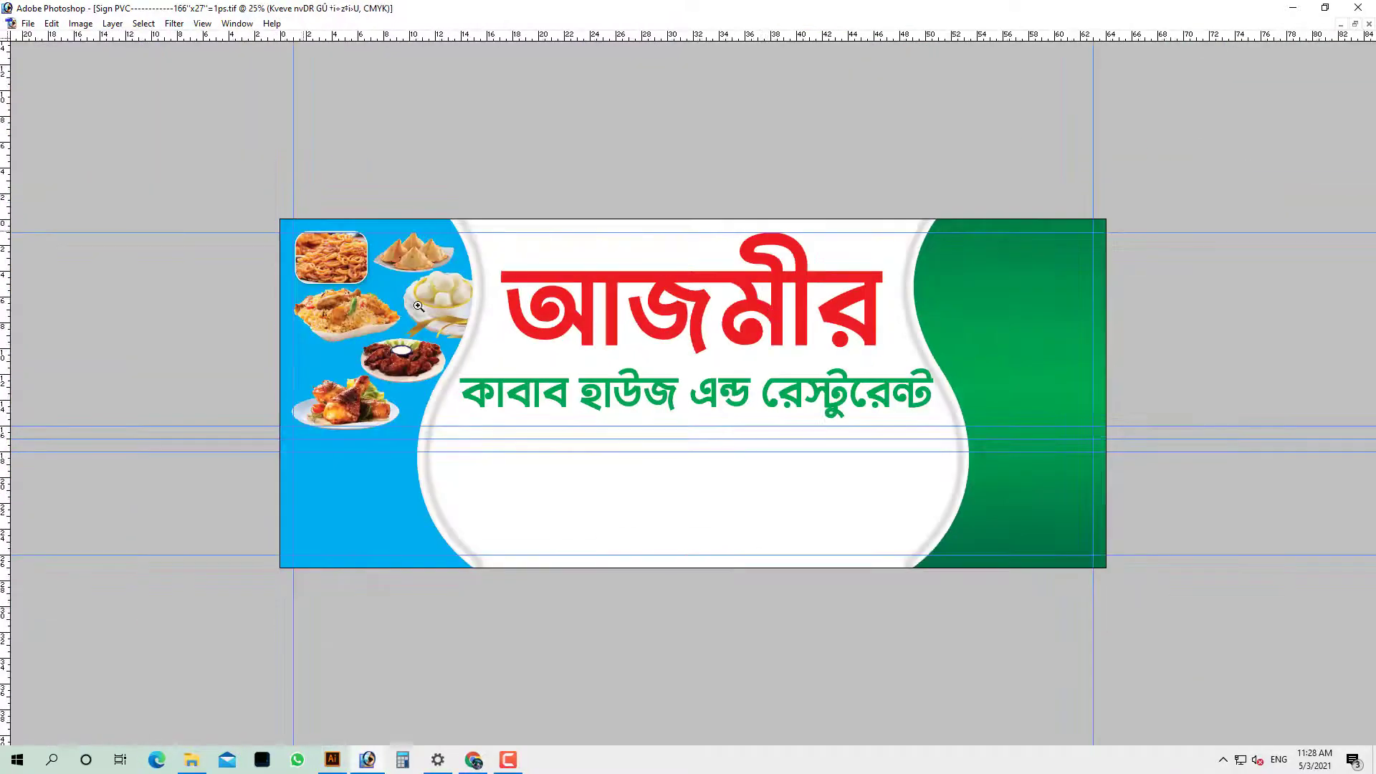
{"action": "left_click_drag", "start_coordinate": [418, 306], "coordinate": [1102, 562]}
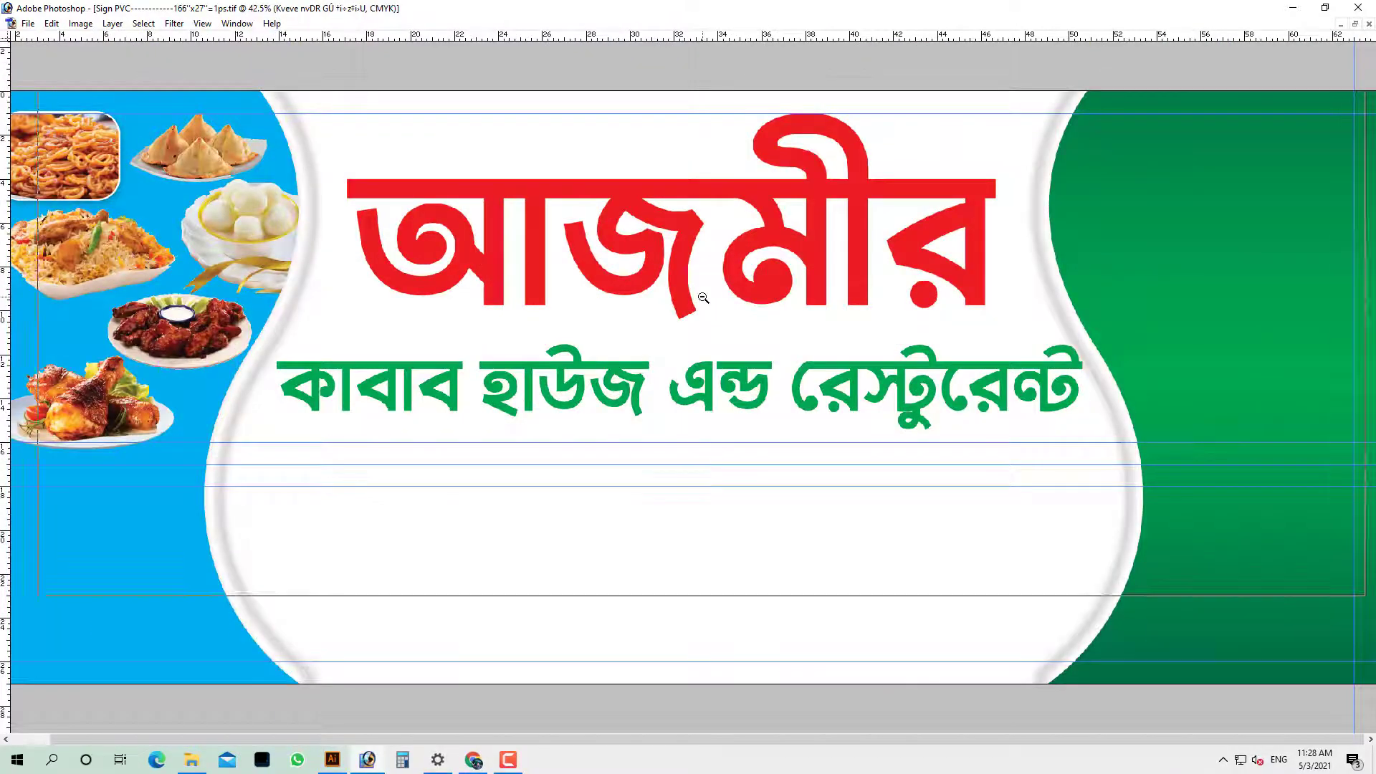
{"action": "left_click", "coordinate": [702, 298], "text": "alt"}
{"action": "left_click", "coordinate": [702, 297], "text": "alt"}
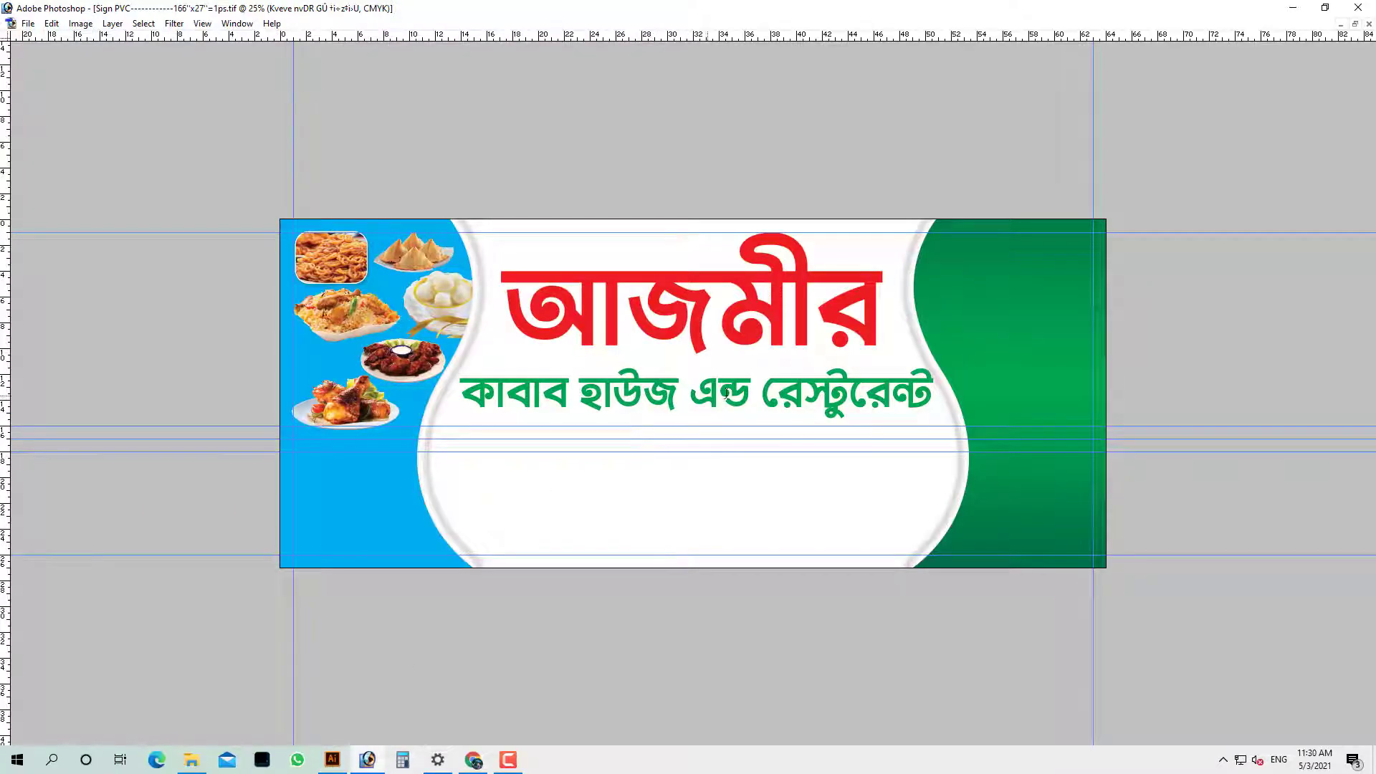
Replace রেস্টুরেন্ট in the green subtitle with সুইটস্ and commit the text
{"action": "left_click_drag", "start_coordinate": [754, 392], "coordinate": [959, 405]}
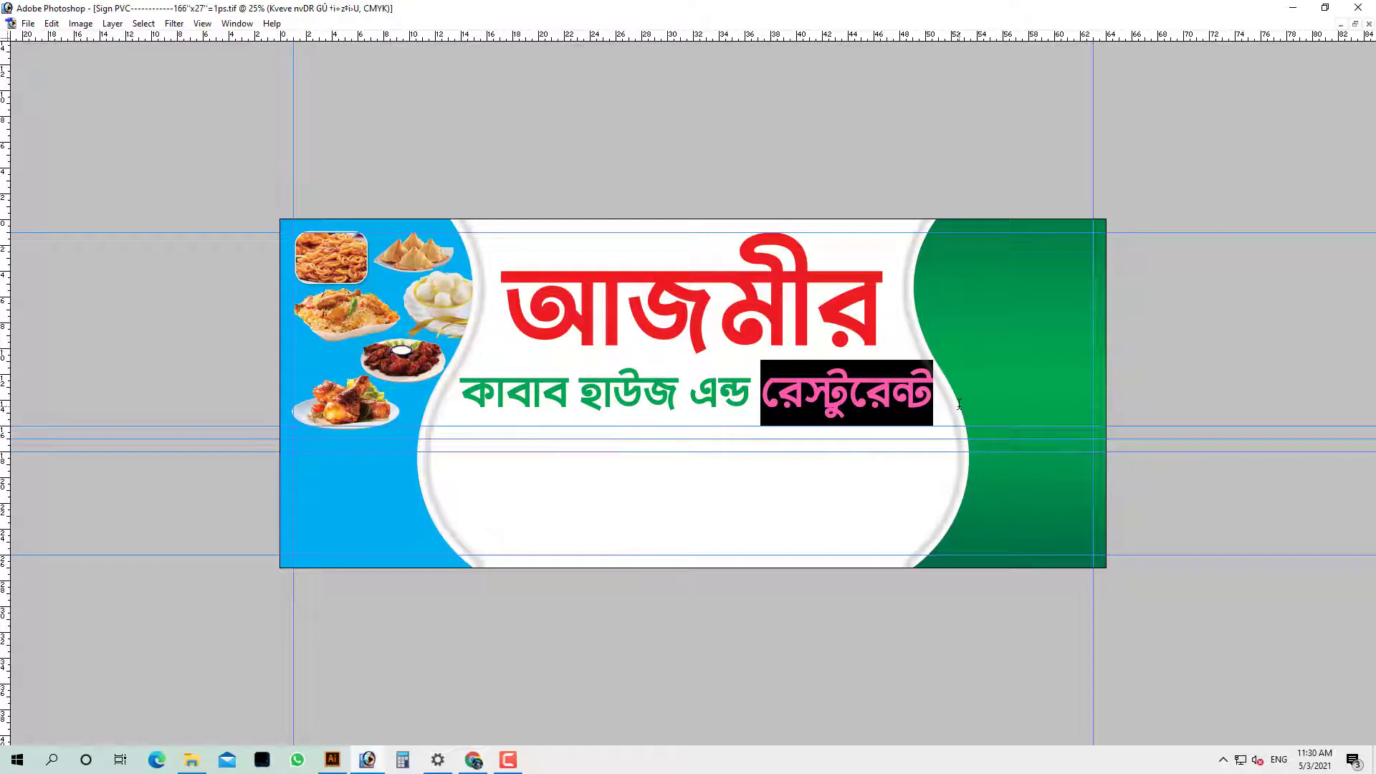
{"action": "type", "text": "হং"}
{"action": "key", "text": "BackSpace"}
{"action": "key", "text": "BackSpace"}
{"action": "type", "text": "স"}
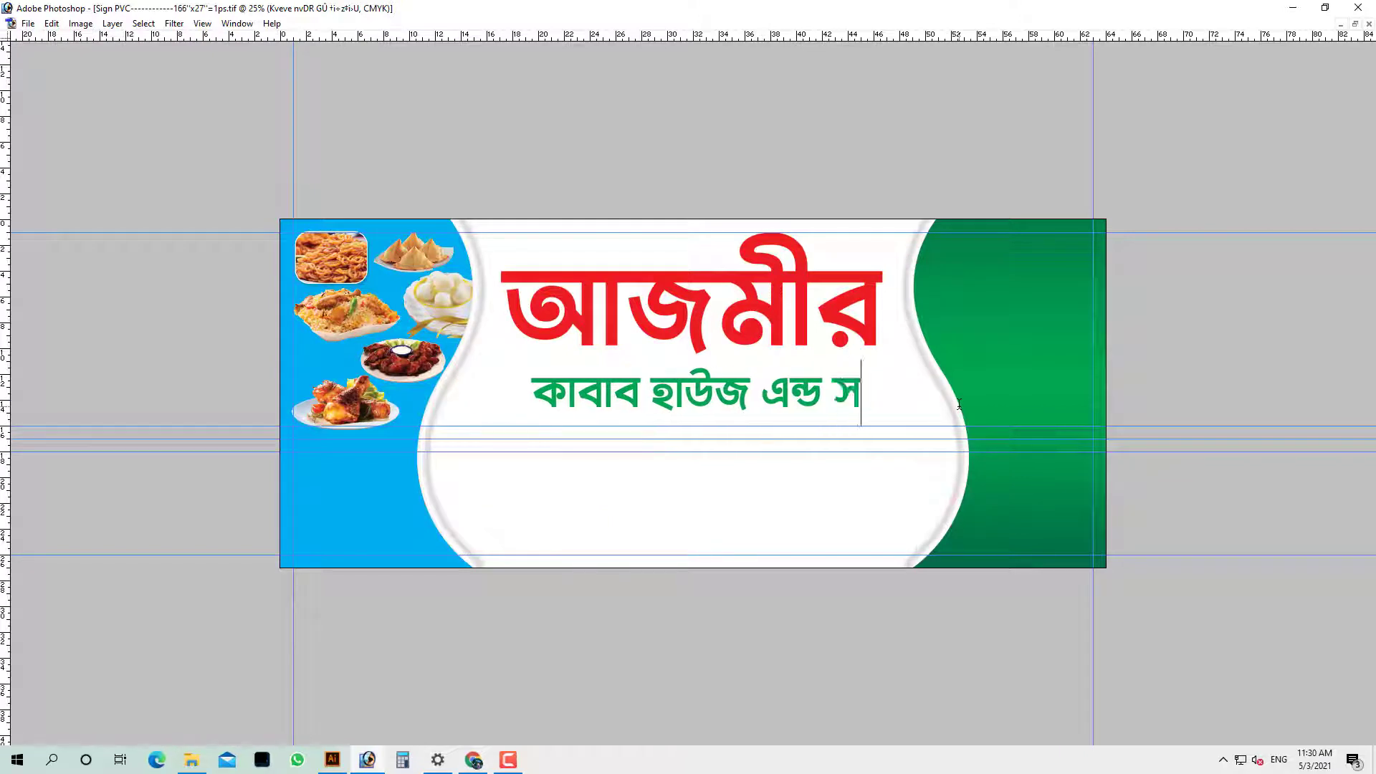
{"action": "type", "text": "ুইটস্"}
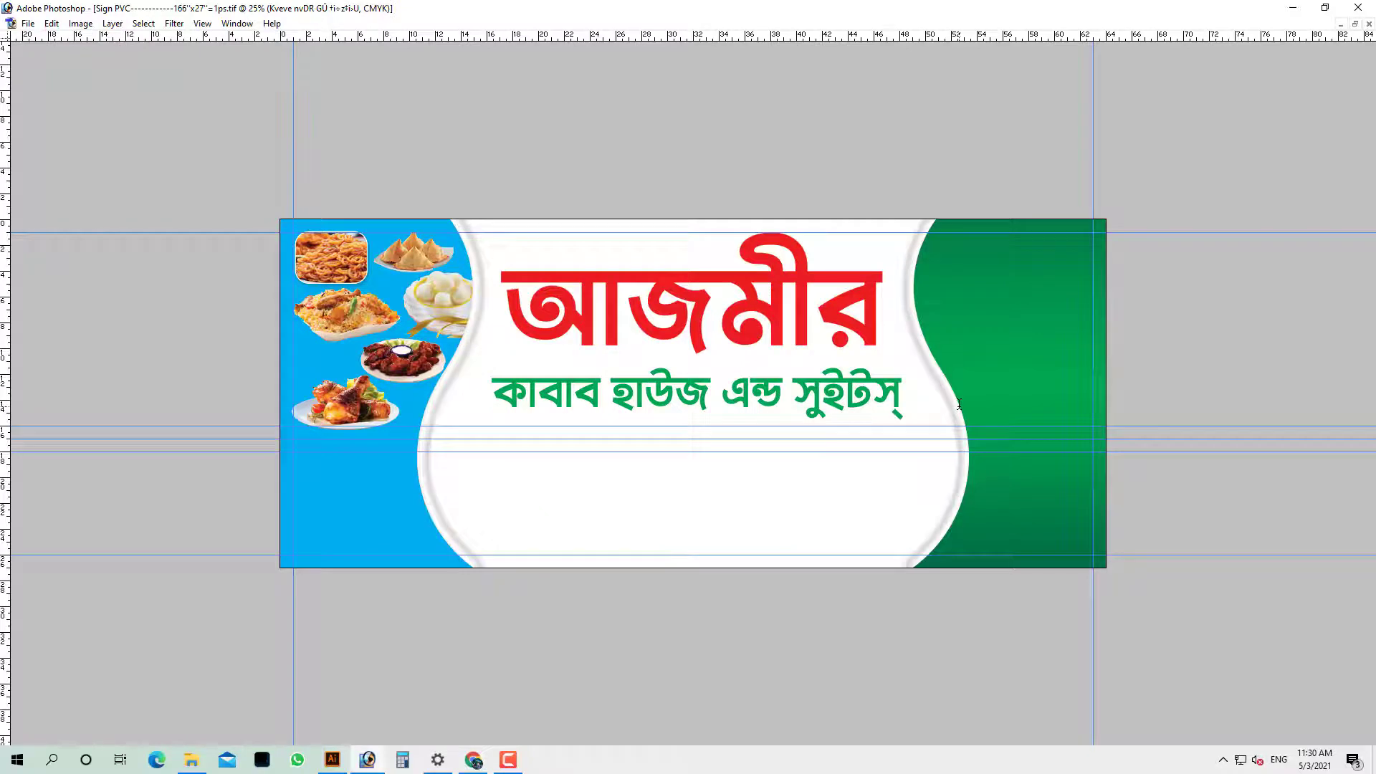
{"action": "key", "text": "ctrl+a"}
{"action": "key", "text": "ctrl+Return"}
Move the subtitle up-left and scale it up to span the white panel
{"action": "left_click_drag", "start_coordinate": [1025, 548], "coordinate": [1025, 549]}
{"action": "left_click_drag", "start_coordinate": [598, 369], "coordinate": [545, 354]}
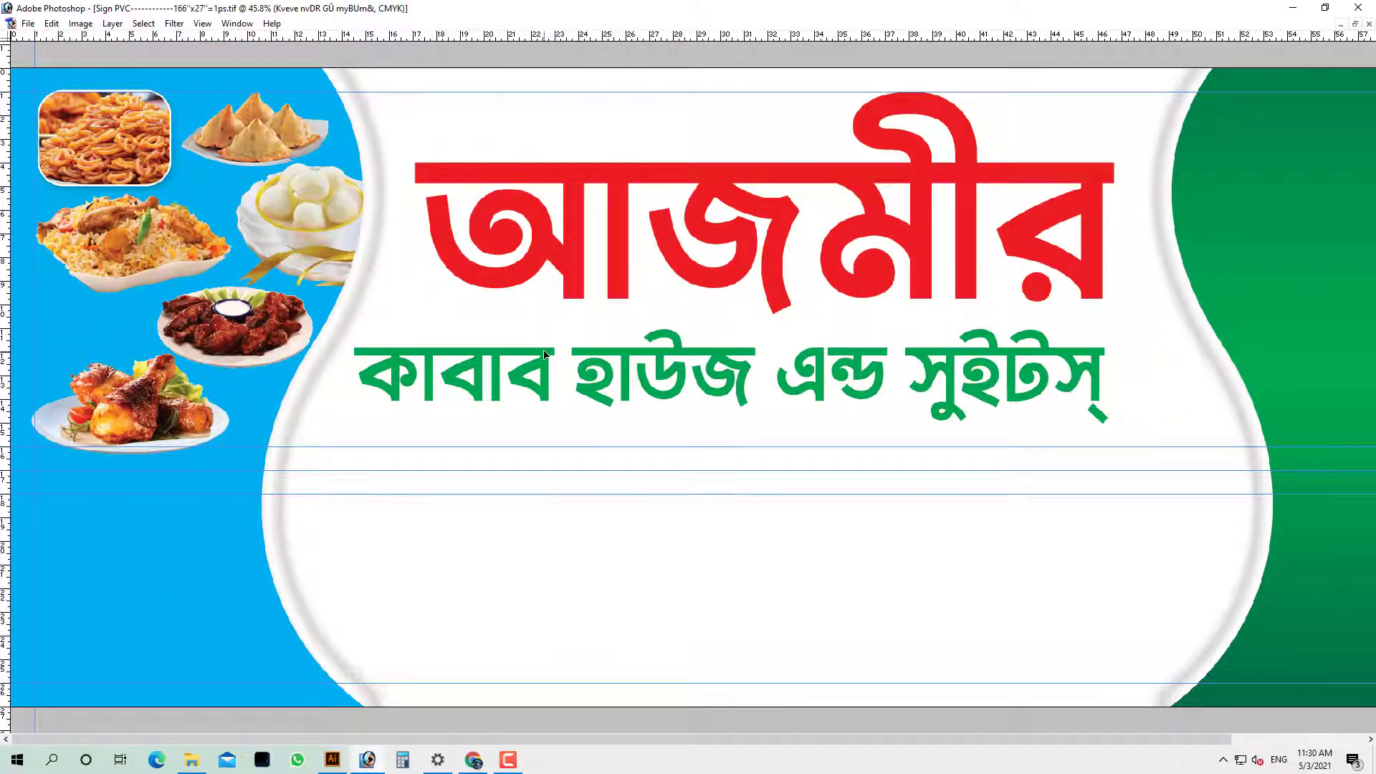
{"action": "key", "text": "ctrl+t"}
{"action": "left_click_drag", "start_coordinate": [1110, 402], "coordinate": [1196, 417]}
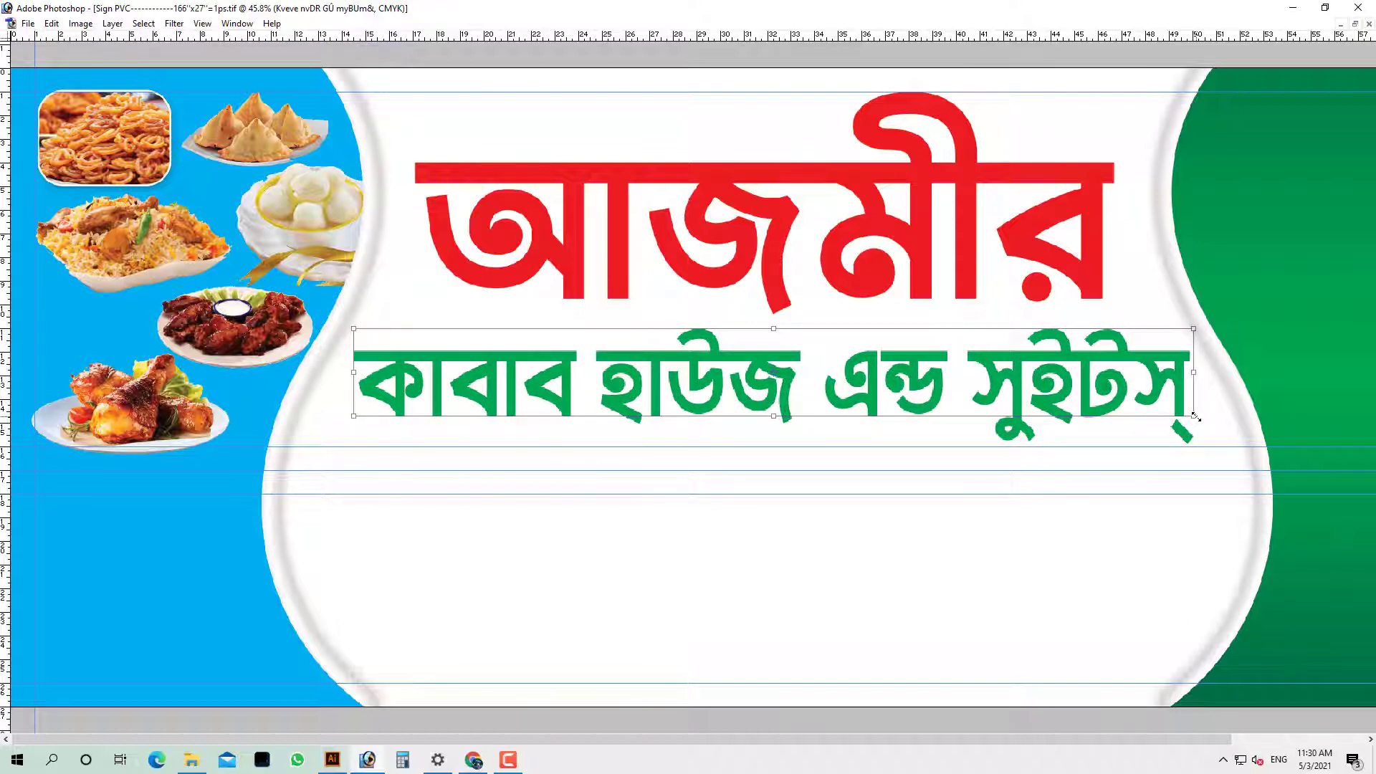
{"action": "key", "text": "Return"}
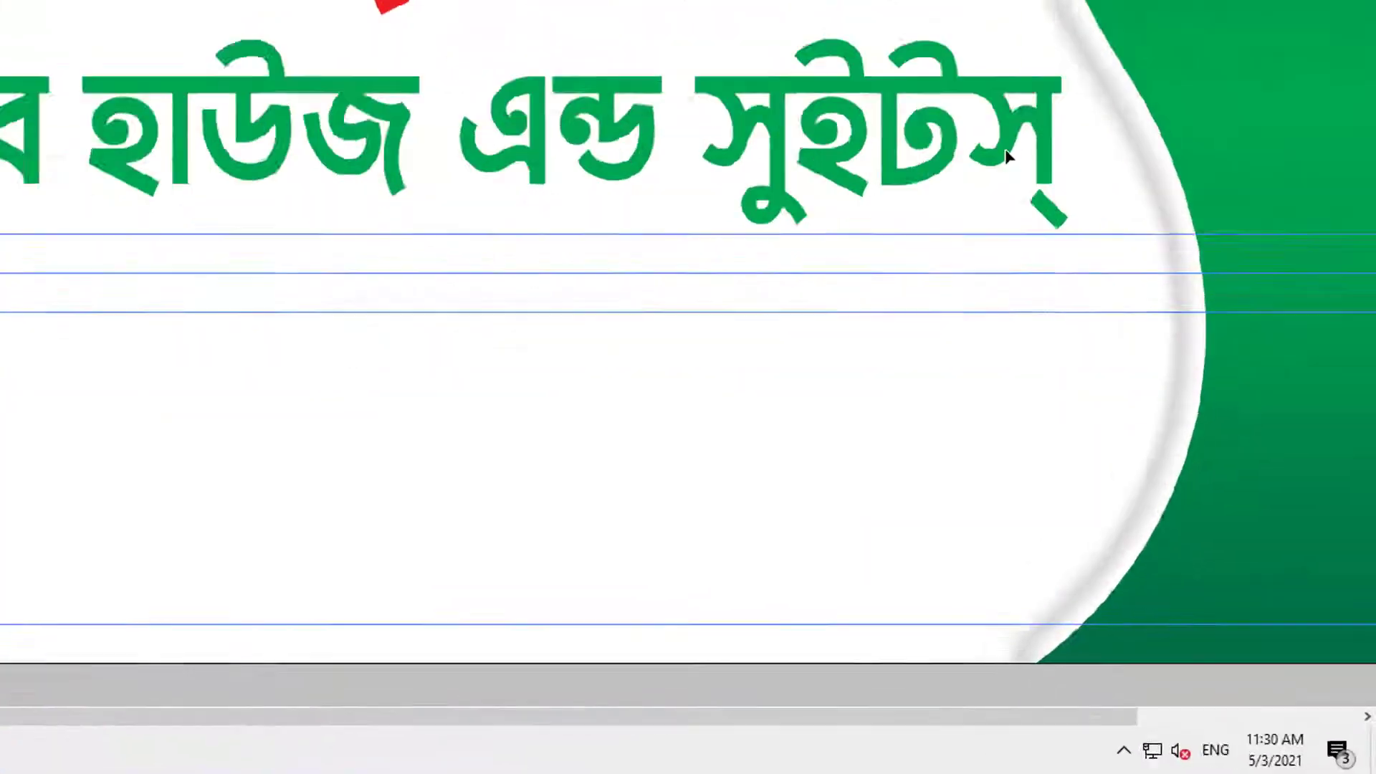
{"action": "key", "text": "F7"}
{"action": "left_click", "coordinate": [899, 587]}
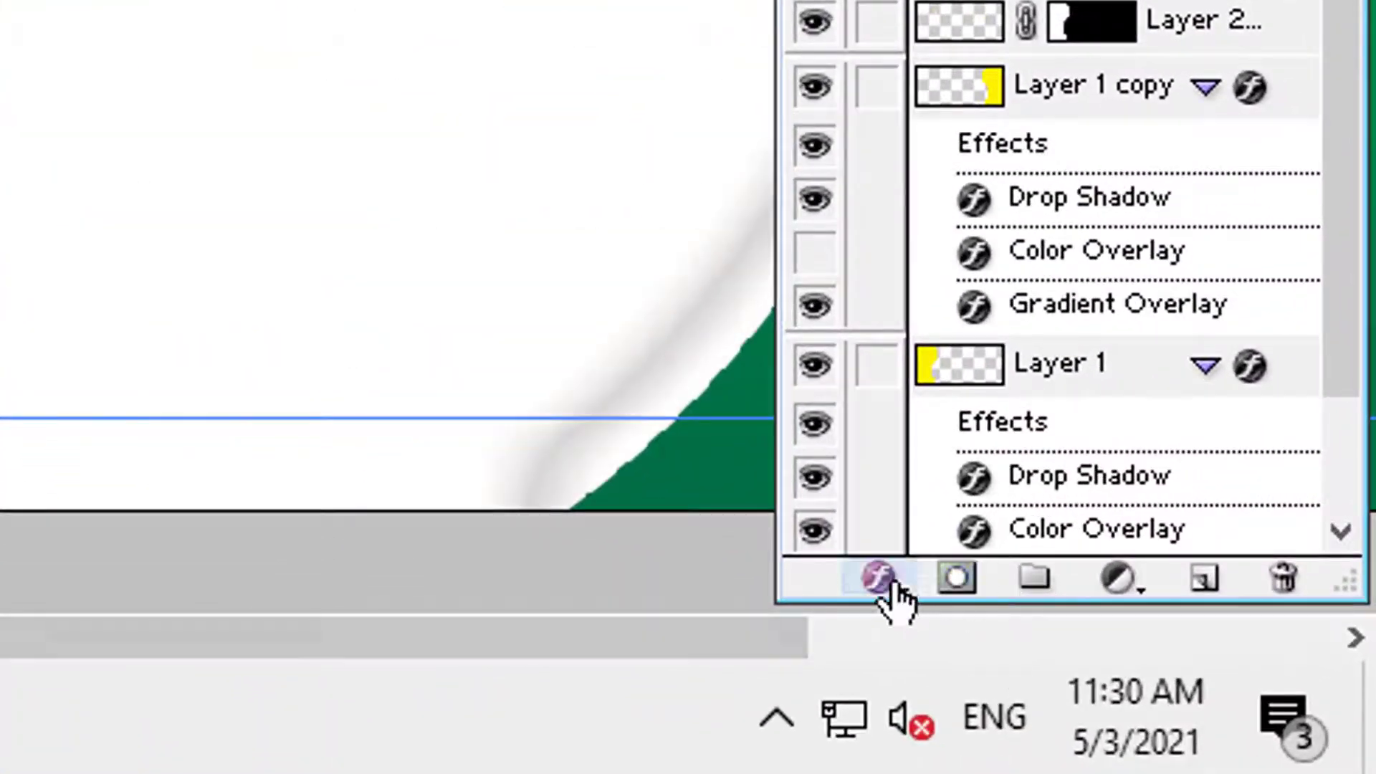
Add an 11 px white stroke outline to the subtitle
{"action": "left_click", "coordinate": [896, 552]}
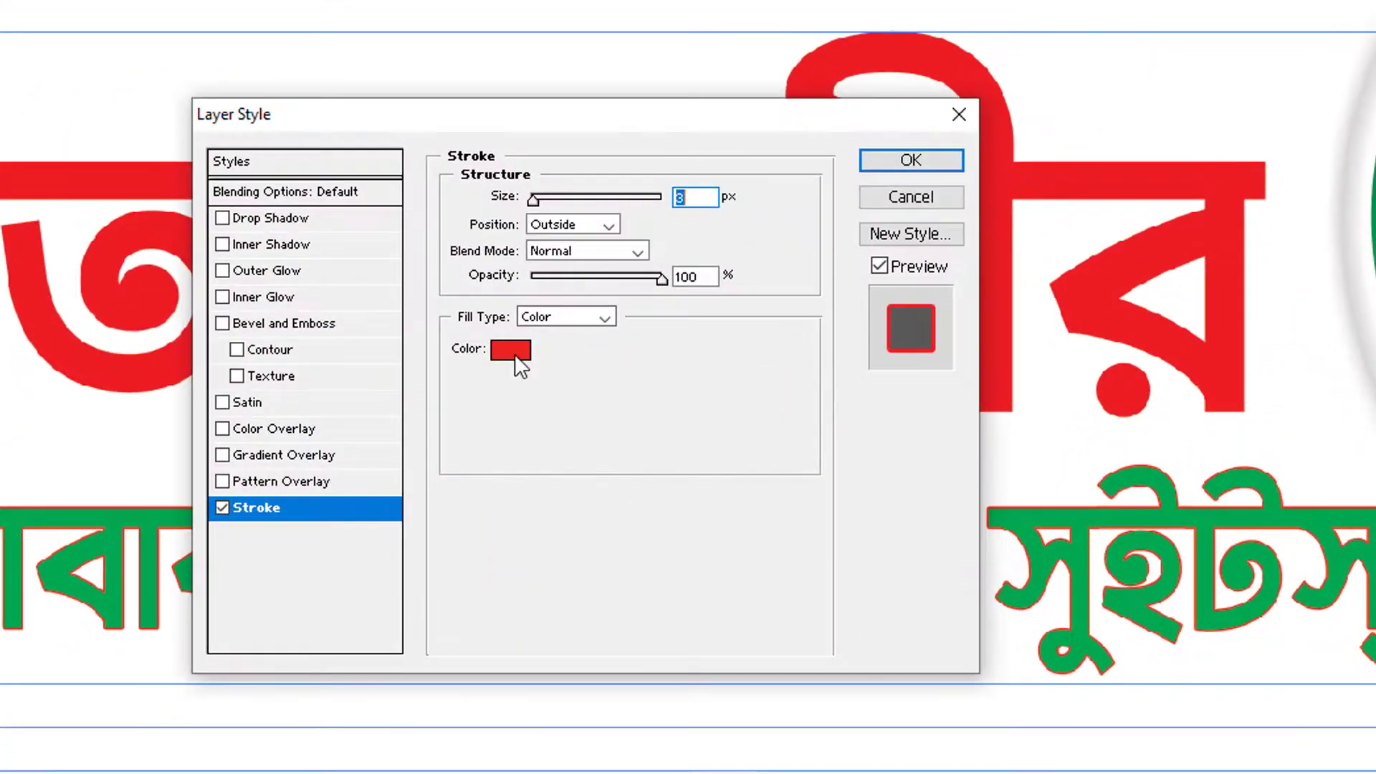
{"action": "left_click", "coordinate": [594, 183]}
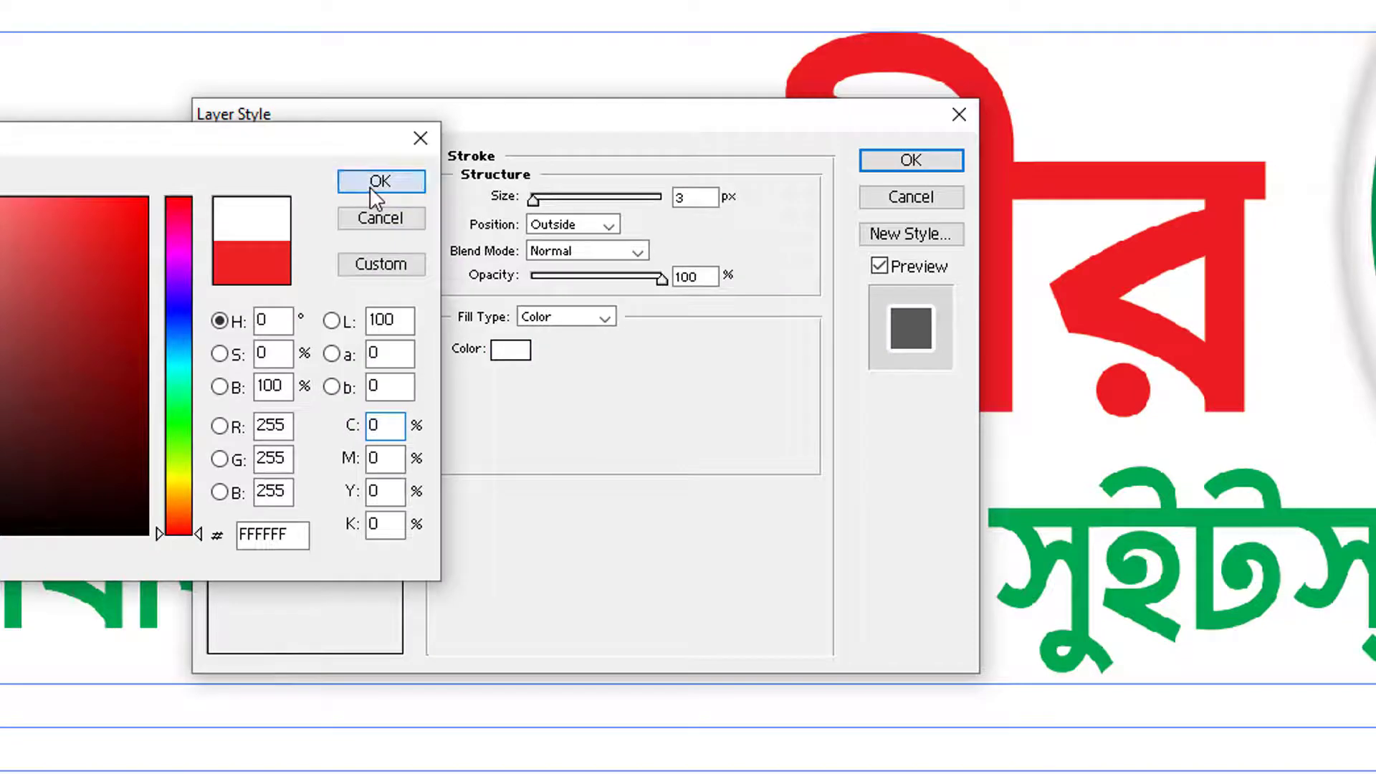
{"action": "left_click", "coordinate": [372, 188]}
{"action": "left_click", "coordinate": [543, 205]}
{"action": "key", "text": "Up"}
{"action": "key", "text": "Down"}
{"action": "key", "text": "Down"}
{"action": "key", "text": "Down"}
{"action": "key", "text": "Down"}
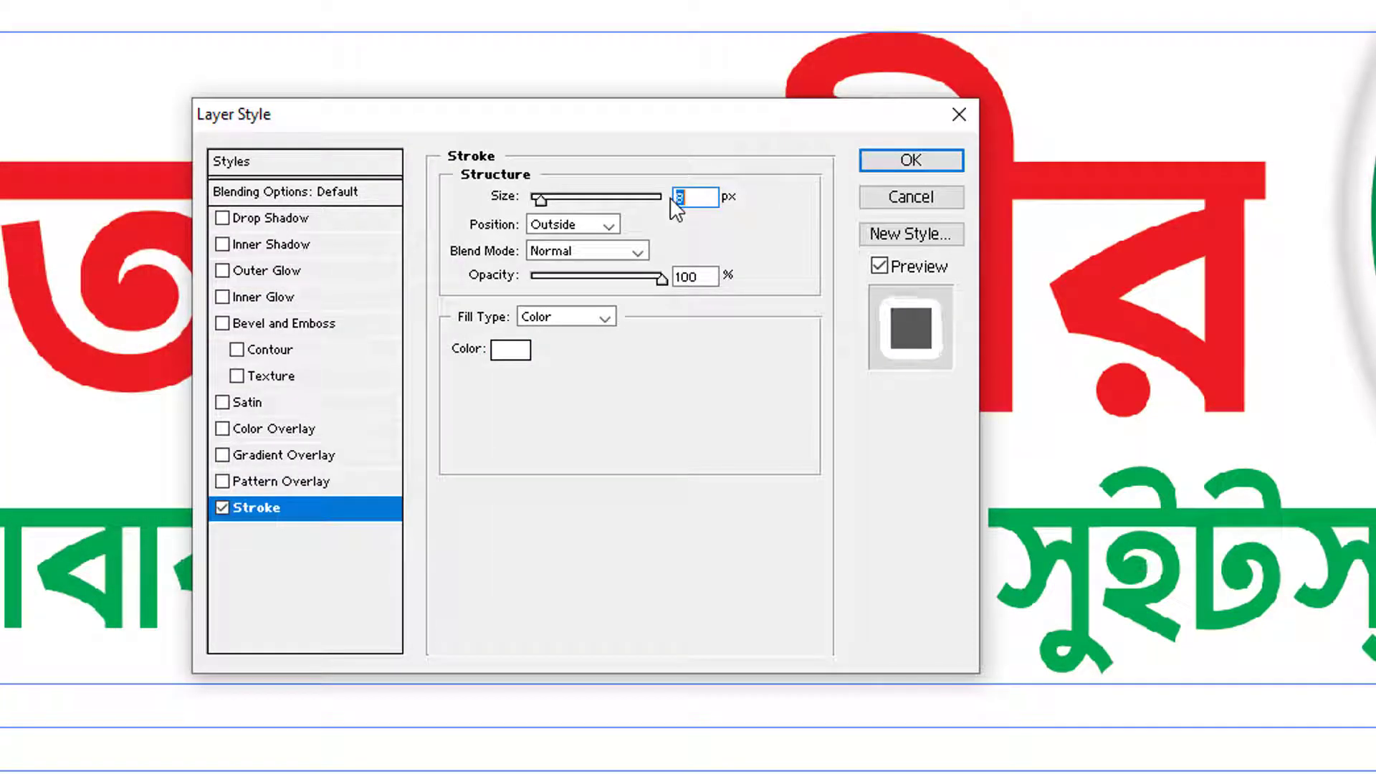
Add a rich black (C50 M50 Y50 K100) drop shadow at 35% opacity
{"action": "left_click", "coordinate": [286, 220]}
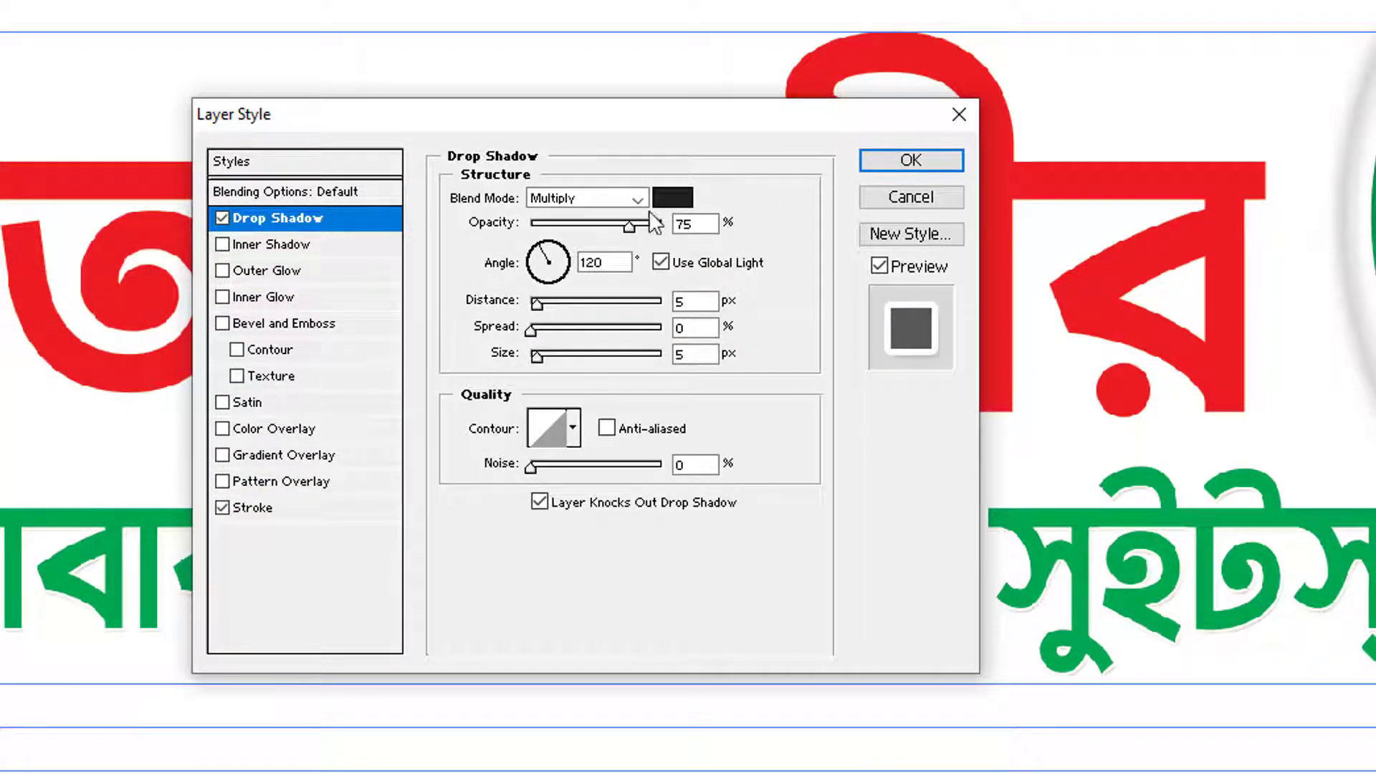
{"action": "left_click", "coordinate": [673, 198]}
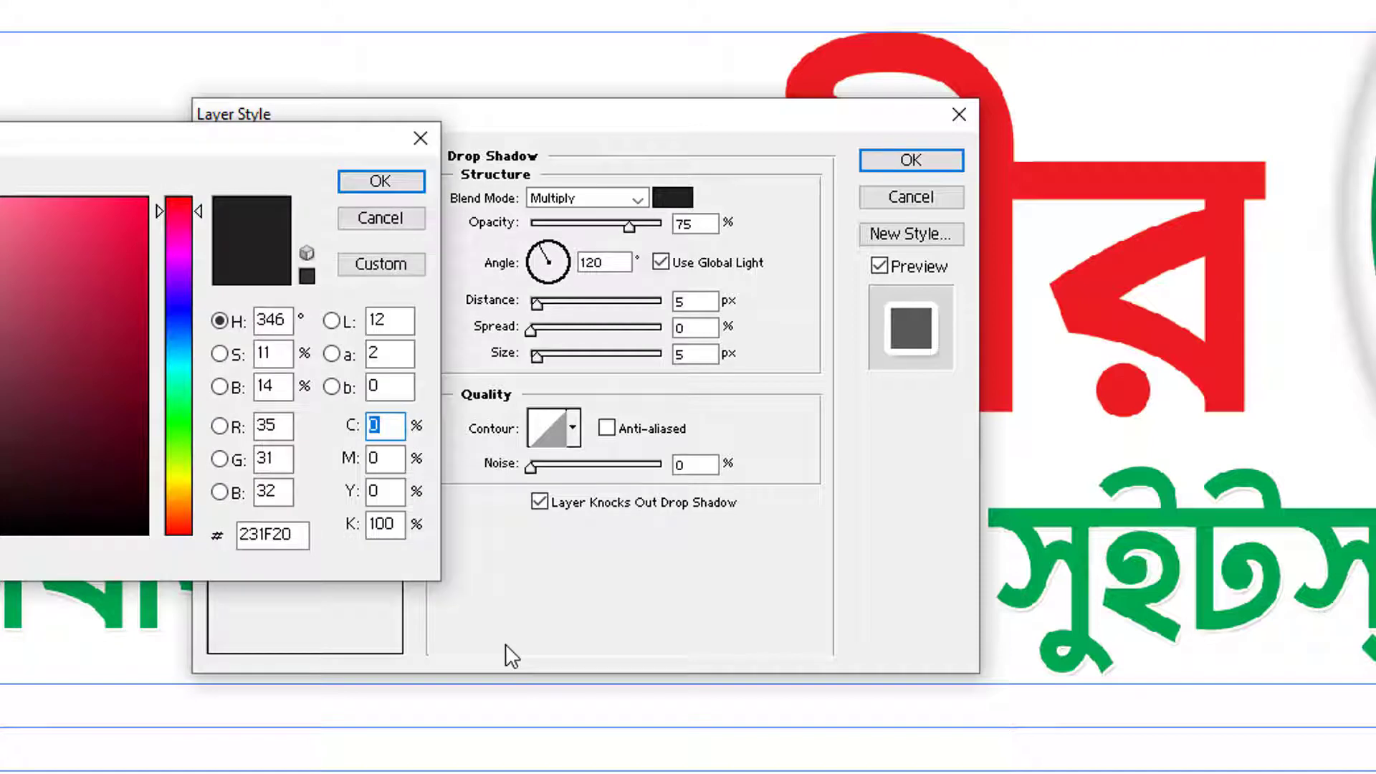
{"action": "type", "text": "50"}
{"action": "key", "text": "Tab"}
{"action": "type", "text": "50"}
{"action": "key", "text": "Tab"}
{"action": "type", "text": "50"}
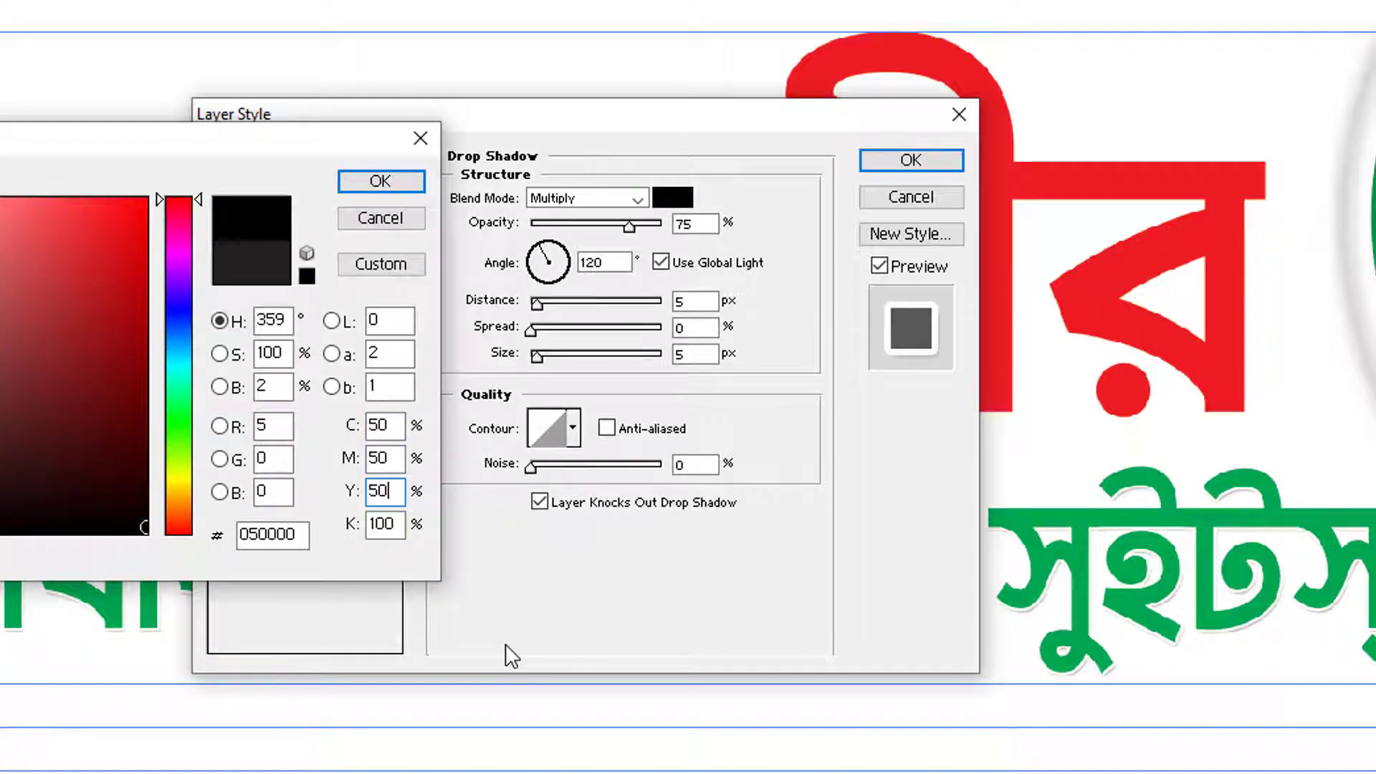
{"action": "key", "text": "Return"}
{"action": "type", "text": "35"}
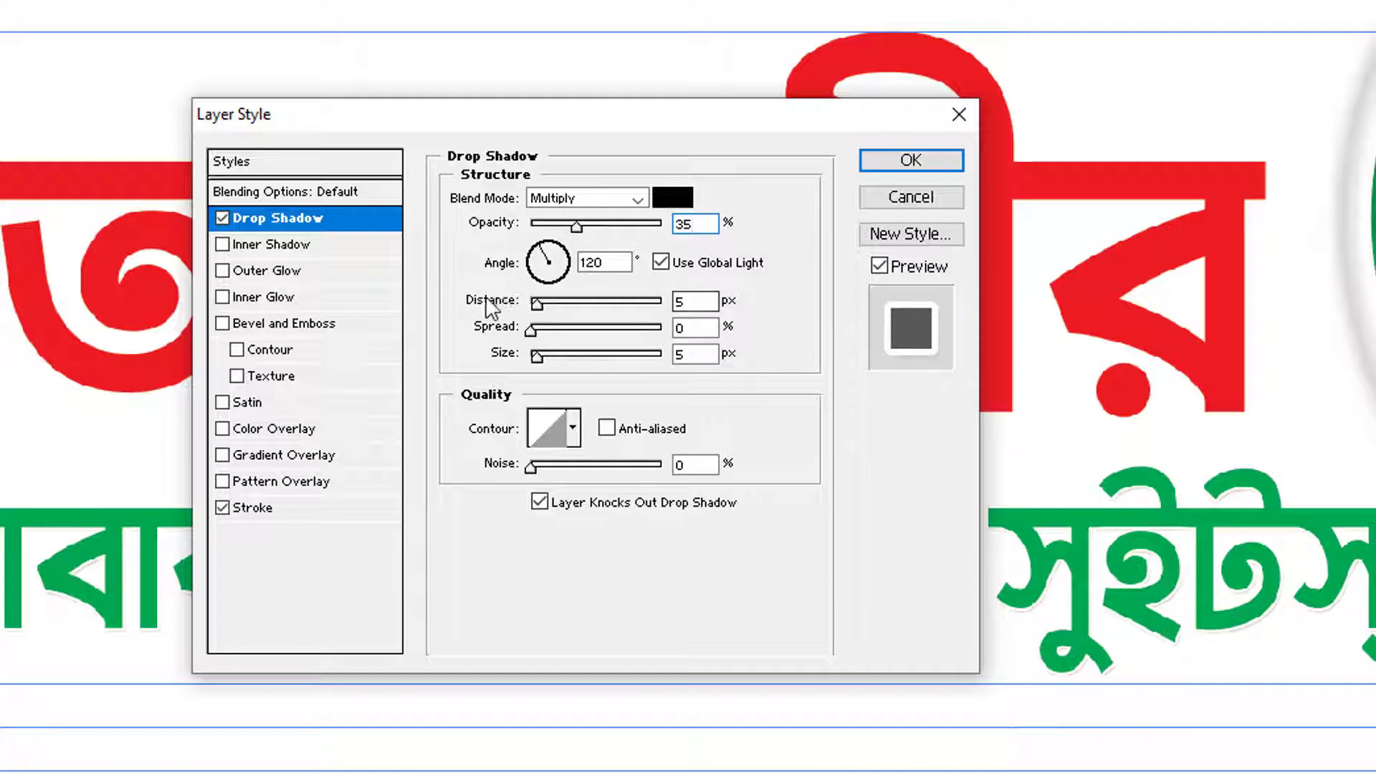
Set the shadow distance to 0, spread to 15 and size to 19
{"action": "double_click", "coordinate": [702, 296]}
{"action": "type", "text": "0"}
{"action": "key", "text": "Tab"}
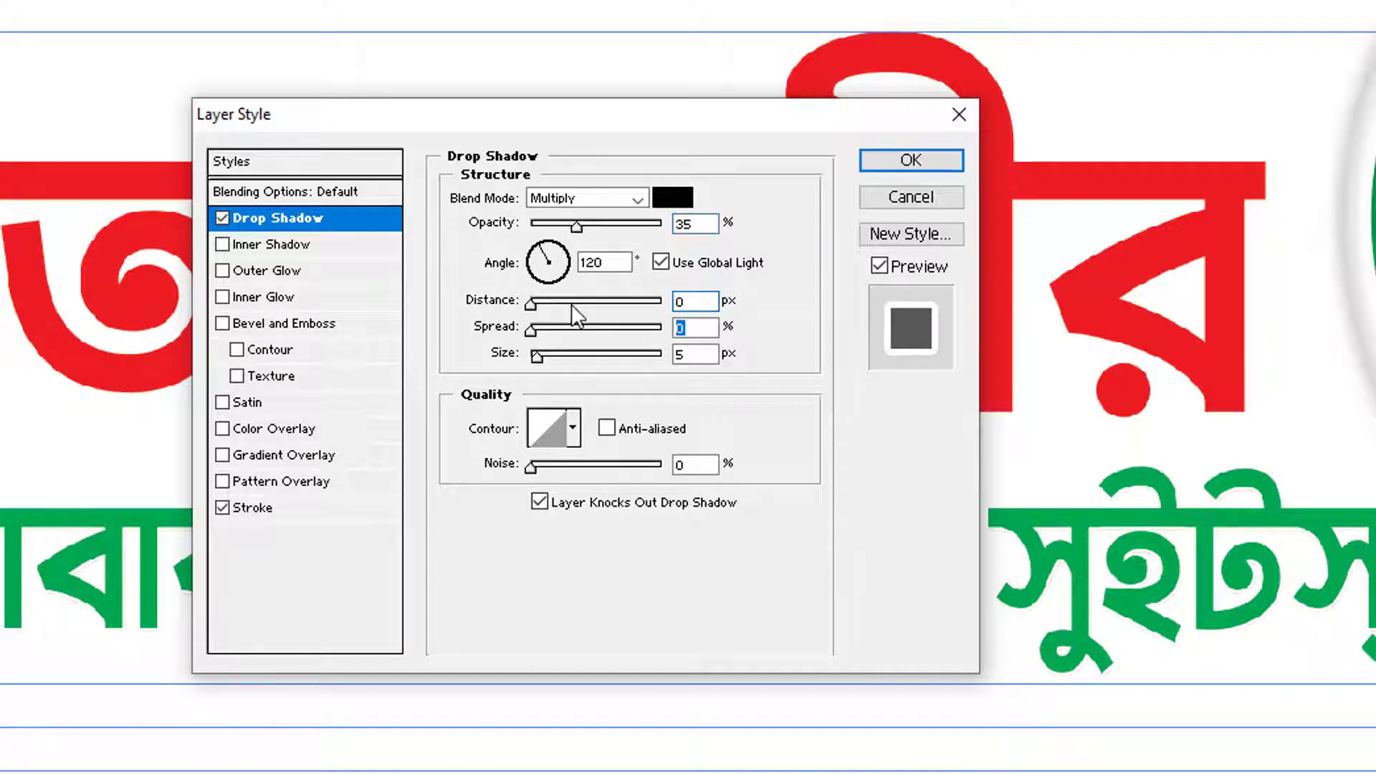
{"action": "type", "text": "15"}
{"action": "key", "text": "Tab"}
{"action": "type", "text": "1"}
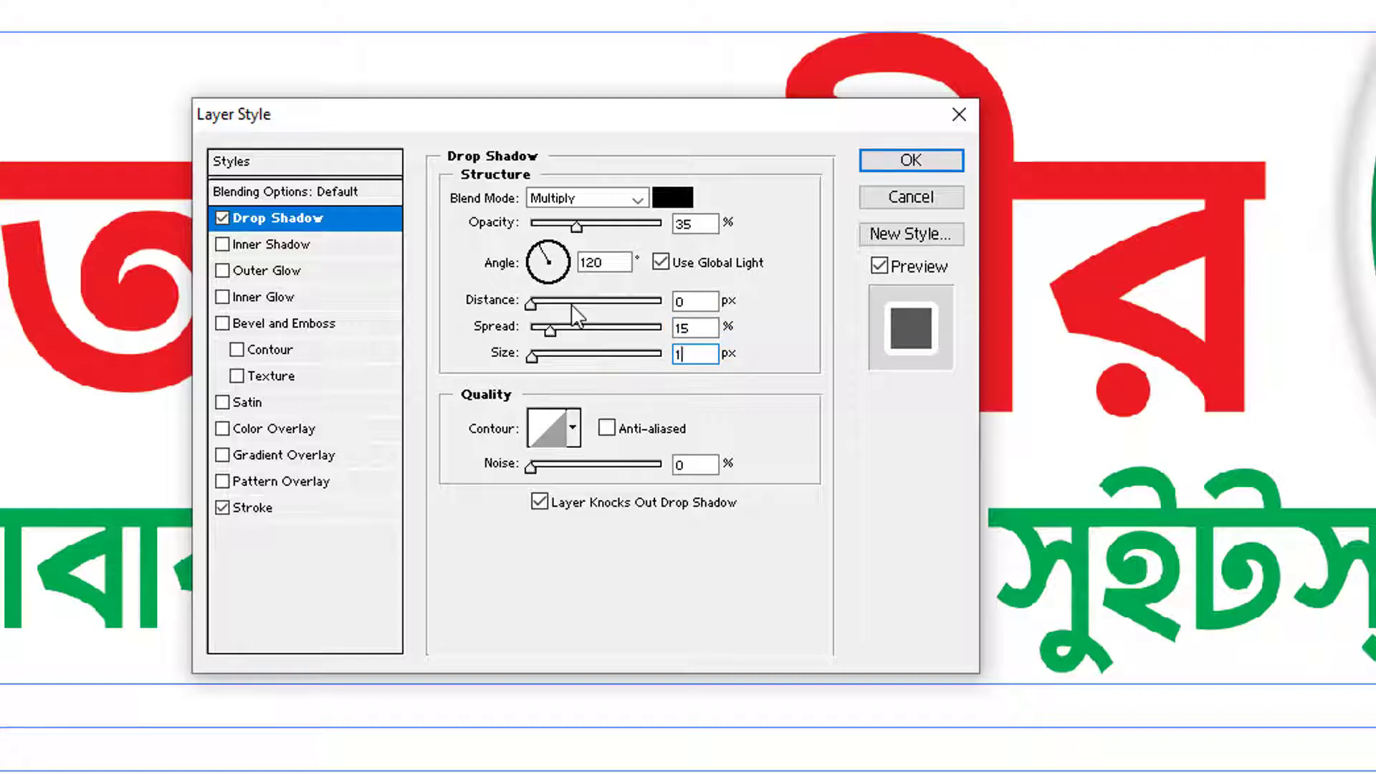
{"action": "type", "text": "9"}
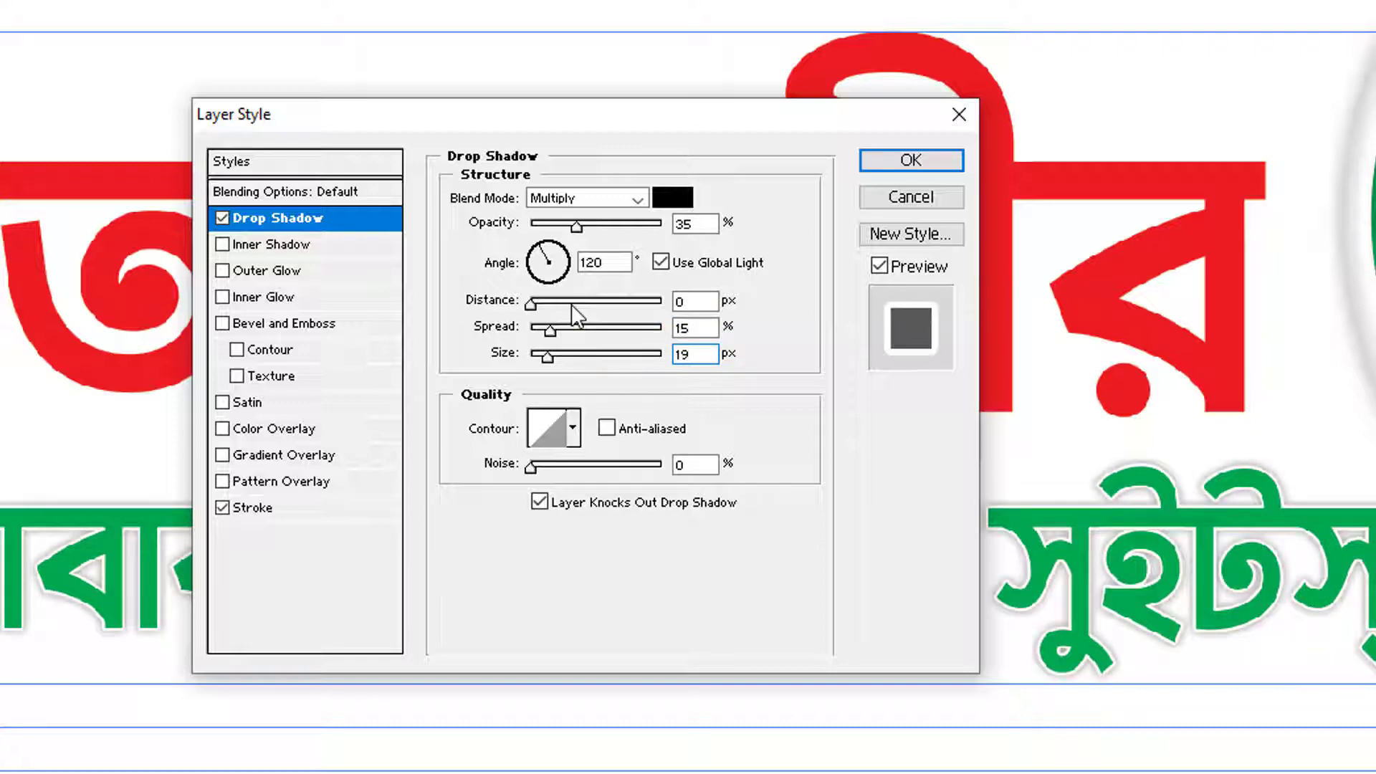
Review the stroke settings, then lower the drop shadow's opacity slightly
{"action": "scroll", "coordinate": [699, 357], "scroll_direction": "up", "scroll_amount": 6}
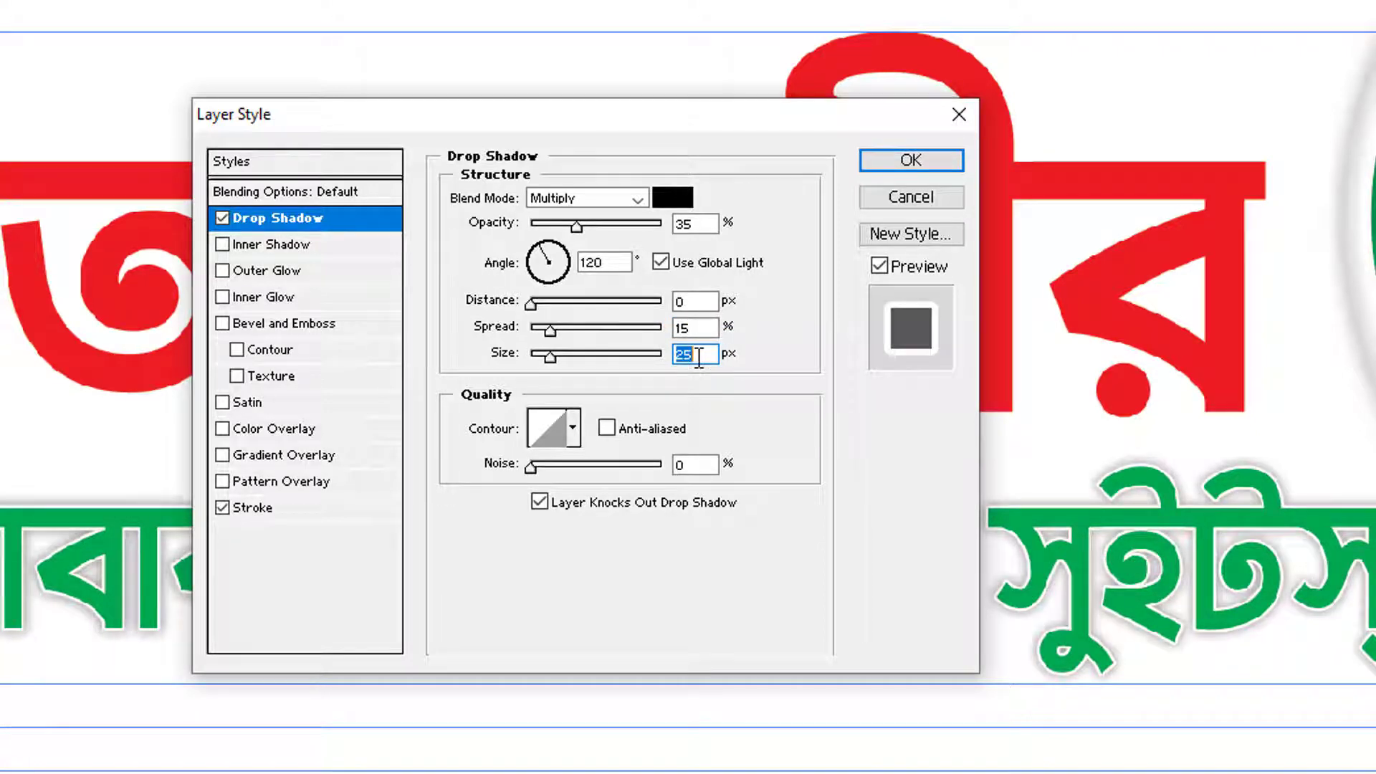
{"action": "left_click", "coordinate": [335, 511]}
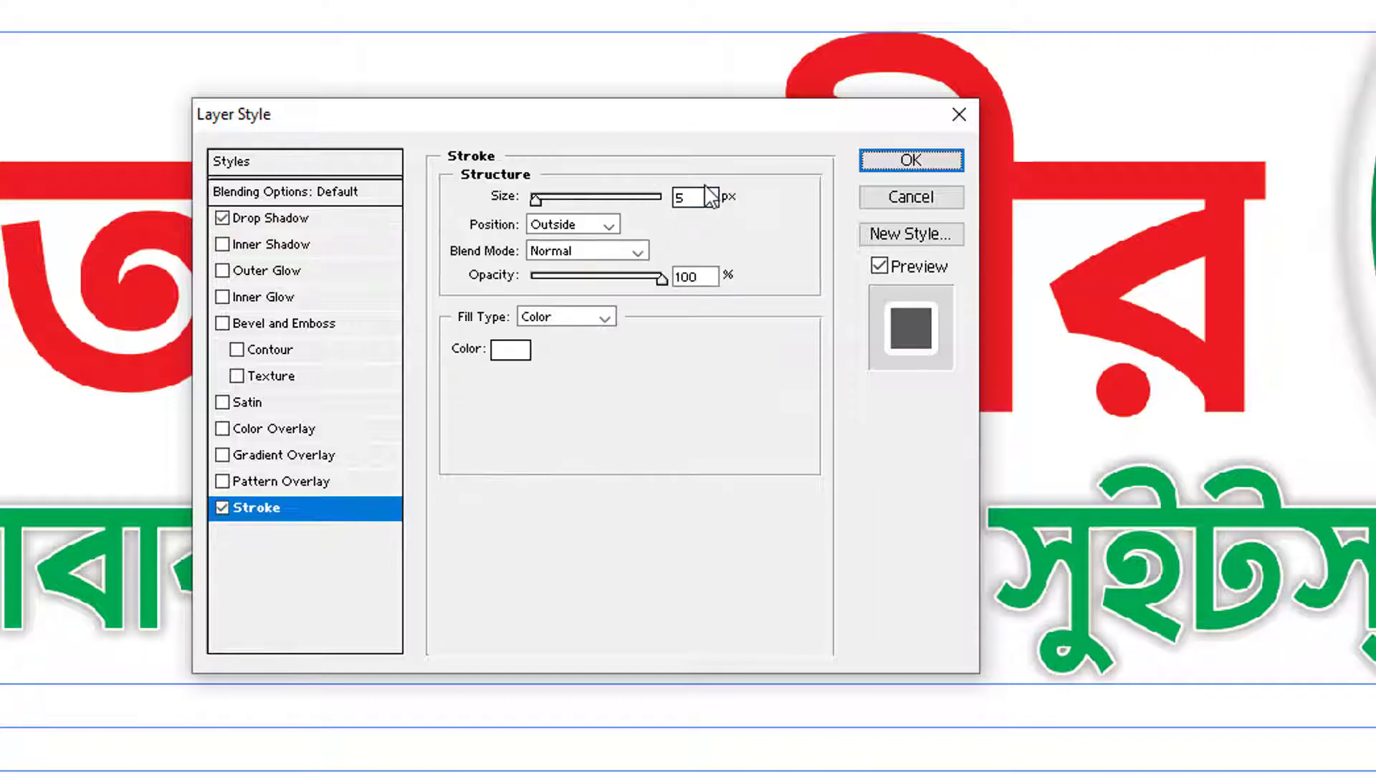
{"action": "scroll", "coordinate": [706, 192], "scroll_direction": "up", "scroll_amount": 5}
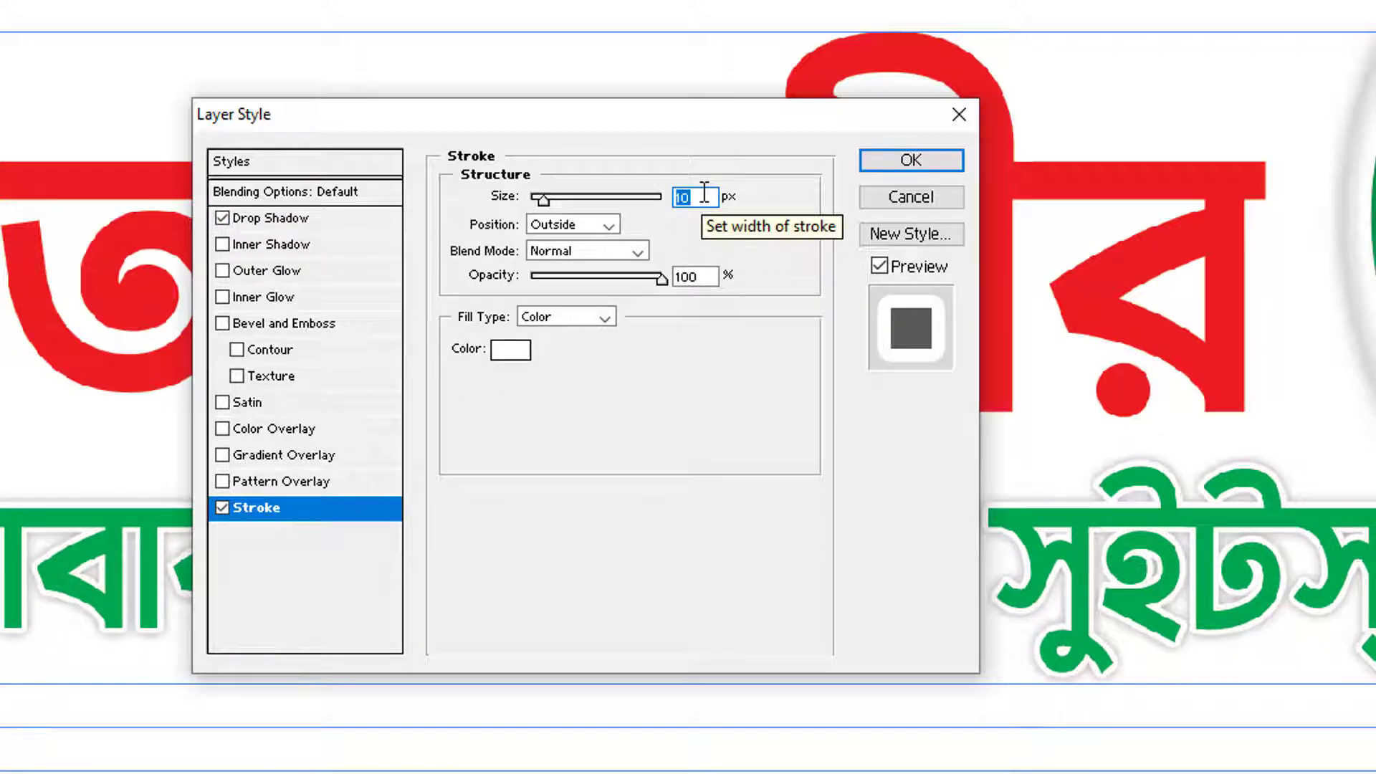
{"action": "scroll", "coordinate": [704, 192], "scroll_direction": "up", "scroll_amount": 1}
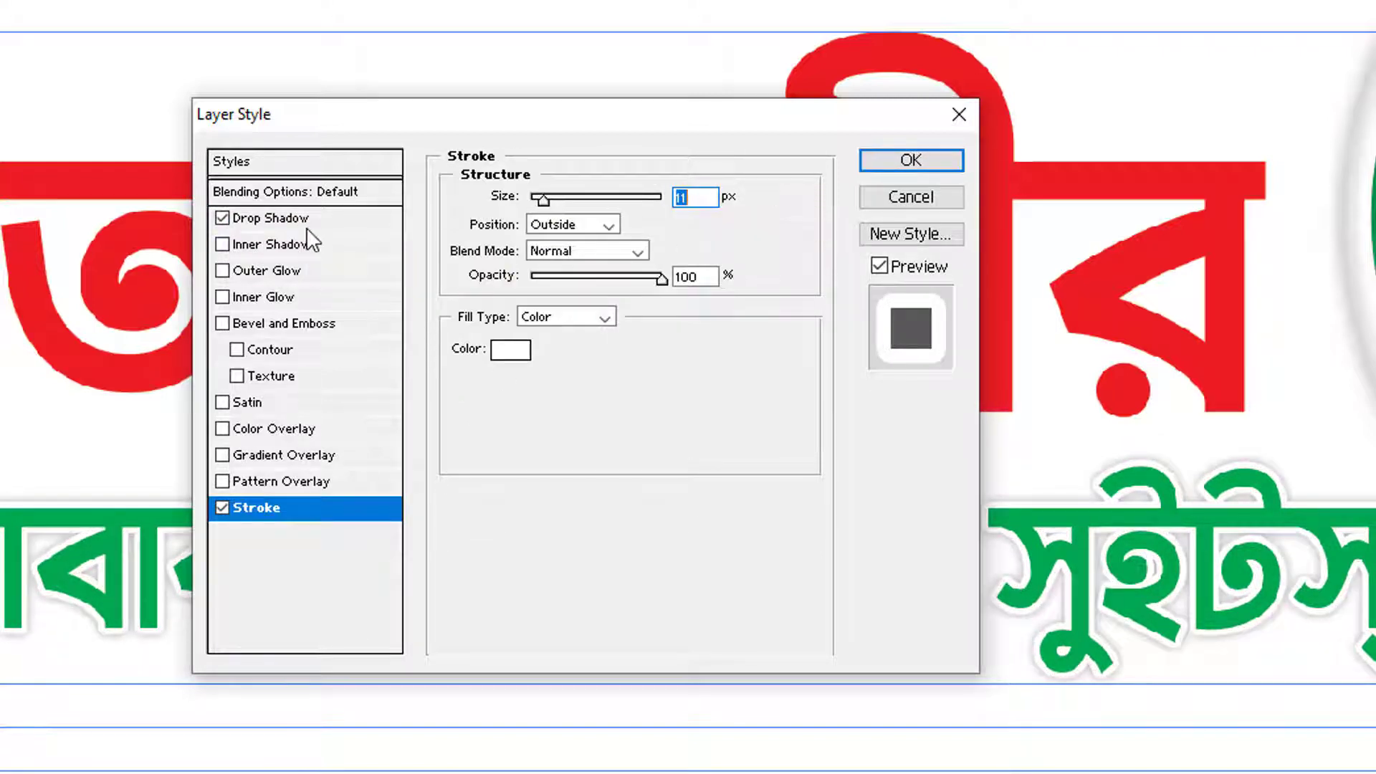
{"action": "left_click", "coordinate": [322, 213]}
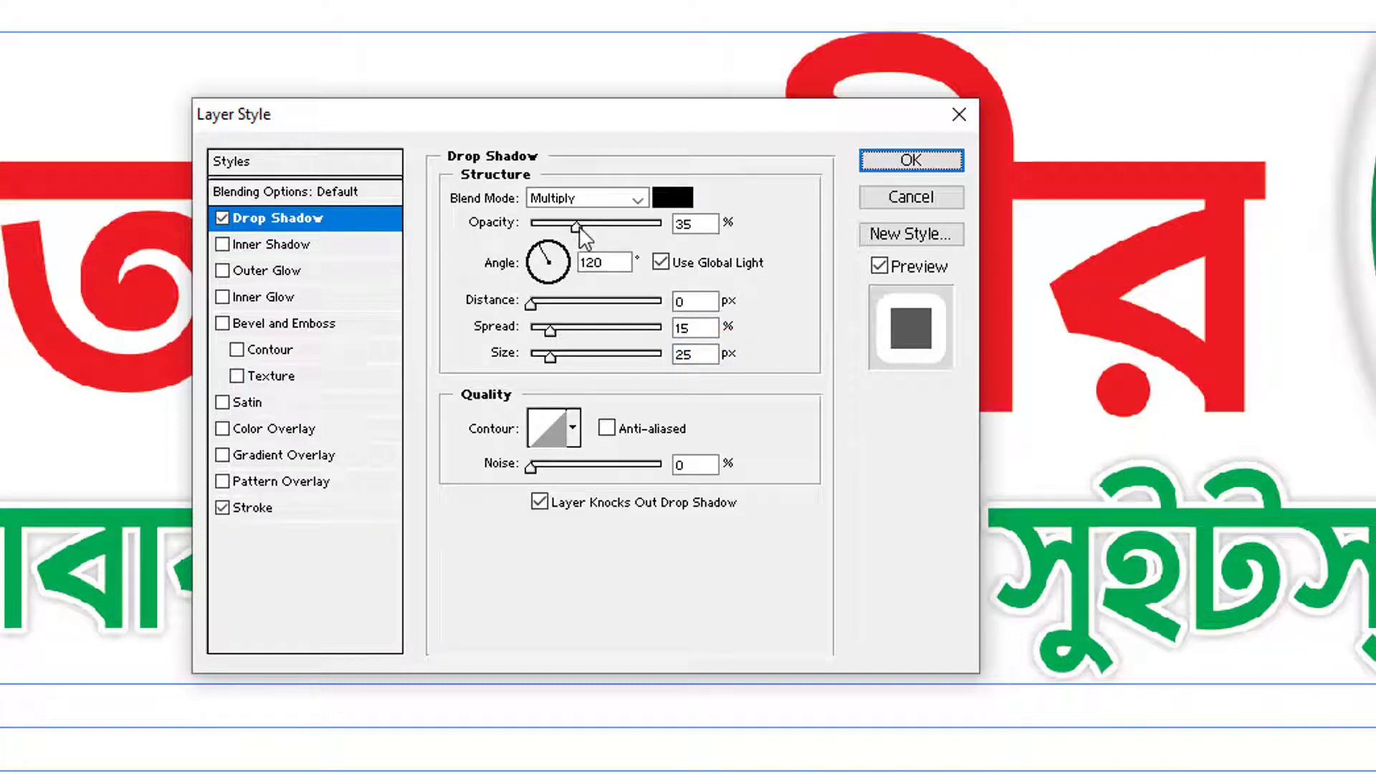
{"action": "mouse_move", "coordinate": [580, 226]}
{"action": "left_mouse_down"}
{"action": "mouse_move", "coordinate": [543, 227]}
{"action": "mouse_move", "coordinate": [567, 228]}
{"action": "left_mouse_up"}
Apply the subtitle's effects and paste the same outline and shadow onto the red title
{"action": "left_click", "coordinate": [892, 166]}
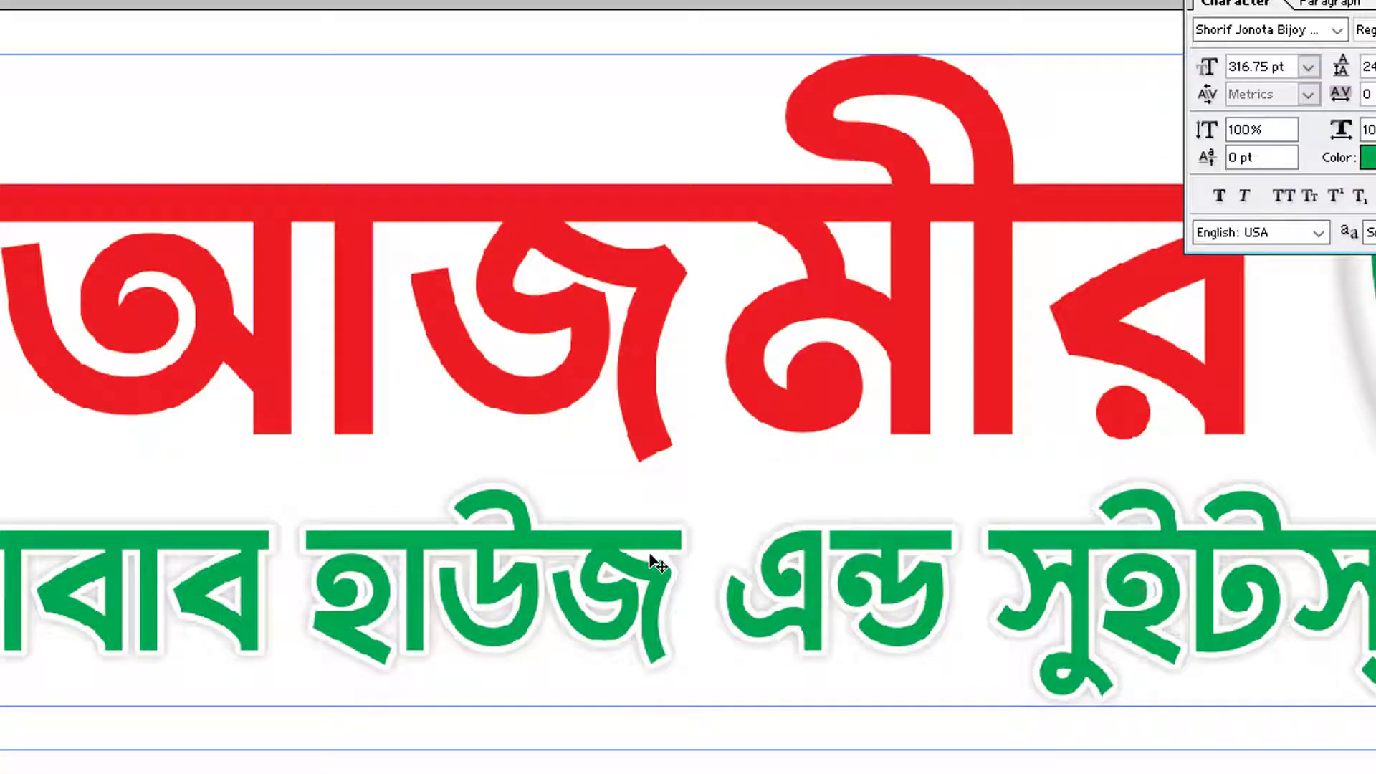
{"action": "right_click", "coordinate": [663, 354]}
{"action": "left_click", "coordinate": [666, 358]}
{"action": "right_click", "coordinate": [644, 543]}
{"action": "left_click", "coordinate": [652, 550]}
{"action": "right_click", "coordinate": [661, 282]}
{"action": "left_click", "coordinate": [664, 287]}
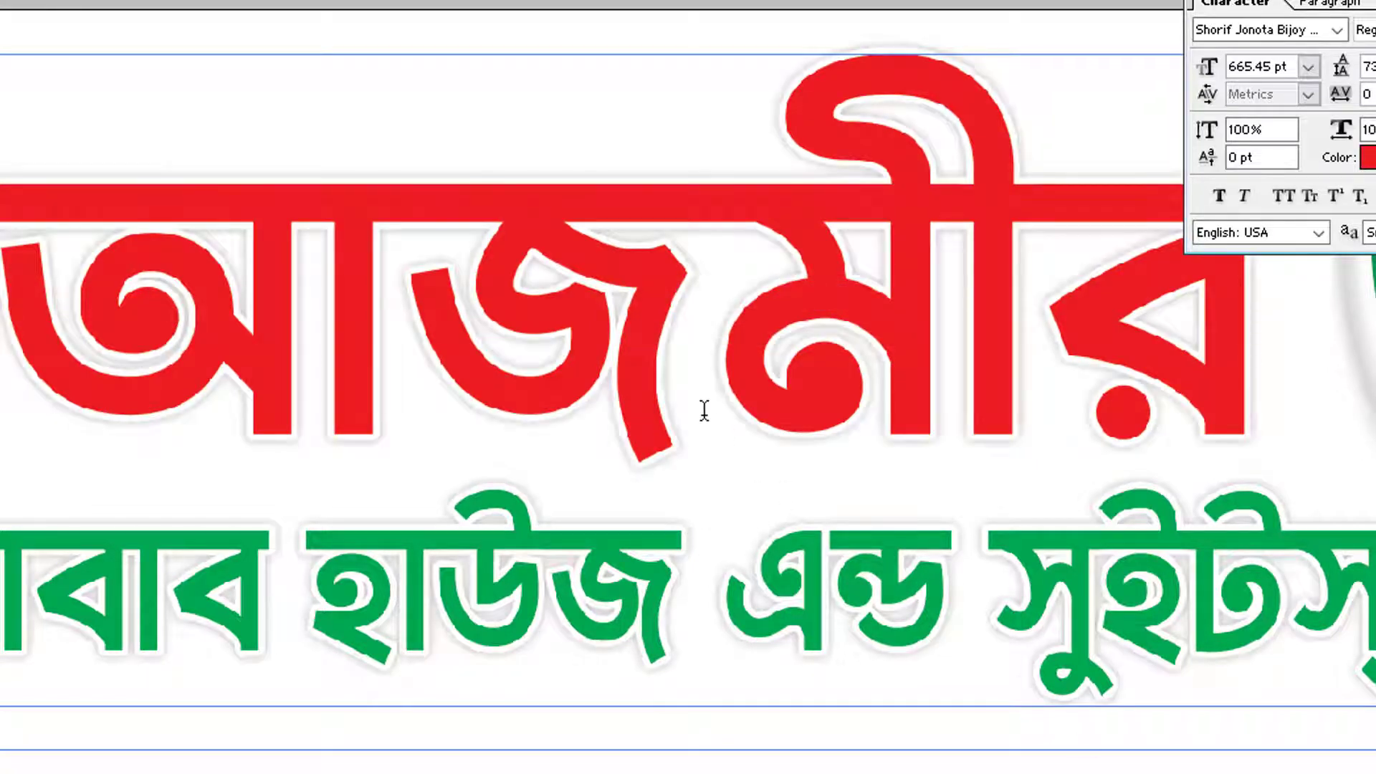
{"action": "key", "text": "Tab"}
Shift the red title up-left so its offset copy shows behind it
{"action": "left_click_drag", "start_coordinate": [830, 543], "coordinate": [939, 498]}
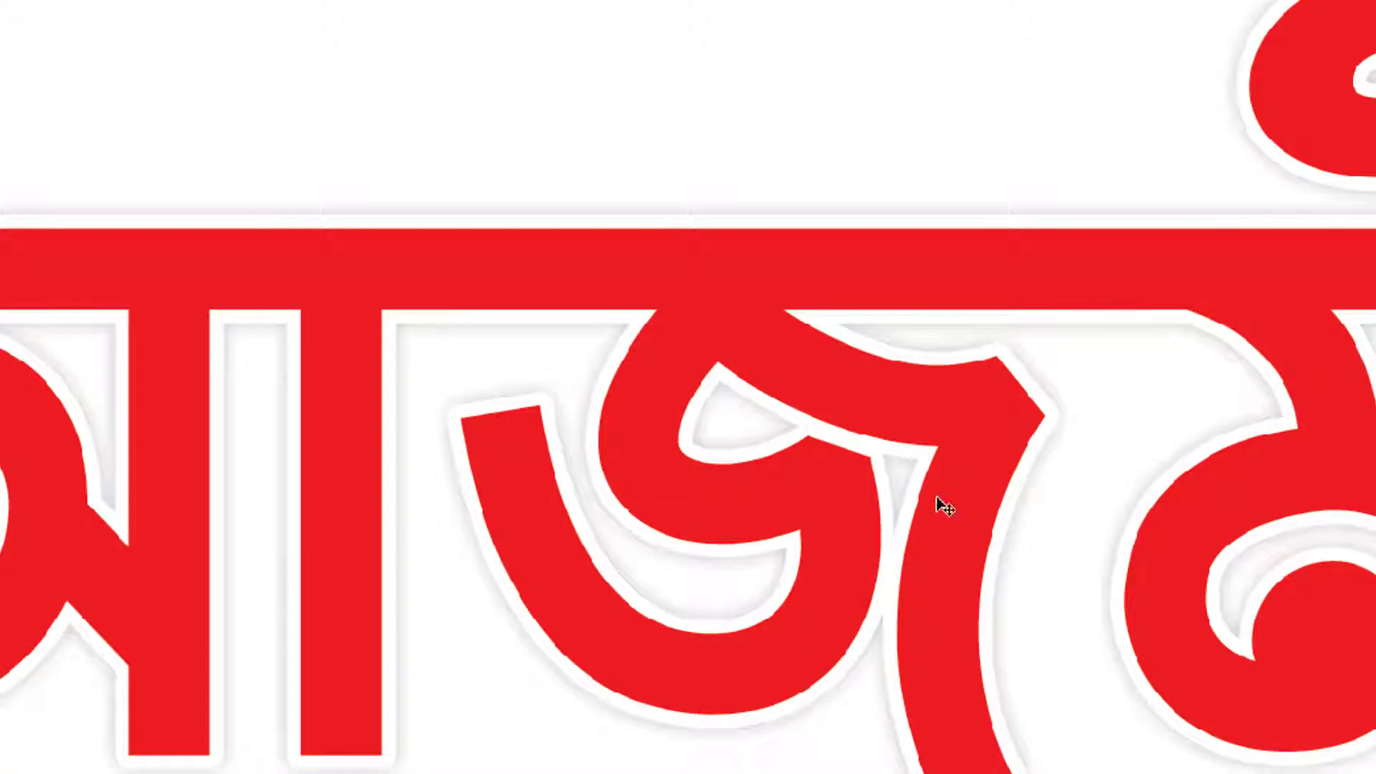
{"action": "right_click", "coordinate": [914, 408]}
{"action": "left_click", "coordinate": [959, 430]}
{"action": "left_click_drag", "start_coordinate": [961, 431], "coordinate": [940, 414]}
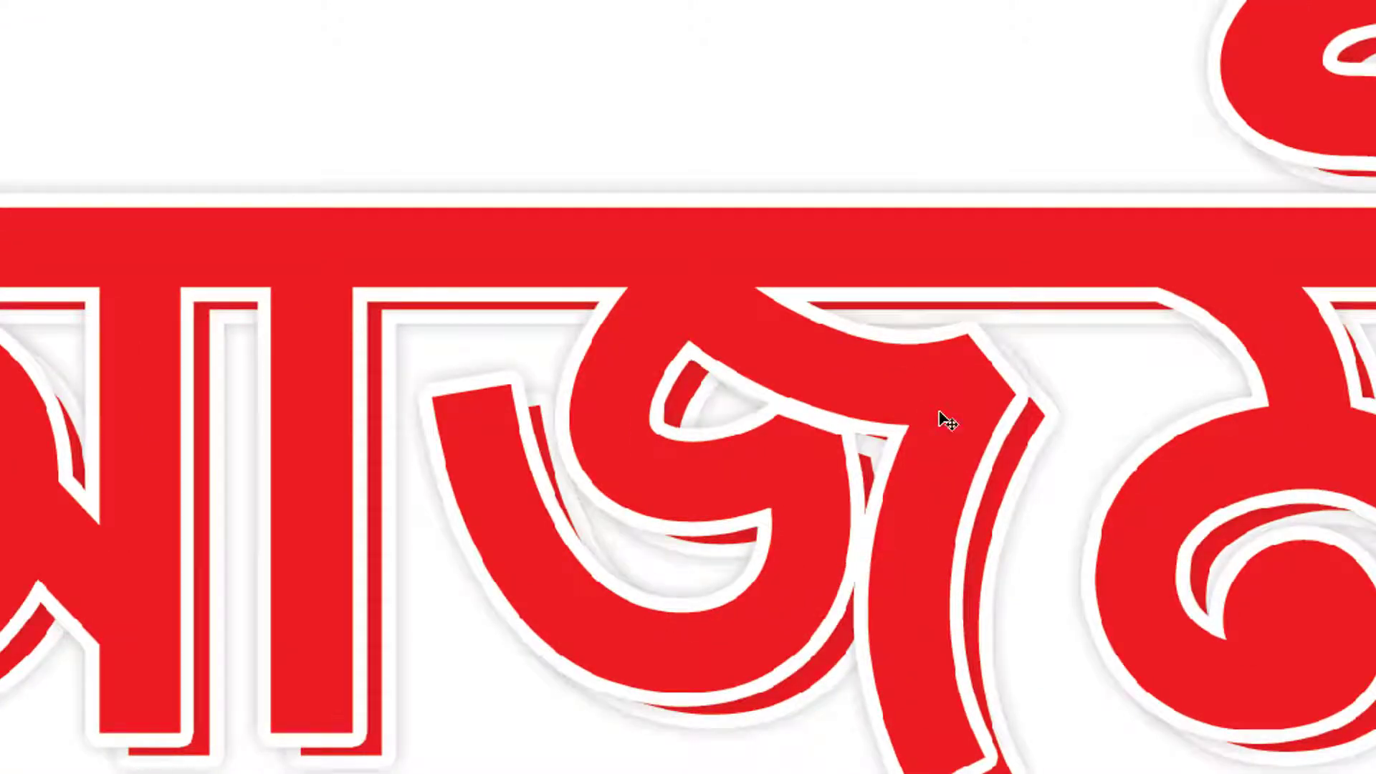
{"action": "right_click", "coordinate": [939, 410]}
{"action": "left_click", "coordinate": [988, 458]}
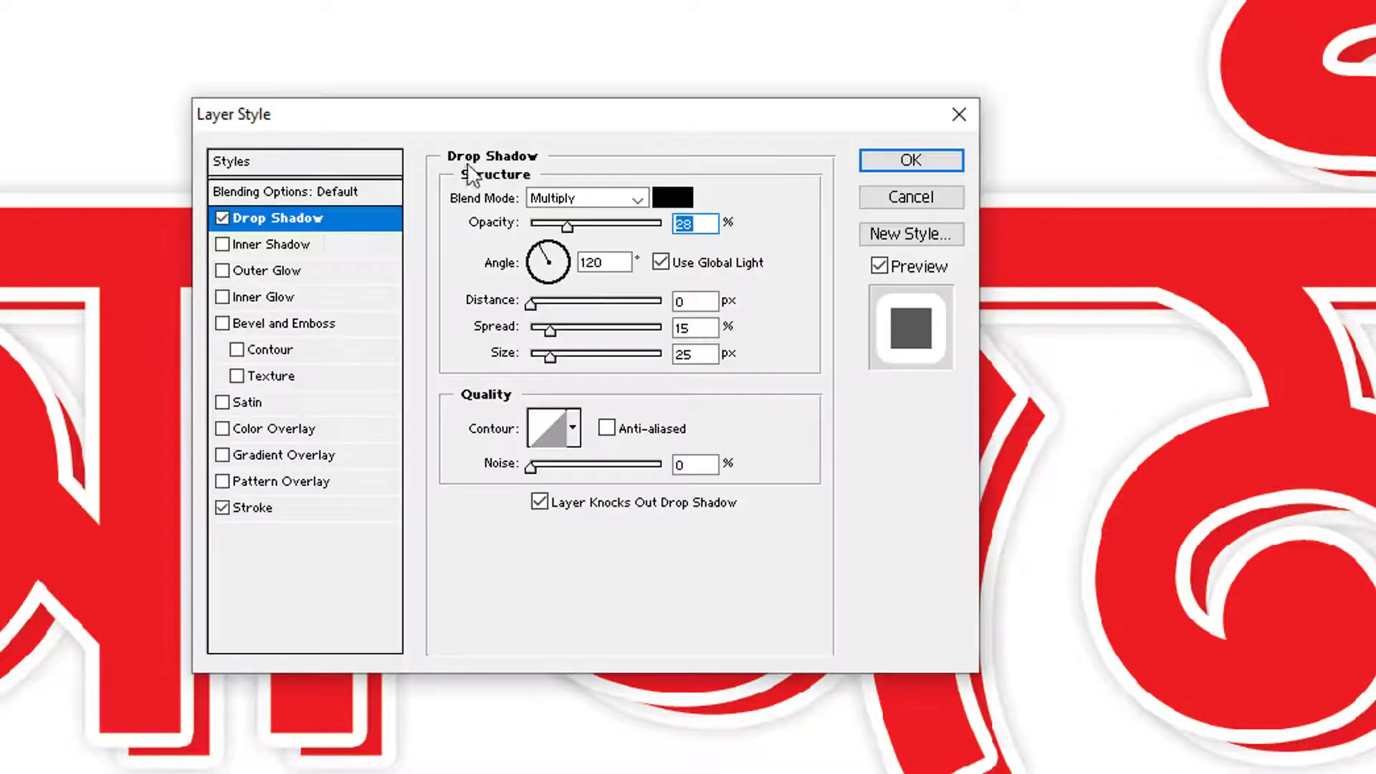
Remove the back layer's shadow and stroke and add a Transparent Rainbow gradient overlay
{"action": "left_click", "coordinate": [223, 217]}
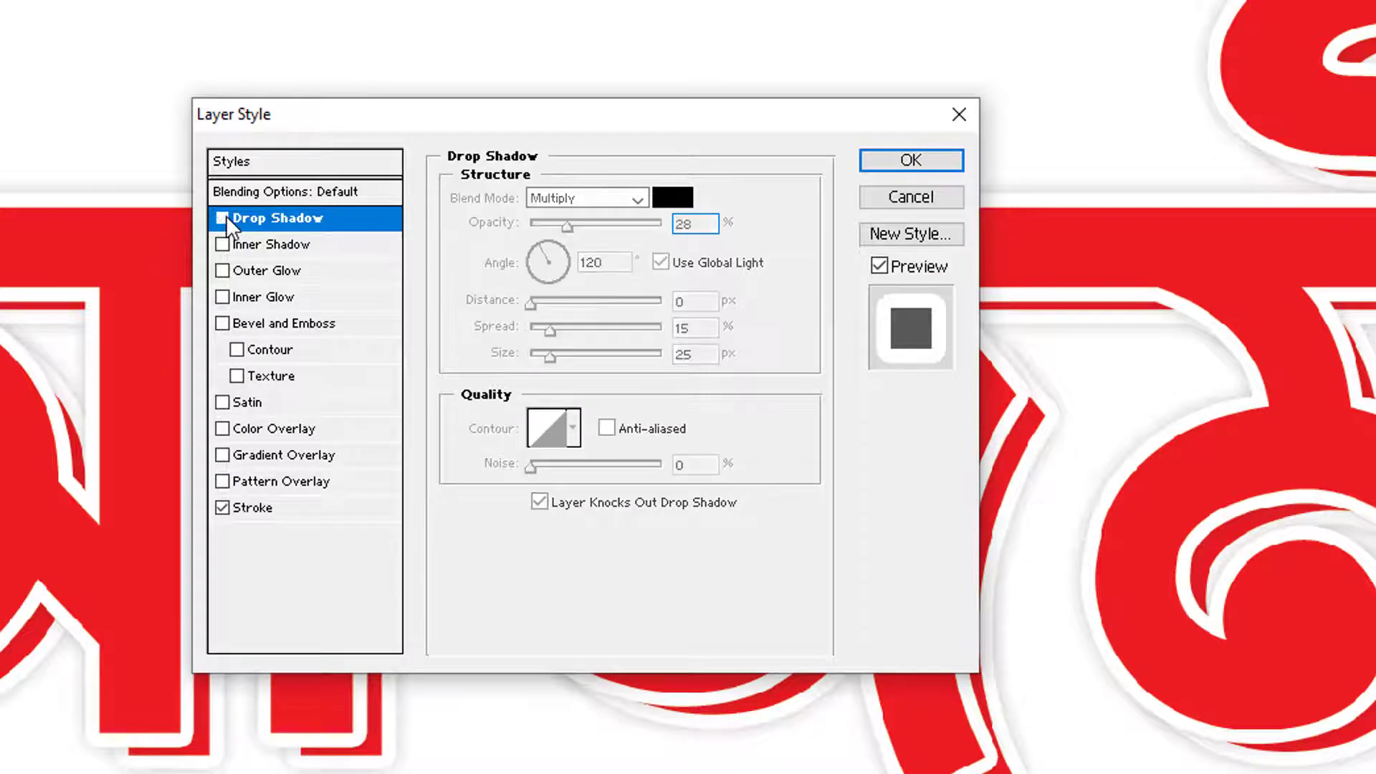
{"action": "left_click", "coordinate": [222, 508]}
{"action": "left_click_drag", "start_coordinate": [356, 136], "coordinate": [967, 387]}
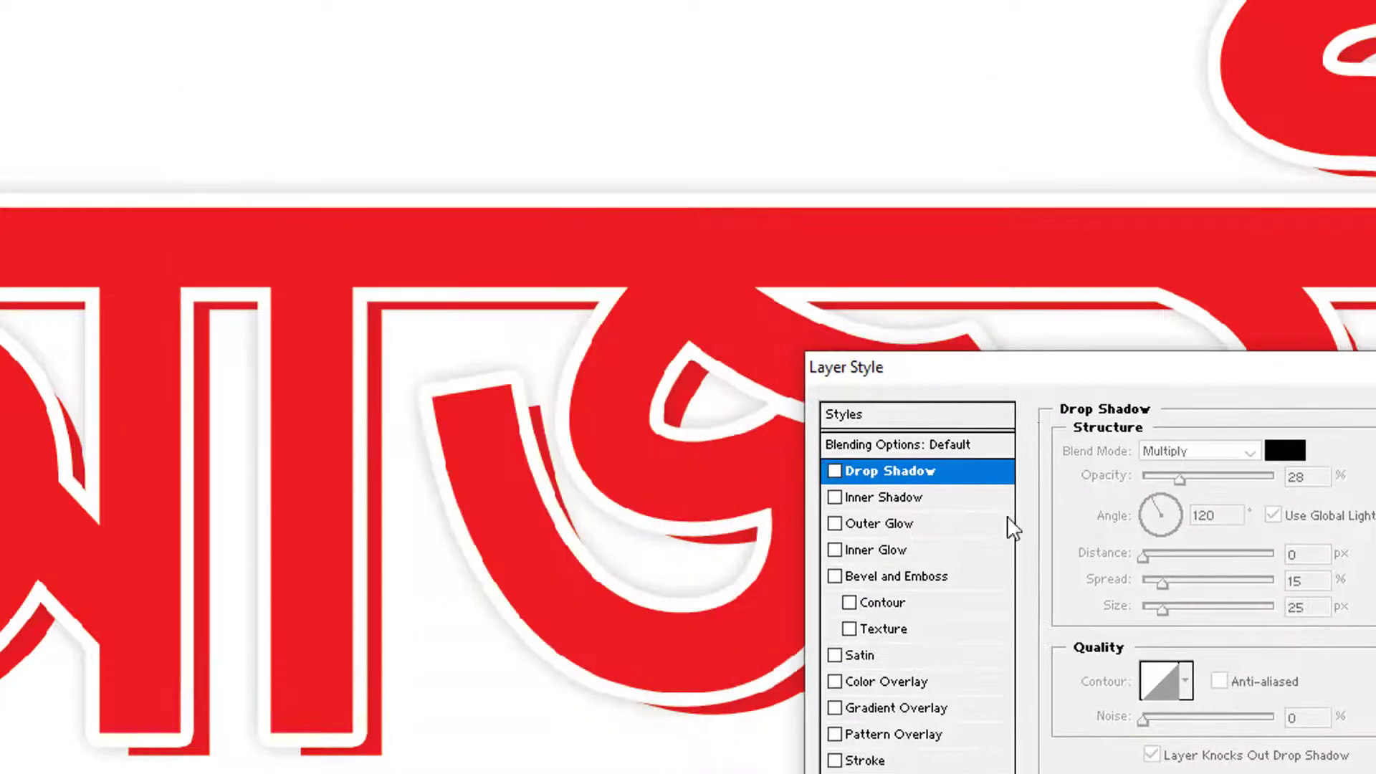
{"action": "left_click", "coordinate": [909, 708]}
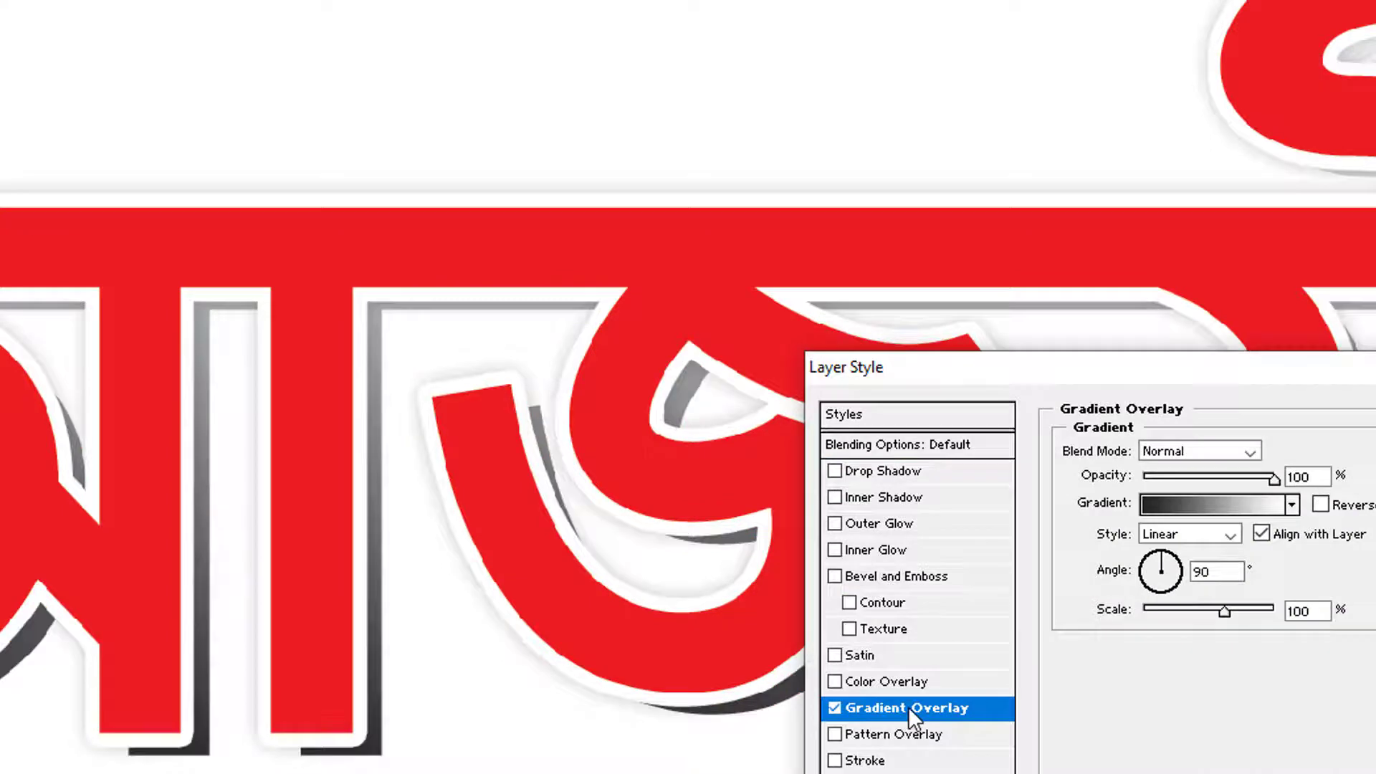
{"action": "left_click", "coordinate": [1193, 509]}
{"action": "left_click", "coordinate": [138, 172]}
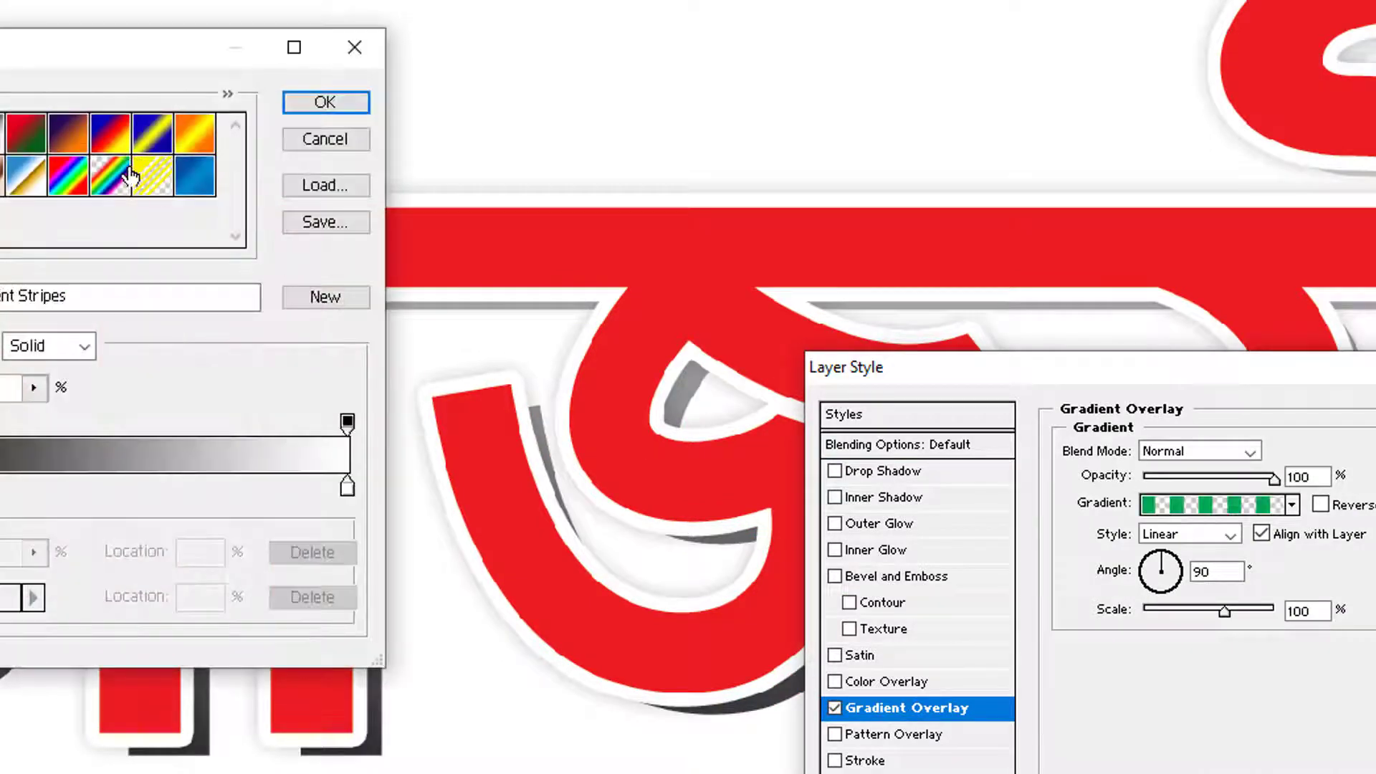
{"action": "left_click", "coordinate": [122, 178]}
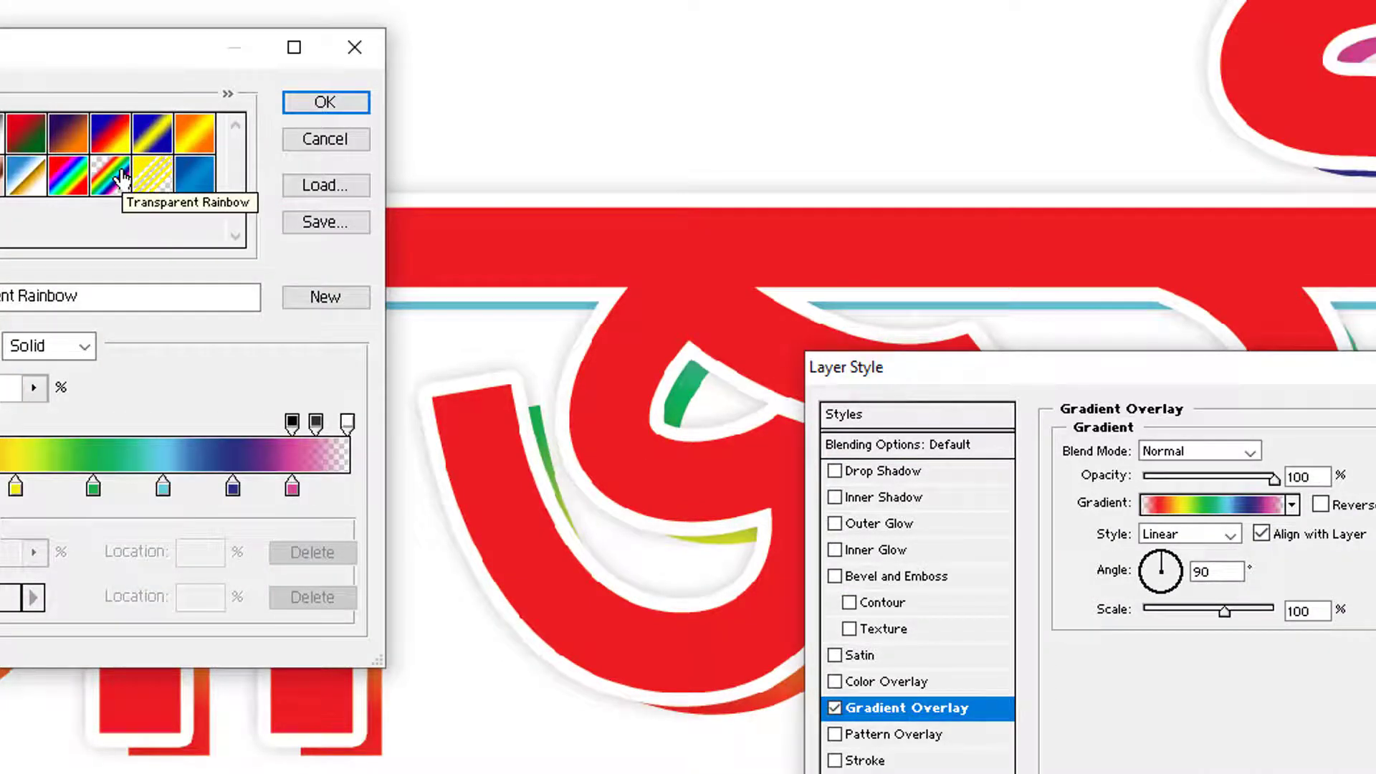
Edit the rainbow gradient to drop its transparent ends, running opaque from red to pink
{"action": "left_click_drag", "start_coordinate": [101, 55], "coordinate": [789, 86]}
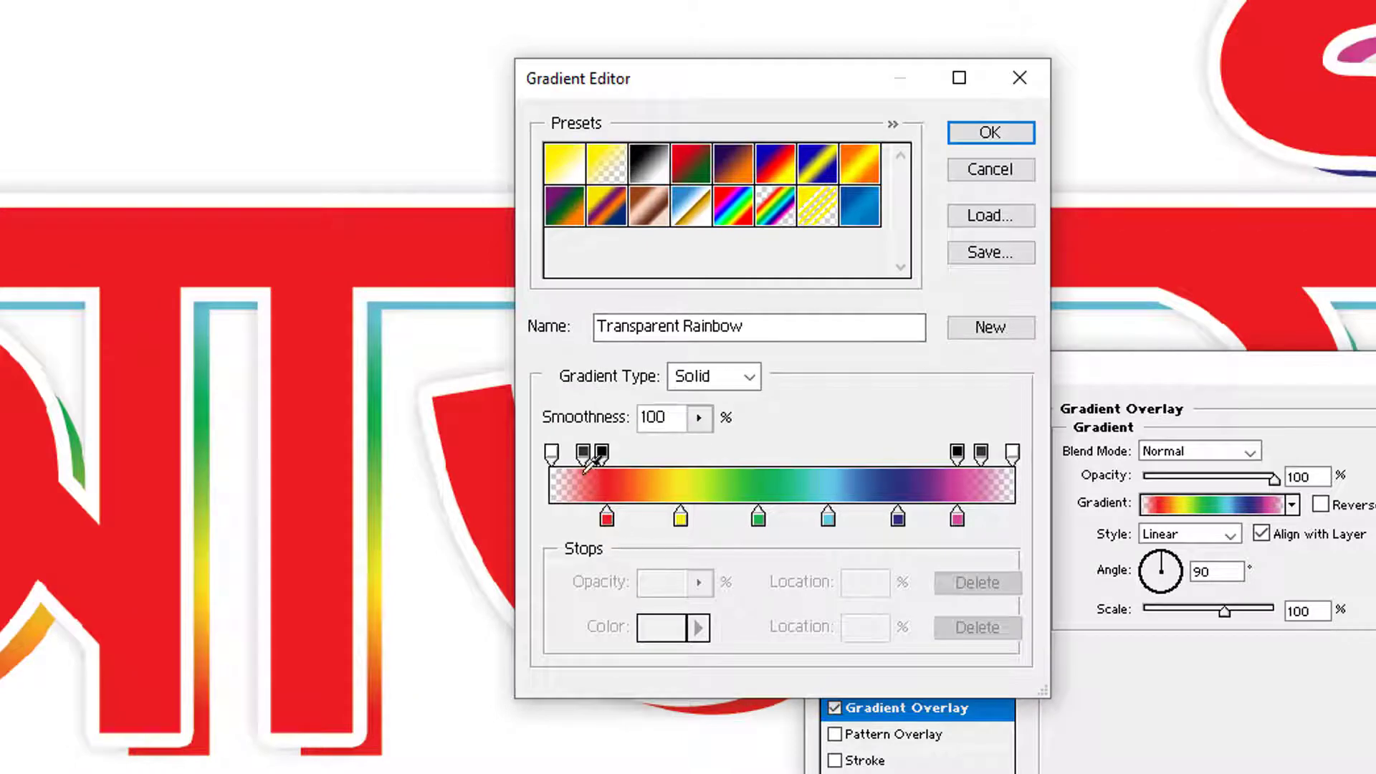
{"action": "left_click_drag", "start_coordinate": [551, 452], "coordinate": [494, 341]}
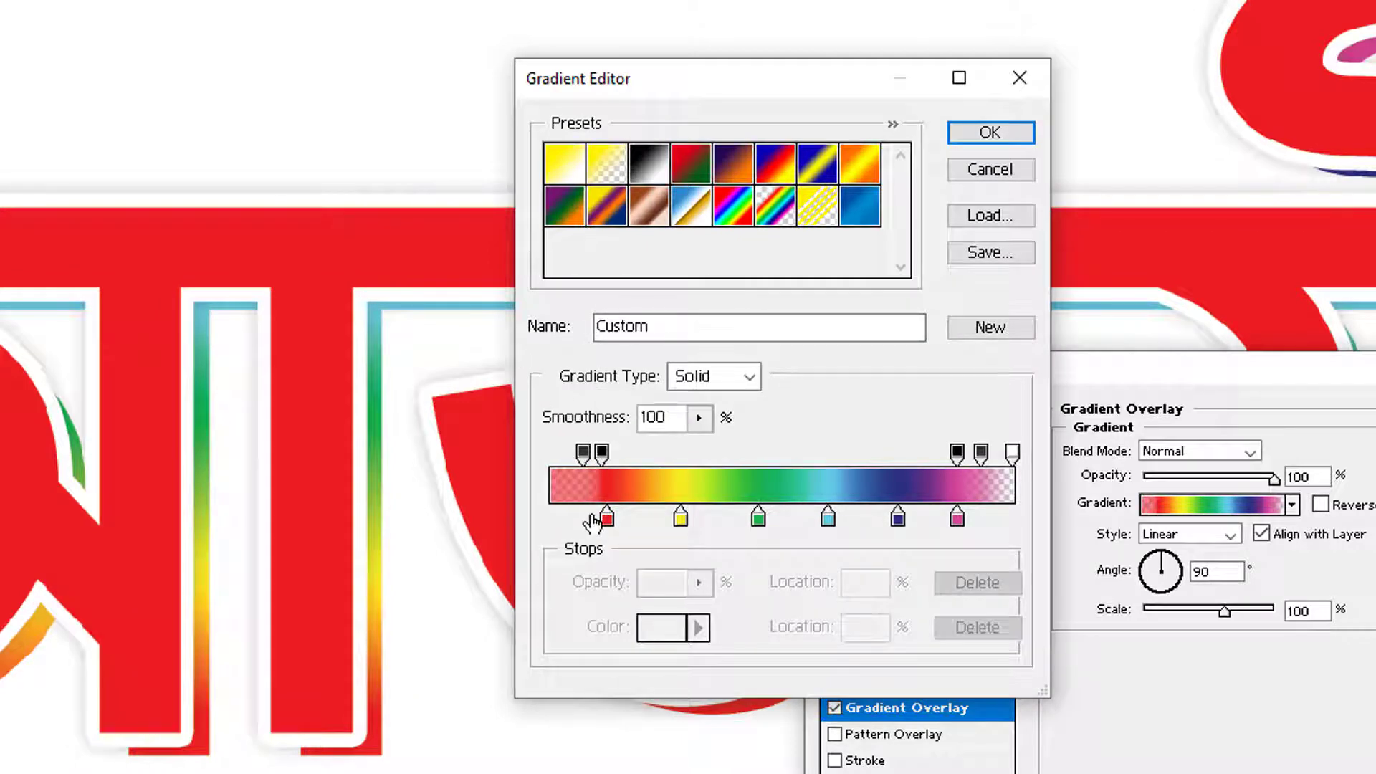
{"action": "left_click_drag", "start_coordinate": [606, 518], "coordinate": [509, 517]}
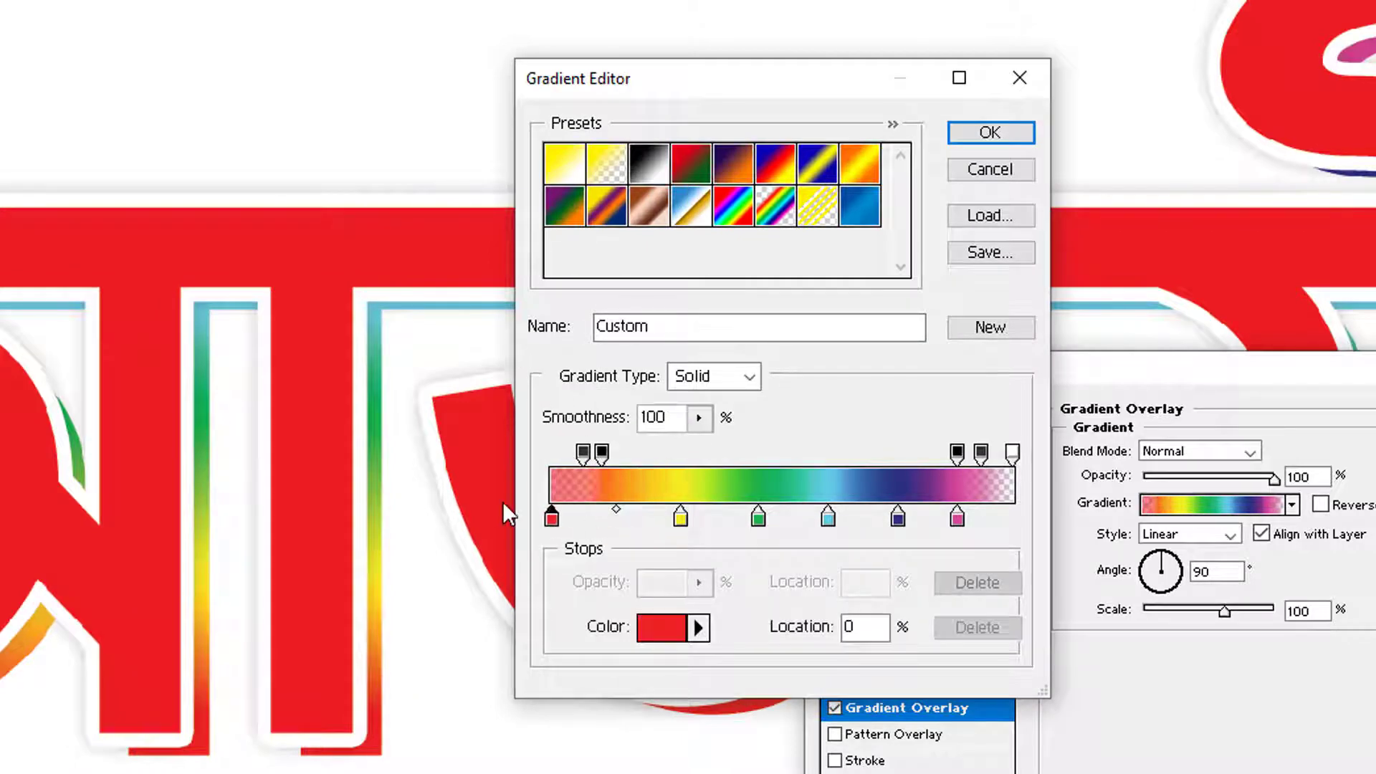
{"action": "left_click", "coordinate": [956, 526]}
{"action": "left_click_drag", "start_coordinate": [957, 521], "coordinate": [1068, 519]}
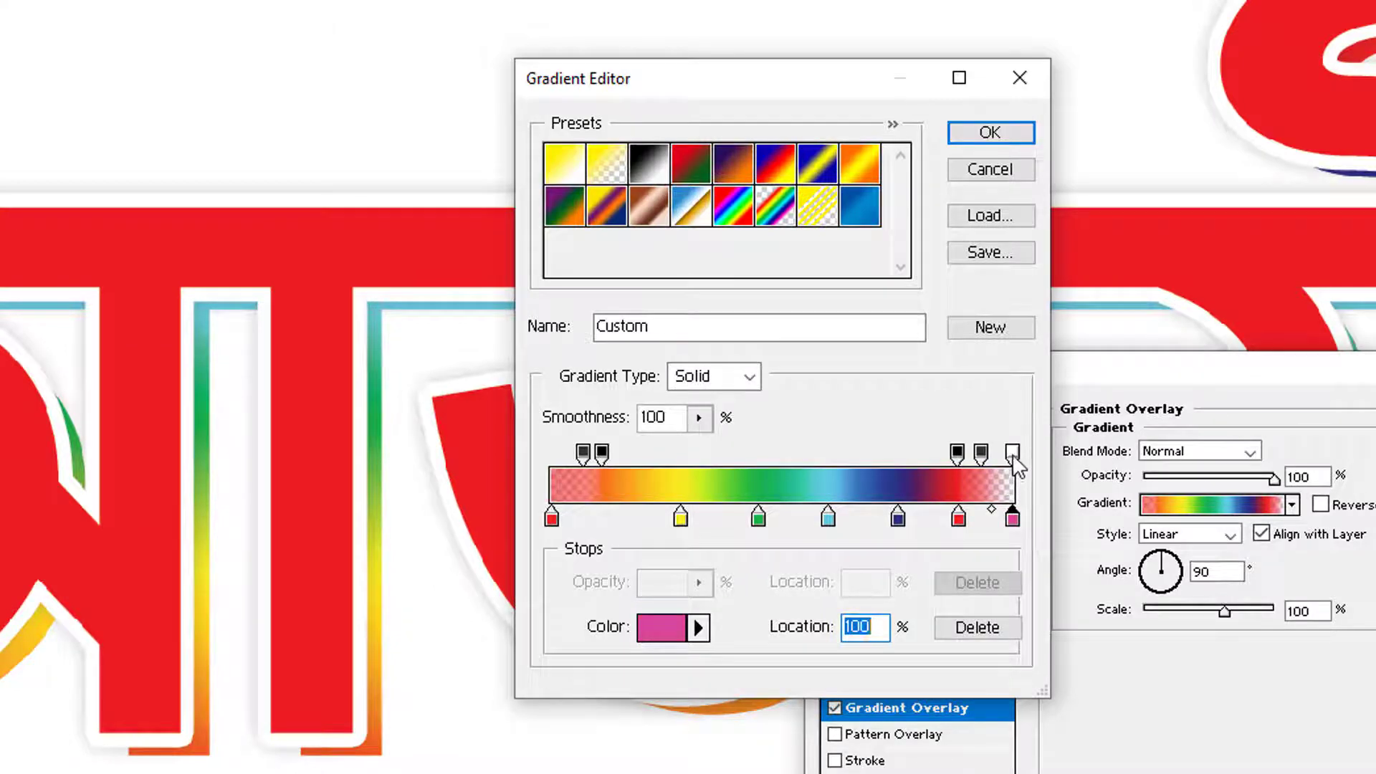
{"action": "left_click_drag", "start_coordinate": [1012, 452], "coordinate": [1015, 346]}
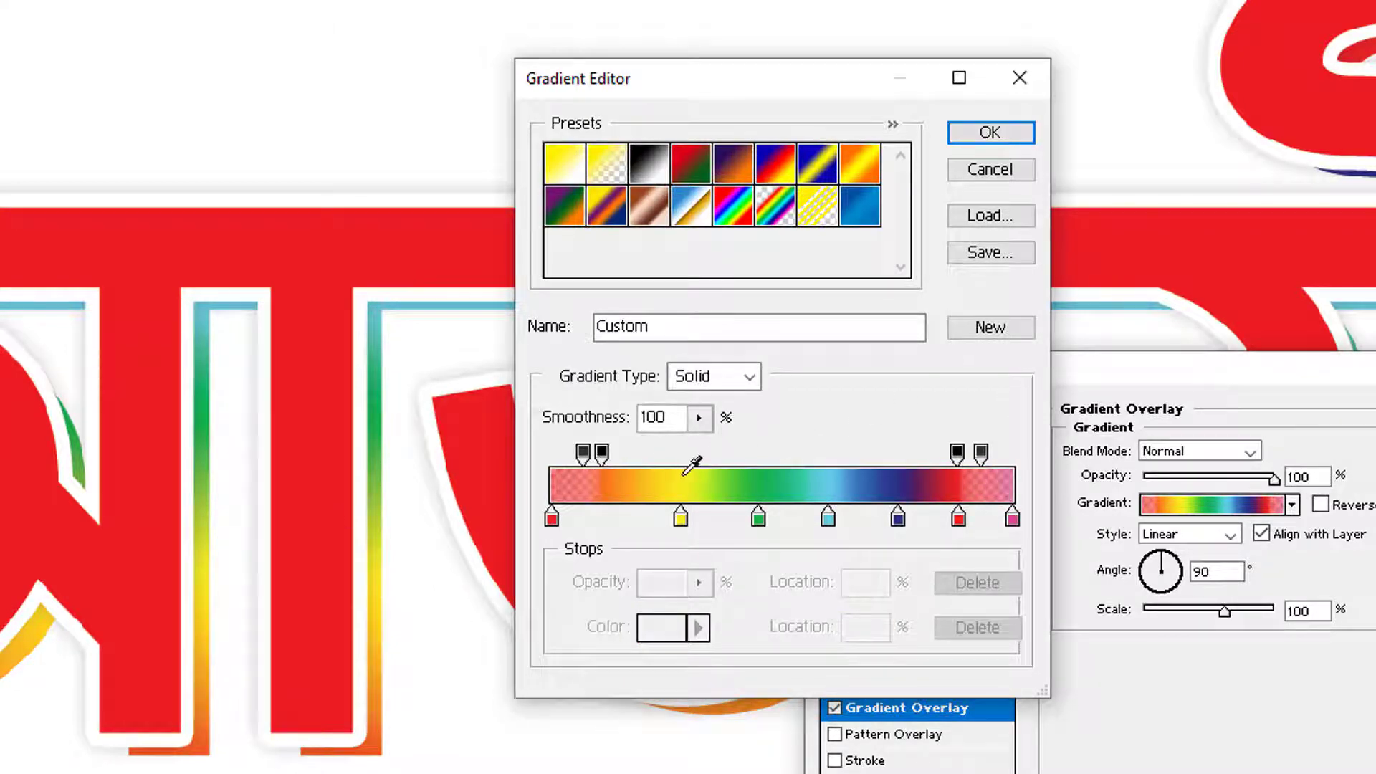
{"action": "left_click", "coordinate": [996, 133]}
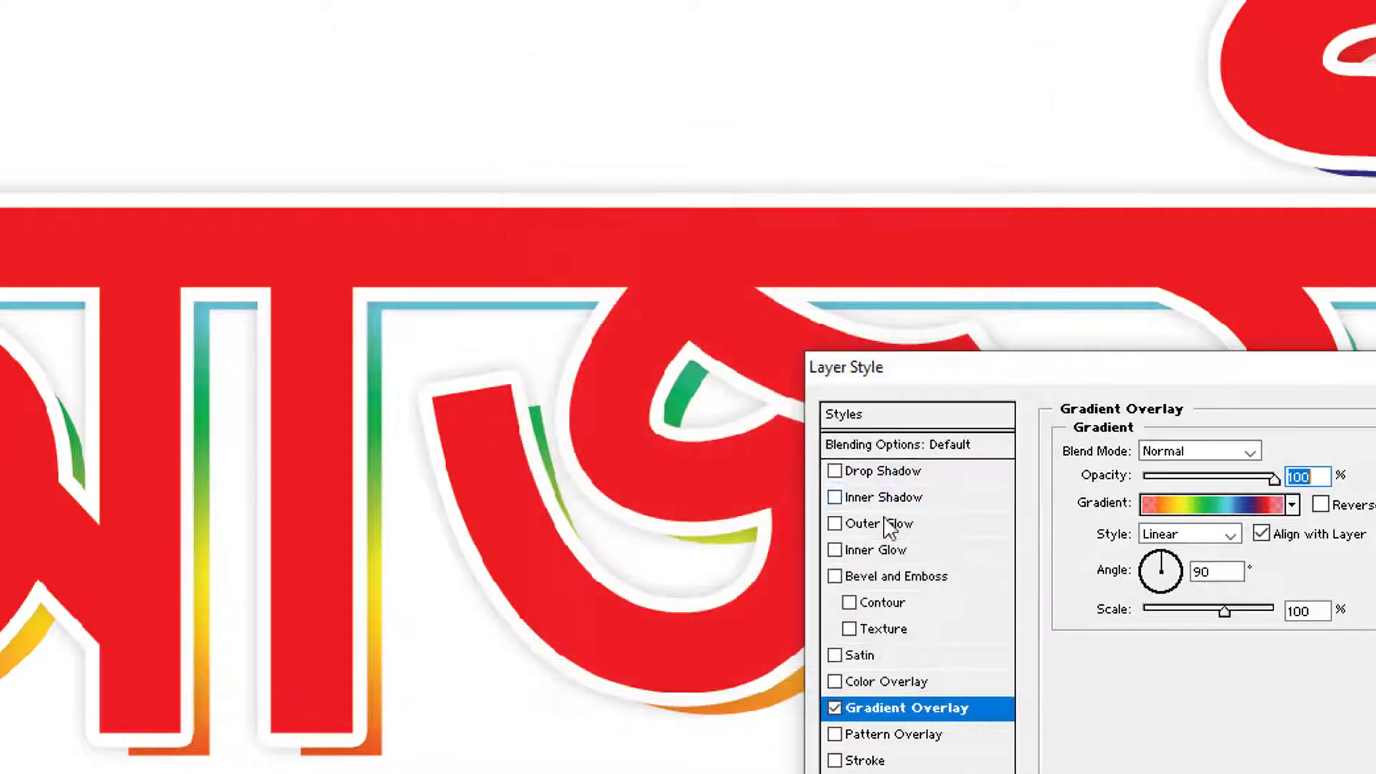
{"action": "left_click", "coordinate": [902, 580]}
Give the back layer a bevel with black shading, depth 590%, size 92 px, soften 4 px
{"action": "left_click_drag", "start_coordinate": [1176, 558], "coordinate": [1197, 554]}
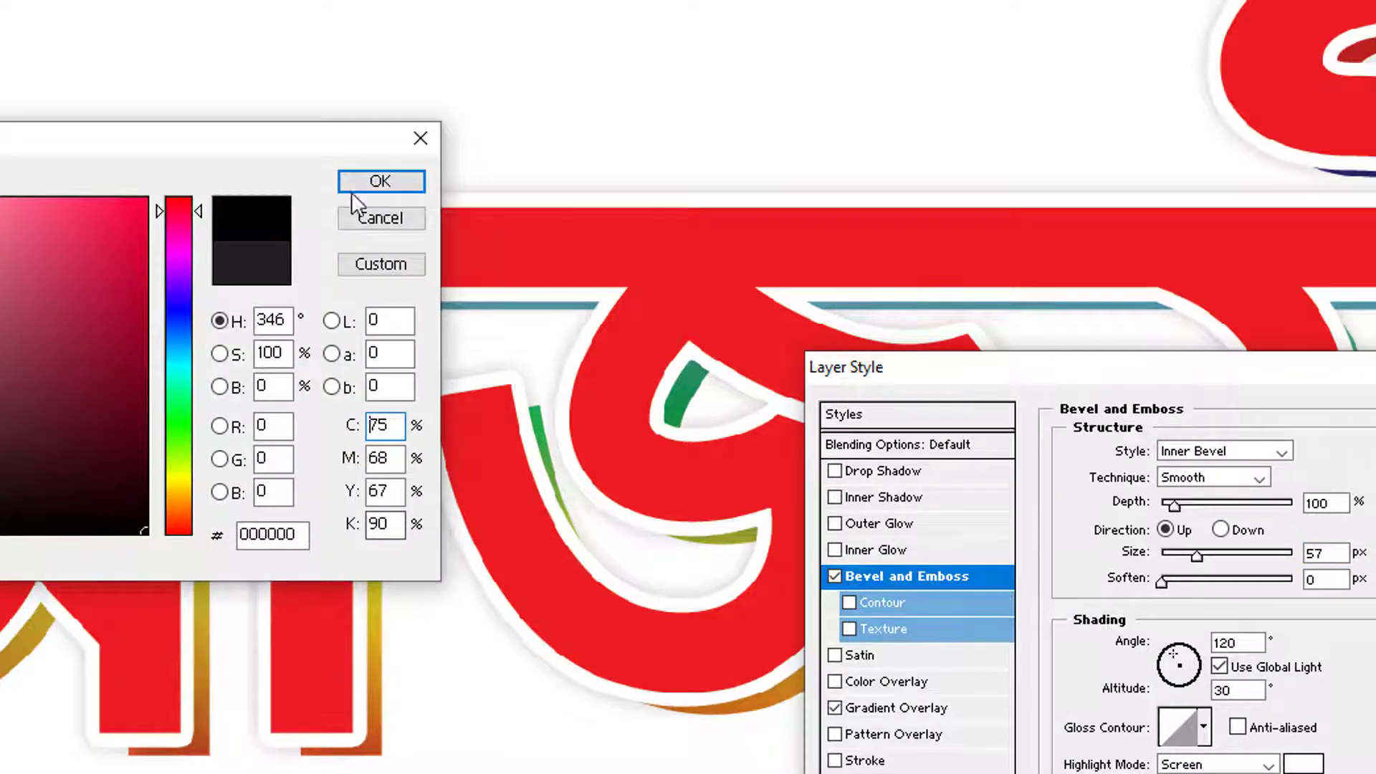
{"action": "left_click", "coordinate": [365, 183]}
{"action": "left_click_drag", "start_coordinate": [1184, 502], "coordinate": [1237, 504]}
{"action": "mouse_move", "coordinate": [1198, 556]}
{"action": "left_mouse_down"}
{"action": "mouse_move", "coordinate": [1213, 558]}
{"action": "mouse_move", "coordinate": [1192, 582]}
{"action": "left_mouse_up"}
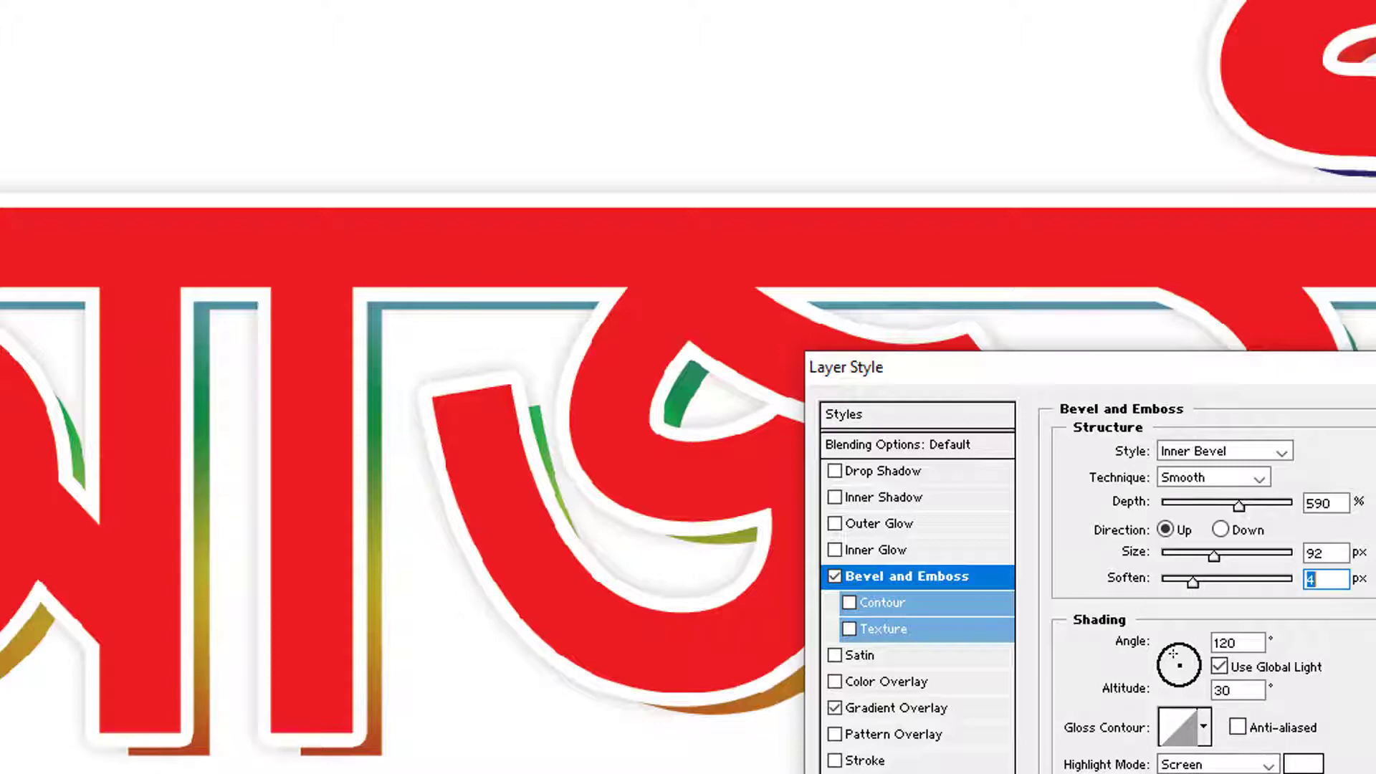
{"action": "left_click", "coordinate": [1326, 554]}
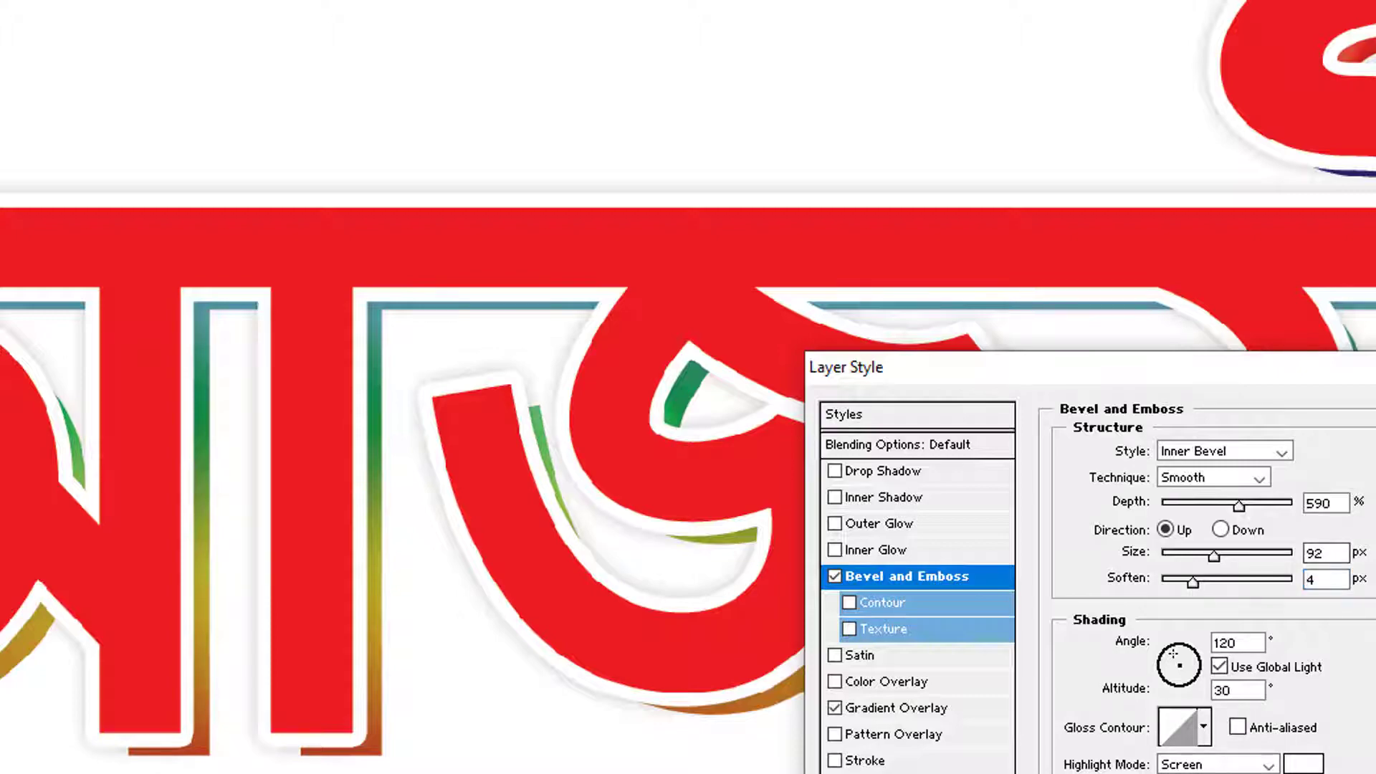
{"action": "key", "text": "Return"}
{"action": "key", "text": "ctrl+0"}
{"action": "key", "text": "Tab"}
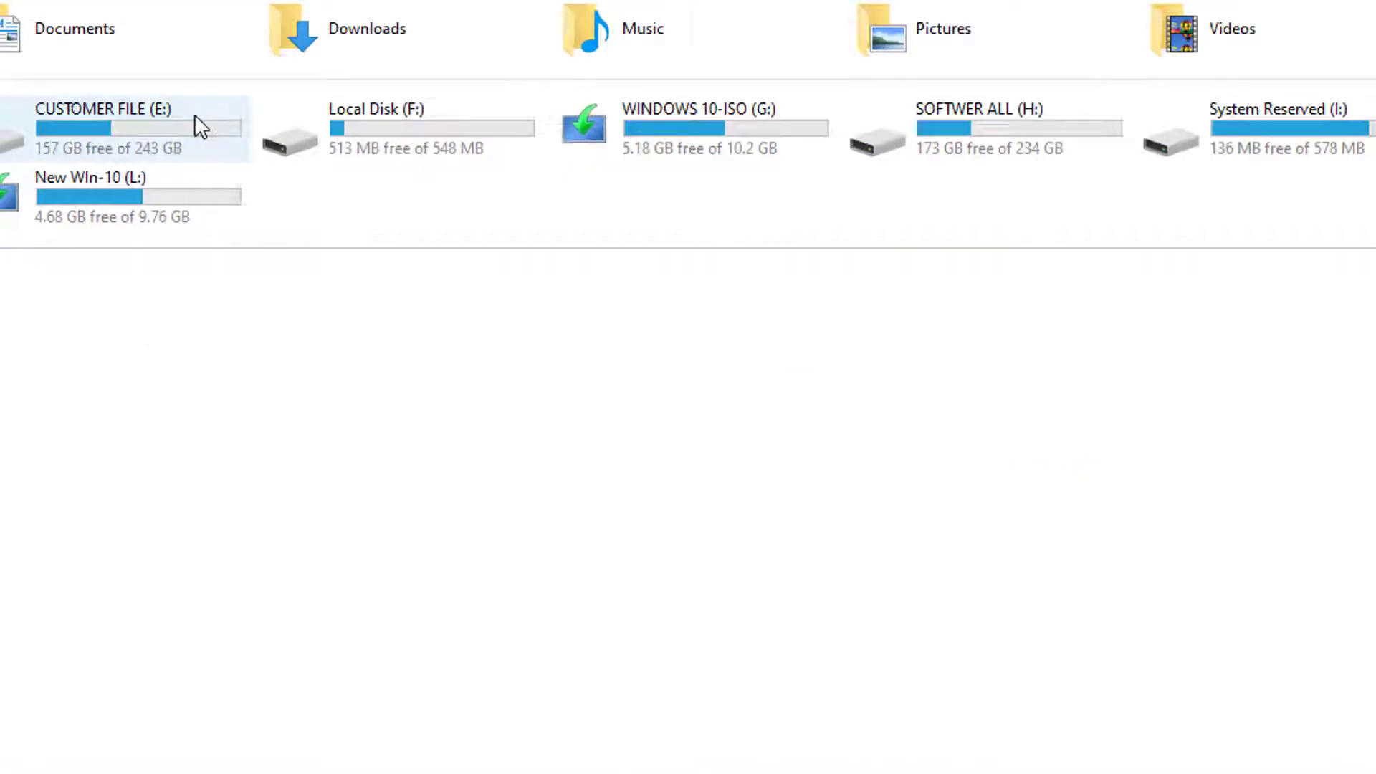
Open the CUSTOMER FILE (E:) drive and browse its design folders such as BUSINESS CARD
{"action": "left_click", "coordinate": [51, 165]}
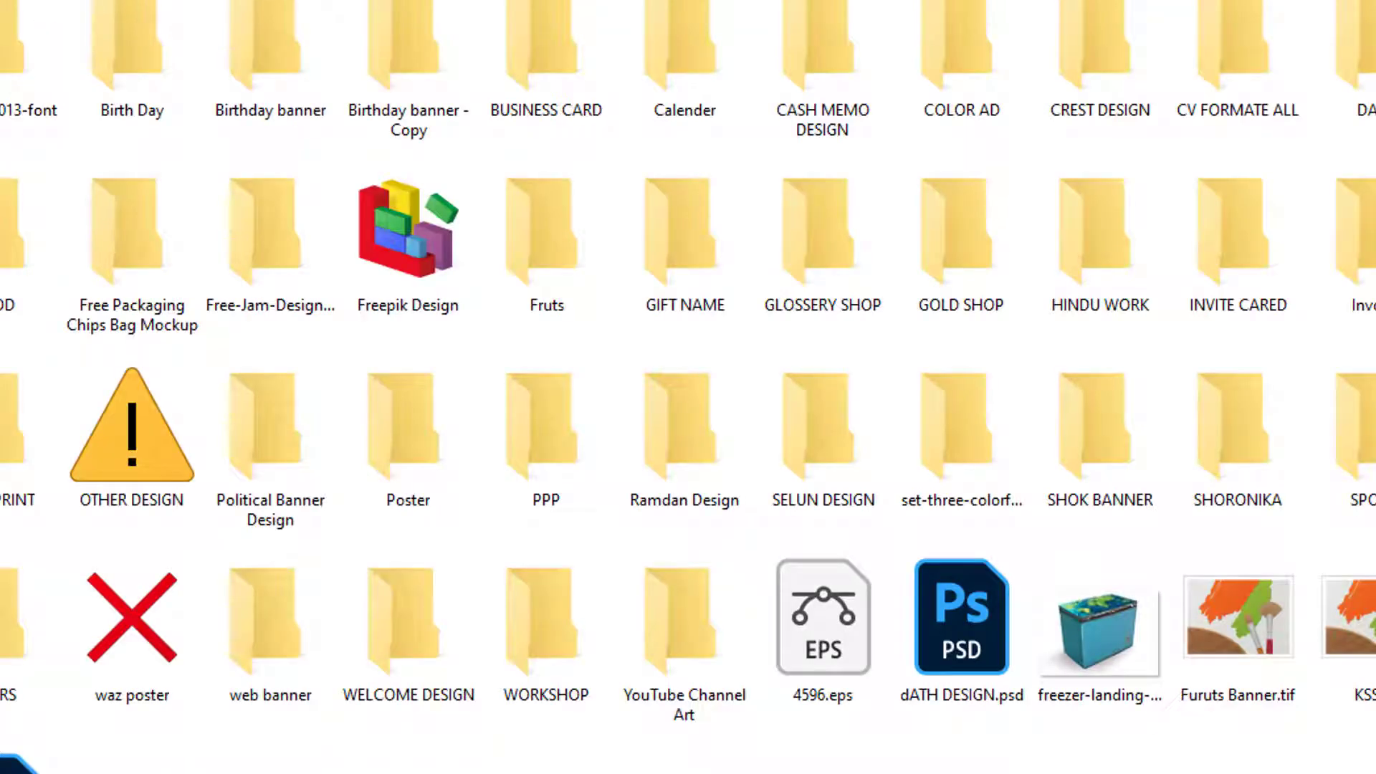
{"action": "left_click", "coordinate": [593, 43]}
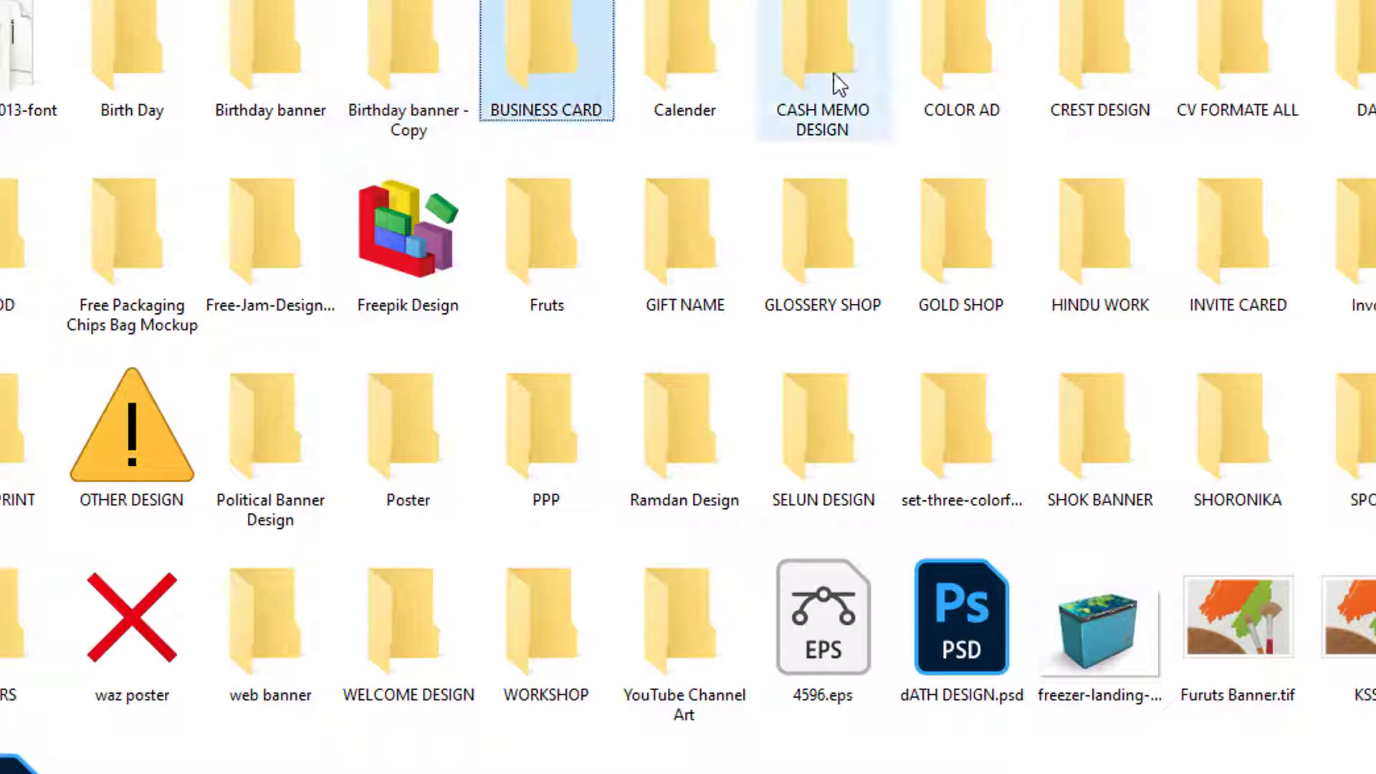
{"action": "left_click", "coordinate": [22, 79]}
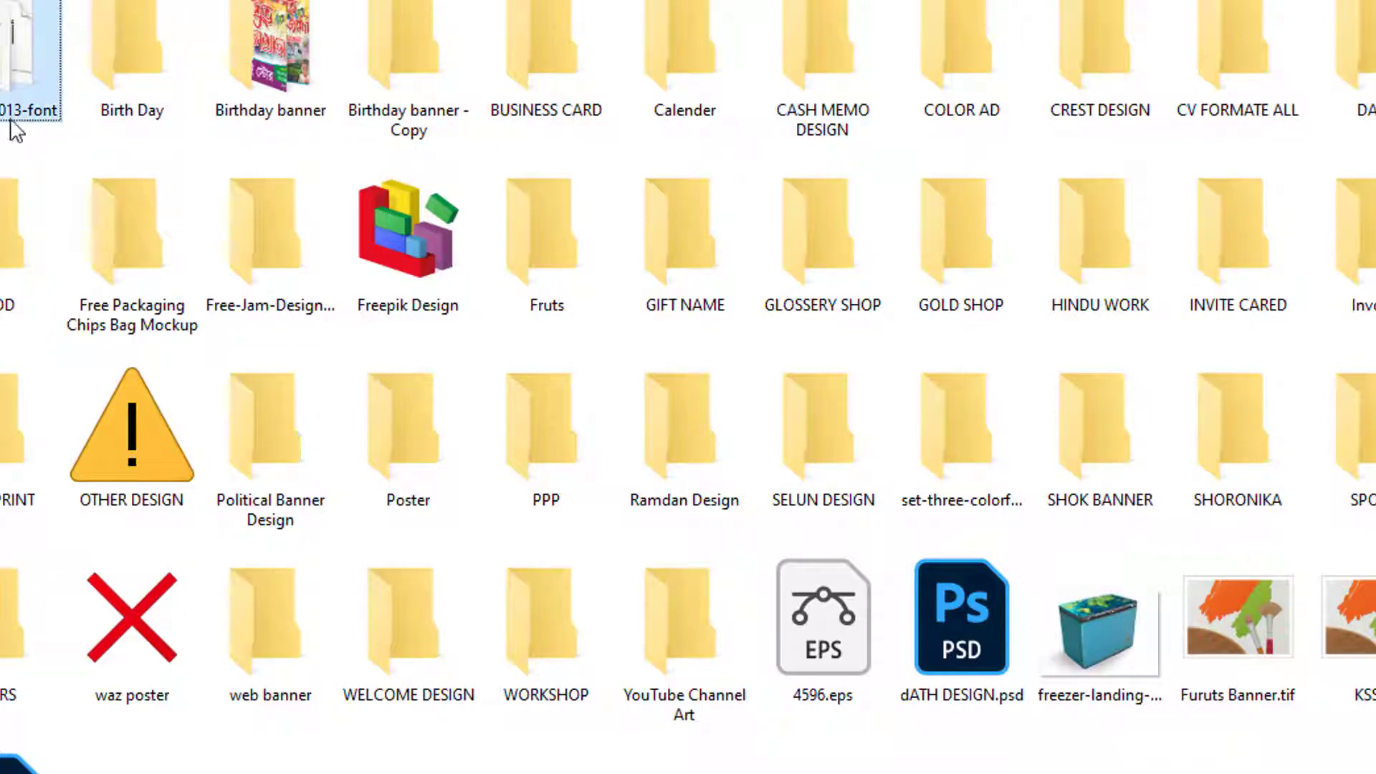
{"action": "left_click", "coordinate": [31, 222]}
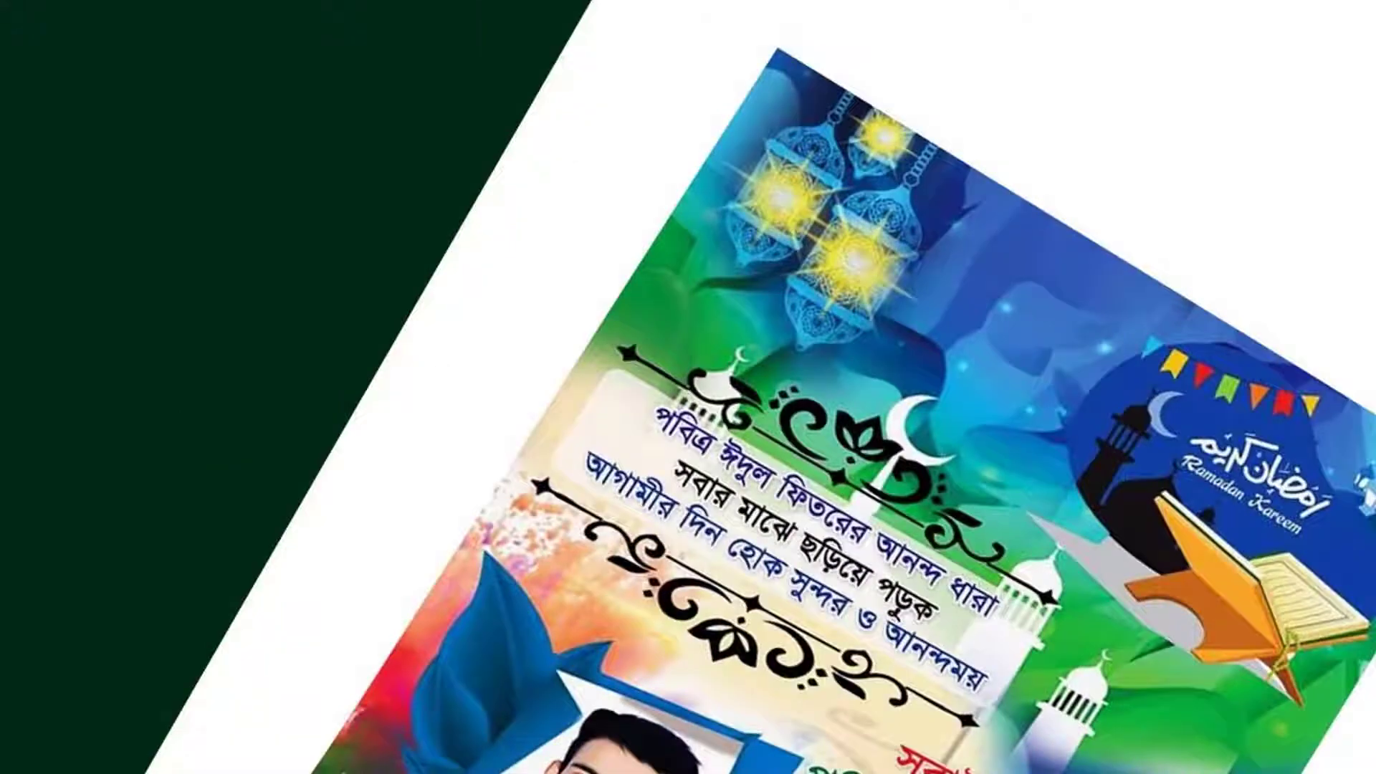
Bring up the desktop menu for display settings, then select the red title's copy layer
{"action": "right_click", "coordinate": [147, 371]}
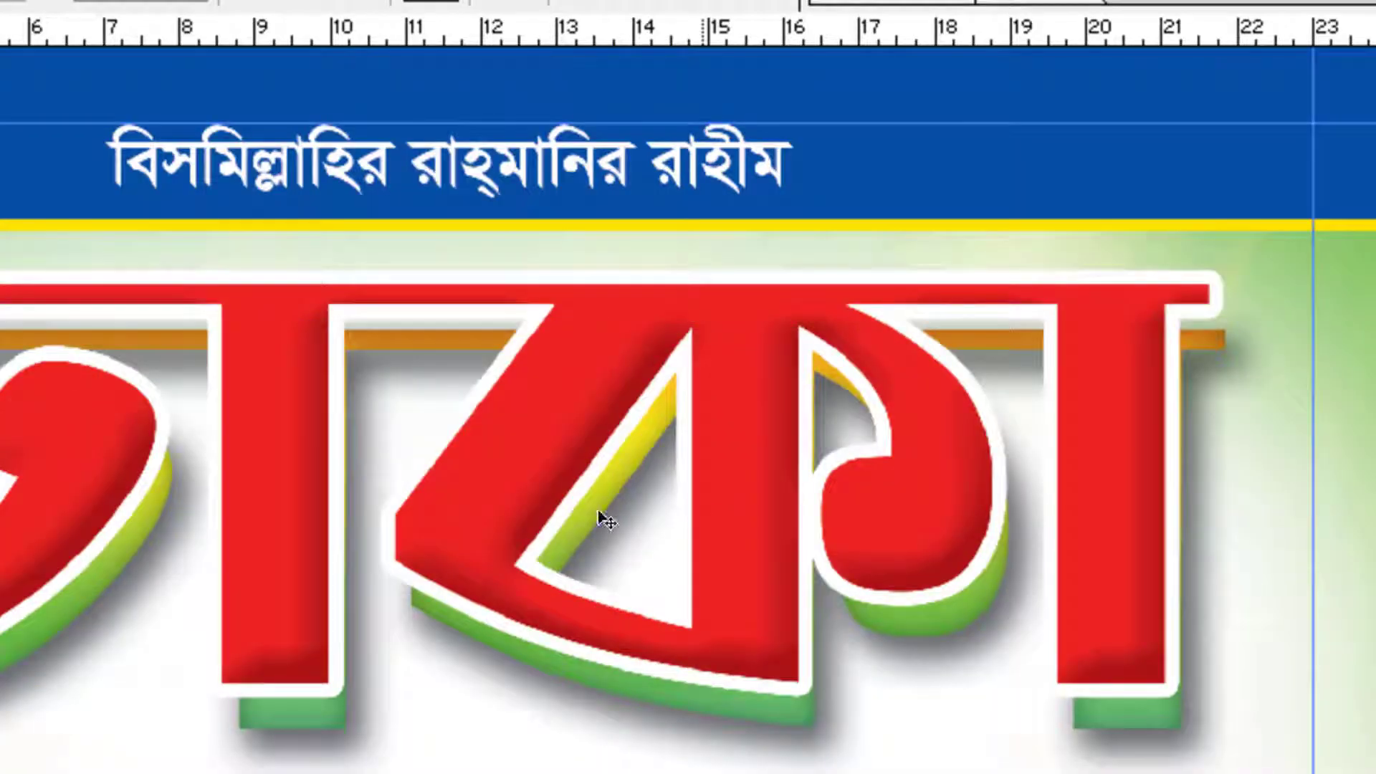
{"action": "right_click", "coordinate": [583, 503]}
{"action": "left_click", "coordinate": [629, 528]}
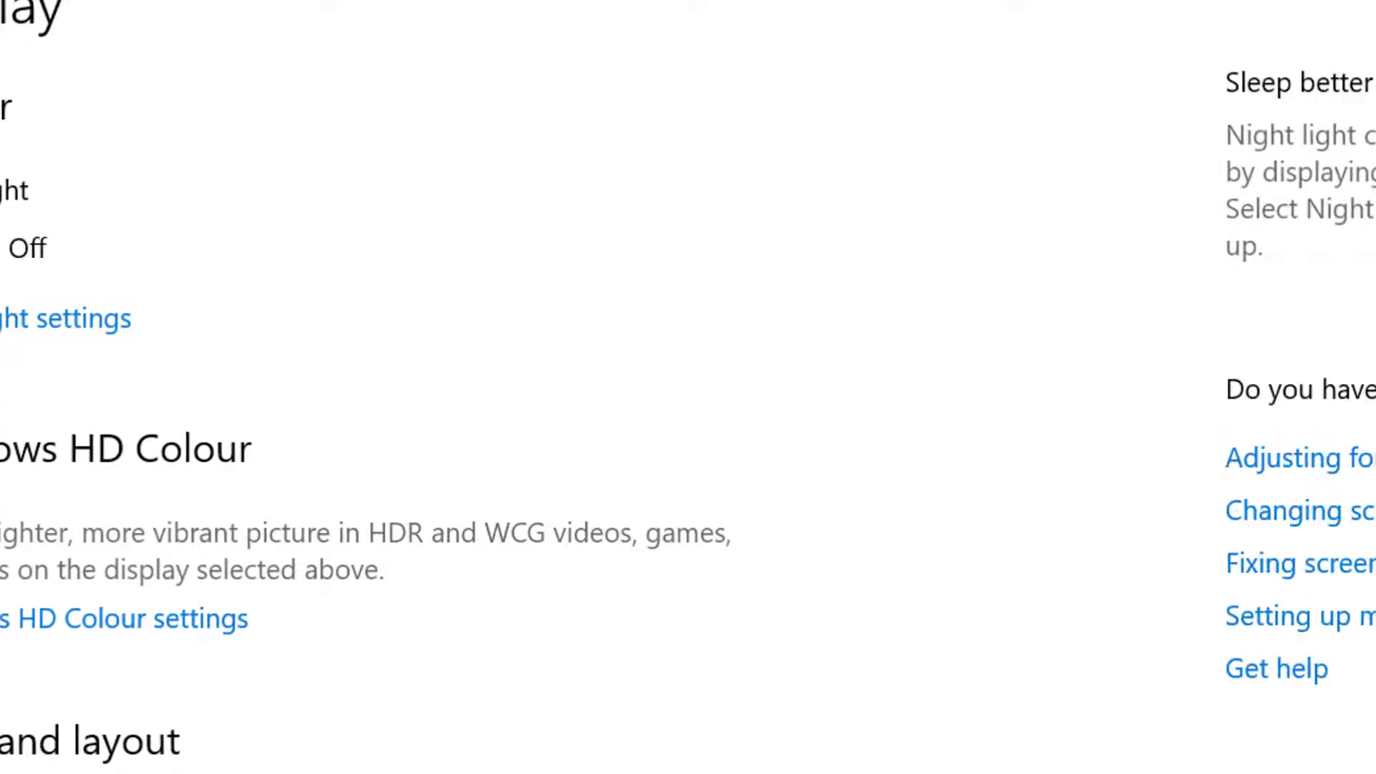
Change the Windows display scale to the Recommended value
{"action": "left_click", "coordinate": [152, 733]}
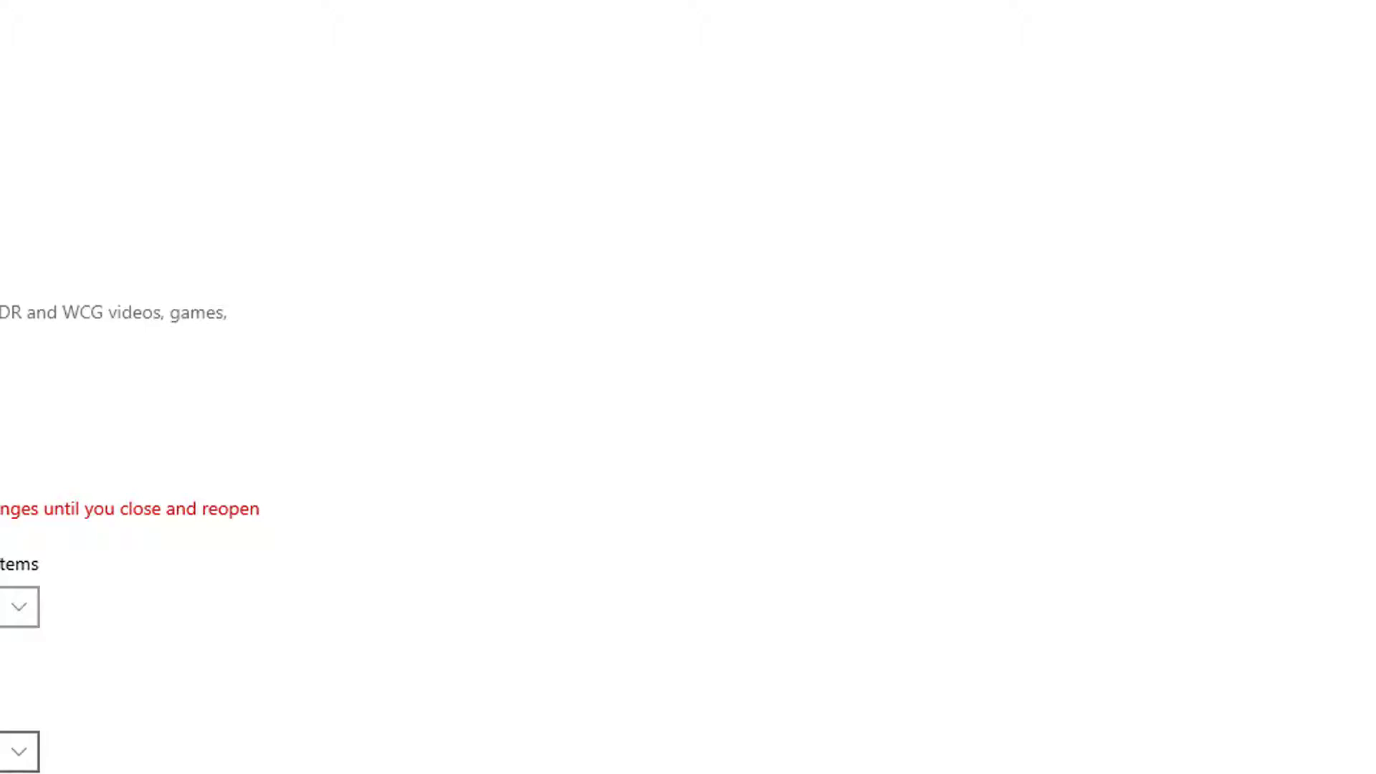
{"action": "scroll", "coordinate": [129, 509], "scroll_direction": "down", "scroll_amount": 1}
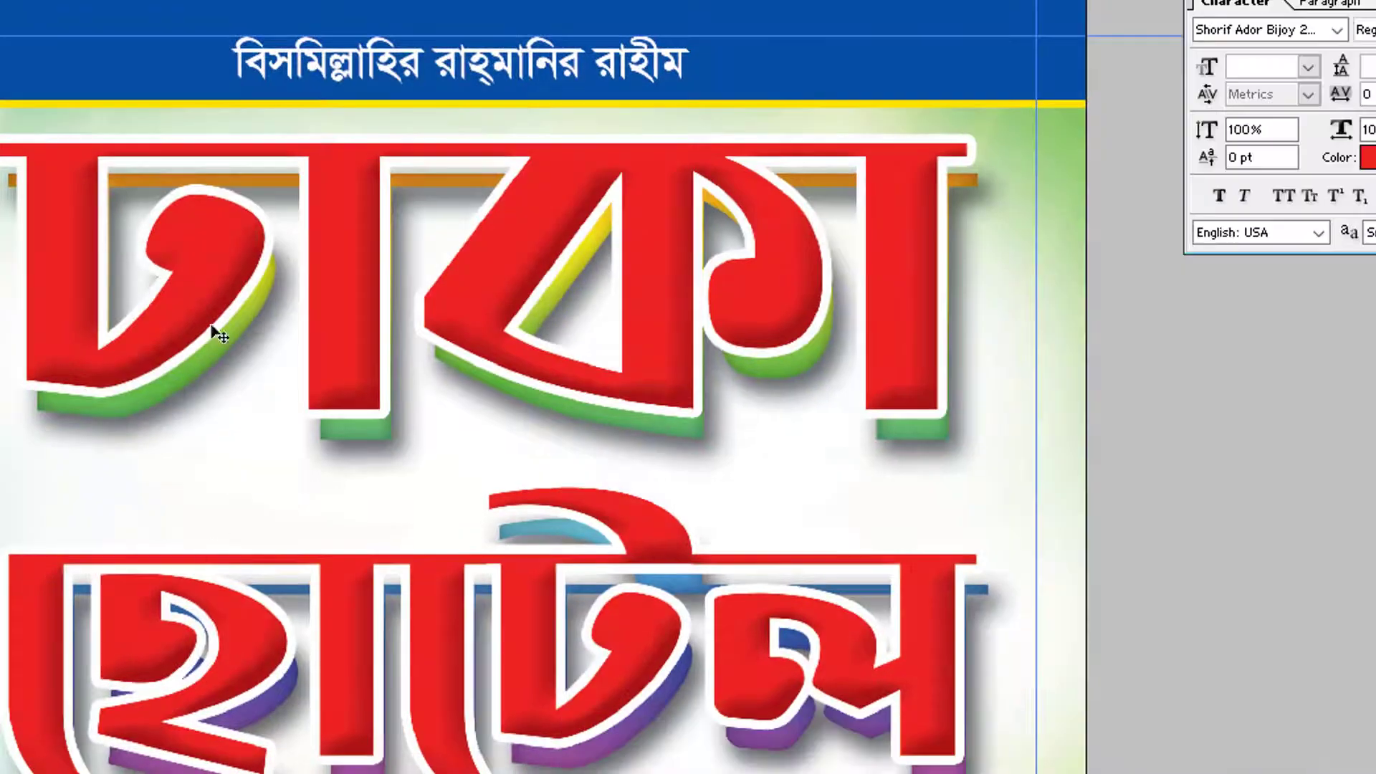
Pick the আজমীর title's copy layer from the canvas layer list
{"action": "right_click", "coordinate": [201, 301]}
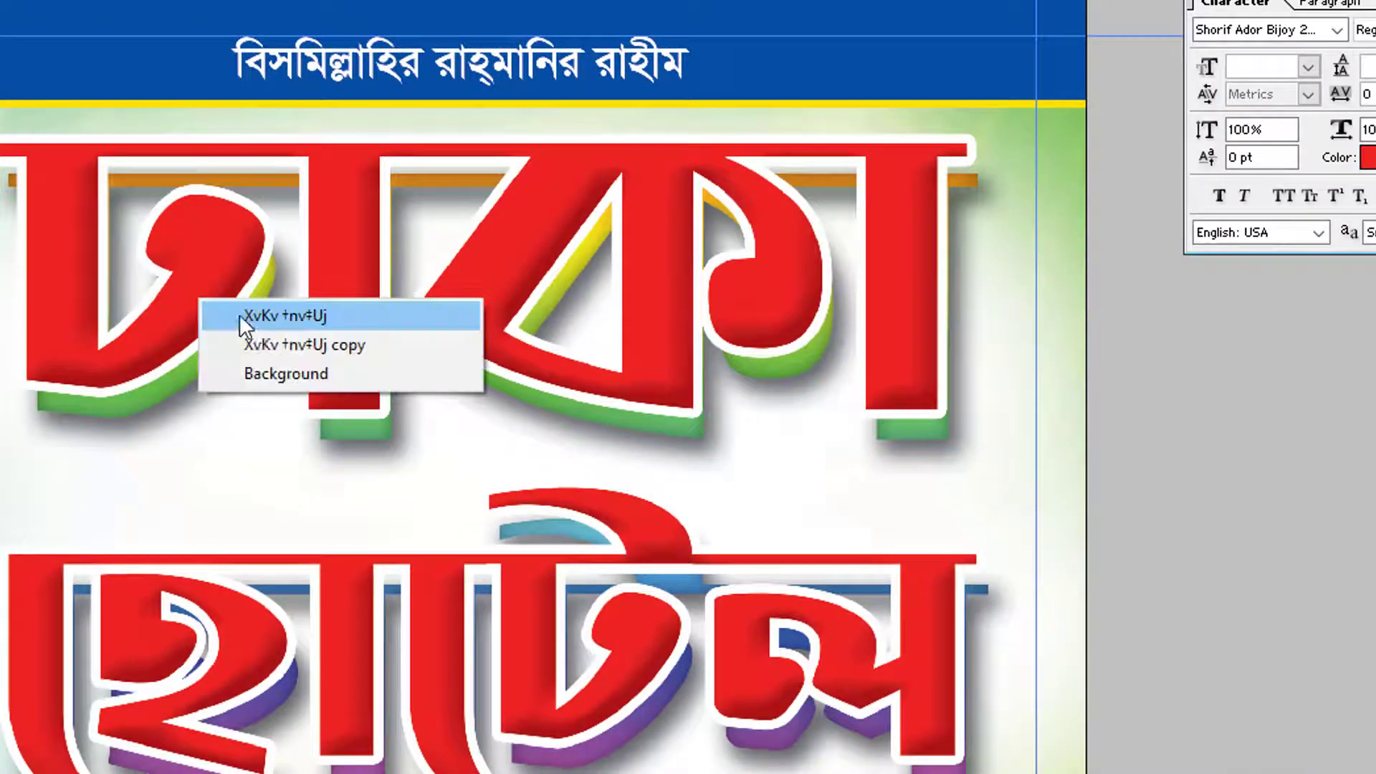
{"action": "left_click", "coordinate": [259, 329]}
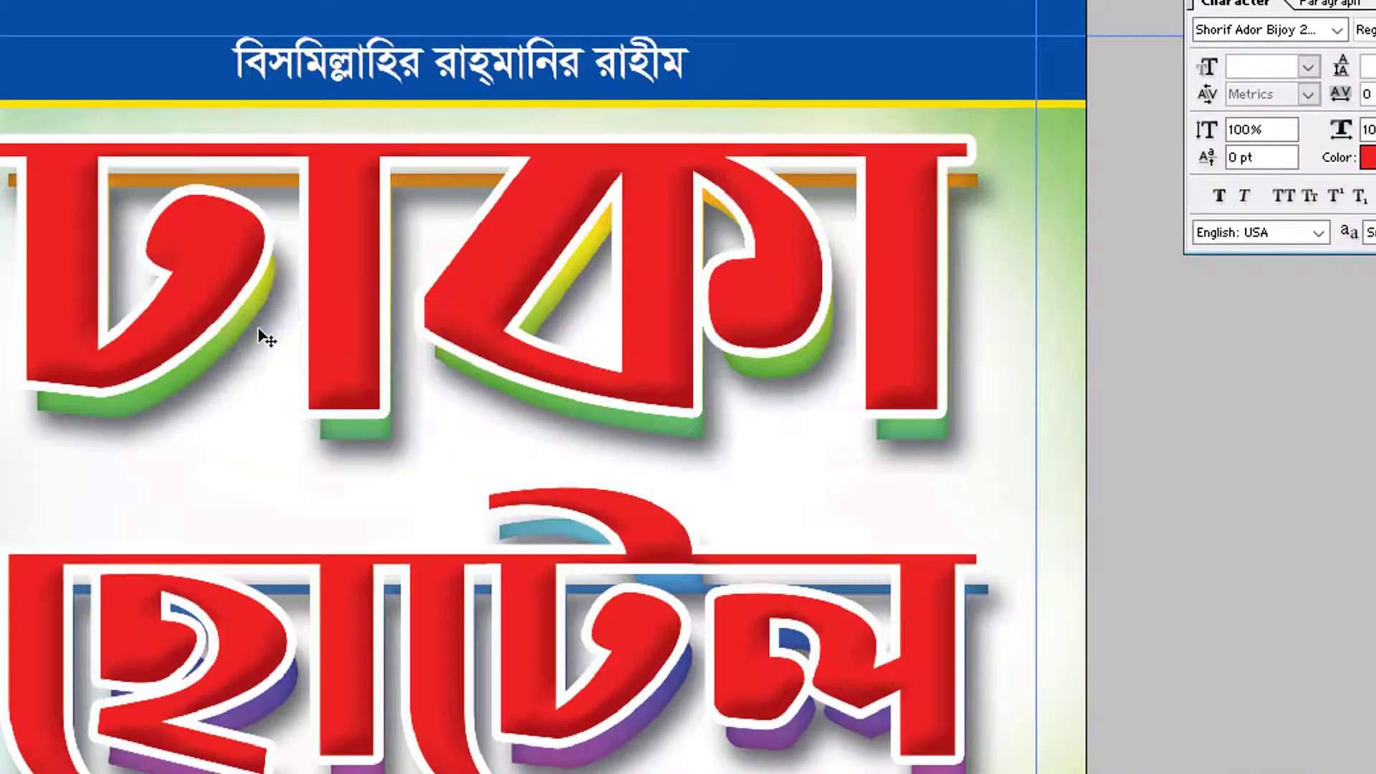
{"action": "right_click", "coordinate": [213, 255]}
{"action": "left_click", "coordinate": [274, 272]}
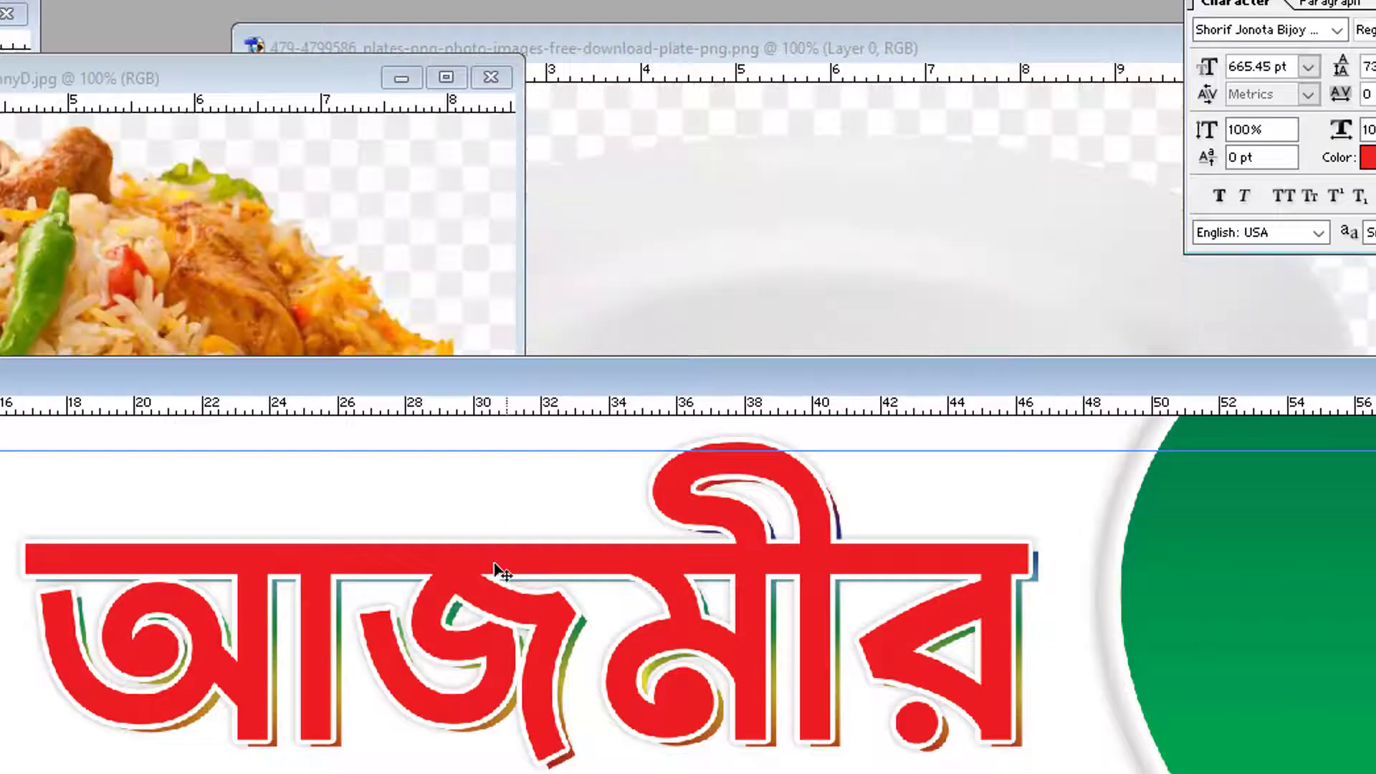
{"action": "right_click", "coordinate": [501, 562]}
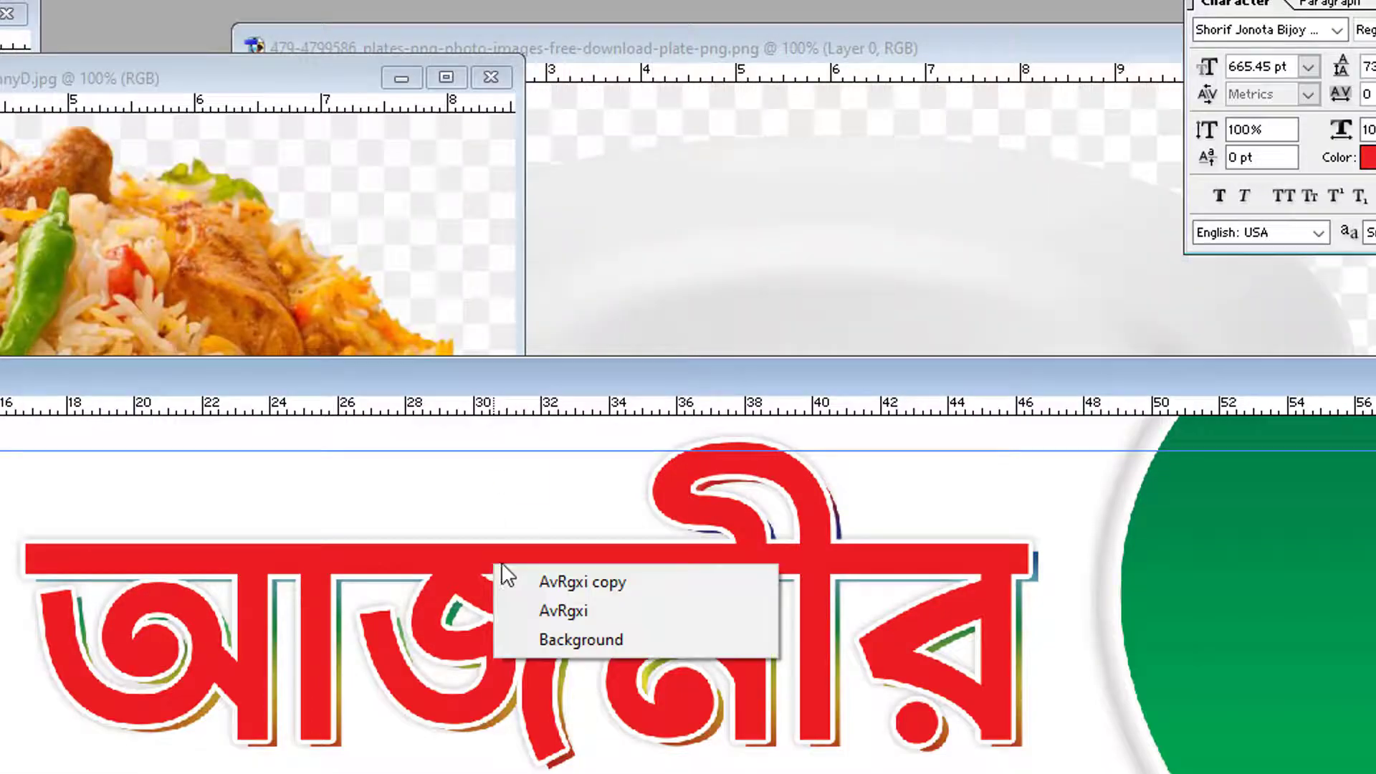
{"action": "left_click", "coordinate": [548, 579]}
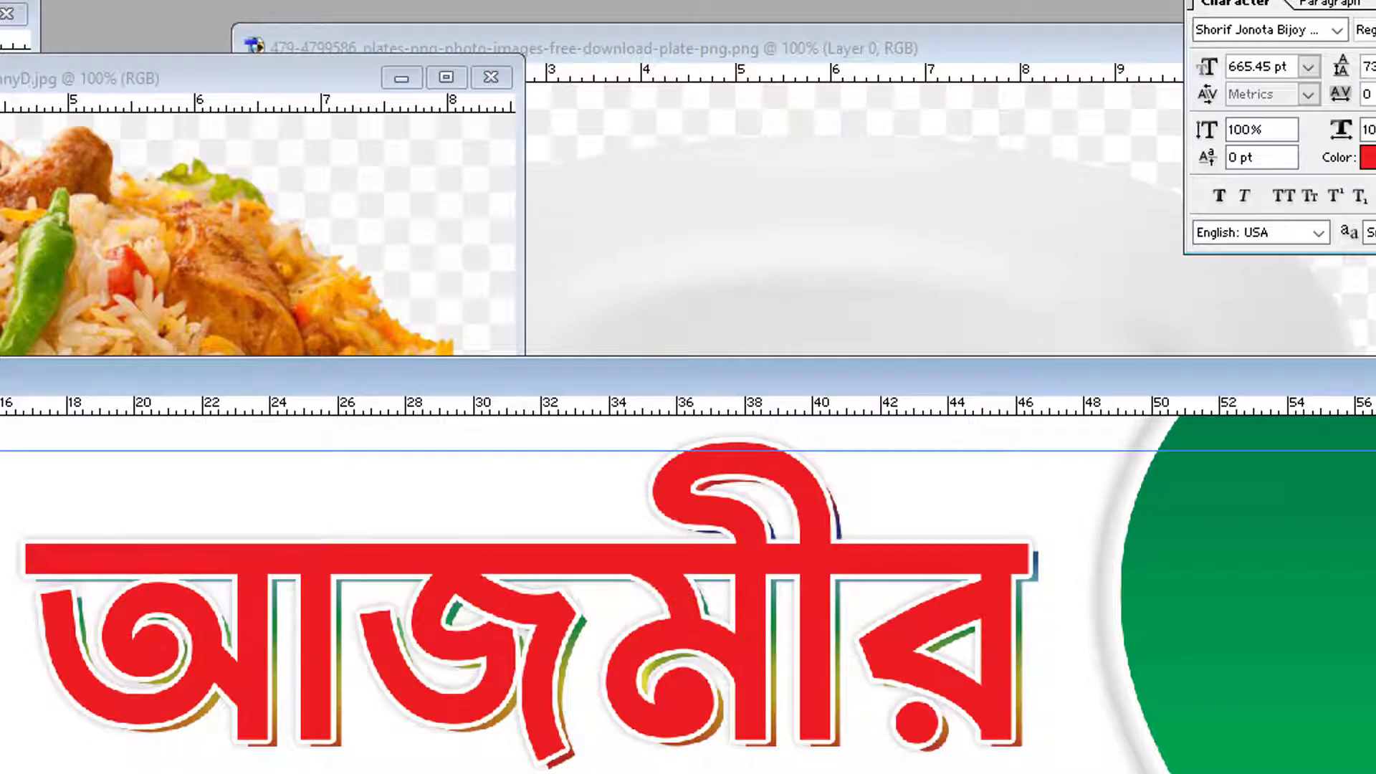
Close the leftover food and plate image windows
{"action": "left_click", "coordinate": [278, 273]}
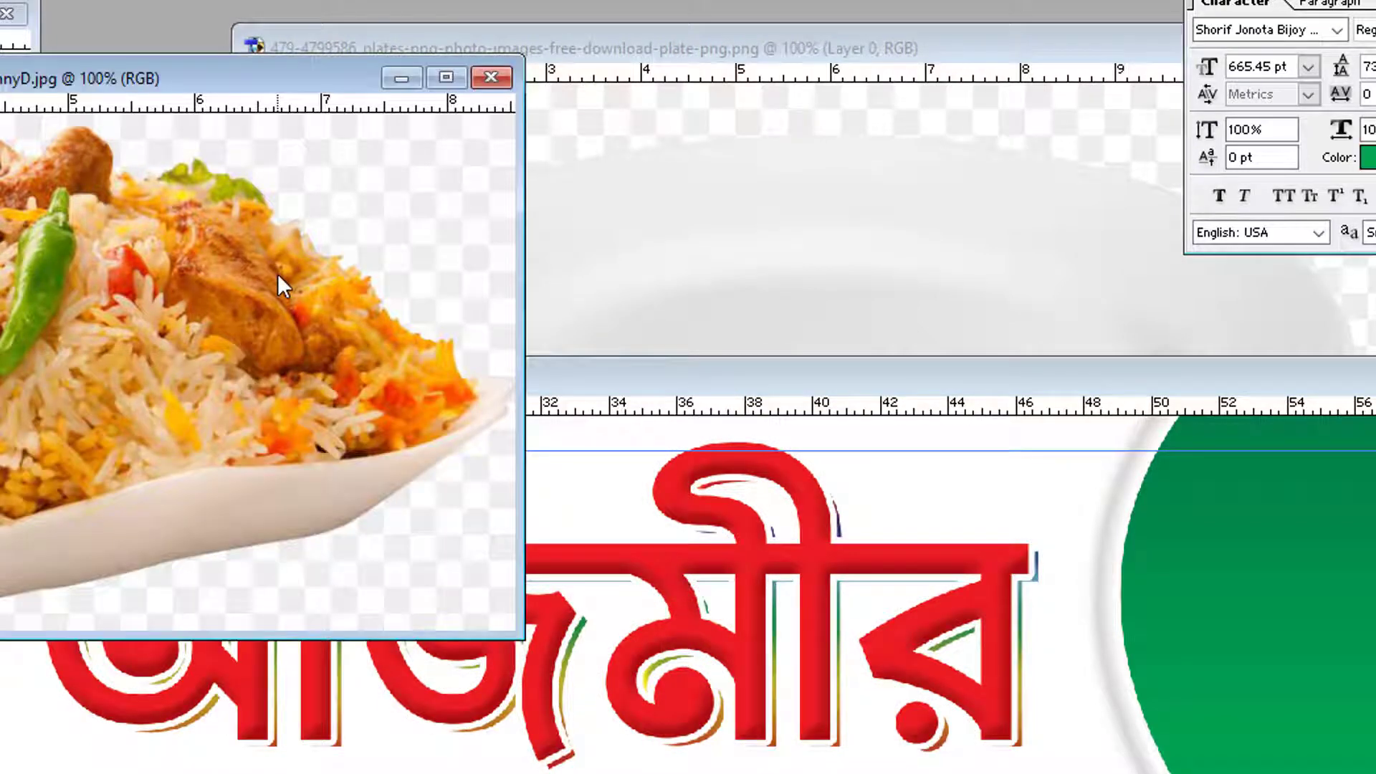
{"action": "key", "text": "ctrl+w"}
{"action": "left_click", "coordinate": [20, 222]}
{"action": "key", "text": "ctrl+w"}
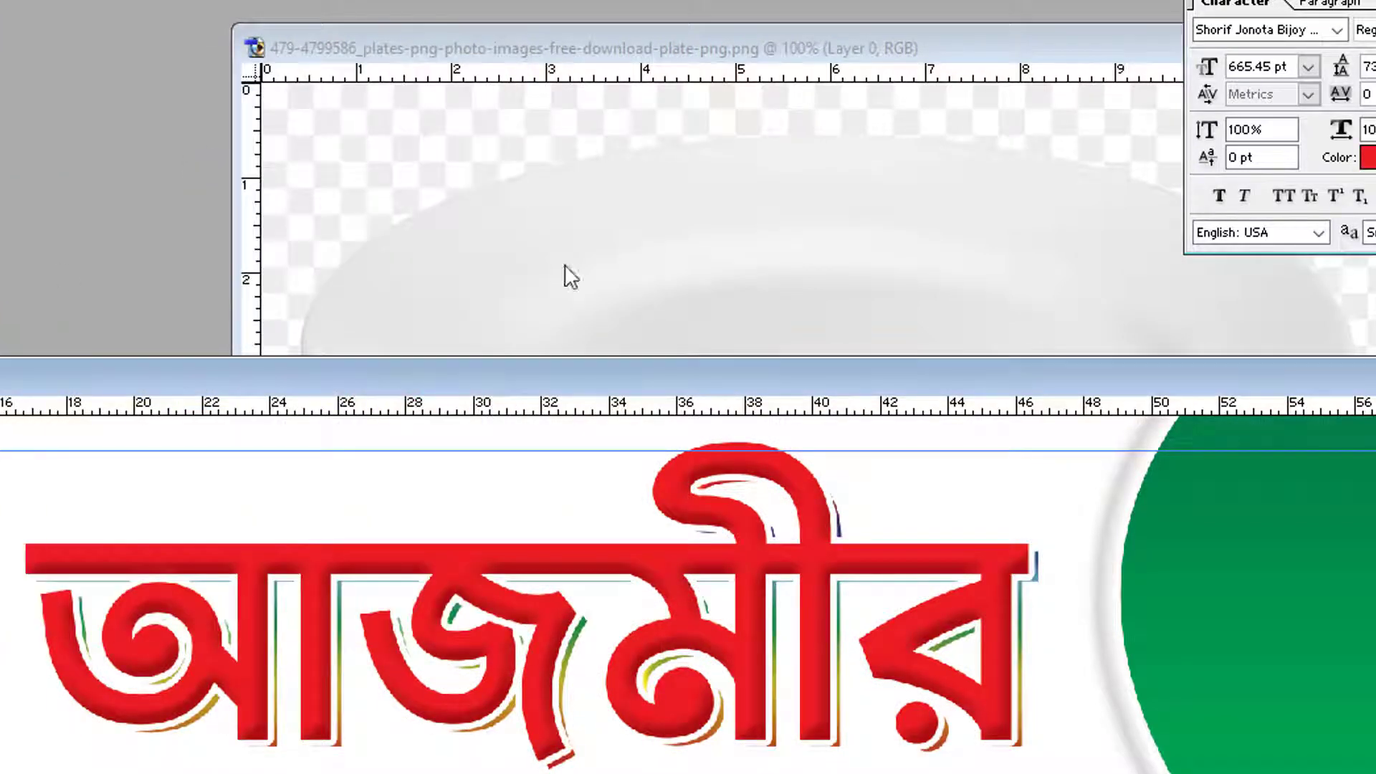
{"action": "left_click", "coordinate": [609, 266]}
{"action": "key", "text": "ctrl+w"}
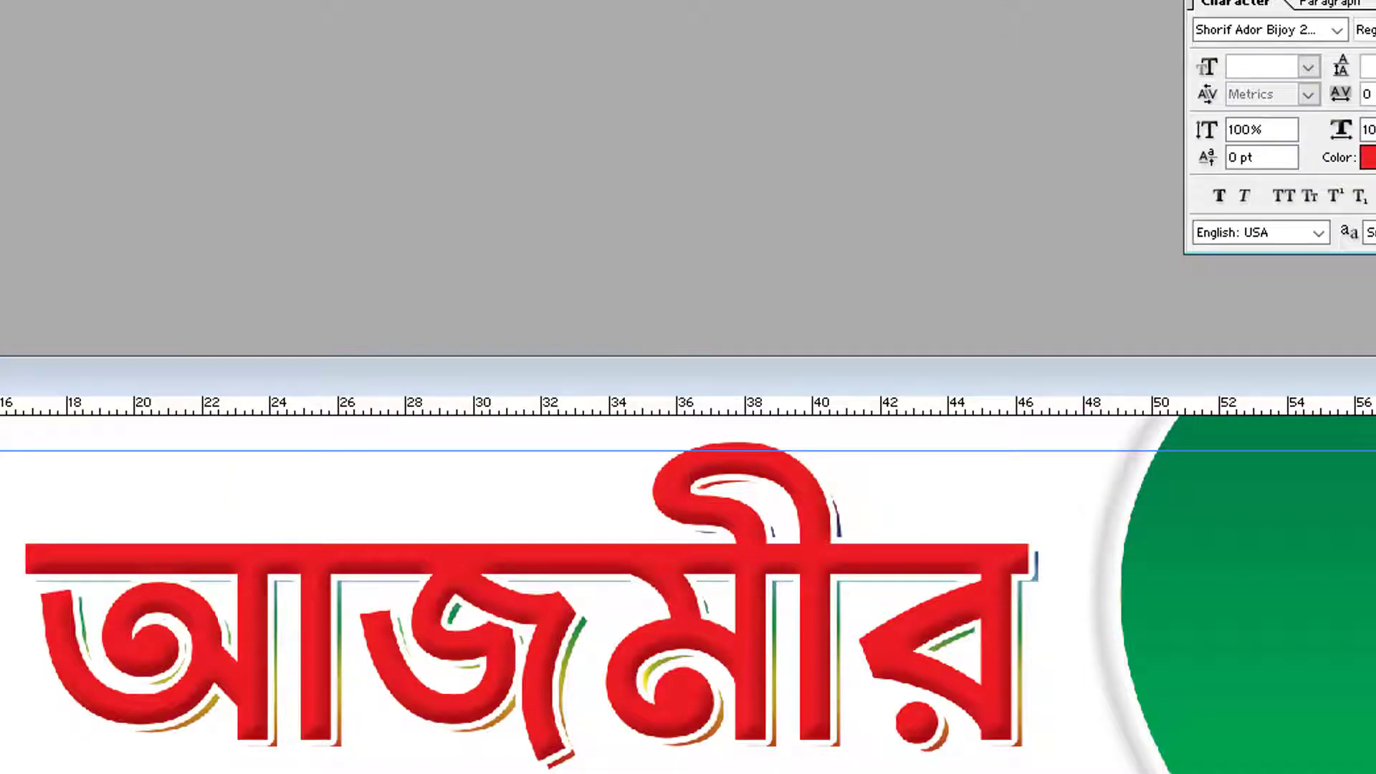
{"action": "key", "text": "ctrl+w"}
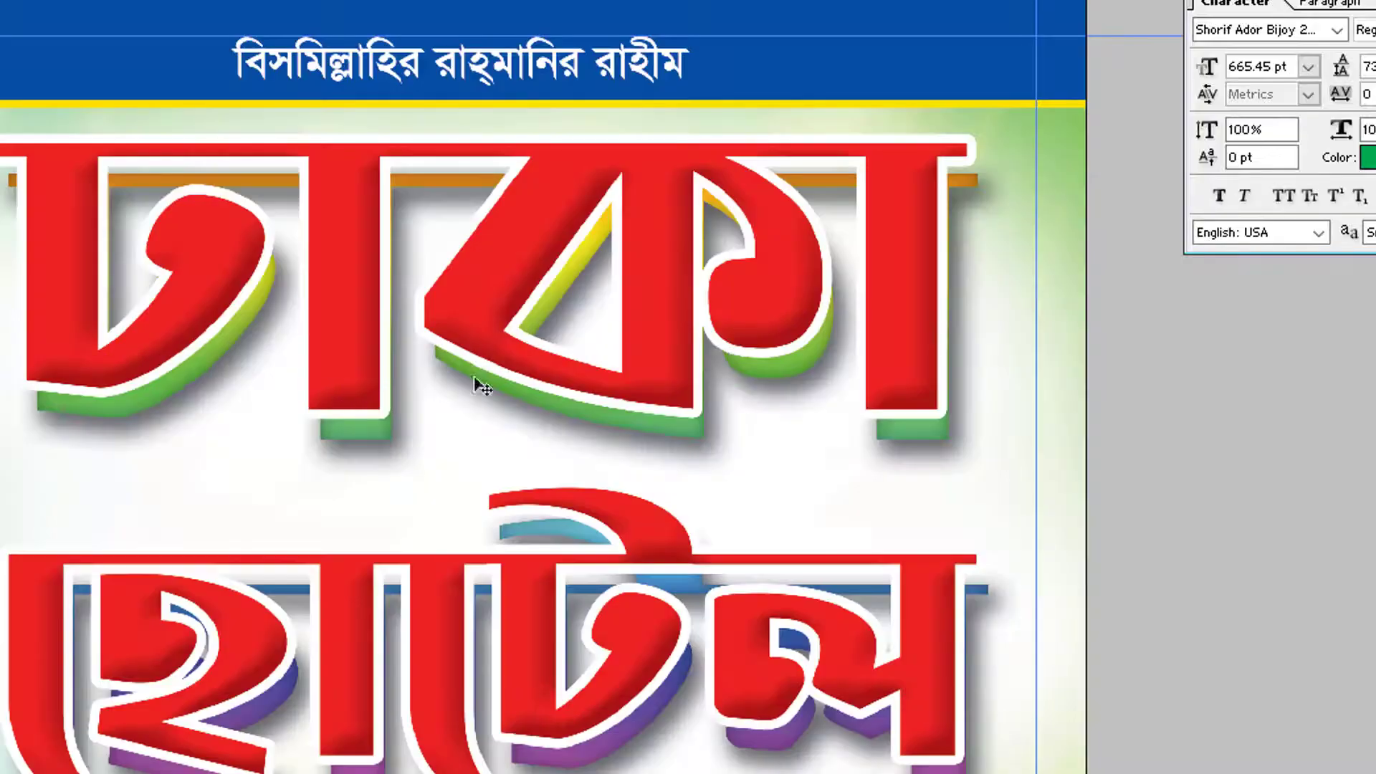
Select the title's copy layer again in the remaining sign document
{"action": "right_click", "coordinate": [617, 421]}
{"action": "left_click", "coordinate": [708, 438]}
{"action": "right_click", "coordinate": [793, 332]}
{"action": "left_click", "coordinate": [891, 375]}
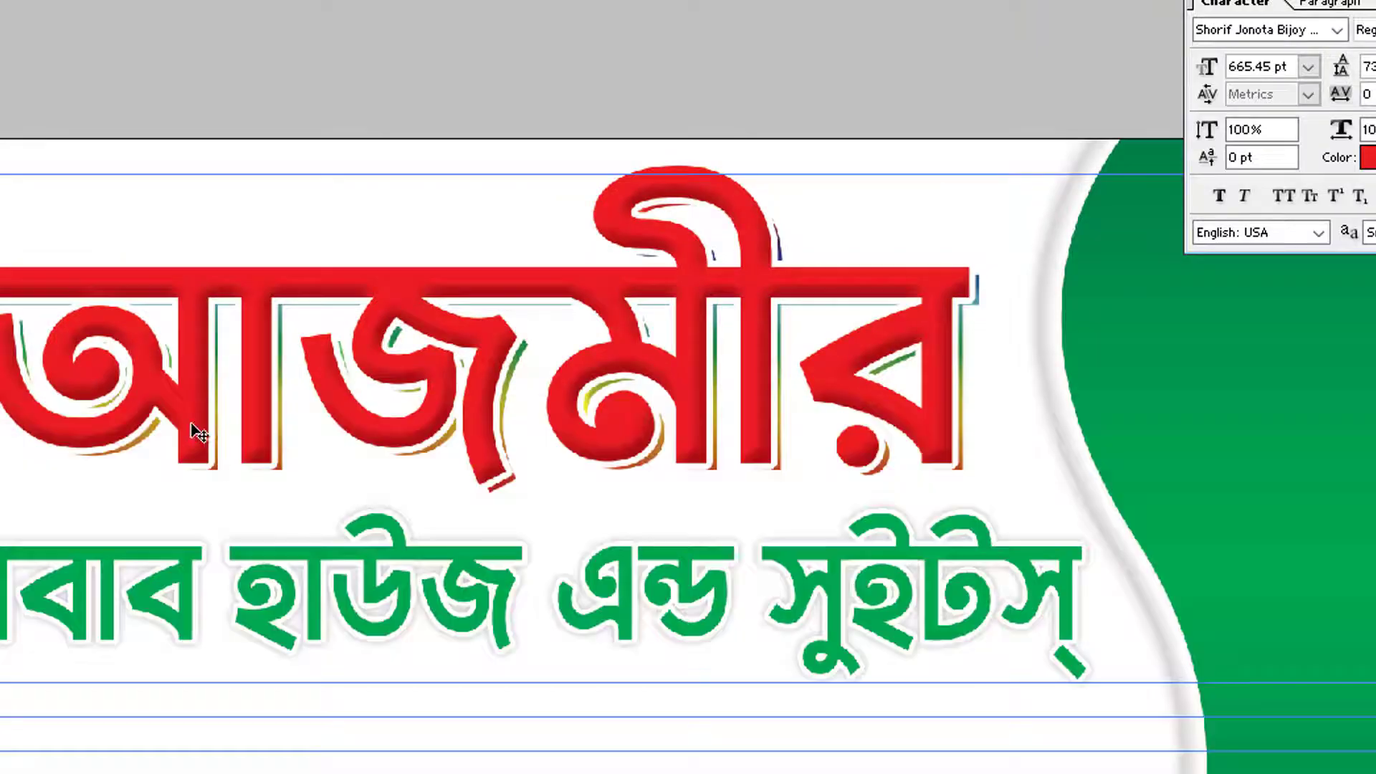
Select the AvRgxi layer behind the title and nudge the rainbow copy down-right
{"action": "left_click_drag", "start_coordinate": [144, 301], "coordinate": [727, 661]}
{"action": "right_click", "coordinate": [711, 228]}
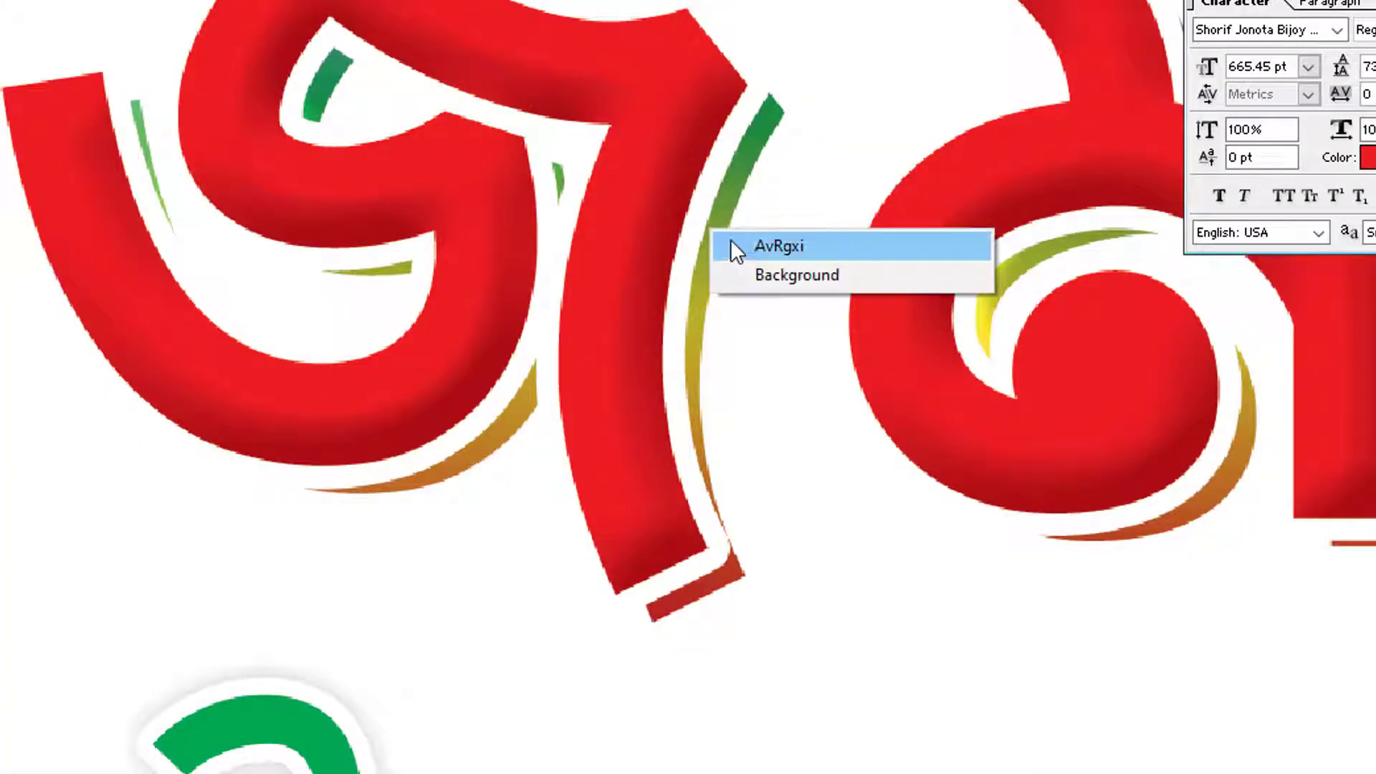
{"action": "left_click", "coordinate": [732, 242]}
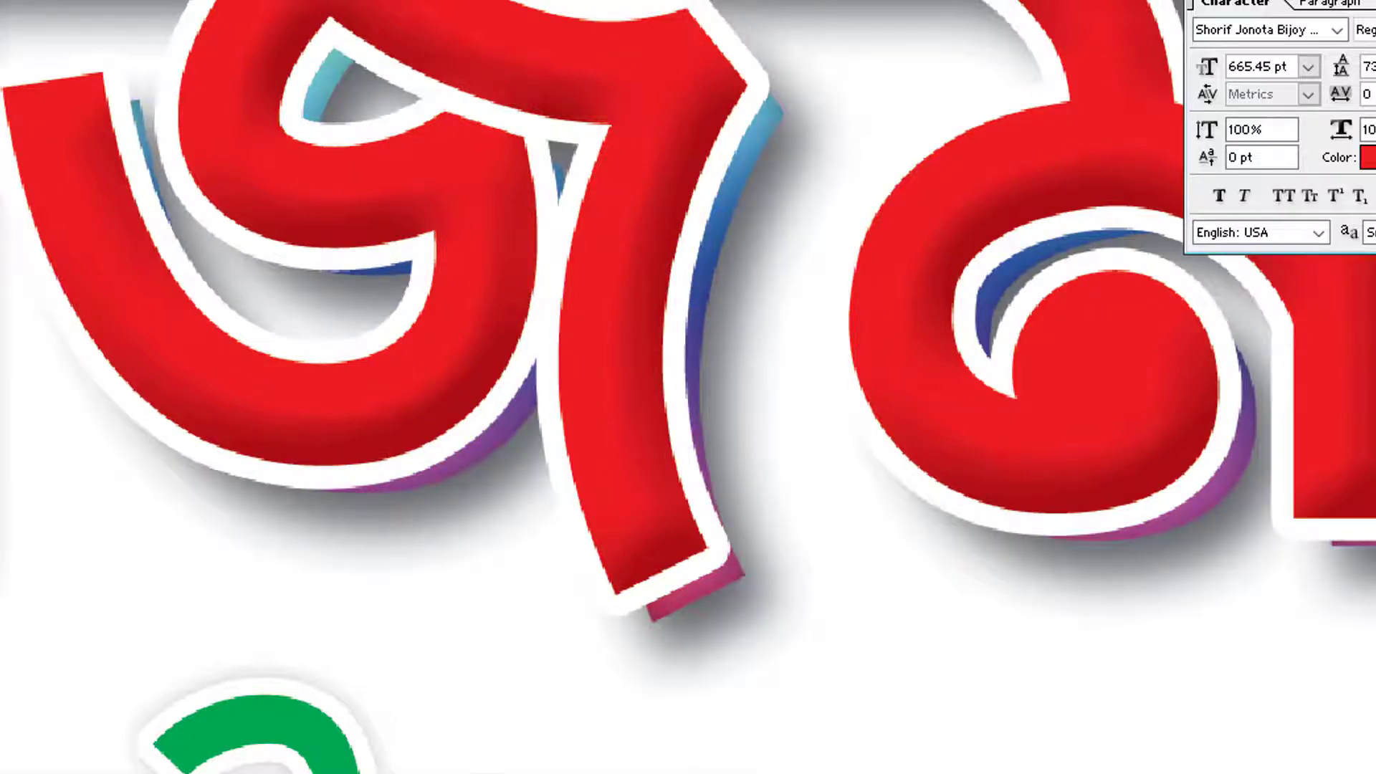
{"action": "left_click", "coordinate": [773, 354], "text": "alt"}
{"action": "left_click", "coordinate": [625, 425], "text": "alt"}
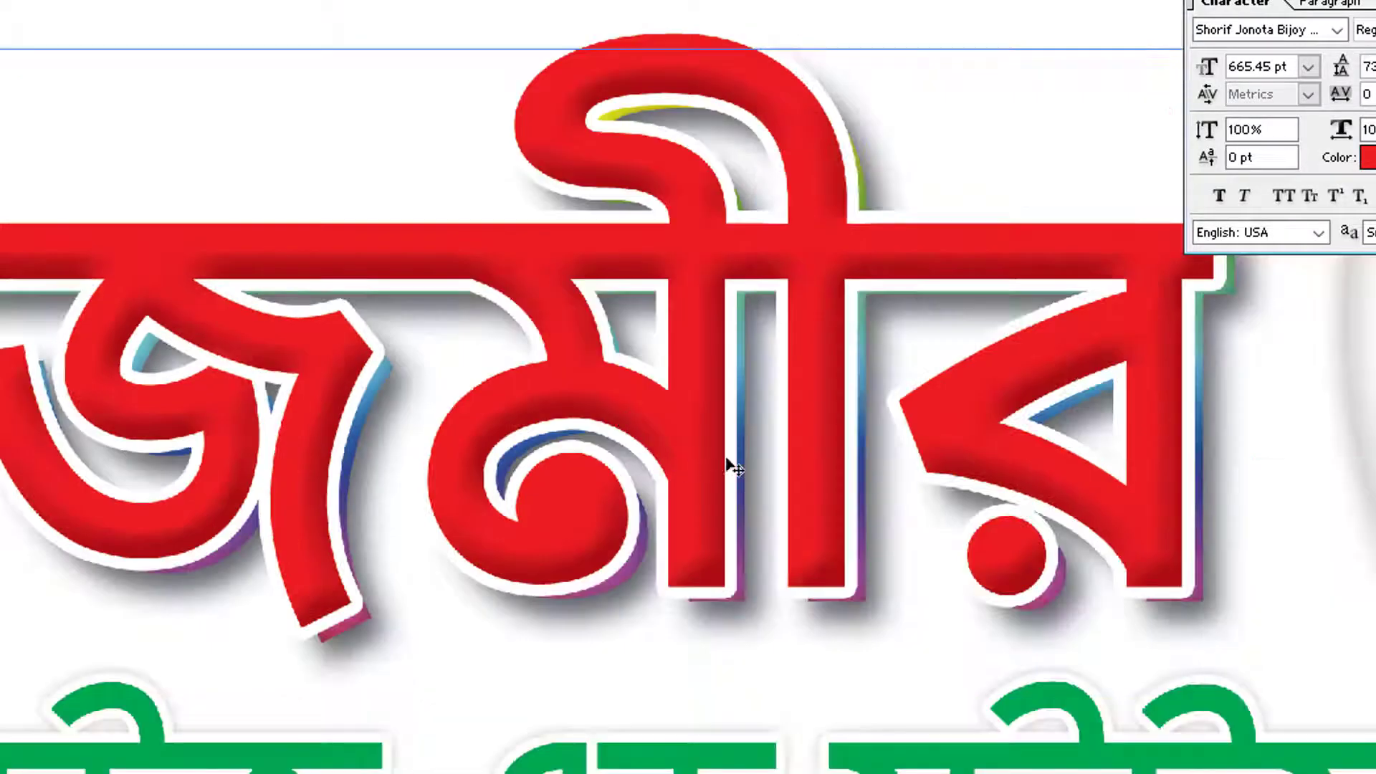
{"action": "left_click_drag", "start_coordinate": [735, 441], "coordinate": [744, 469]}
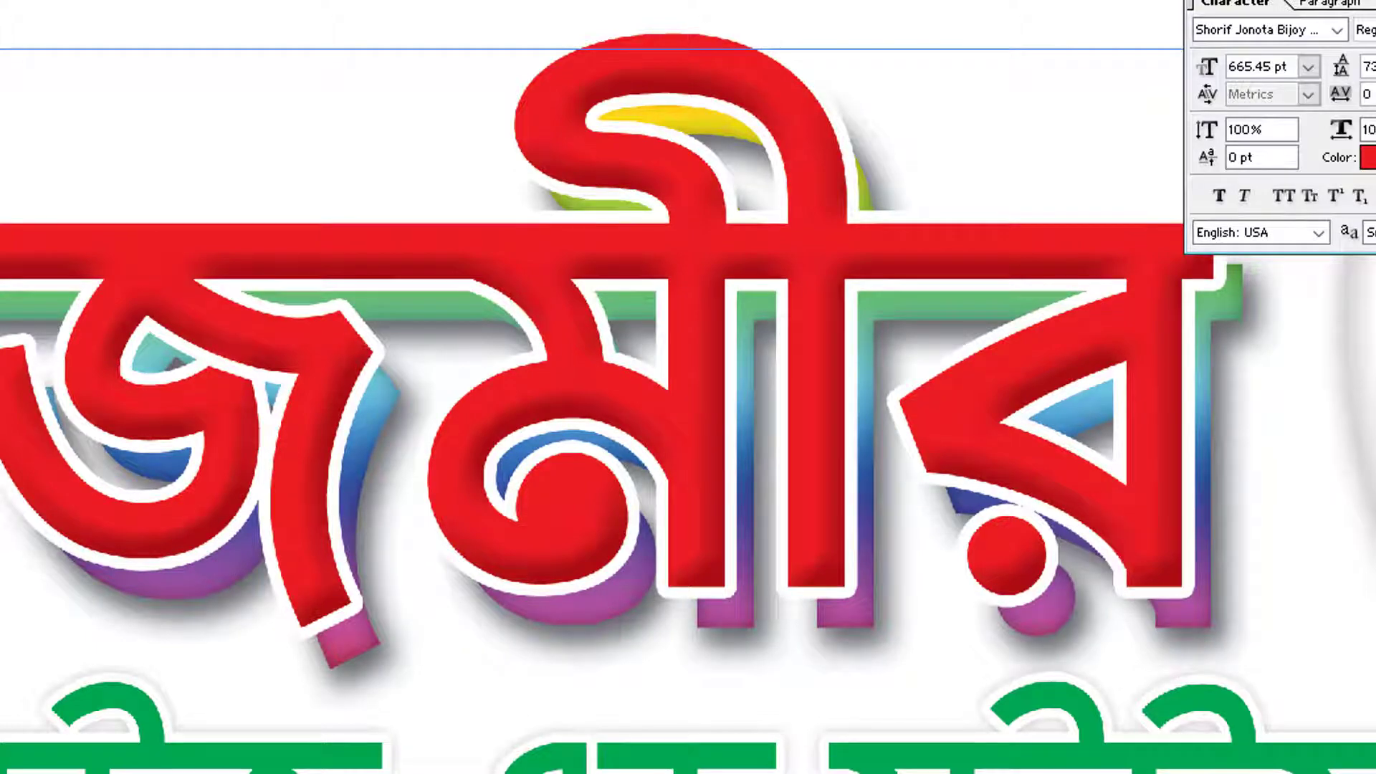
{"action": "double_click", "coordinate": [1221, 767]}
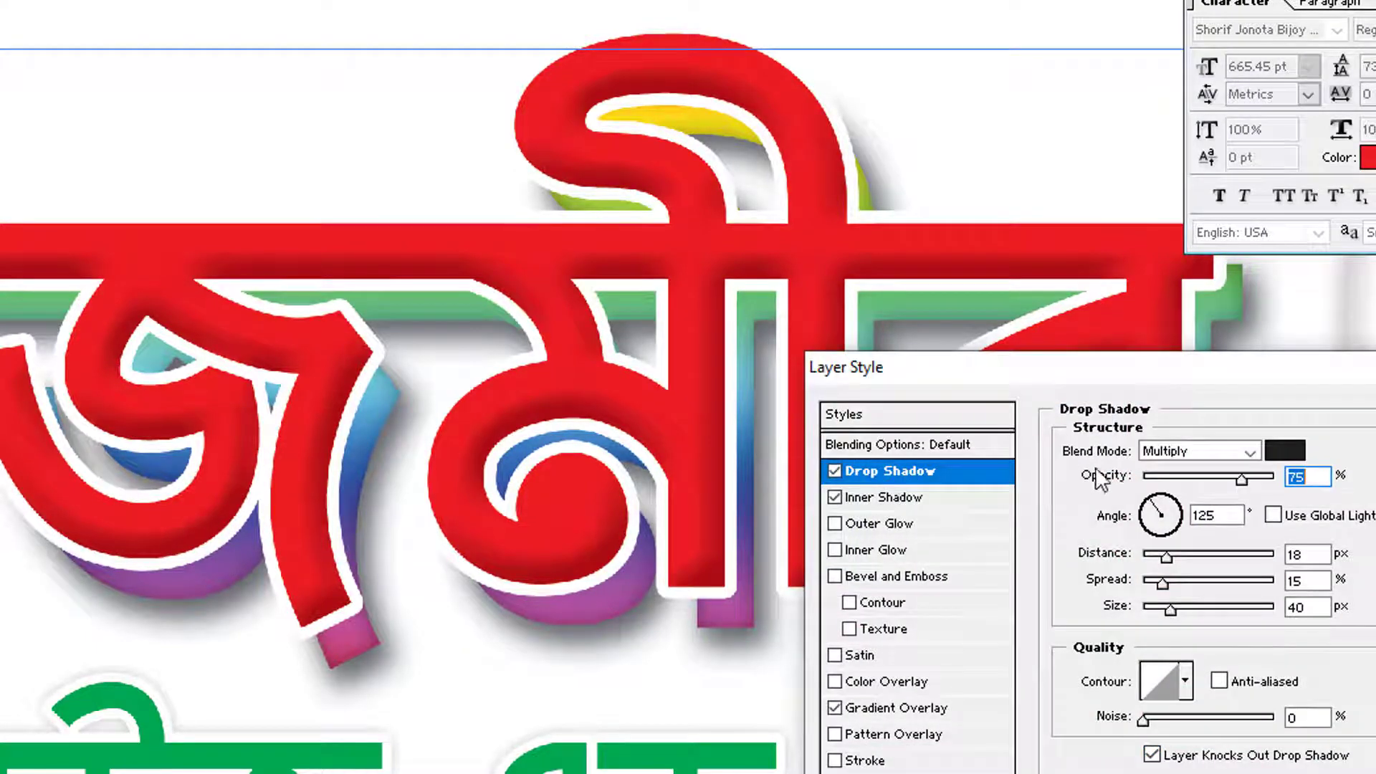
Lower the rainbow layer's drop shadow opacity and inner shadow to 36%, keeping the Spectrum gradient overlay
{"action": "left_click_drag", "start_coordinate": [1192, 486], "coordinate": [1187, 487]}
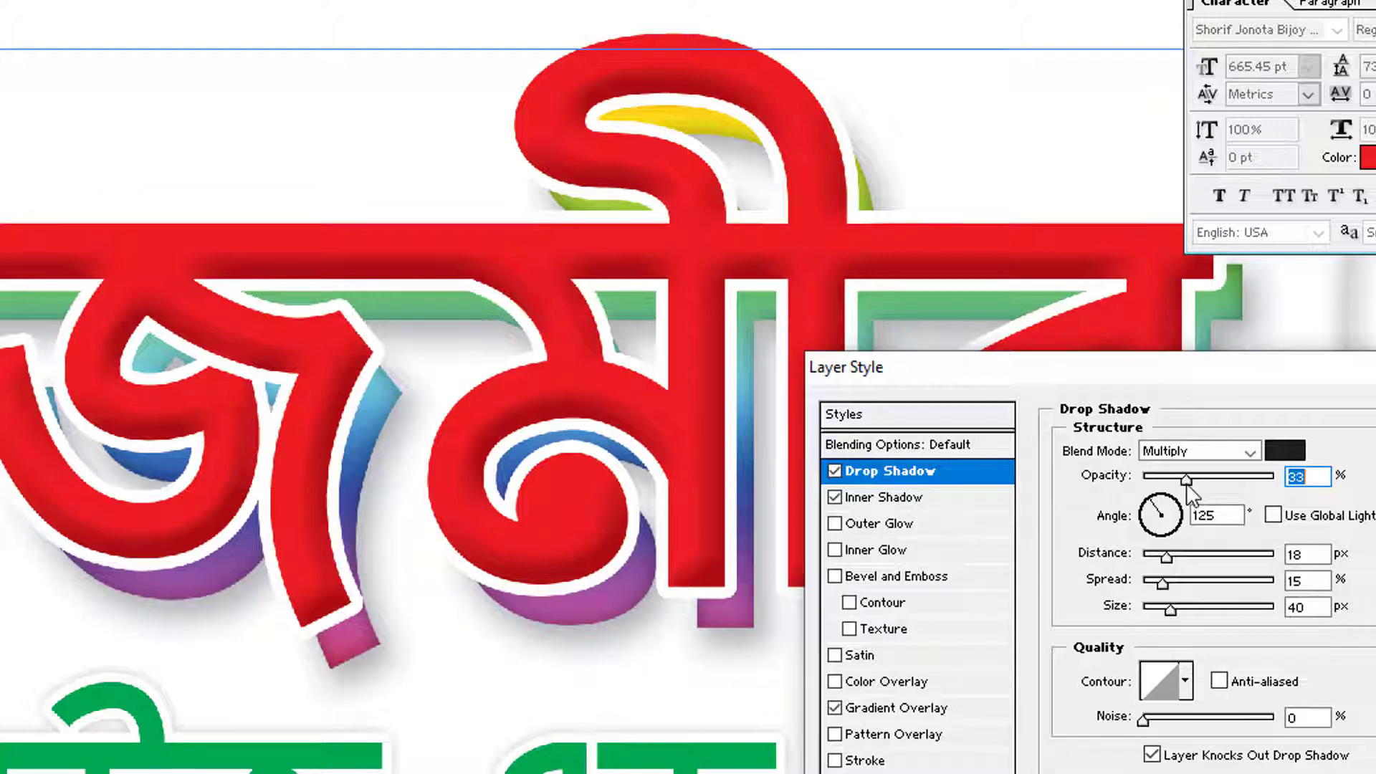
{"action": "left_click", "coordinate": [904, 709]}
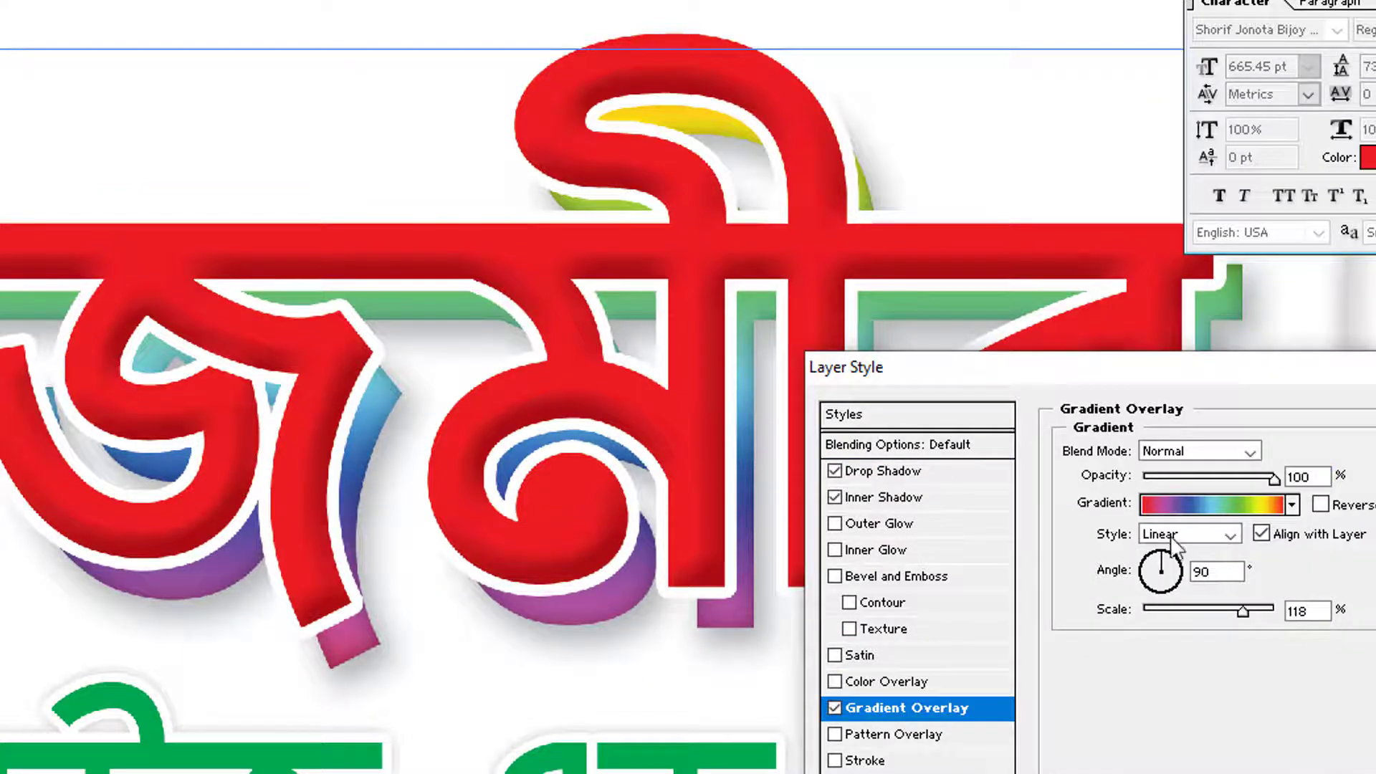
{"action": "left_click", "coordinate": [1199, 504]}
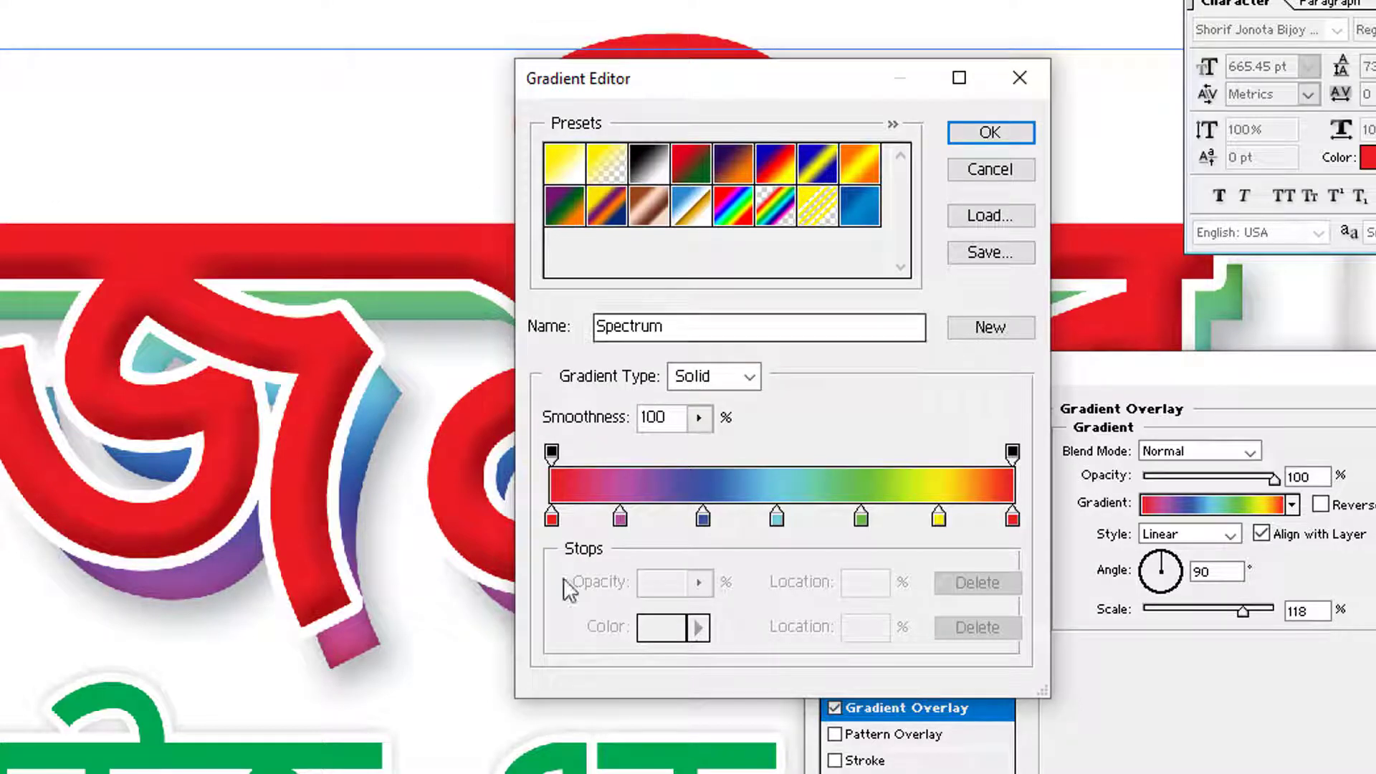
{"action": "left_click", "coordinate": [982, 131]}
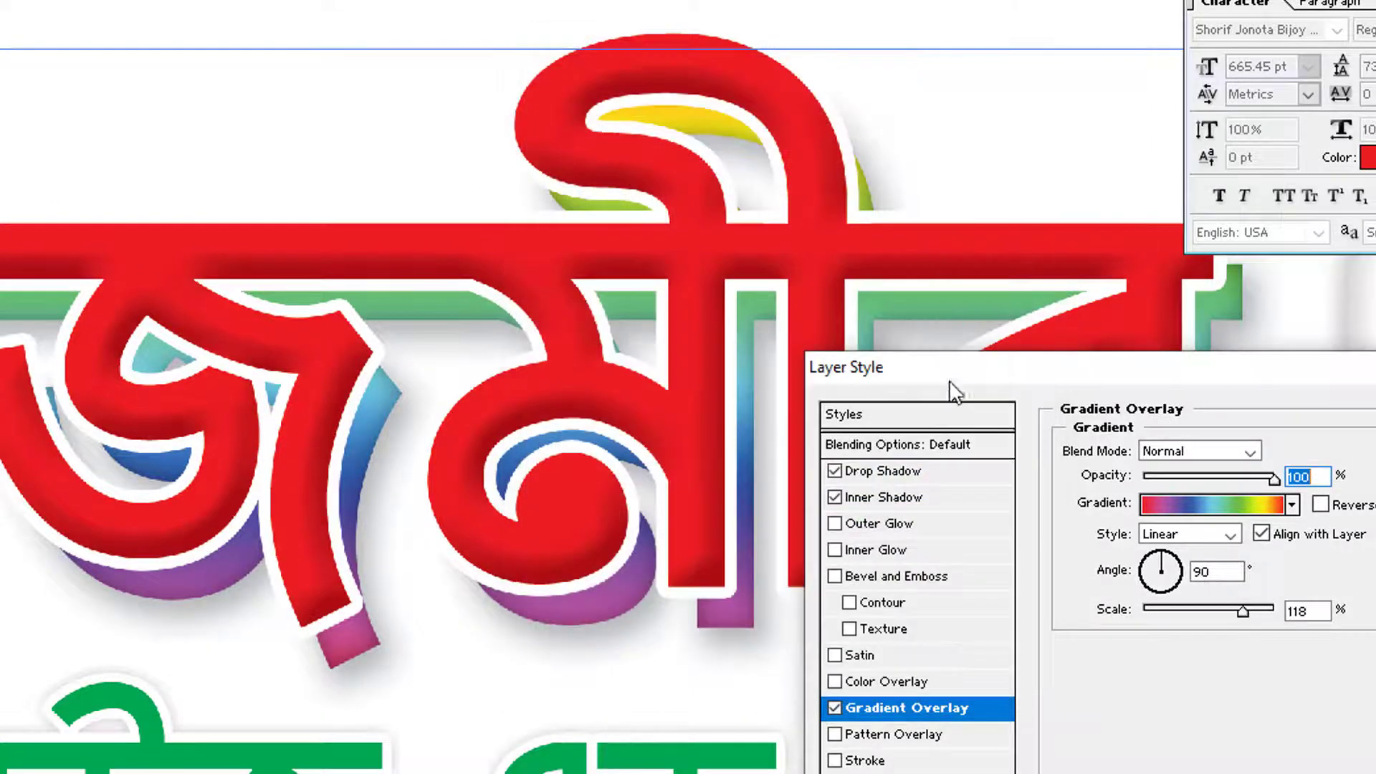
{"action": "left_click", "coordinate": [906, 473]}
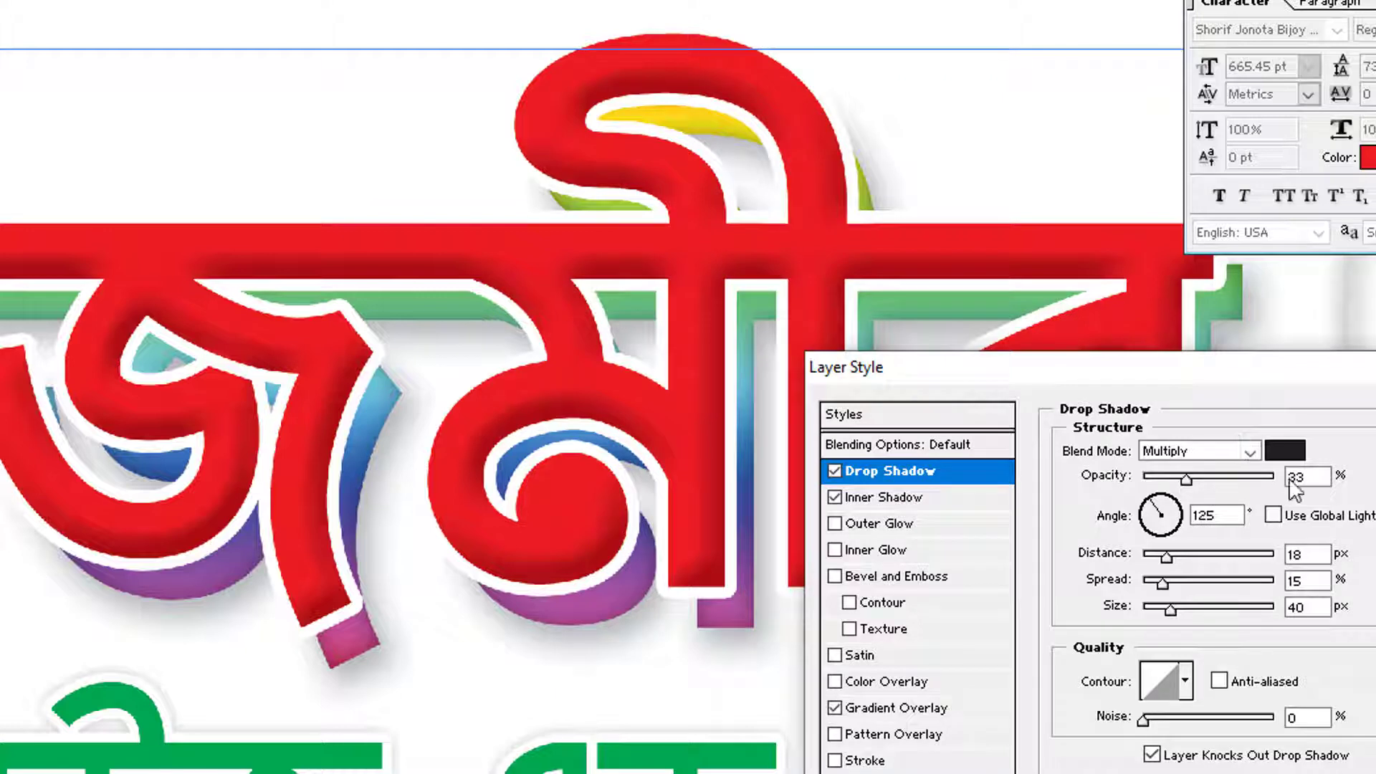
{"action": "left_click", "coordinate": [886, 498]}
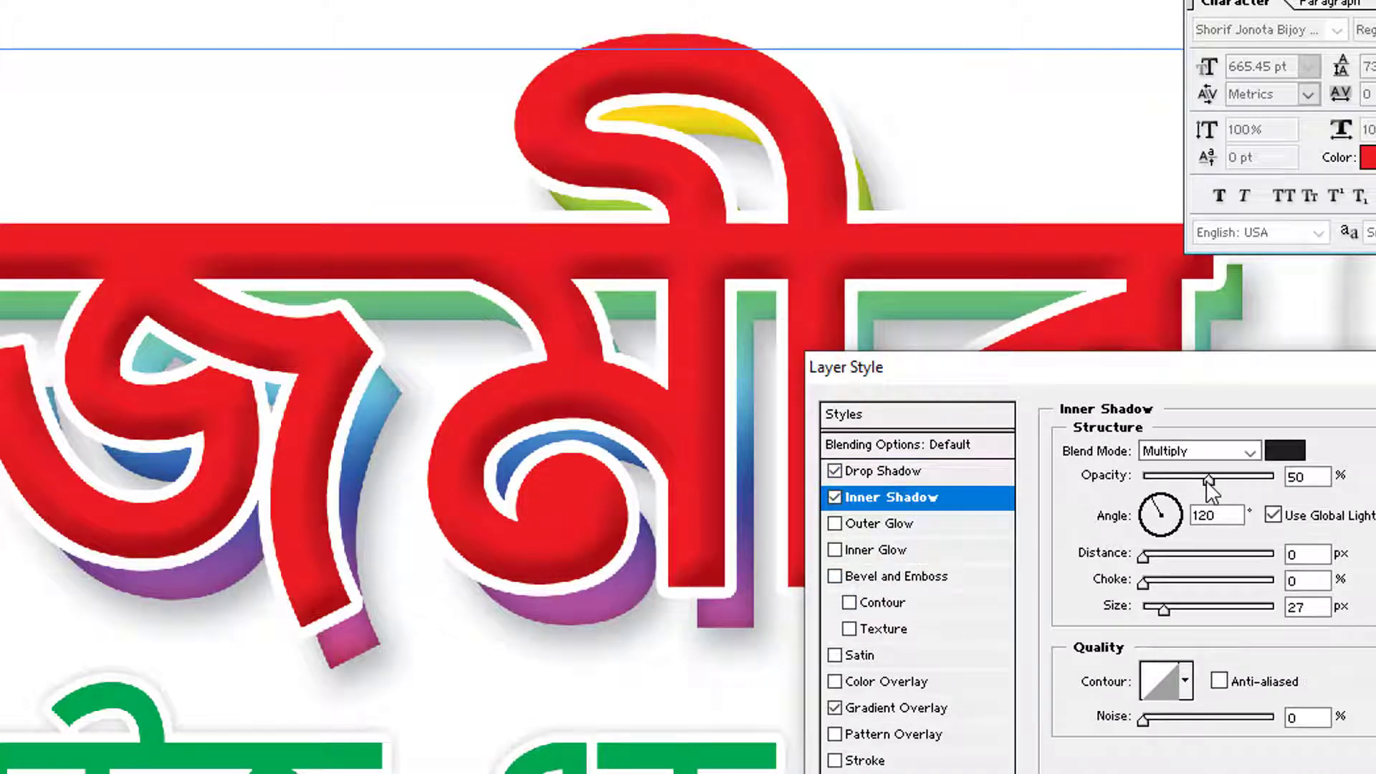
{"action": "left_click_drag", "start_coordinate": [1207, 482], "coordinate": [1190, 482]}
{"action": "key", "text": "Return"}
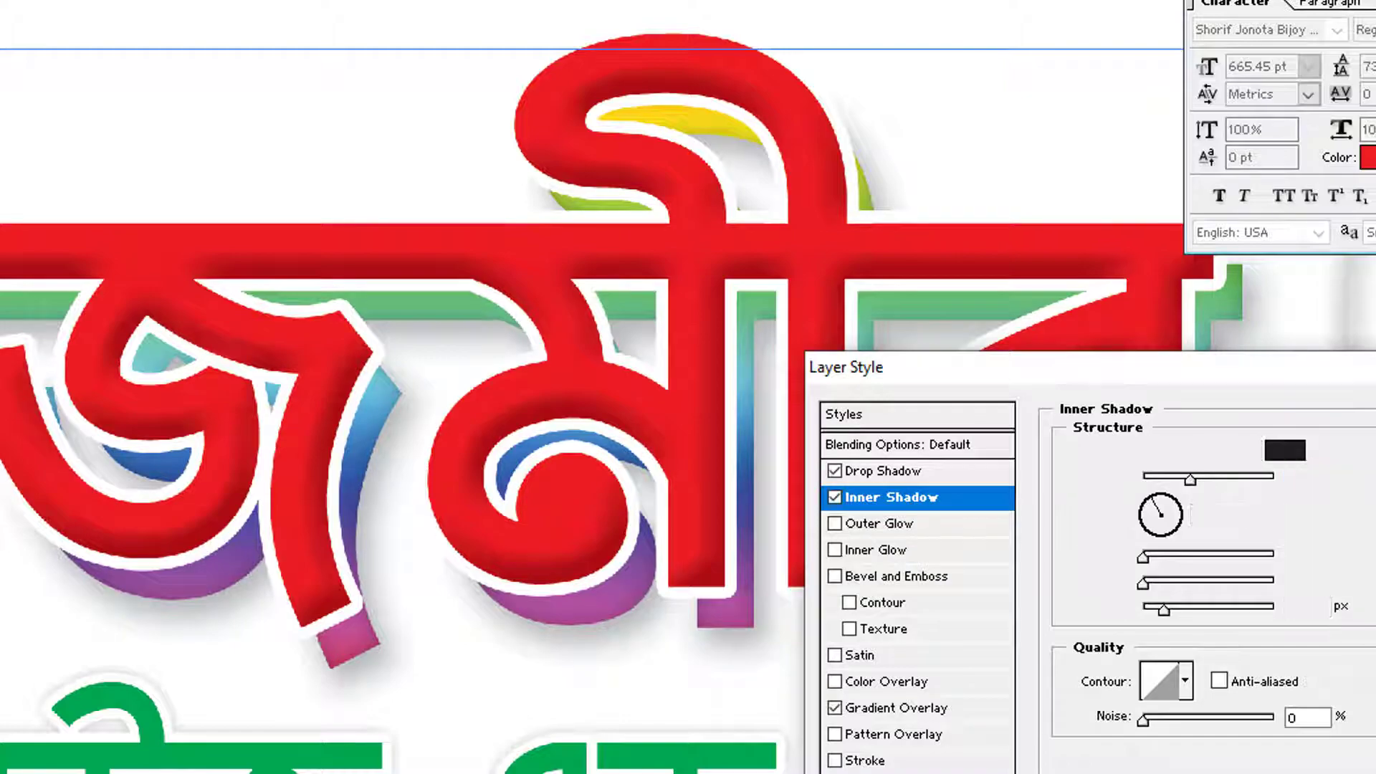
{"action": "key", "text": "Tab"}
{"action": "left_click", "coordinate": [492, 434], "text": "alt"}
{"action": "left_click", "coordinate": [492, 433], "text": "alt"}
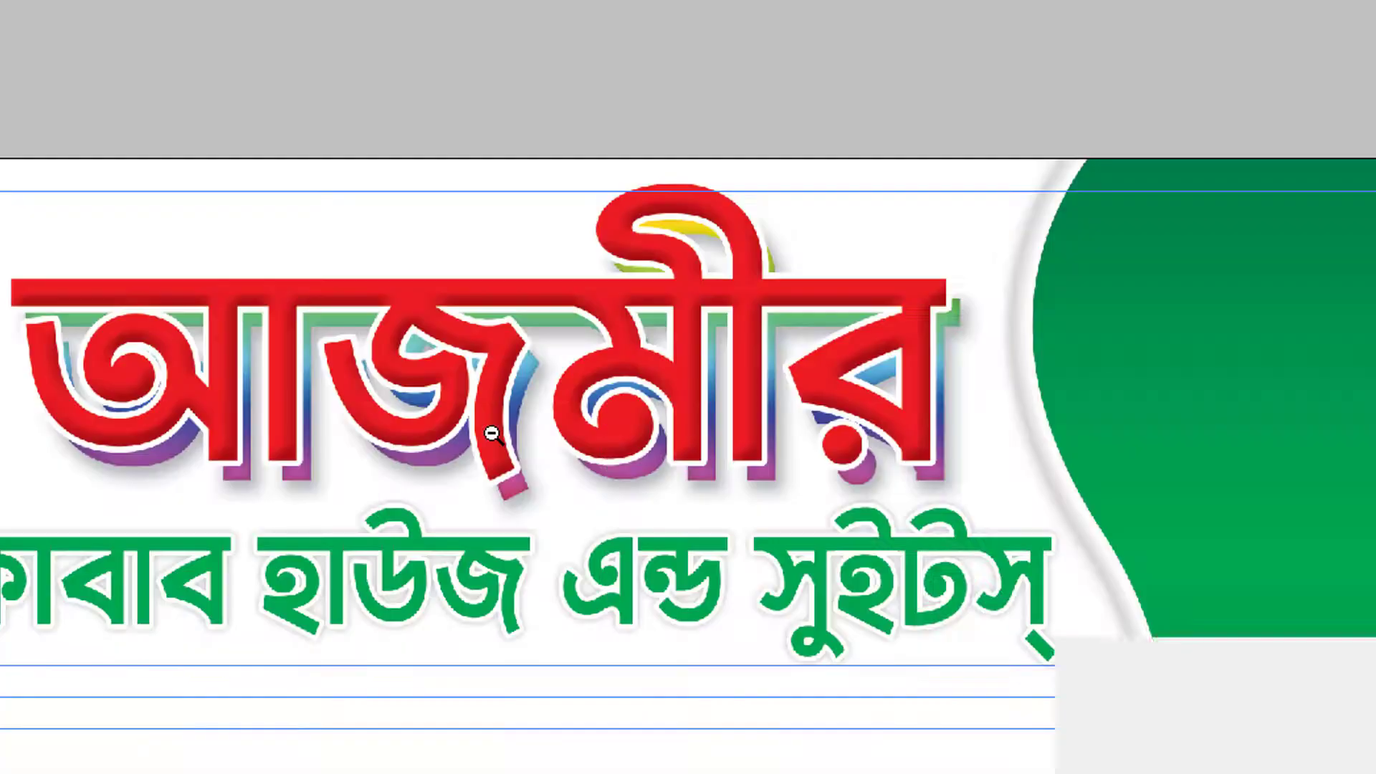
Recolour the whole subtitle line to green 00954D by setting magenta to 15
{"action": "left_click", "coordinate": [559, 611], "text": "ctrl"}
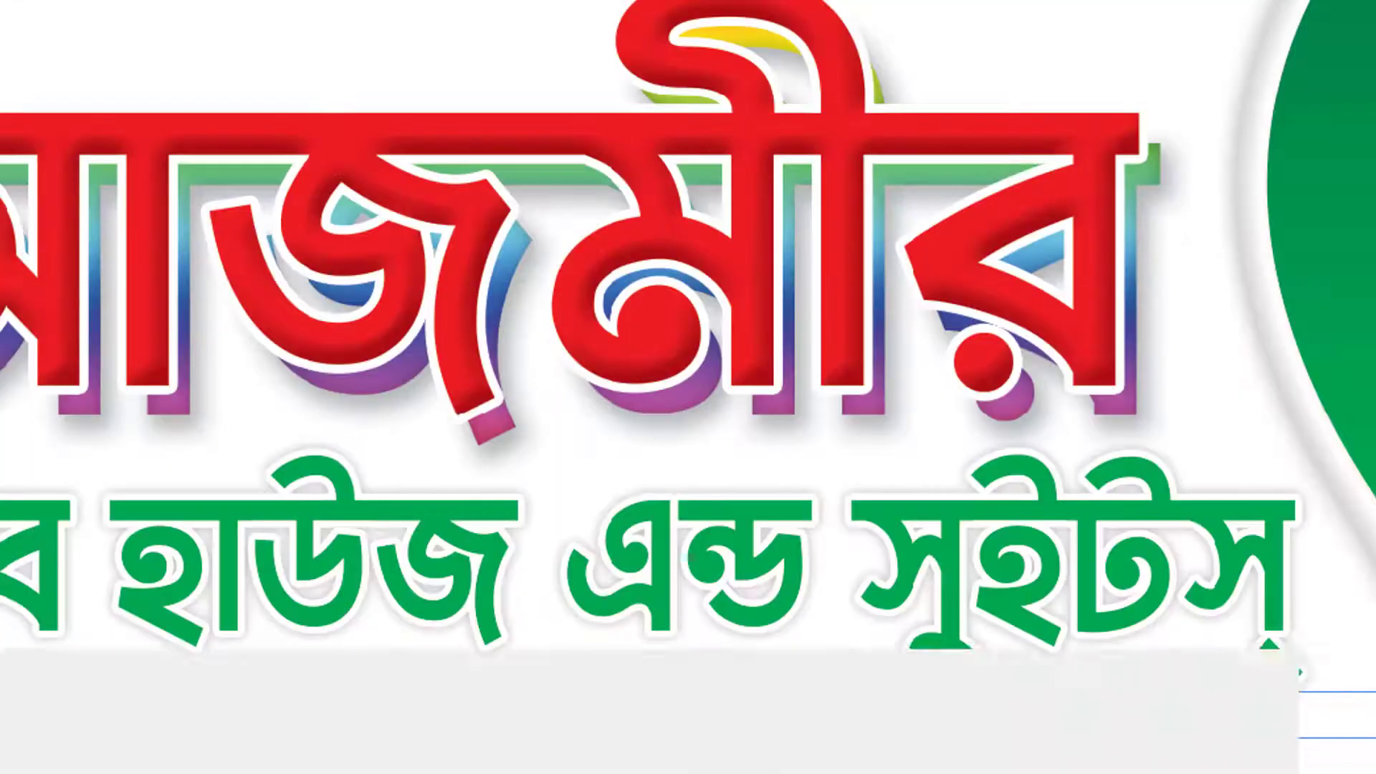
{"action": "double_click", "coordinate": [580, 567]}
{"action": "triple_click", "coordinate": [580, 567]}
{"action": "key", "text": "ctrl+t"}
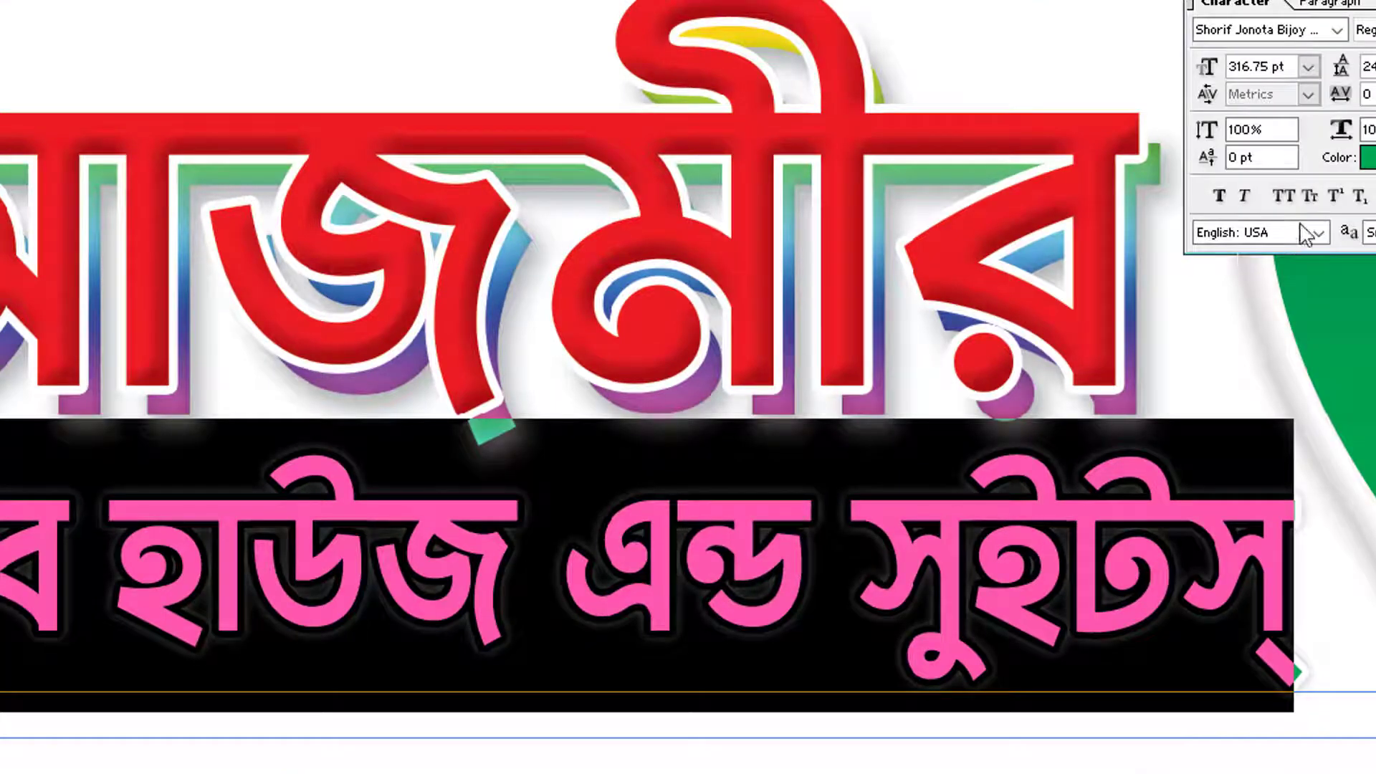
{"action": "left_click", "coordinate": [1370, 159]}
{"action": "key", "text": "Tab"}
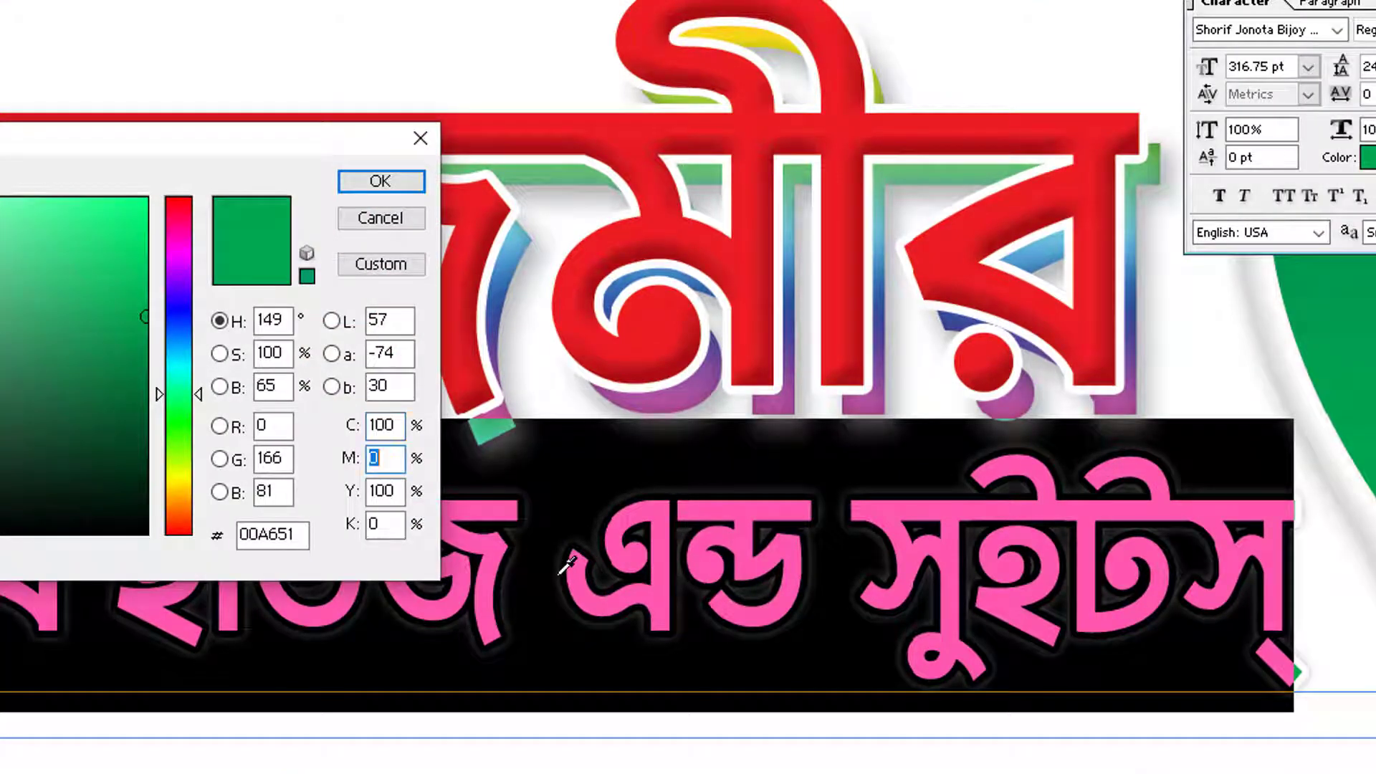
{"action": "type", "text": "15"}
{"action": "key", "text": "Return"}
{"action": "key", "text": "ctrl+Return"}
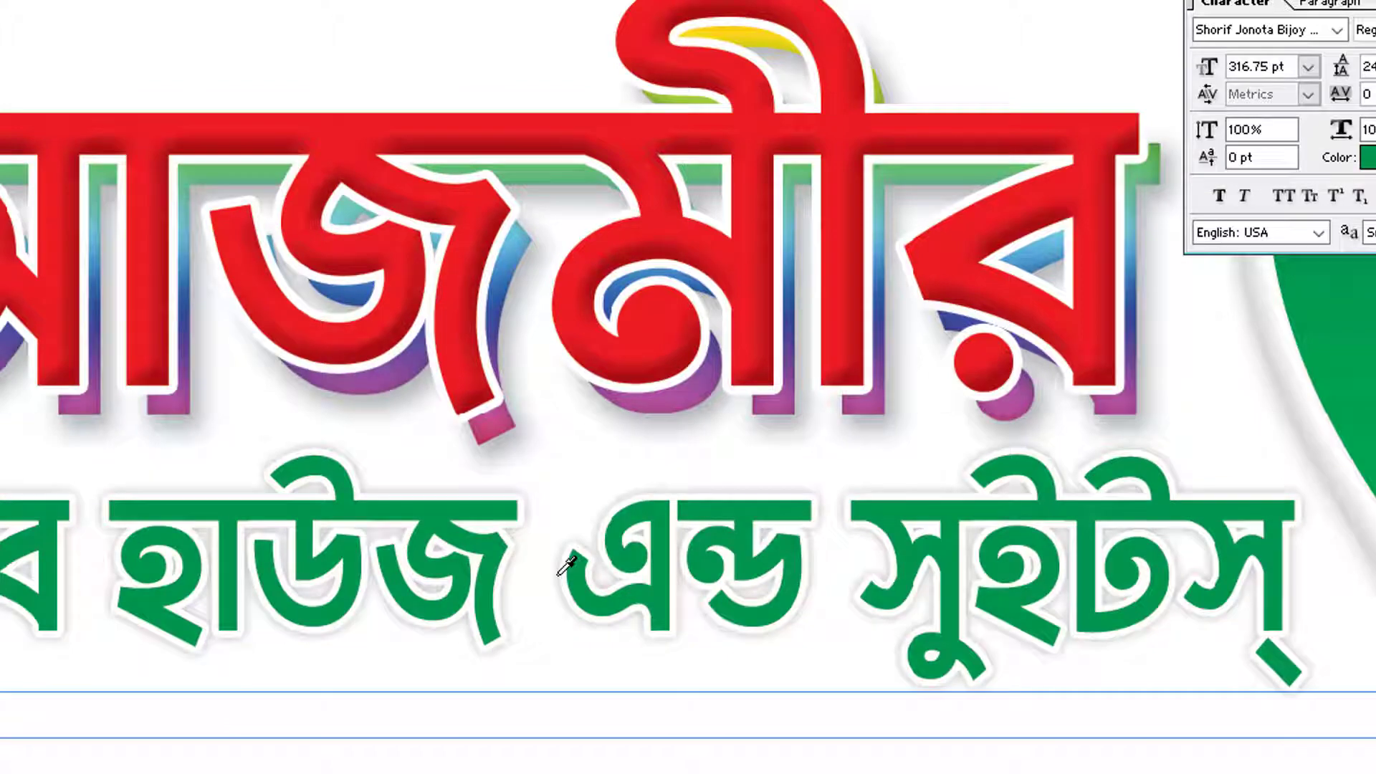
{"action": "key", "text": "Tab"}
{"action": "key", "text": "Tab"}
{"action": "left_click", "coordinate": [681, 466], "text": "alt"}
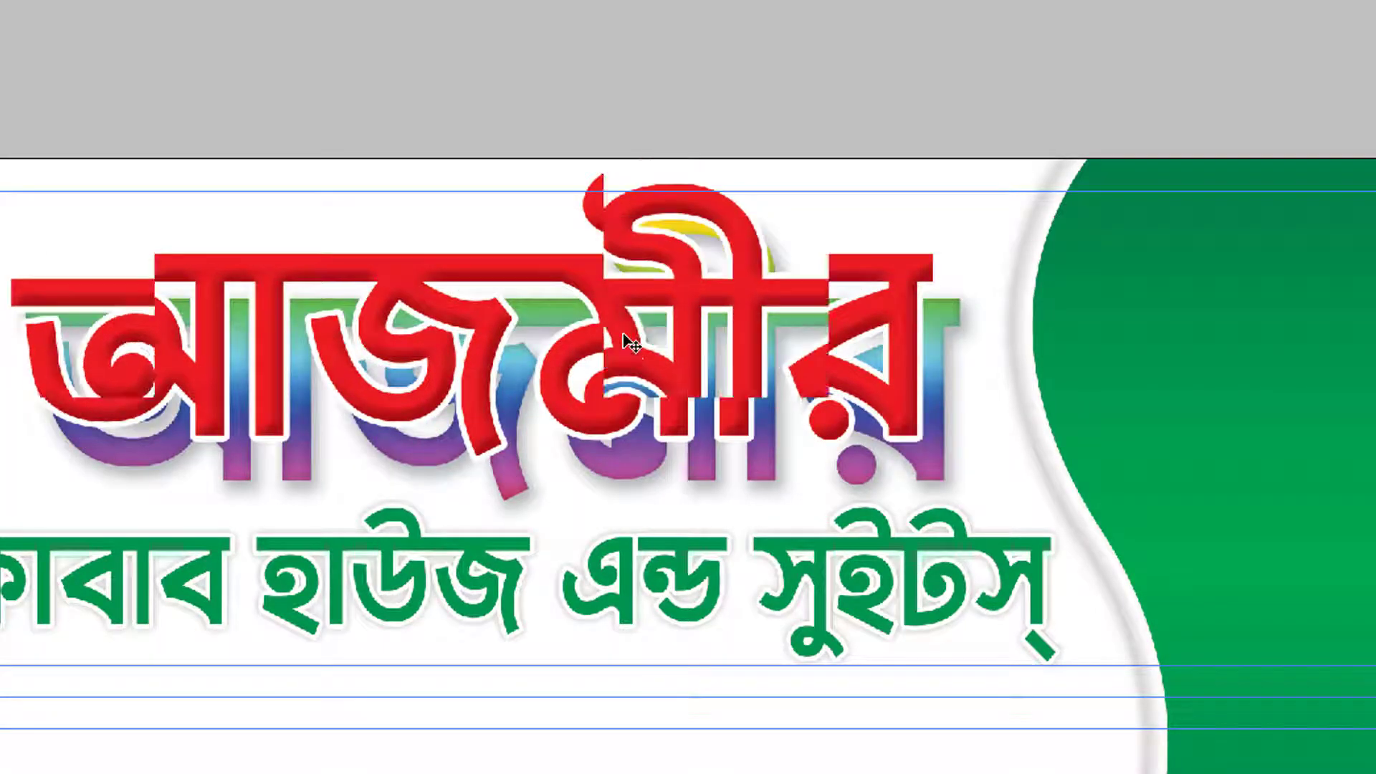
Squash the red AvRgxi title layer vertically so its top sits on the guide
{"action": "right_click", "coordinate": [649, 383]}
{"action": "left_click", "coordinate": [681, 395]}
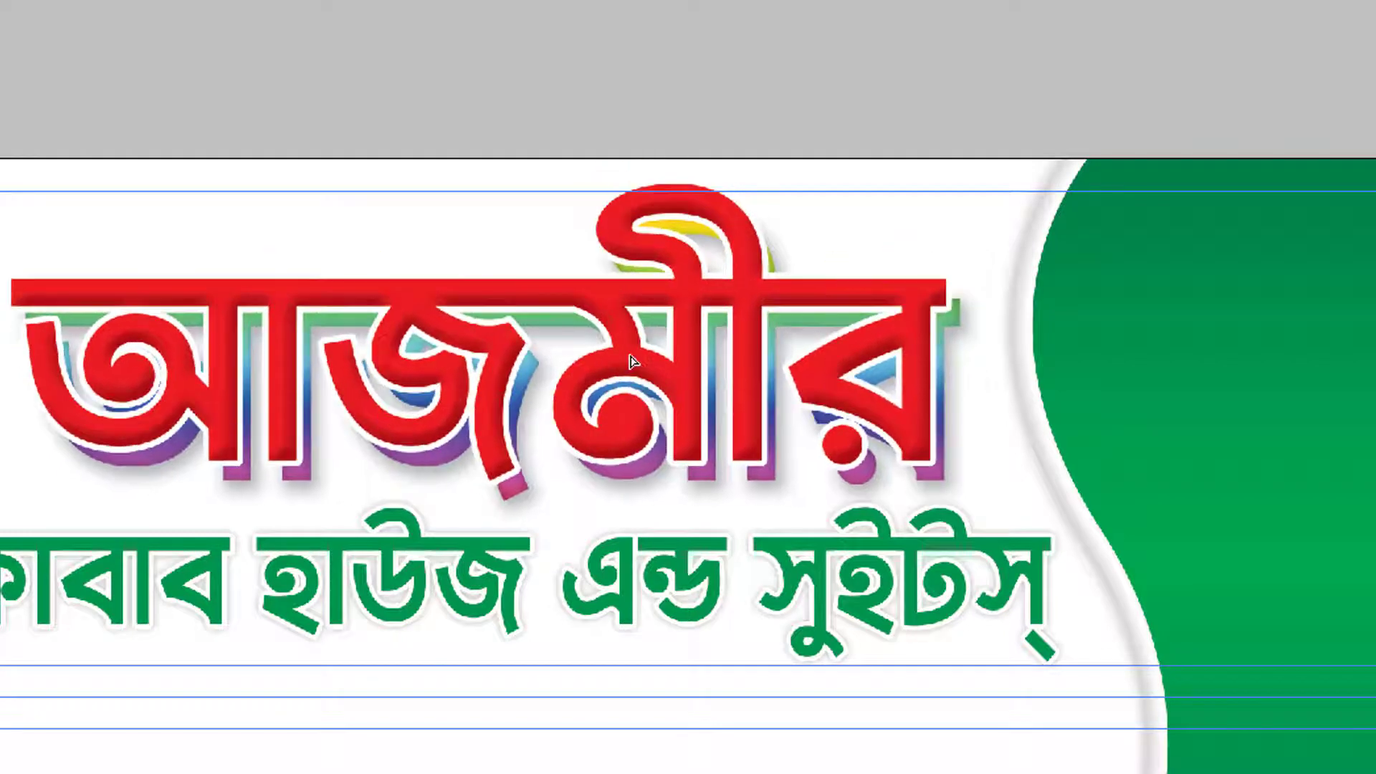
{"action": "left_click_drag", "start_coordinate": [955, 486], "coordinate": [955, 464]}
{"action": "left_click_drag", "start_coordinate": [611, 190], "coordinate": [610, 195]}
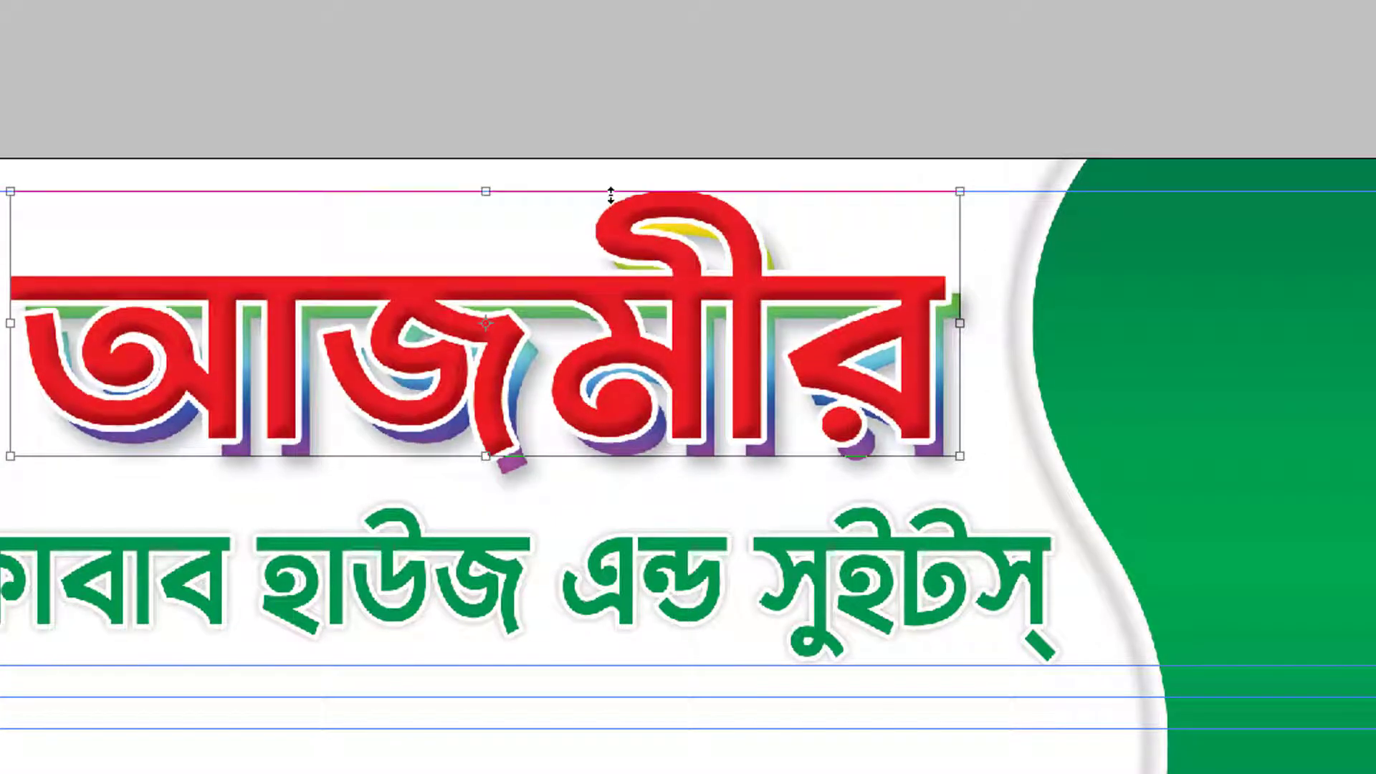
{"action": "key", "text": "Return"}
Add a small placeholder text layer and position it near the title
{"action": "key", "text": "t"}
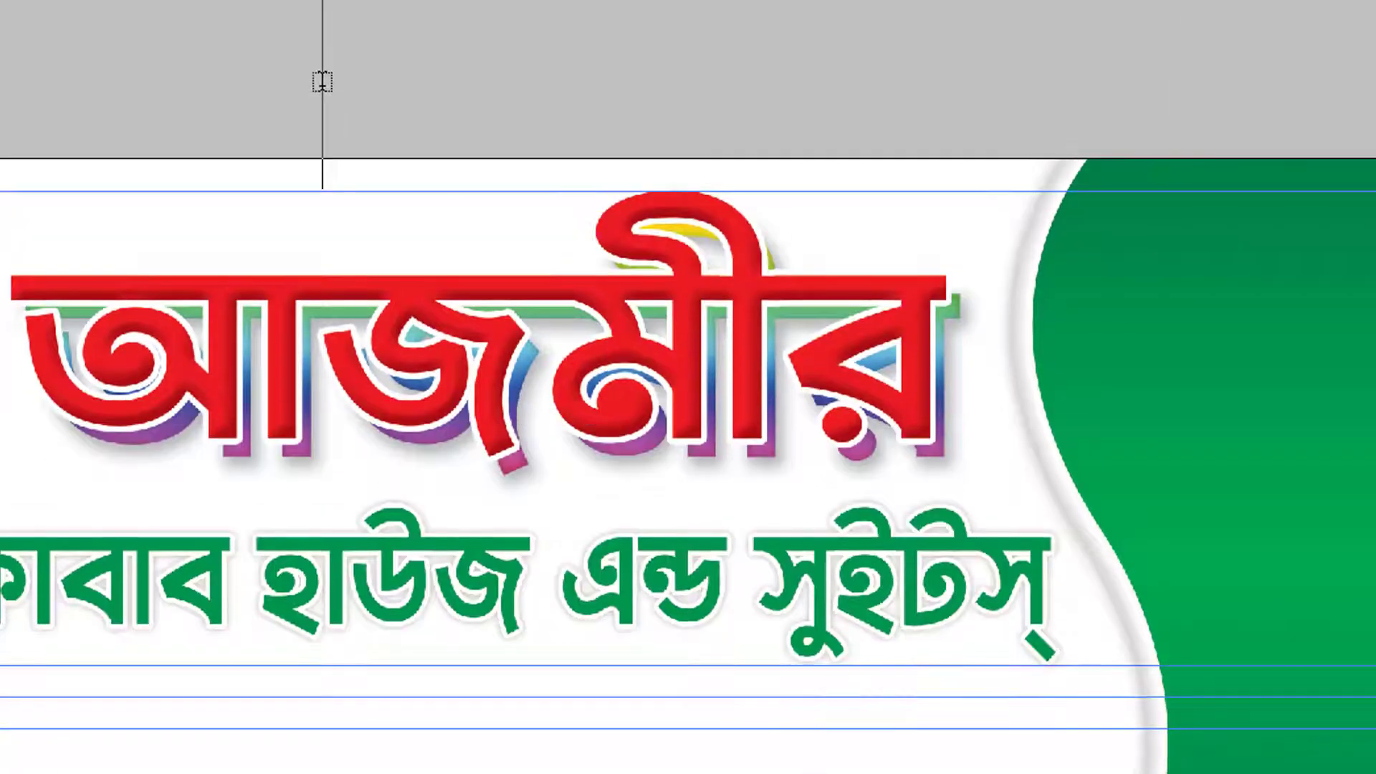
{"action": "type", "text": "রাা"}
{"action": "key", "text": "ctrl+a"}
{"action": "left_click_drag", "start_coordinate": [344, 81], "coordinate": [336, 280]}
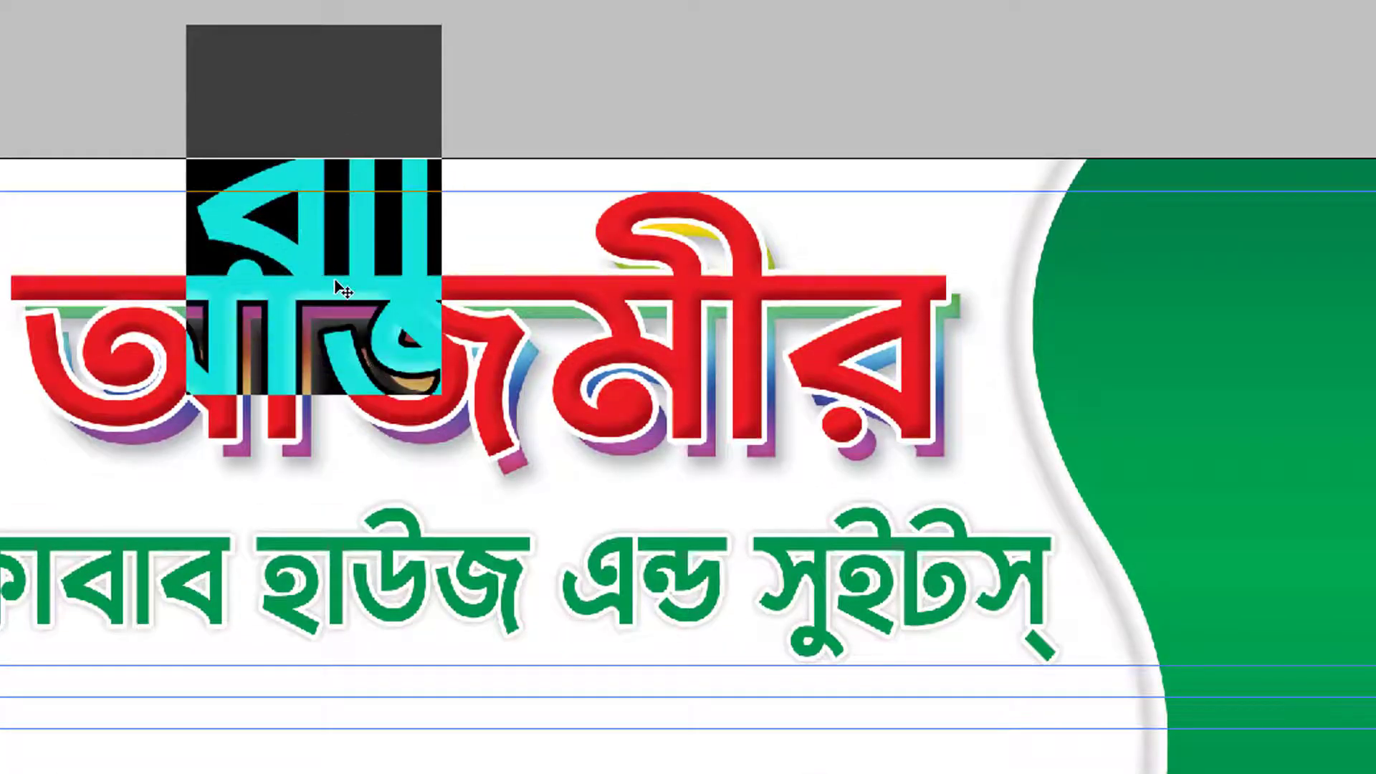
{"action": "key", "text": "ctrl+Return"}
{"action": "key", "text": "ctrl+t"}
{"action": "left_click_drag", "start_coordinate": [192, 44], "coordinate": [494, 331]}
{"action": "key", "text": "Return"}
{"action": "left_click_drag", "start_coordinate": [392, 155], "coordinate": [418, 443]}
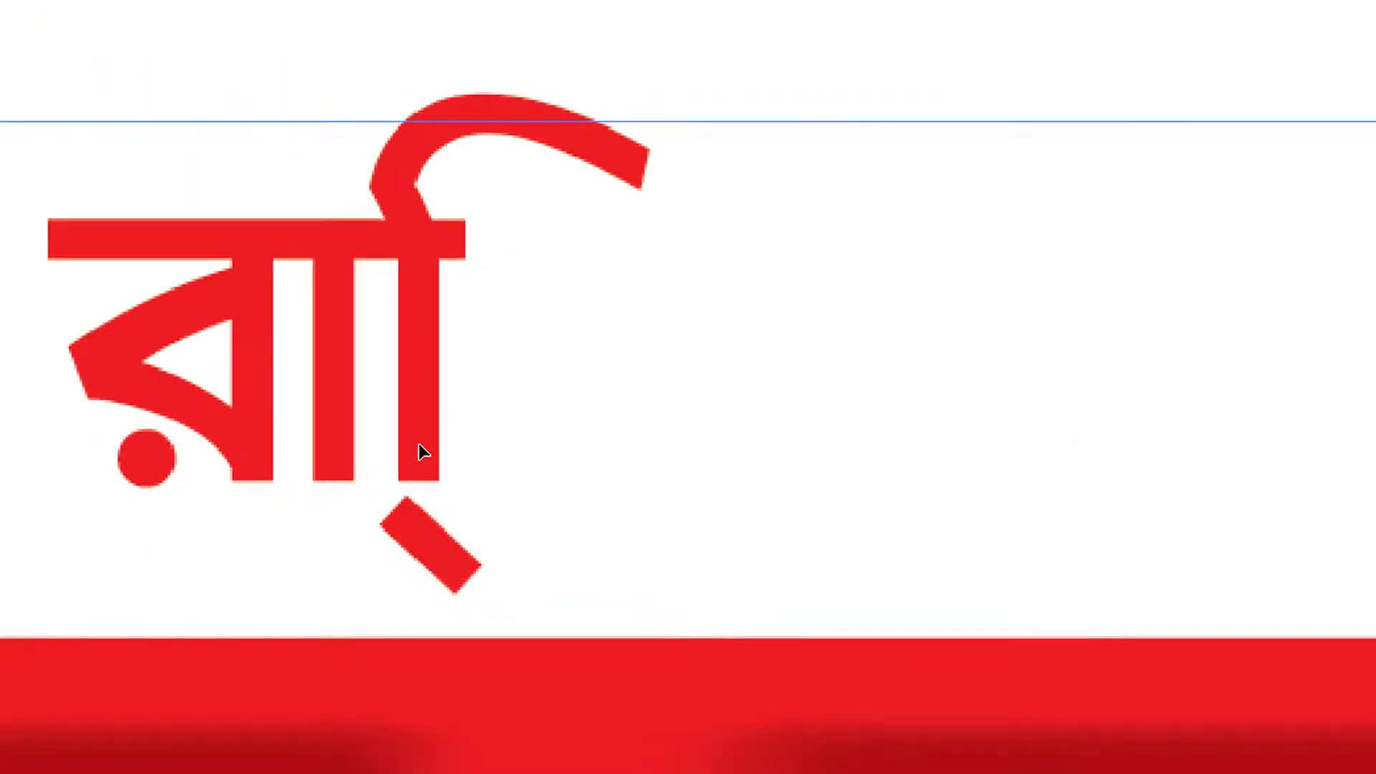
Set the new text to SutonnyMJ Bold in black
{"action": "double_click", "coordinate": [414, 395]}
{"action": "key", "text": "ctrl+t"}
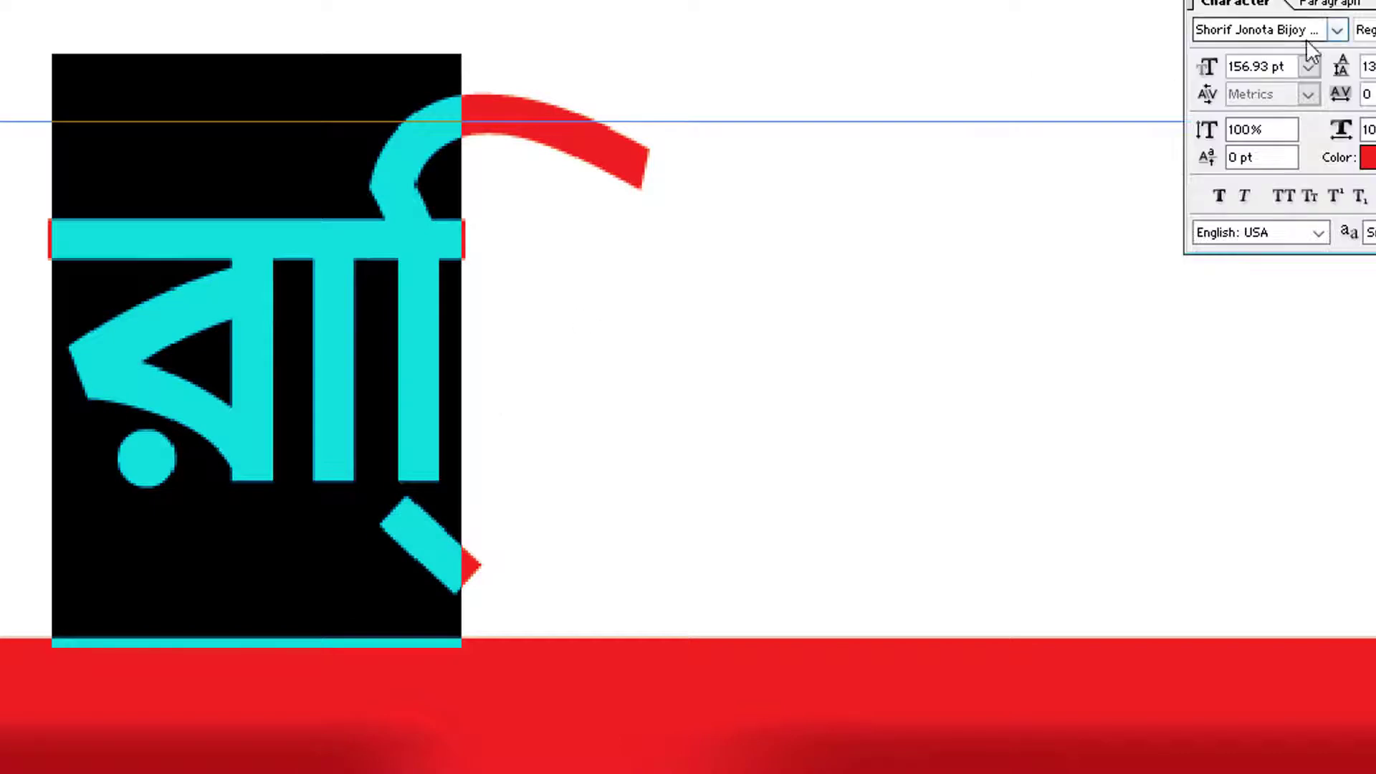
{"action": "left_click", "coordinate": [1295, 29]}
{"action": "type", "text": "a"}
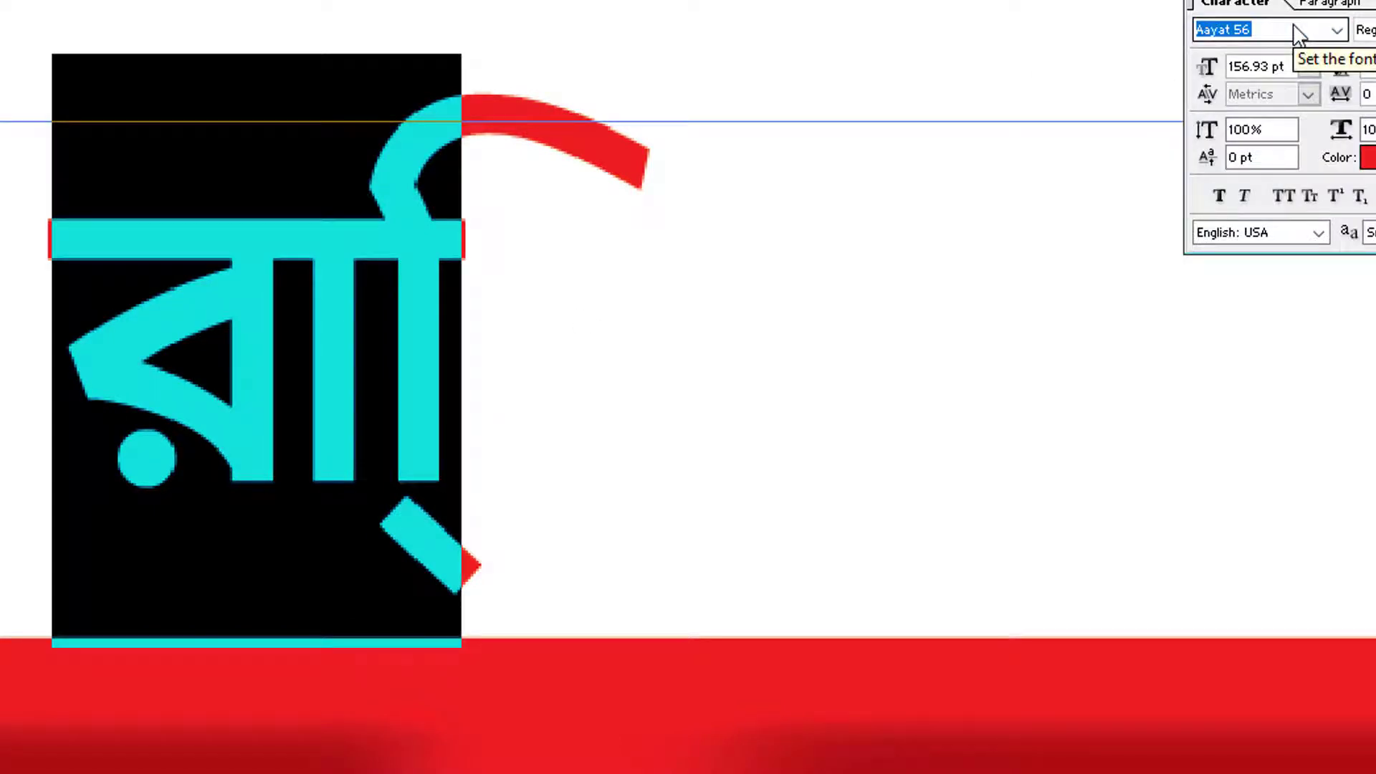
{"action": "type", "text": "sut"}
{"action": "key", "text": "Return"}
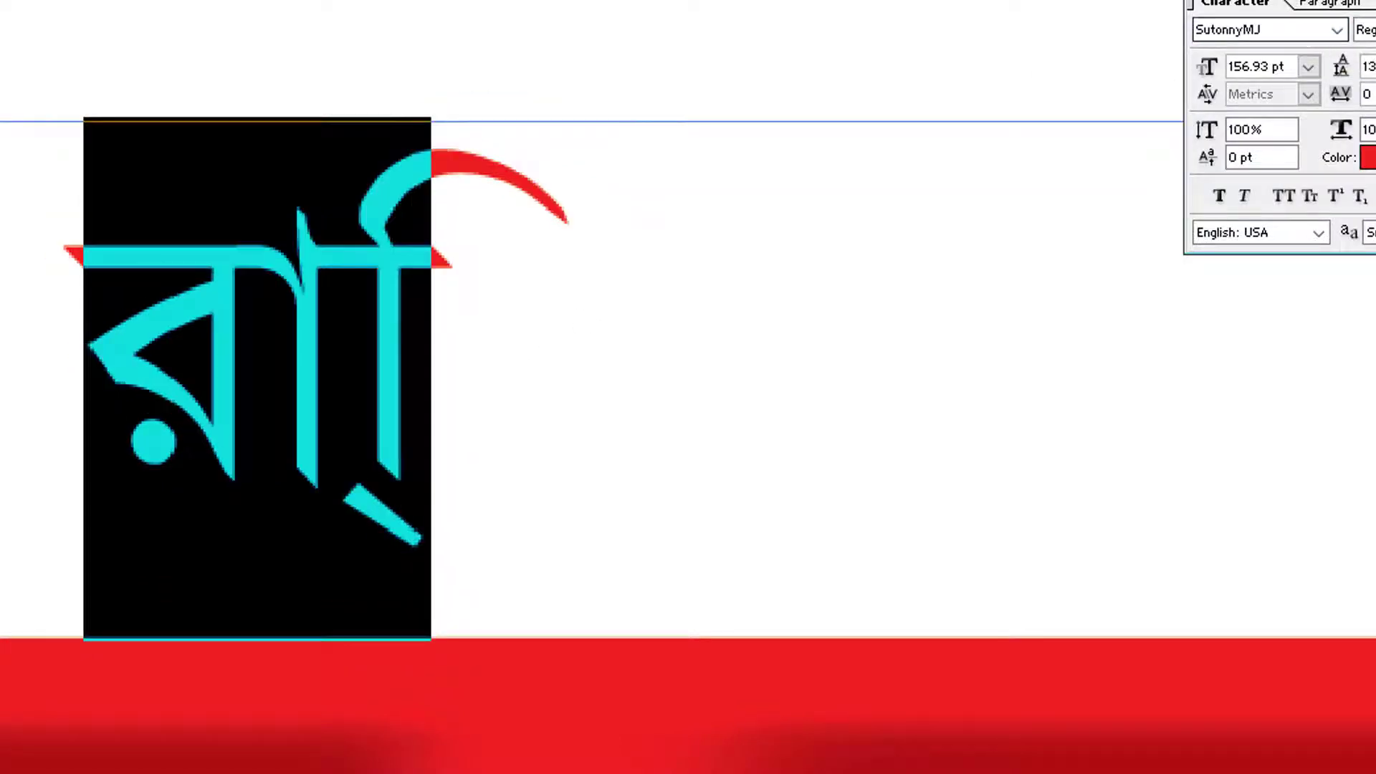
{"action": "key", "text": "Tab"}
{"action": "left_click", "coordinate": [1366, 84]}
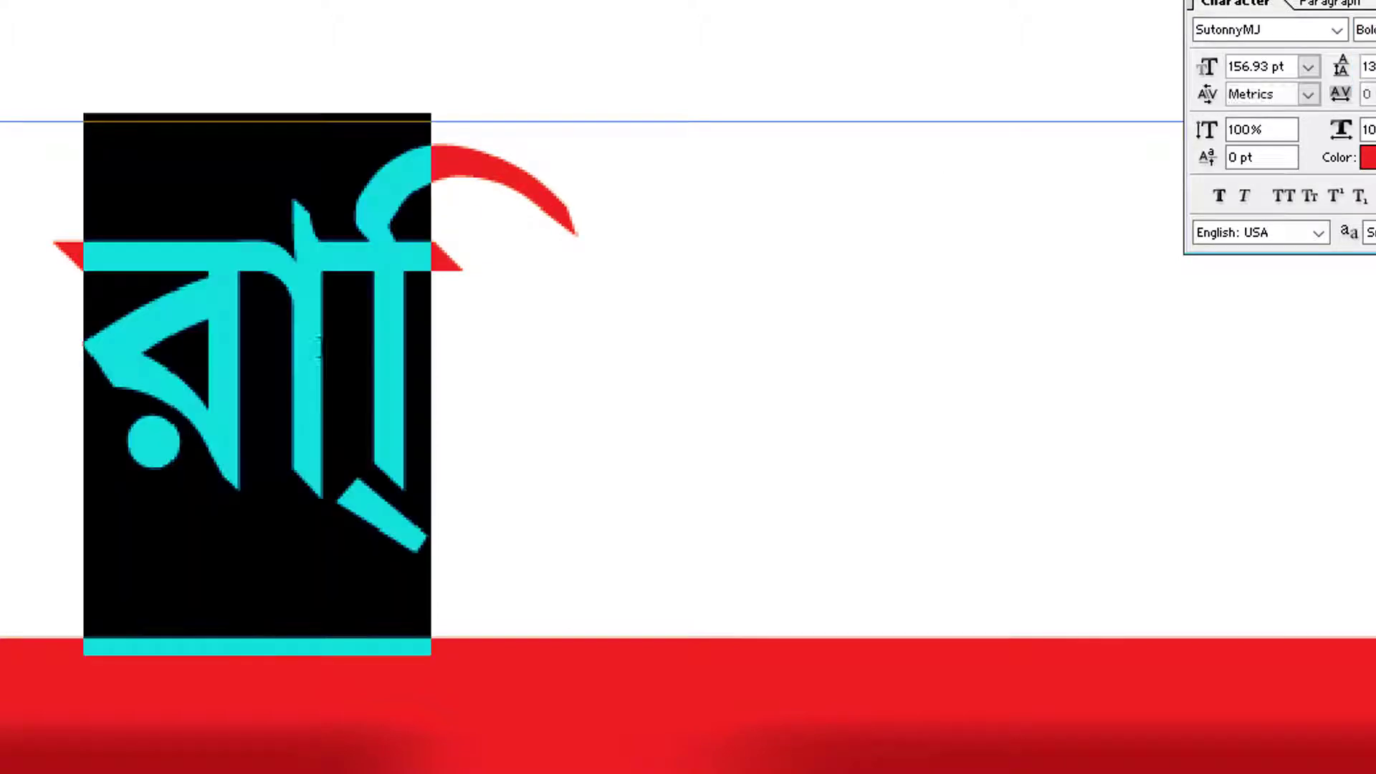
{"action": "left_click", "coordinate": [1367, 158]}
{"action": "left_click_drag", "start_coordinate": [77, 497], "coordinate": [147, 537]}
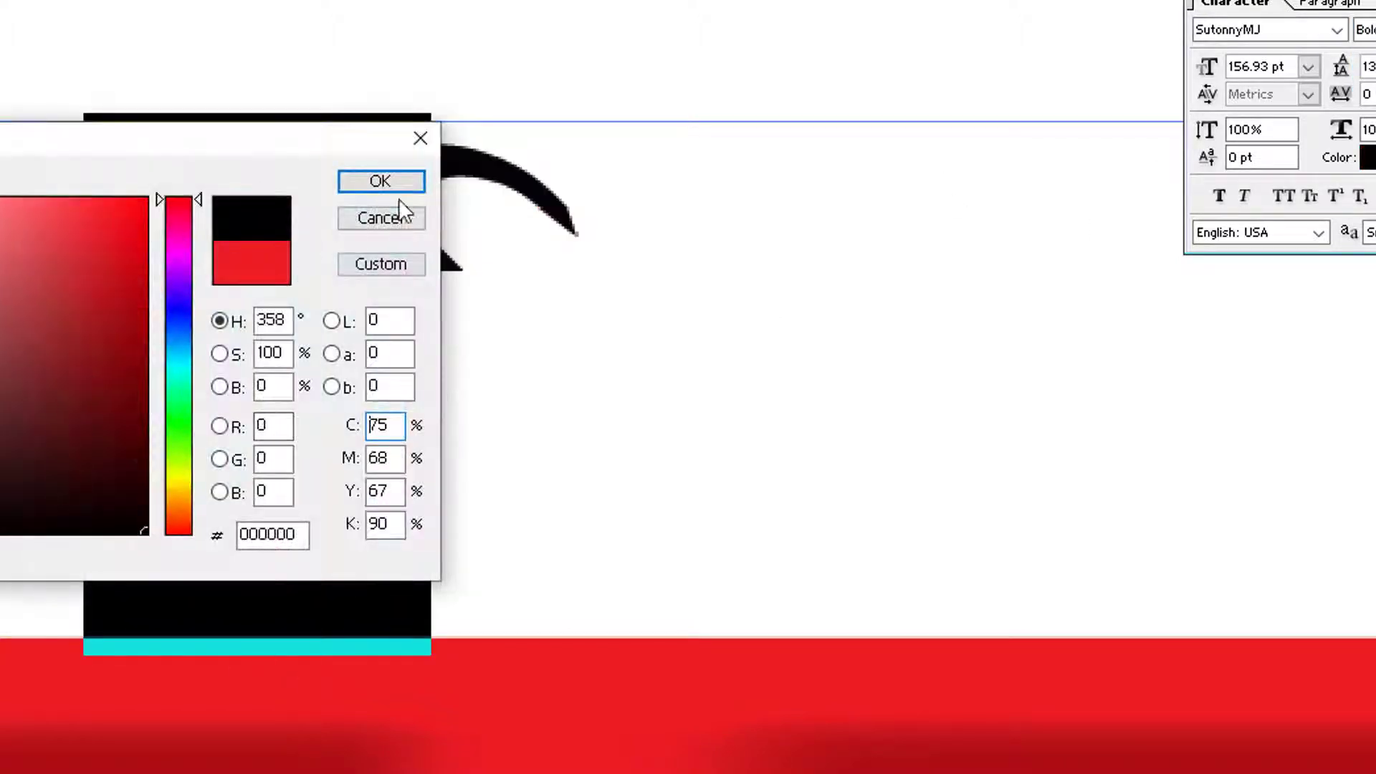
{"action": "left_click", "coordinate": [381, 181]}
Replace the placeholder with the blessing বিসমিল্লাহির রাহমানির রাহীম, correcting typos
{"action": "double_click", "coordinate": [403, 243]}
{"action": "type", "text": "বিসশিল"}
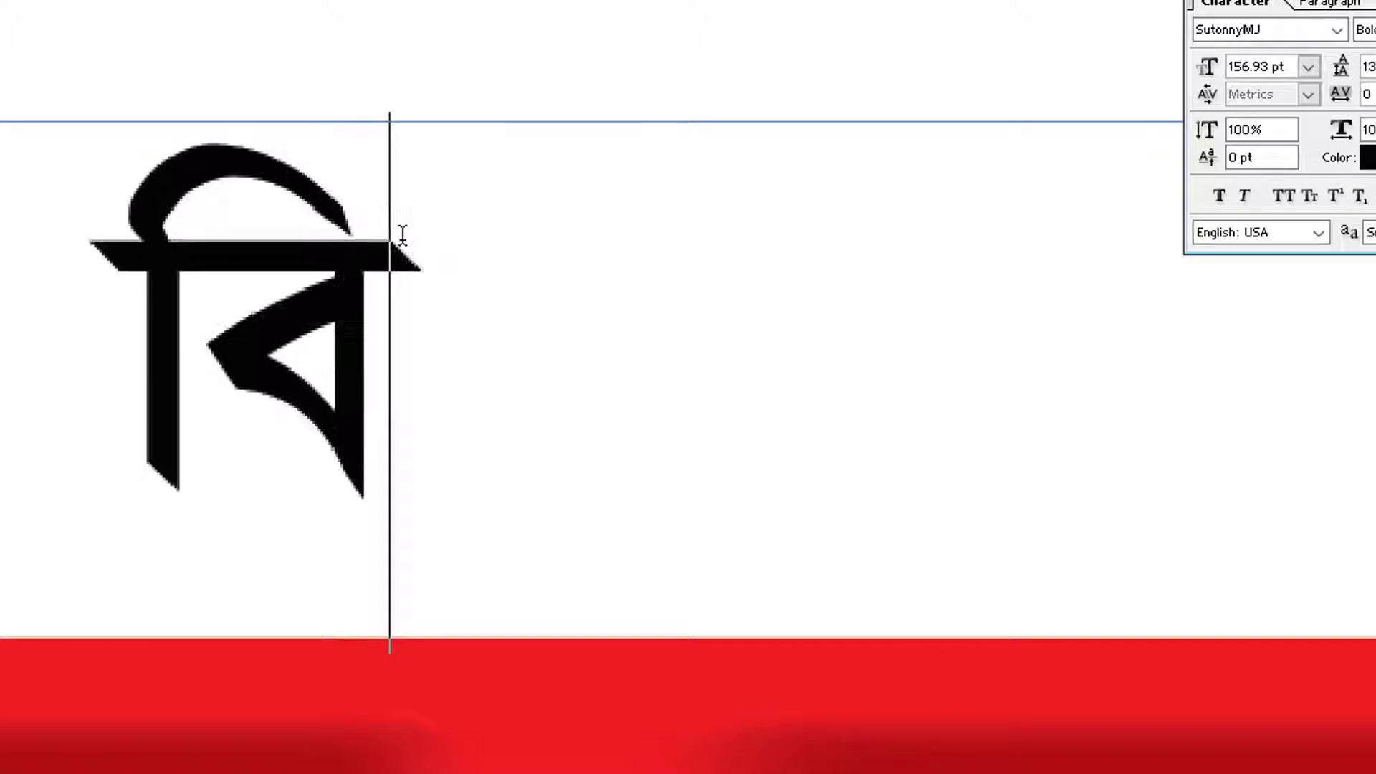
{"action": "key", "text": "BackSpace"}
{"action": "key", "text": "BackSpace"}
{"action": "type", "text": "মল্লাহি রর"}
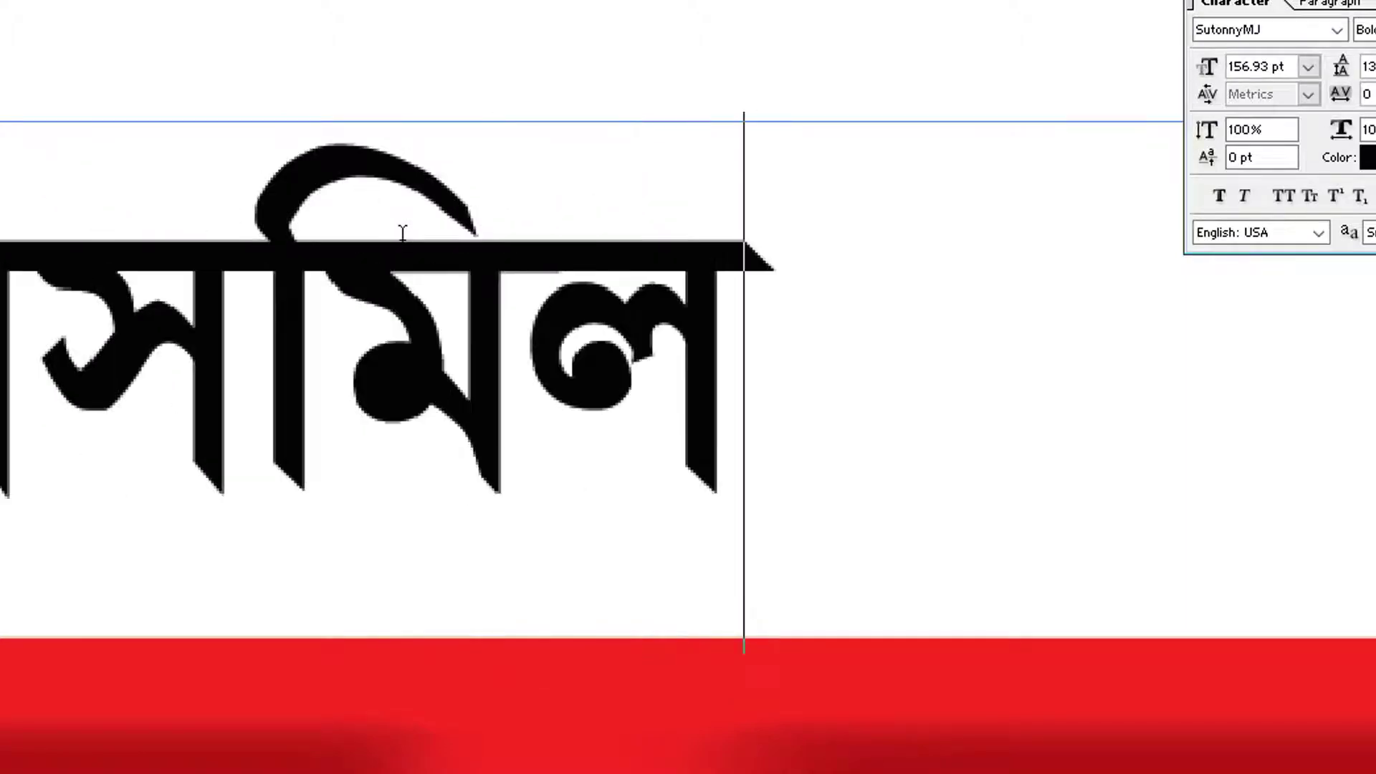
{"action": "key", "text": "BackSpace"}
{"action": "key", "text": "BackSpace"}
{"action": "key", "text": "BackSpace"}
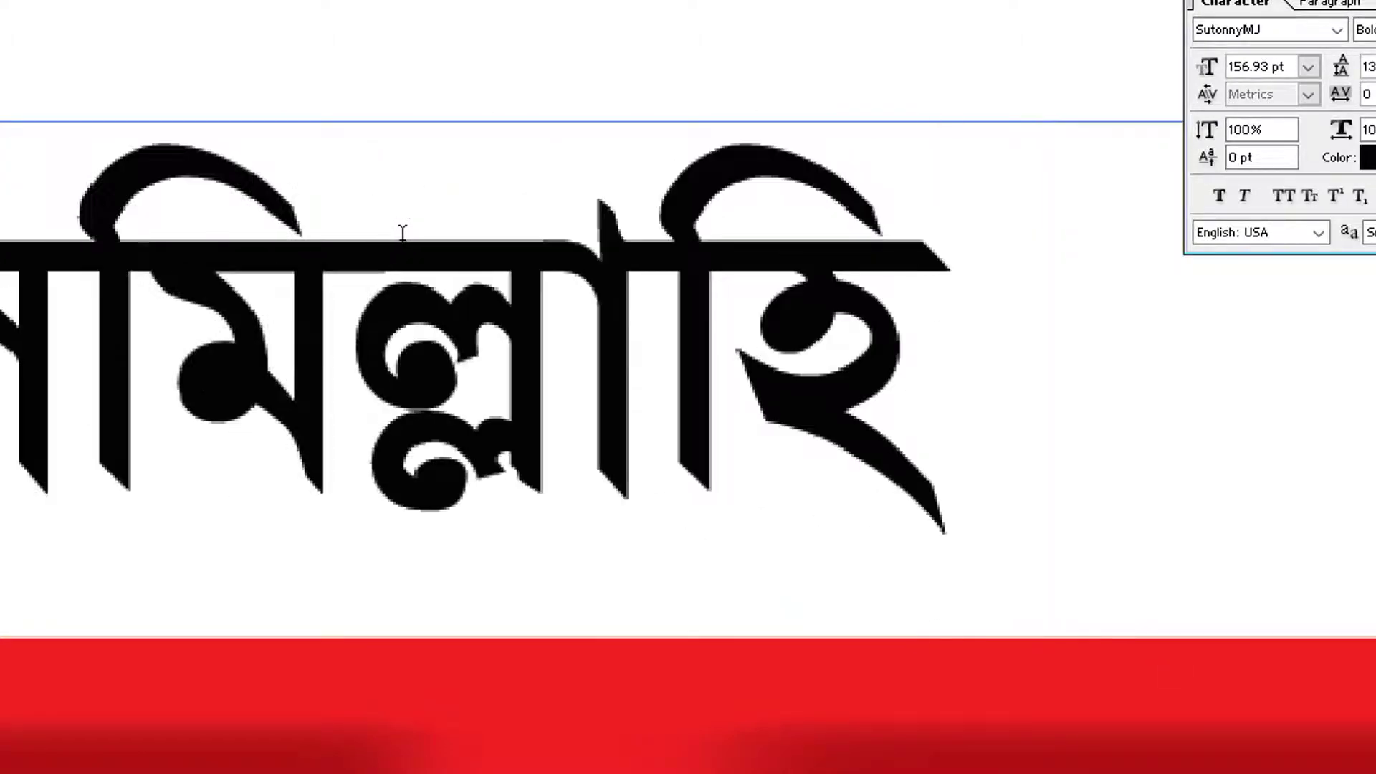
{"action": "type", "text": "র রহ"}
{"action": "key", "text": "BackSpace"}
{"action": "key", "text": "BackSpace"}
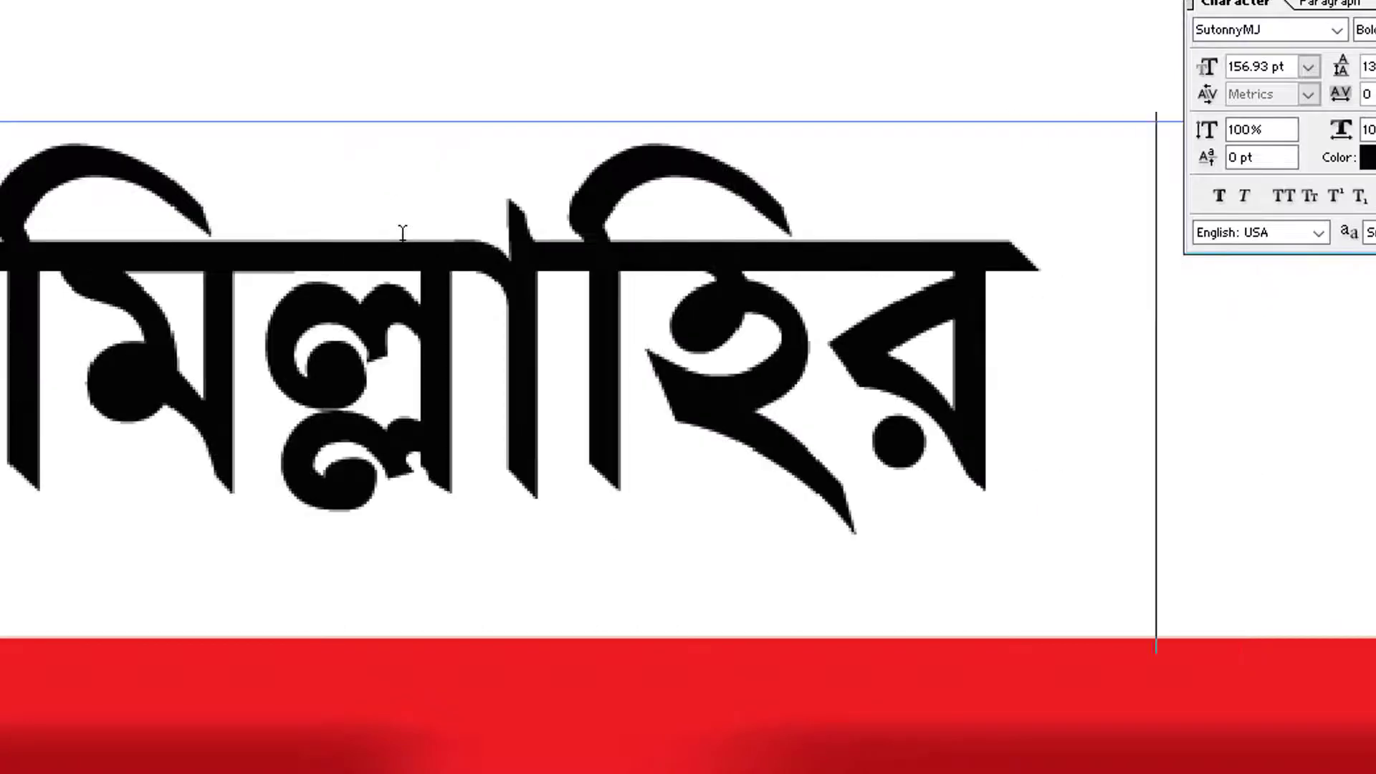
{"action": "type", "text": "রাহমানির ব"}
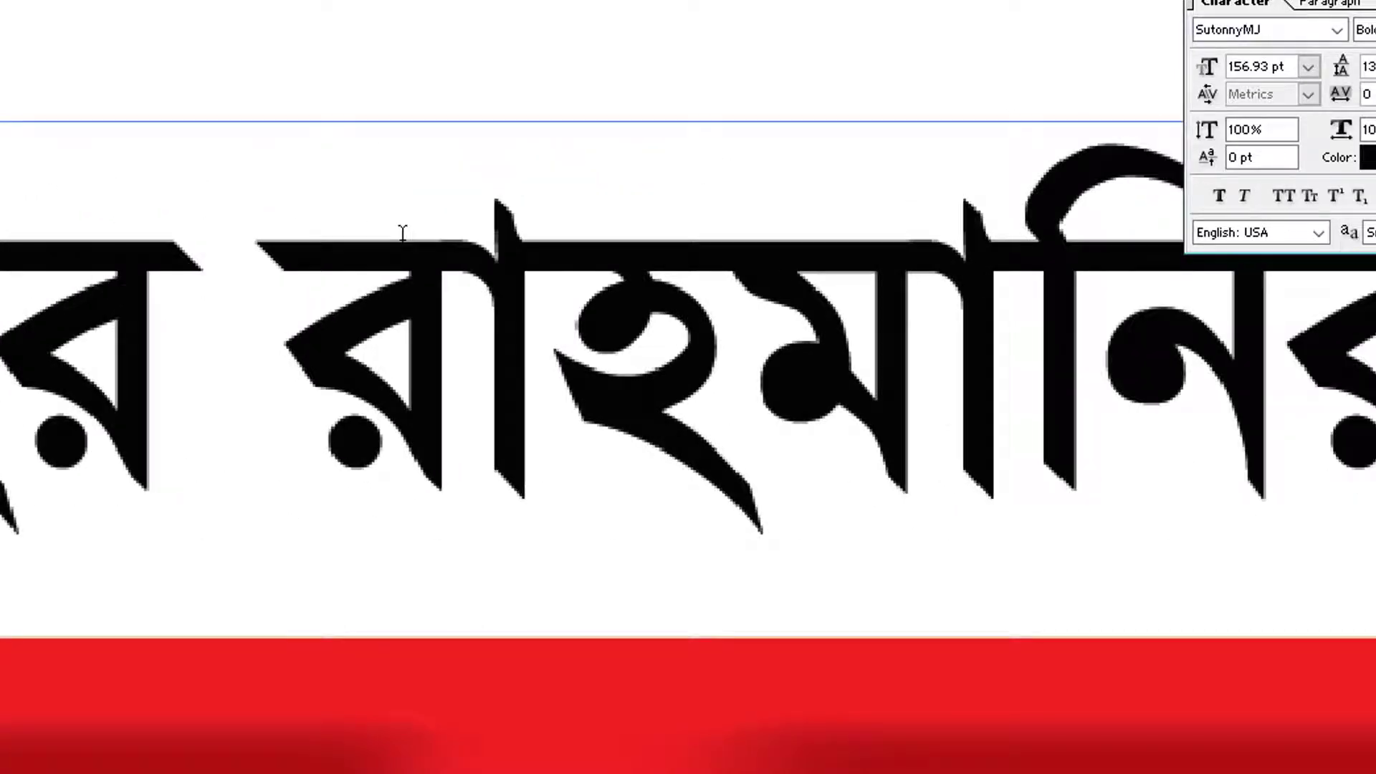
{"action": "key", "text": "ctrl+a"}
Shrink the blessing line to 54.93 pt and move it above the red title
{"action": "key", "text": "ctrl+shift+comma"}
{"action": "key", "text": "ctrl+shift+comma"}
{"action": "key", "text": "ctrl+shift+comma"}
{"action": "key", "text": "ctrl+shift+comma"}
{"action": "key", "text": "ctrl+shift+comma"}
{"action": "key", "text": "ctrl+shift+comma"}
{"action": "key", "text": "ctrl+shift+comma"}
{"action": "key", "text": "ctrl+shift+comma"}
{"action": "key", "text": "ctrl+shift+comma"}
{"action": "key", "text": "ctrl+shift+comma"}
{"action": "key", "text": "ctrl+shift+comma"}
{"action": "key", "text": "ctrl+shift+comma"}
{"action": "key", "text": "ctrl+shift+comma"}
{"action": "key", "text": "ctrl+shift+comma"}
{"action": "key", "text": "ctrl+shift+comma"}
{"action": "key", "text": "ctrl+shift+comma"}
{"action": "key", "text": "ctrl+shift+comma"}
{"action": "key", "text": "ctrl+shift+comma"}
{"action": "key", "text": "ctrl+shift+comma"}
{"action": "key", "text": "ctrl+shift+comma"}
{"action": "key", "text": "ctrl+shift+comma"}
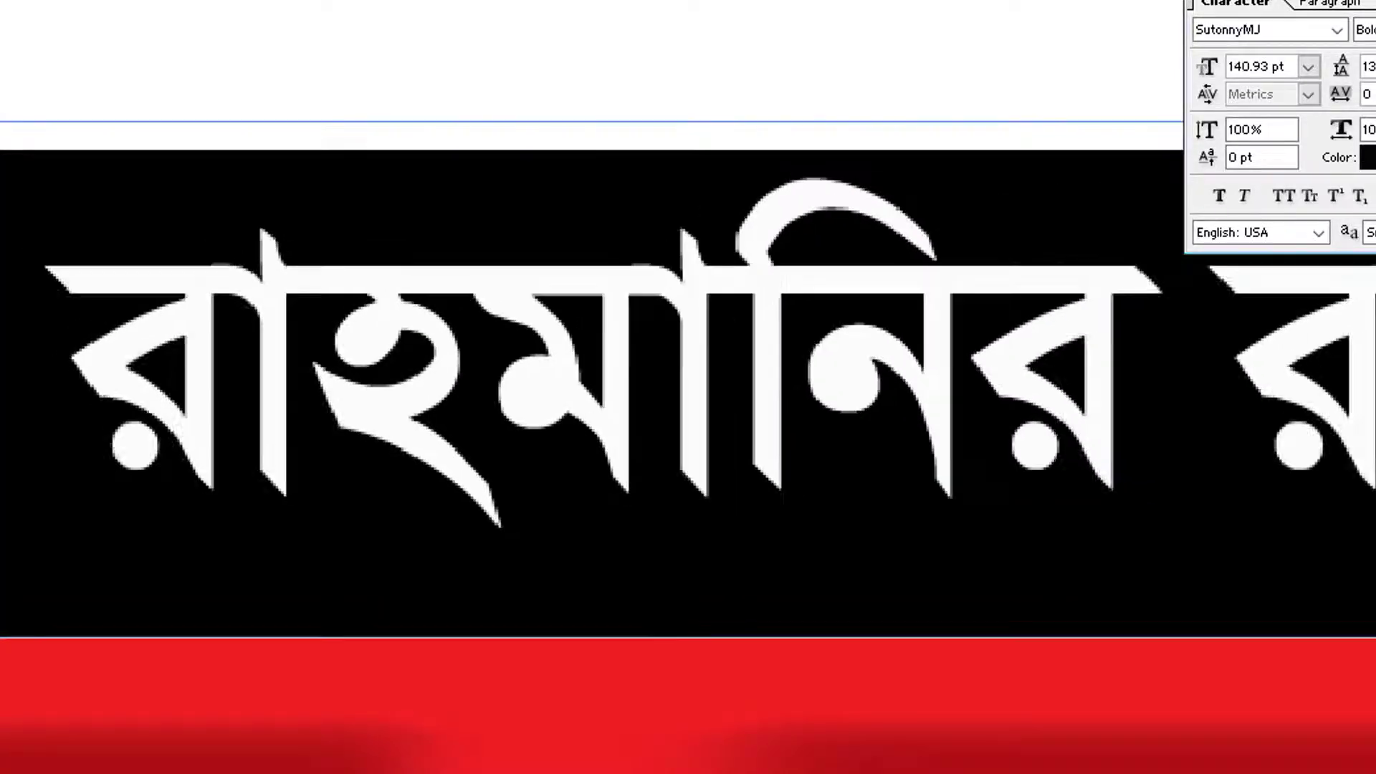
{"action": "key", "text": "ctrl+shift+comma"}
{"action": "key", "text": "ctrl+shift+comma"}
{"action": "key", "text": "ctrl+shift+comma"}
{"action": "key", "text": "ctrl+shift+comma"}
{"action": "key", "text": "ctrl+shift+comma"}
{"action": "key", "text": "ctrl+shift+comma"}
{"action": "key", "text": "ctrl+shift+comma"}
{"action": "key", "text": "ctrl+Return"}
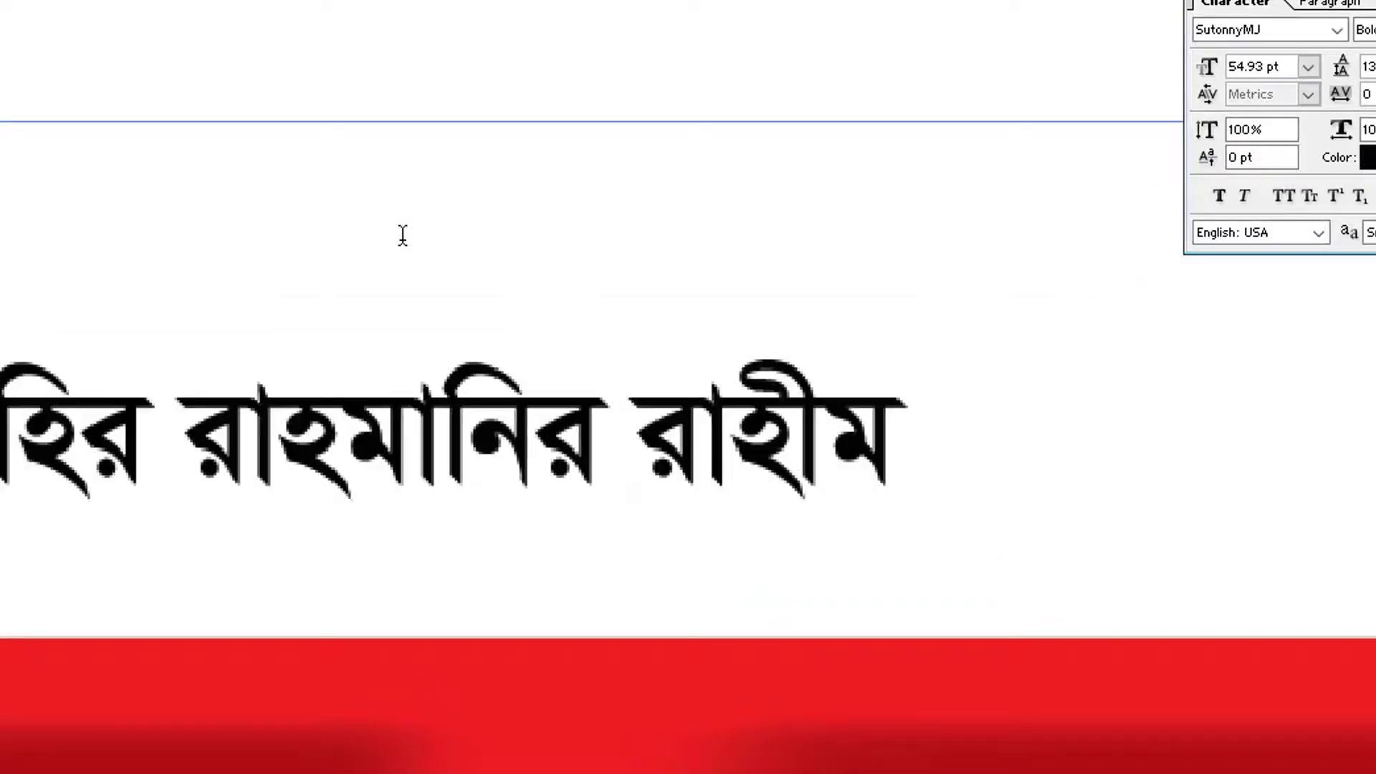
{"action": "scroll", "coordinate": [387, 247], "scroll_direction": "up", "scroll_amount": 1}
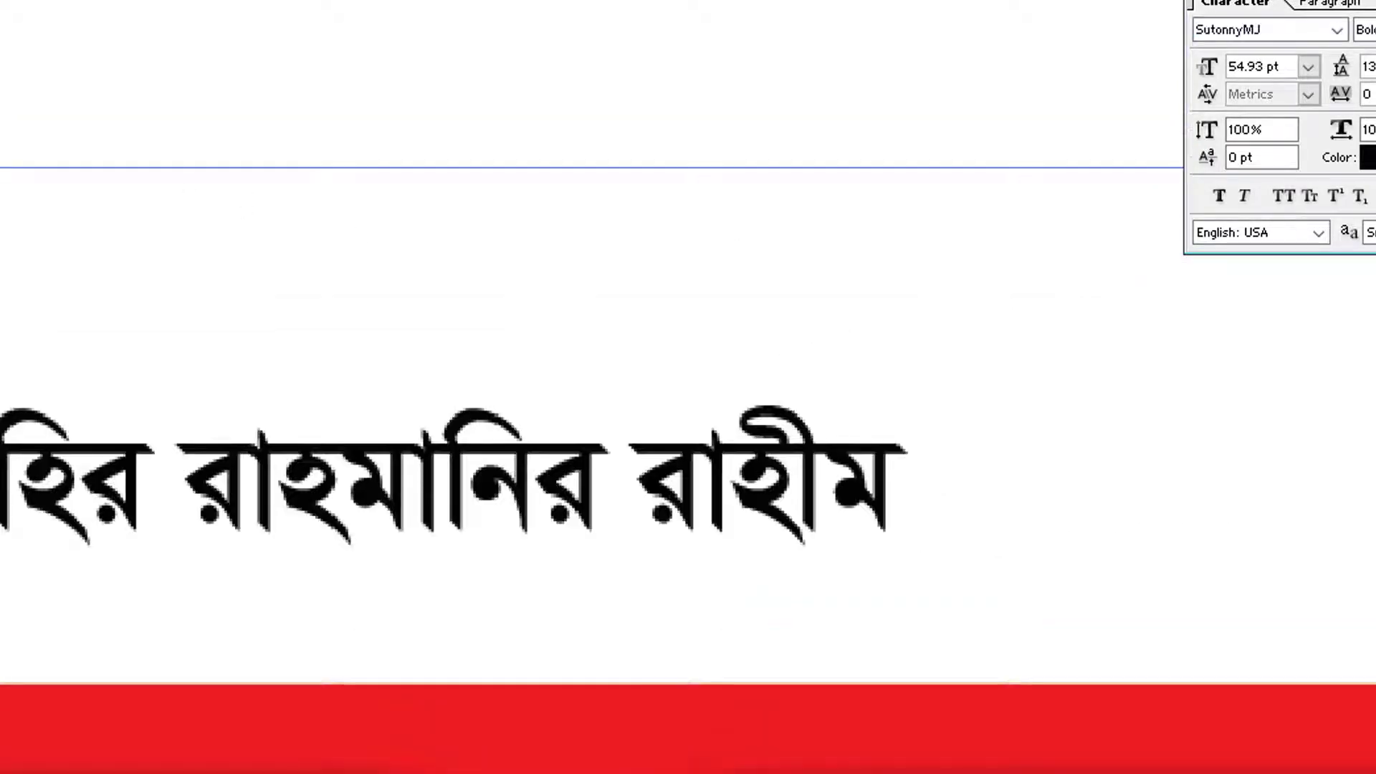
{"action": "key", "text": "Tab"}
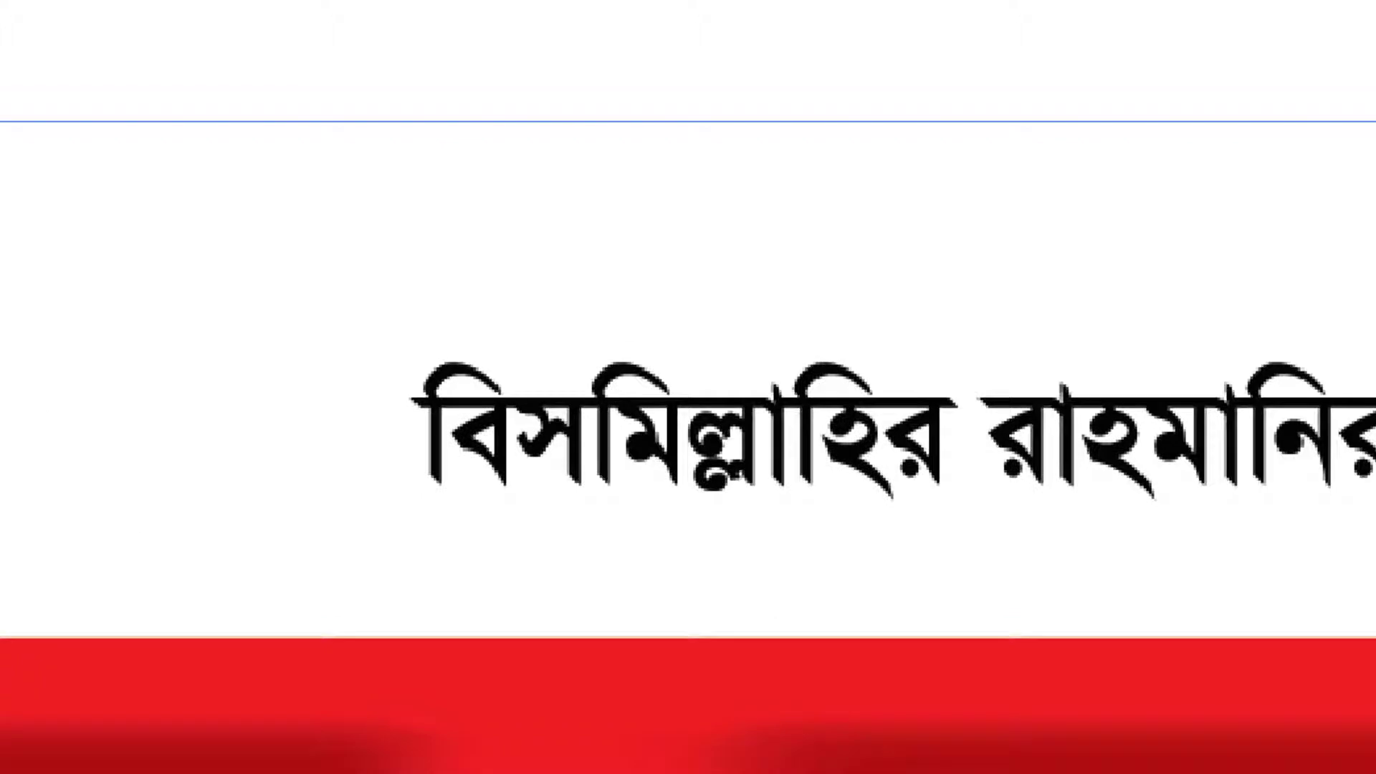
{"action": "left_click_drag", "start_coordinate": [932, 413], "coordinate": [928, 186]}
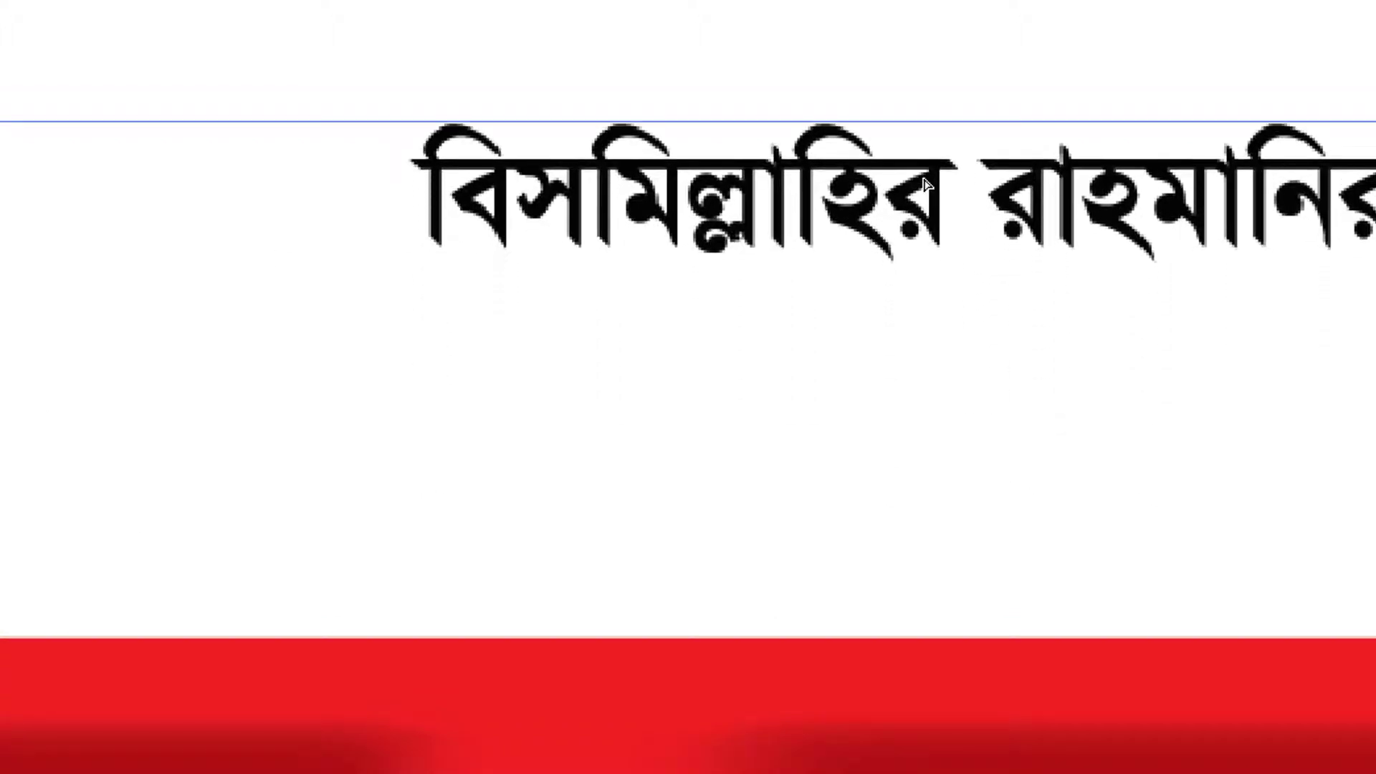
{"action": "key", "text": "ctrl+minus"}
{"action": "key", "text": "f"}
{"action": "key", "text": "f"}
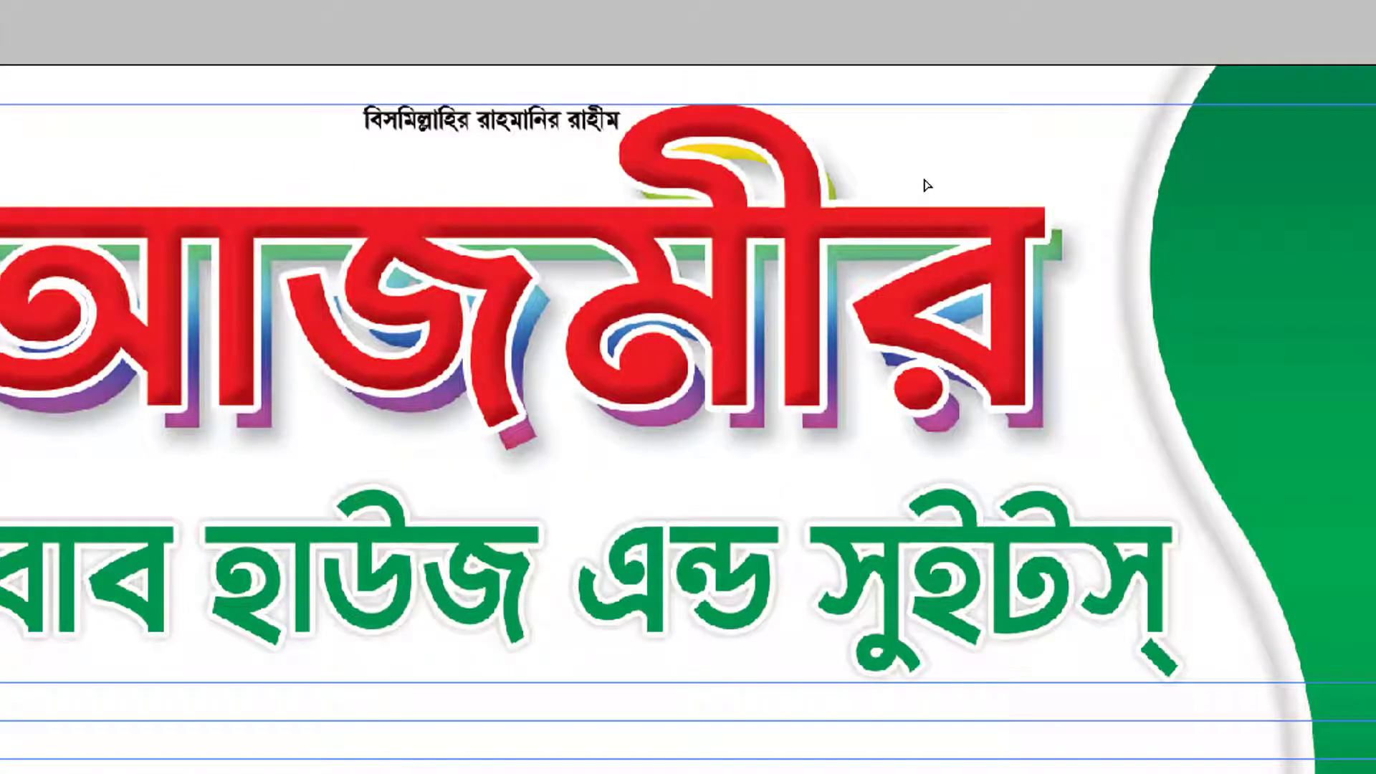
{"action": "left_click", "coordinate": [557, 408], "text": "alt"}
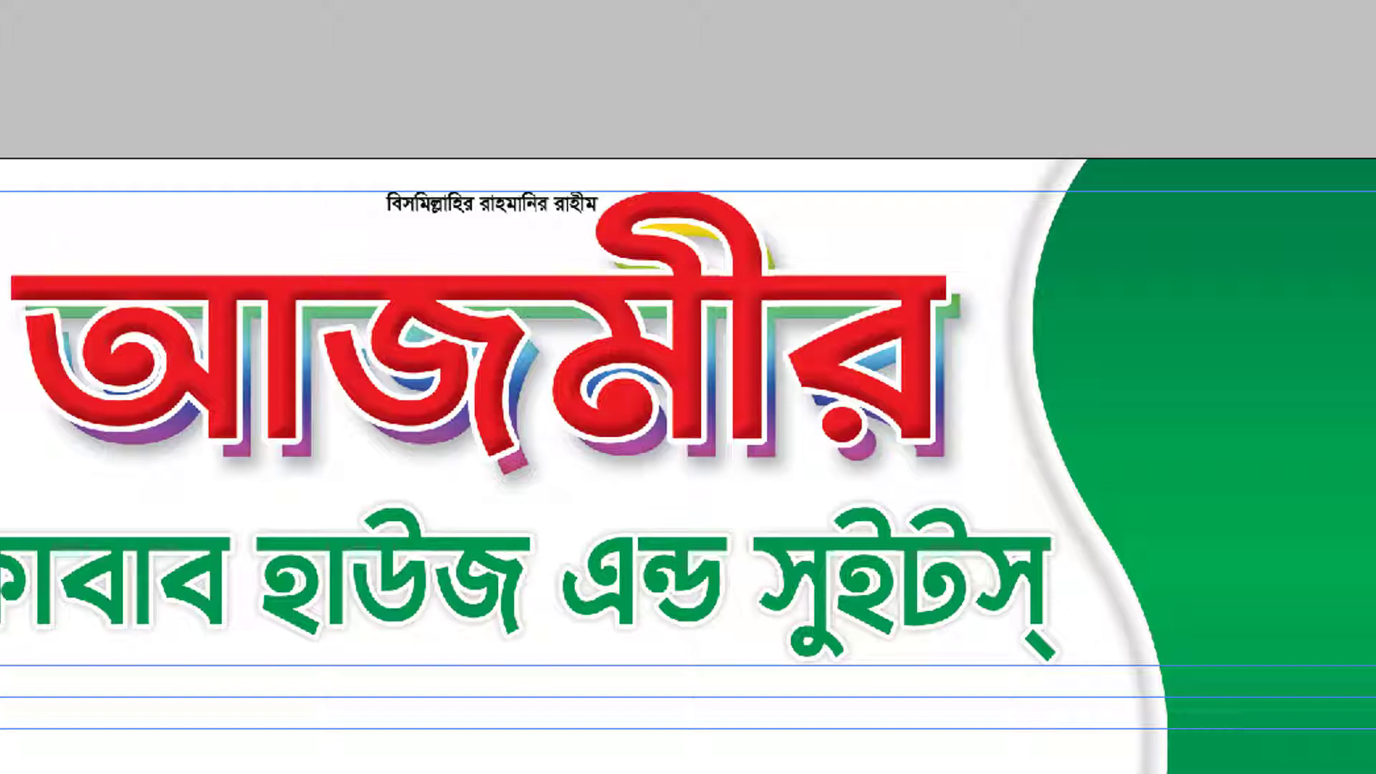
{"action": "left_click", "coordinate": [265, 422], "text": "alt"}
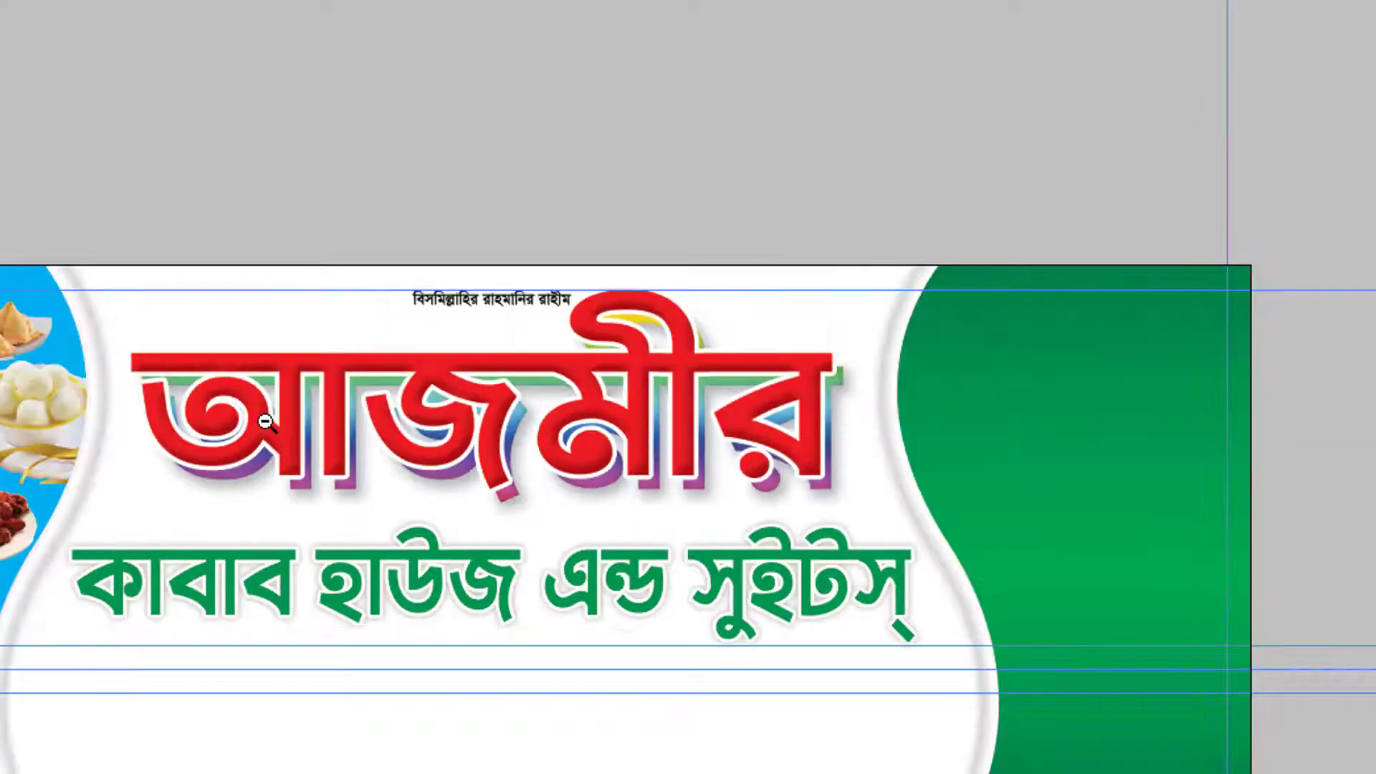
{"action": "left_click_drag", "start_coordinate": [809, 181], "coordinate": [1193, 574]}
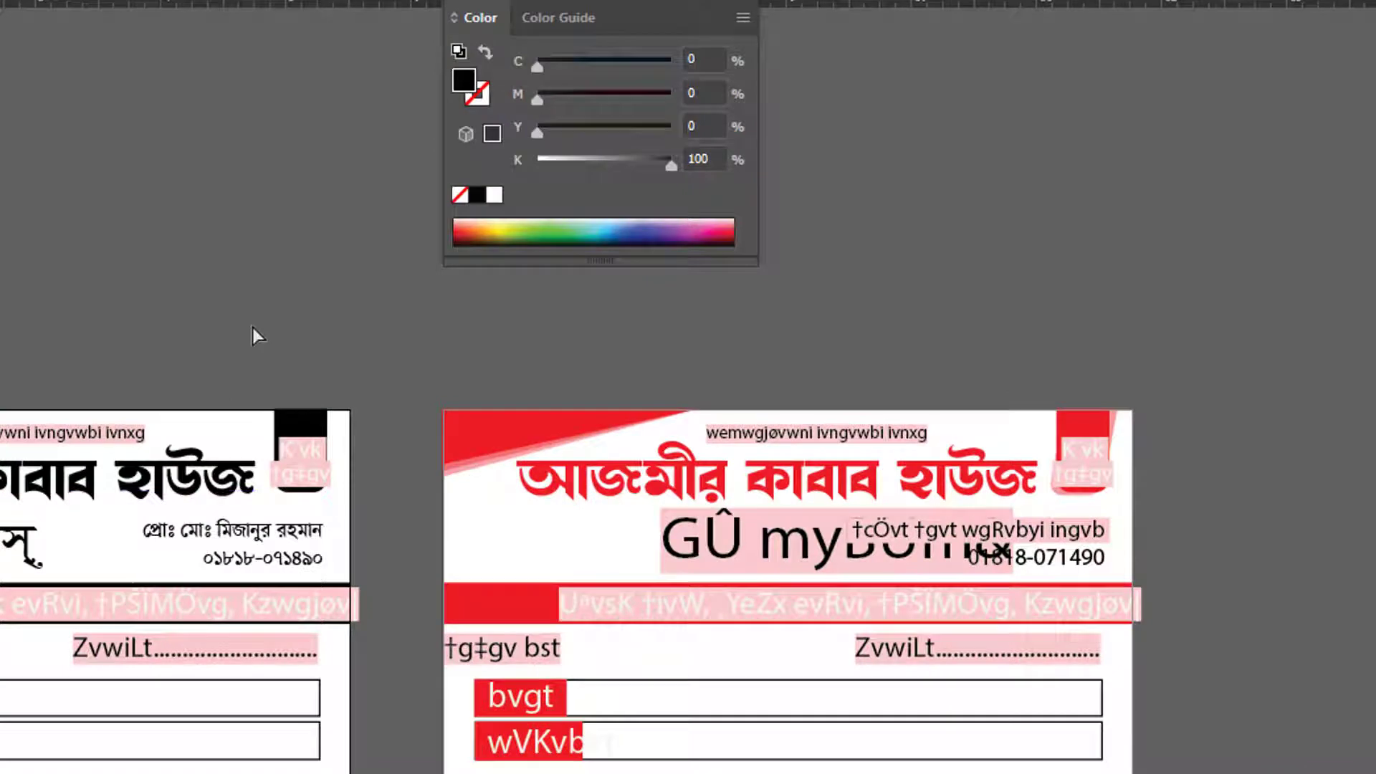
Copy both proprietor name and phone lines from the older card and paste them onto the green area
{"action": "key", "text": "ctrl+equal"}
{"action": "key", "text": "ctrl+equal"}
{"action": "key", "text": "ctrl+equal"}
{"action": "left_click", "coordinate": [219, 445]}
{"action": "double_click", "coordinate": [221, 448]}
{"action": "key", "text": "ctrl+a"}
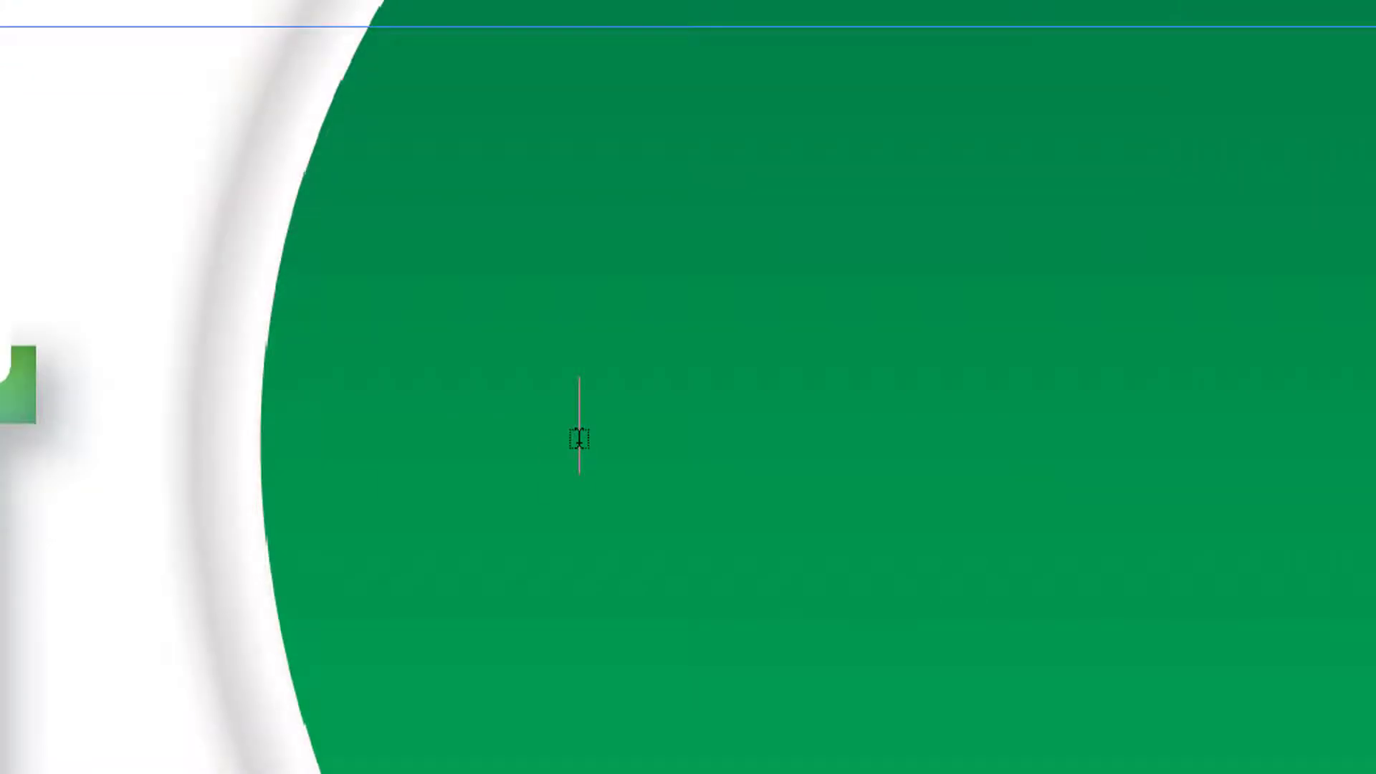
{"action": "left_click", "coordinate": [580, 448]}
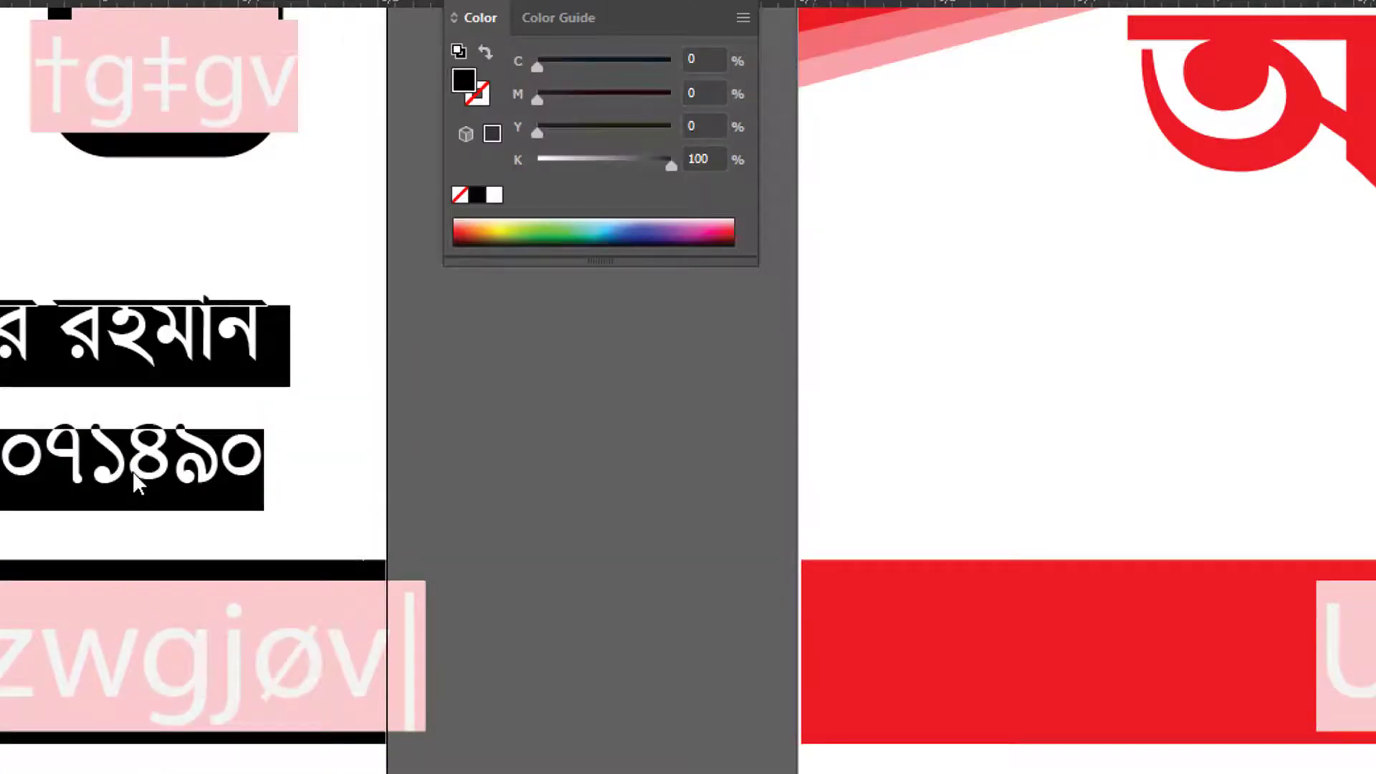
{"action": "key", "text": "ctrl+a"}
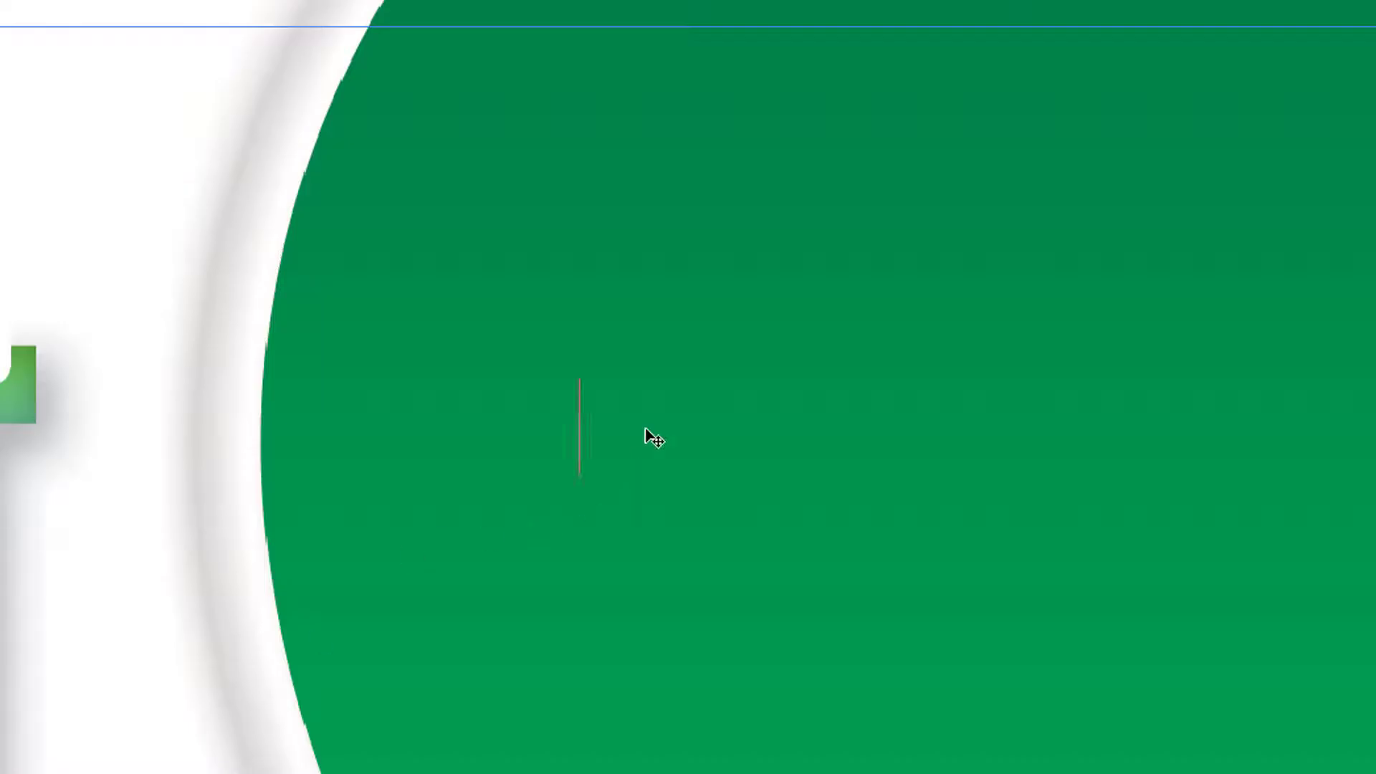
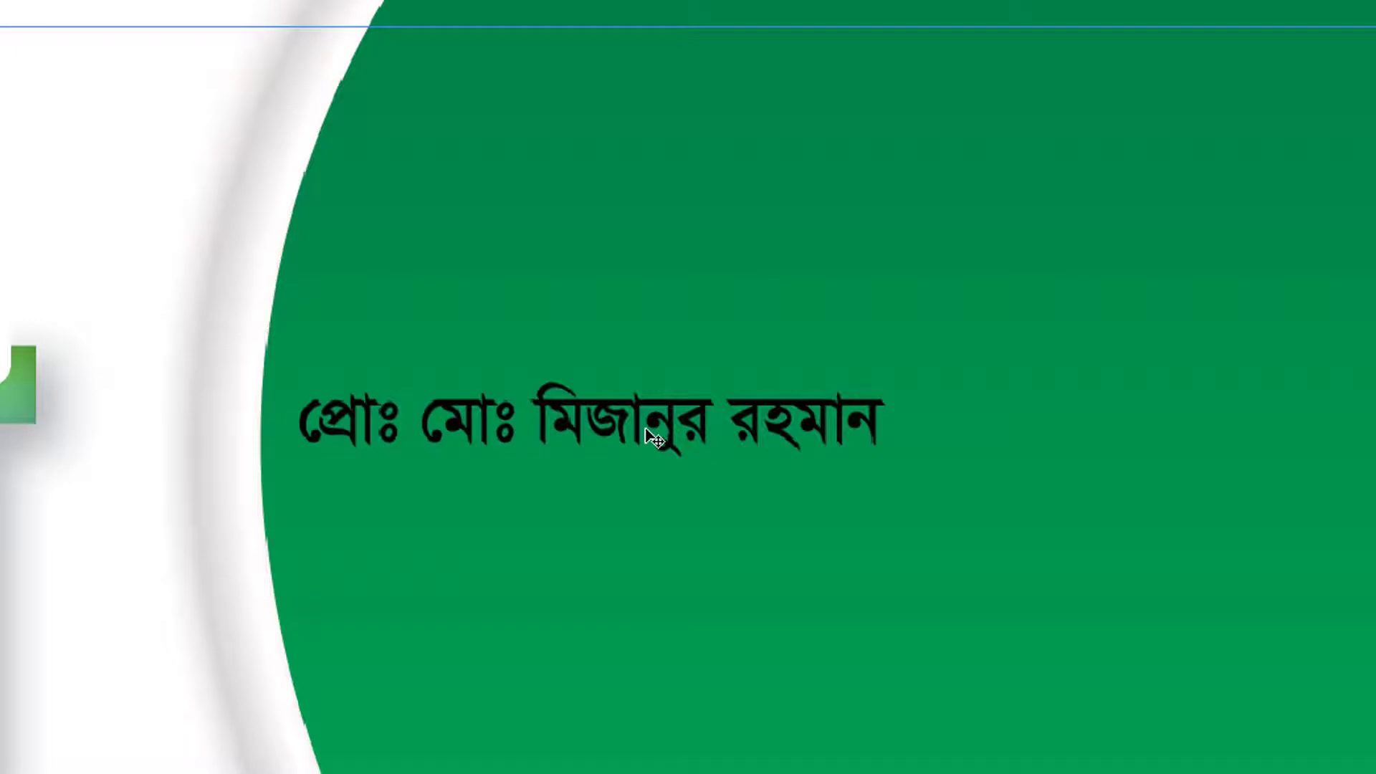
Give the pasted text auto line spacing, white colour and right alignment
{"action": "key", "text": "ctrl+a"}
{"action": "key", "text": "ctrl+t"}
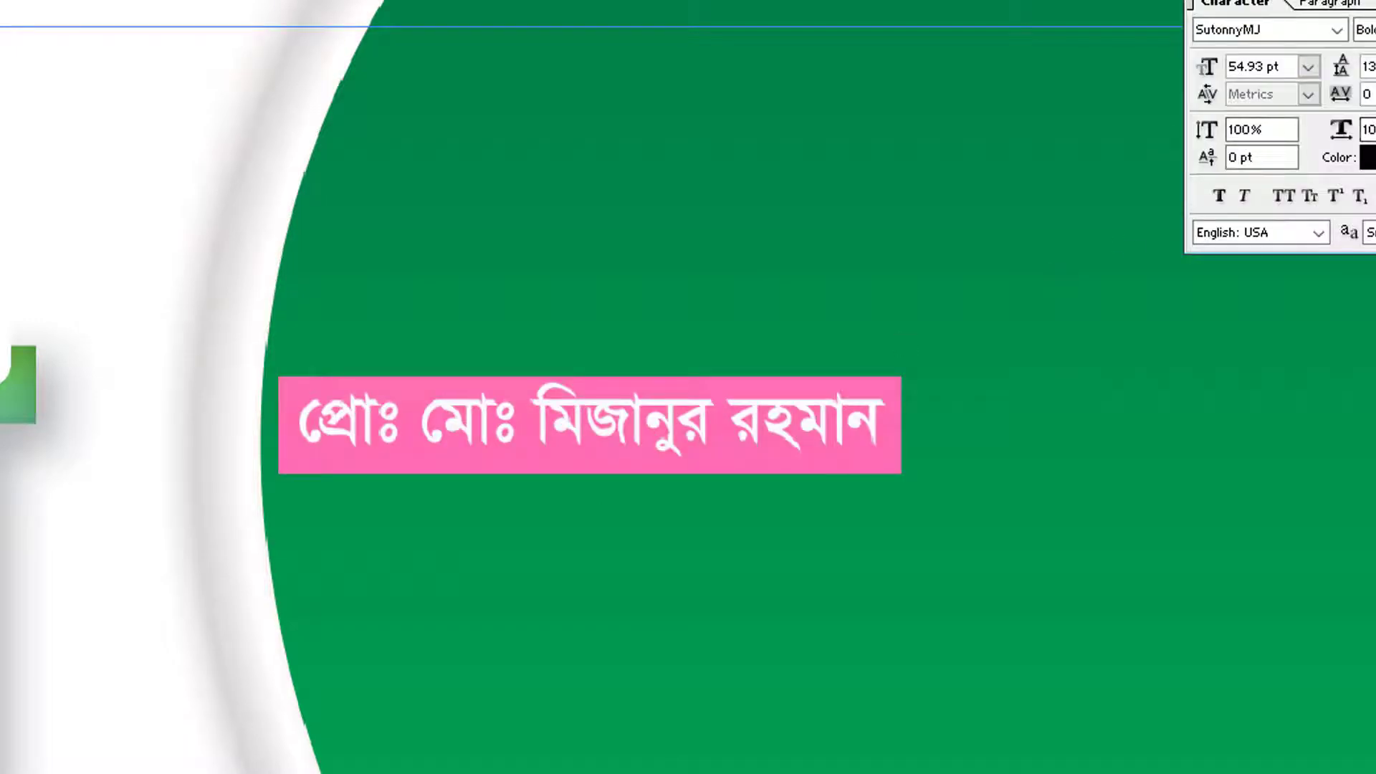
{"action": "left_click", "coordinate": [1375, 67]}
{"action": "left_click", "coordinate": [1375, 95]}
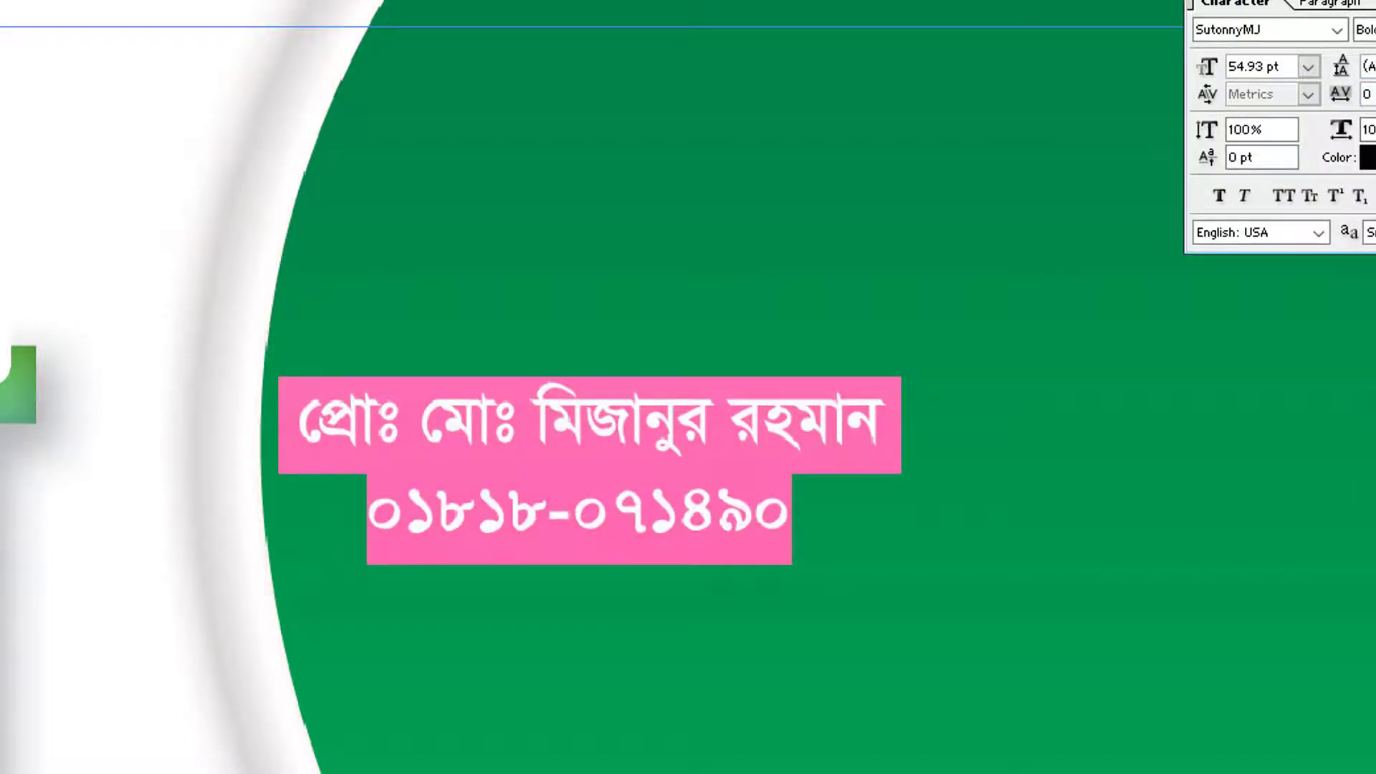
{"action": "left_click", "coordinate": [1369, 158]}
{"action": "left_click", "coordinate": [0, 202]}
{"action": "left_click", "coordinate": [359, 183]}
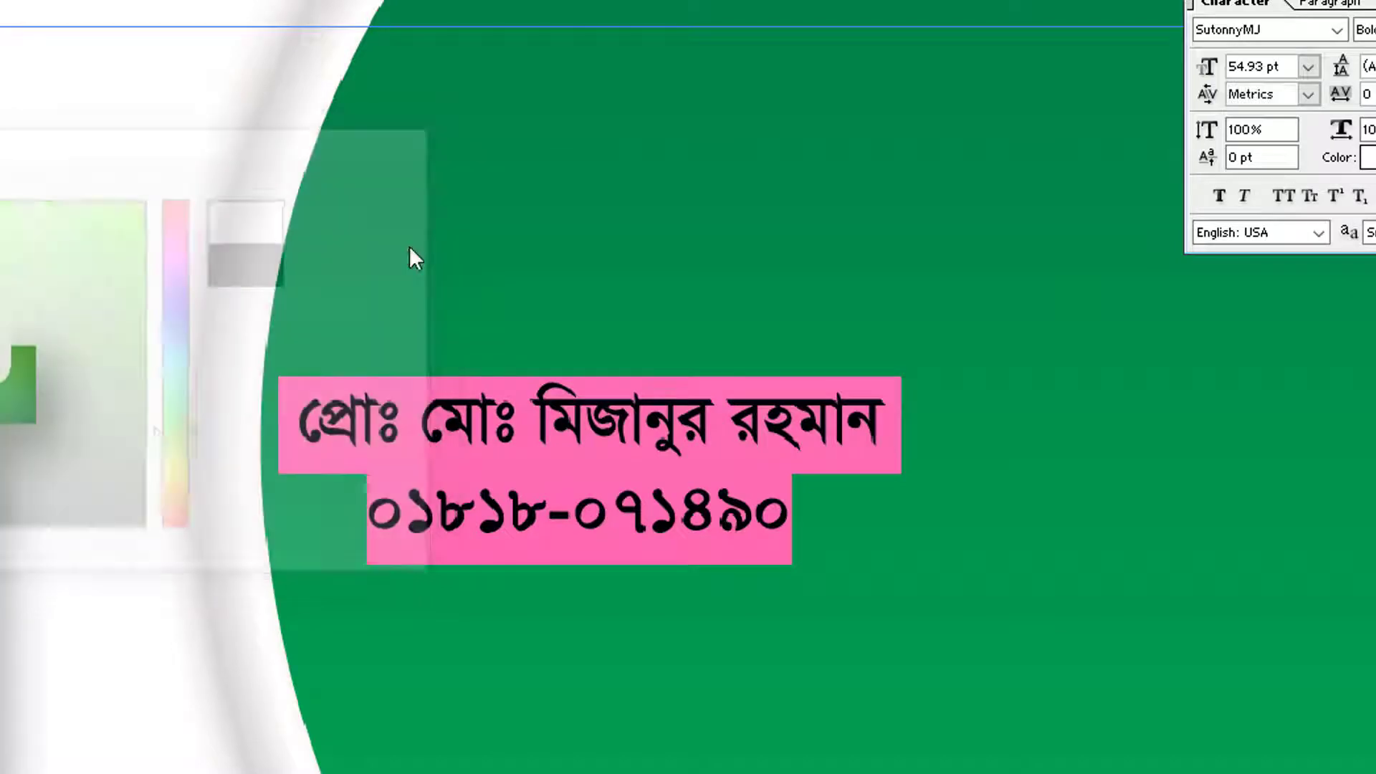
{"action": "key", "text": "ctrl+shift+r"}
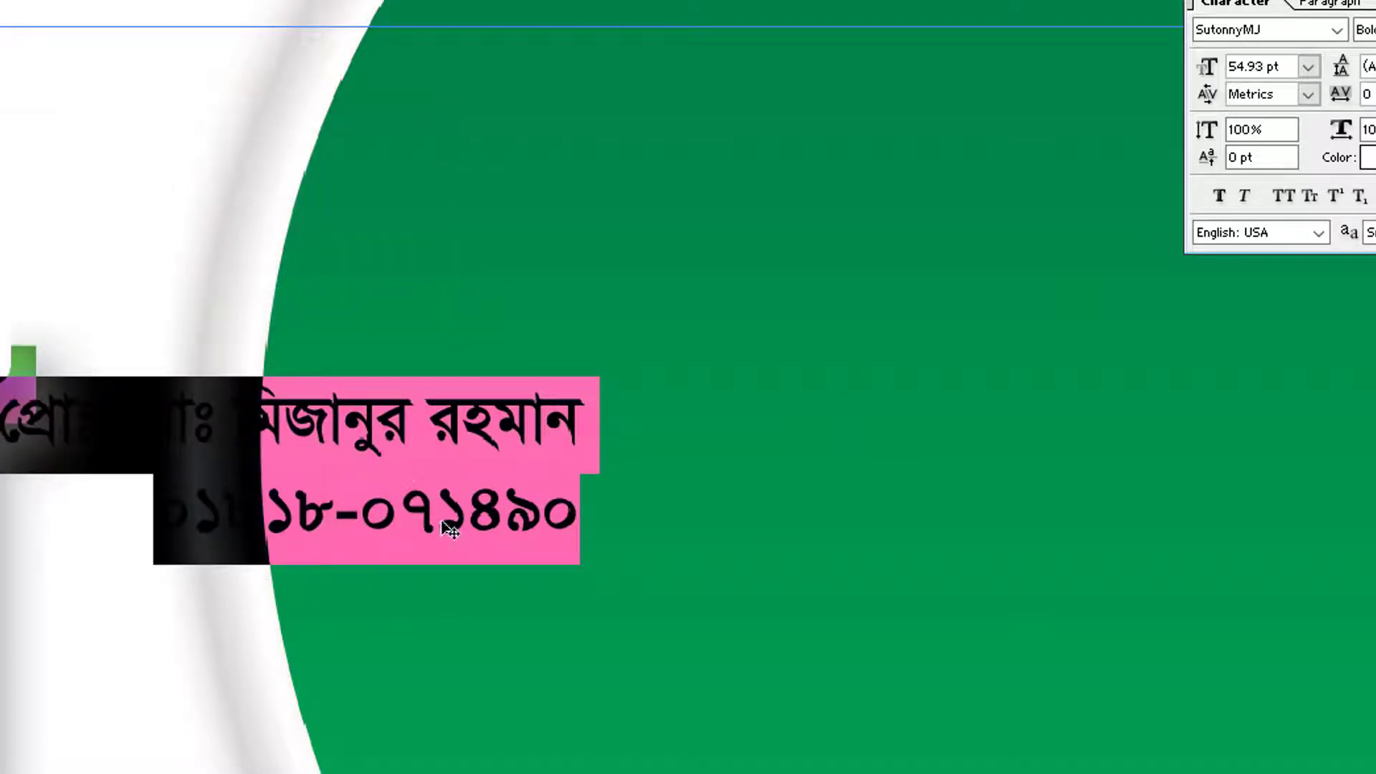
Set the phone number line's font to Arial
{"action": "triple_click", "coordinate": [451, 528]}
{"action": "left_click", "coordinate": [1294, 28]}
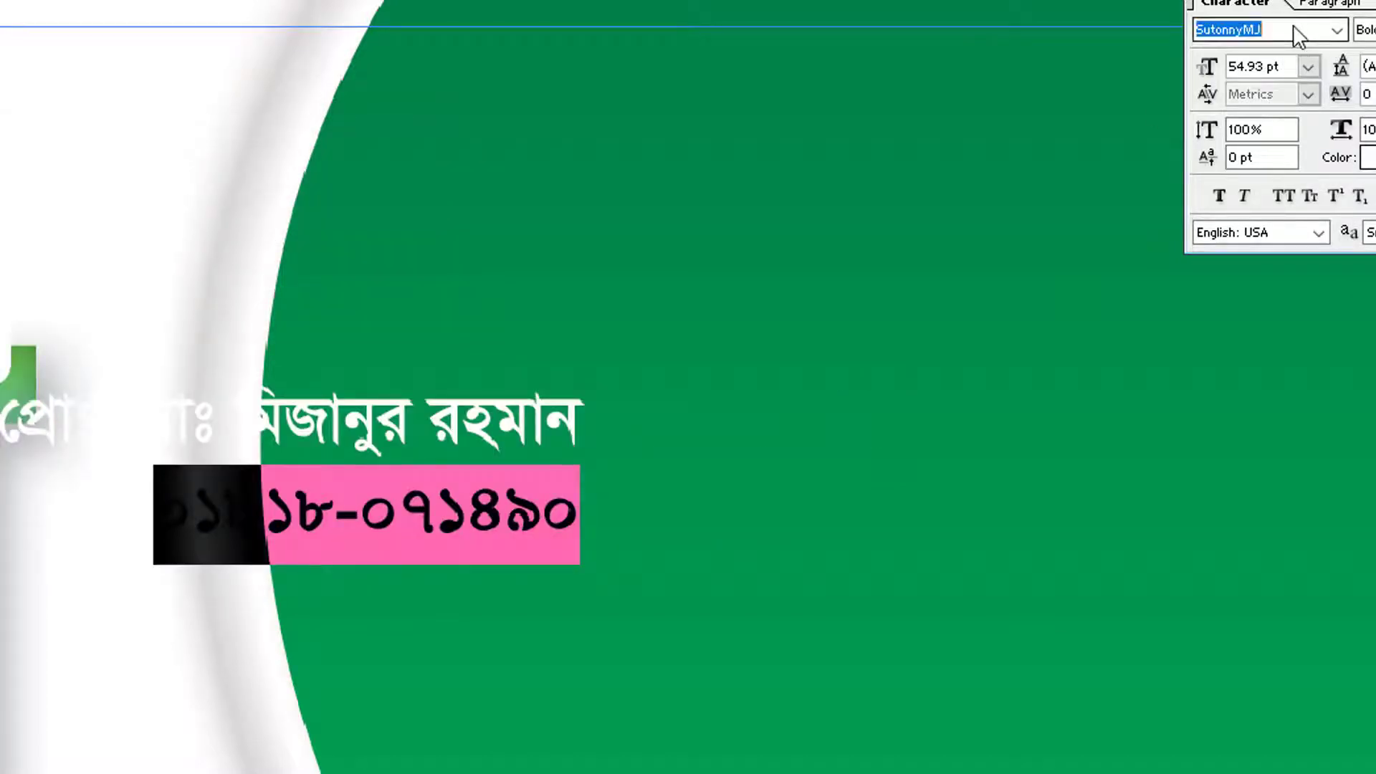
{"action": "type", "text": "c"}
{"action": "key", "text": "ctrl+a"}
{"action": "type", "text": "ar"}
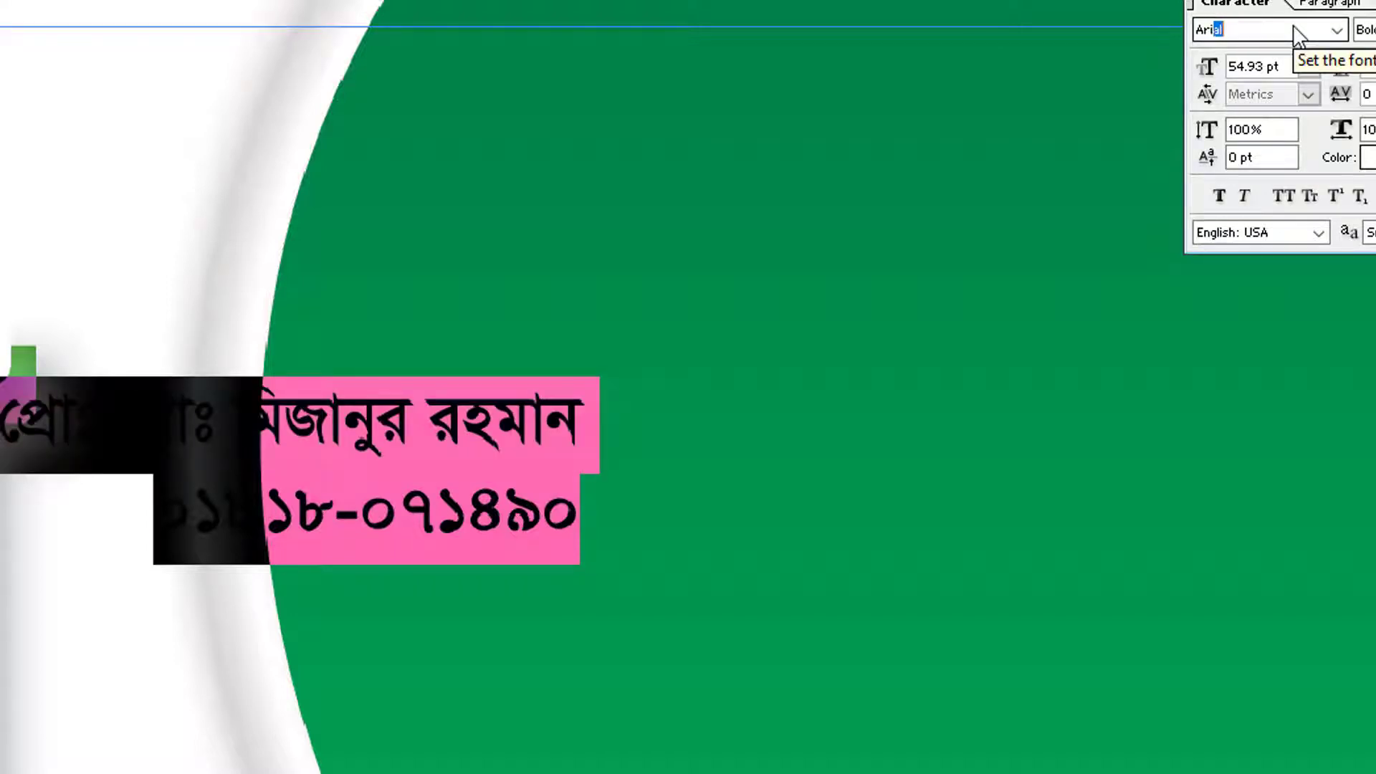
{"action": "key", "text": "Return"}
{"action": "key", "text": "ctrl+z"}
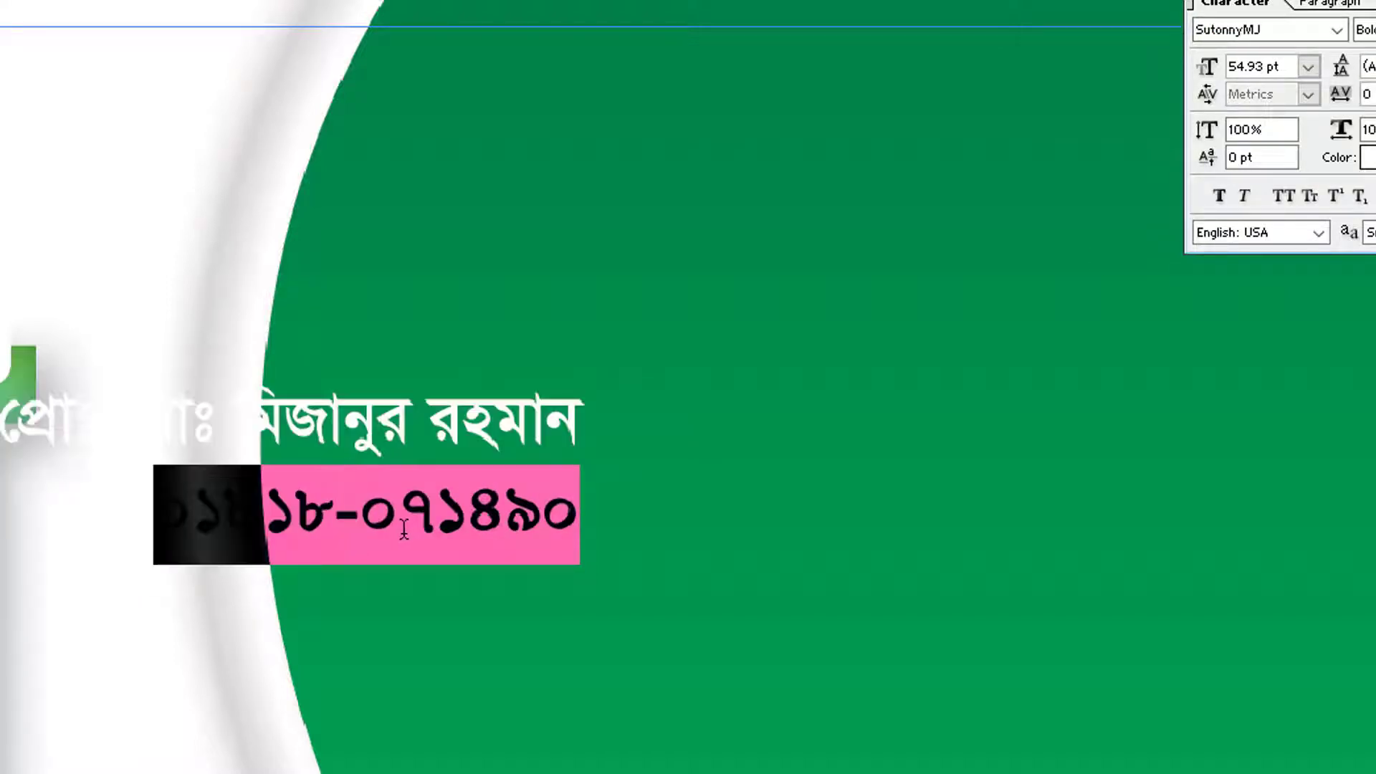
{"action": "left_click", "coordinate": [1260, 30]}
{"action": "type", "text": "a"}
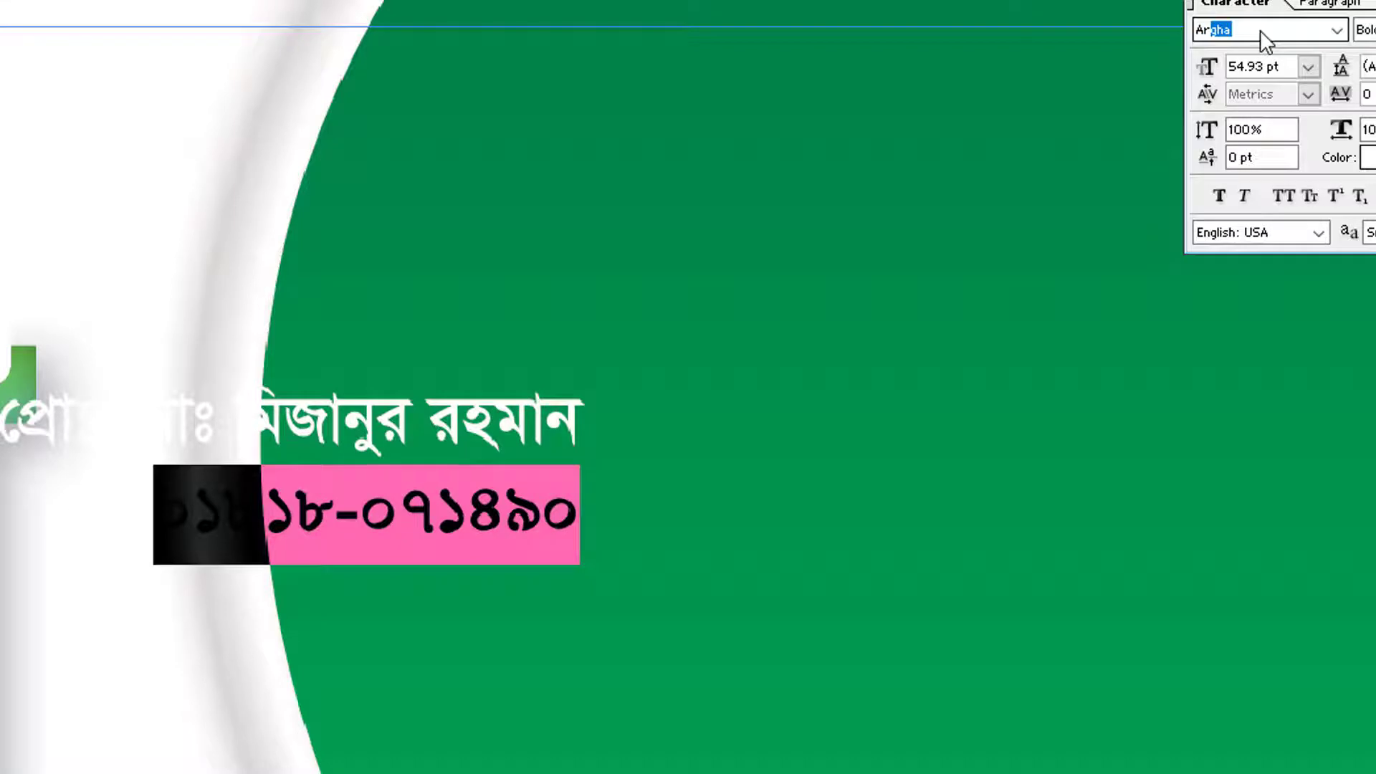
{"action": "type", "text": "r"}
{"action": "key", "text": "Return"}
Move the name and number block to the green panel's top-right and enlarge it
{"action": "key", "text": "ctrl+a"}
{"action": "left_click", "coordinate": [455, 402]}
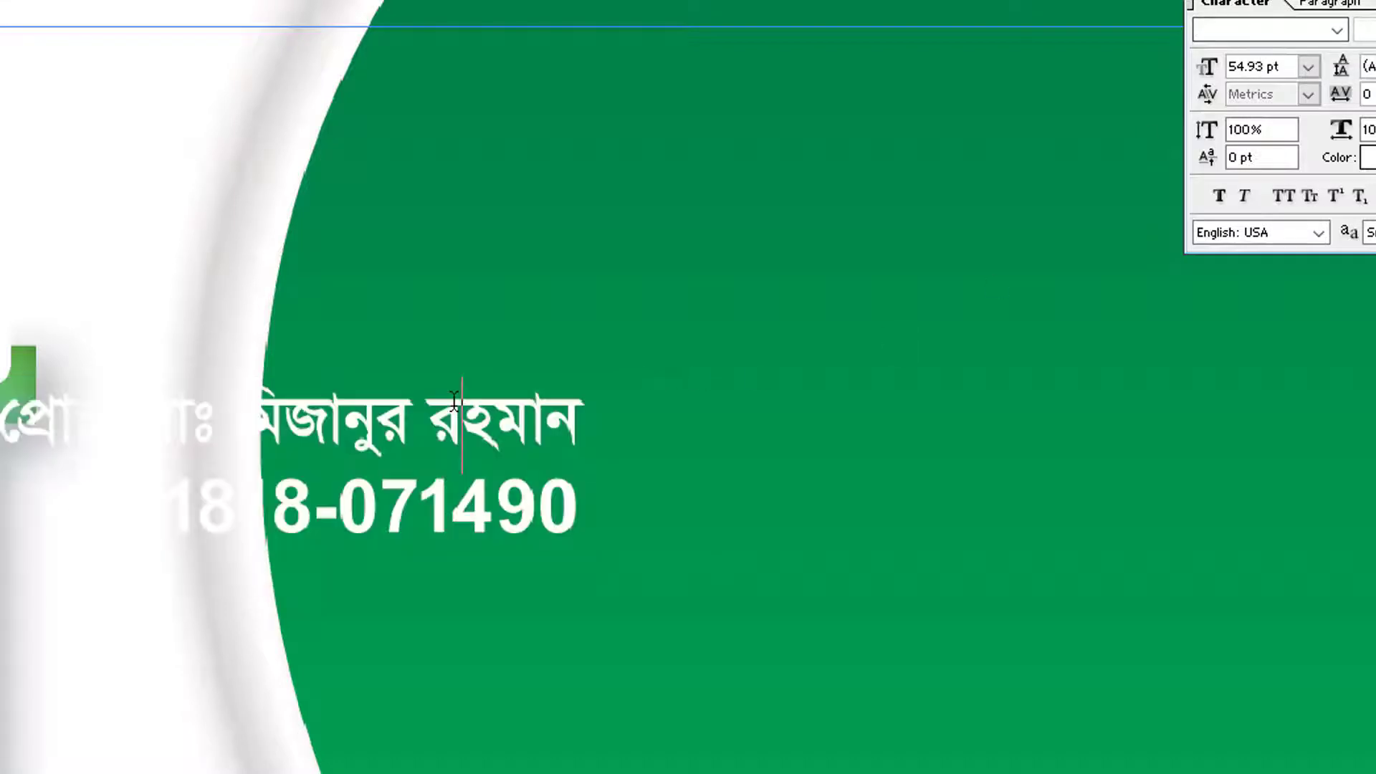
{"action": "key", "text": "ctrl+a"}
{"action": "left_click", "coordinate": [454, 401]}
{"action": "key", "text": "ctrl+t"}
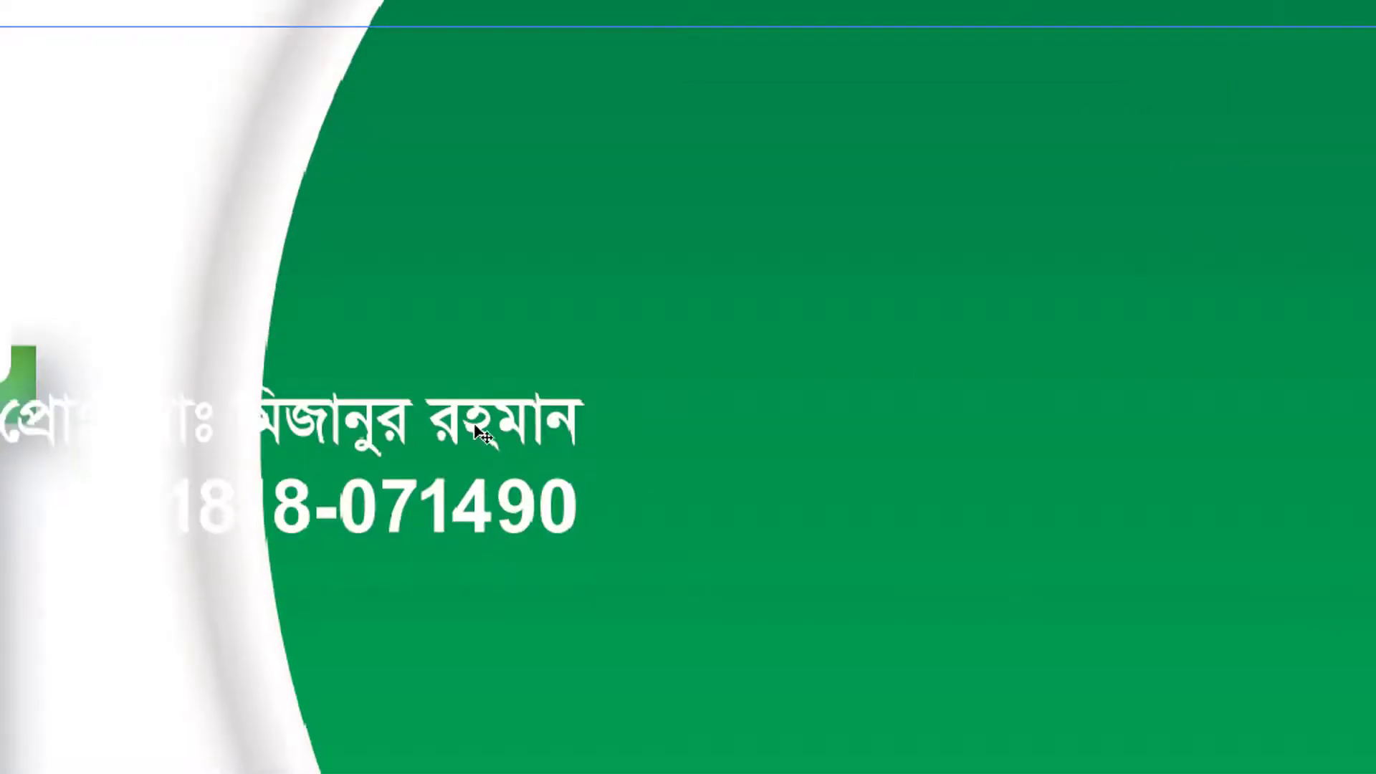
{"action": "left_click_drag", "start_coordinate": [479, 430], "coordinate": [1375, 72]}
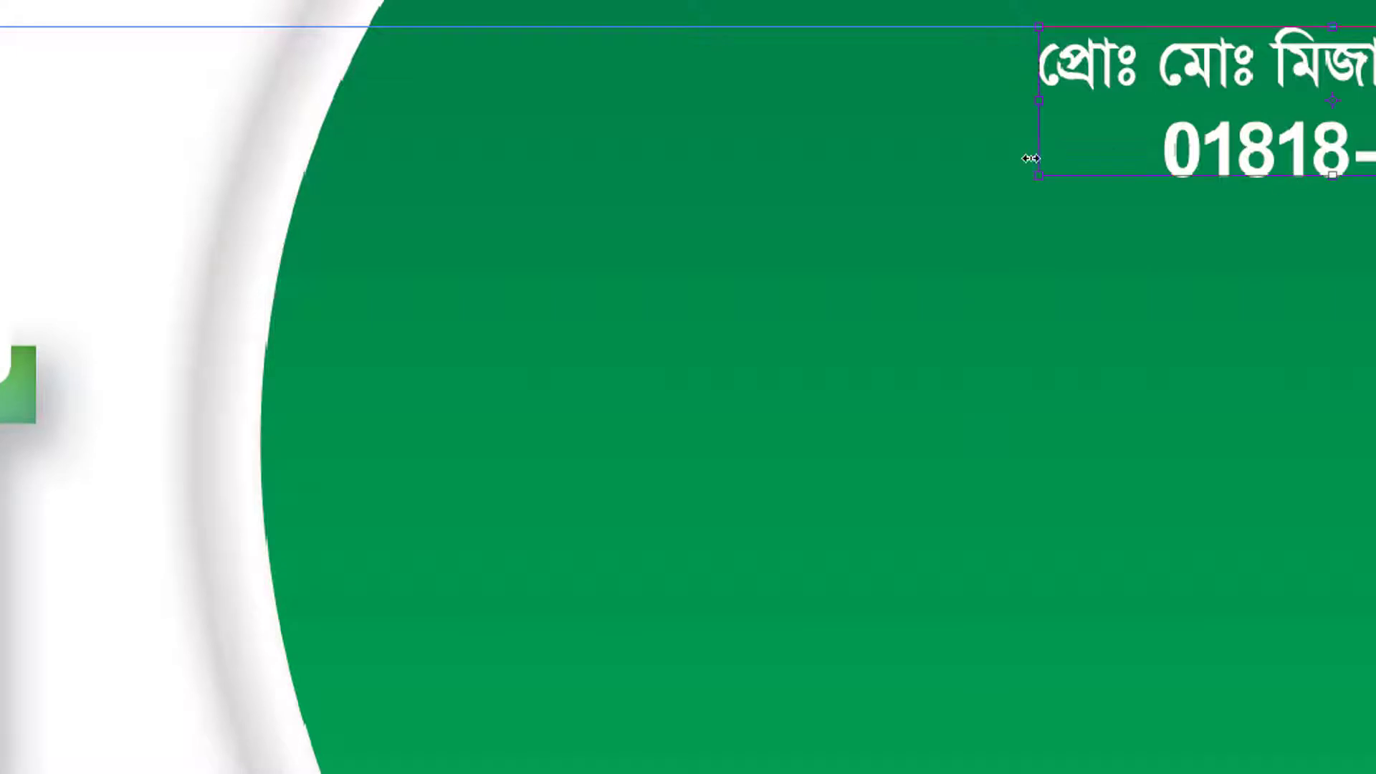
{"action": "left_click_drag", "start_coordinate": [1022, 185], "coordinate": [436, 335]}
{"action": "key", "text": "Return"}
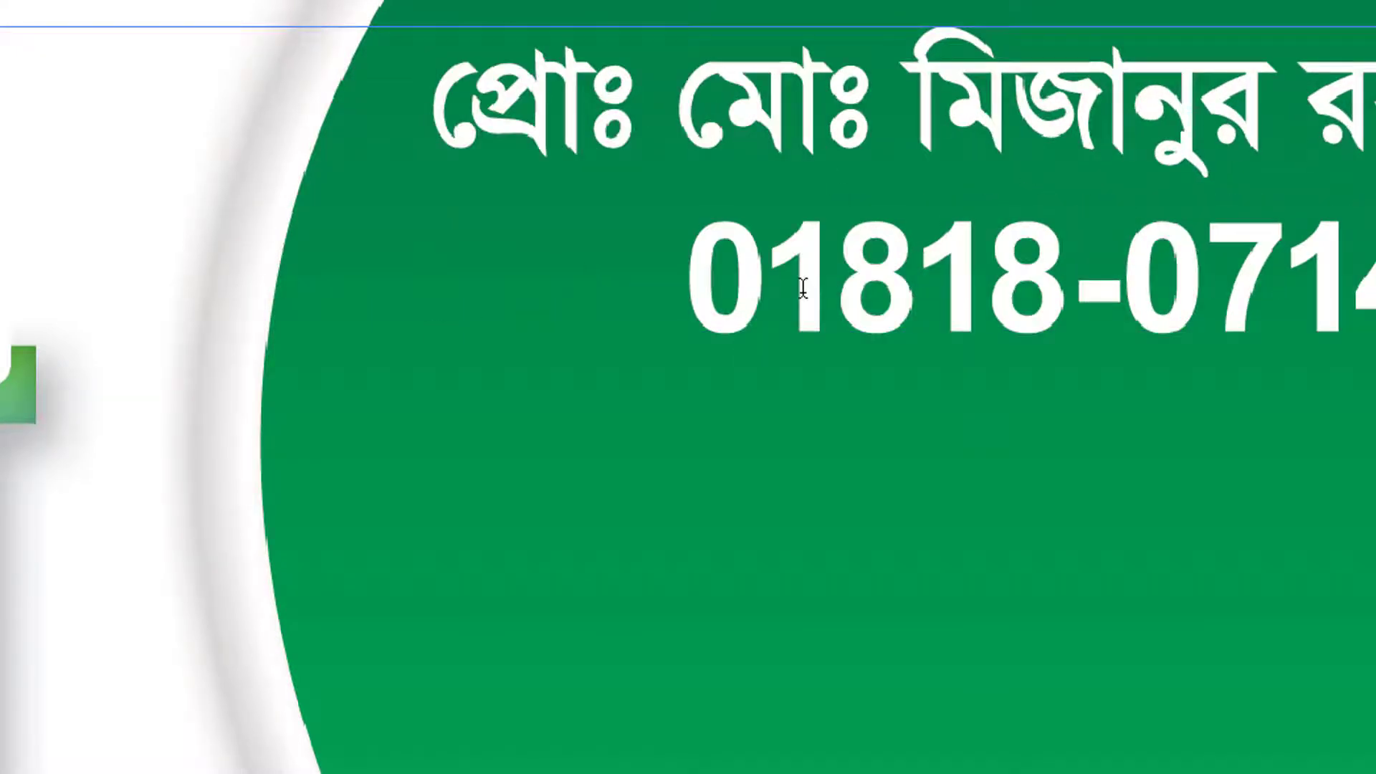
Reduce the phone number's font size and open the JM CALL.png icon
{"action": "triple_click", "coordinate": [803, 288]}
{"action": "key", "text": "ctrl+shift+comma"}
{"action": "key", "text": "ctrl+shift+comma"}
{"action": "key", "text": "ctrl+shift+comma"}
{"action": "key", "text": "ctrl+shift+comma"}
{"action": "key", "text": "ctrl+shift+comma"}
{"action": "key", "text": "ctrl+shift+comma"}
{"action": "key", "text": "ctrl+shift+comma"}
{"action": "key", "text": "ctrl+shift+comma"}
{"action": "key", "text": "ctrl+shift+comma"}
{"action": "key", "text": "ctrl+shift+comma"}
{"action": "key", "text": "ctrl+shift+comma"}
{"action": "key", "text": "ctrl+shift+comma"}
{"action": "key", "text": "ctrl+shift+comma"}
{"action": "key", "text": "ctrl+shift+comma"}
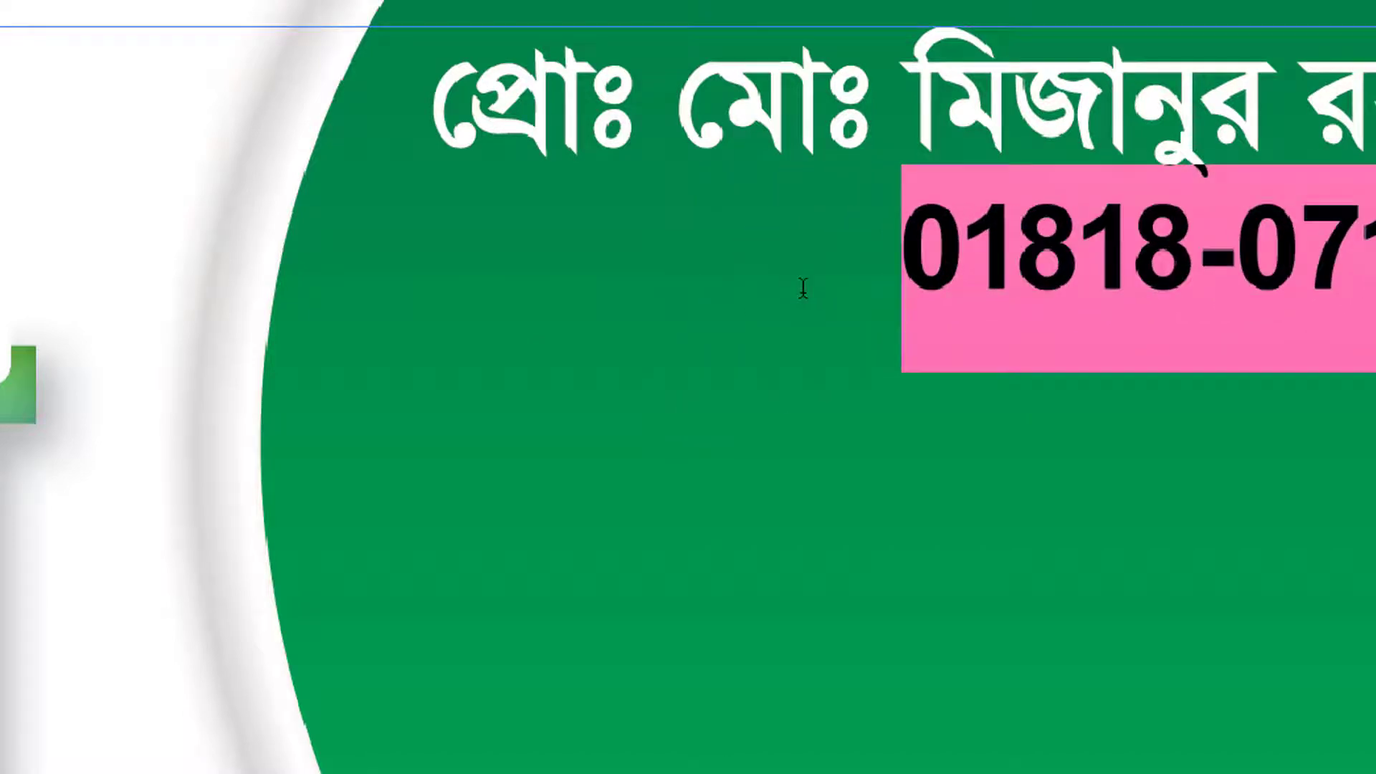
{"action": "key", "text": "ctrl+Return"}
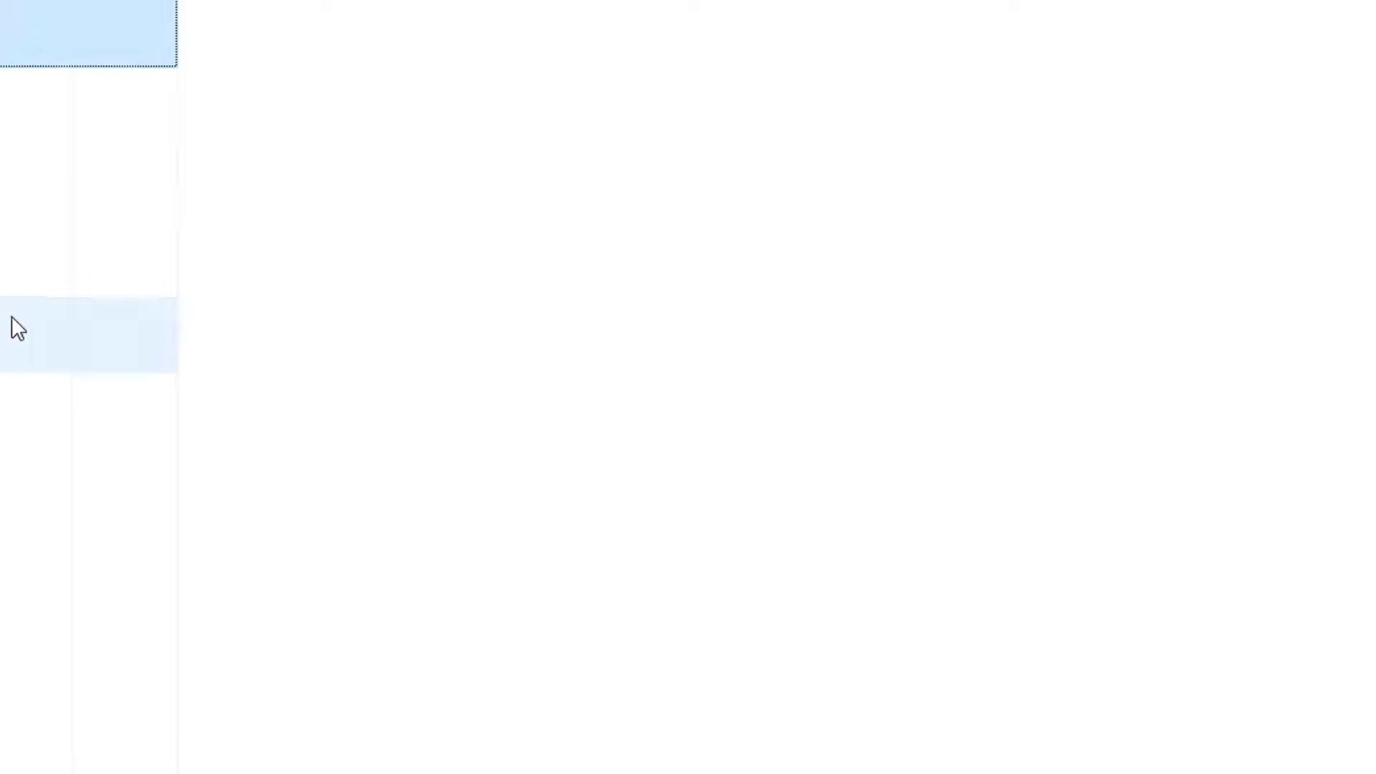
{"action": "left_click", "coordinate": [18, 409]}
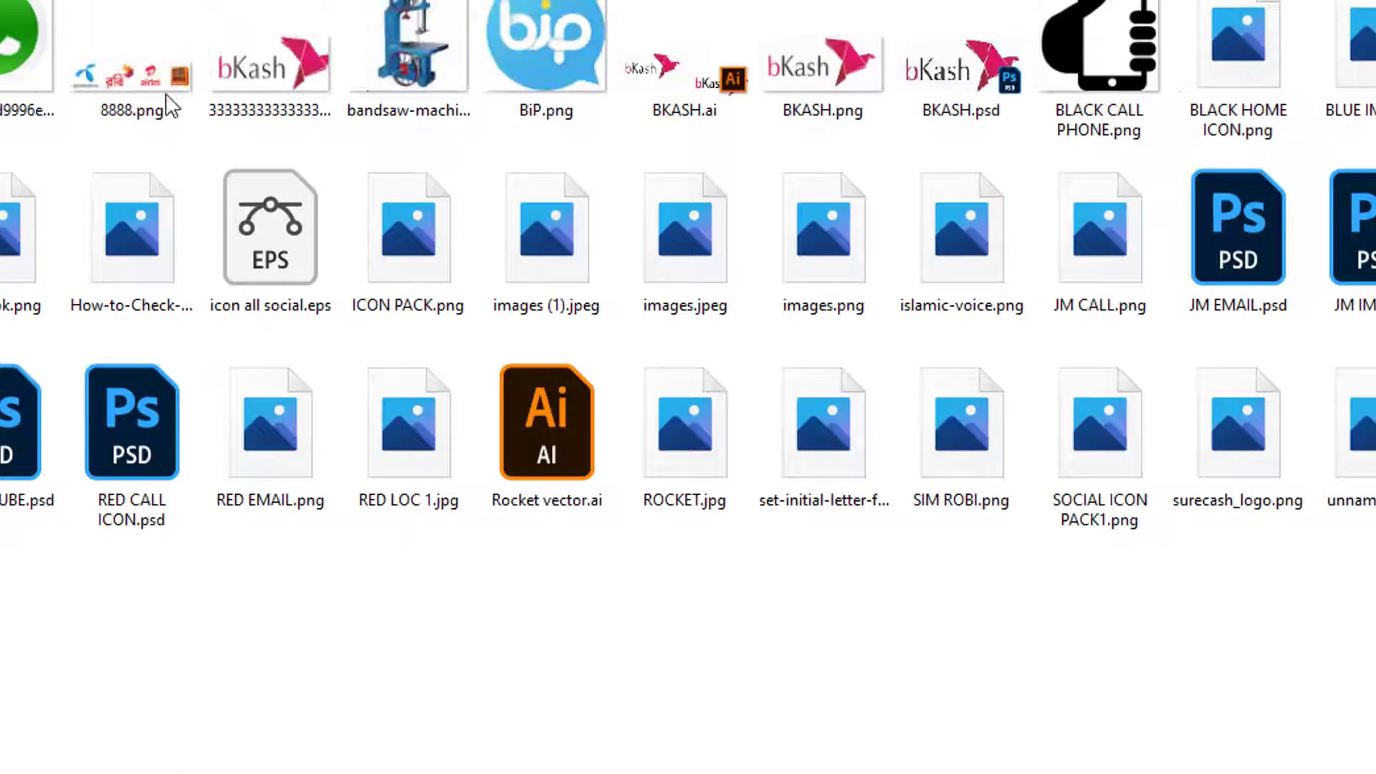
{"action": "left_click", "coordinate": [1106, 235]}
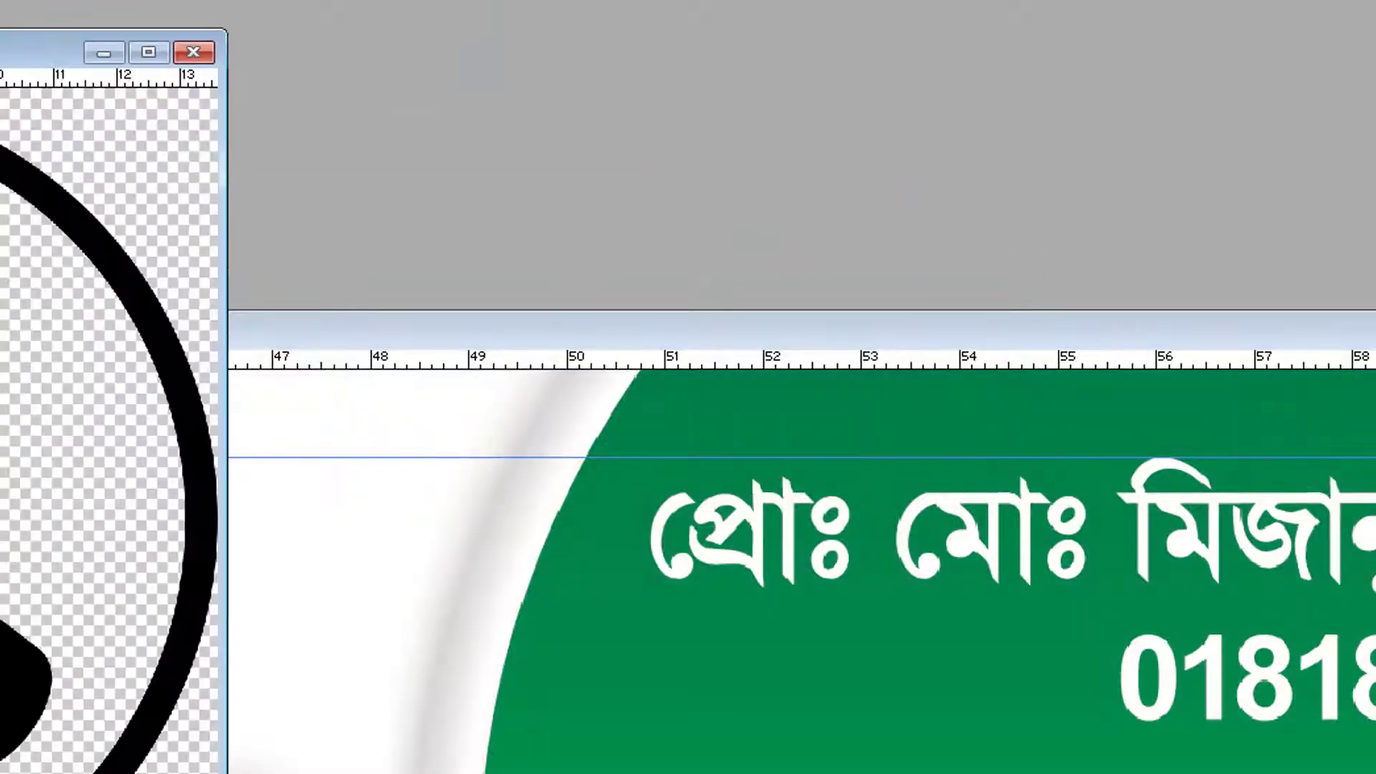
Scale the phone graphic down to a small icon beside the phone number
{"action": "key", "text": "ctrl+t"}
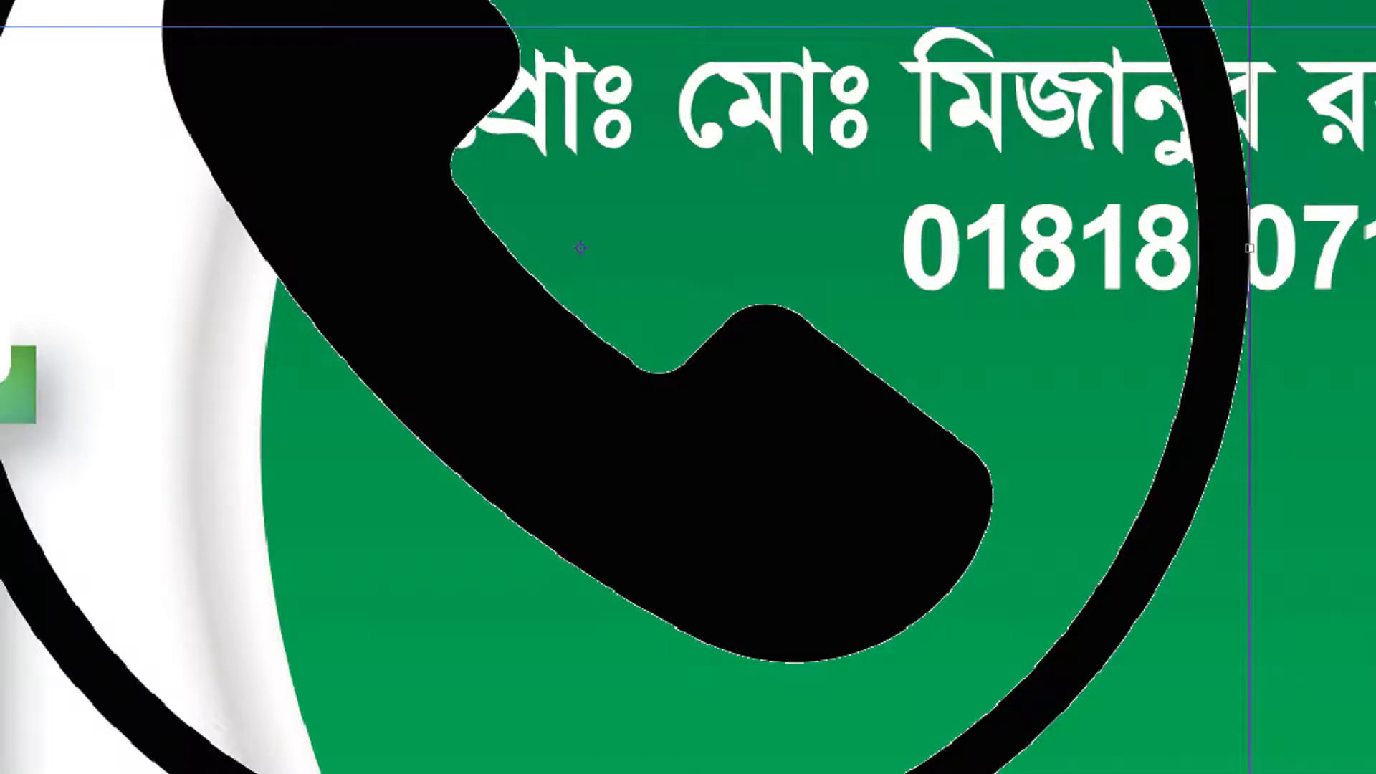
{"action": "left_click_drag", "start_coordinate": [860, 573], "coordinate": [604, 351]}
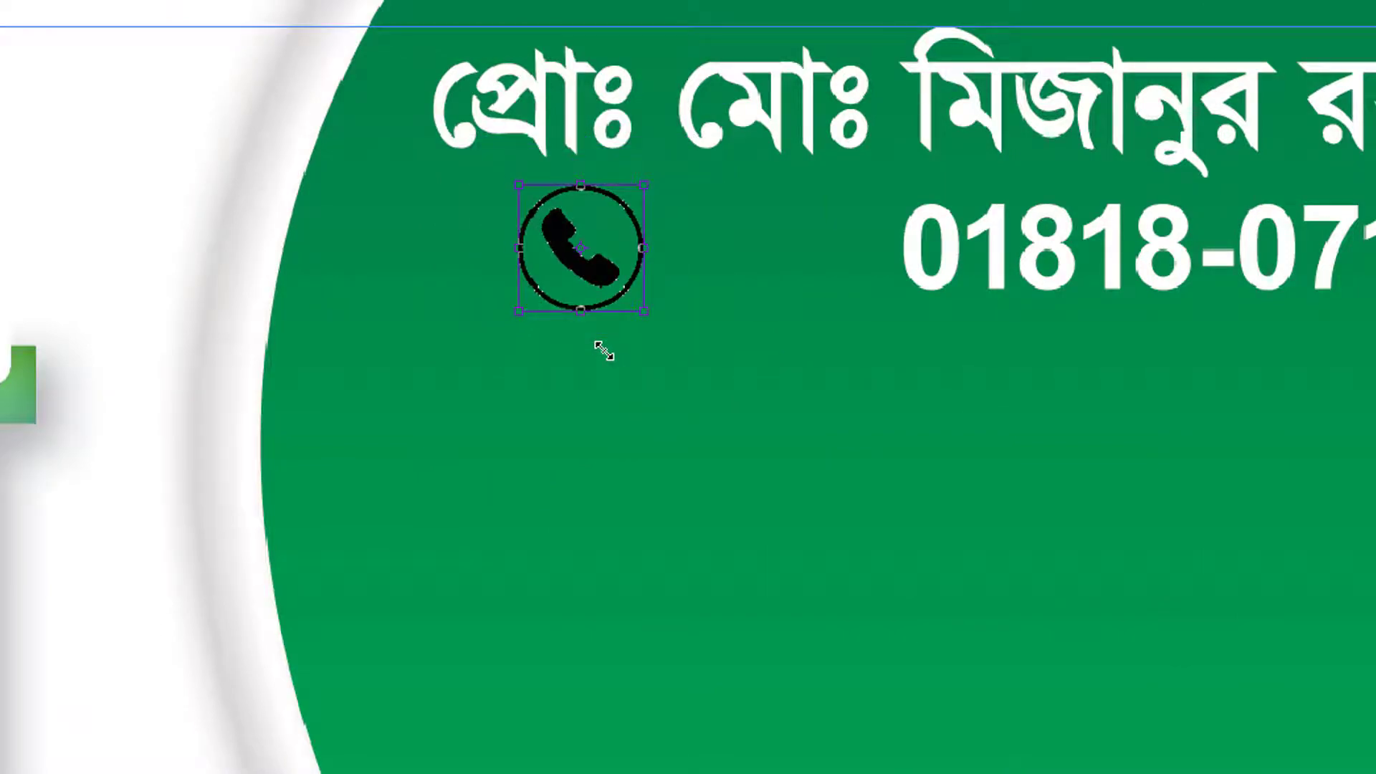
{"action": "key", "text": "Return"}
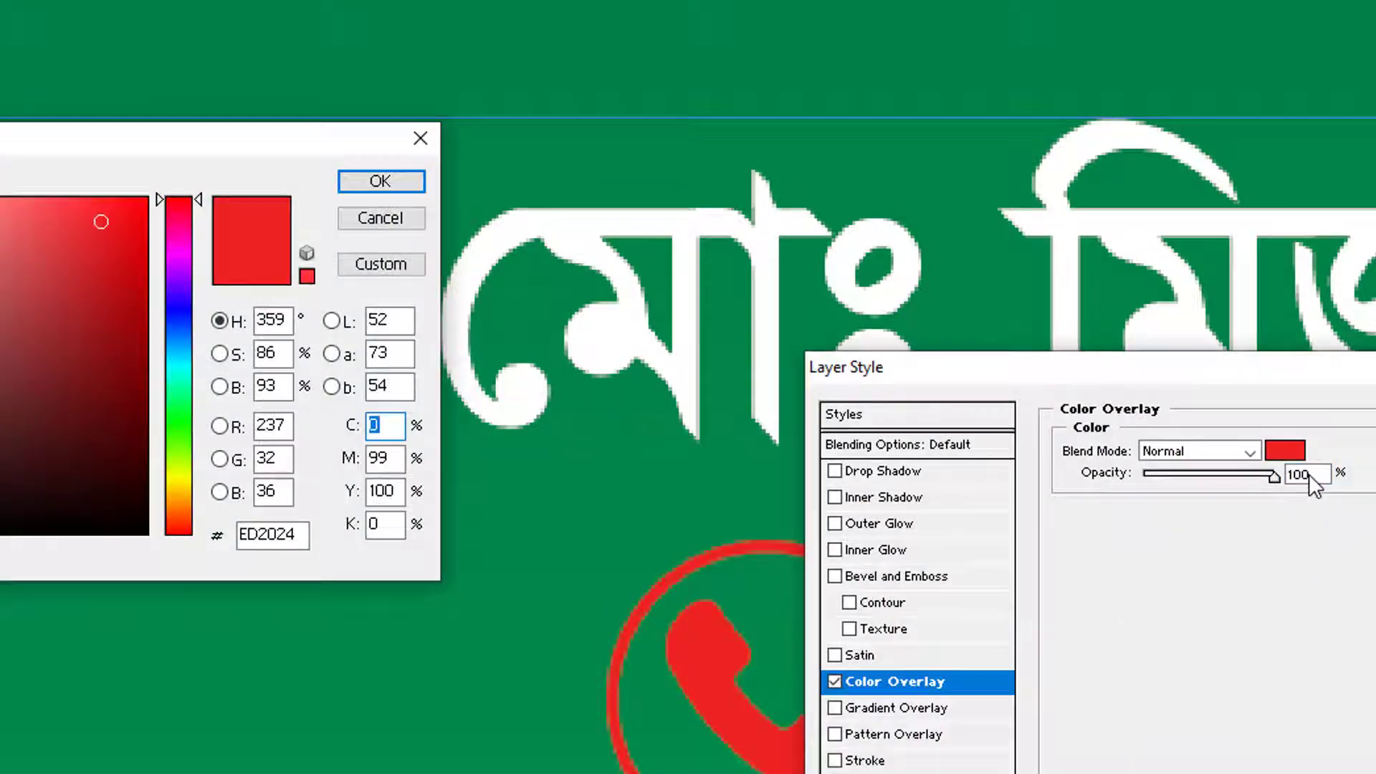
Edit the magenta value of the icon's colour overlay in the Color Picker
{"action": "key", "text": "Tab"}
{"action": "key", "text": "BackSpace"}
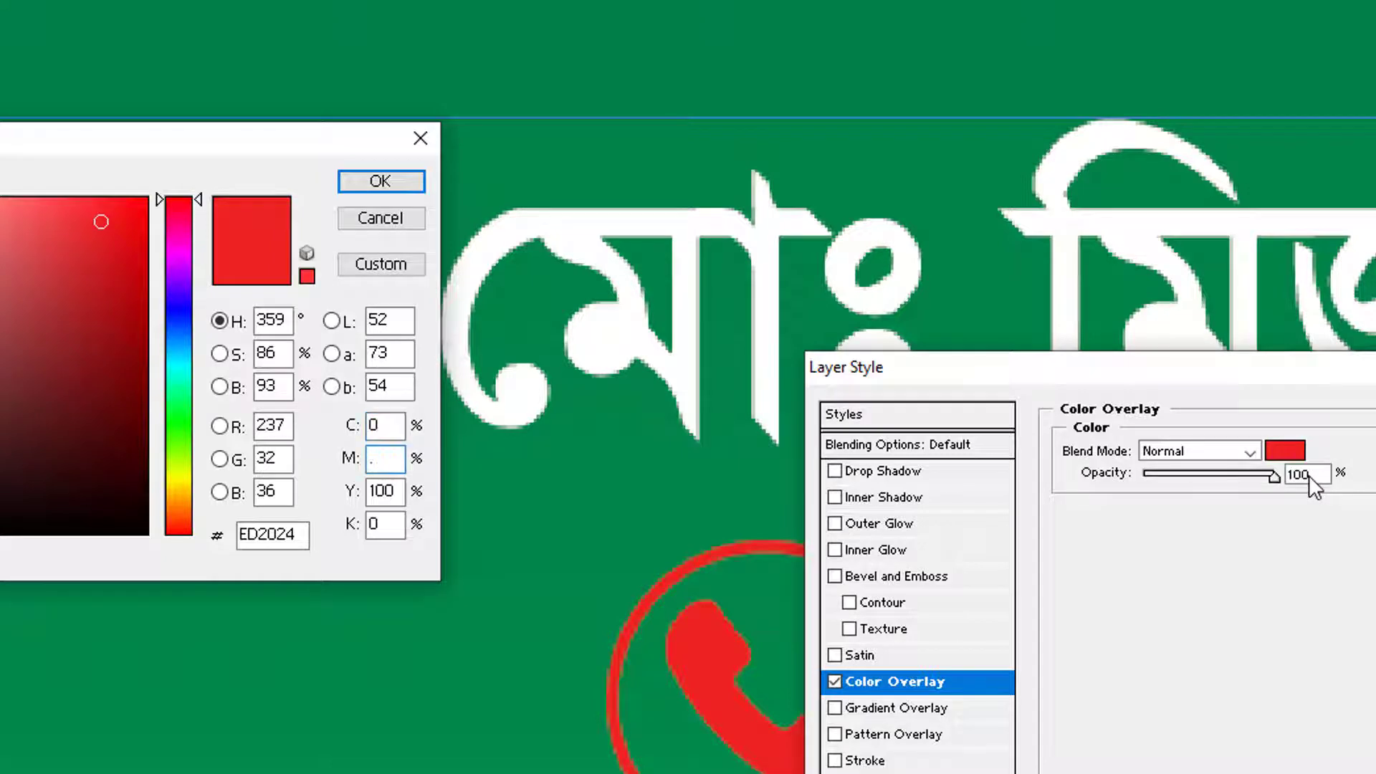
{"action": "type", "text": "."}
{"action": "key", "text": "Tab"}
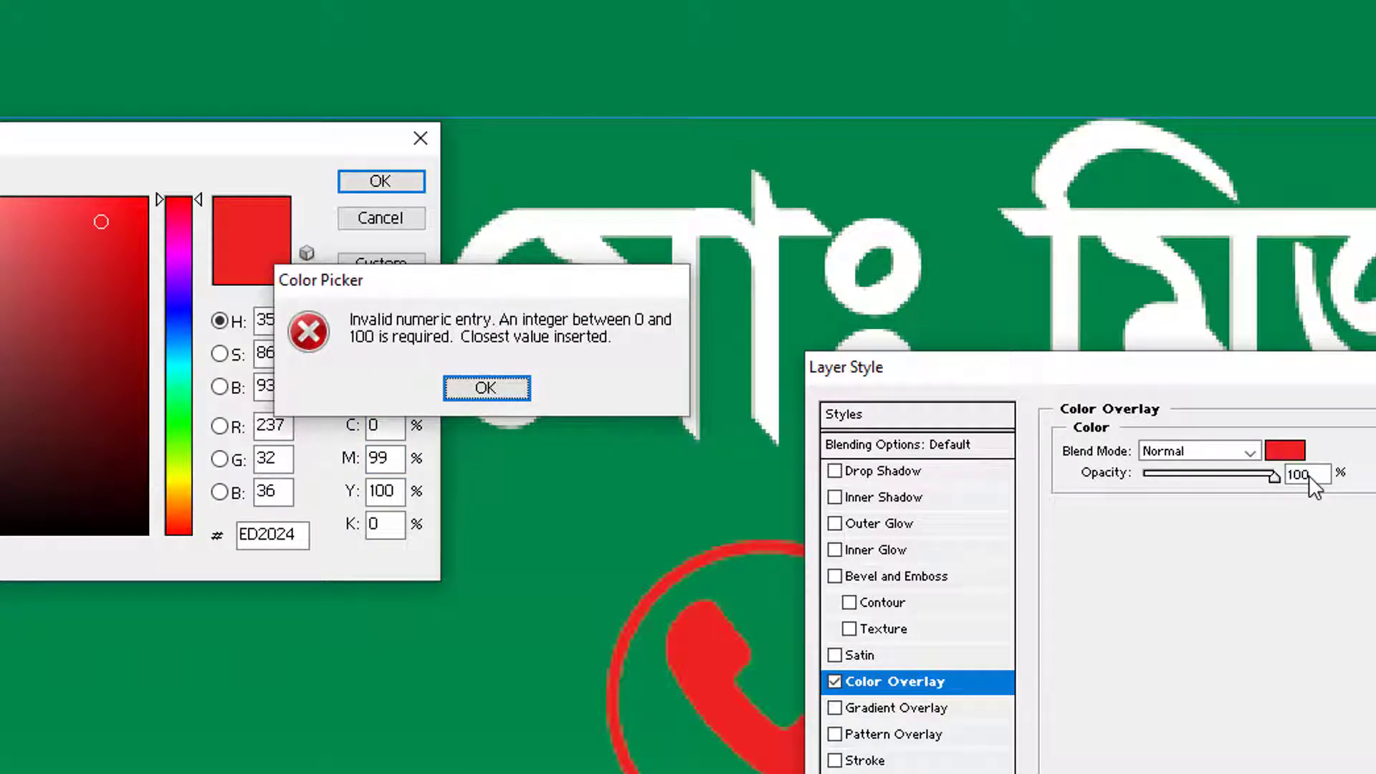
{"action": "key", "text": "Return"}
Apply the yellow overlay to the phone icon and recolour the phone number digits yellow
{"action": "key", "text": "Return"}
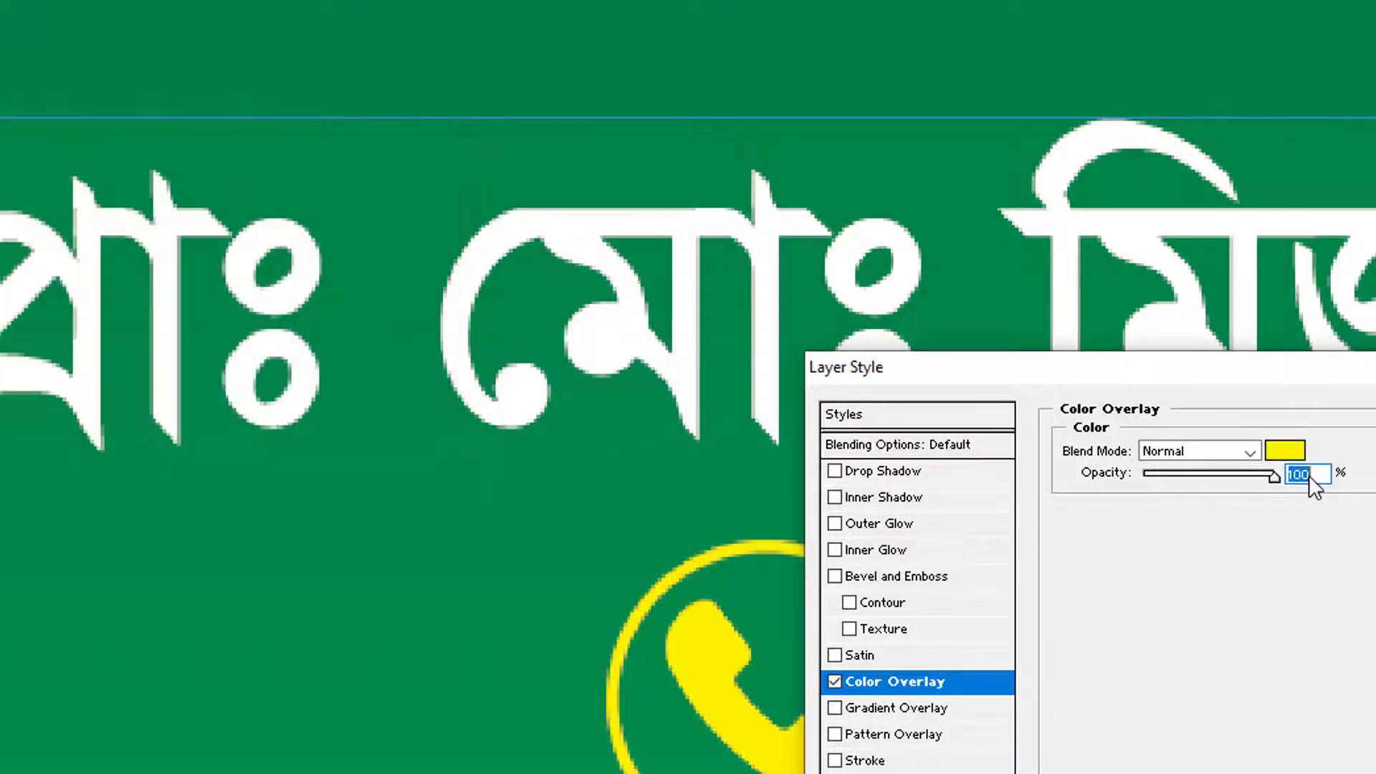
{"action": "key", "text": "Return"}
{"action": "double_click", "coordinate": [1298, 687]}
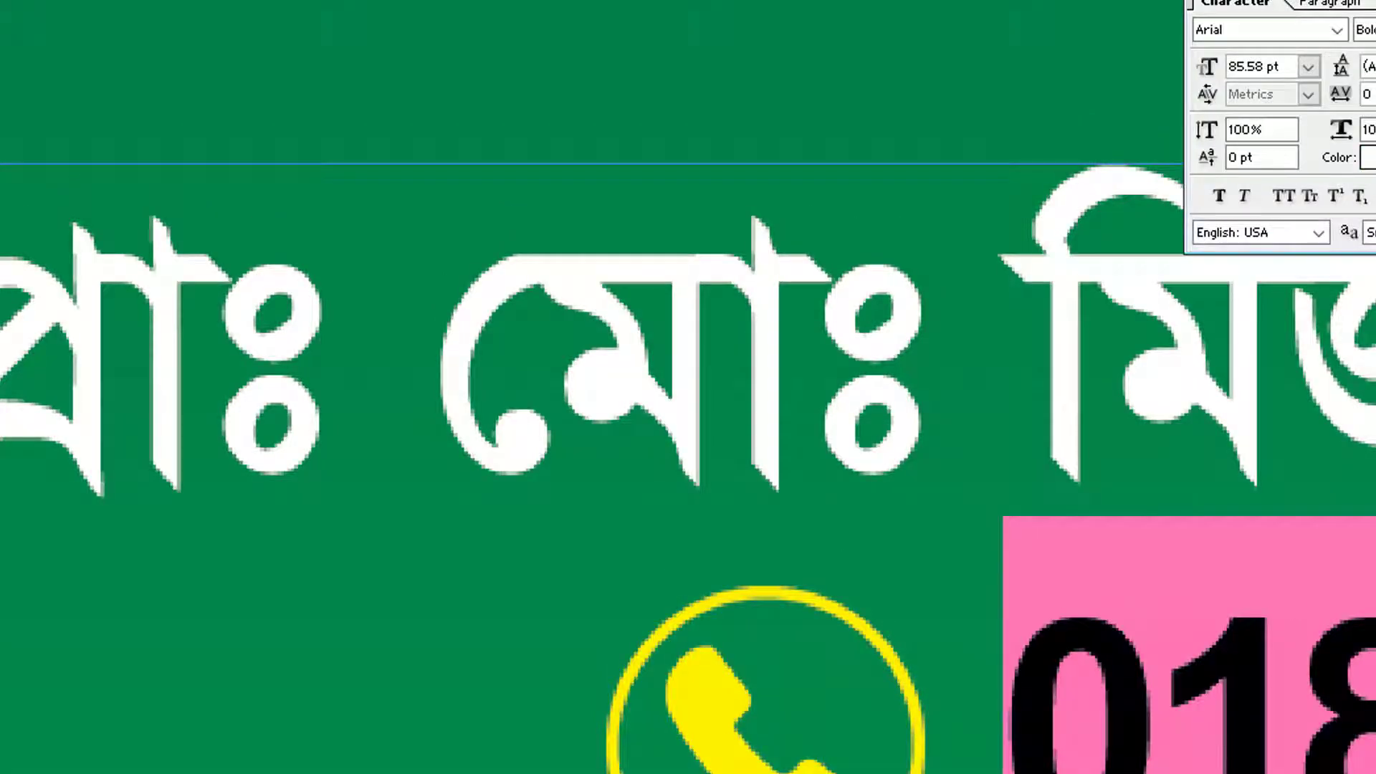
{"action": "left_click", "coordinate": [1331, 592]}
{"action": "key", "text": "ctrl+a"}
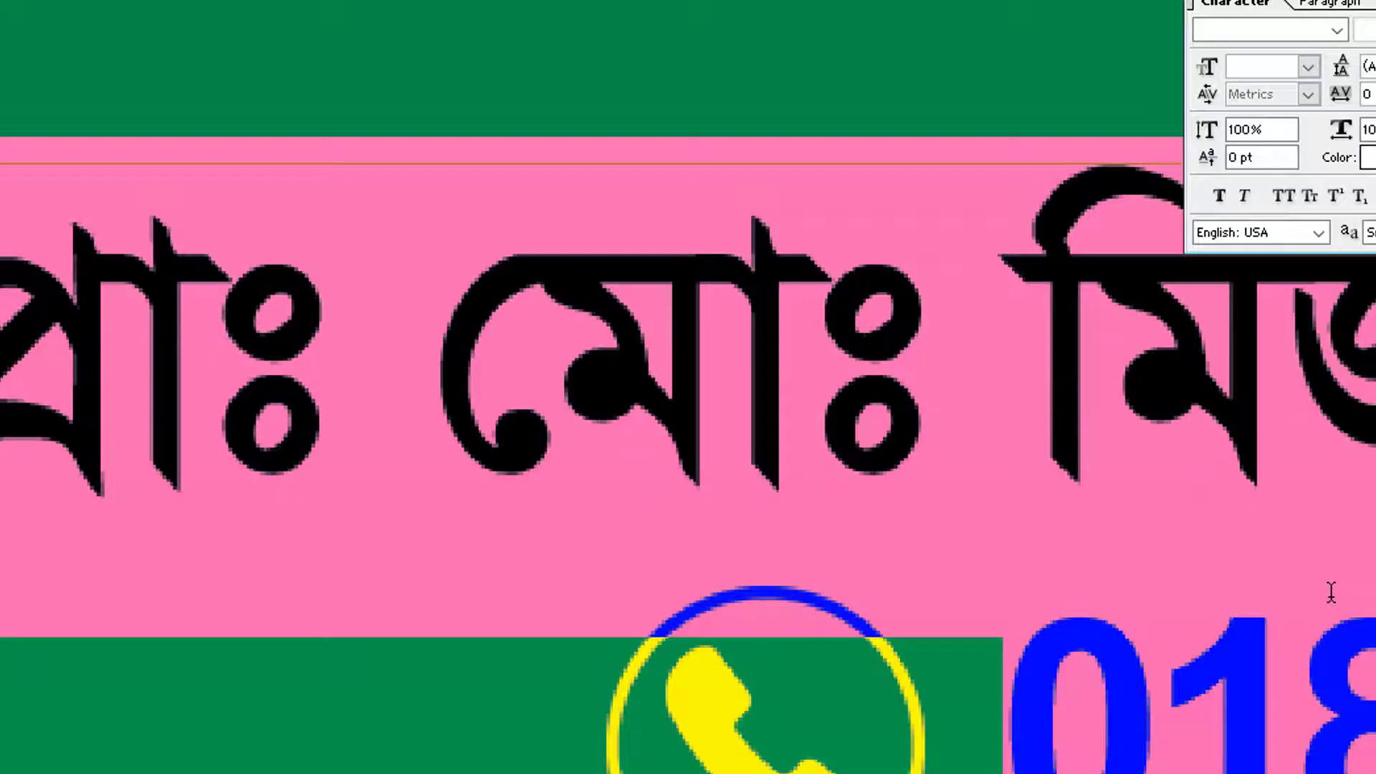
{"action": "key", "text": "ctrl+h"}
{"action": "key", "text": "ctrl+minus"}
{"action": "key", "text": "ctrl+minus"}
{"action": "key", "text": "ctrl+minus"}
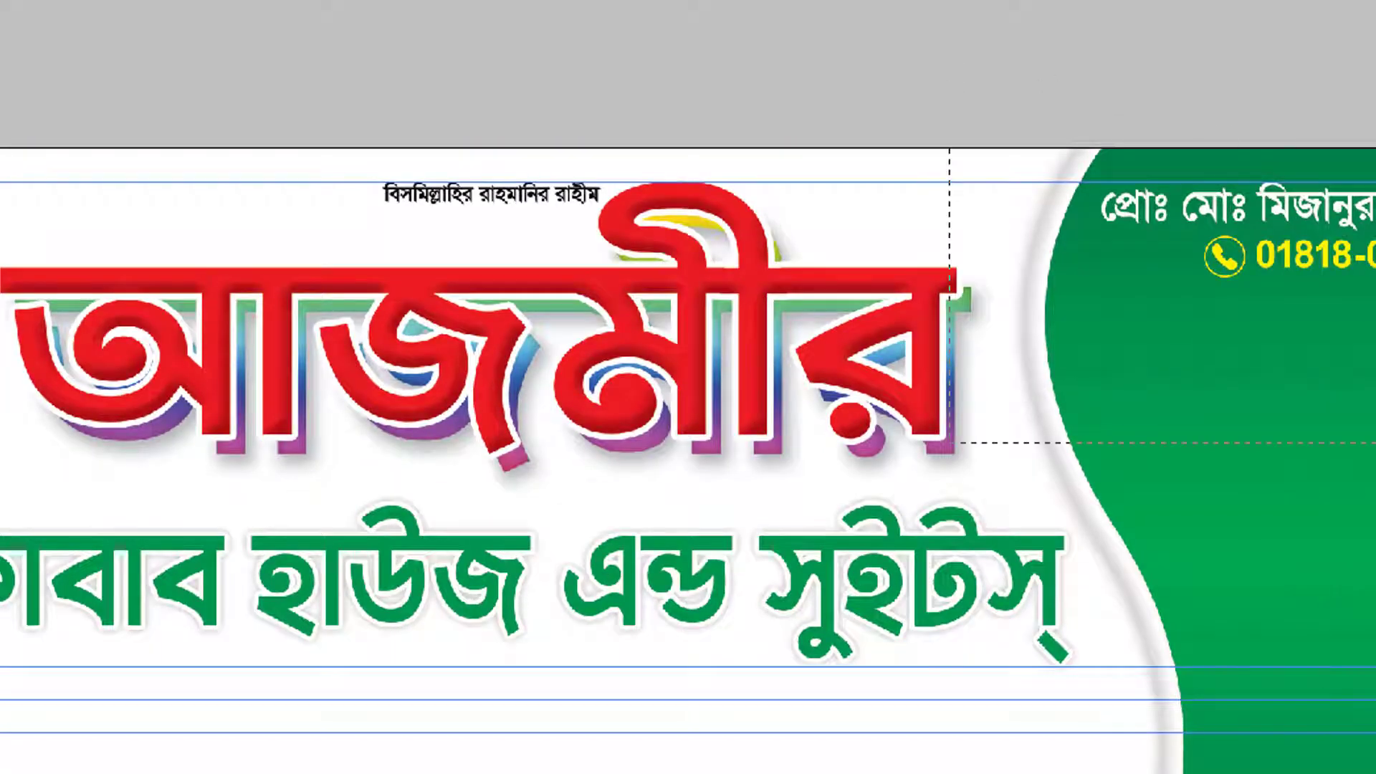
{"action": "left_click_drag", "start_coordinate": [950, 148], "coordinate": [1375, 443]}
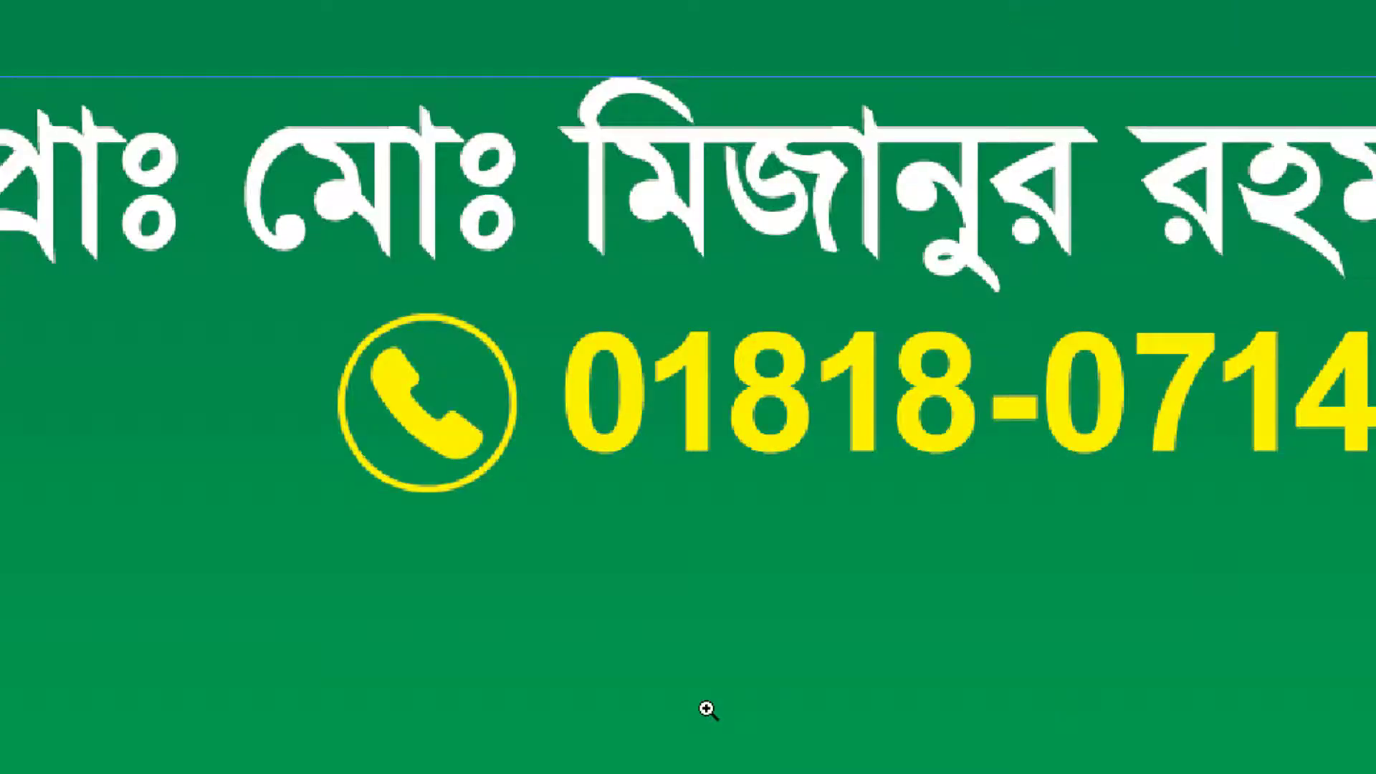
Start a new text layer in the empty green area set to the SutonnyMJ font and confirm its colour
{"action": "left_click", "coordinate": [711, 710], "text": "alt"}
{"action": "left_click_drag", "start_coordinate": [821, 773], "coordinate": [821, 674]}
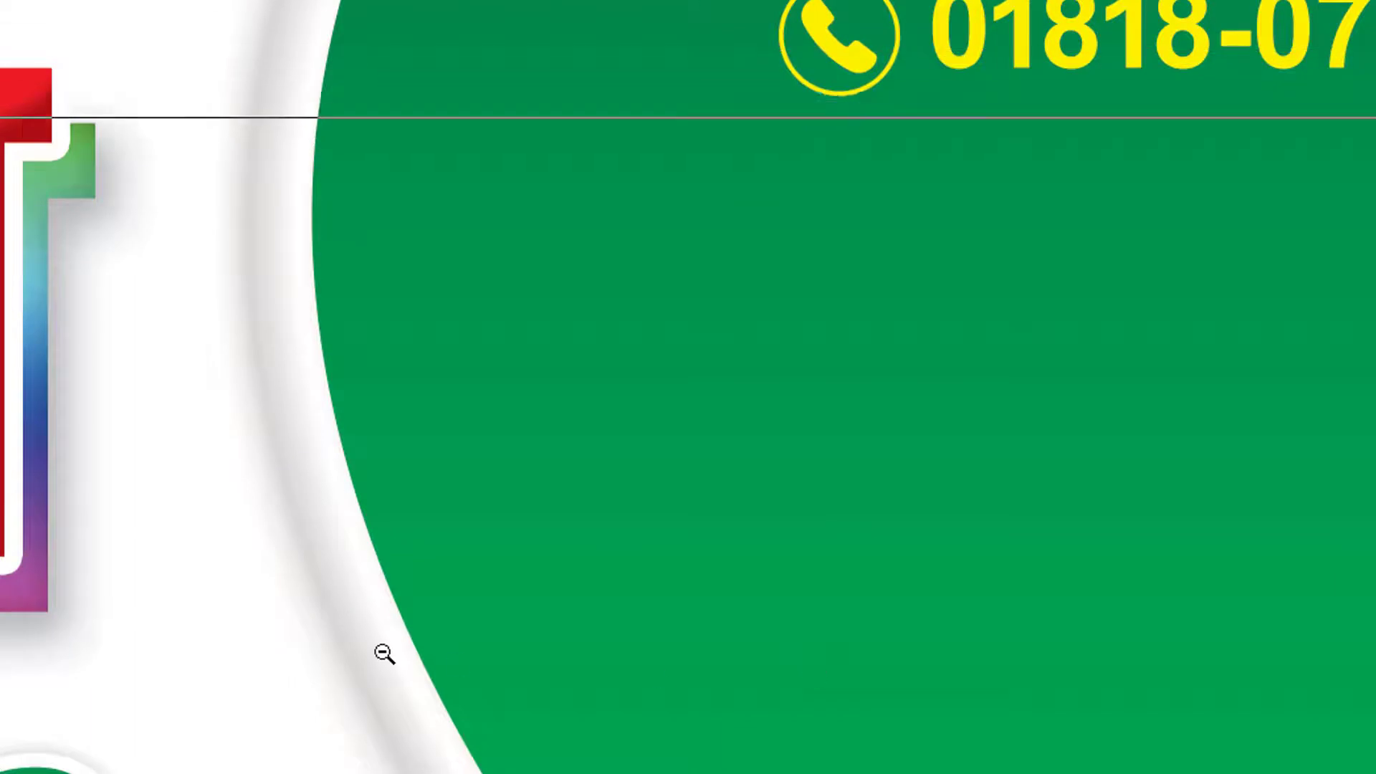
{"action": "left_click", "coordinate": [383, 655], "text": "alt"}
{"action": "left_click", "coordinate": [536, 652], "text": "alt"}
{"action": "left_click_drag", "start_coordinate": [1015, 220], "coordinate": [1375, 614]}
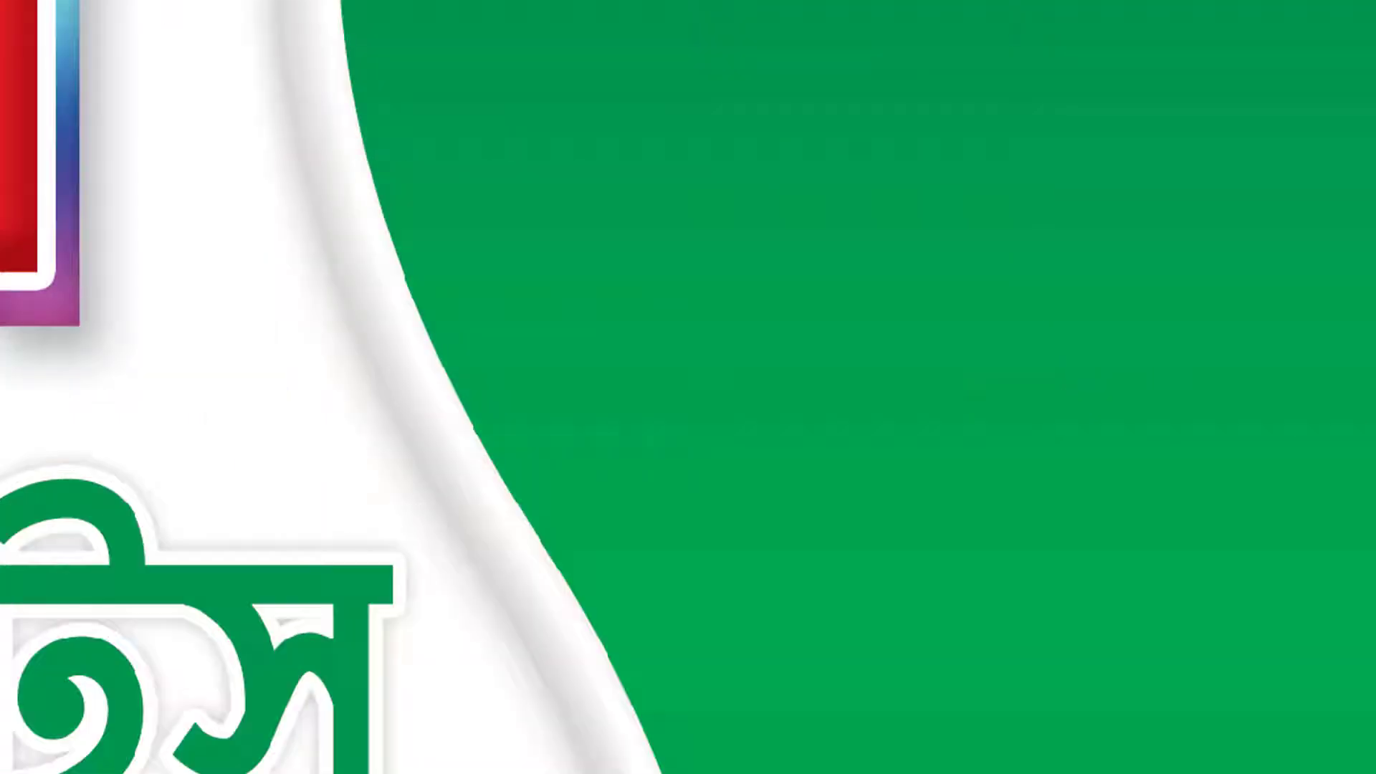
{"action": "type", "text": "cdsf"}
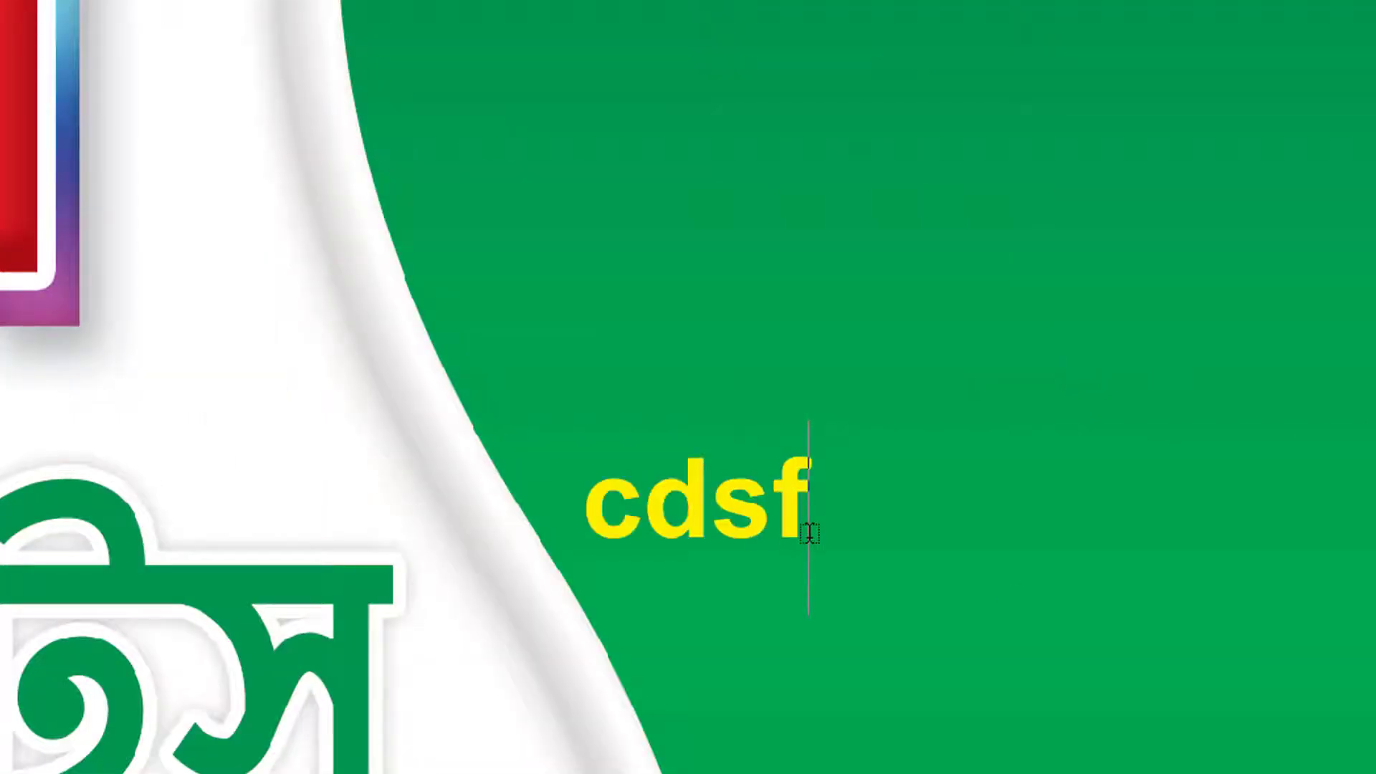
{"action": "key", "text": "ctrl+a"}
{"action": "key", "text": "ctrl+t"}
{"action": "left_click", "coordinate": [1272, 34]}
{"action": "type", "text": "S"}
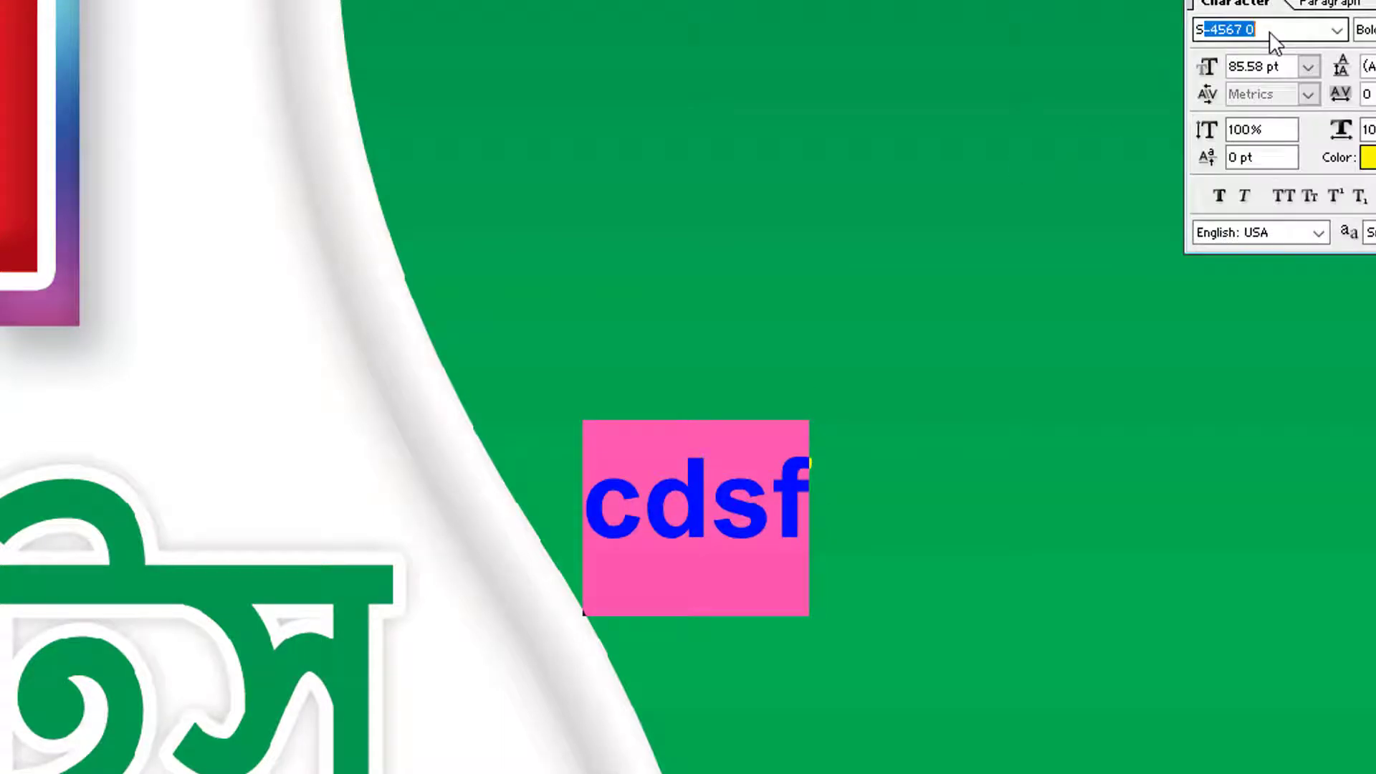
{"action": "type", "text": "utonnyMJ"}
{"action": "key", "text": "Return"}
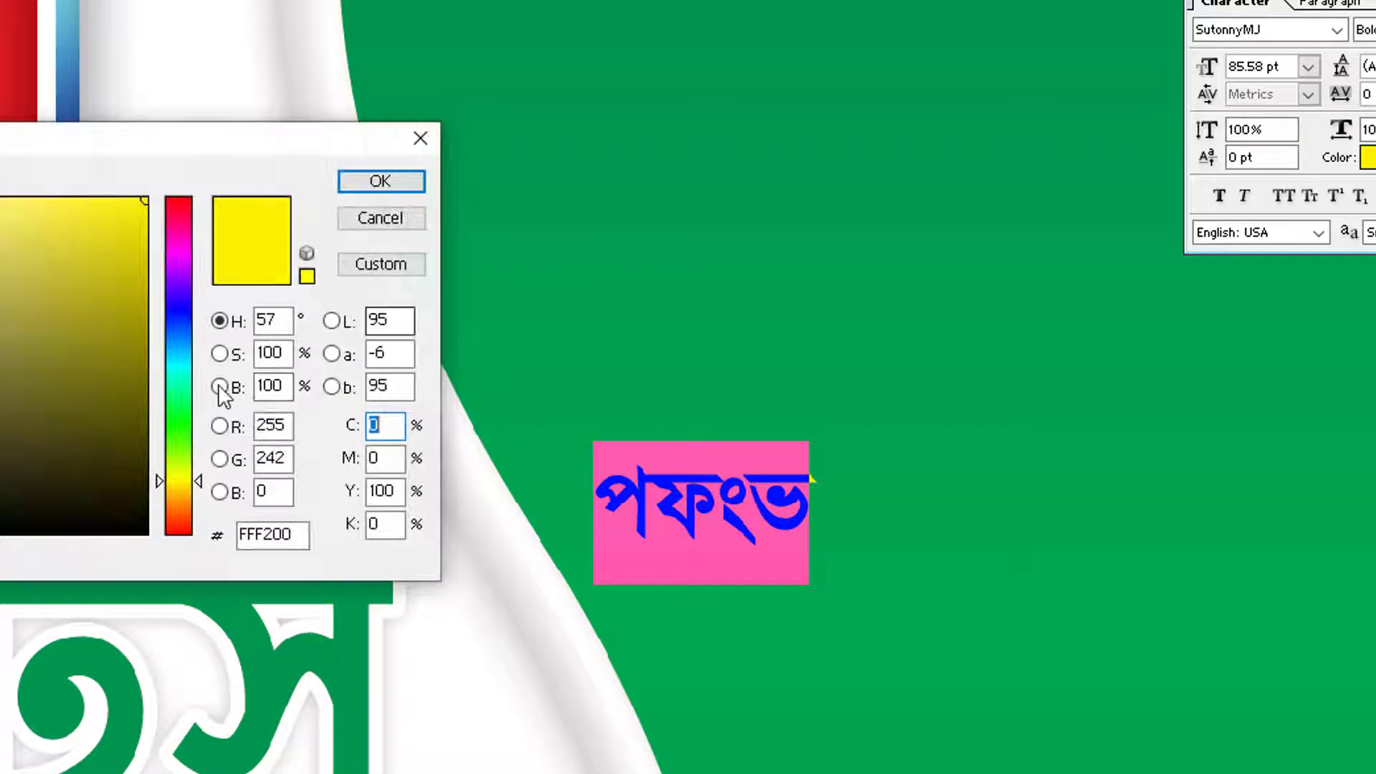
{"action": "left_click", "coordinate": [380, 188]}
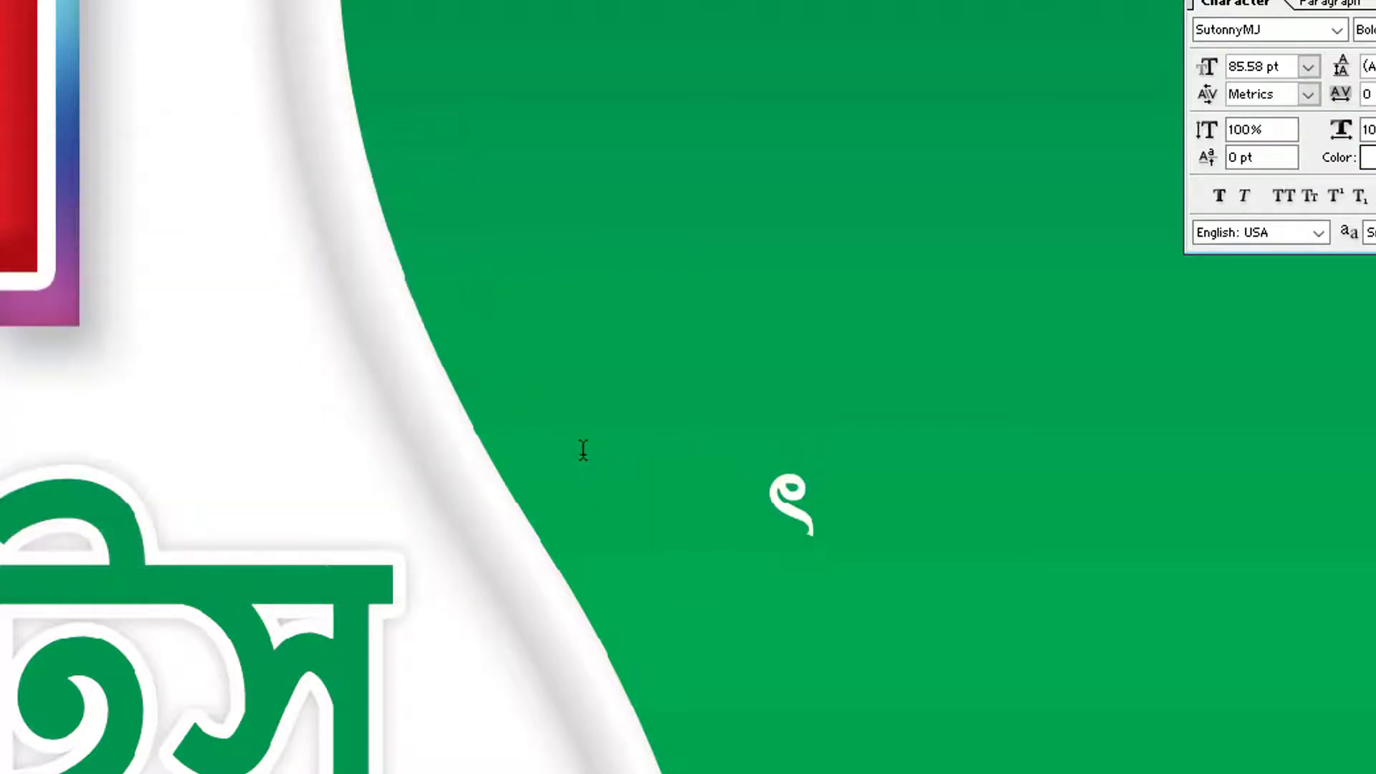
{"action": "key", "text": "ctrl+a"}
{"action": "type", "text": "পুদ"}
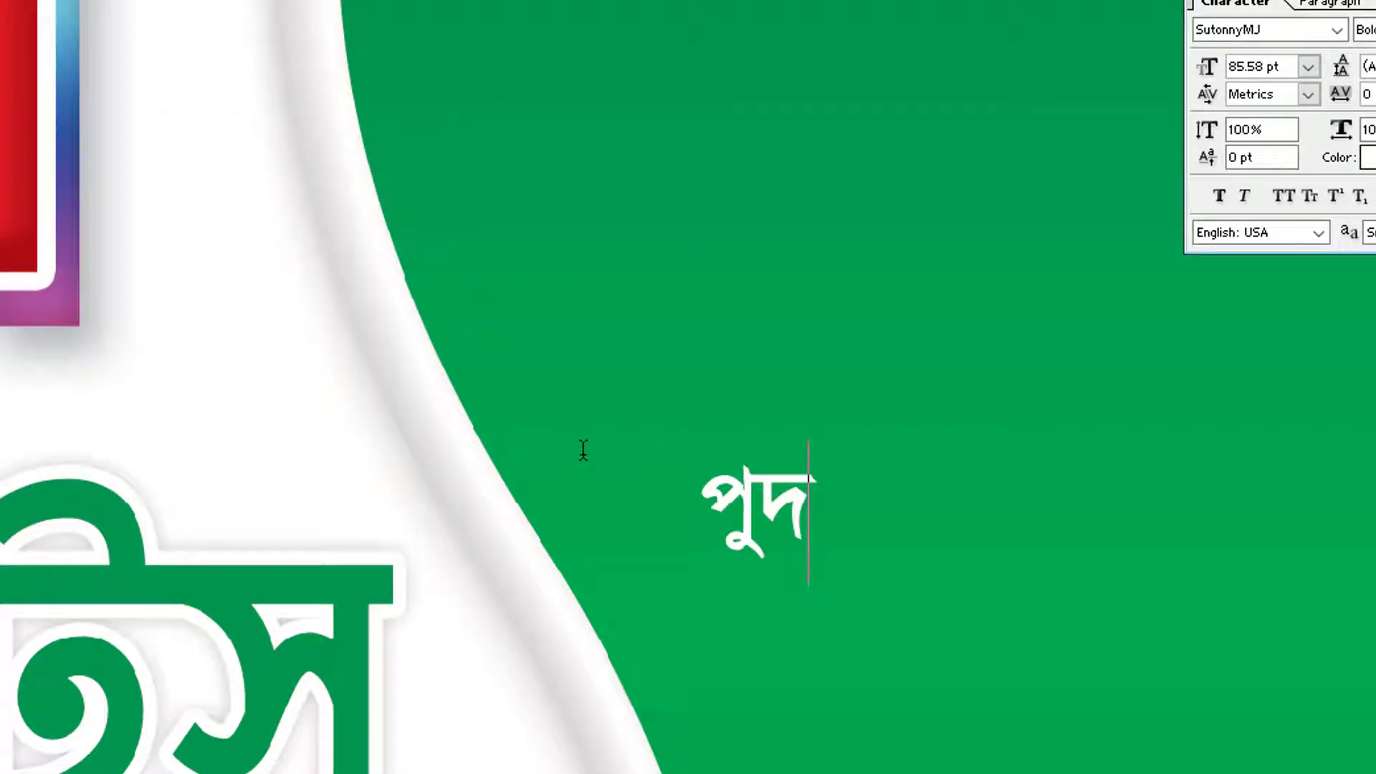
{"action": "key", "text": "BackSpace"}
{"action": "key", "text": "BackSpace"}
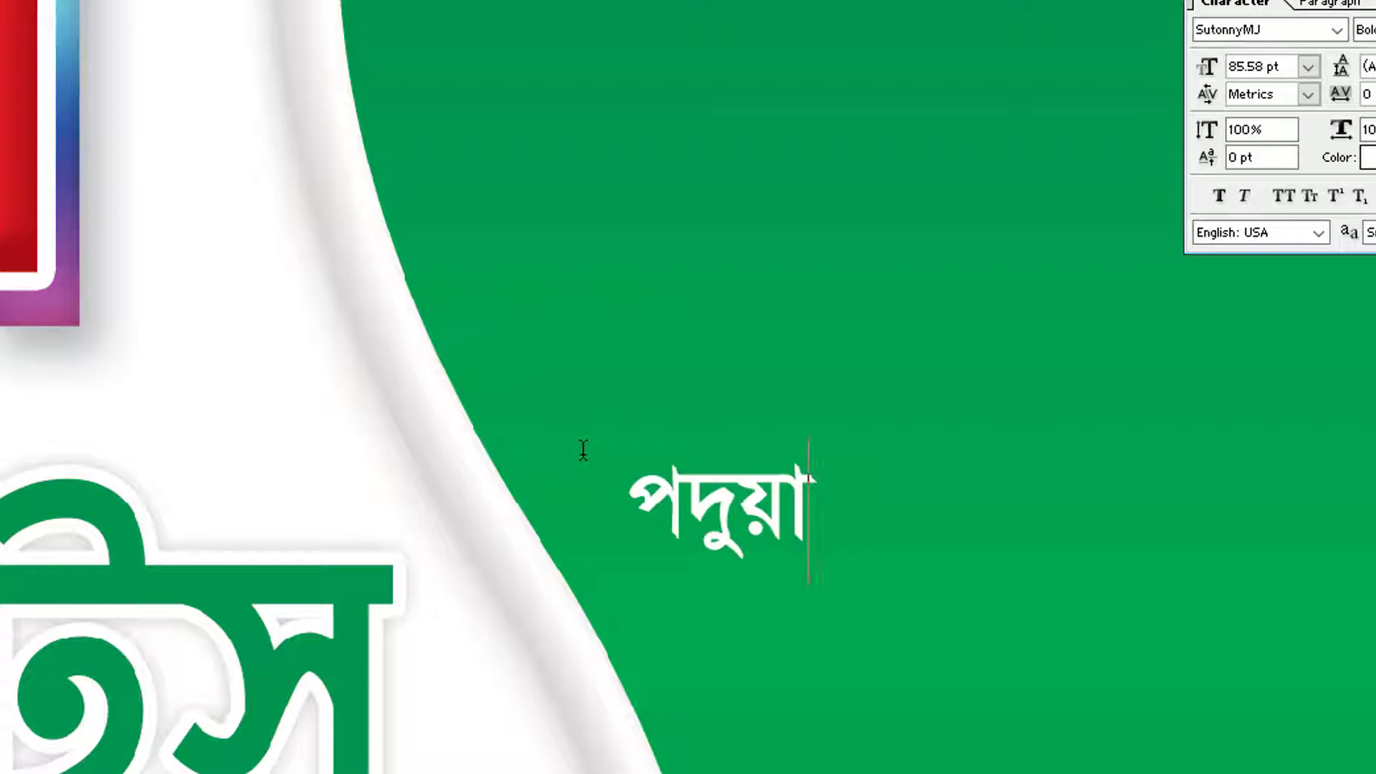
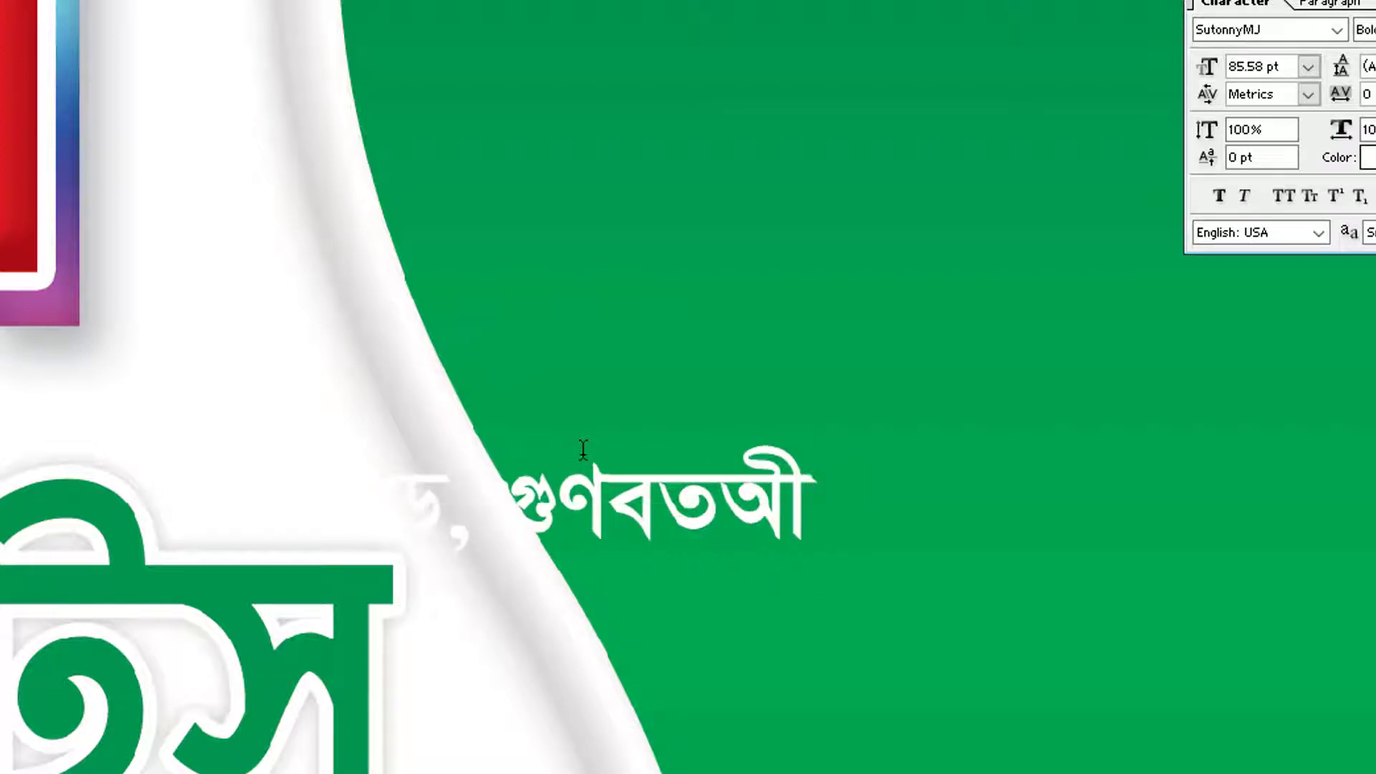
{"action": "type", "text": "ী,"}
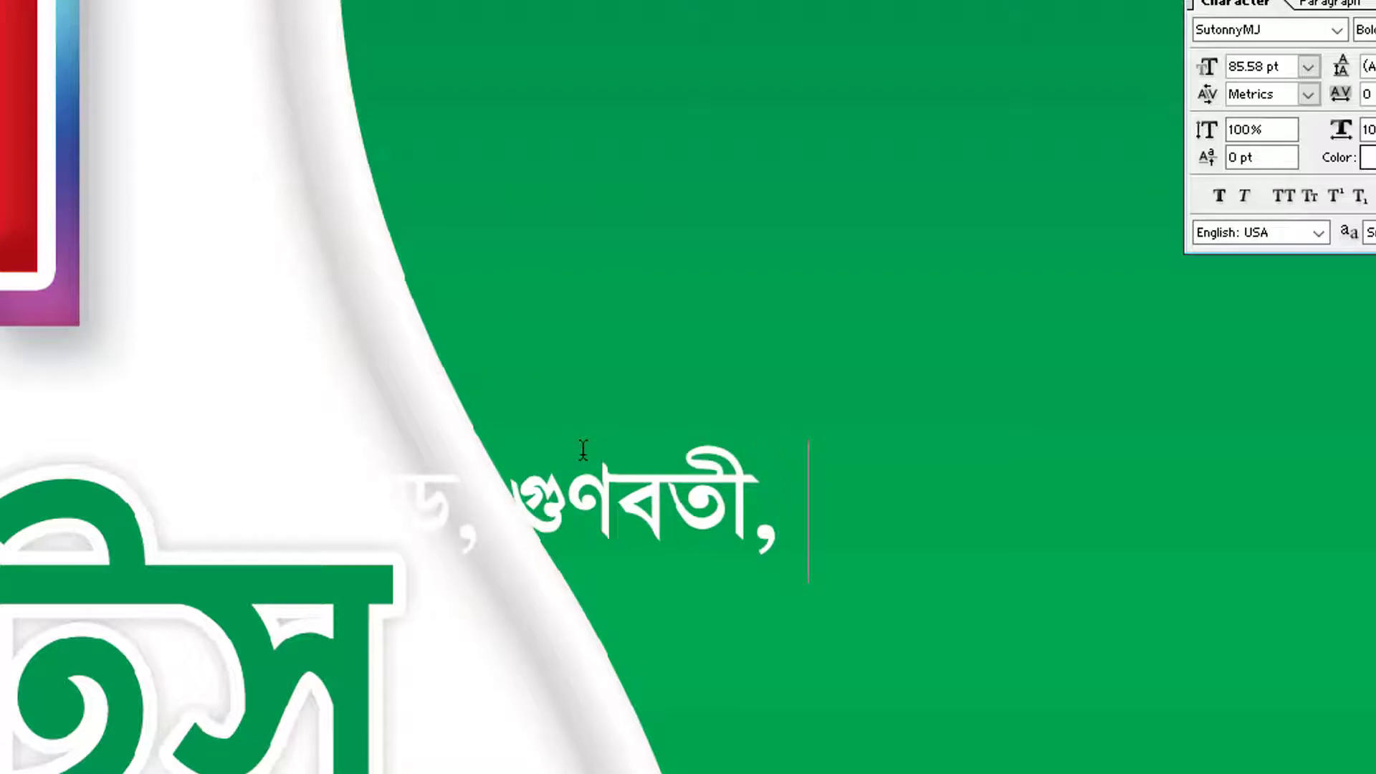
{"action": "key", "text": "BackSpace"}
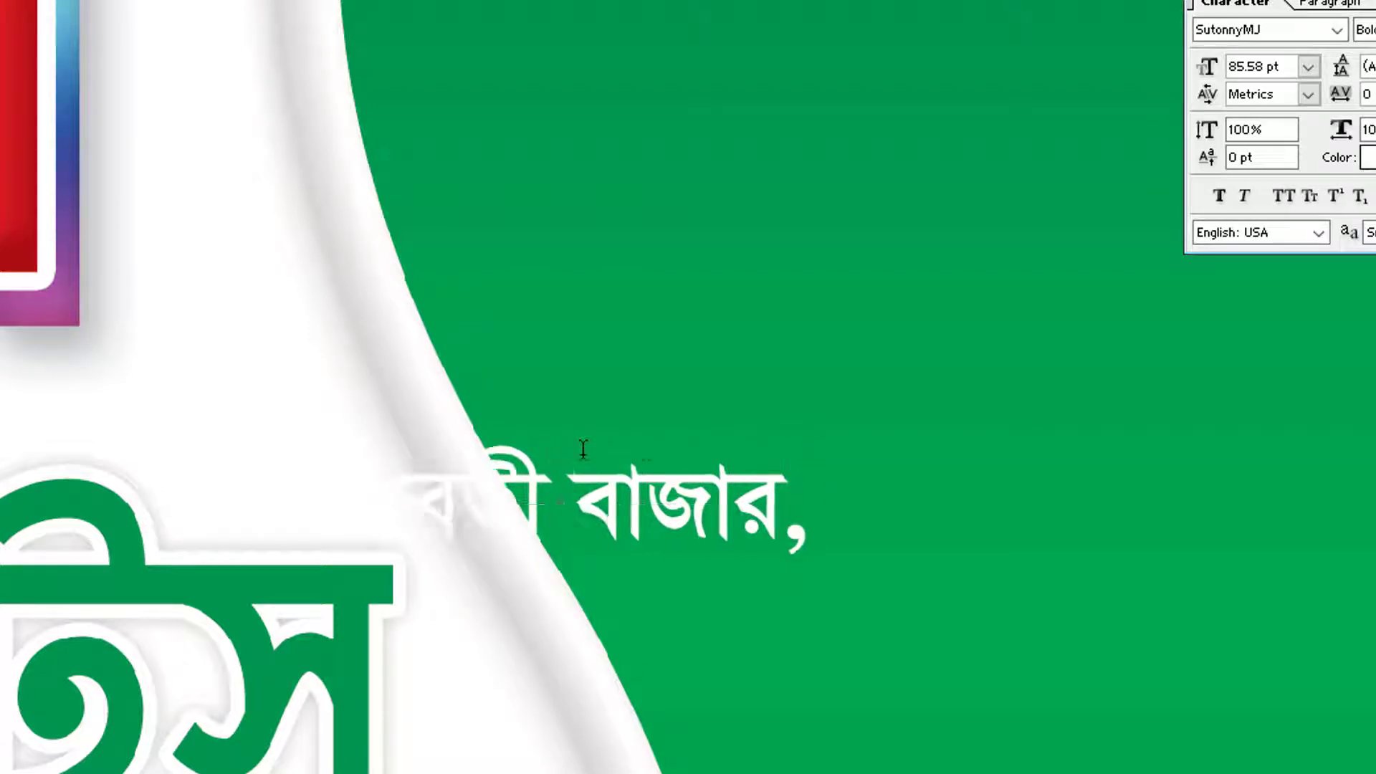
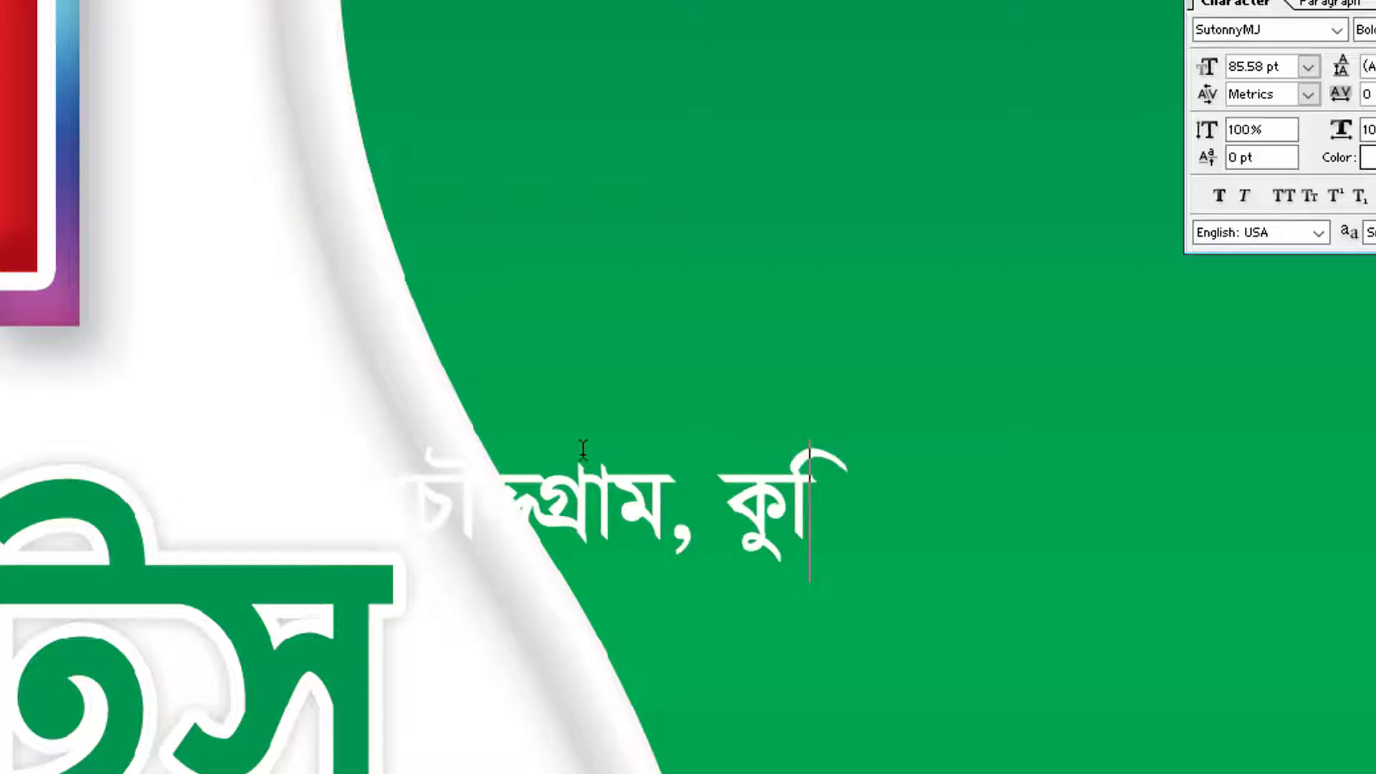
{"action": "type", "text": " ।"}
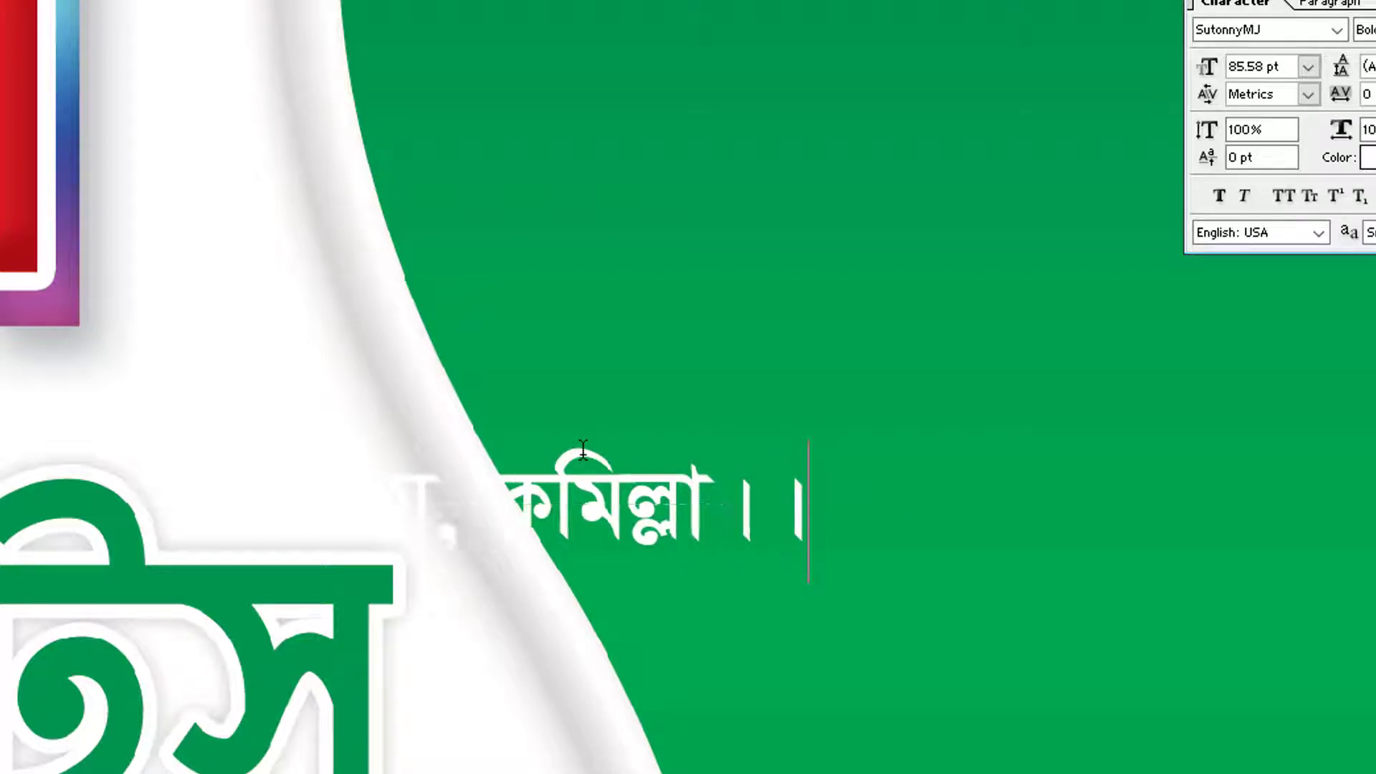
{"action": "key", "text": "BackSpace"}
{"action": "key", "text": "BackSpace"}
{"action": "key", "text": "ctrl+a"}
{"action": "key", "text": "ctrl+Return"}
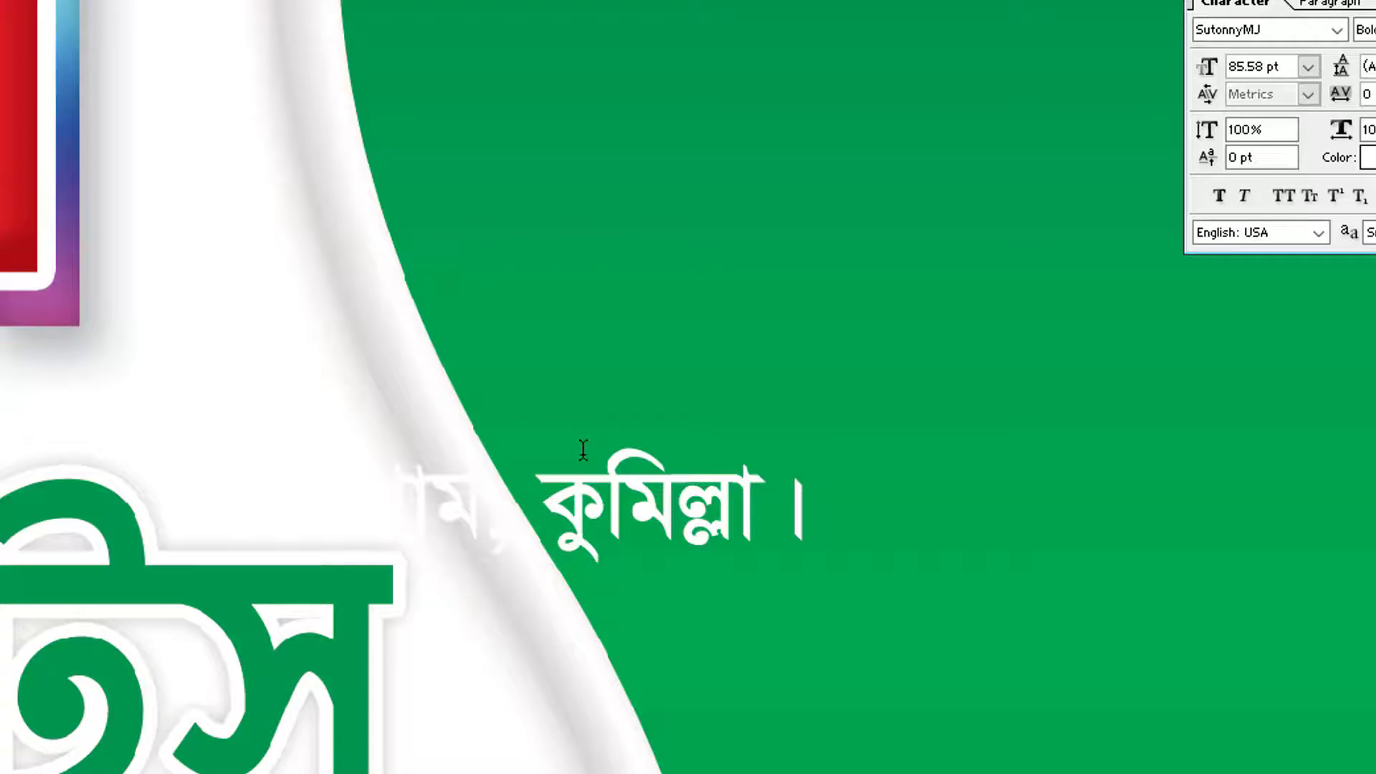
Move the address lower right and break it onto a second line after বাজার
{"action": "left_click_drag", "start_coordinate": [608, 485], "coordinate": [1375, 568]}
{"action": "left_click_drag", "start_coordinate": [1171, 596], "coordinate": [1103, 580]}
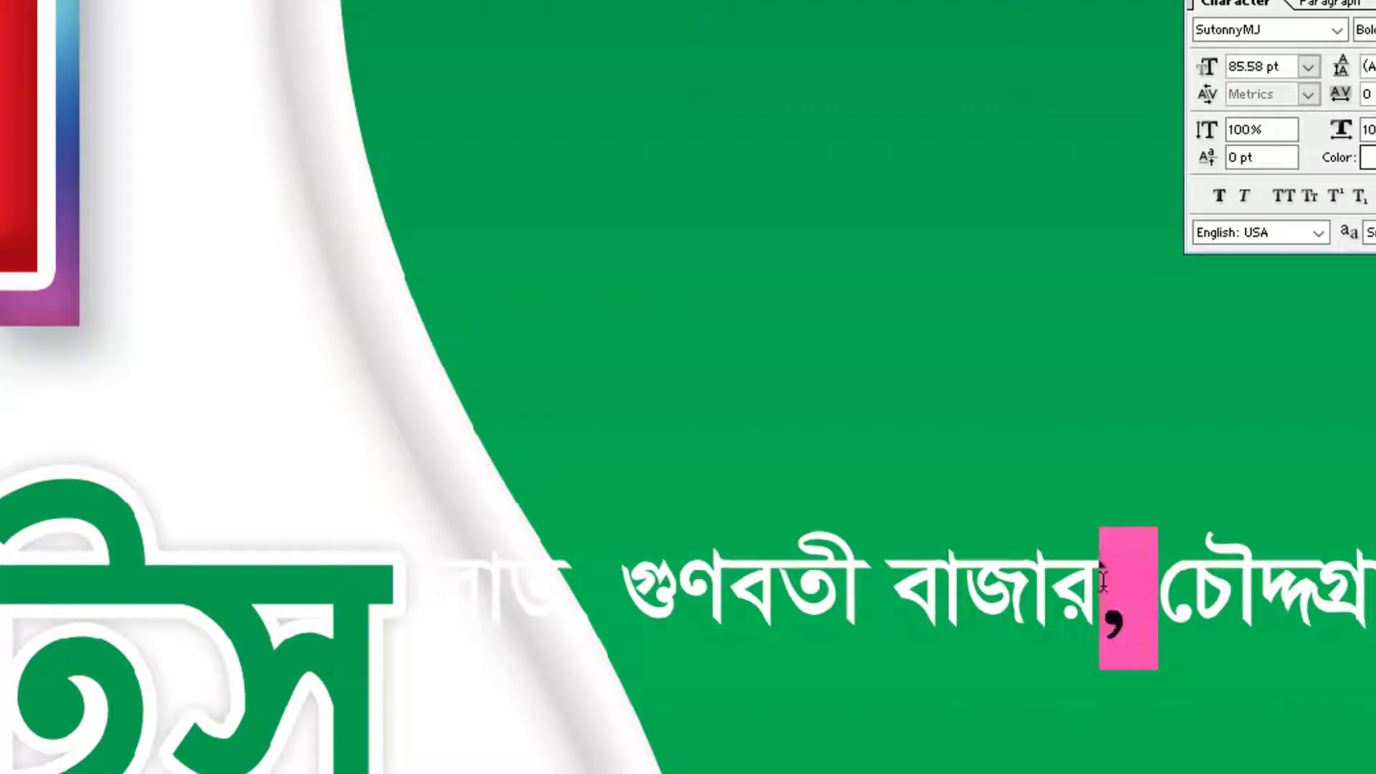
{"action": "left_click", "coordinate": [1140, 616]}
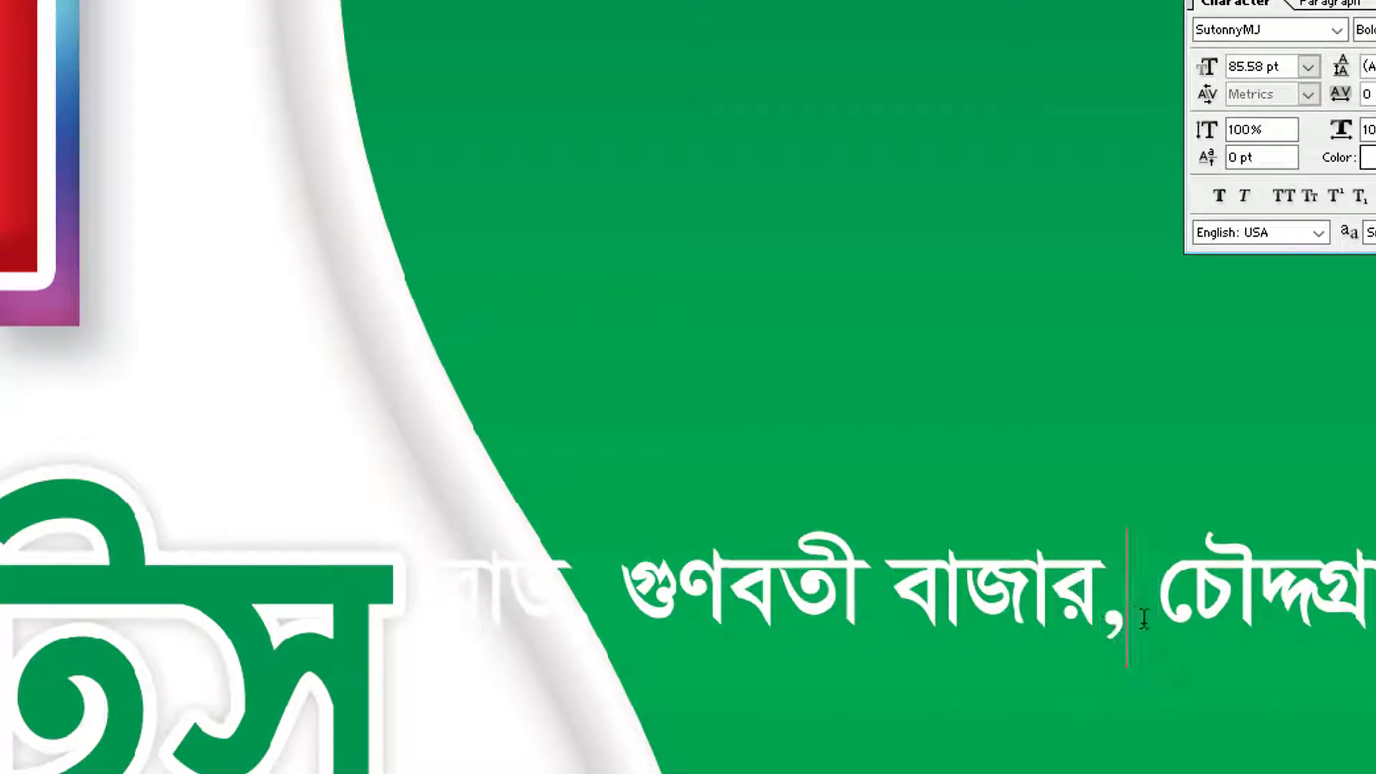
{"action": "left_click_drag", "start_coordinate": [1163, 610], "coordinate": [998, 766]}
{"action": "key", "text": "Return"}
{"action": "key", "text": "ctrl+a"}
{"action": "key", "text": "ctrl+Return"}
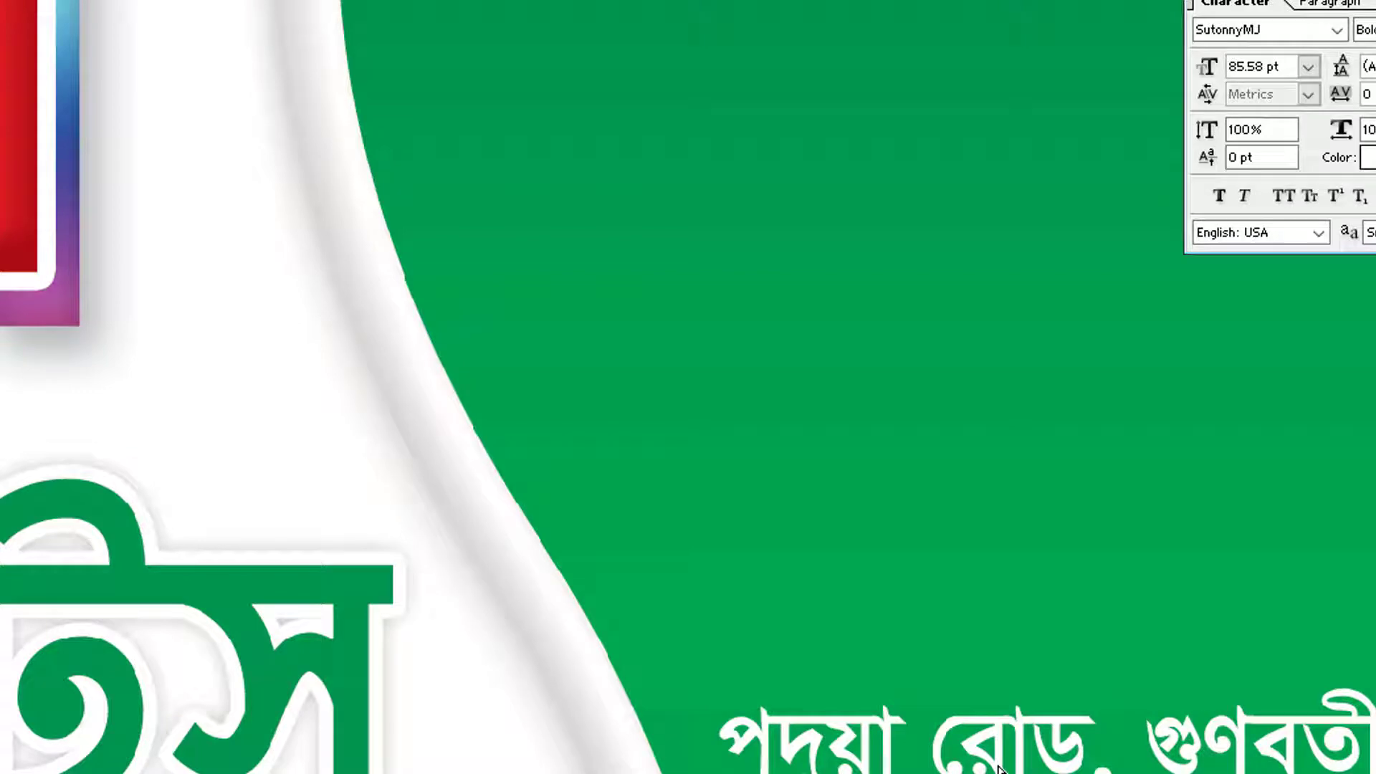
{"action": "key", "text": "ctrl+a"}
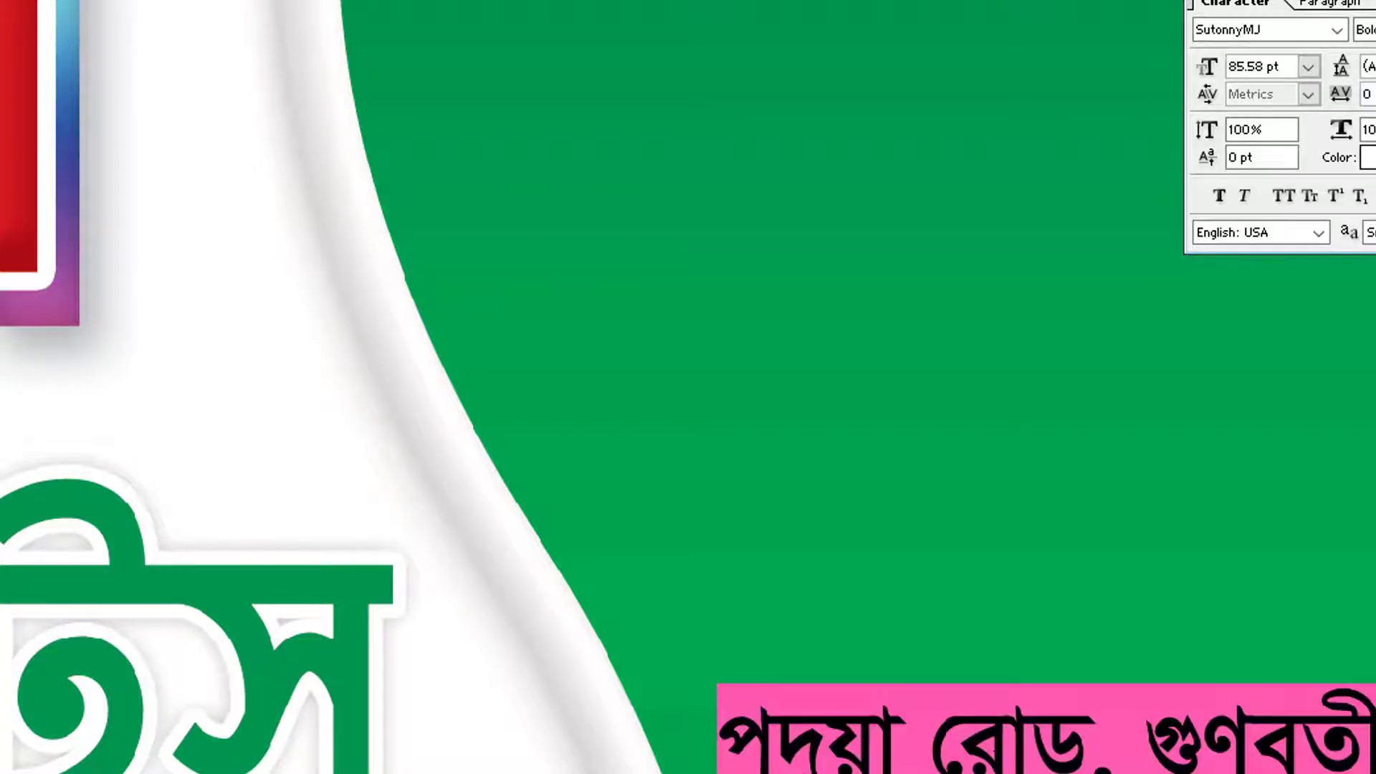
{"action": "key", "text": "ctrl+Return"}
Zoom in on the address area and pick the RED LOC 1.jpg pin image
{"action": "key", "text": "Tab"}
{"action": "left_click", "coordinate": [982, 582], "text": "alt"}
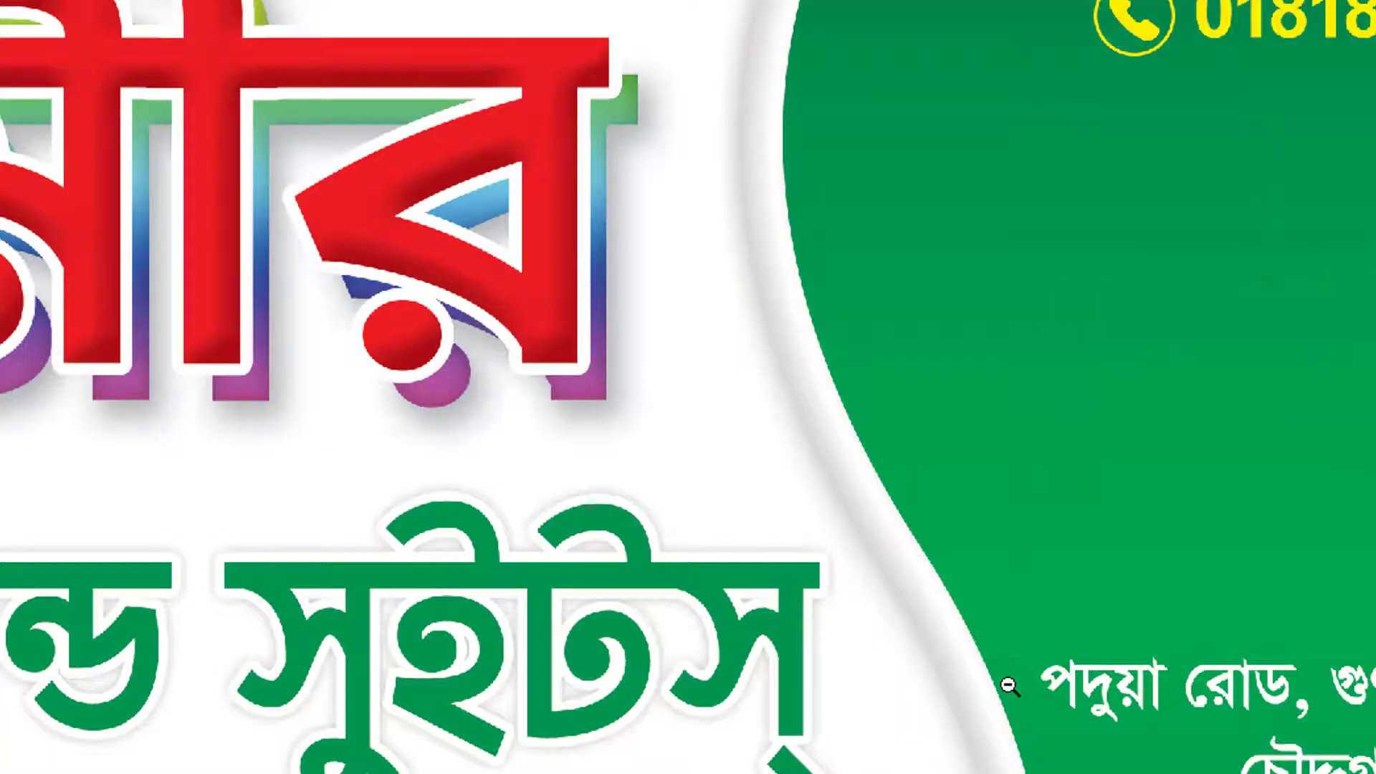
{"action": "left_click_drag", "start_coordinate": [957, 474], "coordinate": [1366, 771]}
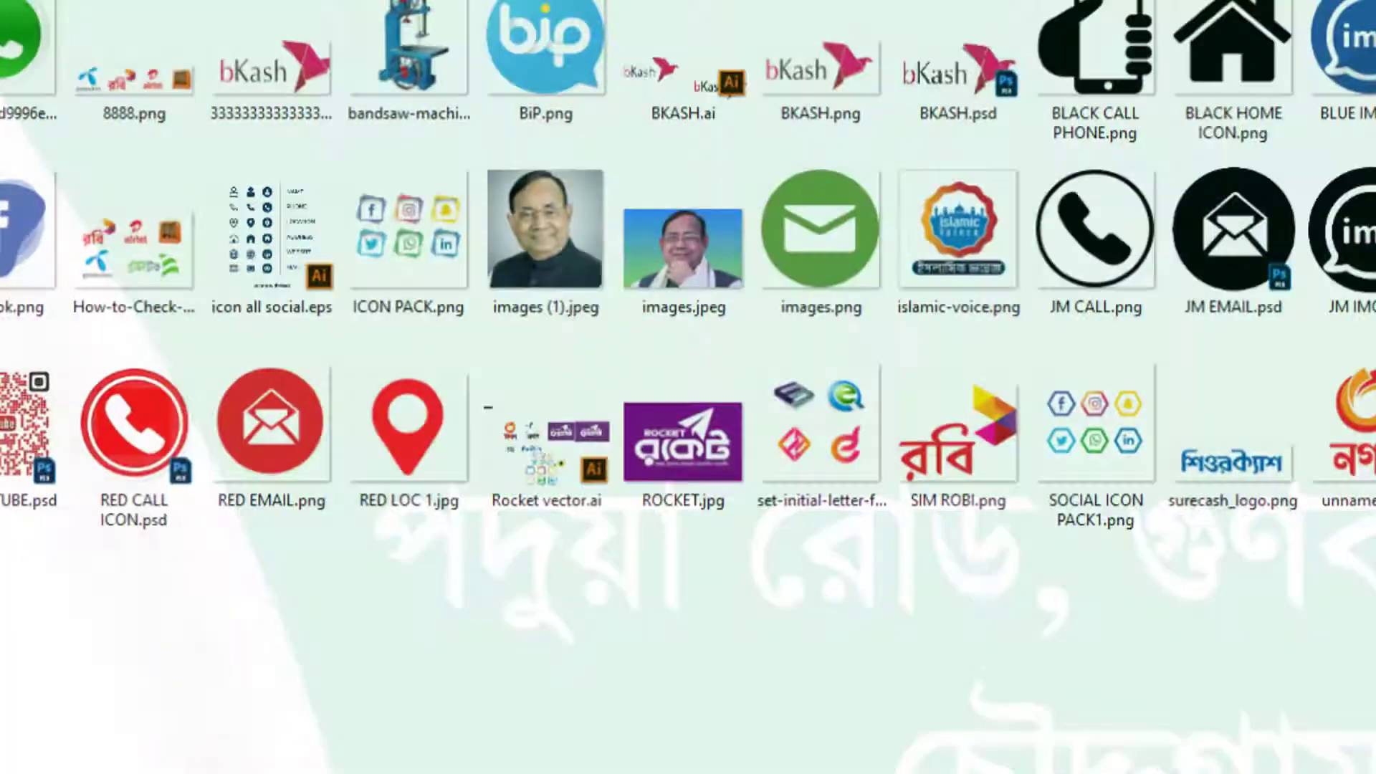
{"action": "left_click", "coordinate": [441, 415]}
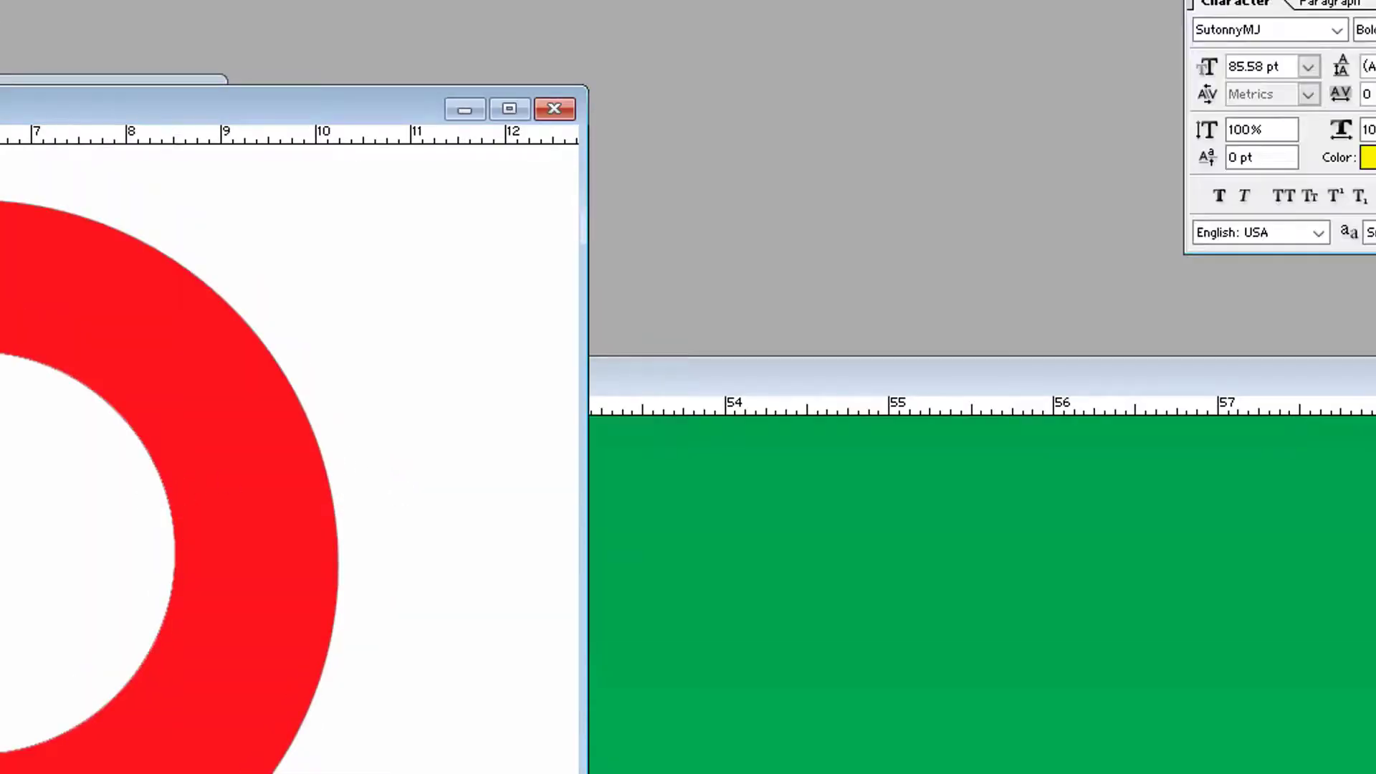
Erase the pin's white background, drag it into the sign and shrink it to a small marker
{"action": "left_click", "coordinate": [36, 512]}
{"action": "left_click_drag", "start_coordinate": [4, 290], "coordinate": [895, 424]}
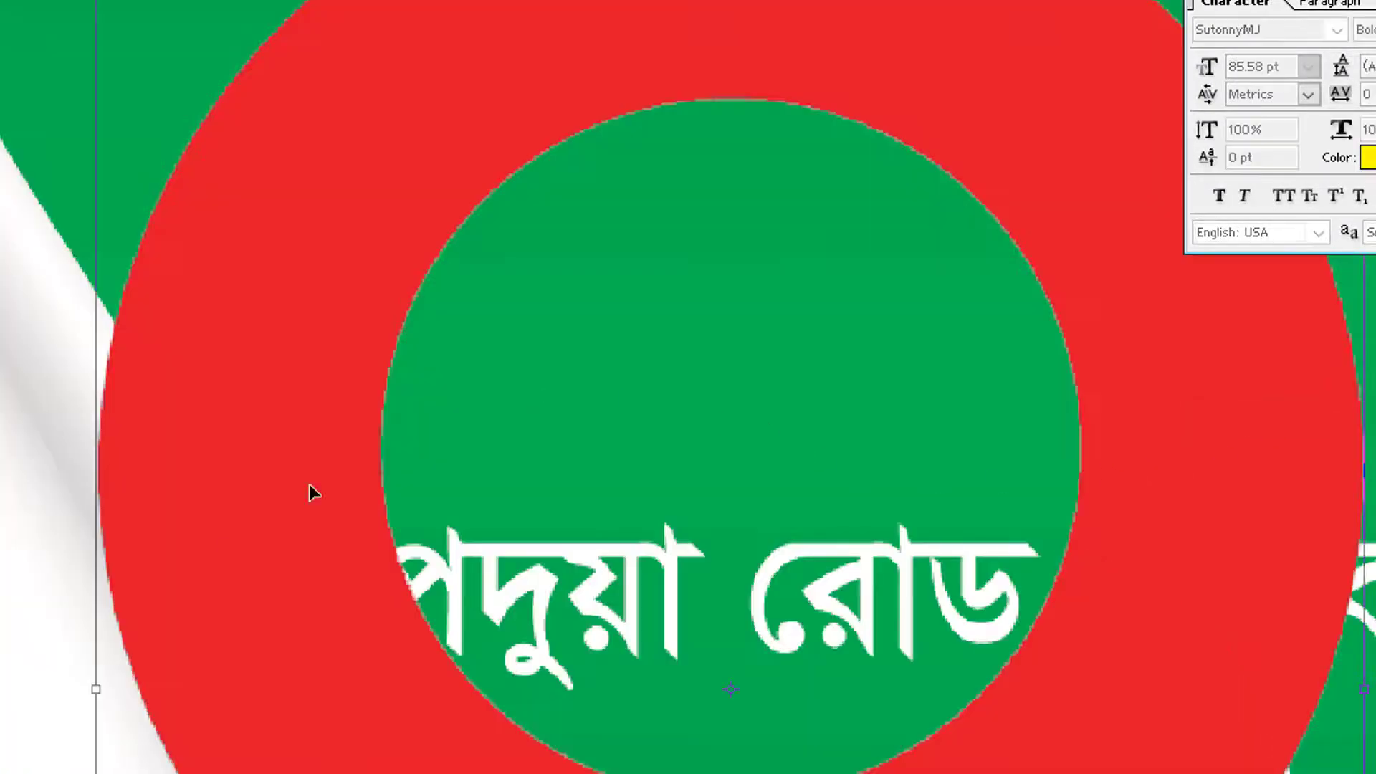
{"action": "left_click", "coordinate": [691, 697], "text": "alt"}
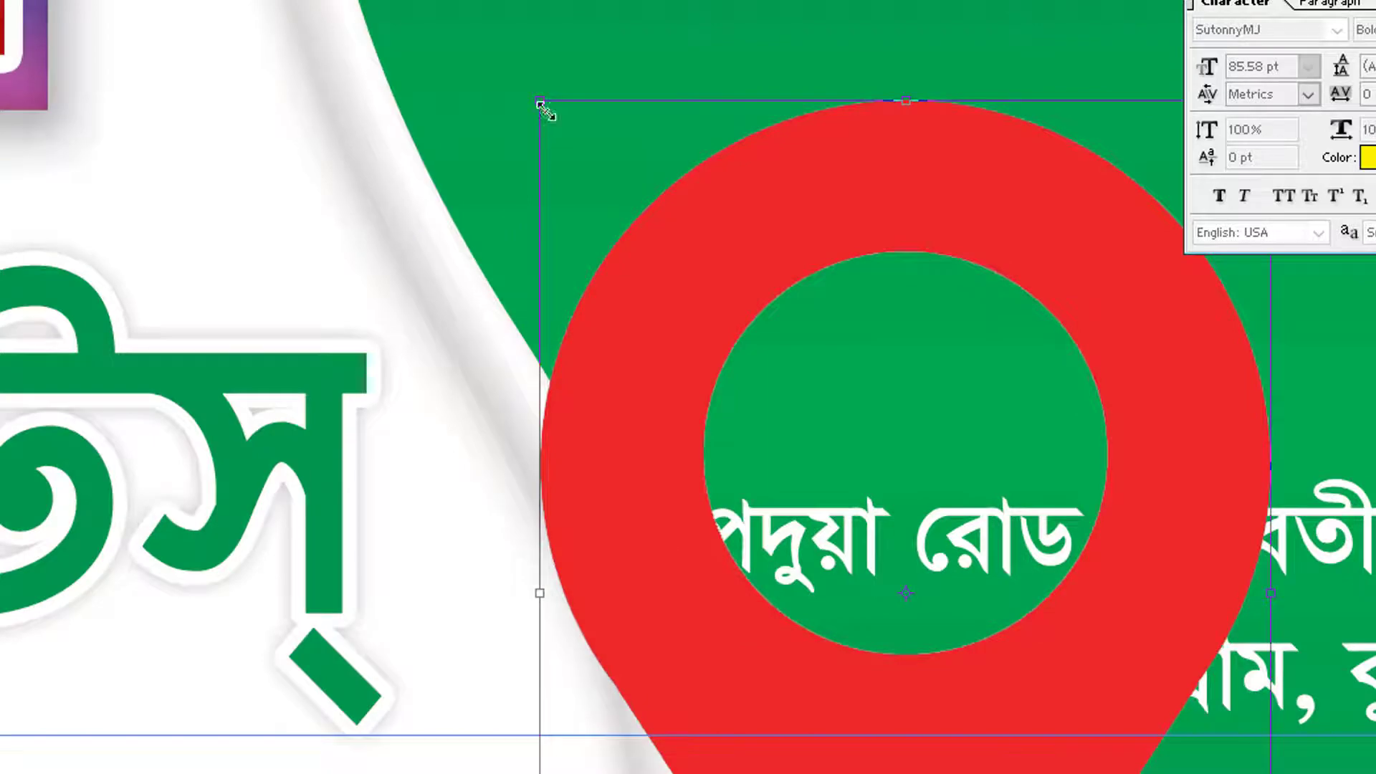
{"action": "left_click_drag", "start_coordinate": [543, 107], "coordinate": [1053, 433]}
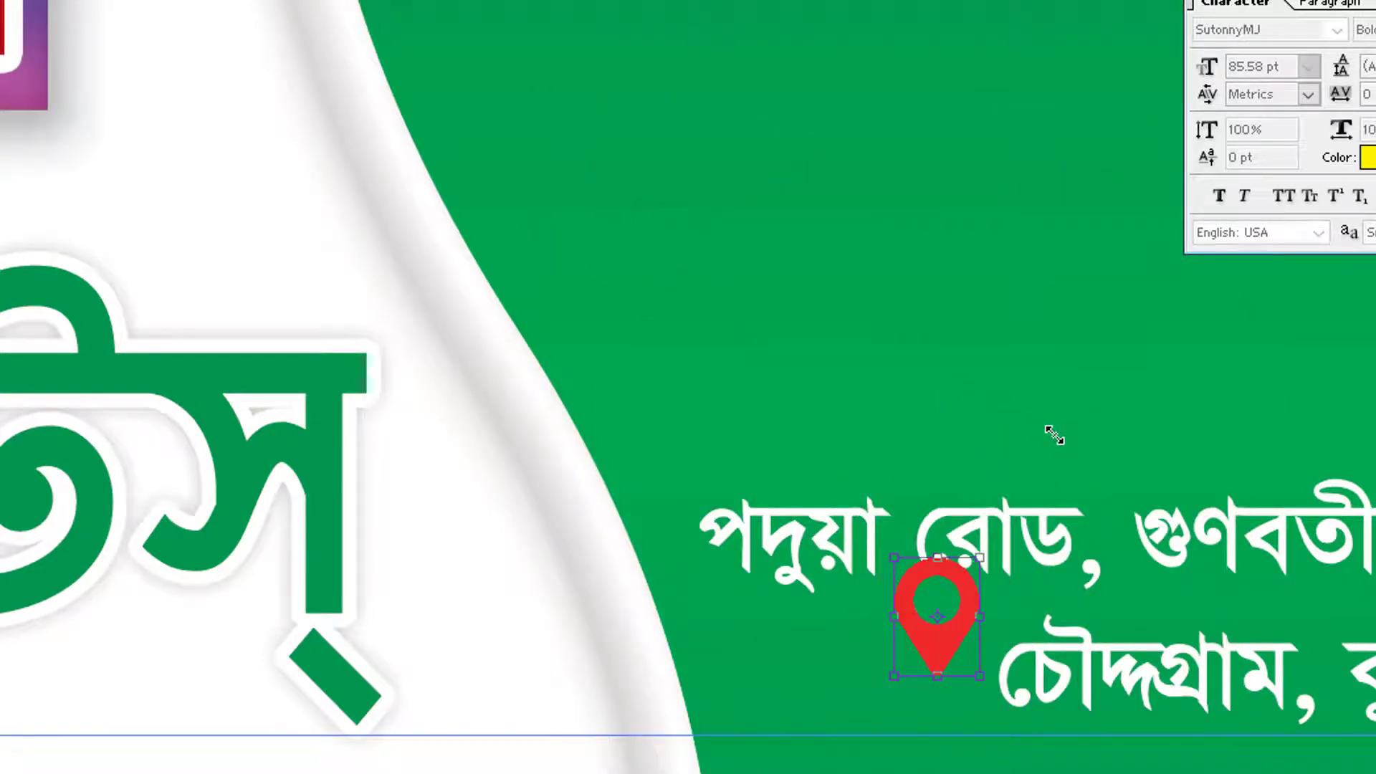
{"action": "key", "text": "Return"}
Move the red pin aside to the left of the address start
{"action": "left_click", "coordinate": [857, 676]}
{"action": "left_click_drag", "start_coordinate": [746, 706], "coordinate": [641, 773]}
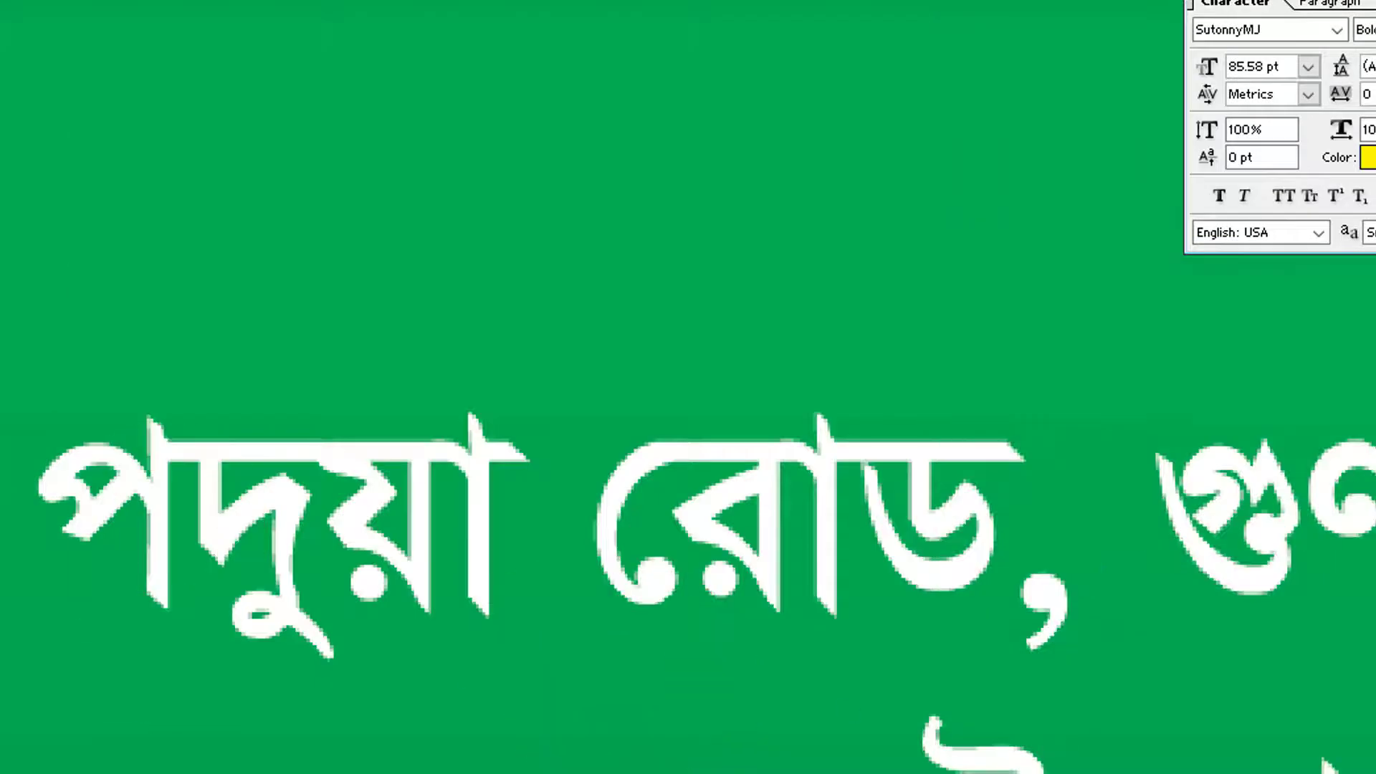
{"action": "key", "text": "ctrl+t"}
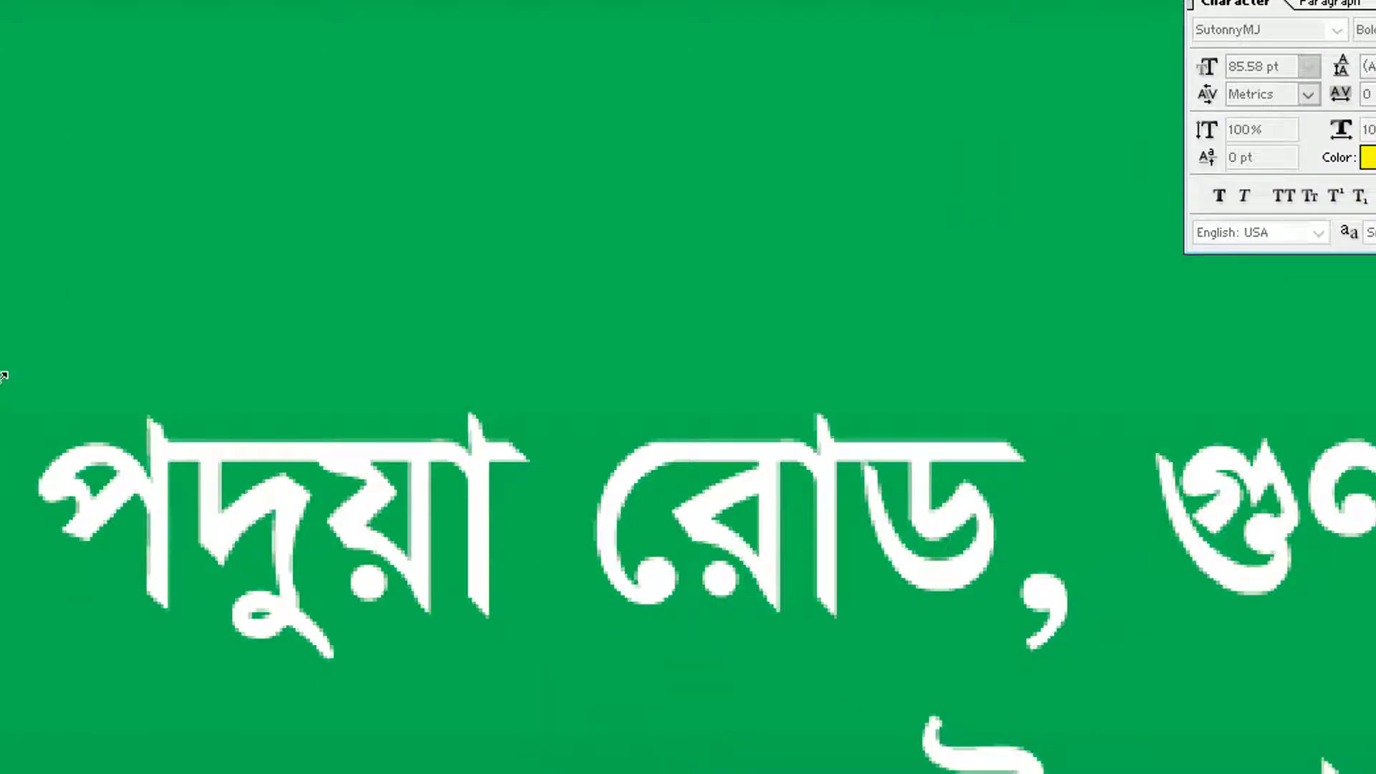
{"action": "key", "text": "Return"}
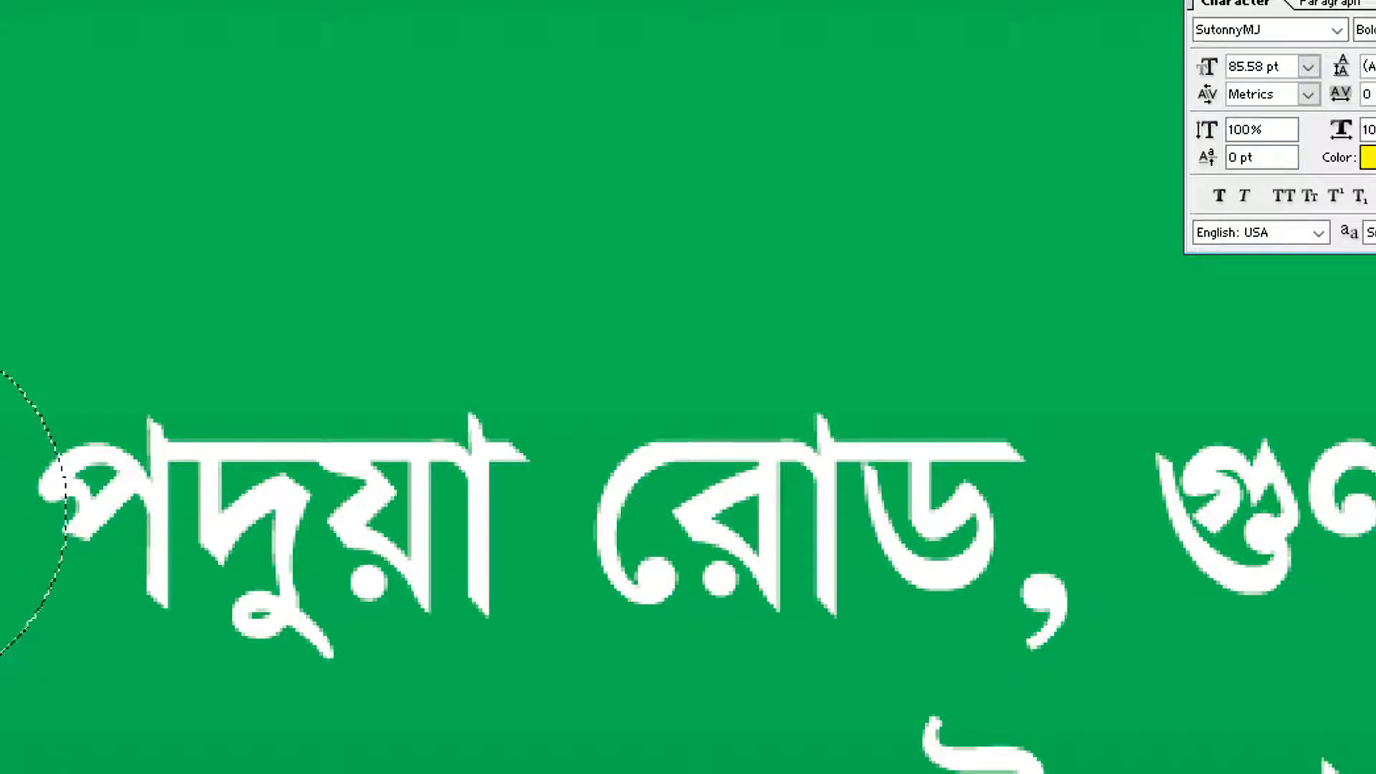
Fill a circular selection on a new layer with white and position it by the pin
{"action": "key", "text": "ctrl+shift+alt+n"}
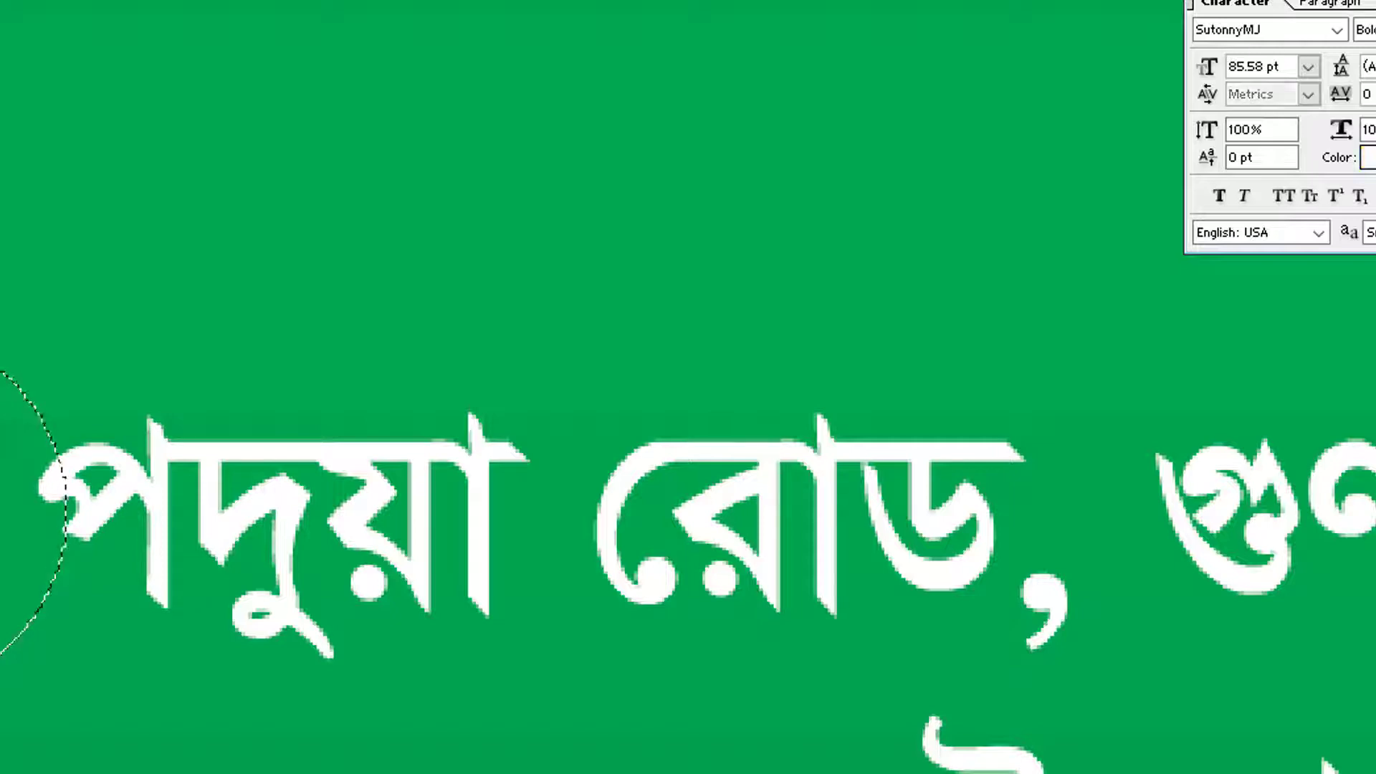
{"action": "key", "text": "alt+Delete"}
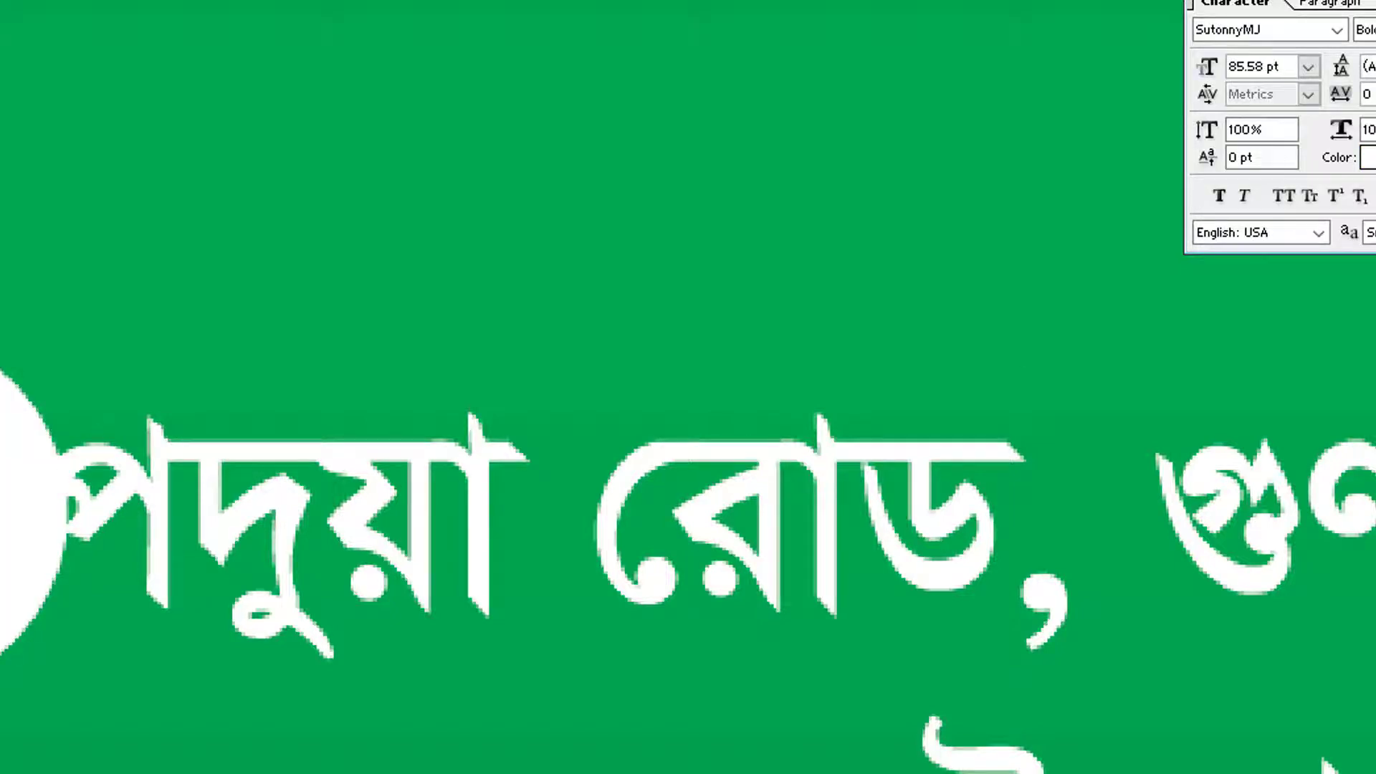
{"action": "mouse_move", "coordinate": [11, 412]}
{"action": "left_mouse_down"}
{"action": "mouse_move", "coordinate": [22, 458]}
{"action": "mouse_move", "coordinate": [2, 453]}
{"action": "mouse_move", "coordinate": [1, 430]}
{"action": "mouse_move", "coordinate": [47, 431]}
{"action": "mouse_move", "coordinate": [2, 461]}
{"action": "mouse_move", "coordinate": [0, 432]}
{"action": "left_mouse_up"}
{"action": "right_click", "coordinate": [1, 434]}
{"action": "left_click", "coordinate": [3, 452]}
{"action": "right_click", "coordinate": [1, 410]}
{"action": "left_click", "coordinate": [2, 425]}
{"action": "right_click", "coordinate": [1, 385]}
{"action": "left_click", "coordinate": [3, 432]}
{"action": "key", "text": "ctrl+z"}
Select the circle's Layer 10 and give it a 4 px red outline stroke
{"action": "right_click", "coordinate": [2, 428]}
{"action": "left_click", "coordinate": [3, 446]}
{"action": "right_click", "coordinate": [2, 409]}
{"action": "left_click", "coordinate": [3, 425]}
{"action": "right_click", "coordinate": [1, 437]}
{"action": "left_click", "coordinate": [2, 454]}
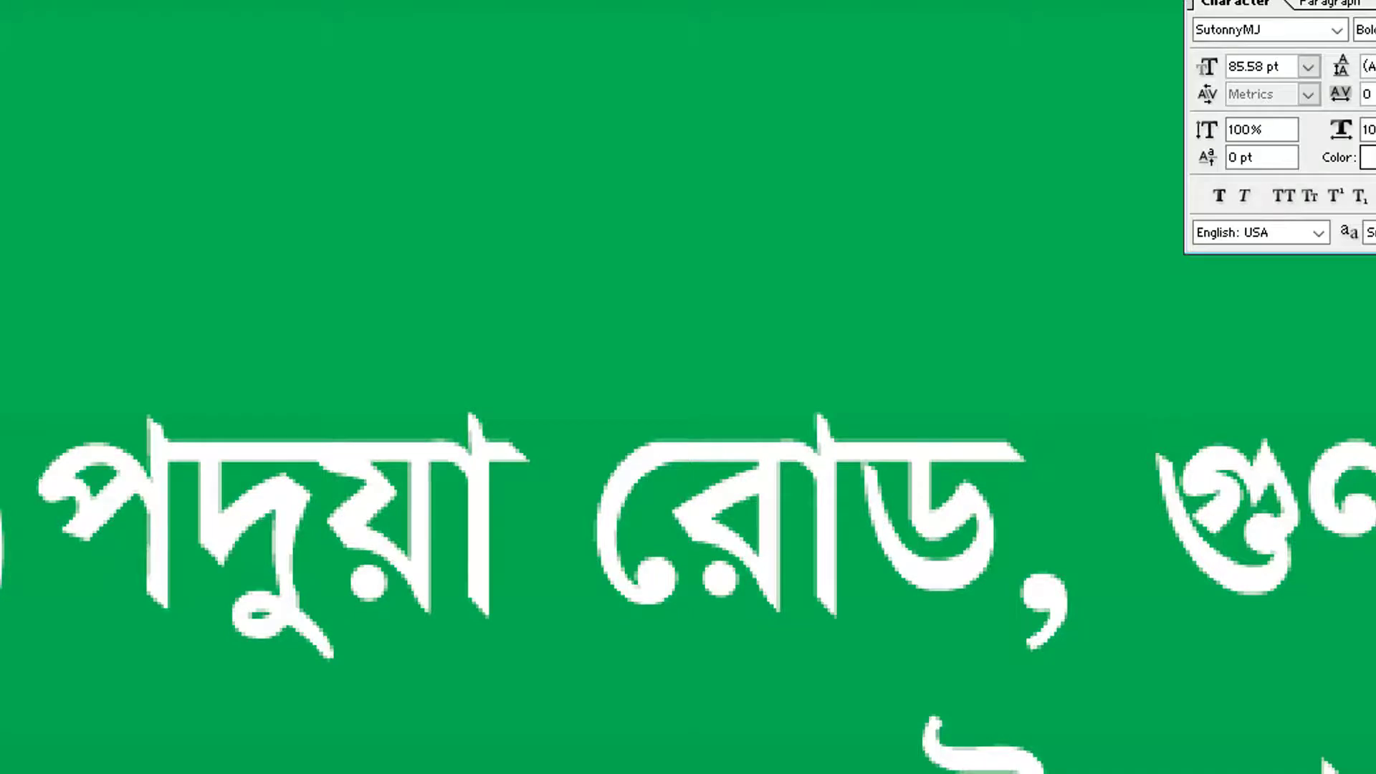
{"action": "key", "text": "Up"}
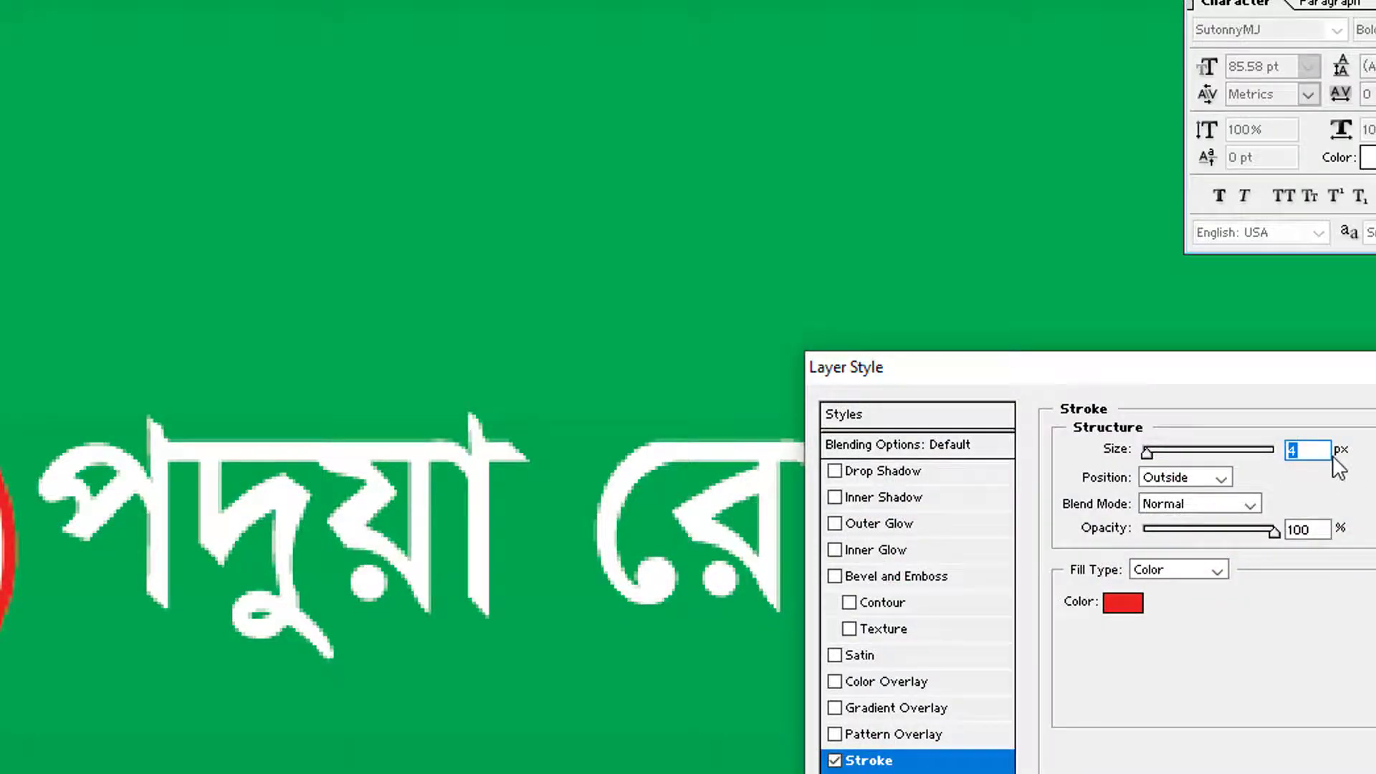
{"action": "key", "text": "Return"}
Nudge the pin slightly left so it sits centred inside the white circle
{"action": "key", "text": "ctrl+plus"}
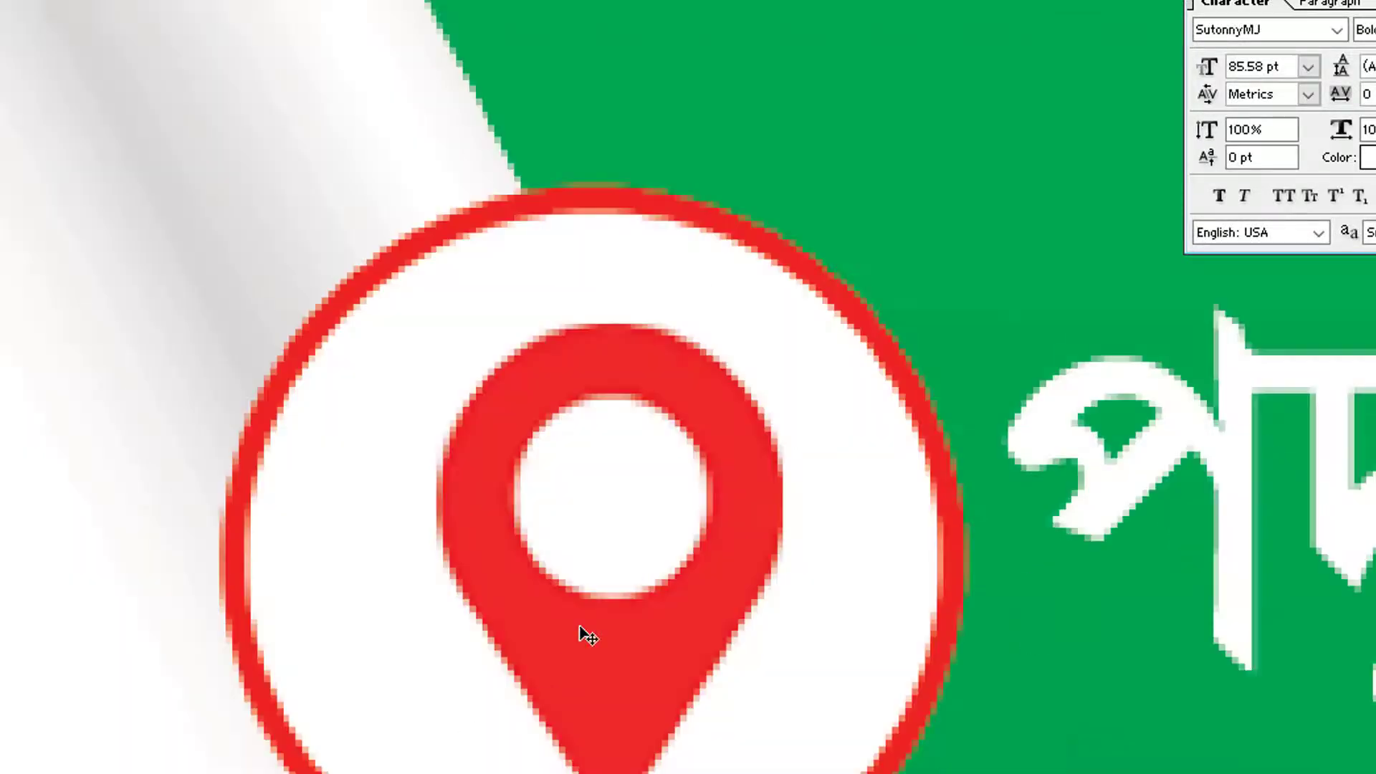
{"action": "right_click", "coordinate": [581, 627]}
{"action": "left_click", "coordinate": [688, 639]}
{"action": "key", "text": "Left"}
{"action": "key", "text": "Left"}
{"action": "key", "text": "Left"}
{"action": "key", "text": "ctrl+z"}
{"action": "right_click", "coordinate": [638, 645]}
{"action": "left_click", "coordinate": [645, 654]}
{"action": "key", "text": "Left"}
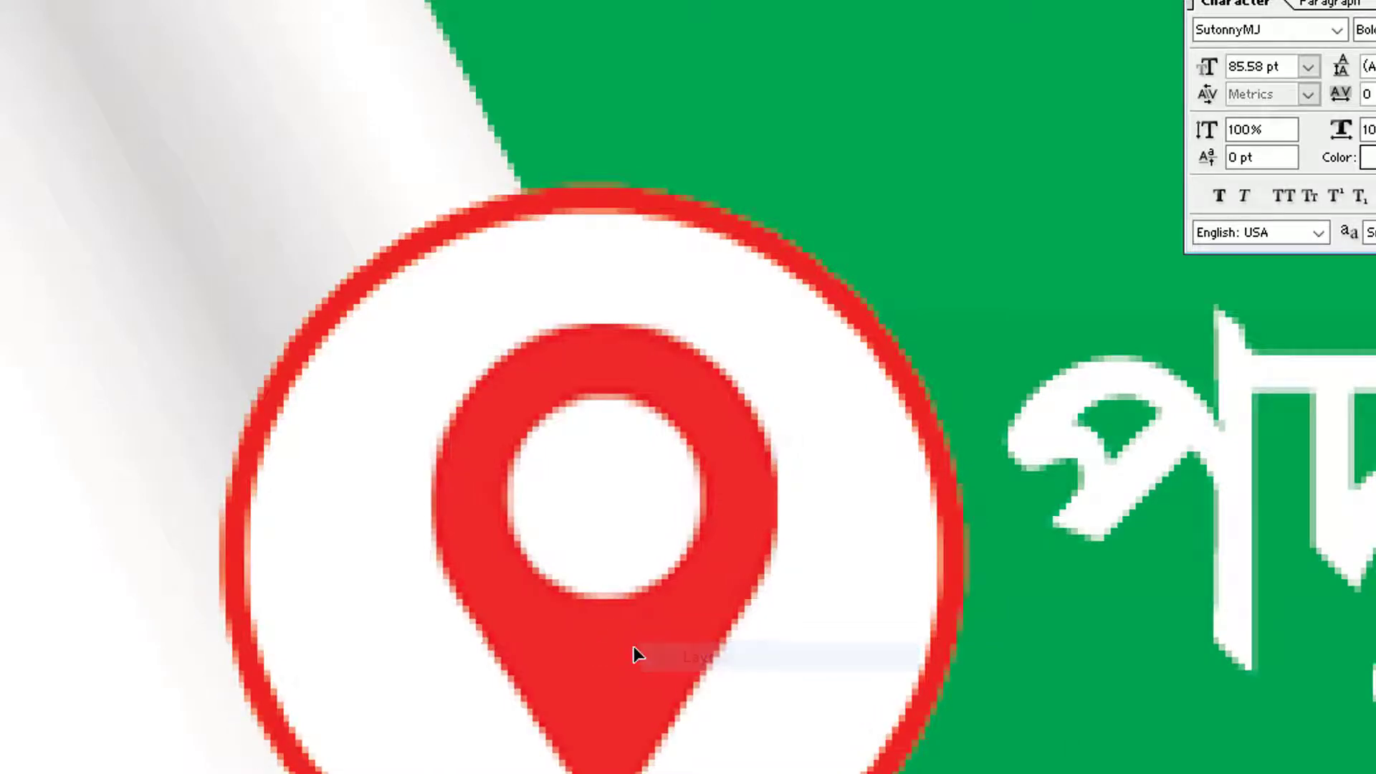